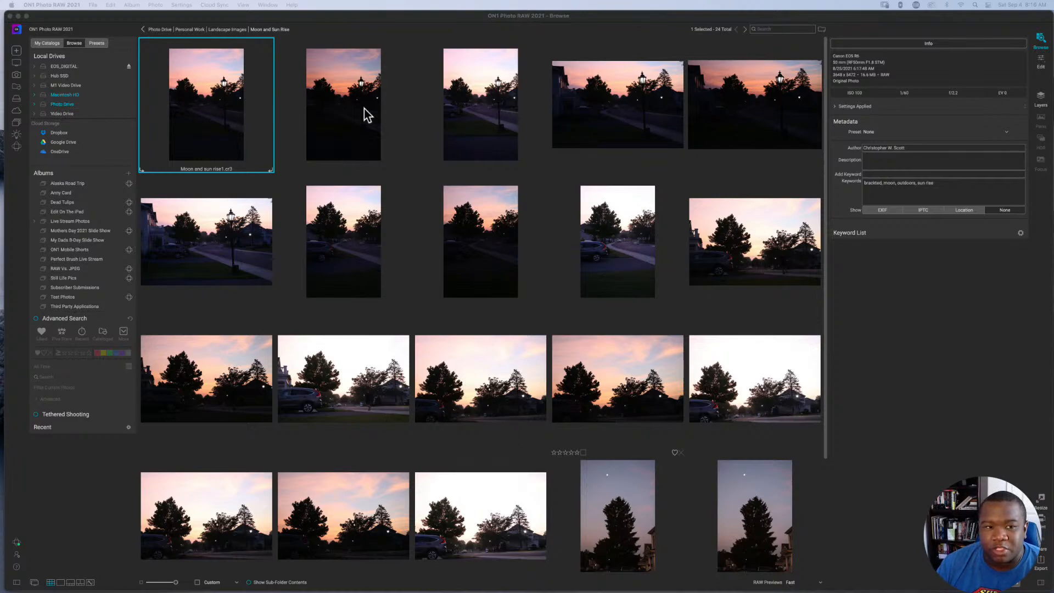
Examine the exposure details of the bracketed frames in the Moon and Sun Rise folder, through Moon and sun rise12.cr3.
left_click(481, 111)
left_click(630, 126)
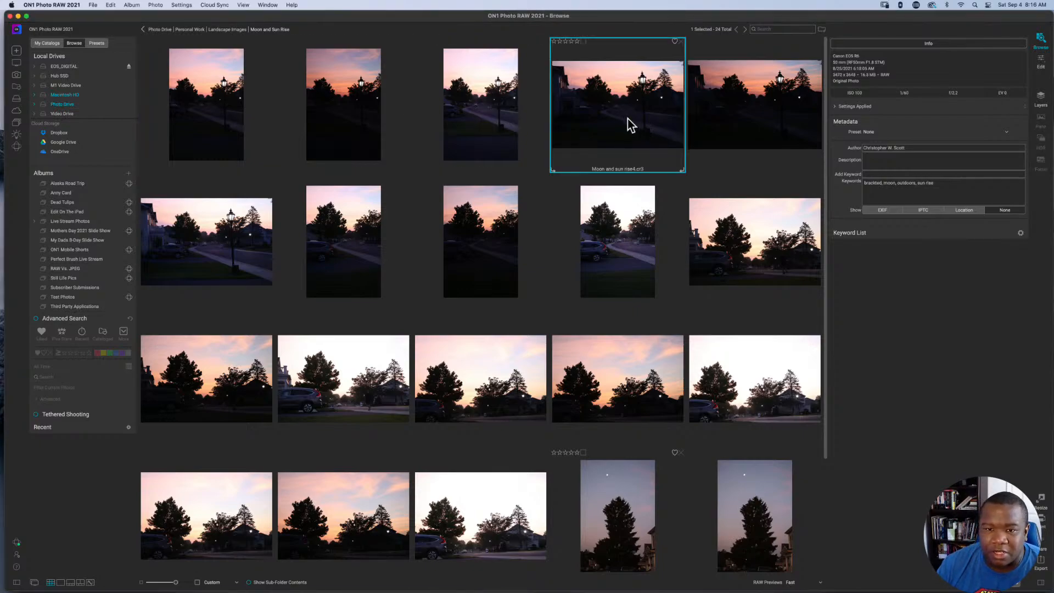
left_click(220, 223, "shift")
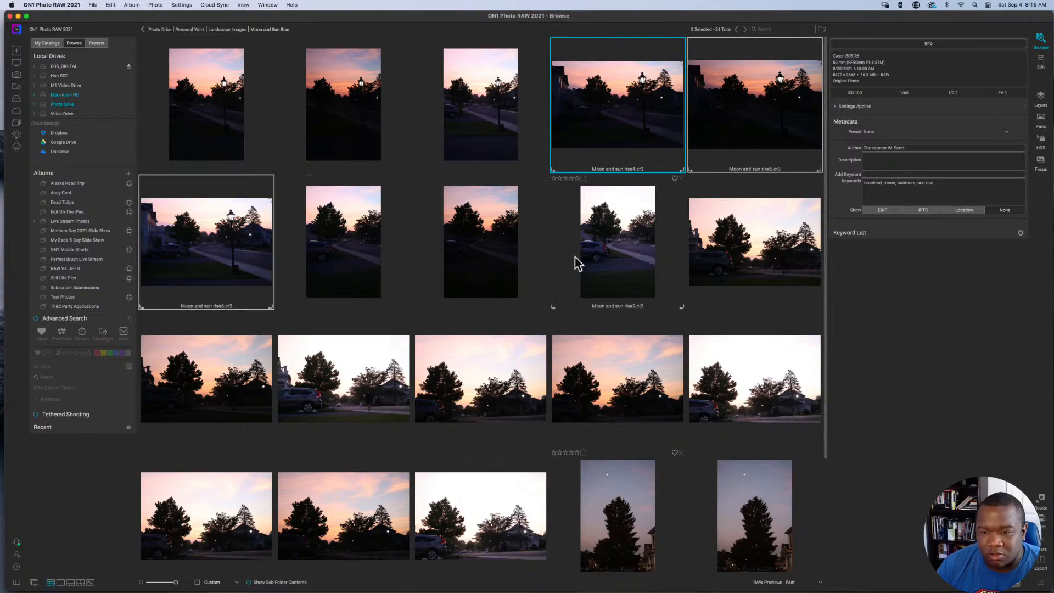
left_click(360, 249)
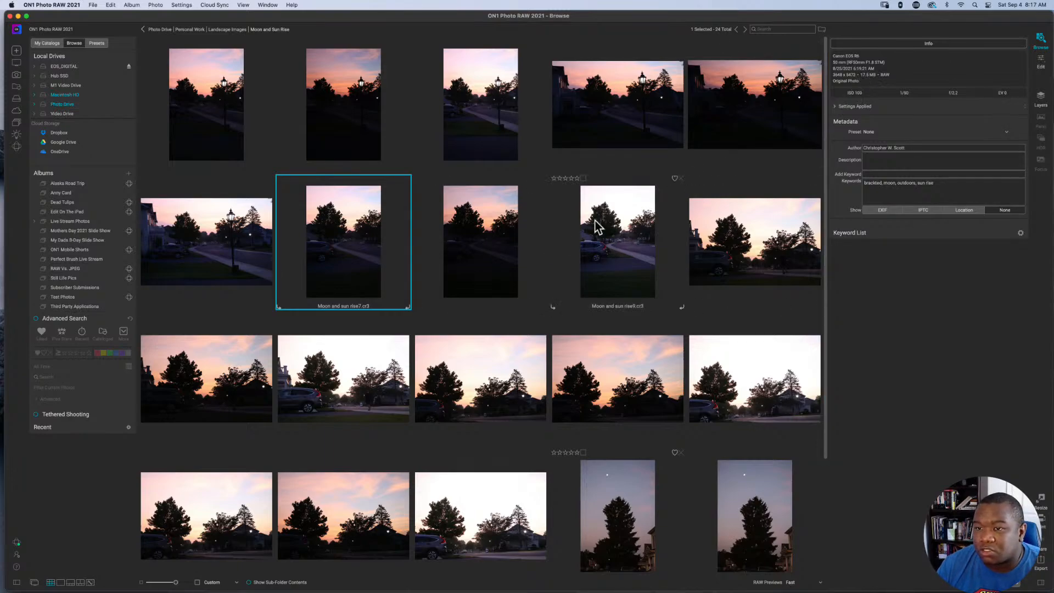
left_click(503, 255)
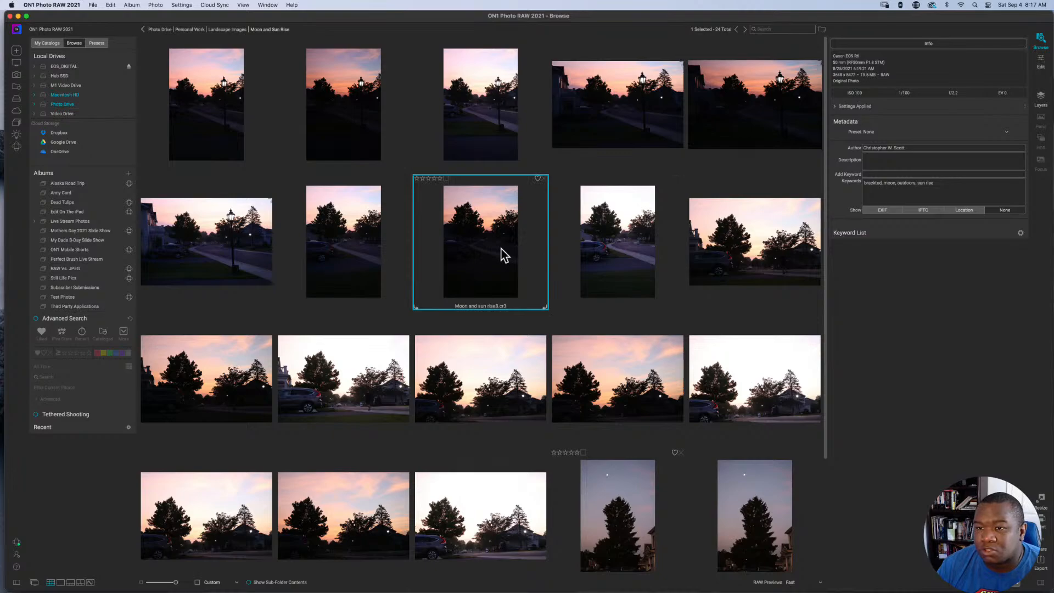
left_click(615, 239)
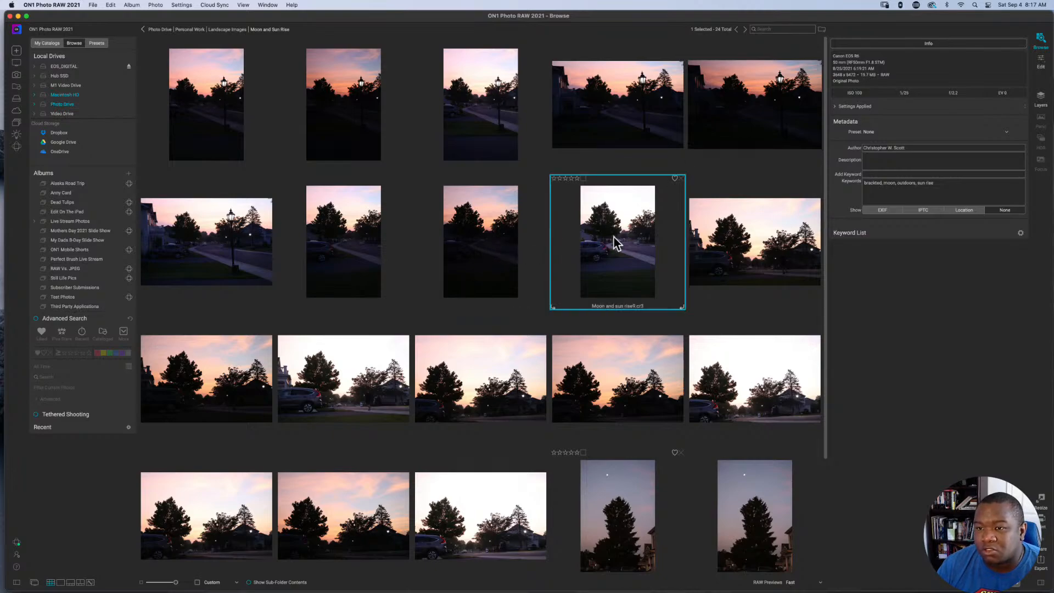
left_click(729, 253)
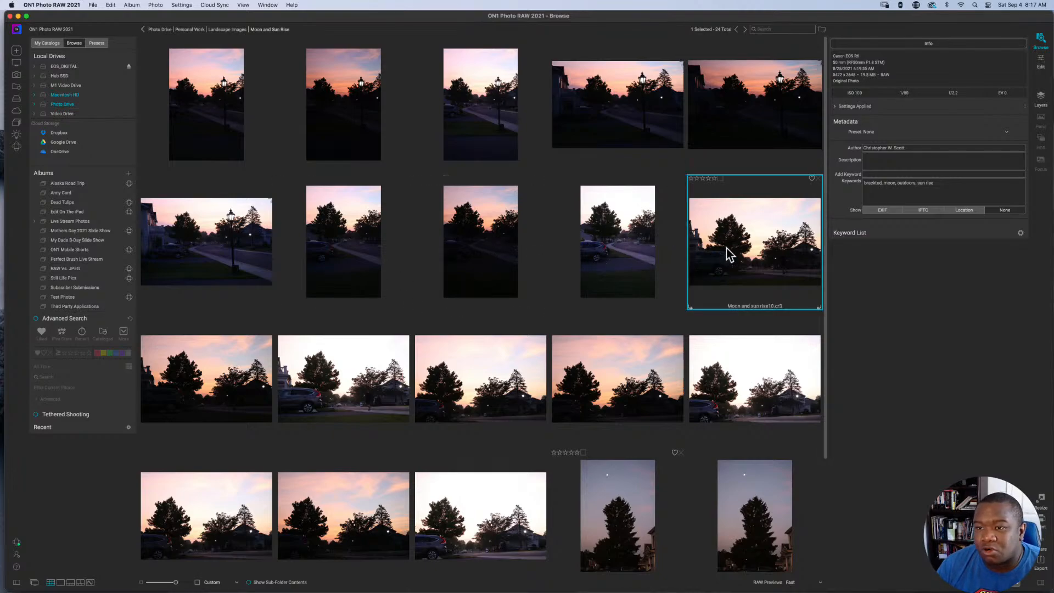
left_click(200, 382)
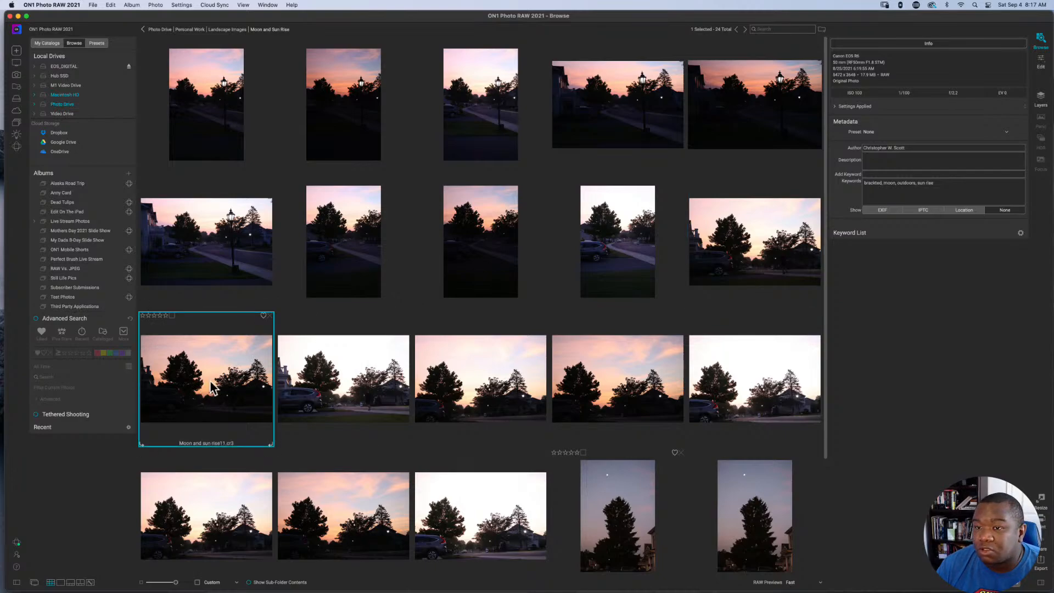
left_click(322, 383)
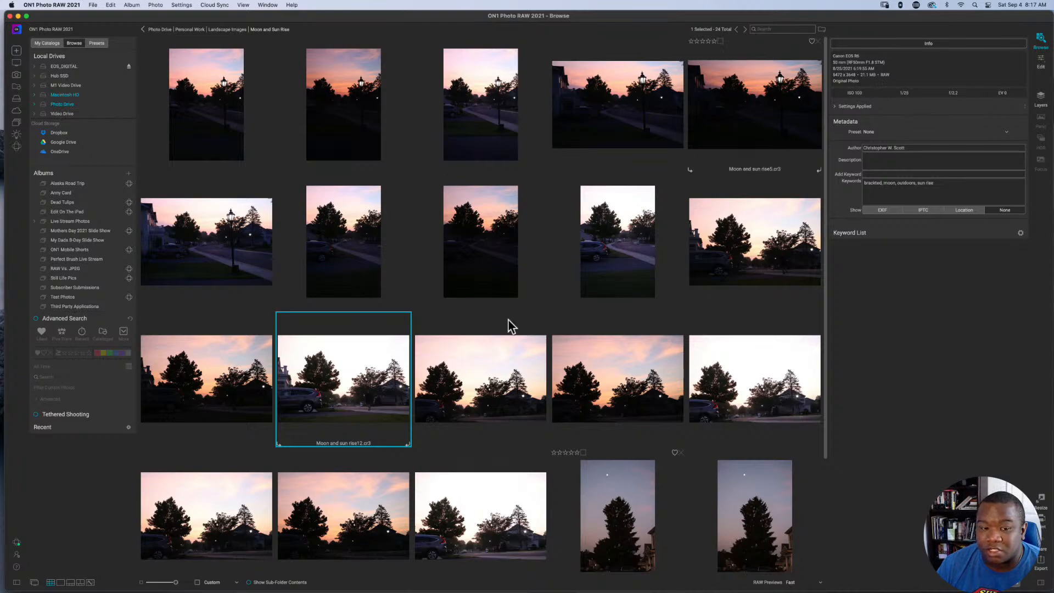
Review the bracketed frames from Moon and sun rise11.cr3 back to rise6.cr3 and look over the rest of the folder.
left_click(224, 386)
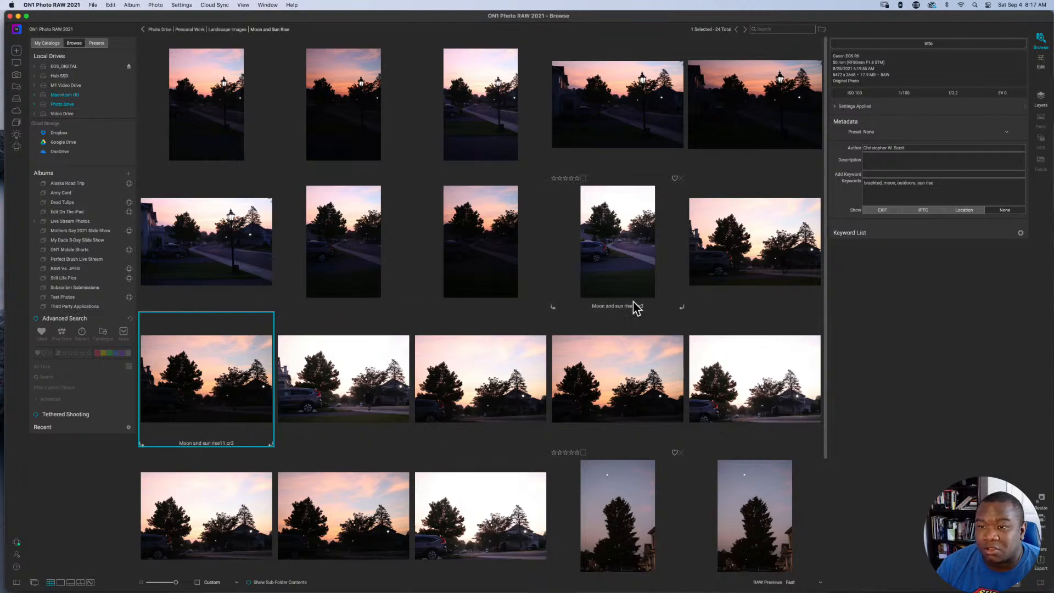
left_click(758, 269)
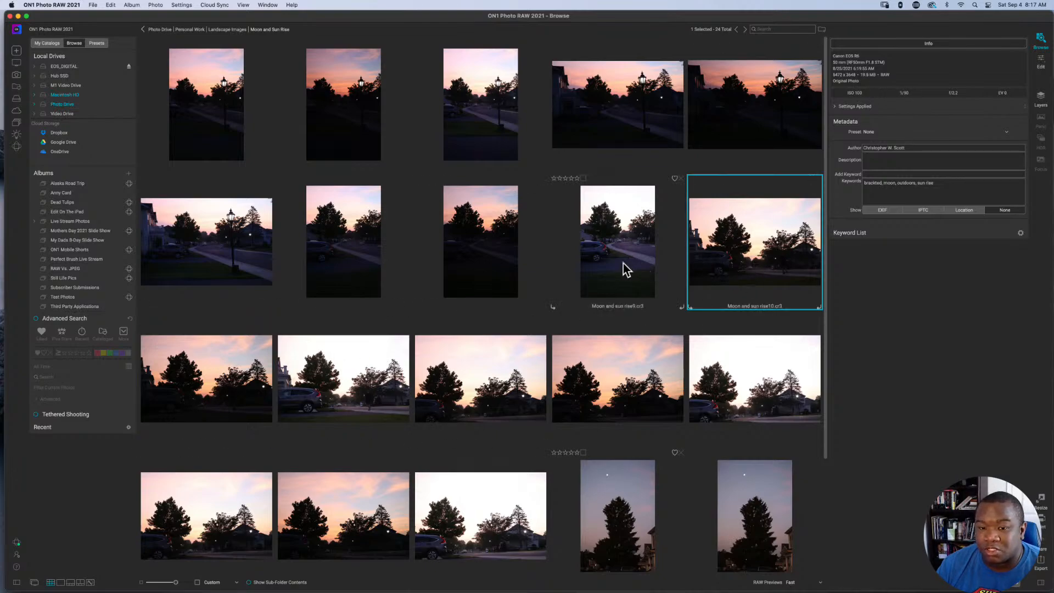
left_click(613, 269)
left_click(490, 244)
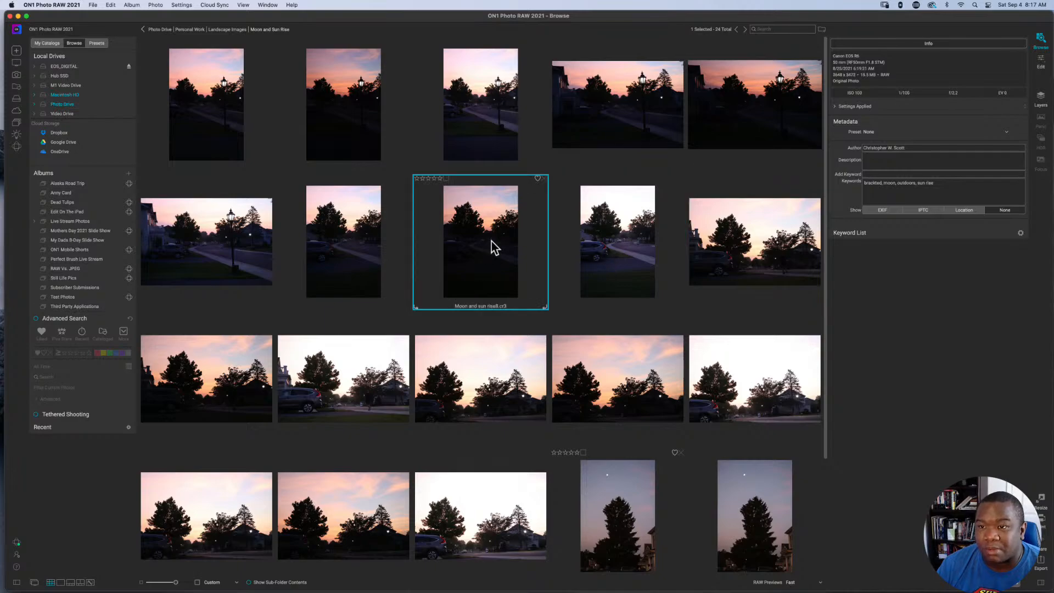
left_click(332, 262)
left_click(247, 263)
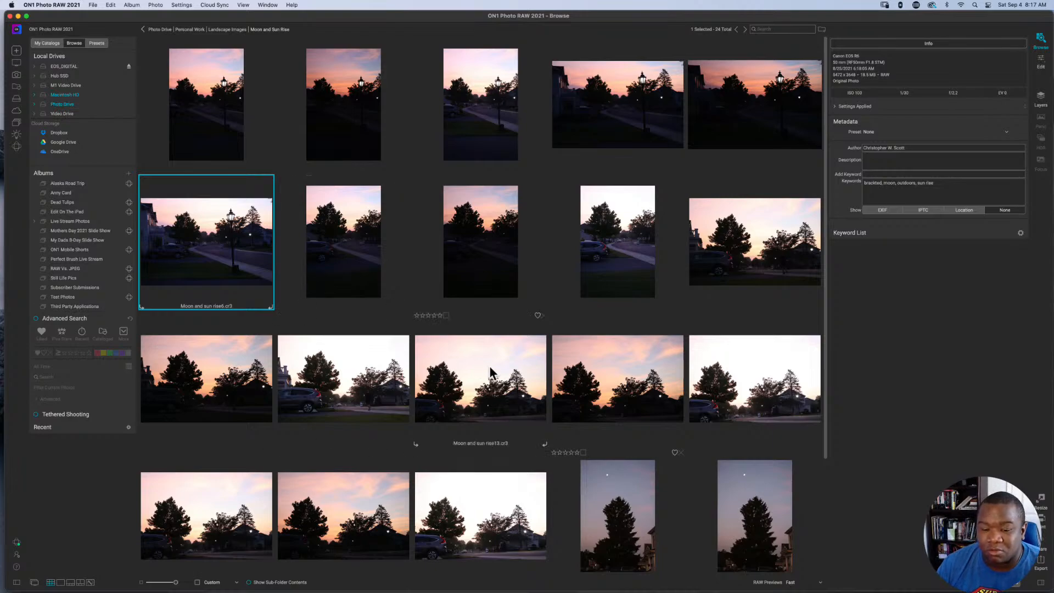
scroll(489, 365, "down", 1)
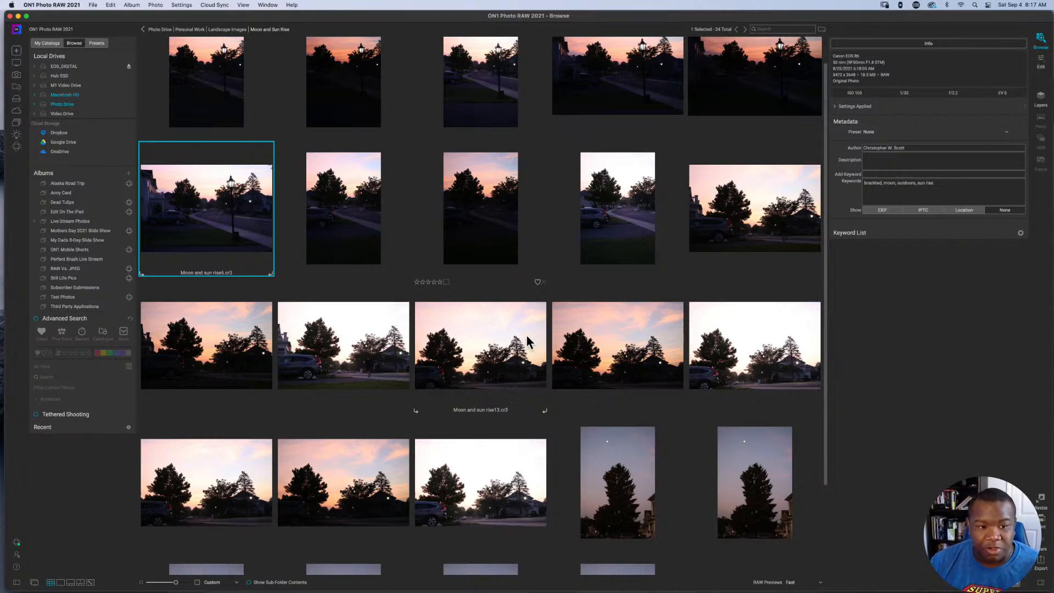
scroll(461, 373, "up", 1)
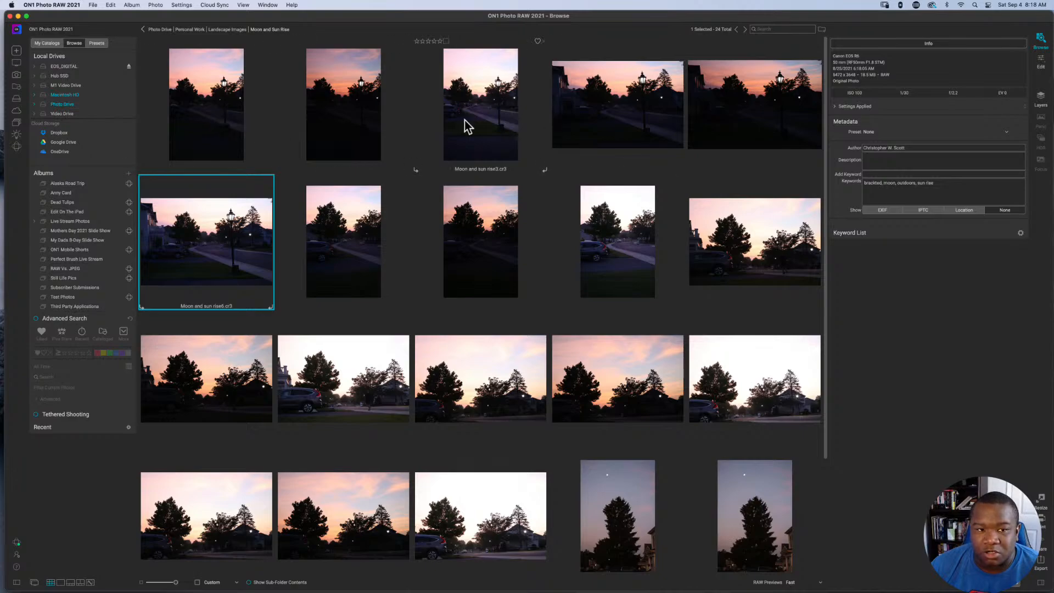
Compare the exposure details of the first bracket, Moon and sun rise1.cr3, rise2.cr3 and rise3.cr3.
left_click(210, 124)
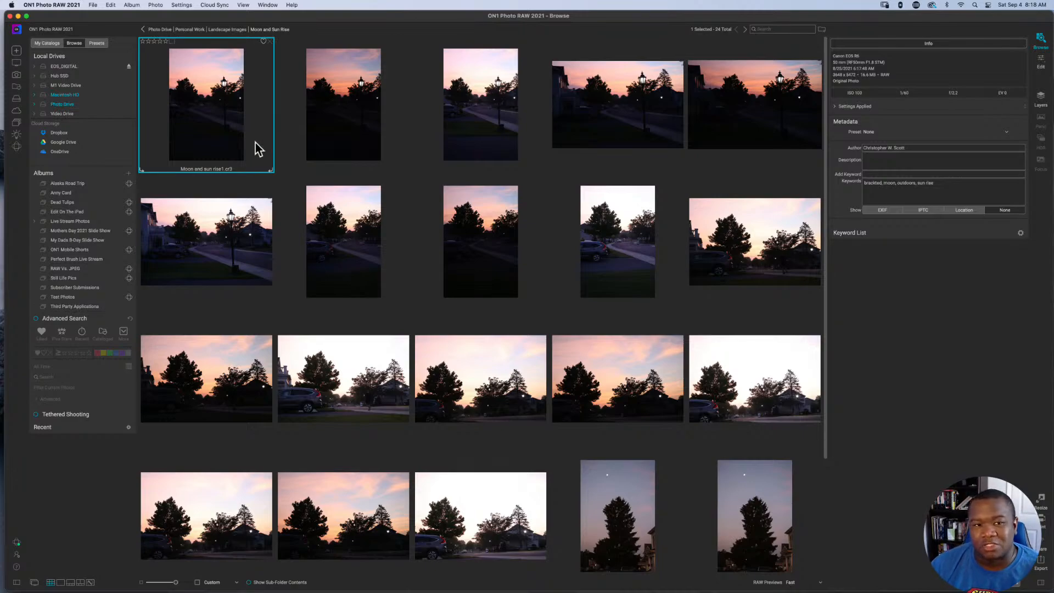
left_click(358, 128)
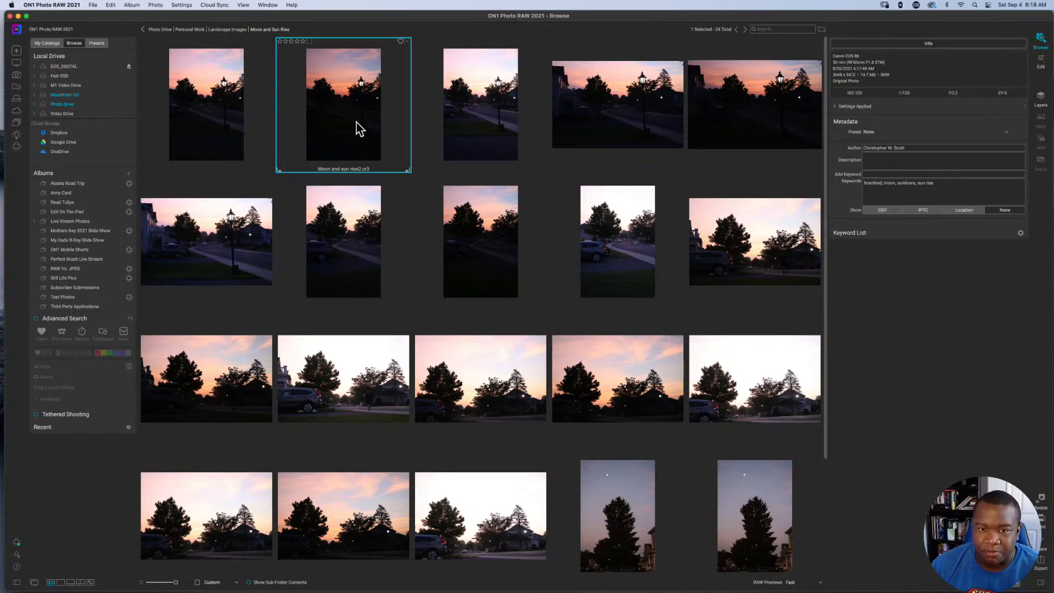
left_click(486, 123)
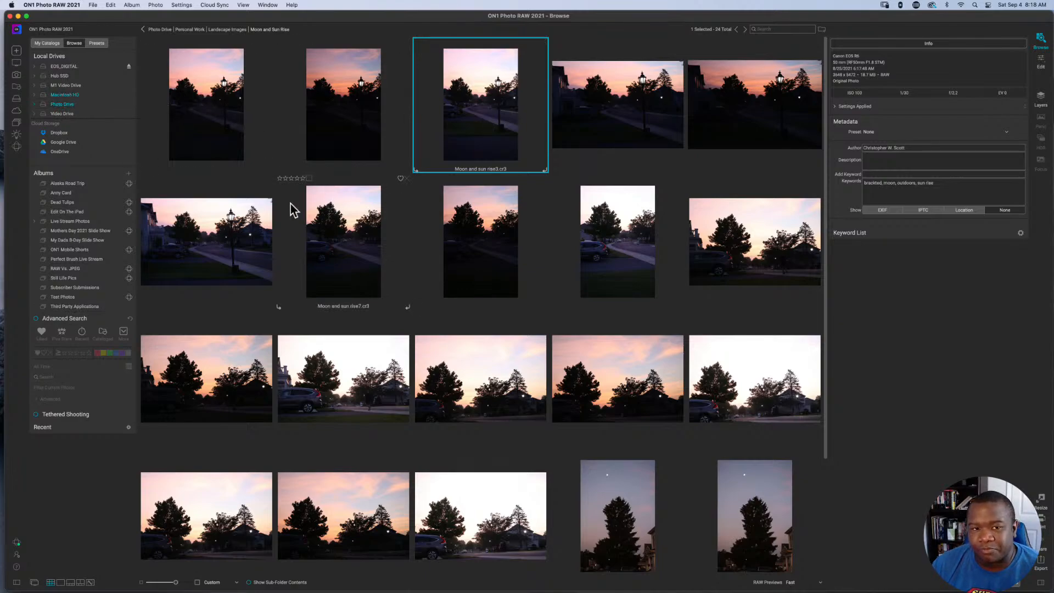
Start an HDR merge of Moon and sun rise1.cr3, rise2.cr3 and rise3.cr3 with the Natural default look.
left_click(213, 102)
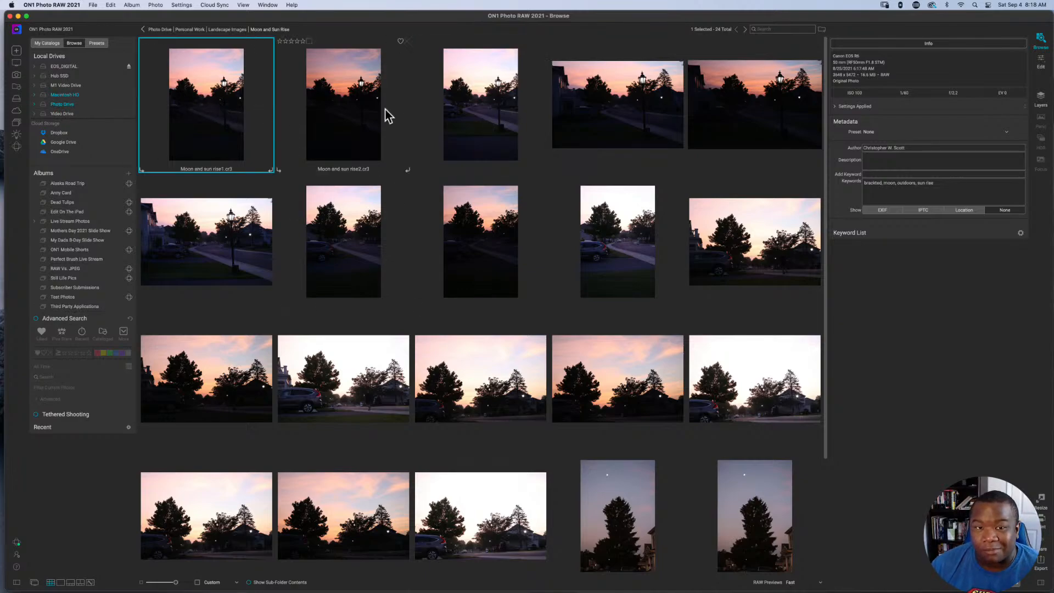
left_click(464, 106, "shift")
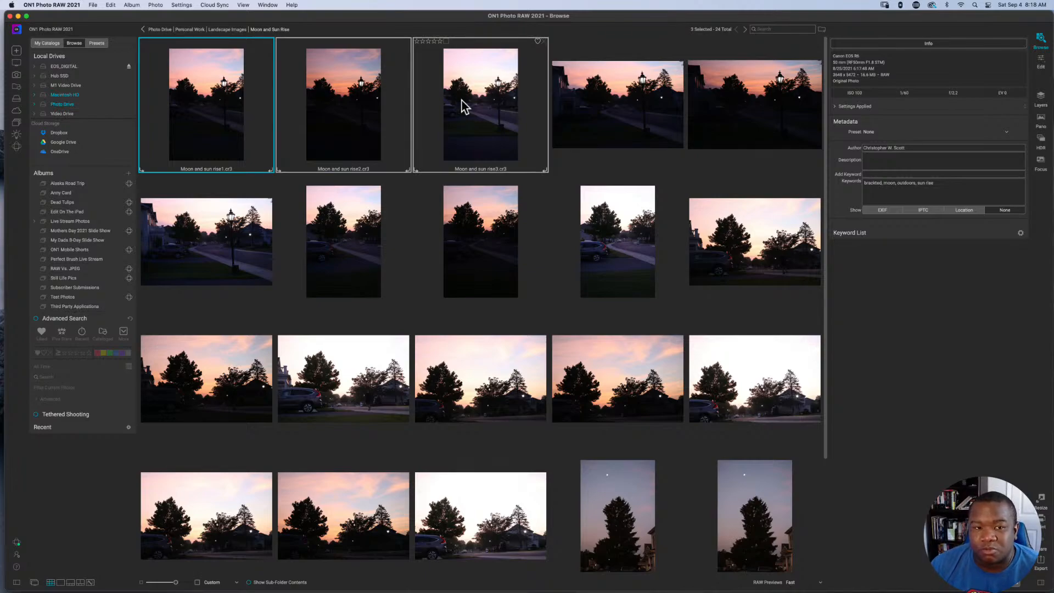
right_click(339, 107)
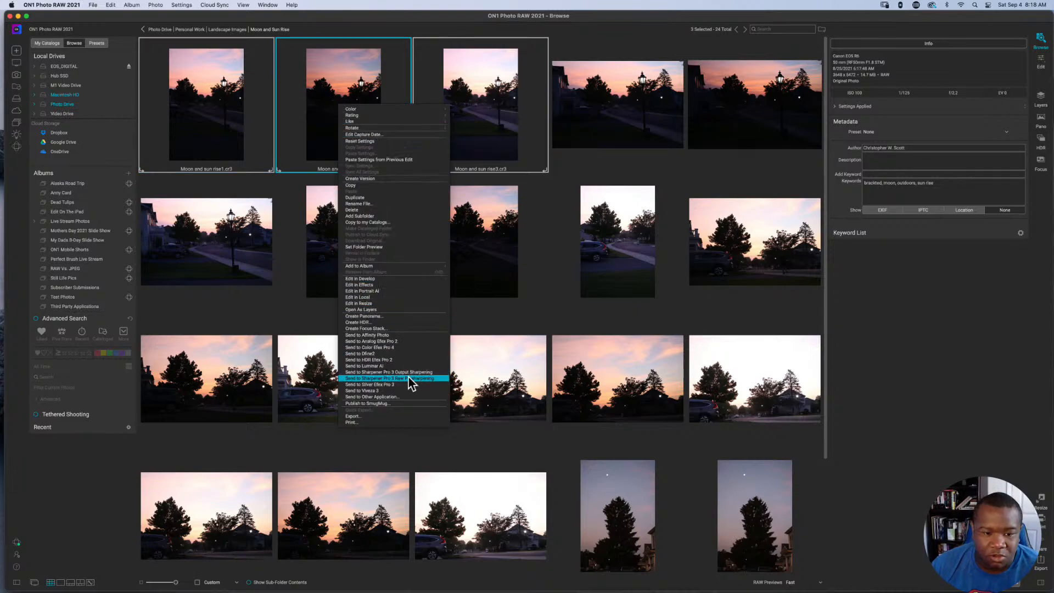
left_click(362, 322)
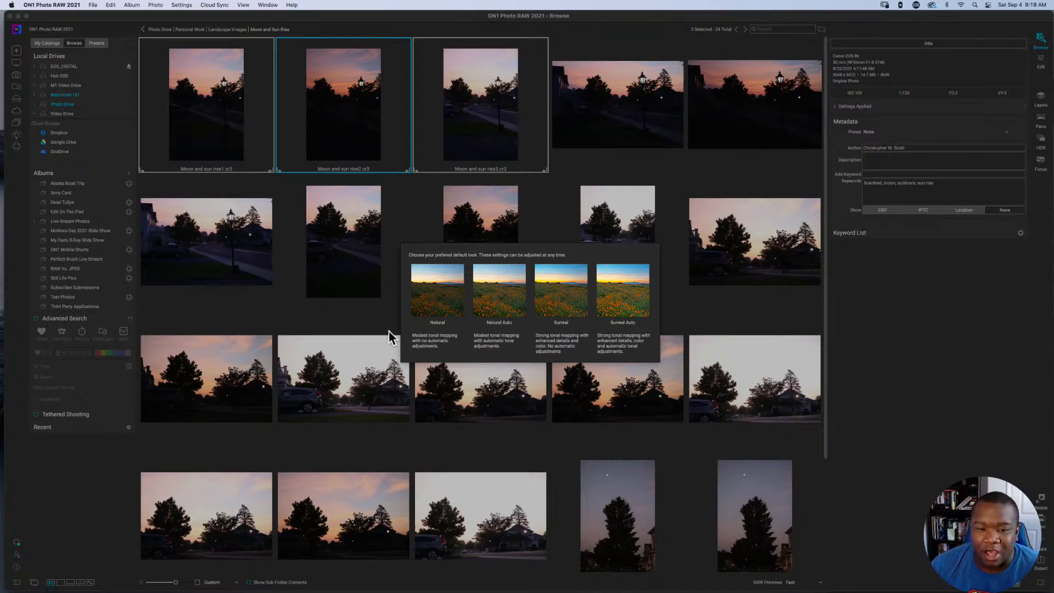
left_click(450, 298)
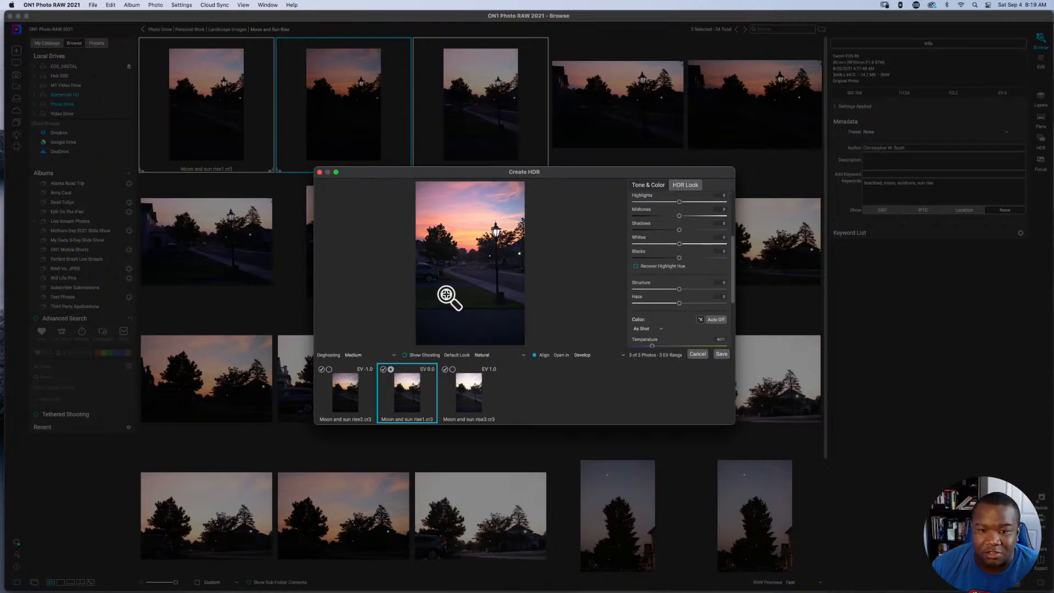
Enlarge the Create HDR window to nearly fill the screen and set the camera profile to ON1 Portrait.
left_click_drag(574, 174, 449, 80)
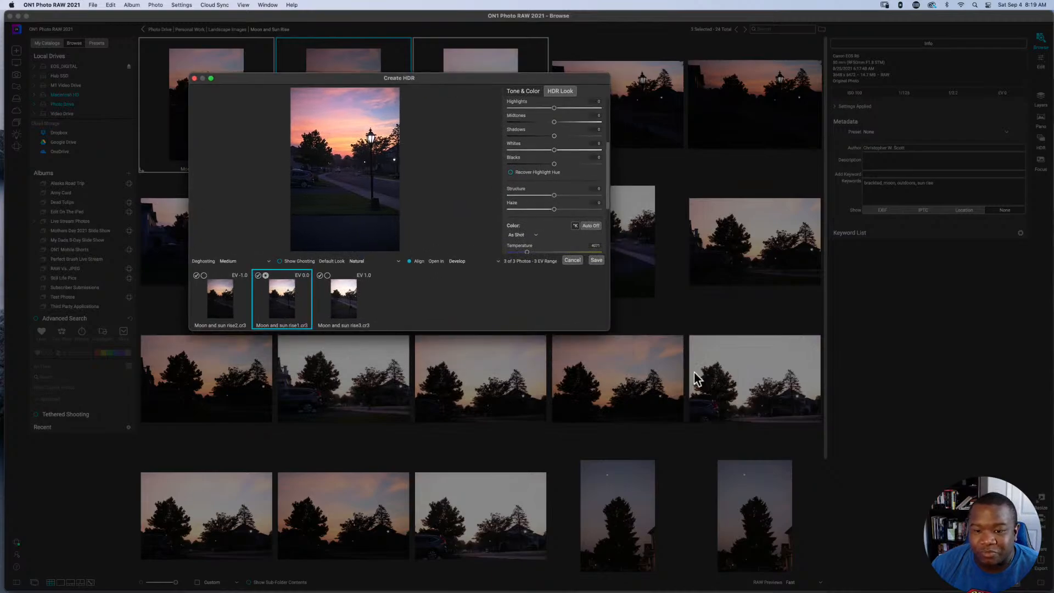
left_click_drag(606, 329, 820, 456)
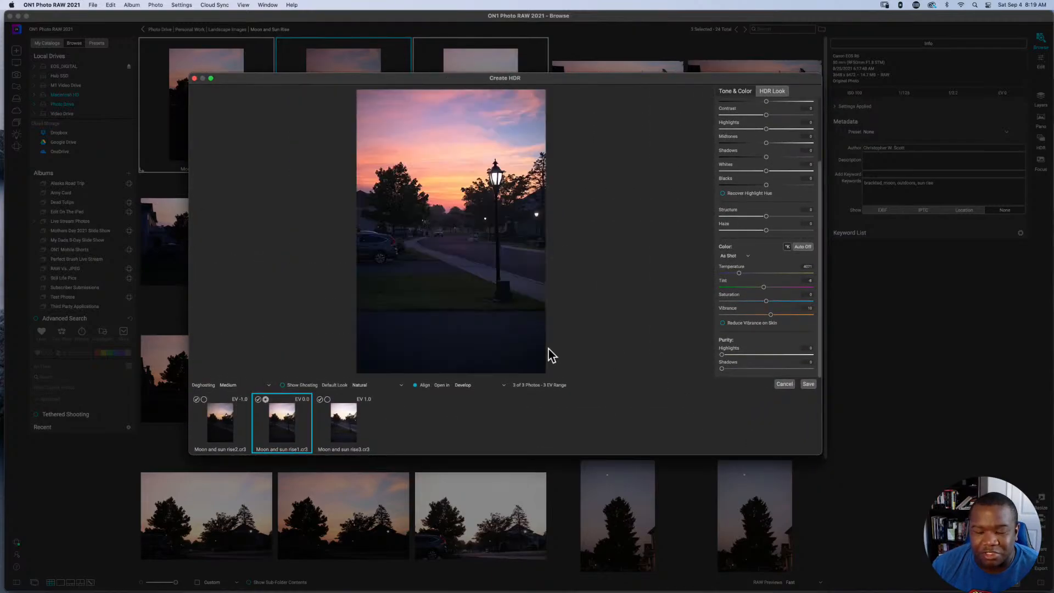
left_click_drag(626, 81, 484, 35)
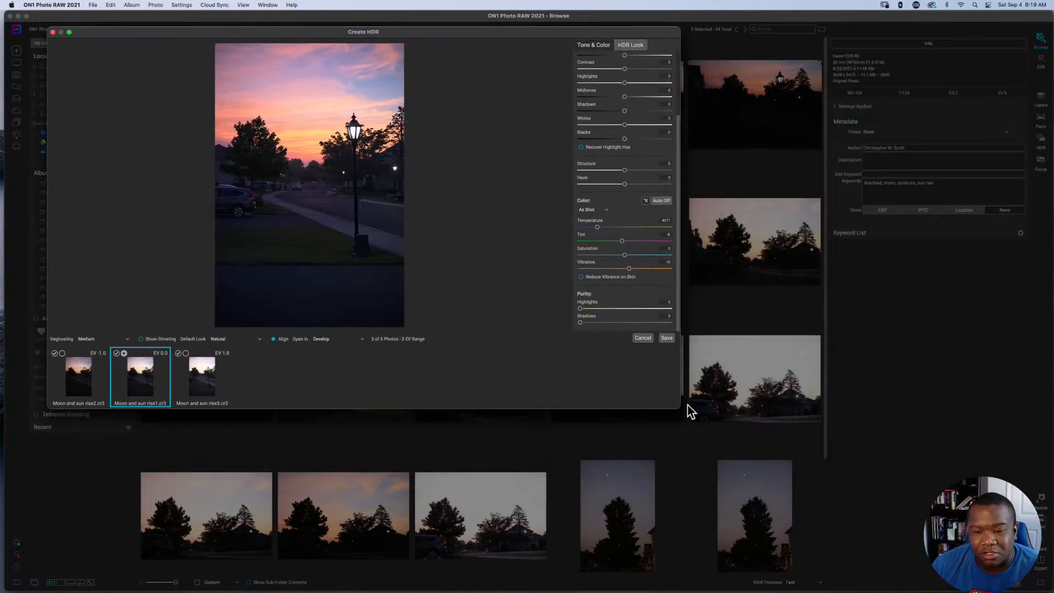
left_click_drag(677, 408, 987, 576)
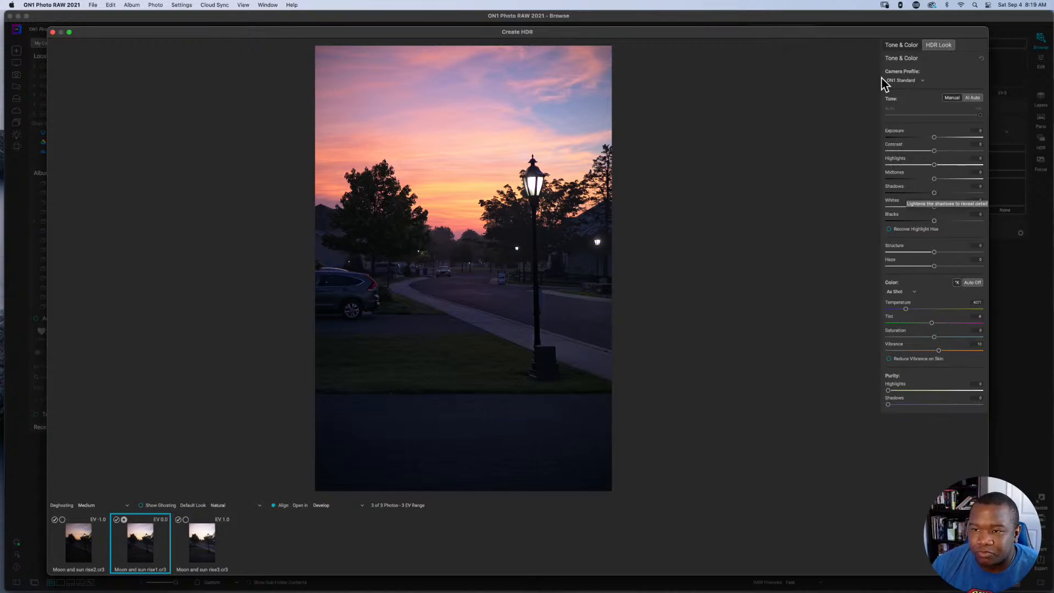
left_click(904, 81)
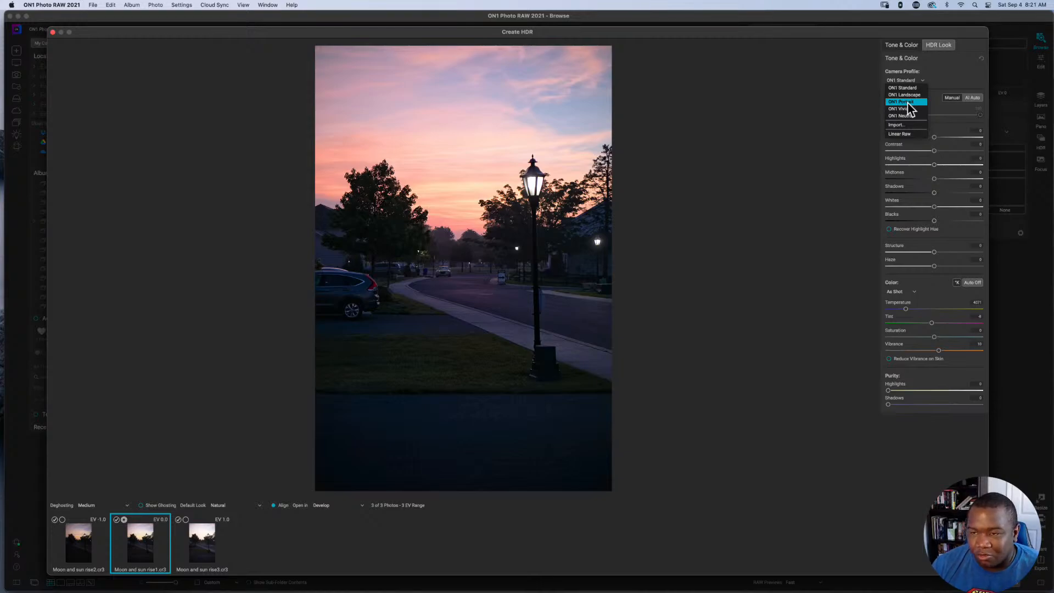
left_click(907, 103)
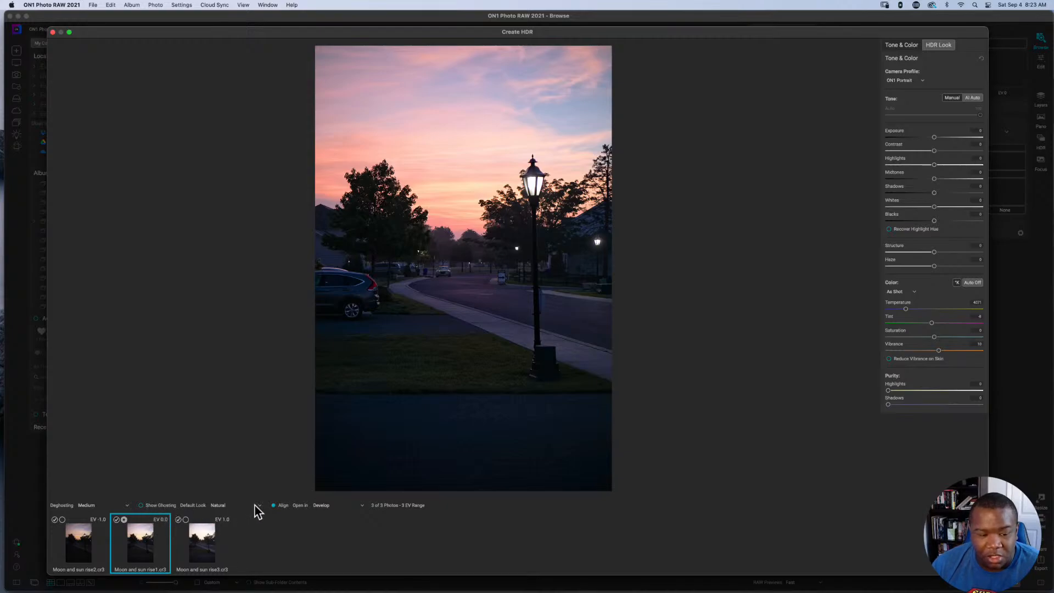
Turn on Show Ghosting and inspect the street lamps and road close up in the HDR preview.
left_click(140, 506)
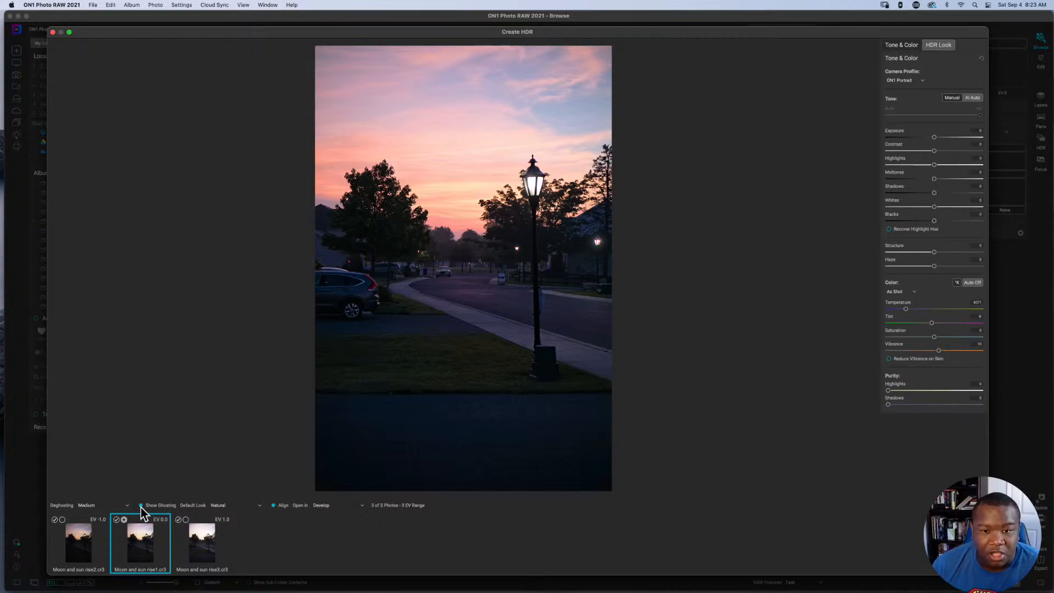
left_click(532, 177)
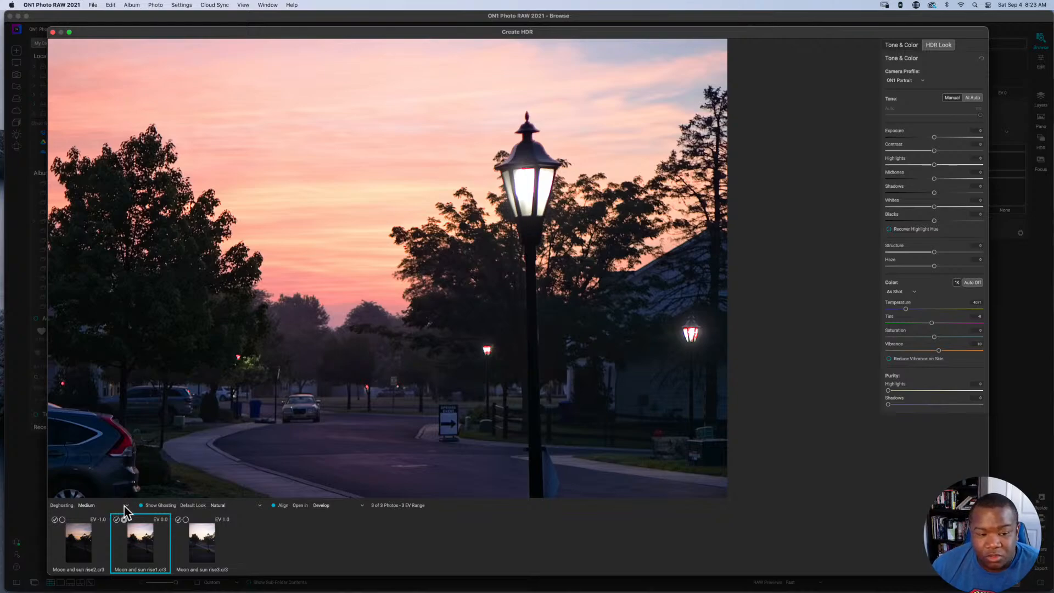
left_click_drag(292, 429, 237, 376)
left_click_drag(321, 227, 338, 245)
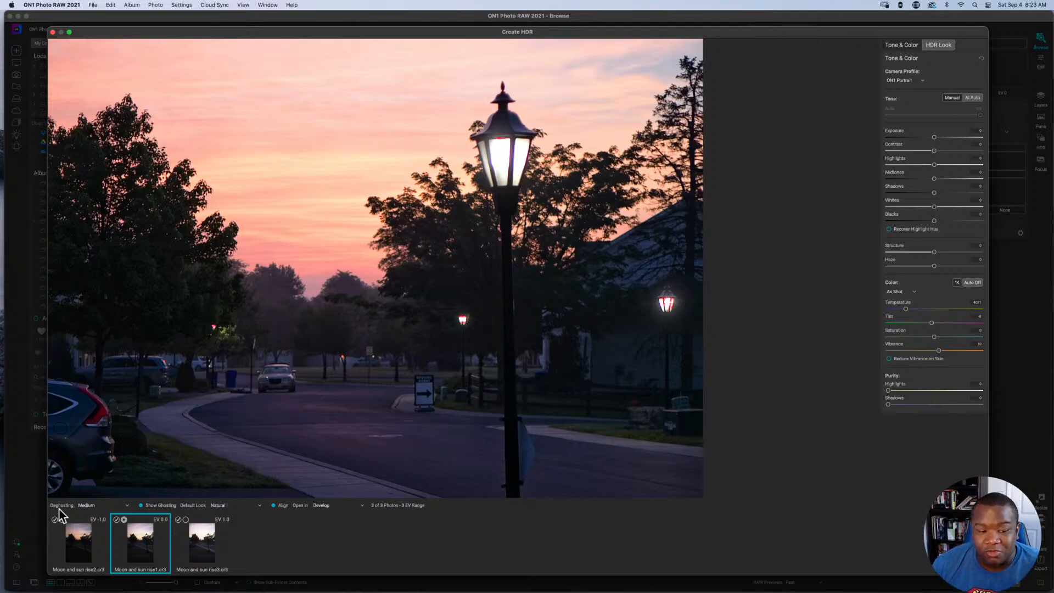
Turn Deghosting off to check the street lamps without correction, and change it to High.
left_click(95, 504)
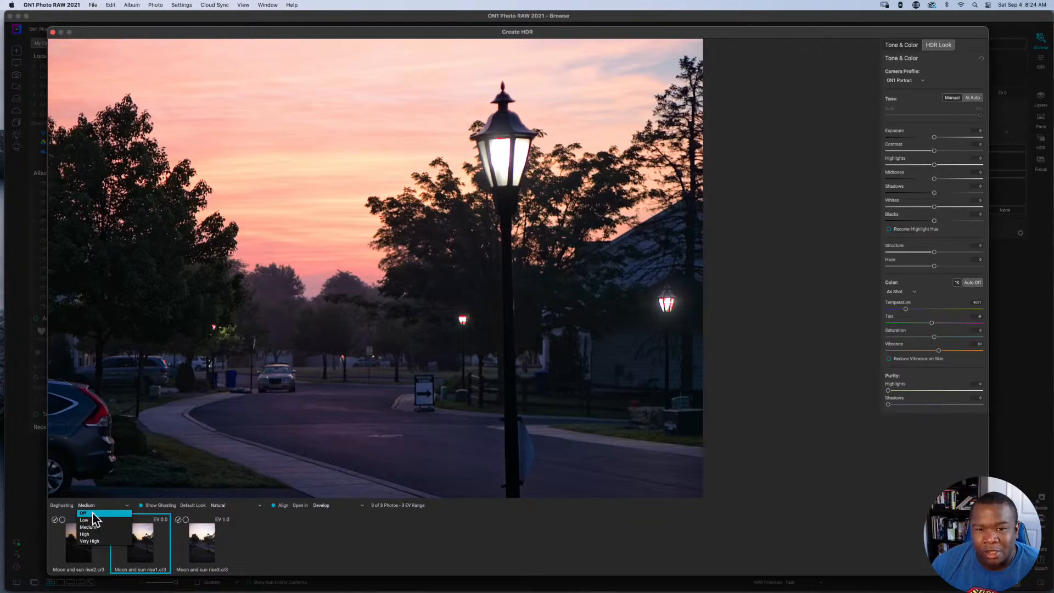
left_click(88, 513)
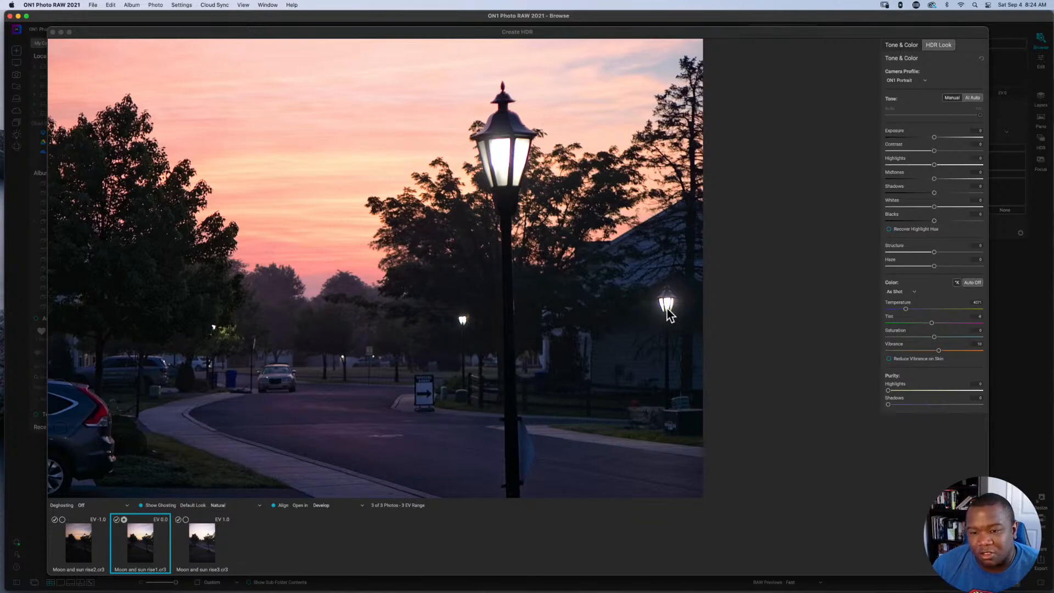
left_click(125, 505)
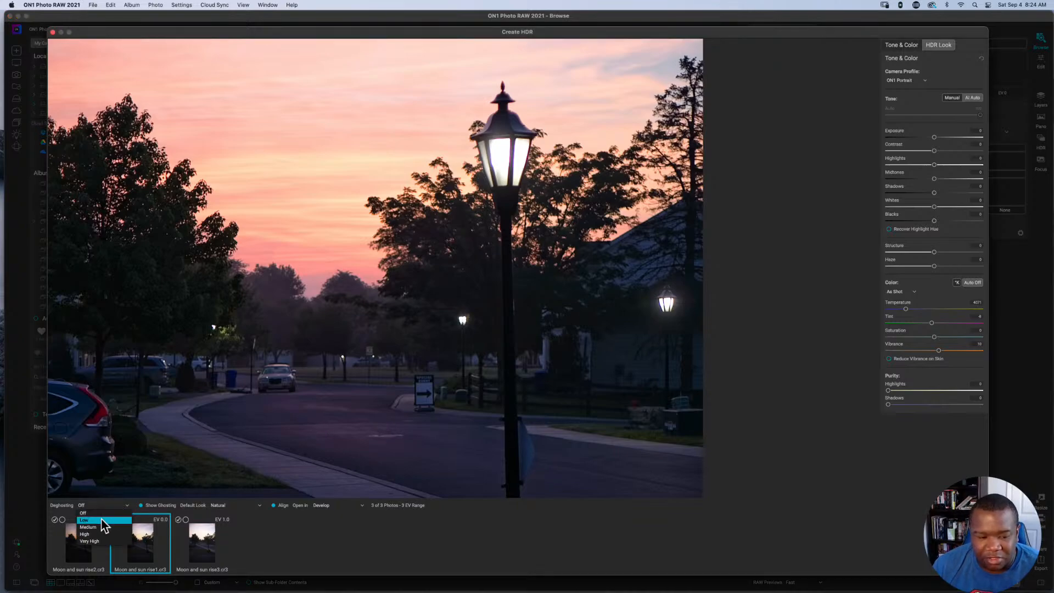
left_click(95, 534)
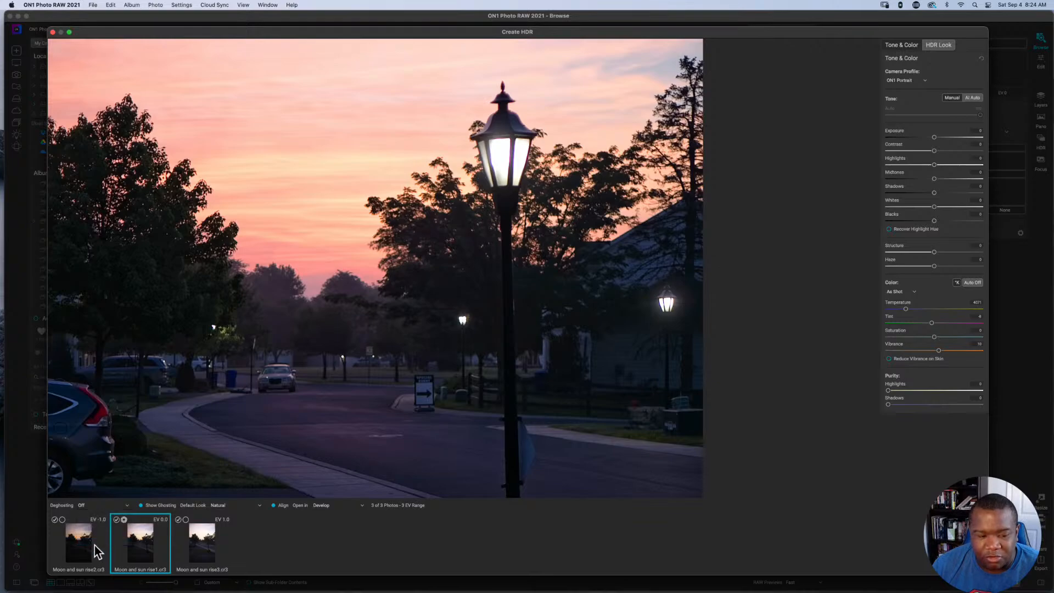
Set Deghosting to High, compare the preview with Show Ghosting off and on, and return to the full image view.
left_click(129, 506)
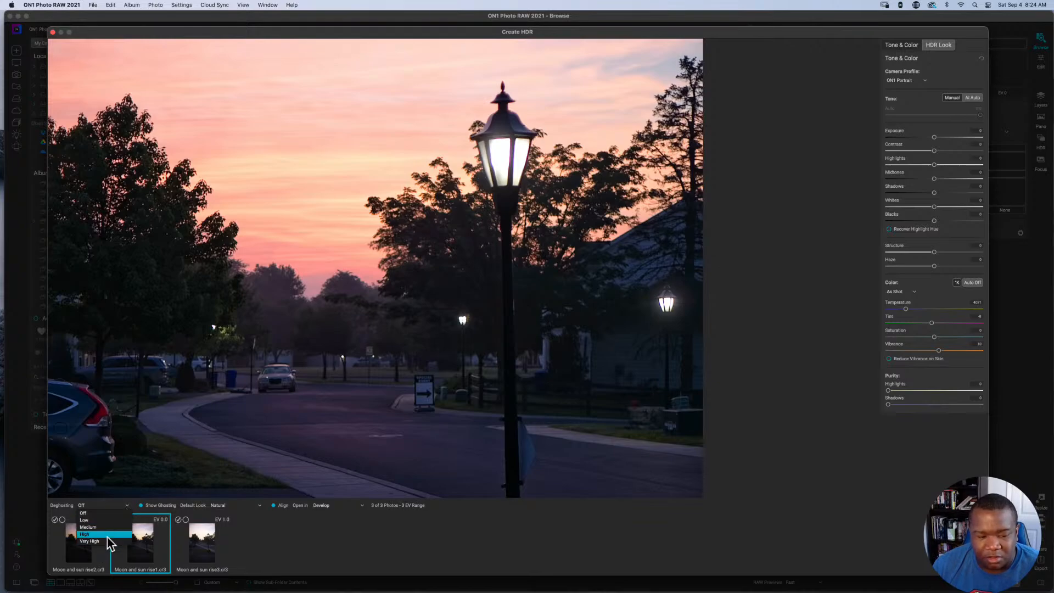
left_click(109, 535)
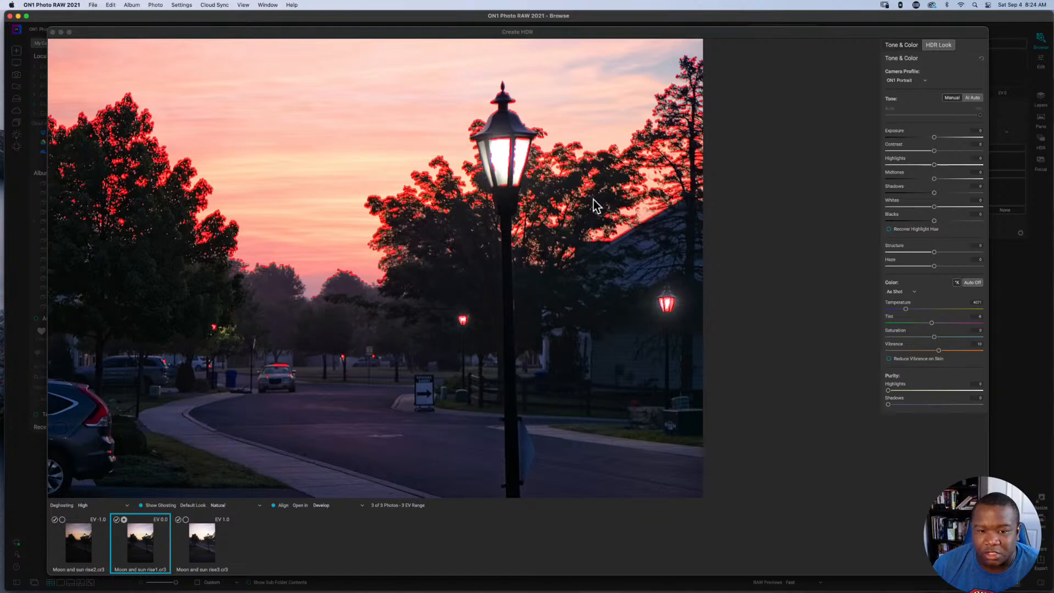
left_click(141, 506)
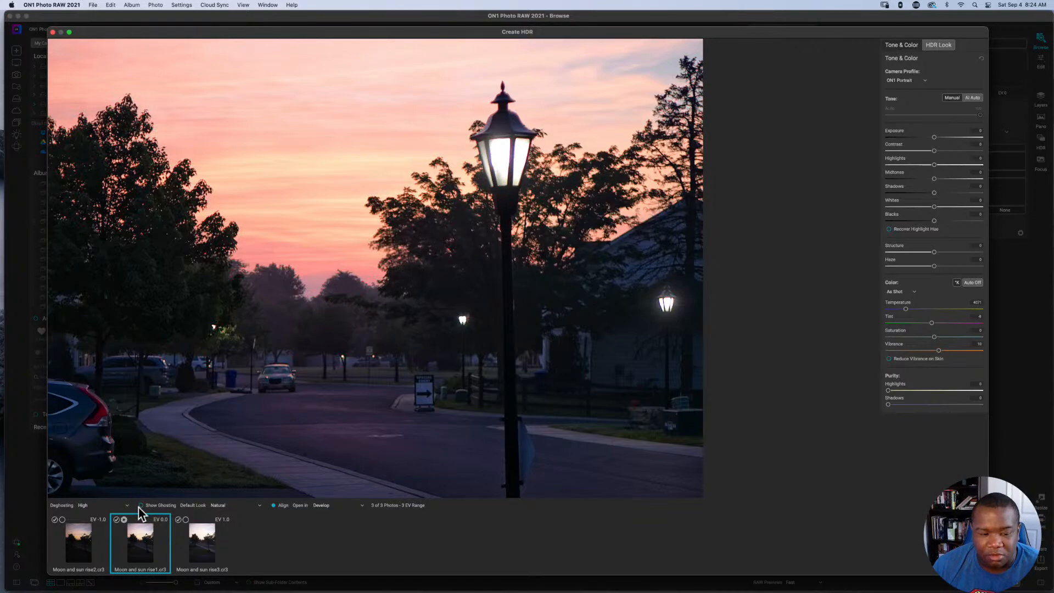
left_click(140, 506)
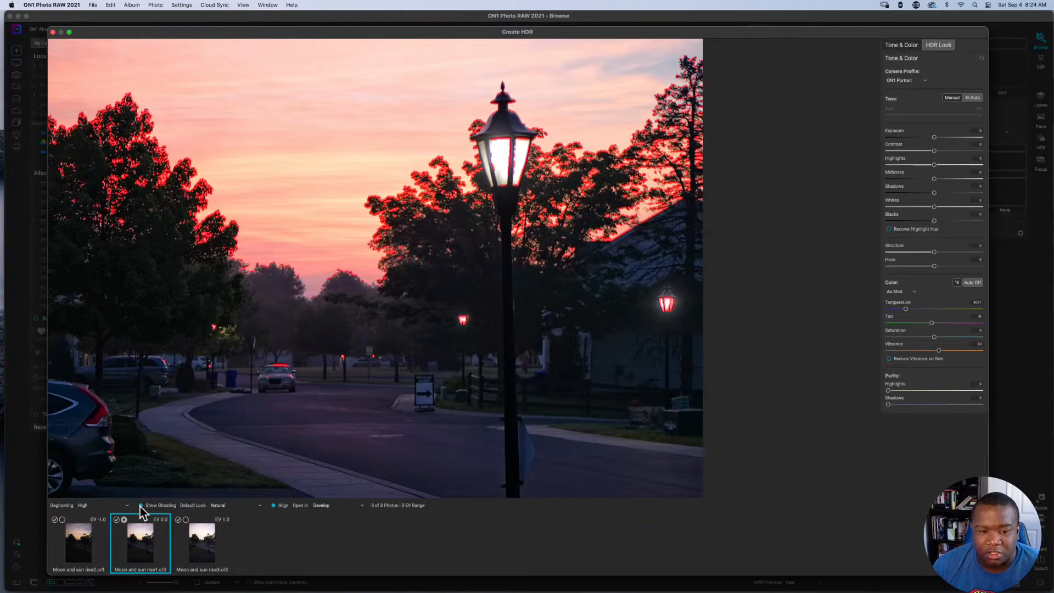
left_click(368, 309)
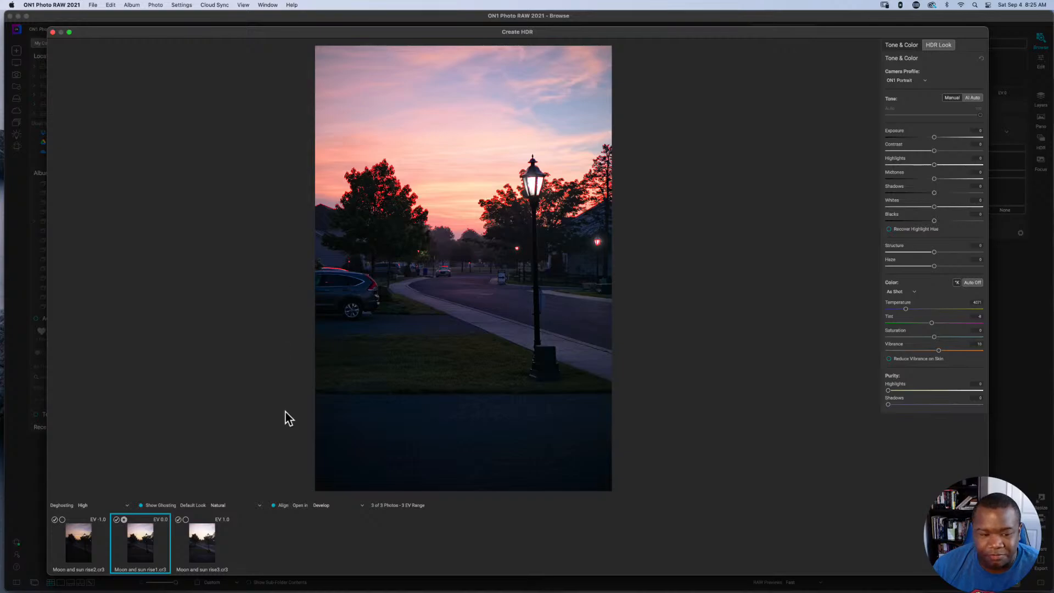
Try Very High deghosting with Show Ghosting off, and turn Show Ghosting back on to check the affected areas.
left_click(140, 505)
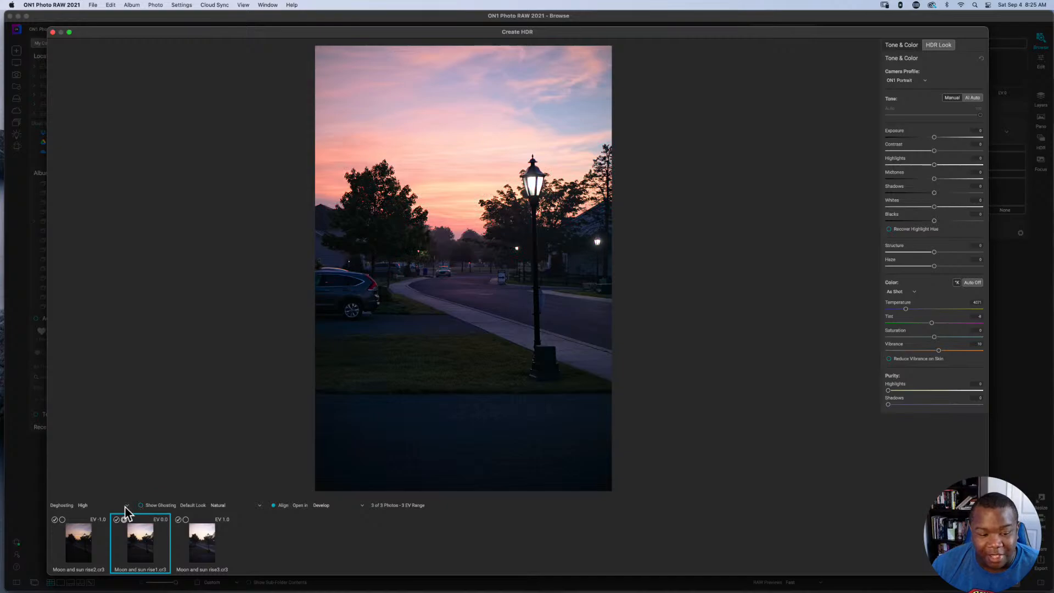
left_click(126, 506)
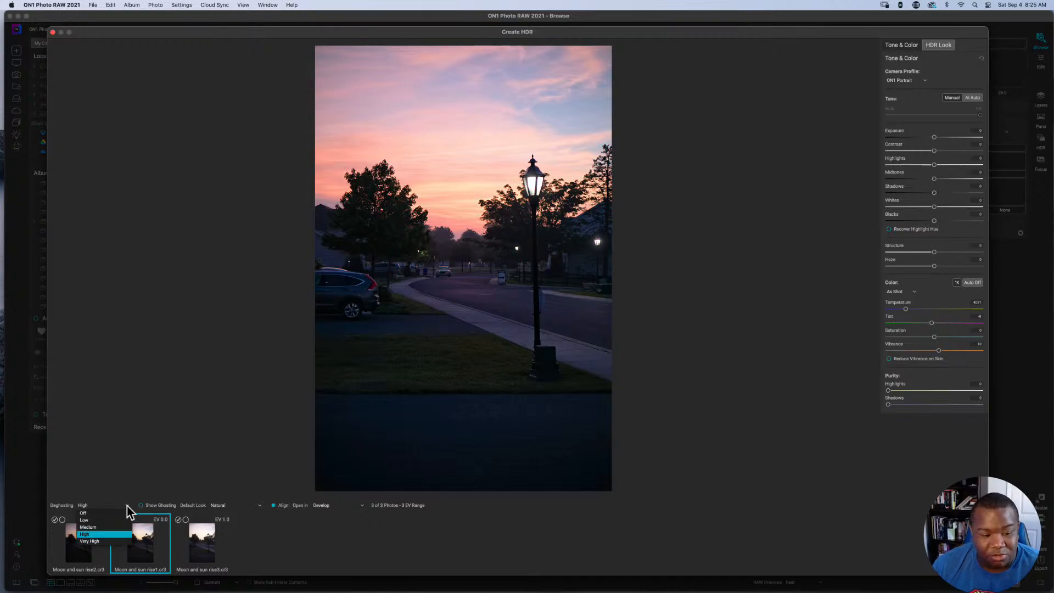
left_click(98, 541)
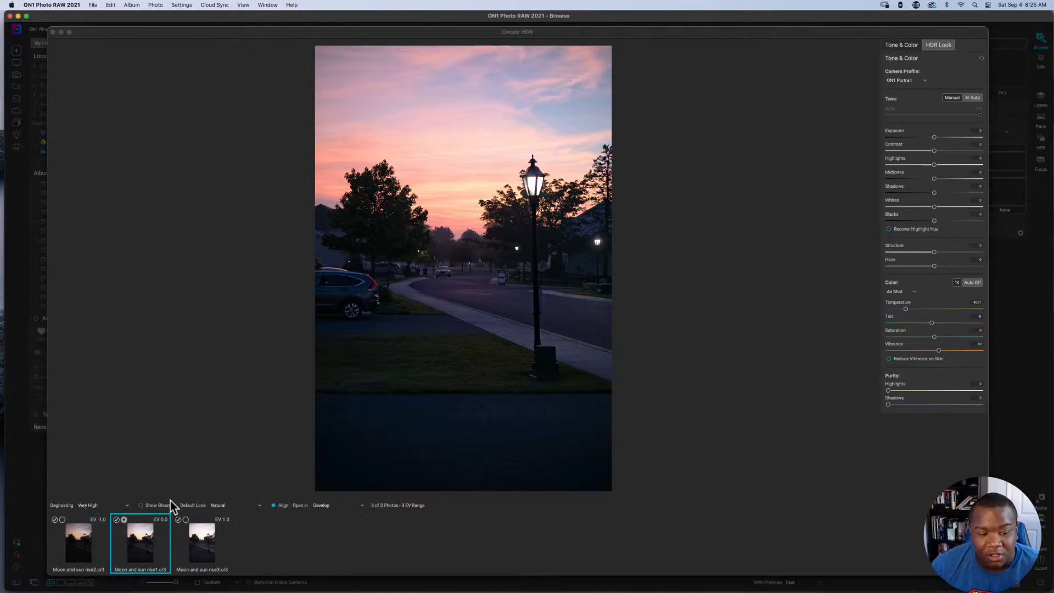
left_click(140, 505)
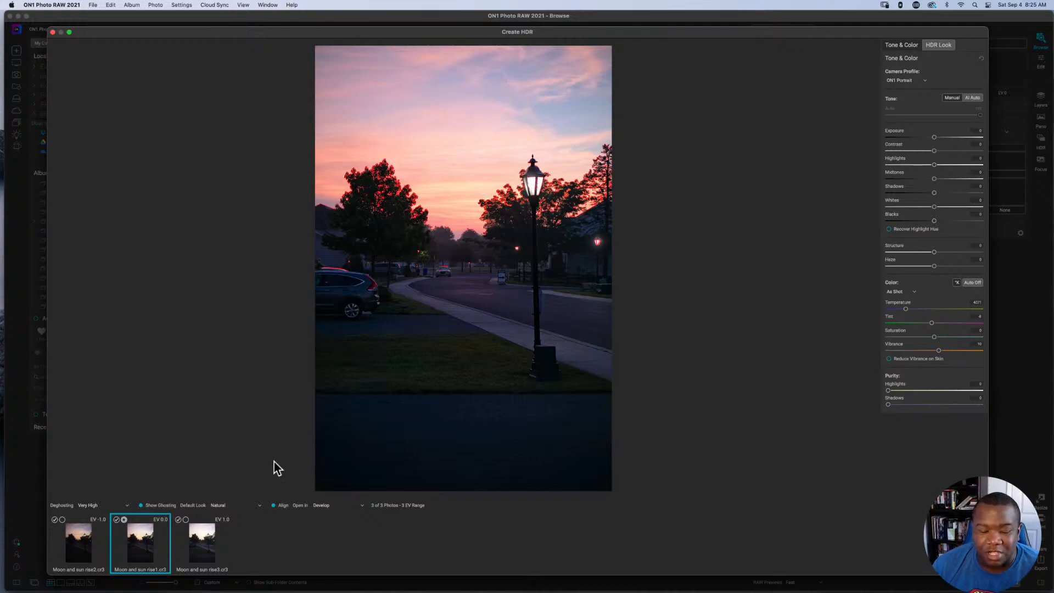
Turn off Show Ghosting and set Deghosting to Medium.
left_click(142, 506)
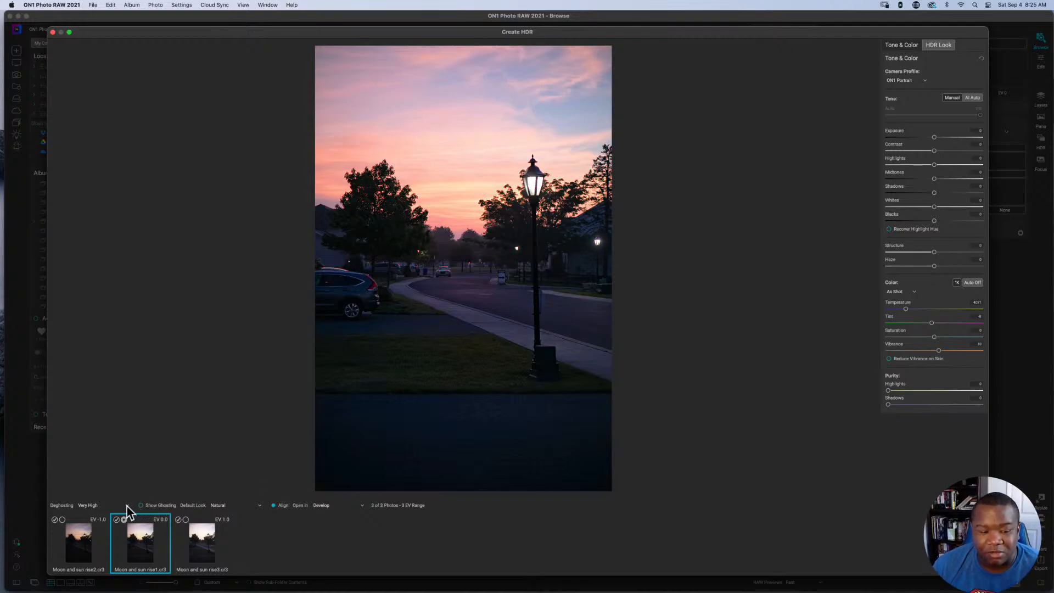
left_click(127, 506)
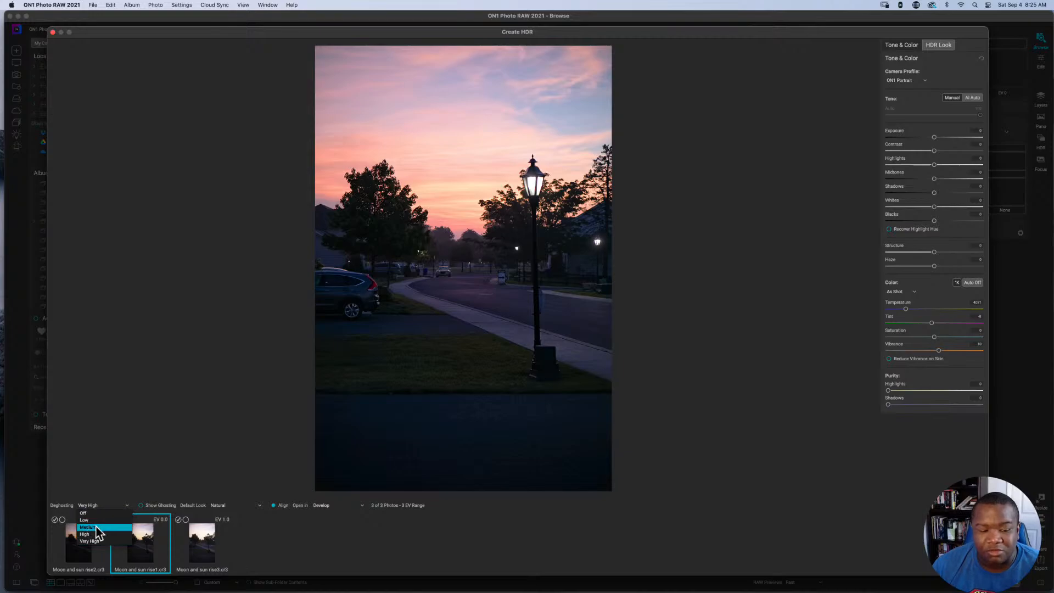
left_click(98, 528)
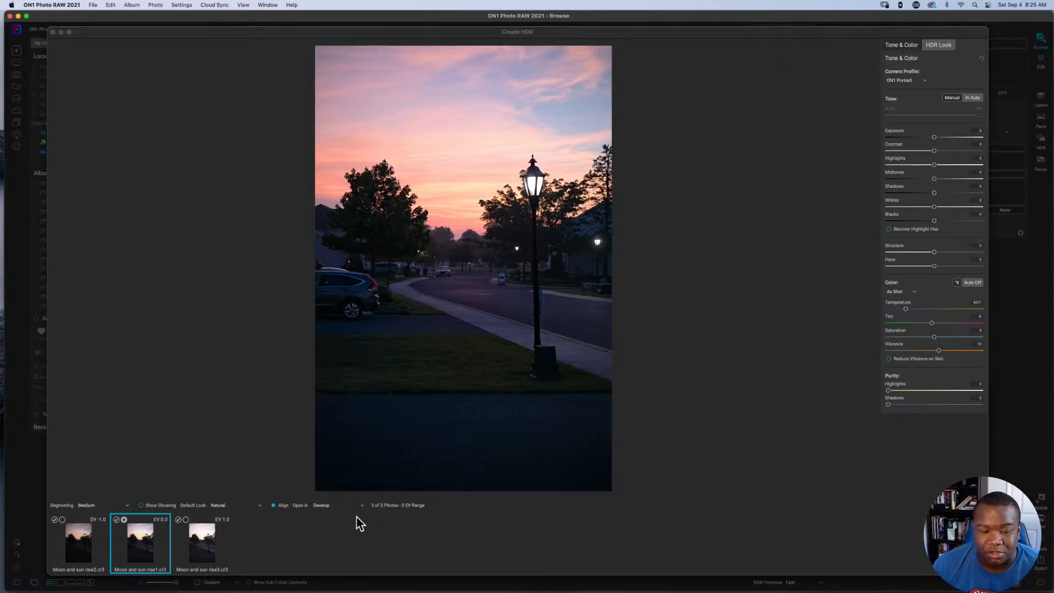
Compare the Natural Auto, Surreal, Surreal Auto and Natural default looks on the HDR preview, ending on Natural Auto.
left_click(258, 506)
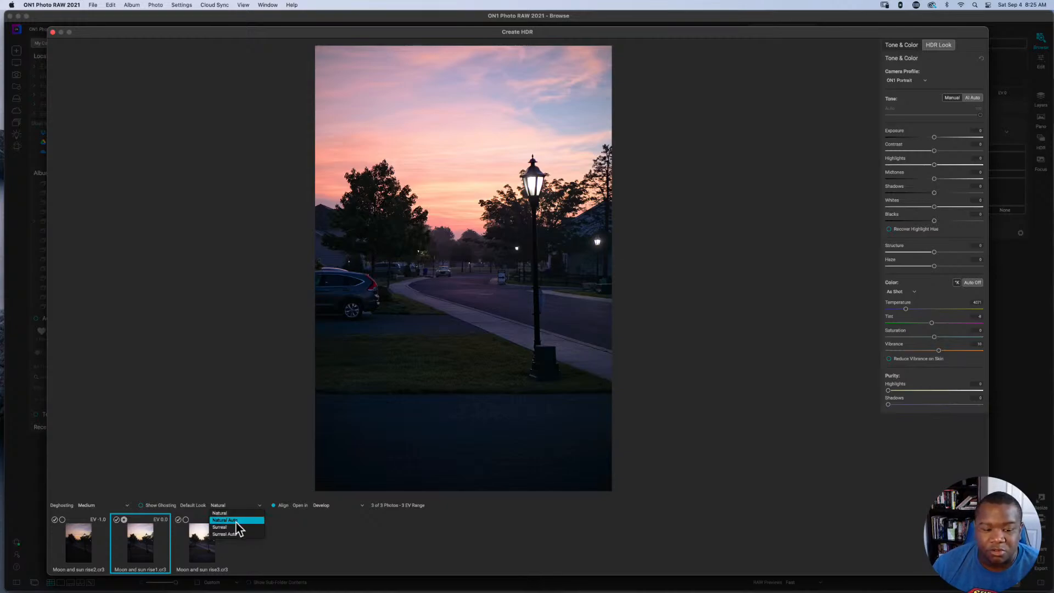
left_click(237, 520)
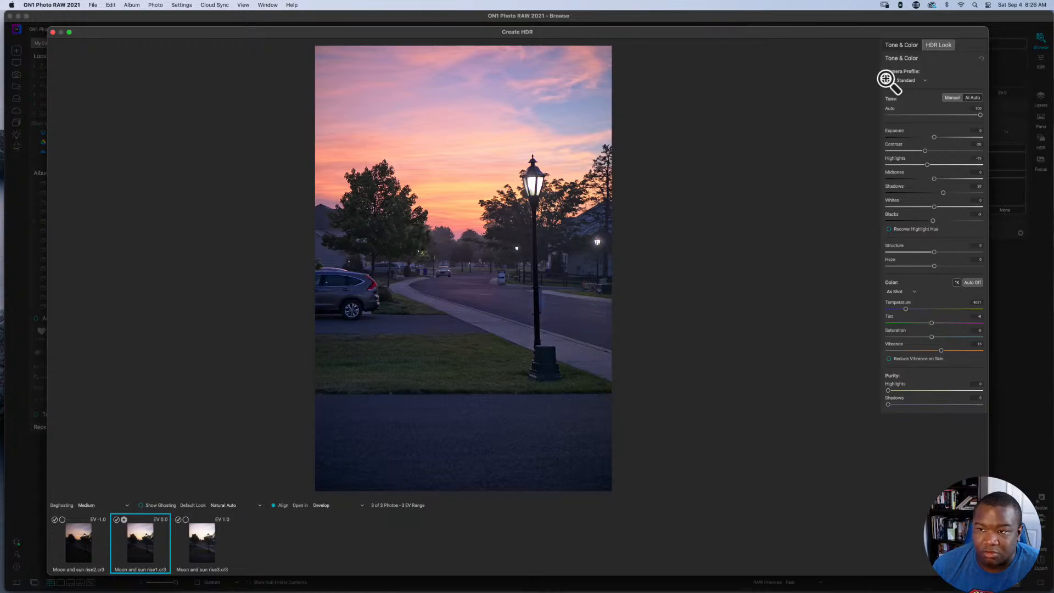
left_click(257, 504)
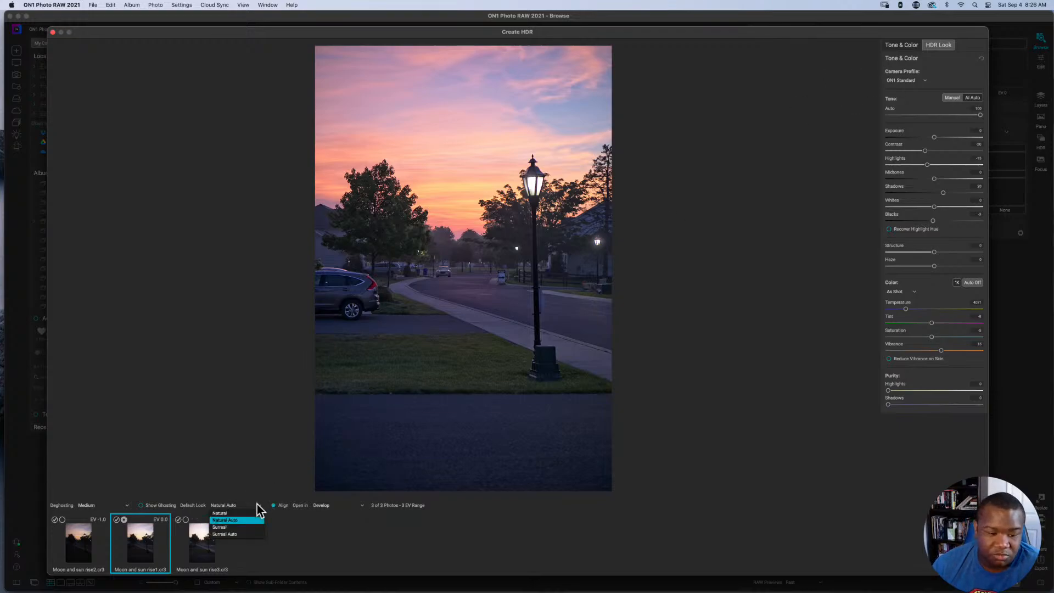
left_click(236, 527)
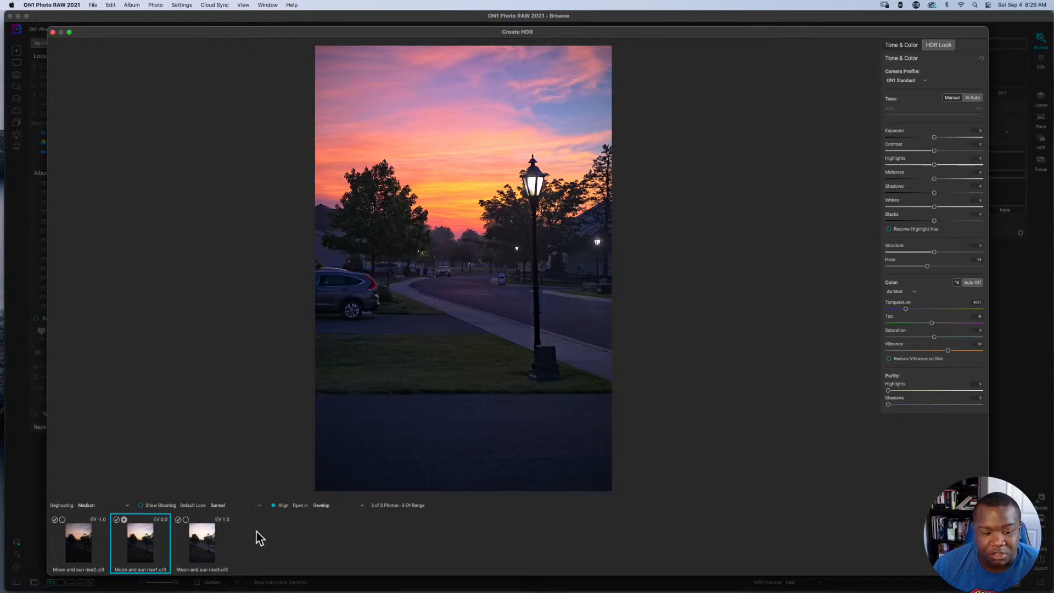
left_click(257, 504)
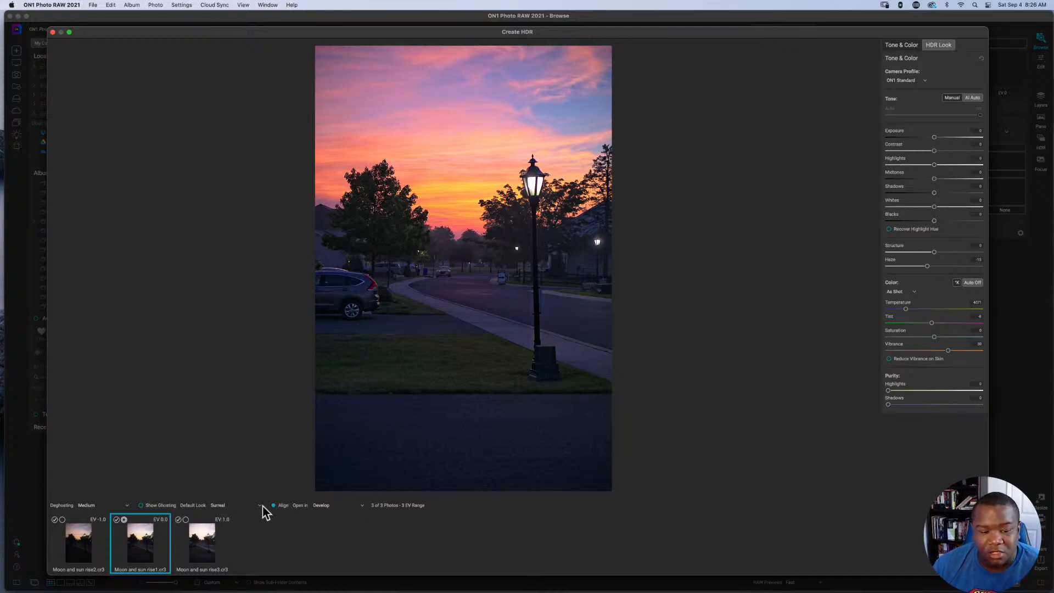
left_click(249, 535)
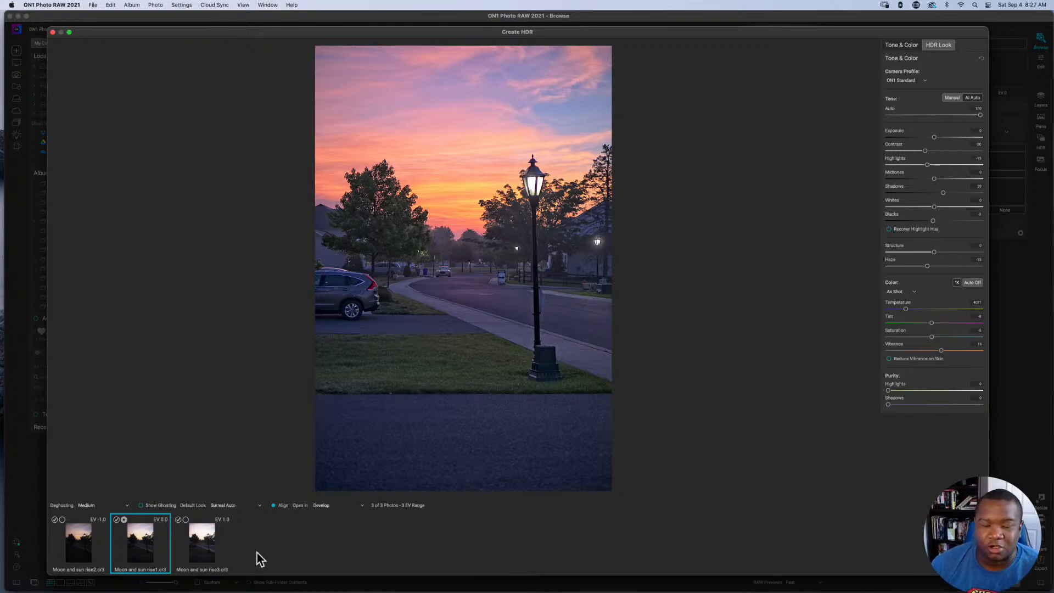
left_click(252, 508)
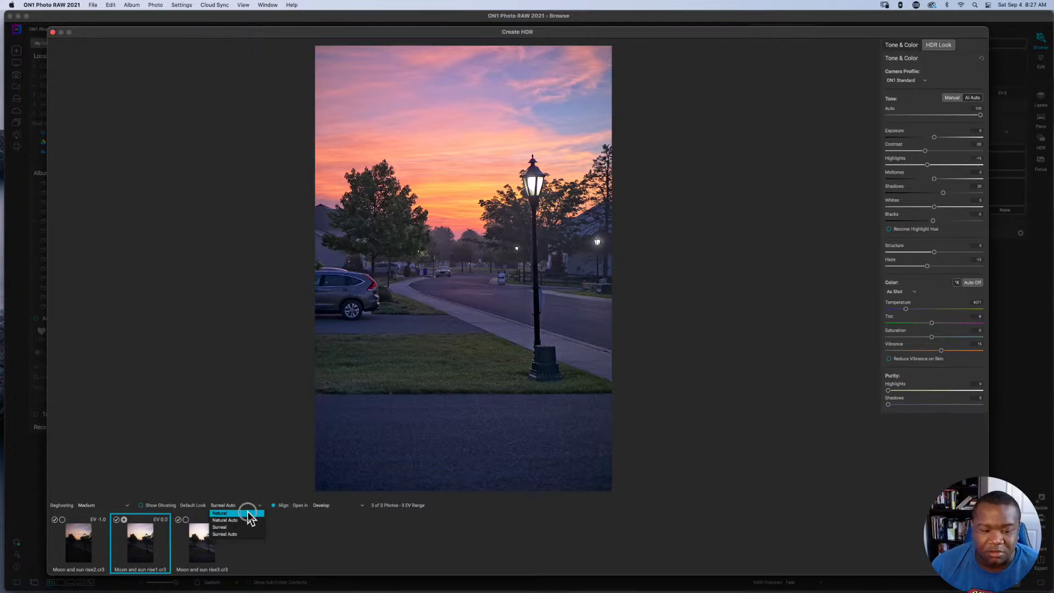
left_click(248, 511)
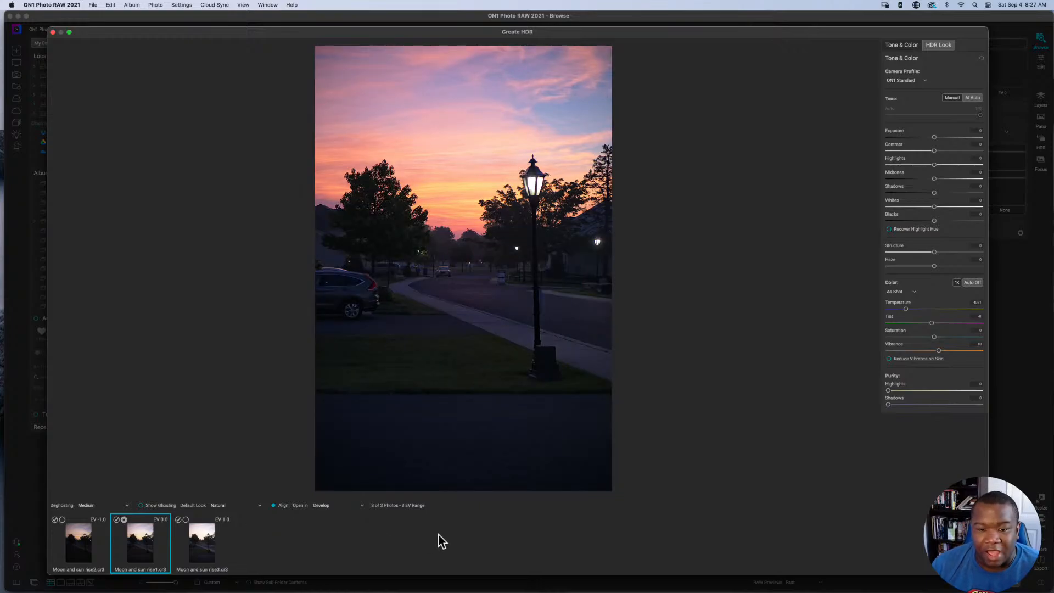
left_click(225, 505)
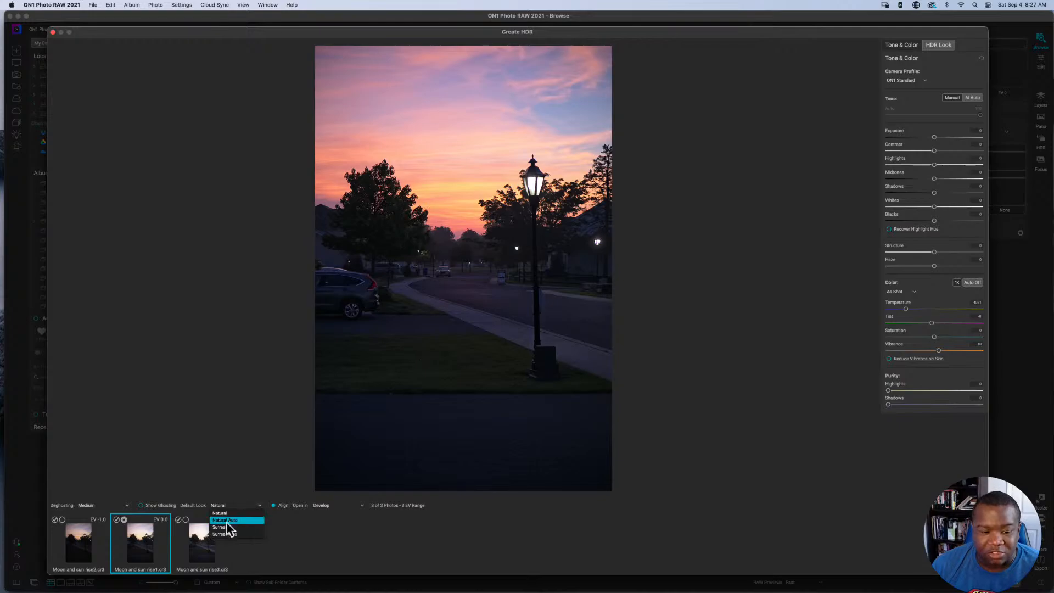
left_click(227, 520)
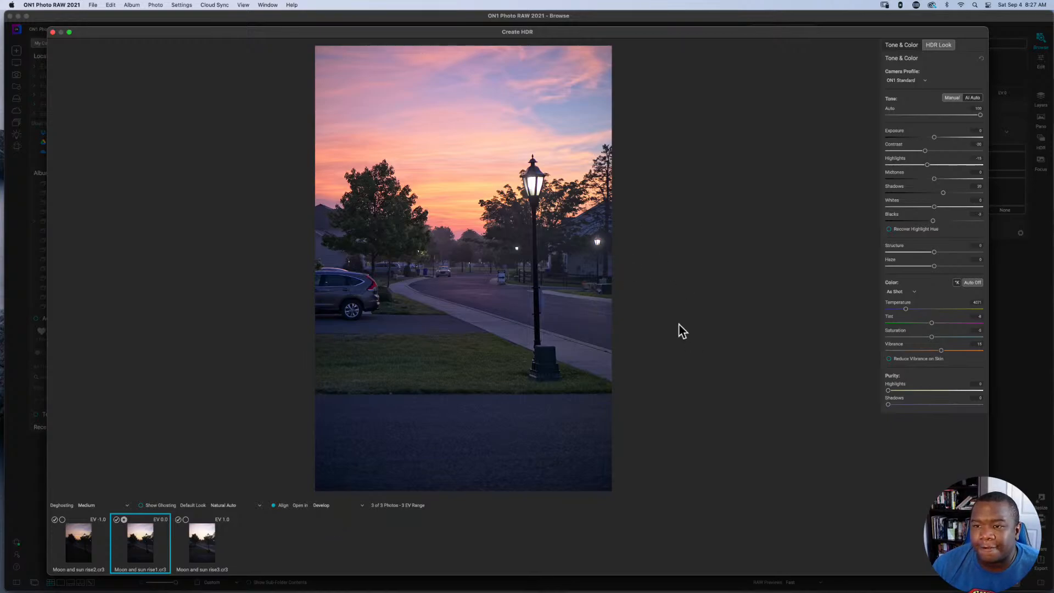
Try the ON1 Portrait camera profile, and turn Align off and on again to compare the merged preview.
left_click(903, 80)
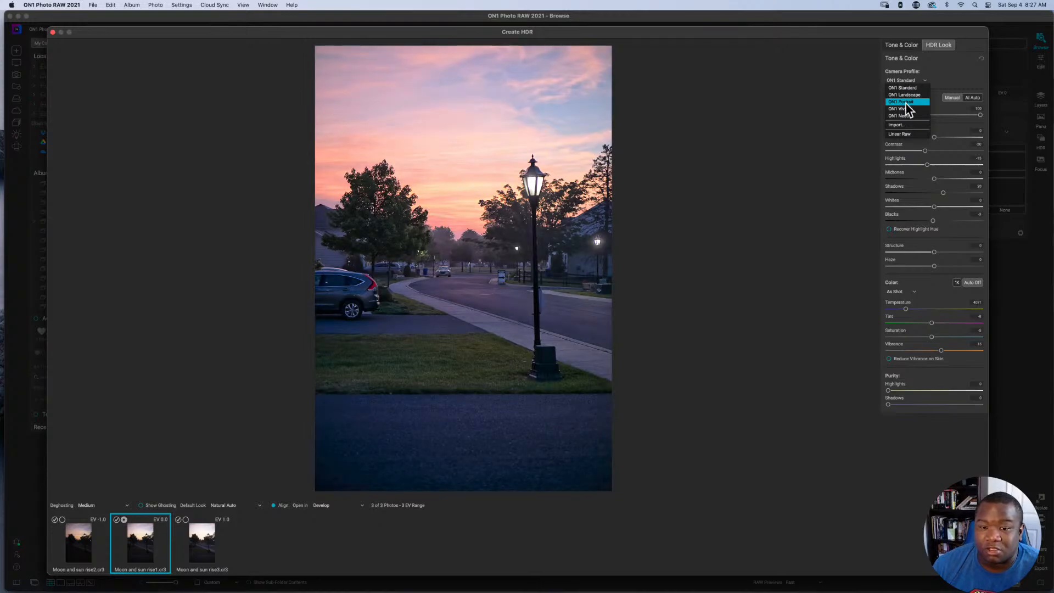
left_click(906, 102)
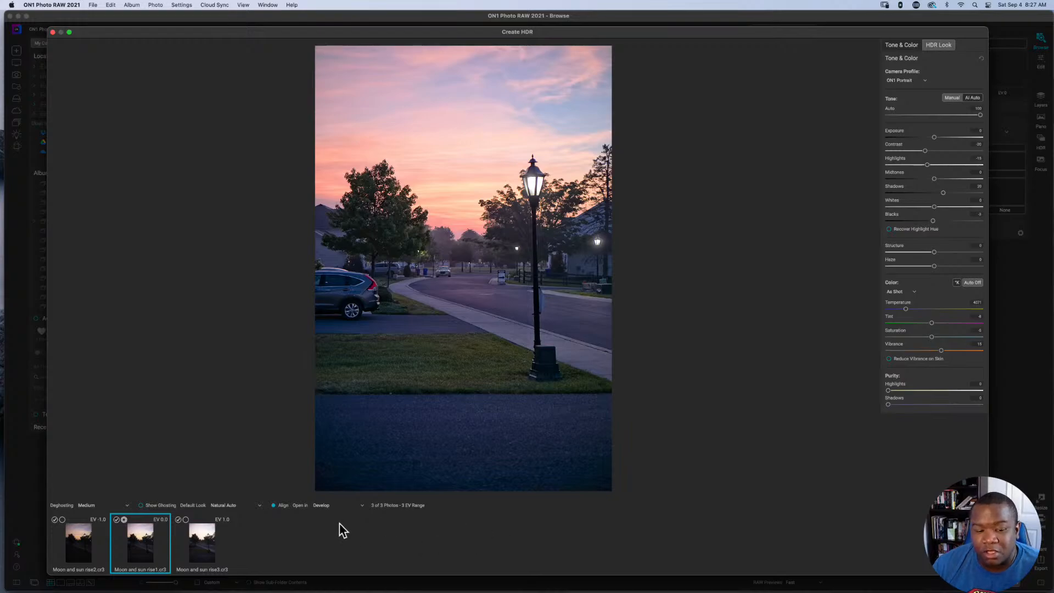
left_click(274, 505)
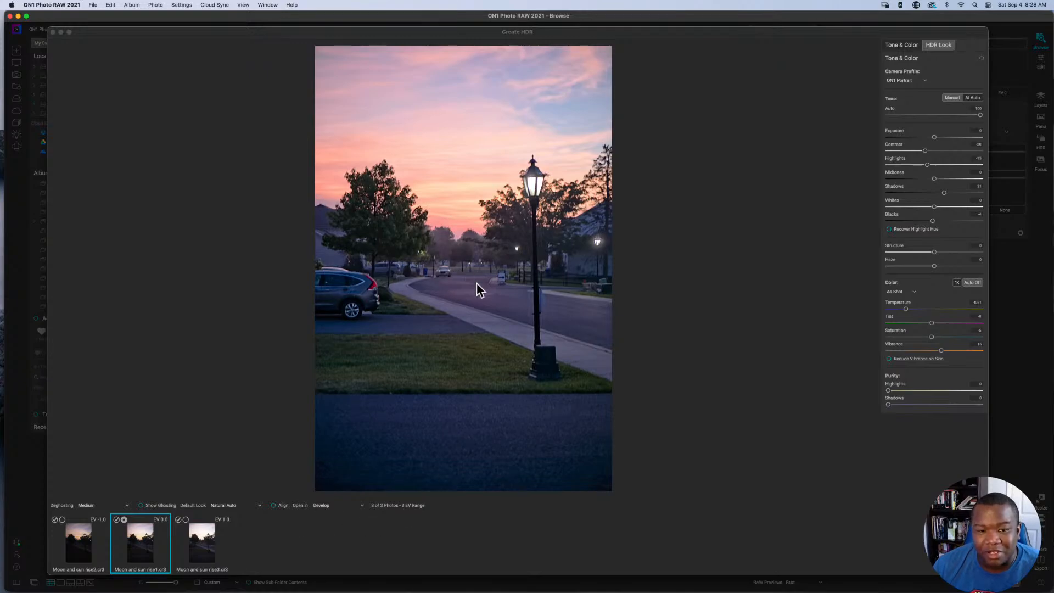
left_click(273, 505)
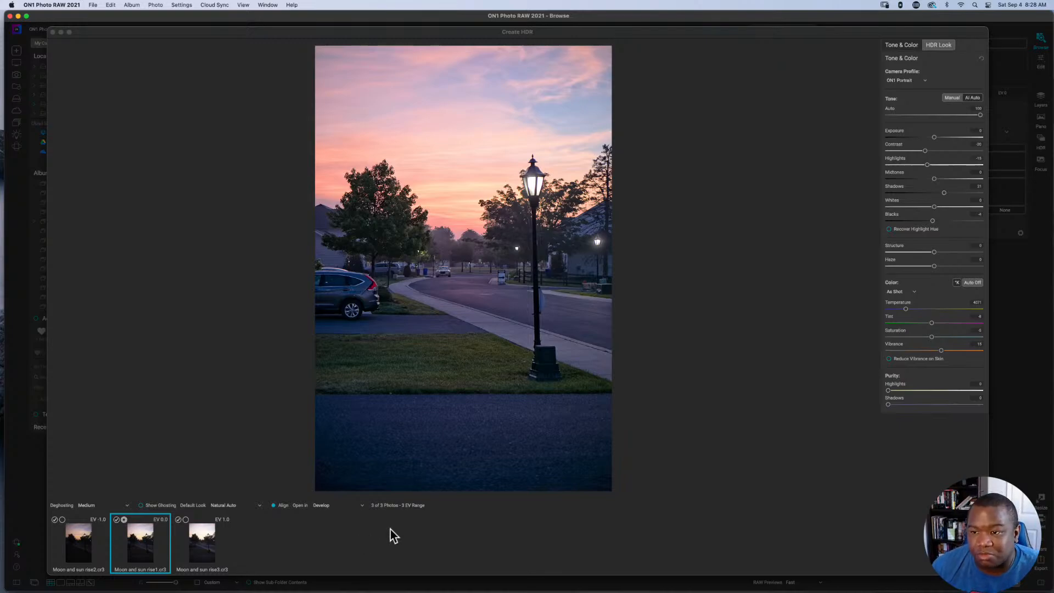
Set the camera profile to ON1 Standard and the default look to Natural.
left_click(916, 80)
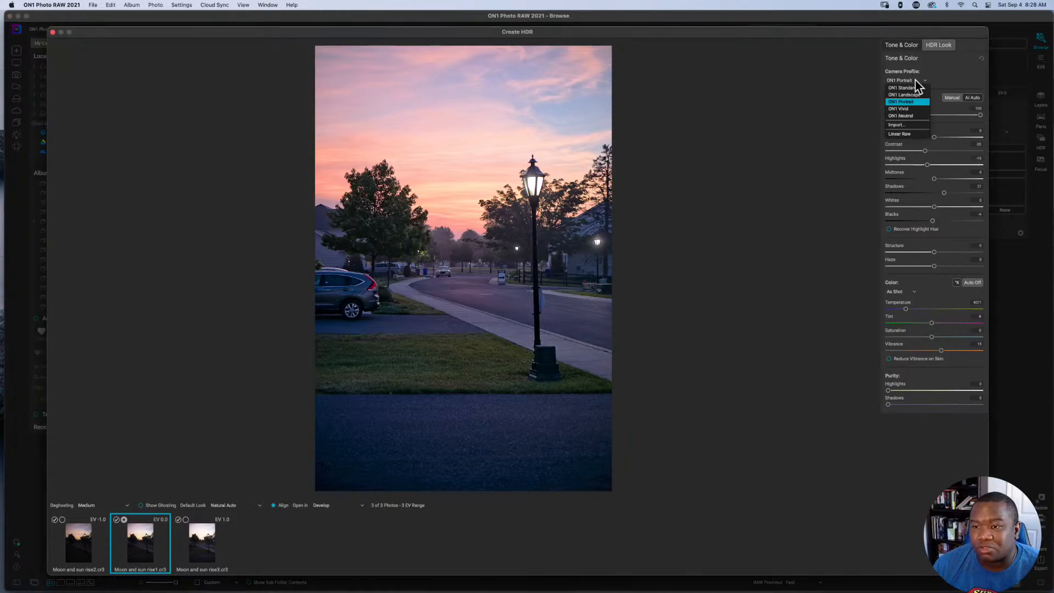
left_click(907, 88)
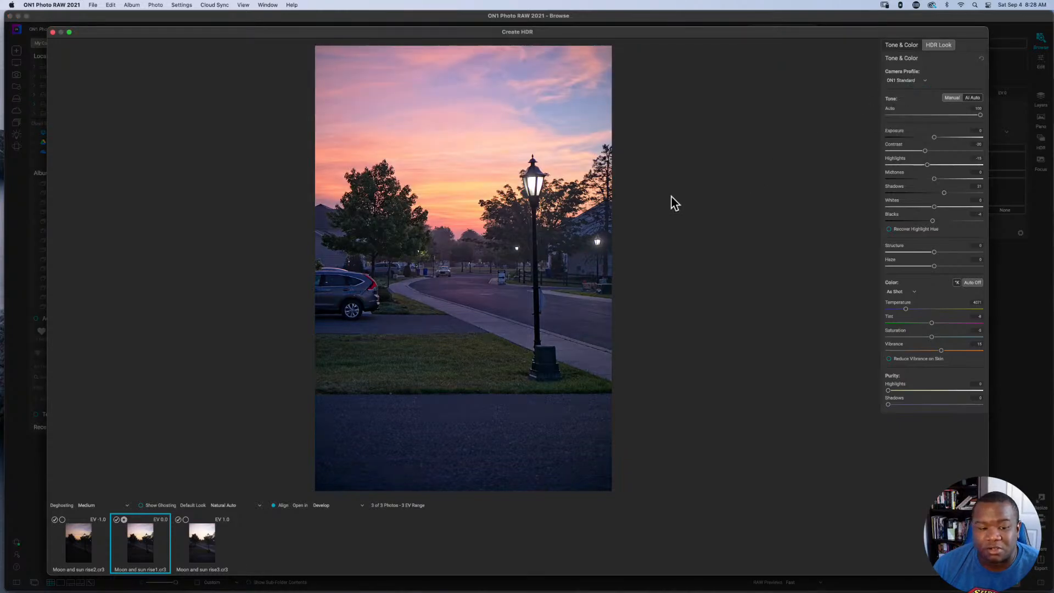
left_click(259, 505)
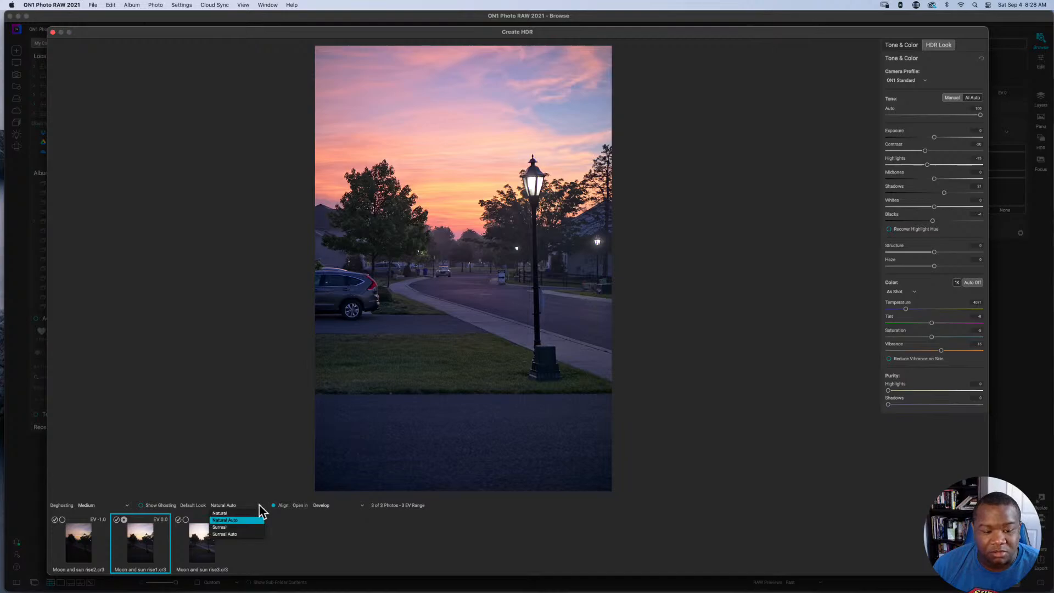
left_click(221, 513)
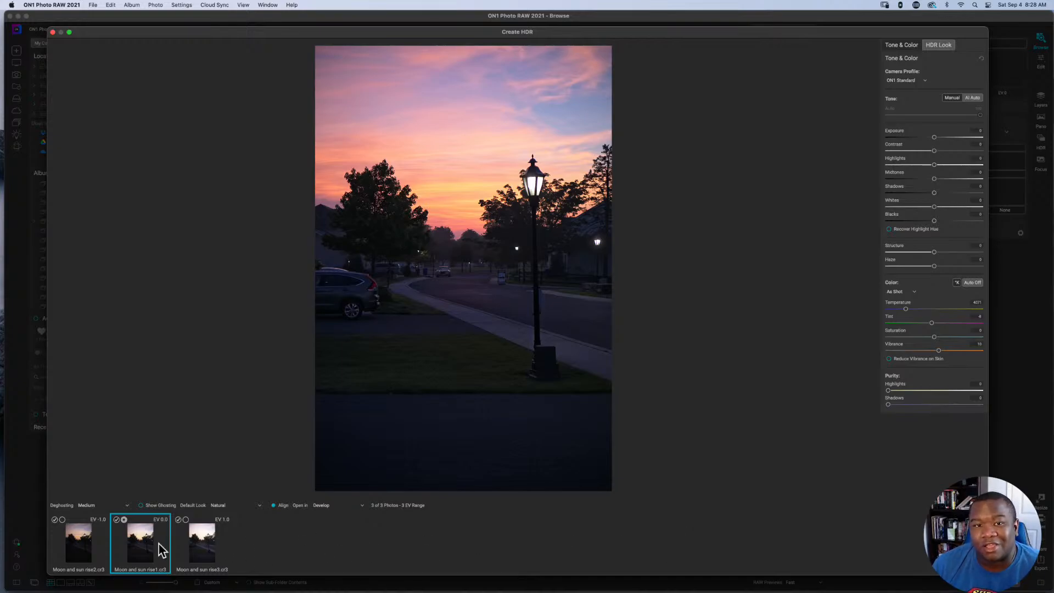
Review the Open In choices for the merged photo and keep it set to Develop.
left_click(175, 525)
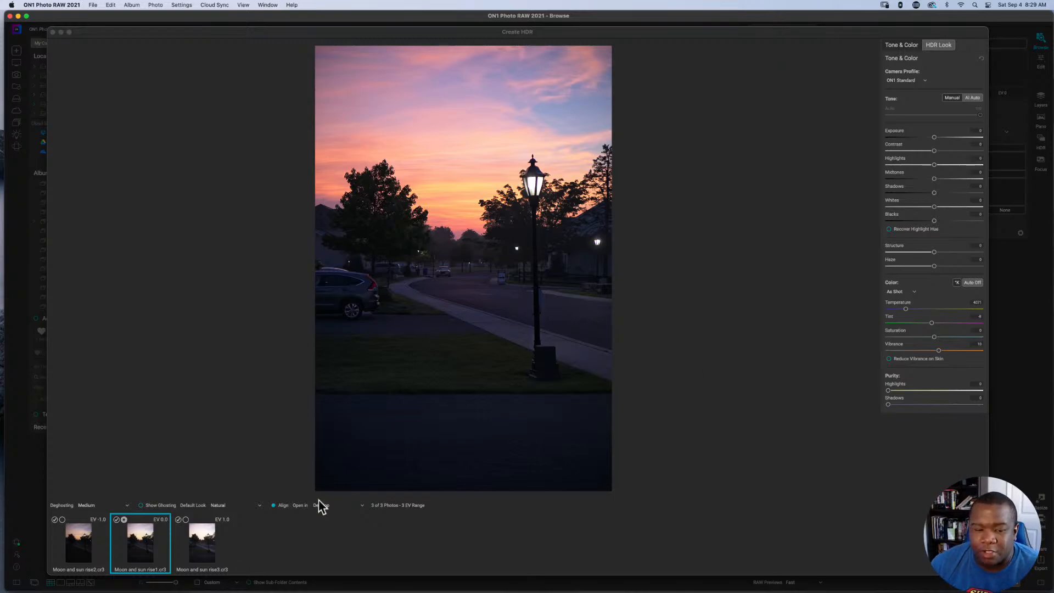
left_click(347, 506)
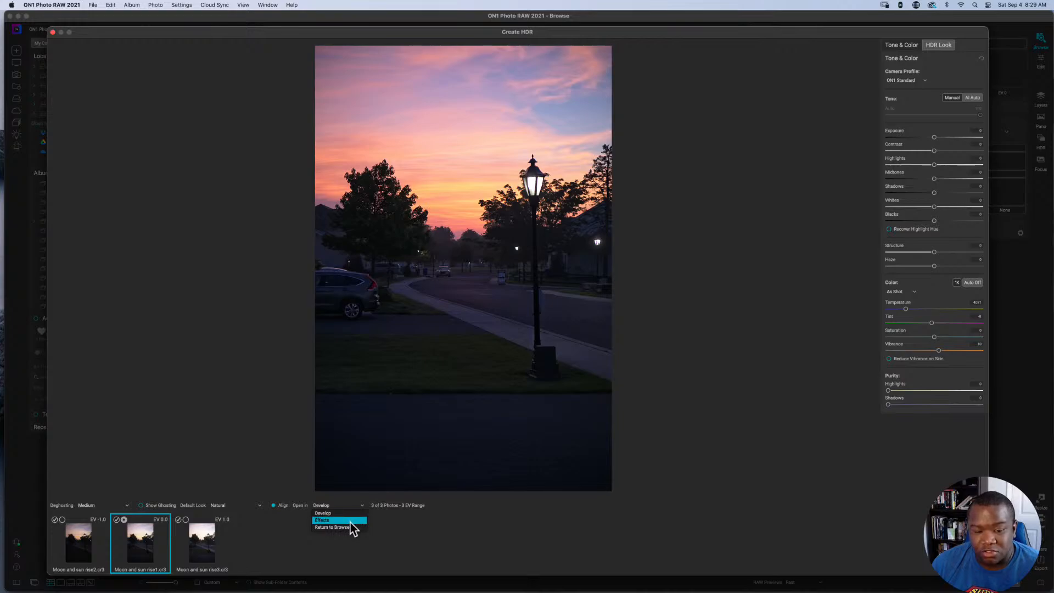
left_click(343, 513)
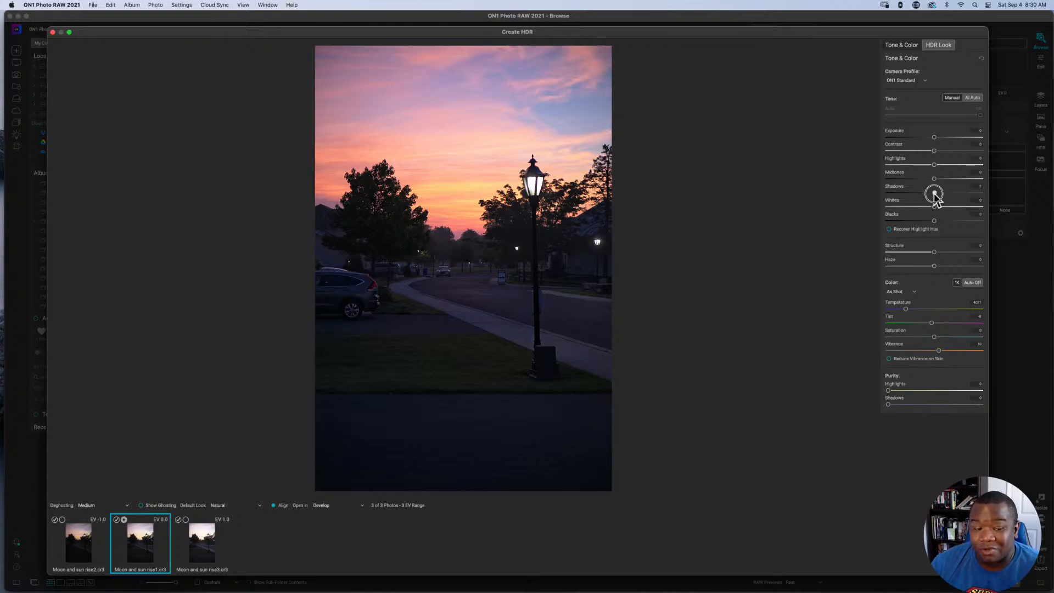
Raise the Shadows moderately to brighten the lawn and road, and lower the Highlights to tame the sunrise sky.
left_click_drag(935, 194, 935, 194)
left_click_drag(935, 193, 945, 193)
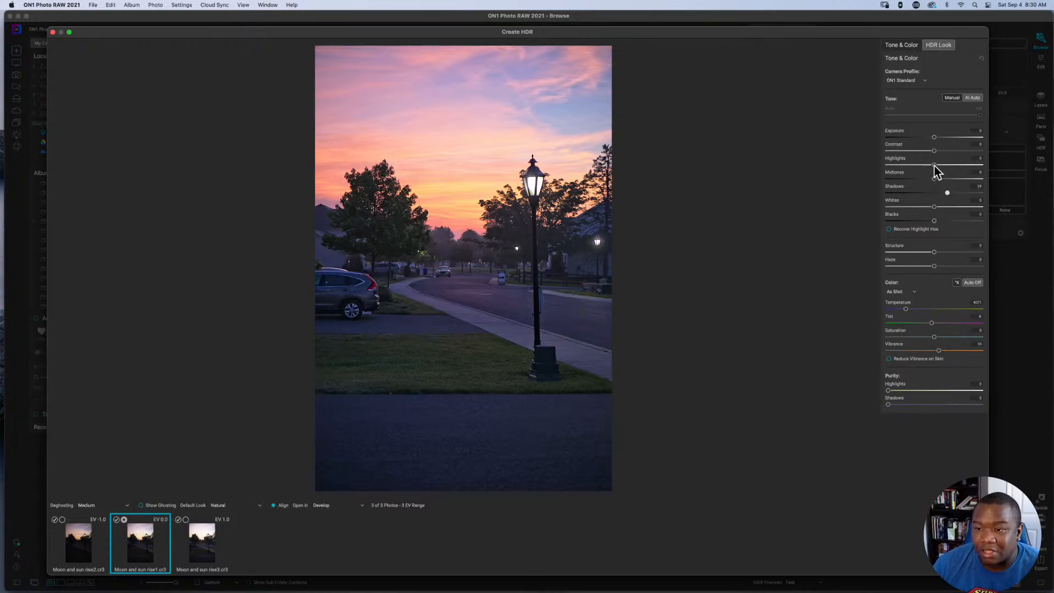
left_click_drag(934, 166, 913, 165)
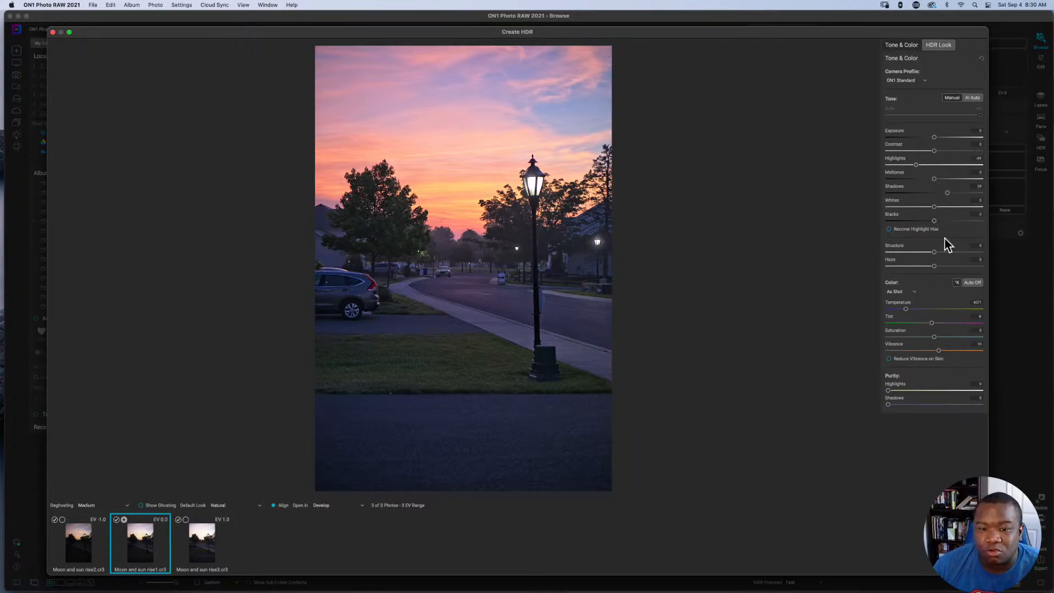
Lower the Midtones to about -27 and the Blacks to about -8 to deepen the merged photo's contrast.
mouse_move(933, 179)
left_mouse_down()
mouse_move(943, 179)
mouse_move(921, 179)
left_mouse_up()
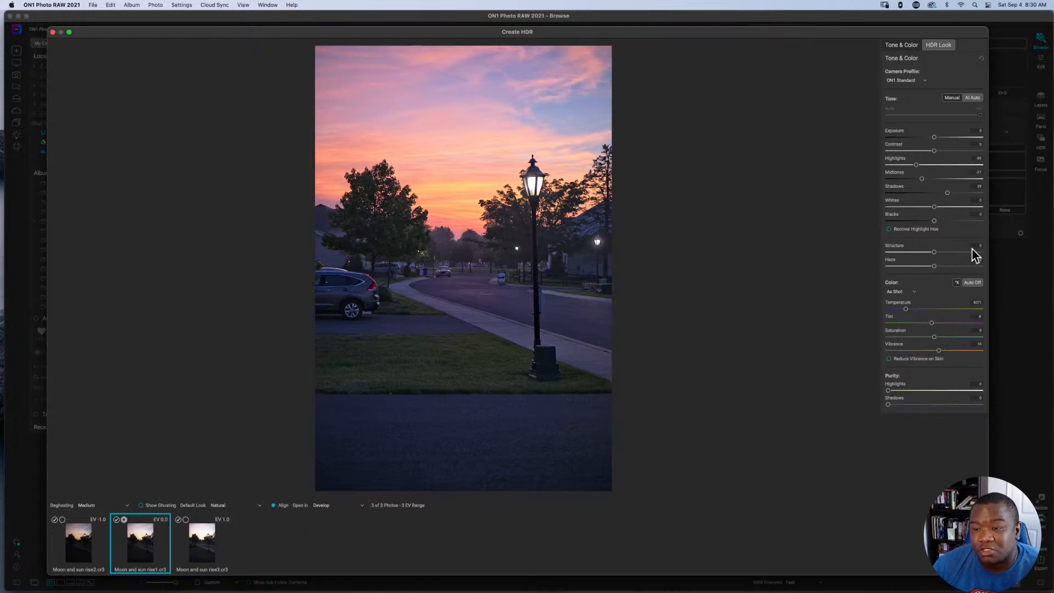
left_click_drag(934, 221, 926, 223)
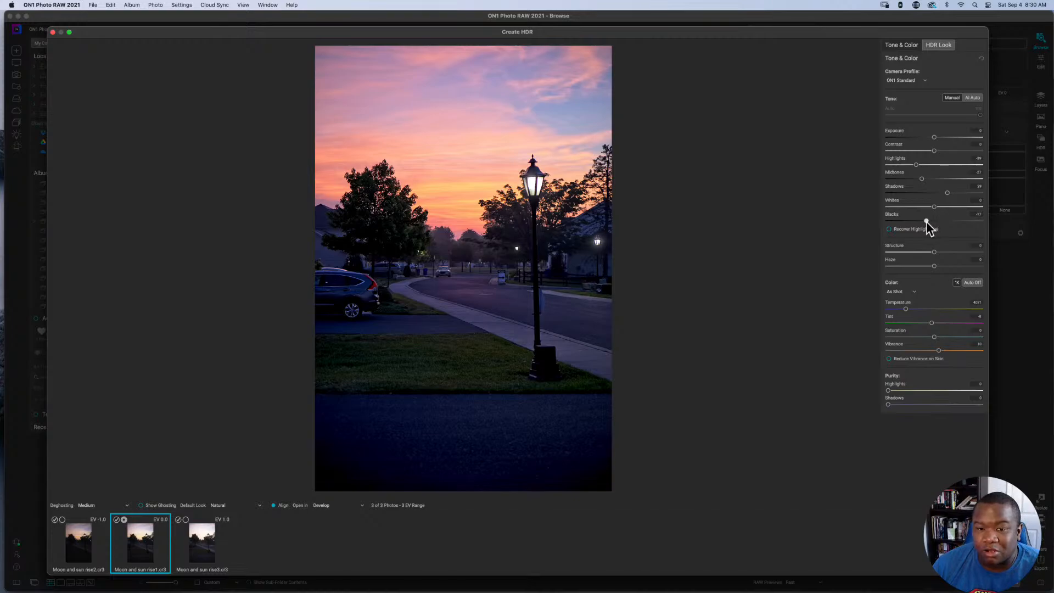
left_click_drag(926, 222, 930, 221)
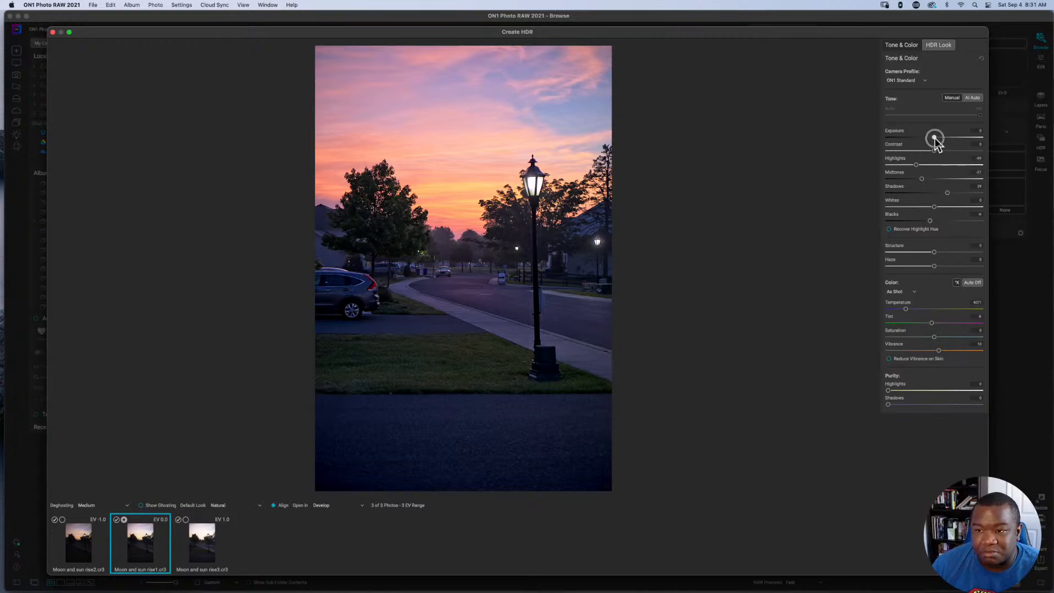
Try a slightly brighter and a slightly darker Exposure on the merged photo, and reset it to 0.
left_click_drag(934, 138, 938, 139)
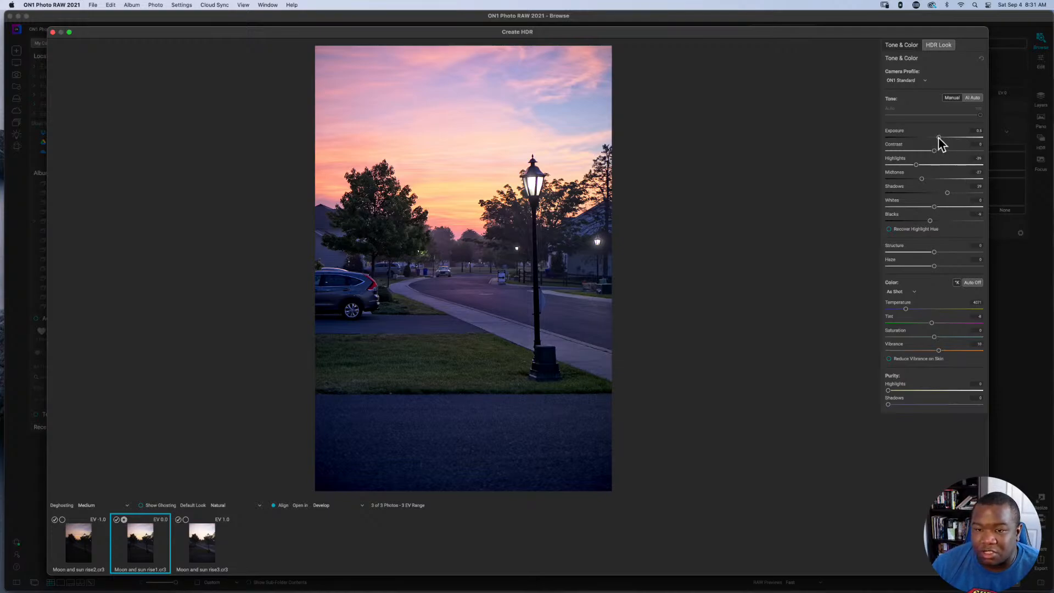
left_click_drag(938, 138, 932, 138)
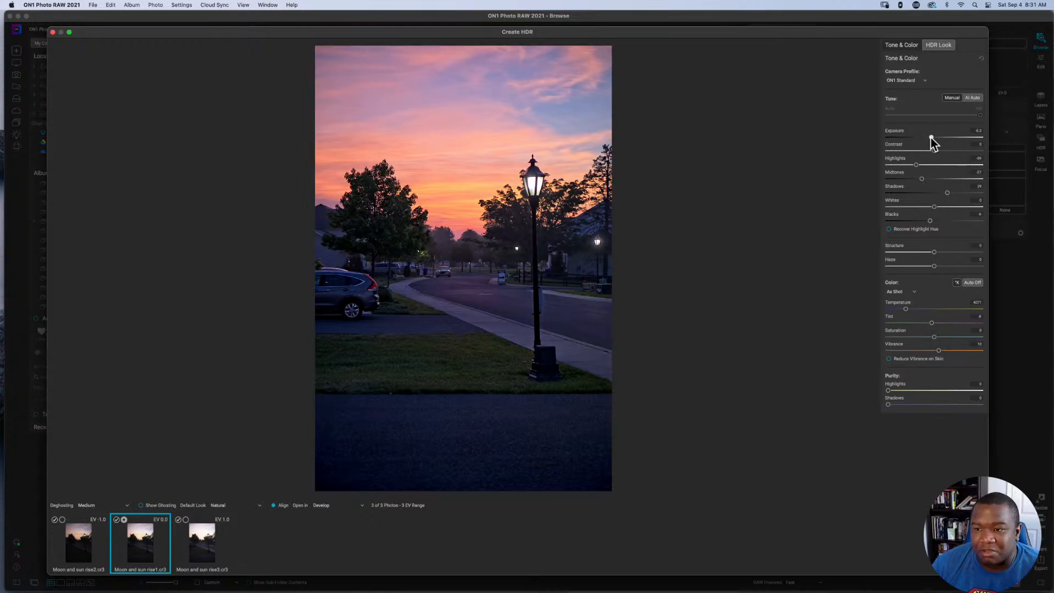
double_click(932, 138)
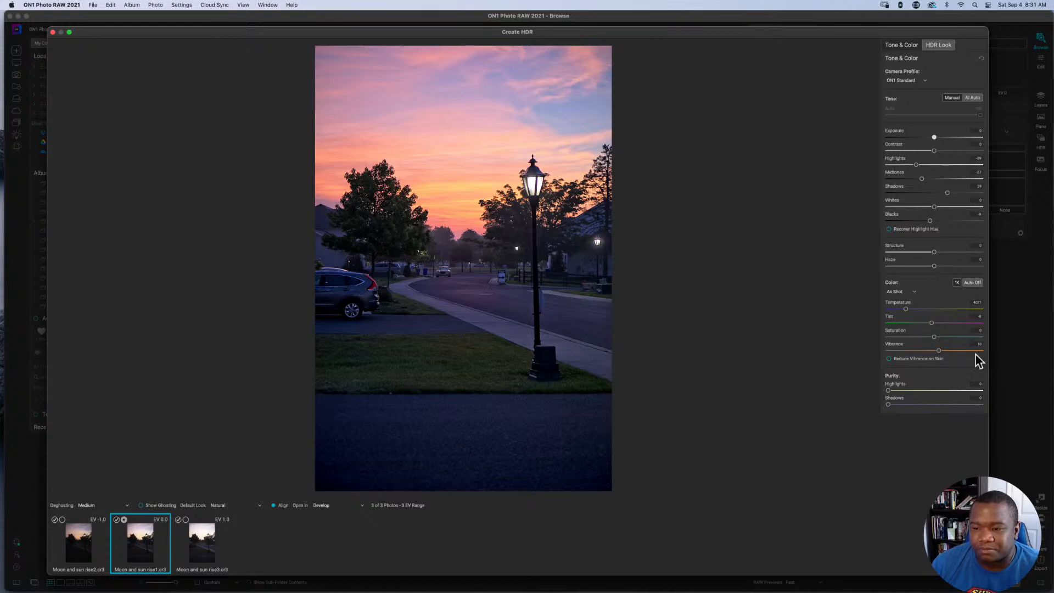
Try much stronger Vibrance on the sunrise colors, reset it, and bring it back to 10.
left_click_drag(937, 352, 969, 356)
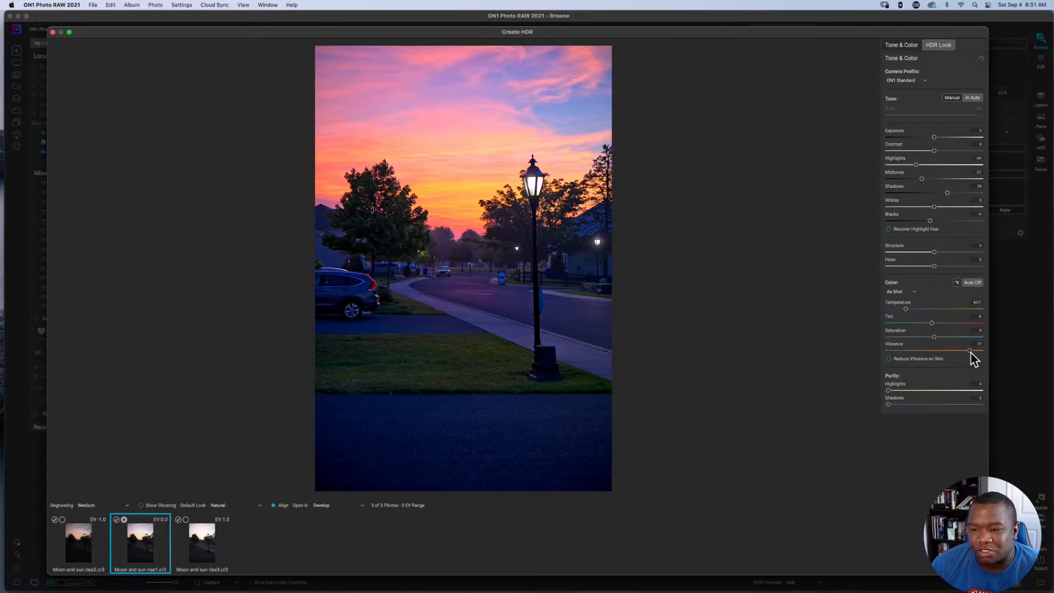
left_click_drag(969, 350, 954, 353)
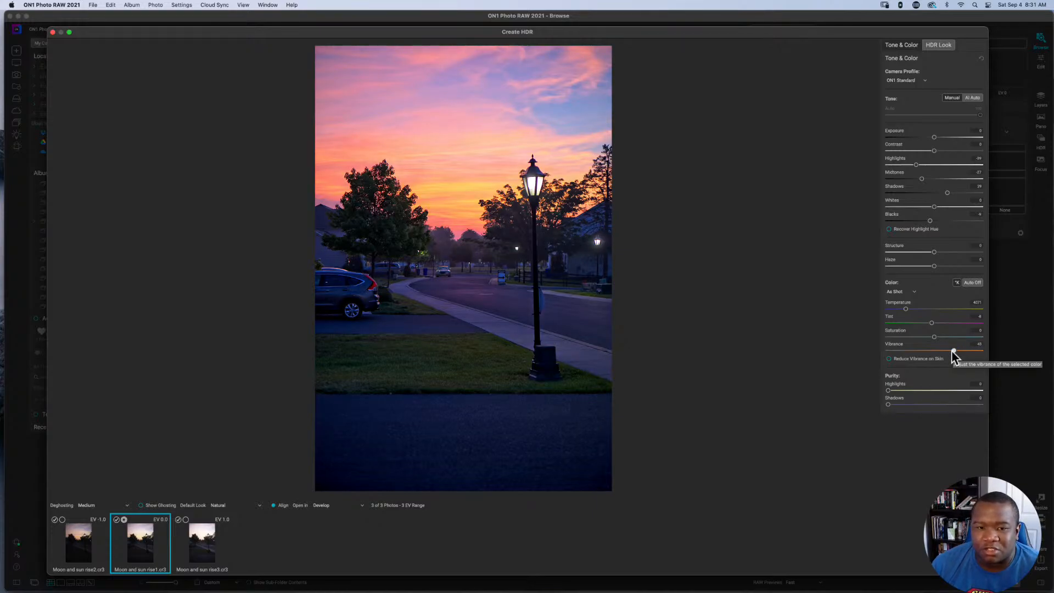
left_click_drag(952, 351, 944, 351)
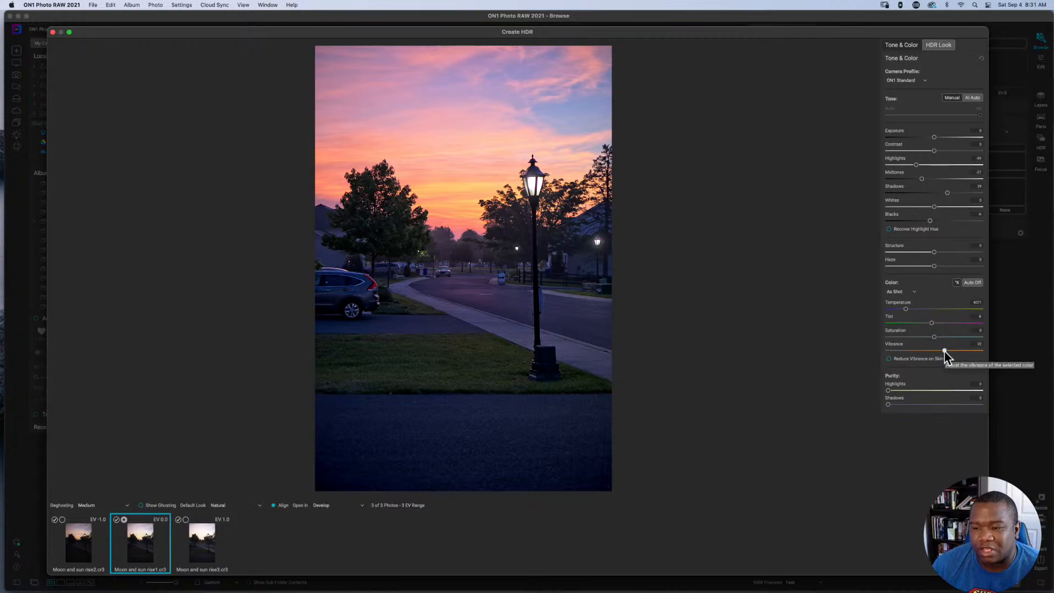
double_click(944, 350)
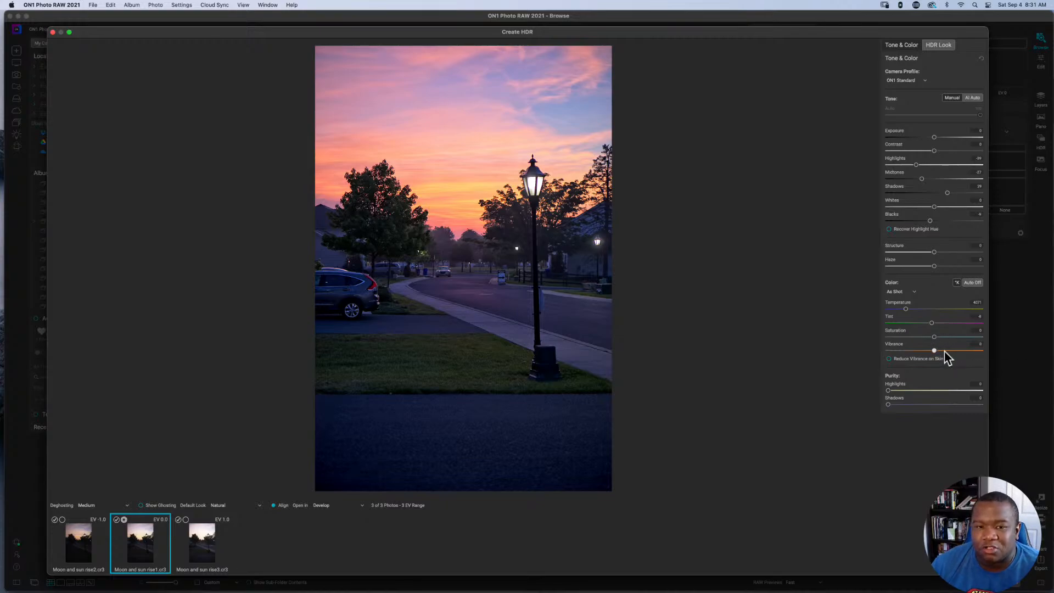
left_click_drag(933, 350, 937, 352)
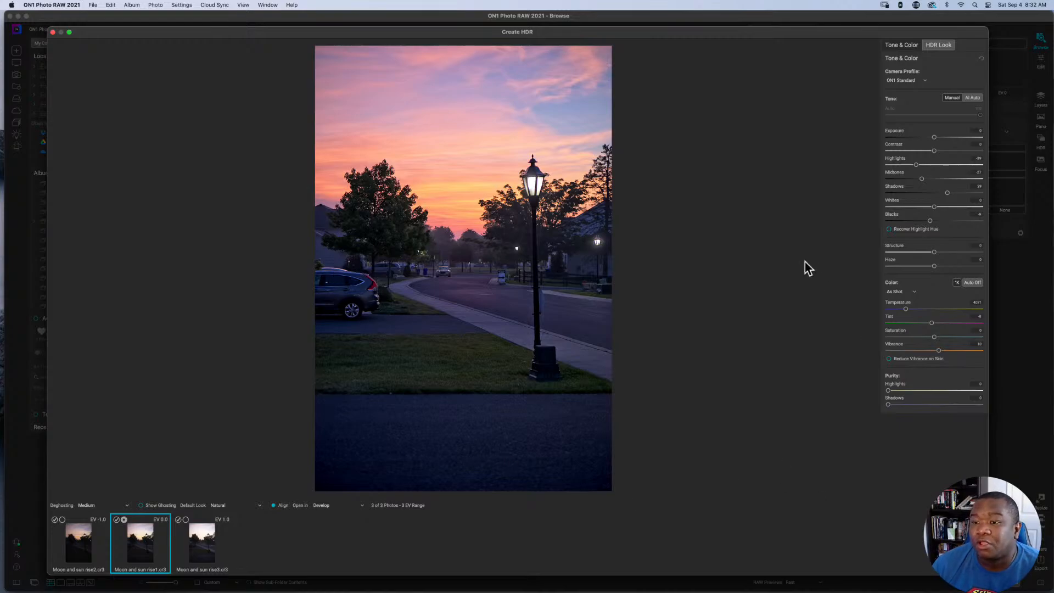
Open the HDR Look settings and review the additional styles without applying one.
left_click(938, 45)
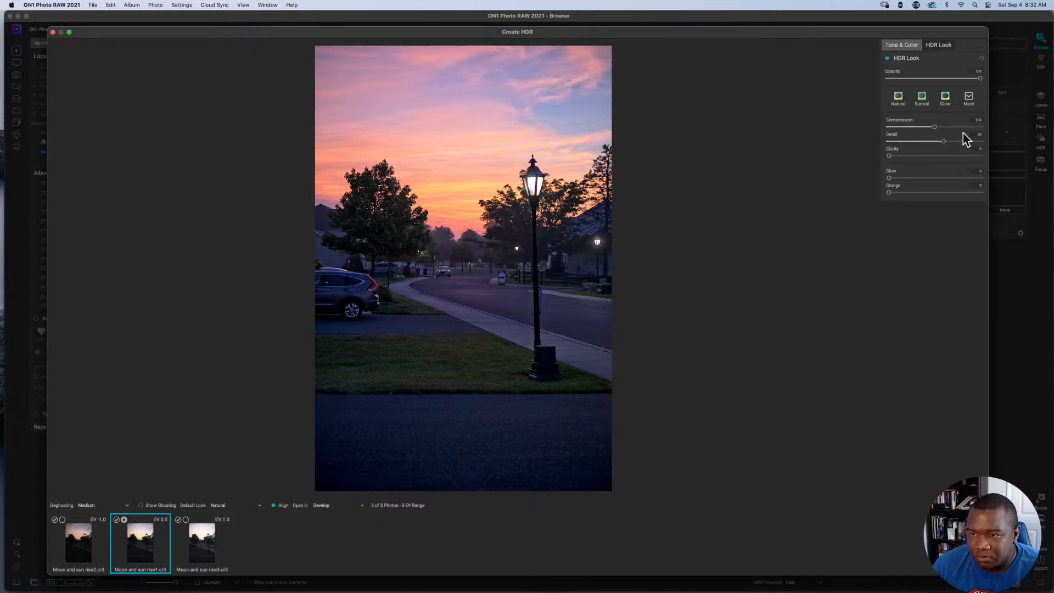
left_click(968, 98)
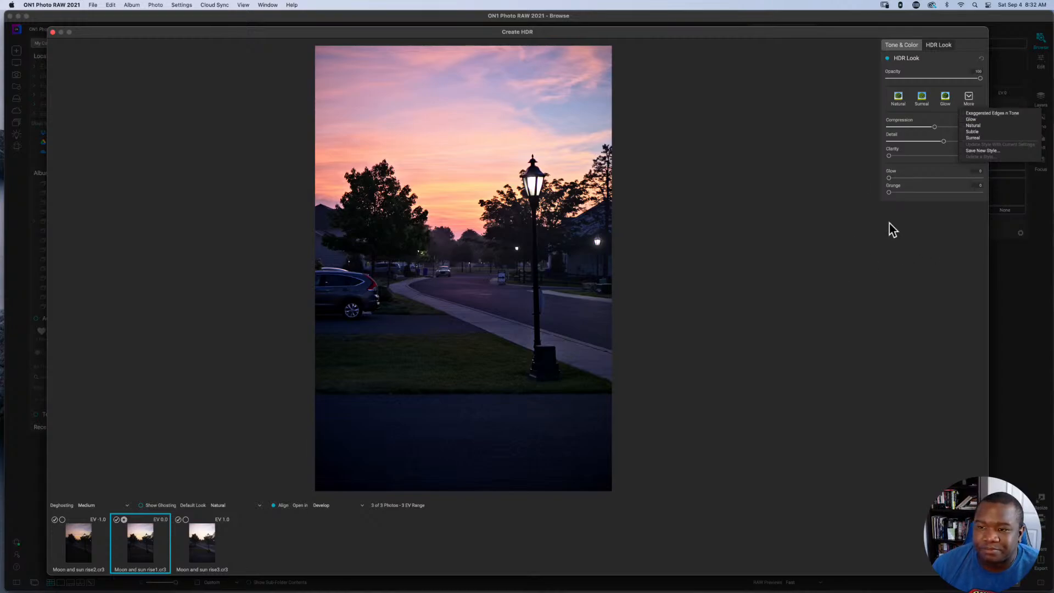
left_click(915, 225)
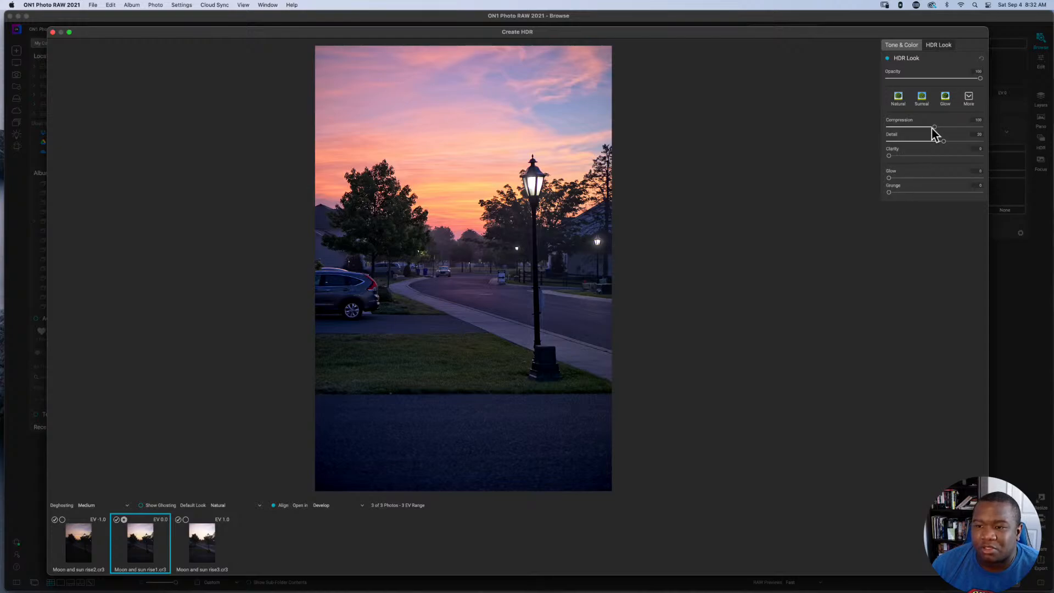
Compare the minimum and maximum Compression on the preview, and settle on about 90.
left_click_drag(933, 129, 887, 132)
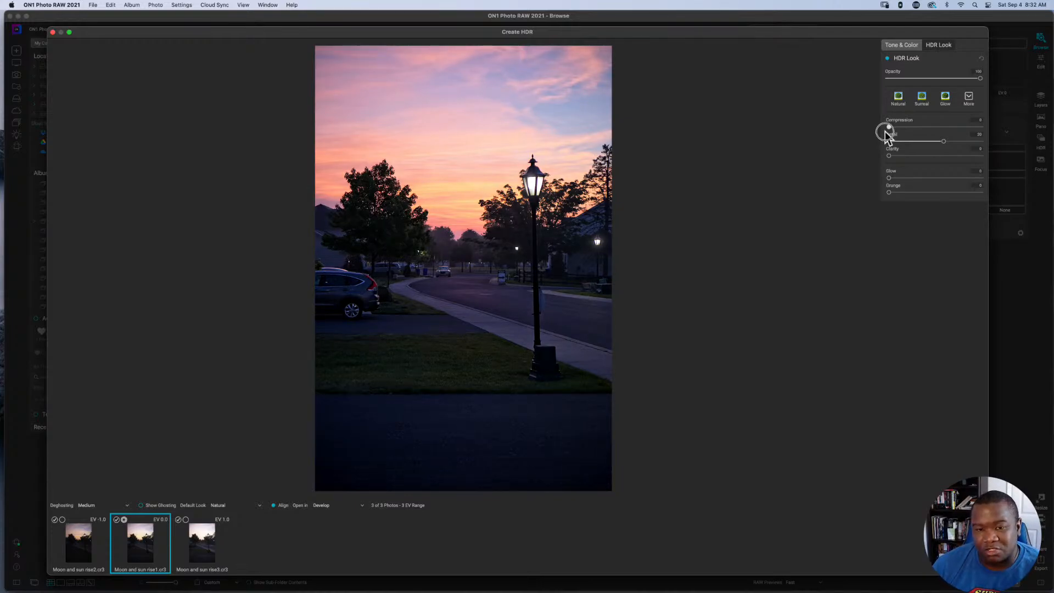
left_click_drag(887, 133, 982, 133)
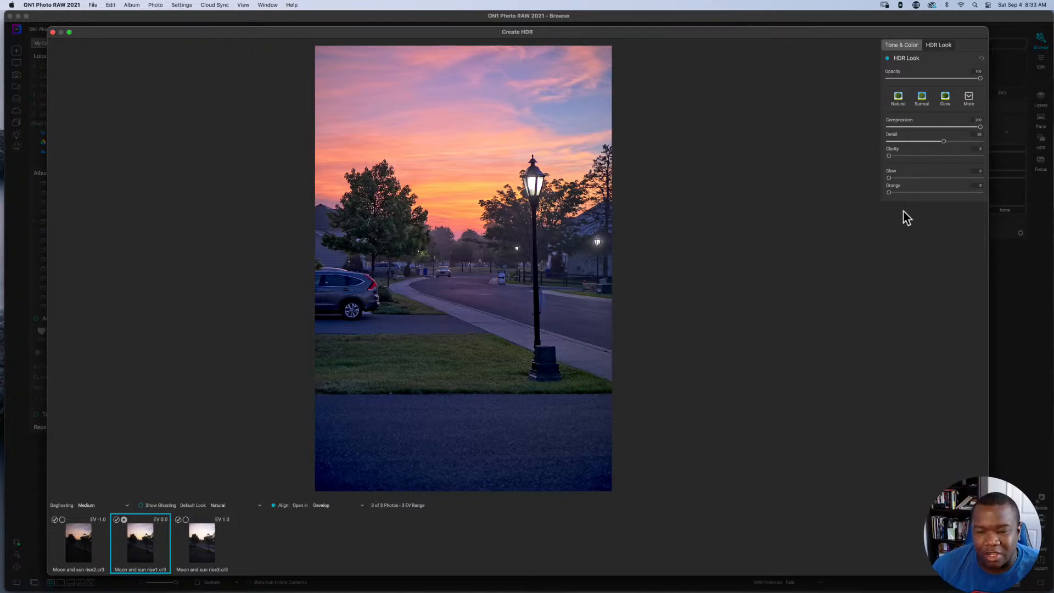
left_click_drag(979, 127, 944, 130)
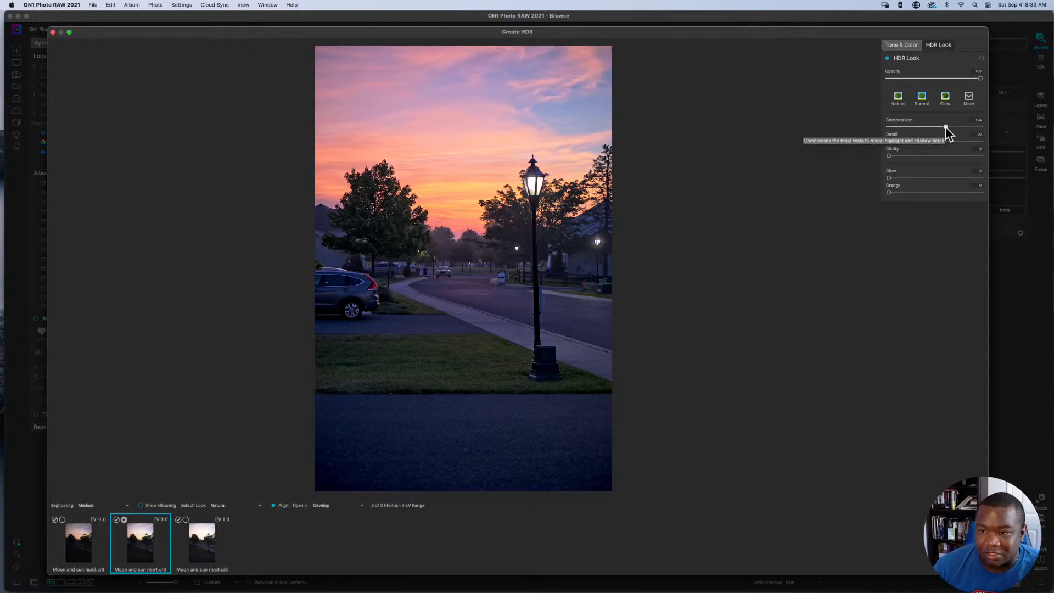
left_click_drag(945, 130, 939, 130)
left_click_drag(937, 129, 930, 130)
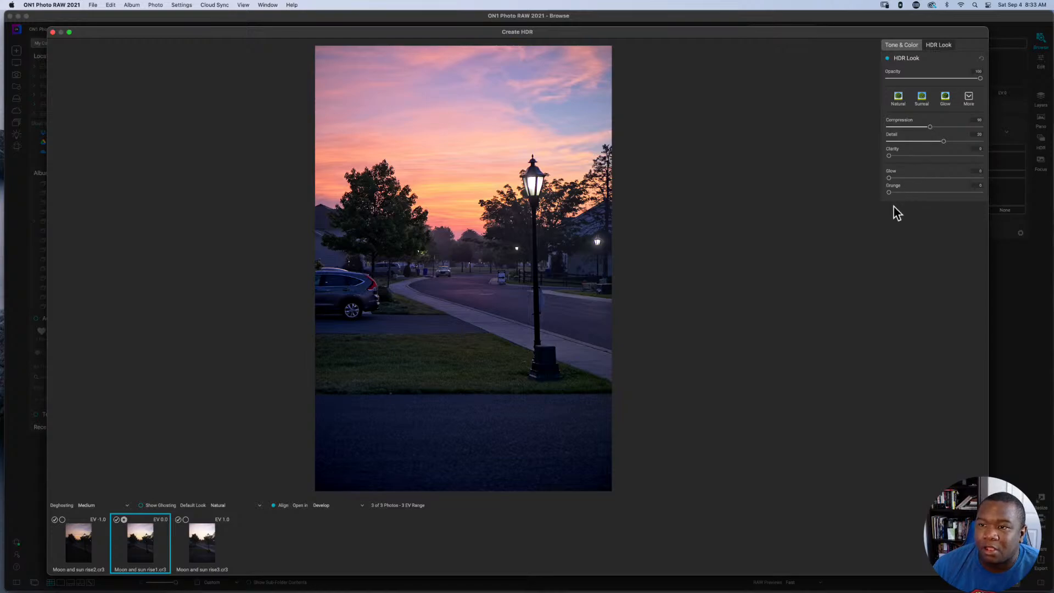
Compare the Detail extremes and set Detail to 14, and raise Clarity to about 15.
mouse_move(889, 178)
left_mouse_down()
mouse_move(912, 182)
mouse_move(885, 183)
left_mouse_up()
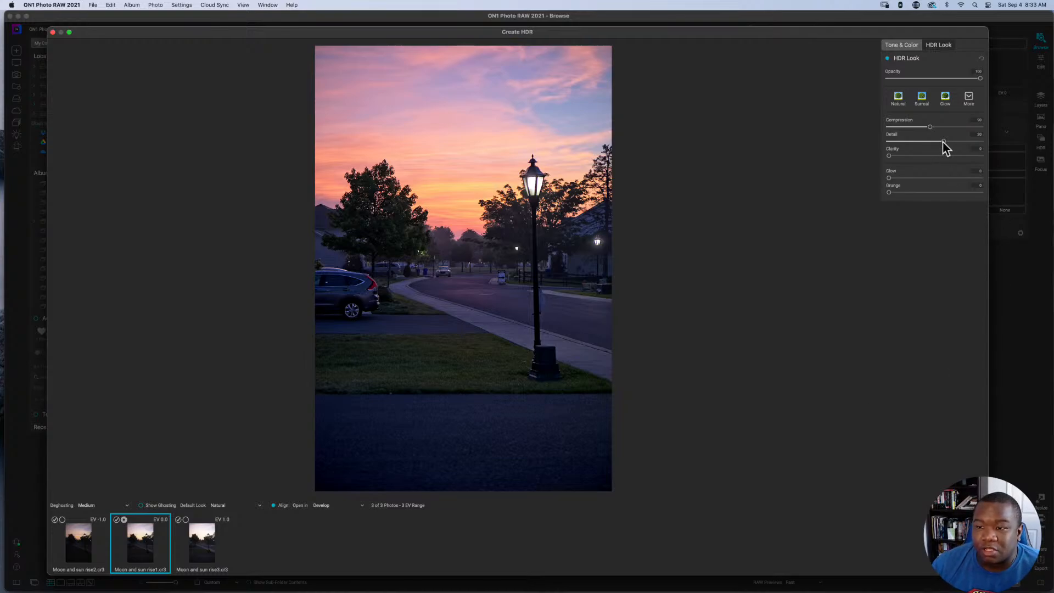
left_click_drag(942, 141, 882, 142)
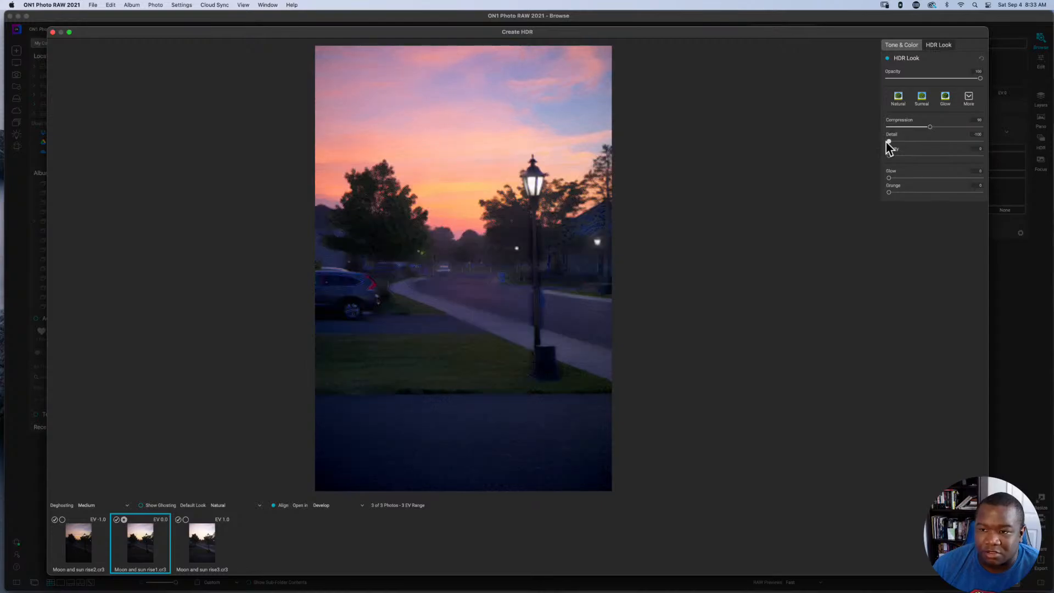
left_click_drag(888, 143, 994, 146)
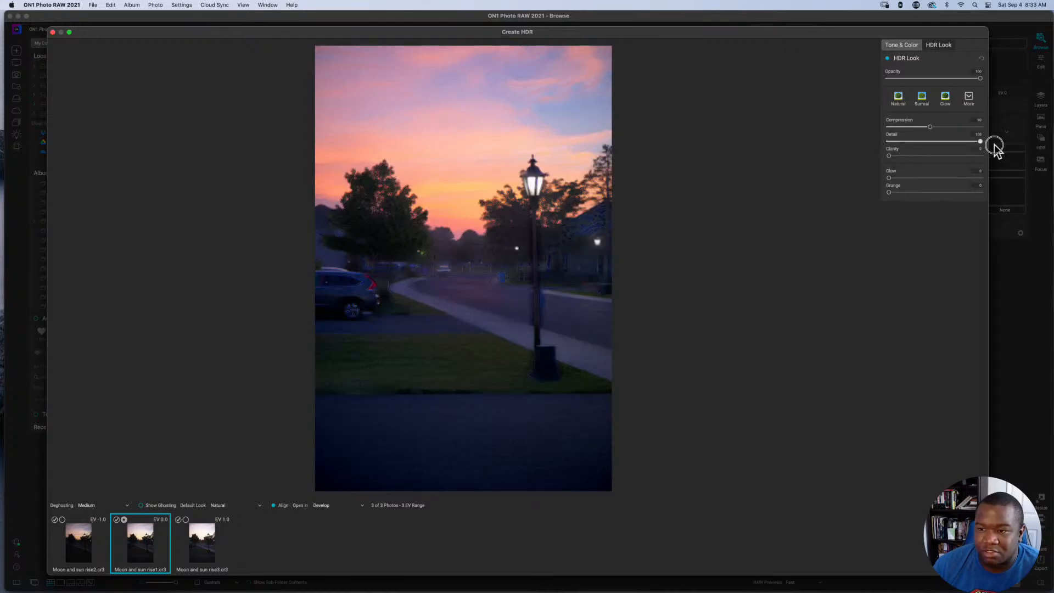
double_click(980, 142)
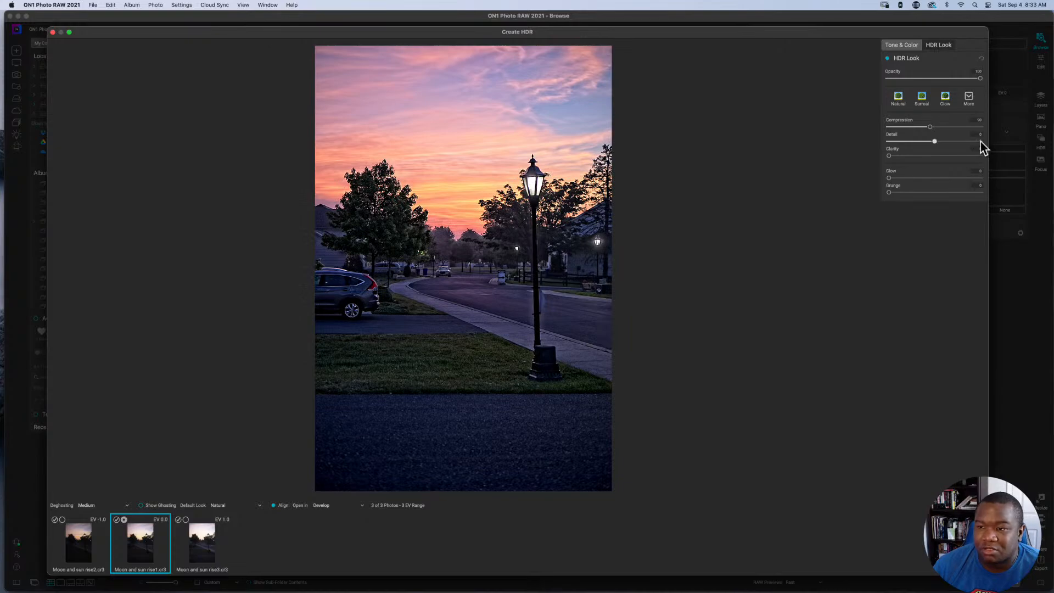
left_click(935, 142)
left_click_drag(934, 143, 941, 142)
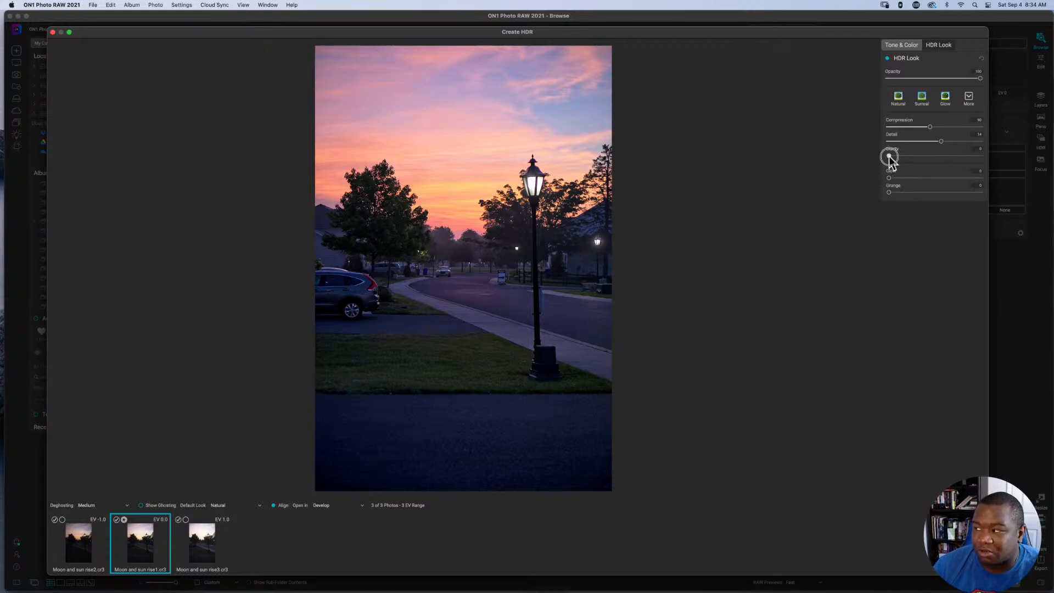
left_click_drag(889, 158, 903, 157)
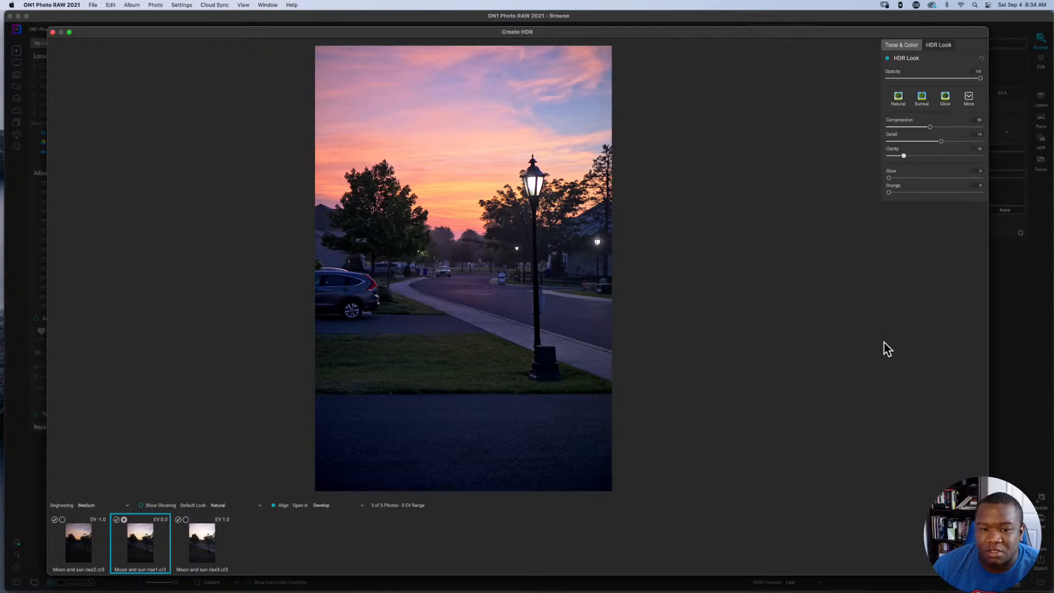
left_click(902, 157)
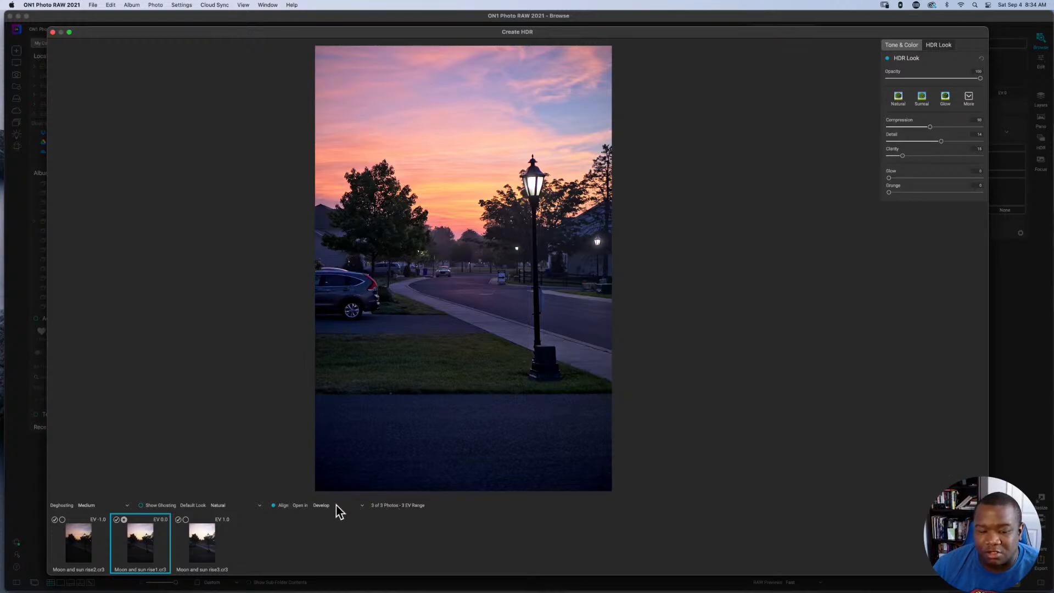
Set the merged photo to open in Effects, and save the HDR.
left_click(360, 507)
left_click(303, 521)
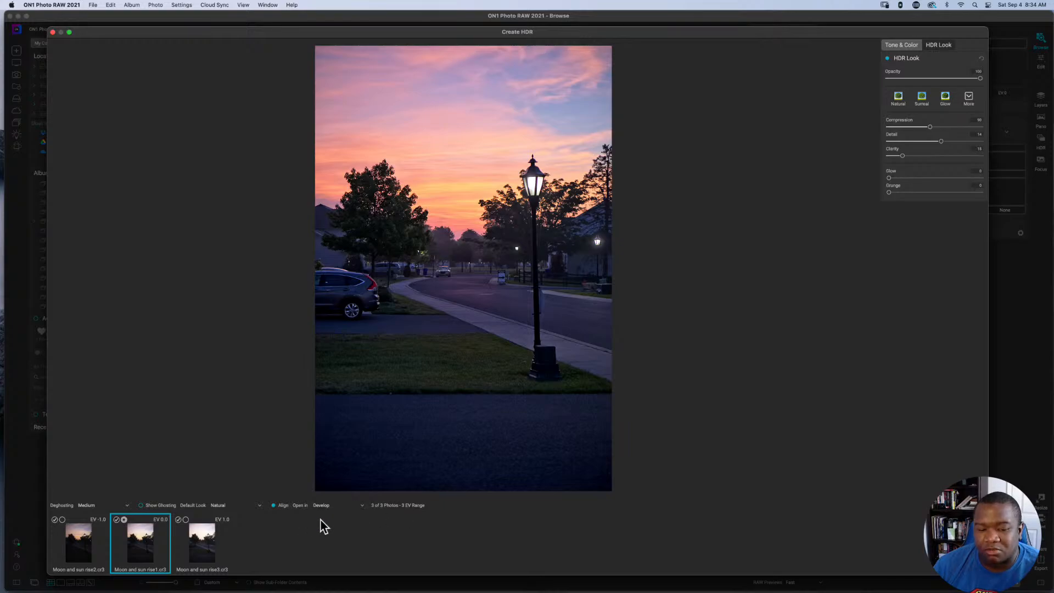
left_click(336, 506)
left_click(325, 520)
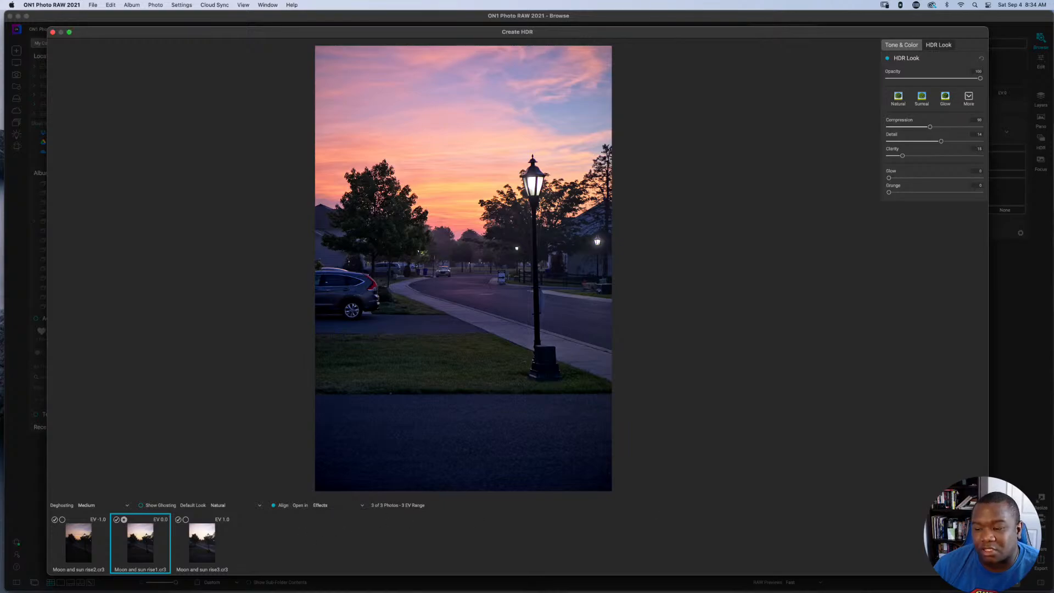
left_click(969, 565)
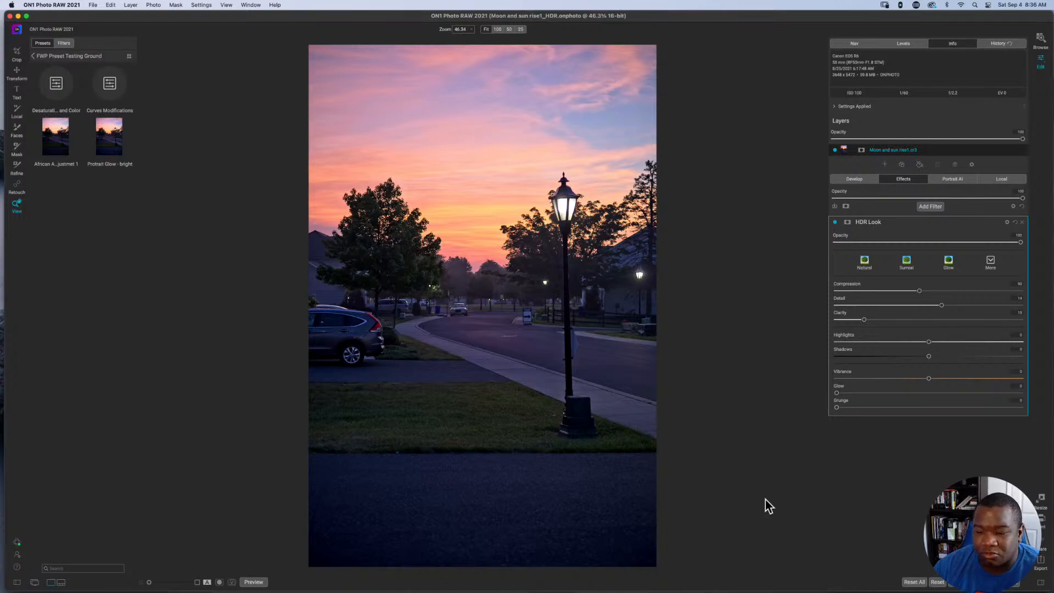
Hide the presets browser and start cropping the HDR photo with the Original Ratio.
left_click(17, 582)
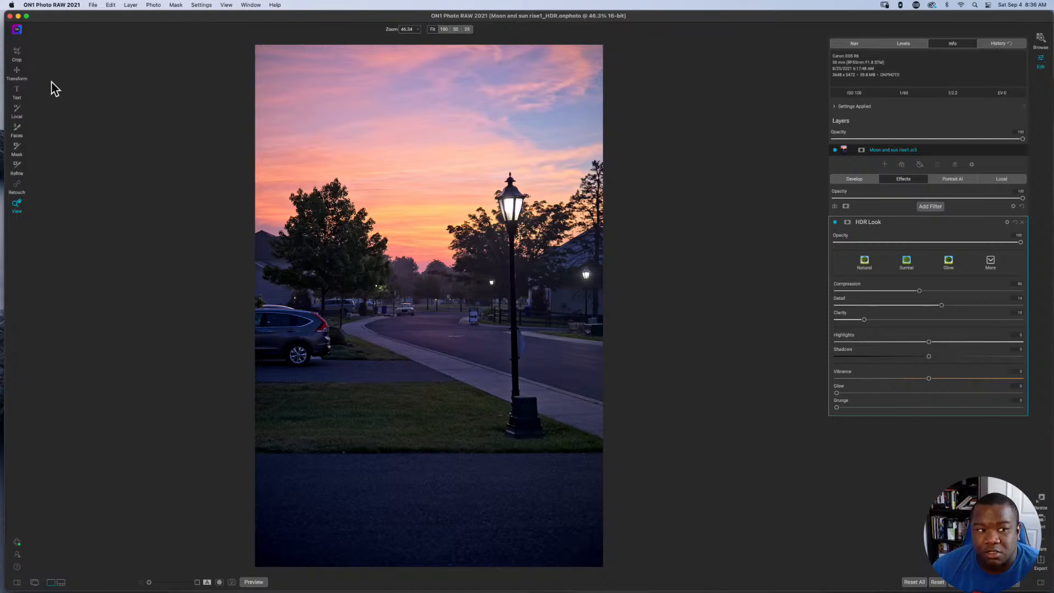
left_click(16, 55)
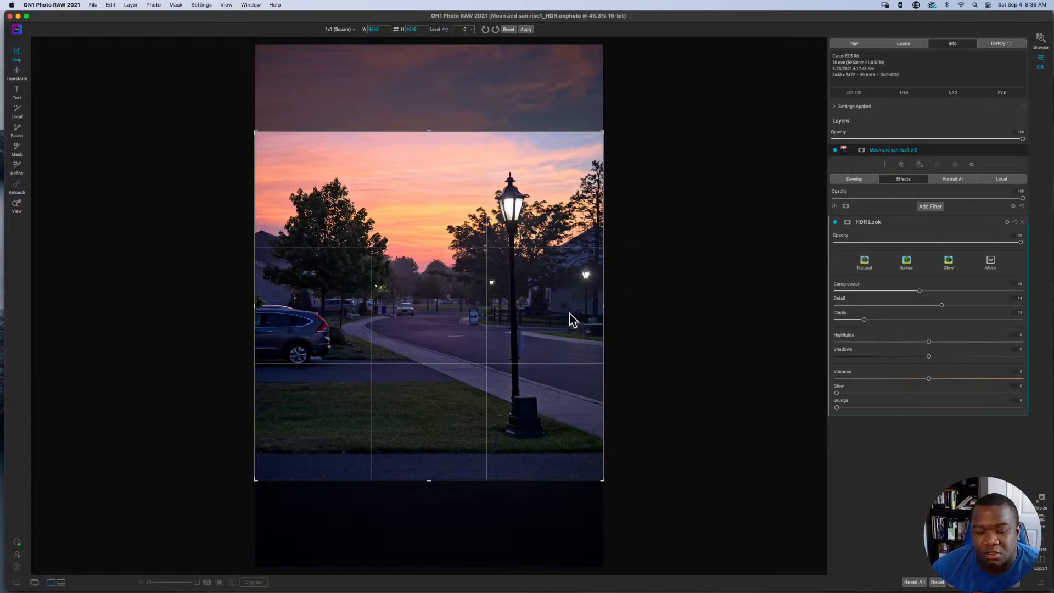
left_click(341, 30)
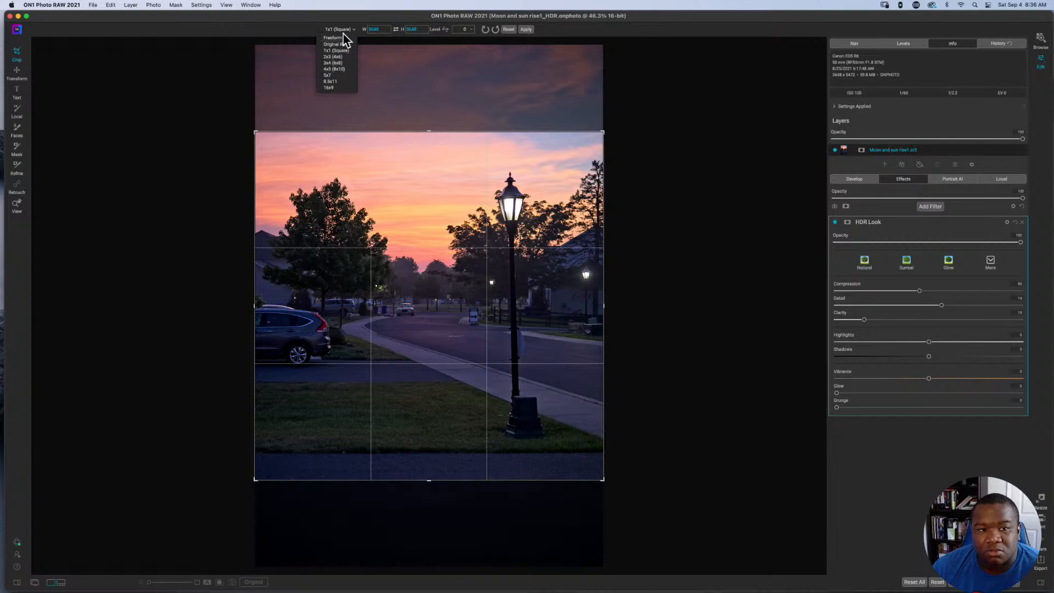
left_click(341, 44)
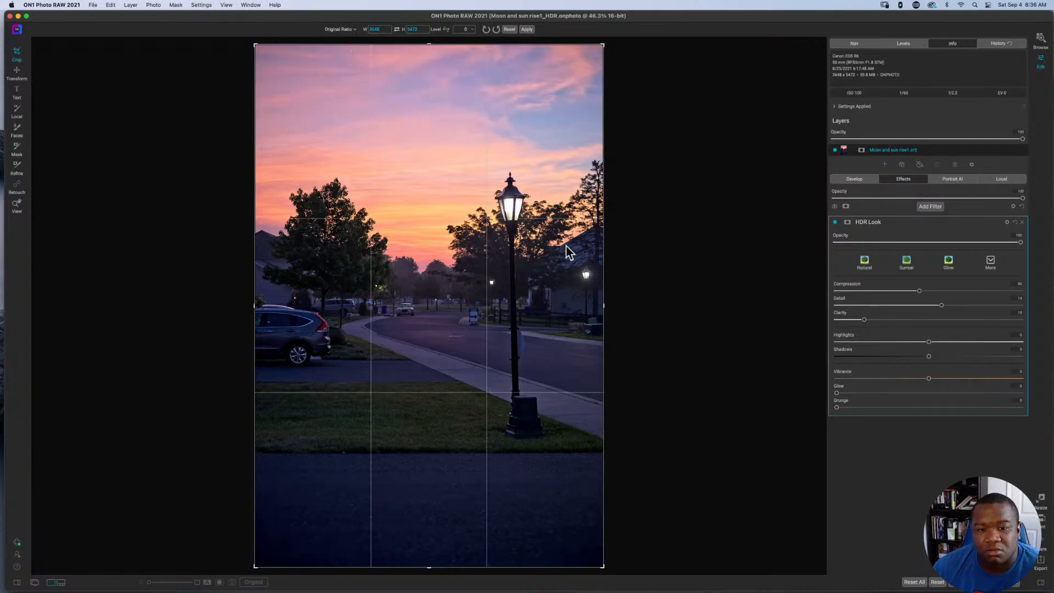
left_click(471, 30)
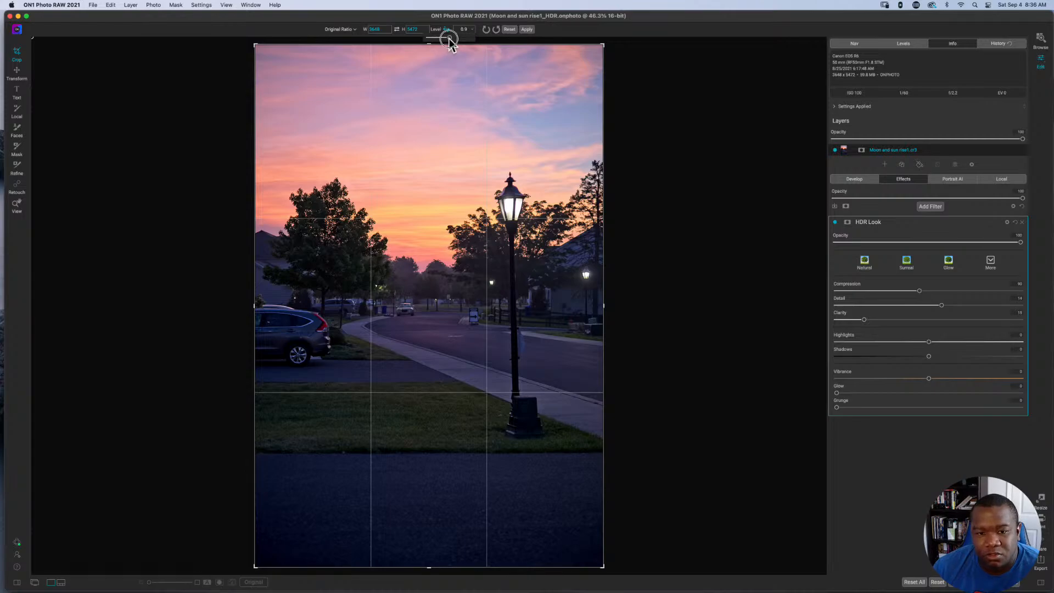
left_click_drag(448, 39, 450, 39)
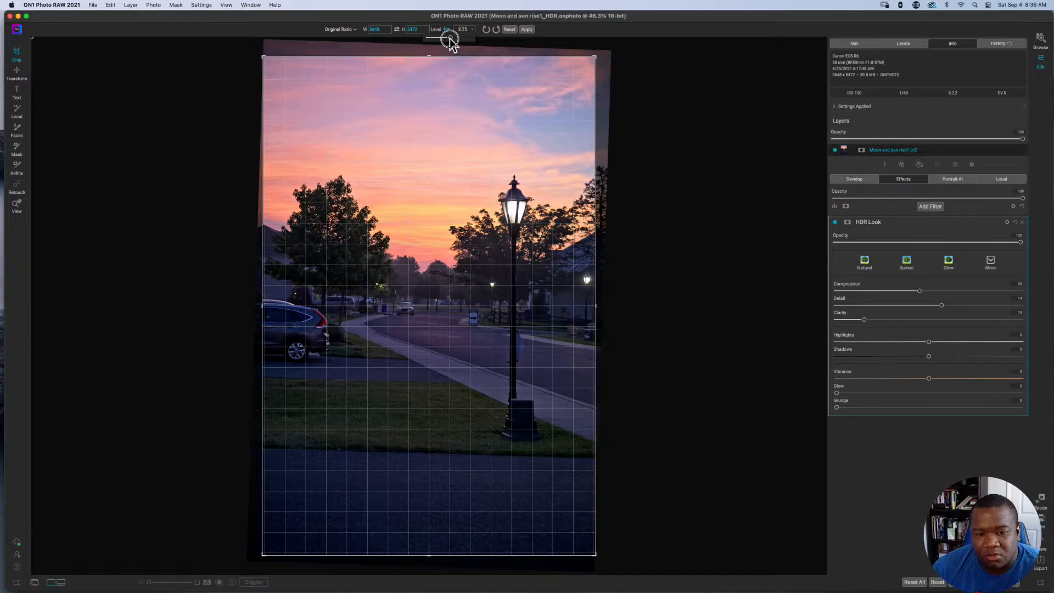
left_click_drag(449, 40, 449, 39)
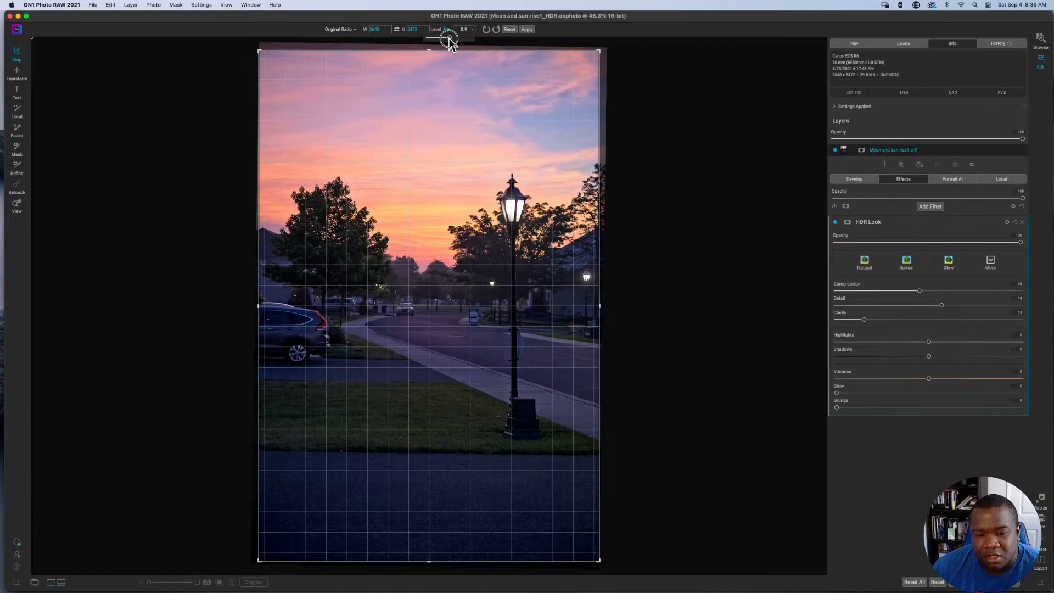
left_click_drag(449, 40, 449, 39)
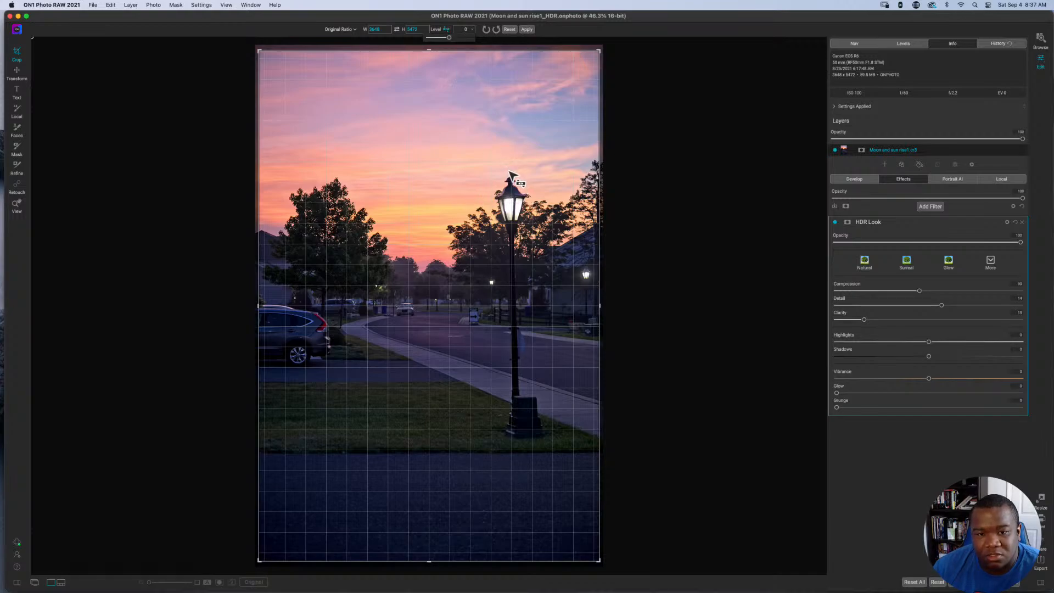
left_click_drag(514, 185, 514, 388)
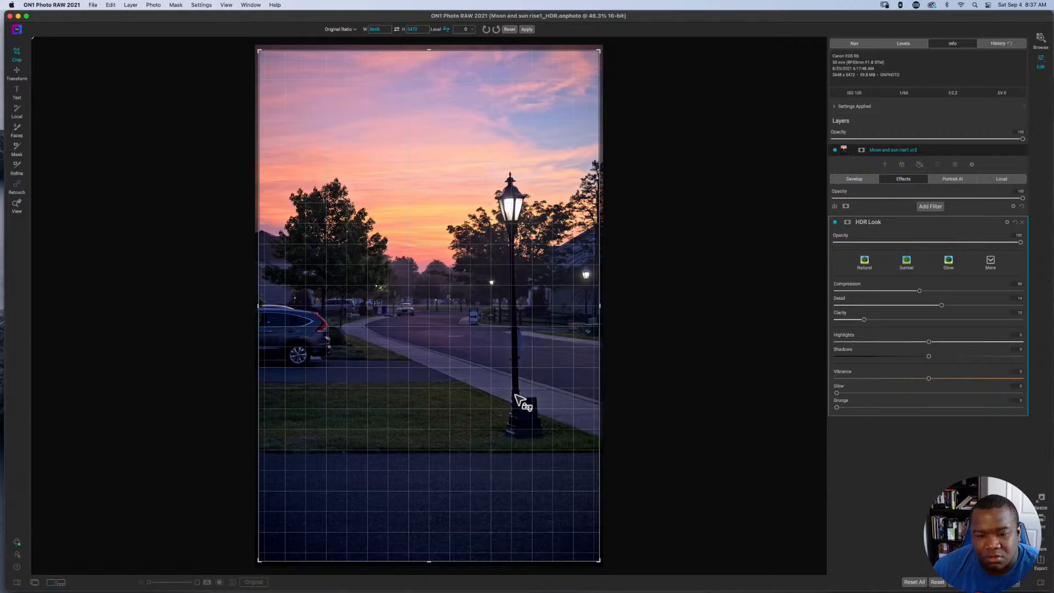
left_click(446, 29)
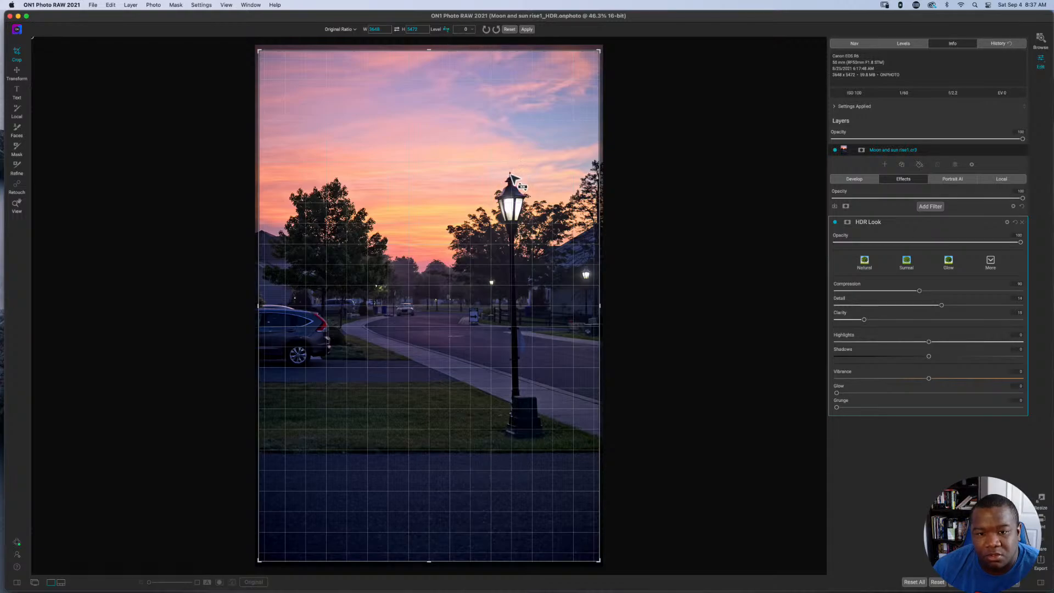
left_click_drag(510, 175, 510, 202)
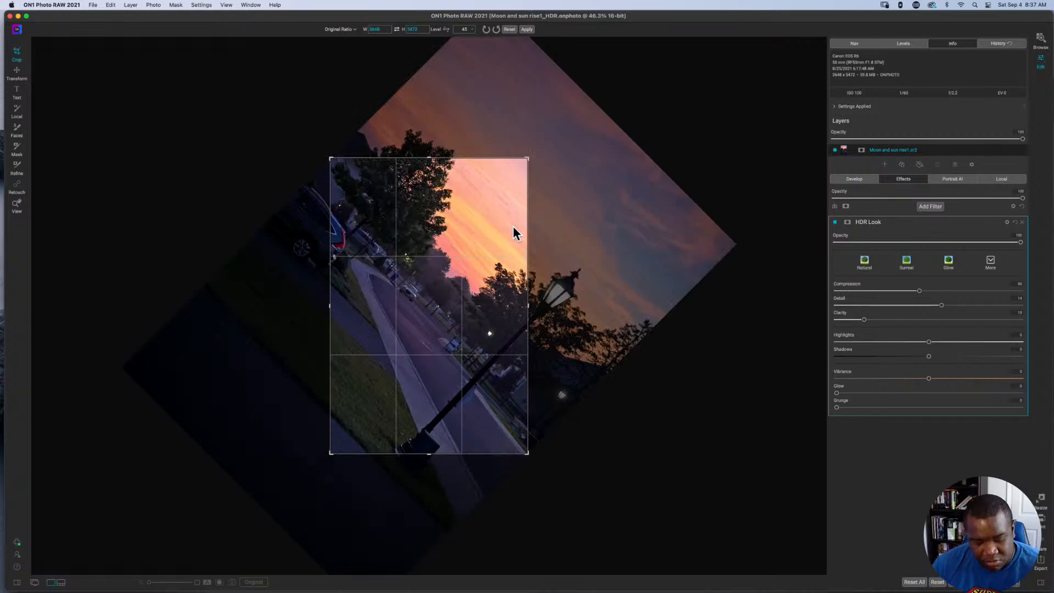
left_click(508, 31)
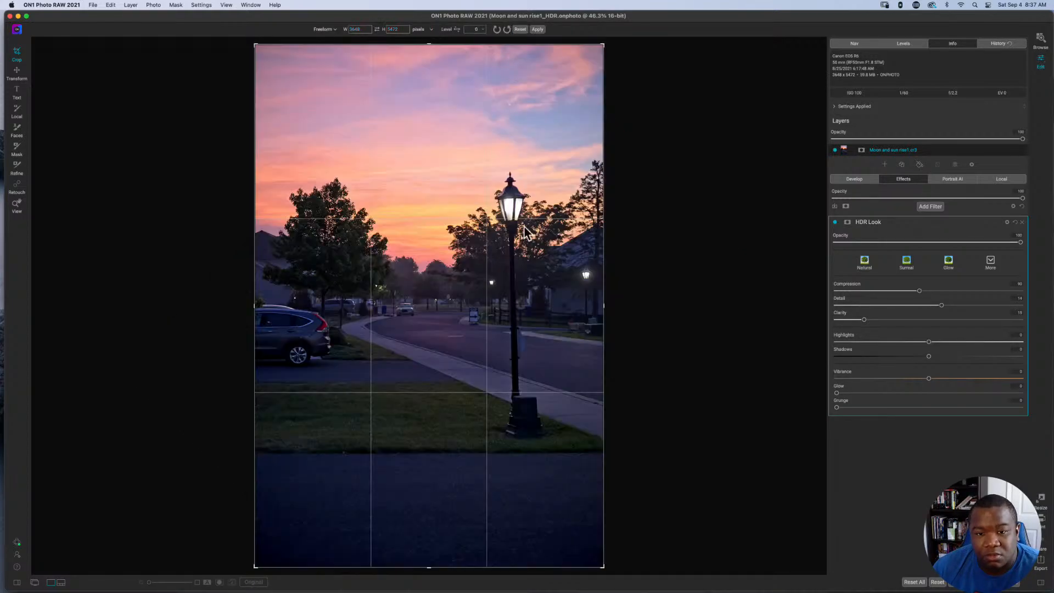
Level the photo by drawing the straightening line down the lamp post, and apply the crop.
left_click(456, 30)
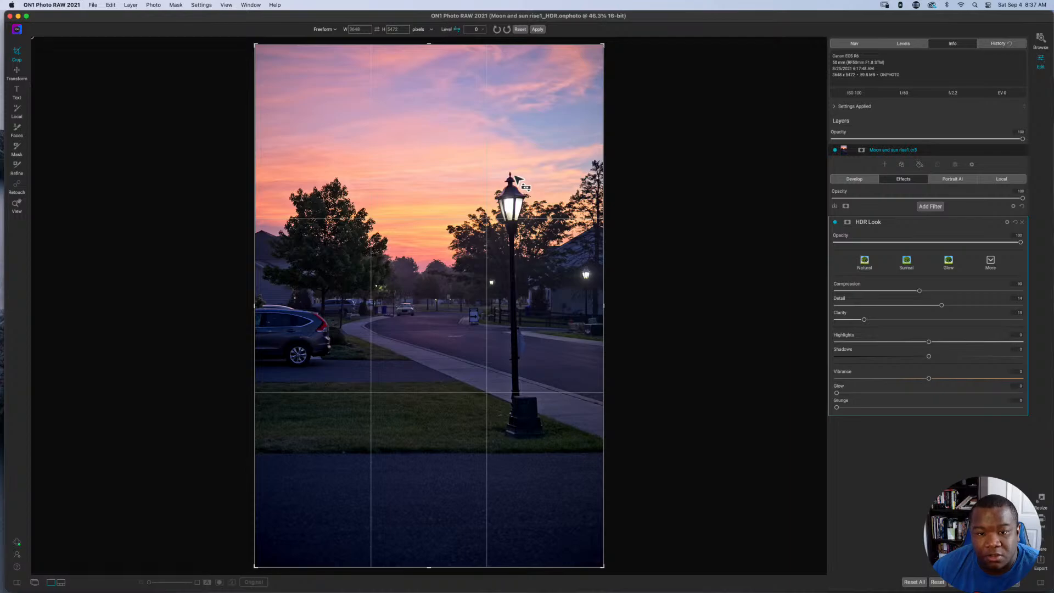
left_click_drag(510, 174, 515, 410)
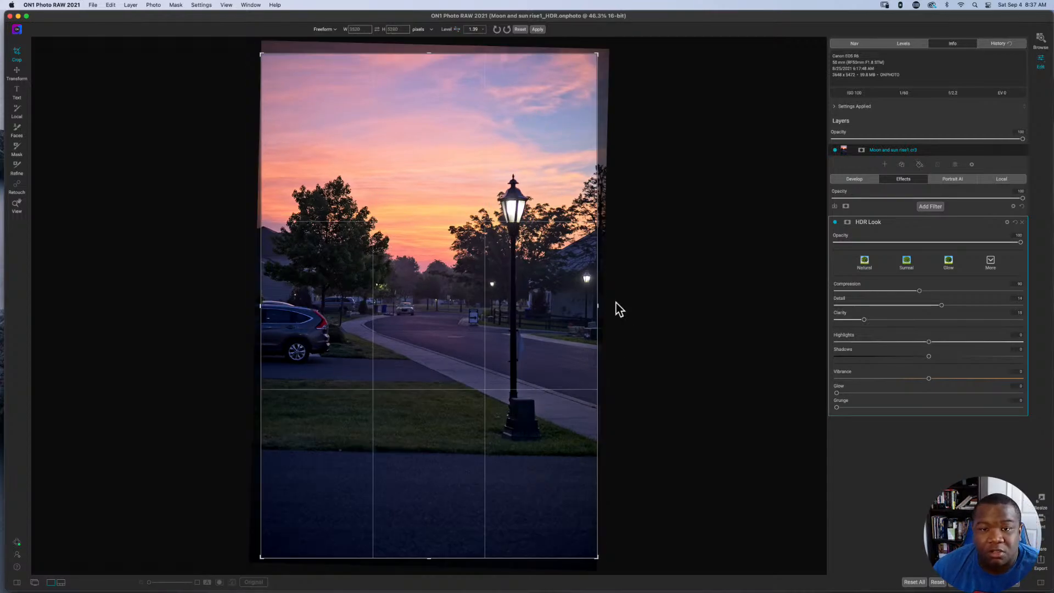
left_click(537, 30)
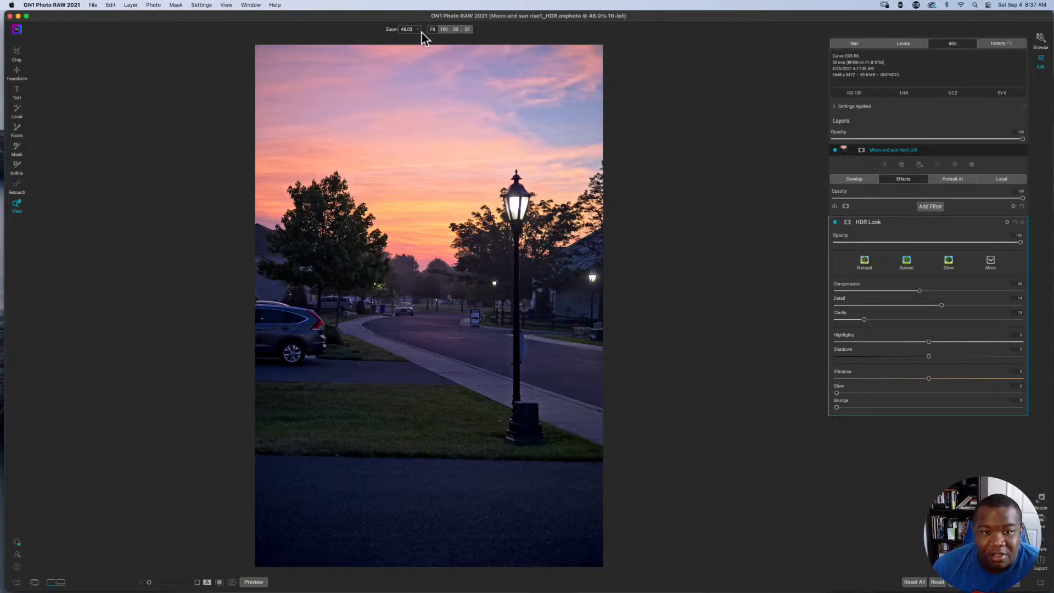
Reopen the crop, re-level the photo along the horizontal edge between the grass and the foreground pavement, and apply it.
left_click(17, 55)
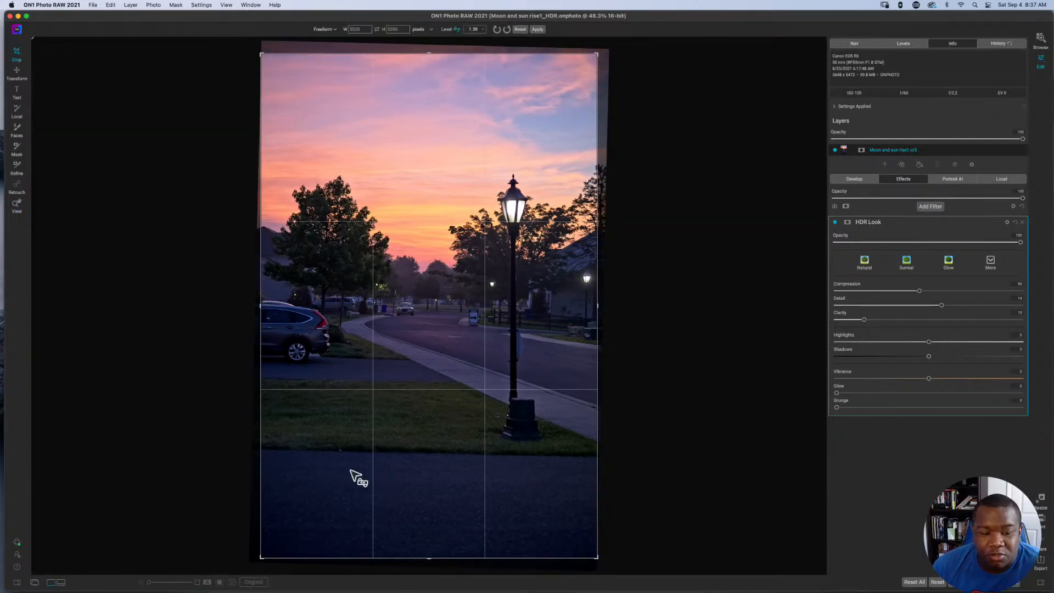
left_click_drag(261, 449, 596, 455)
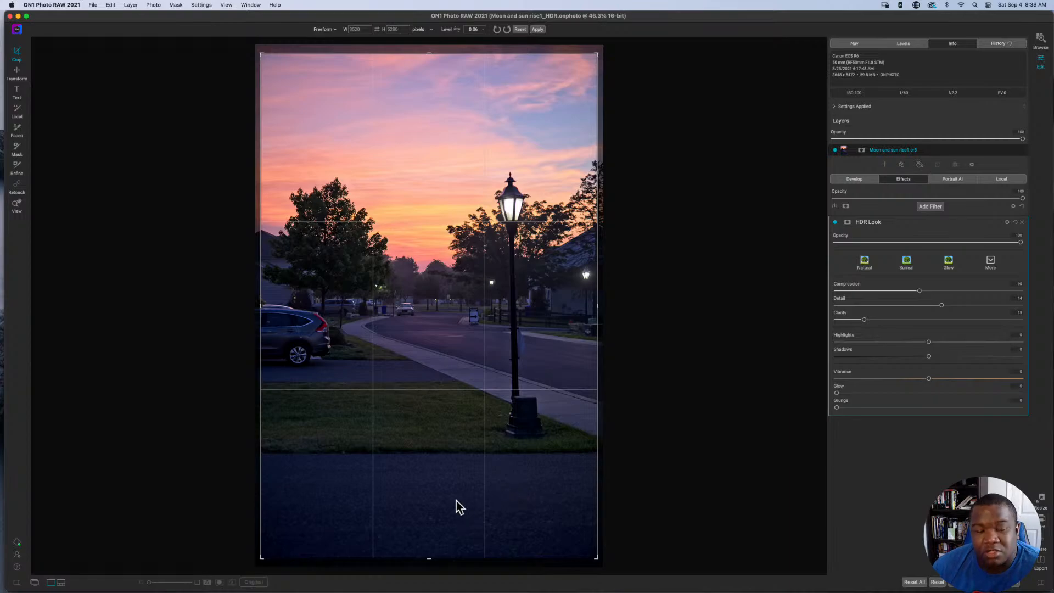
left_click(537, 30)
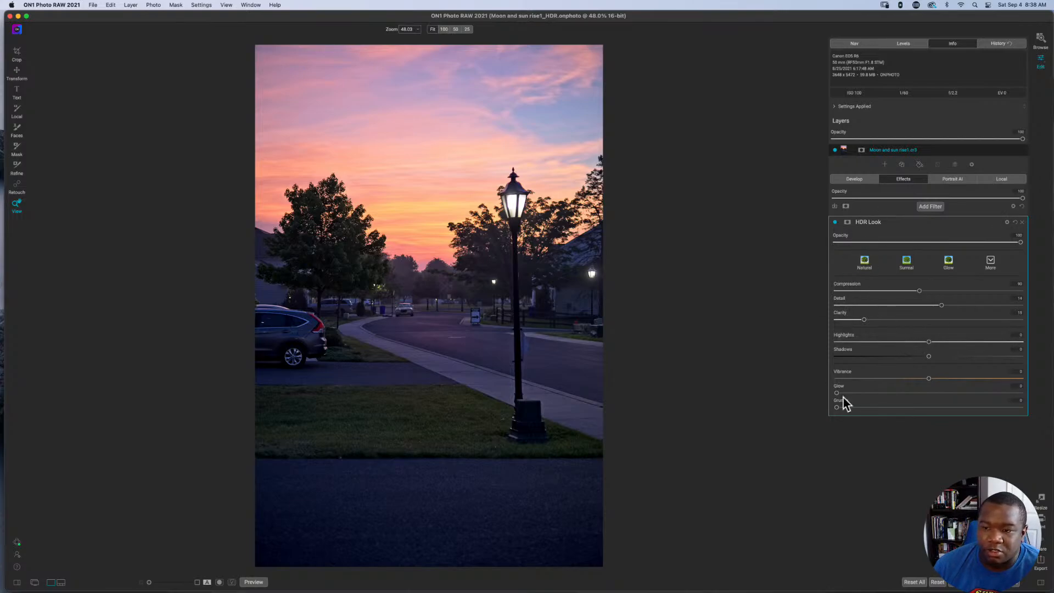
Add a Tone Enhancer filter, raise its Shadows to about 17 and lower Blacks slightly.
left_click(892, 225)
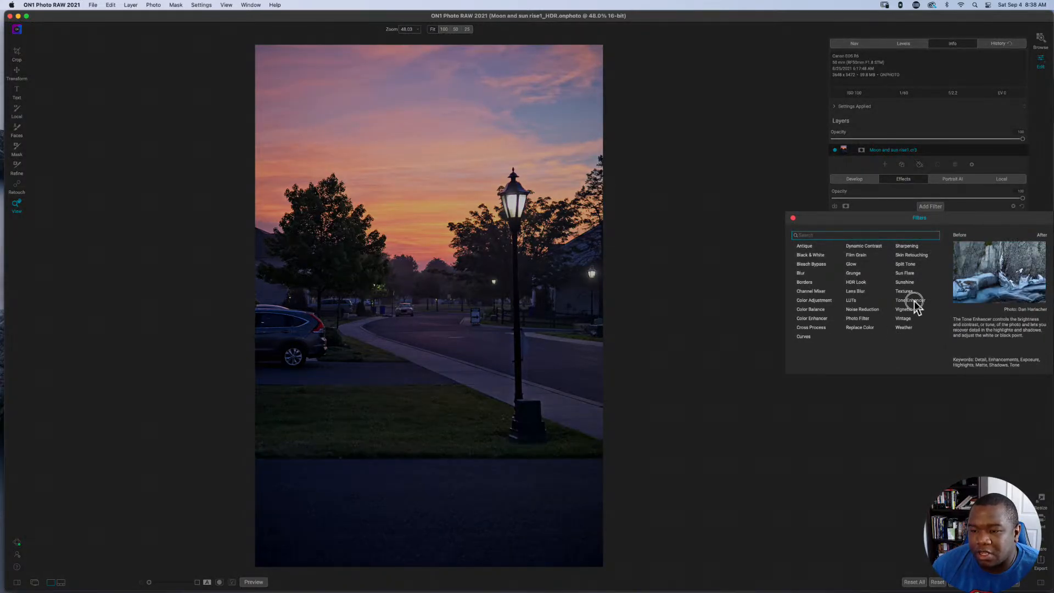
left_click(914, 301)
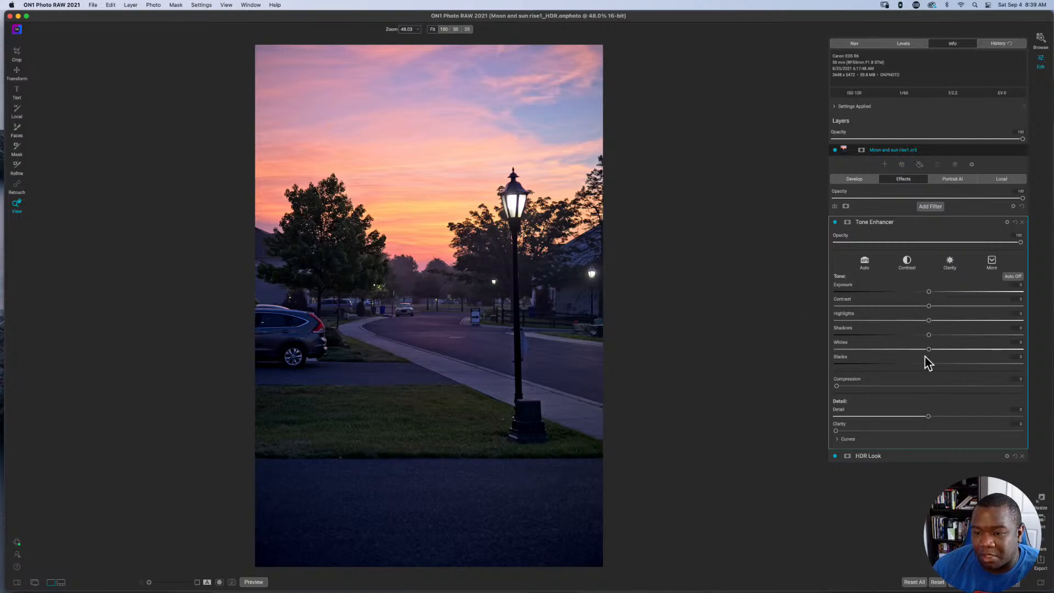
left_click_drag(930, 334, 908, 365)
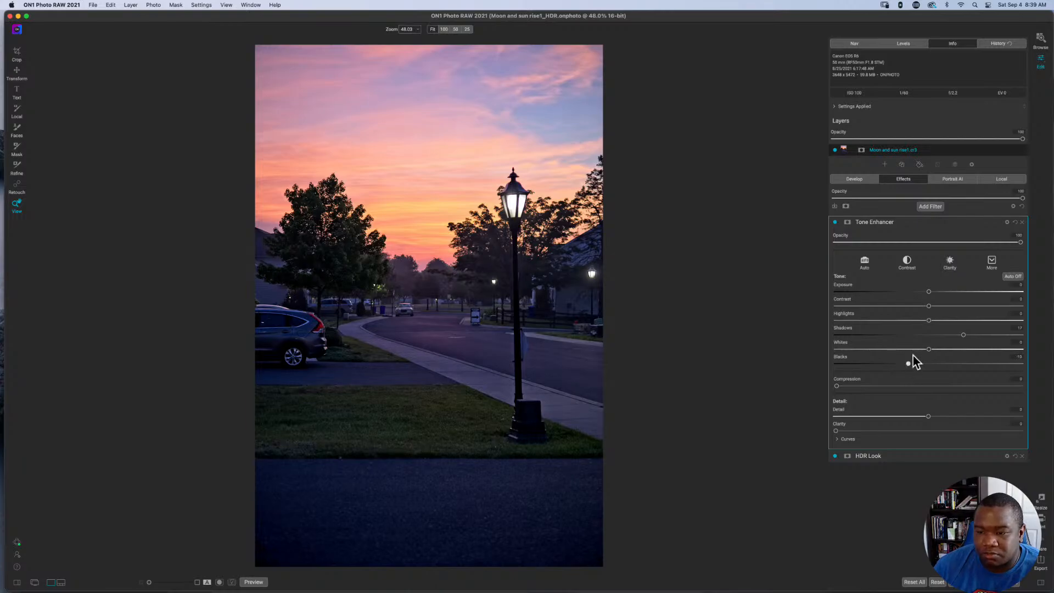
Raise Contrast to about 9 in the Tone Enhancer, and increase Exposure and Clarity slightly.
mouse_move(928, 305)
left_mouse_down()
mouse_move(958, 307)
mouse_move(946, 307)
left_mouse_up()
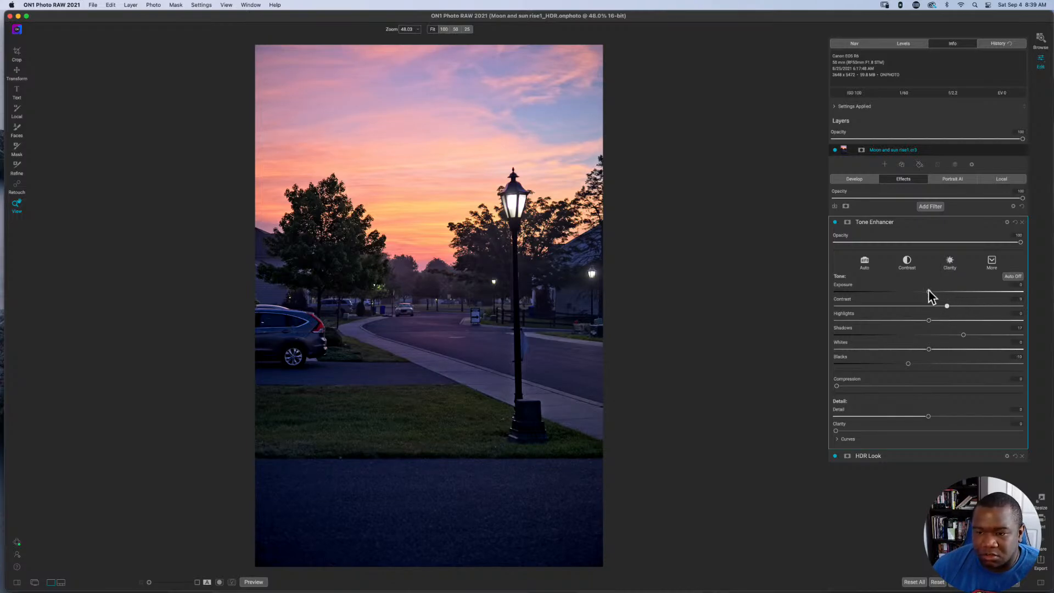
left_click_drag(927, 290, 934, 293)
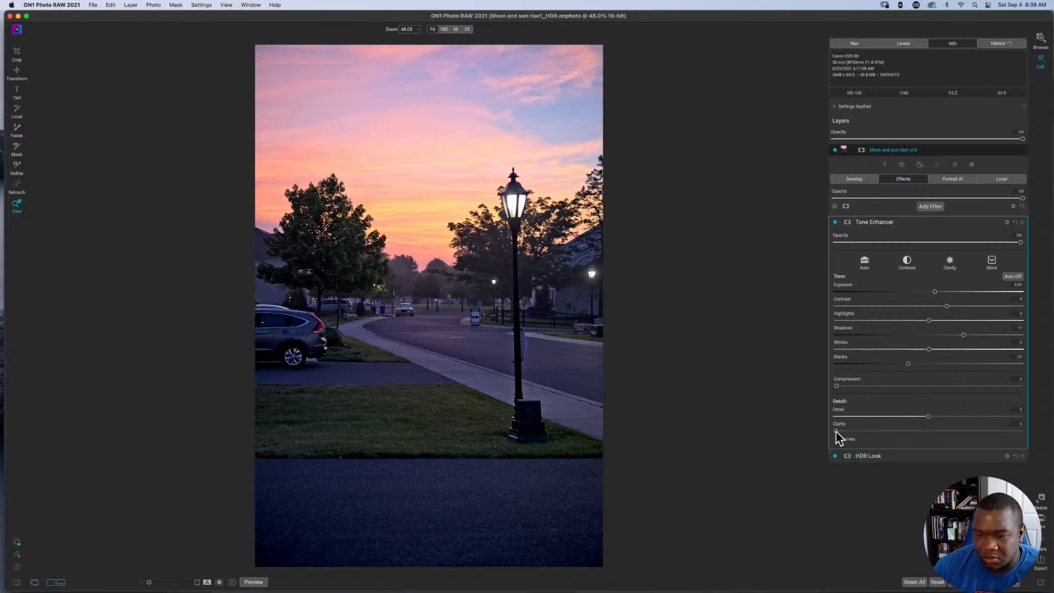
left_click_drag(835, 433, 845, 436)
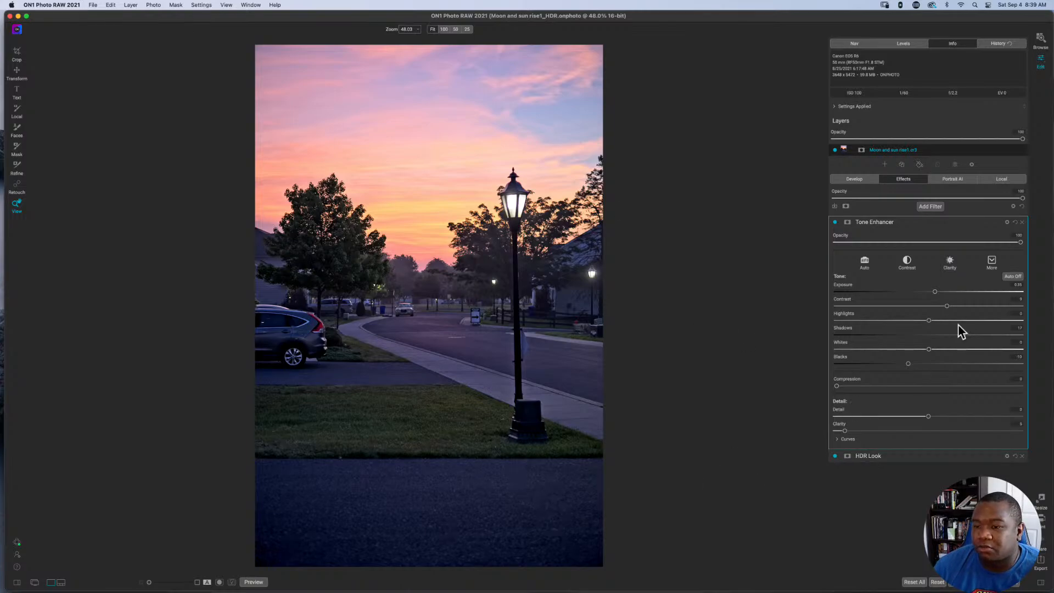
Open the Tone Enhancer's mask and mark the sky as Drop with the quick mask brush.
left_click(848, 222)
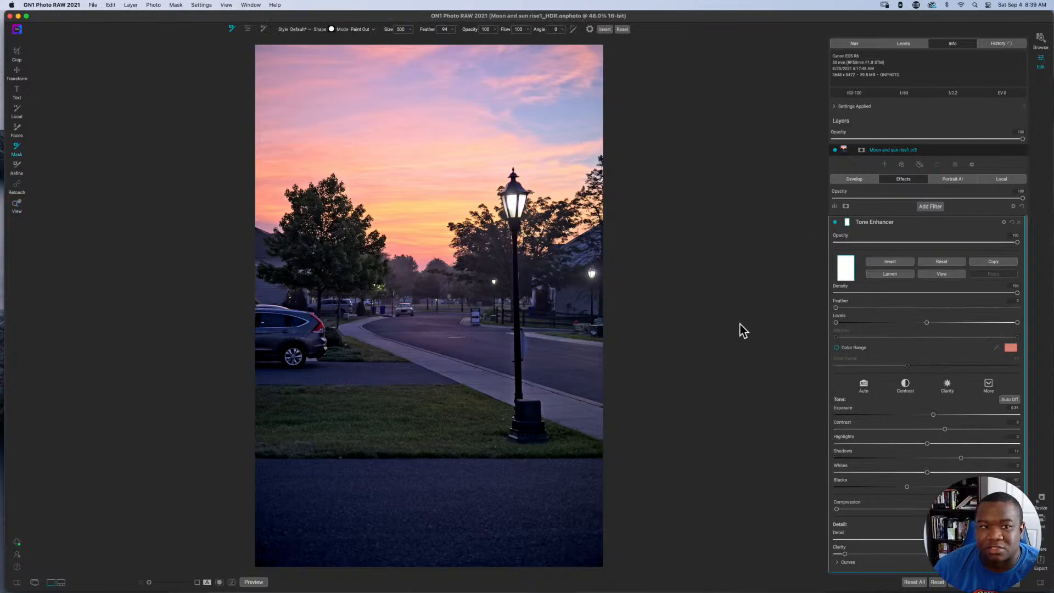
left_click(263, 28)
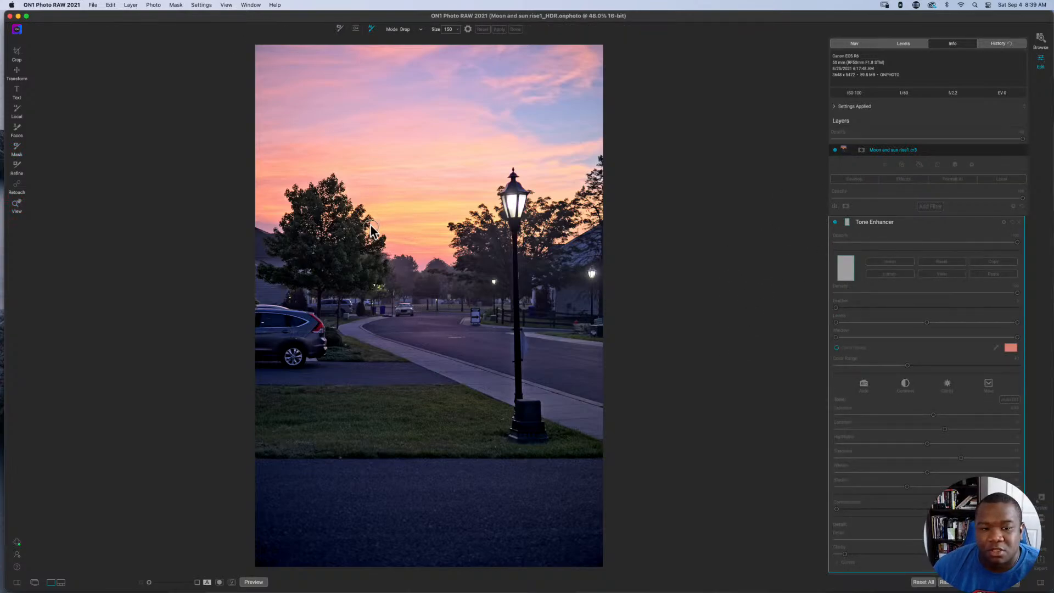
mouse_move(438, 248)
left_mouse_down()
mouse_move(403, 244)
mouse_move(349, 172)
mouse_move(317, 163)
mouse_move(277, 183)
mouse_move(267, 217)
mouse_move(263, 122)
mouse_move(278, 69)
mouse_move(438, 121)
mouse_move(522, 107)
mouse_move(417, 181)
mouse_move(521, 132)
mouse_move(543, 155)
mouse_move(433, 209)
mouse_move(511, 156)
mouse_move(560, 179)
mouse_move(595, 129)
mouse_move(549, 153)
mouse_move(576, 75)
mouse_move(436, 67)
left_mouse_up()
mouse_move(349, 62)
left_mouse_down()
mouse_move(308, 56)
mouse_move(411, 82)
mouse_move(411, 91)
mouse_move(259, 89)
mouse_move(399, 162)
mouse_move(367, 187)
mouse_move(492, 103)
mouse_move(382, 98)
mouse_move(460, 74)
mouse_move(589, 66)
mouse_move(491, 52)
mouse_move(274, 53)
mouse_move(274, 70)
mouse_move(357, 124)
mouse_move(366, 177)
mouse_move(419, 221)
mouse_move(448, 175)
mouse_move(466, 174)
mouse_move(447, 205)
left_mouse_up()
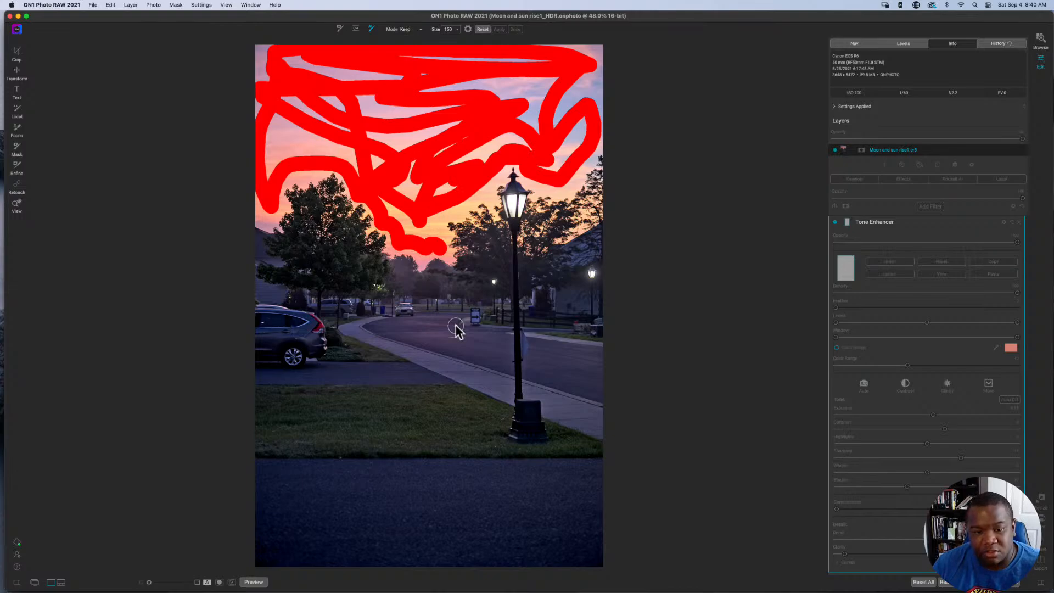
Mark the large tree, car, lawn and street as Keep in the quick mask, enlarging the brush to 1500 for the ground.
mouse_move(257, 243)
left_mouse_down()
mouse_move(296, 265)
mouse_move(298, 223)
mouse_move(327, 190)
mouse_move(319, 234)
mouse_move(338, 229)
mouse_move(336, 210)
mouse_move(373, 268)
mouse_move(375, 252)
mouse_move(367, 271)
mouse_move(285, 281)
left_mouse_up()
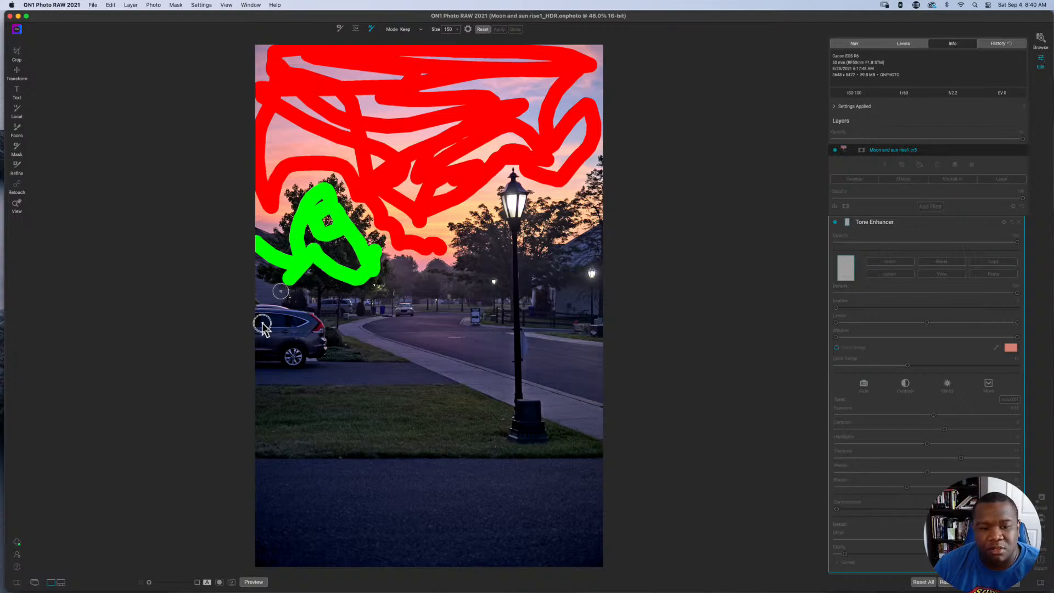
left_click_drag(262, 325, 287, 430)
key("bracketright")
key("bracketright")
key("bracketright")
key("bracketright")
key("bracketright")
key("bracketright")
key("bracketright")
key("bracketright")
key("bracketright")
key("bracketright")
key("bracketright")
key("bracketright")
key("bracketright")
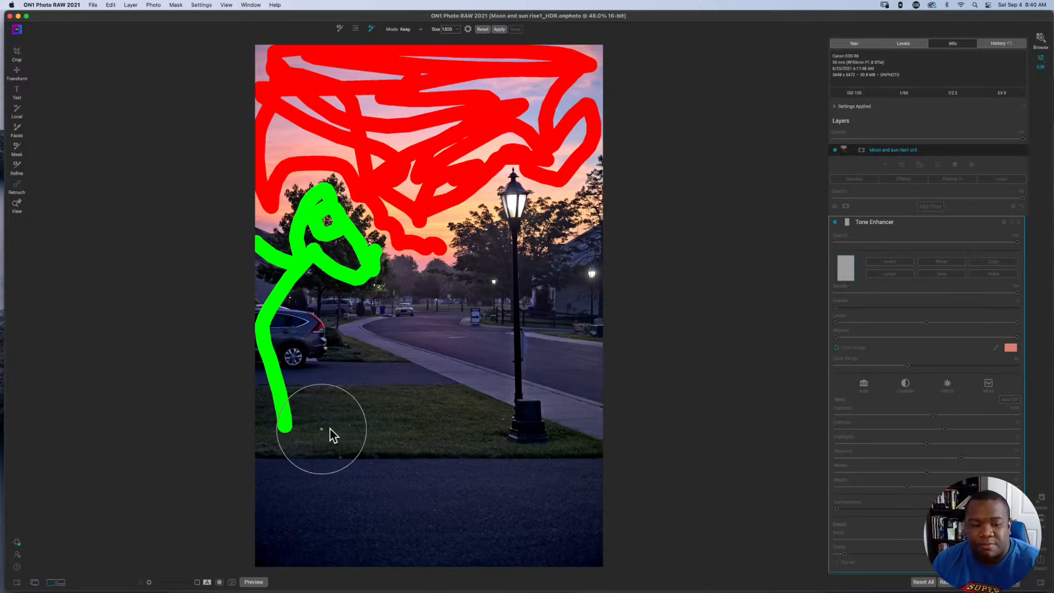
mouse_move(353, 434)
left_mouse_down()
mouse_move(397, 379)
mouse_move(414, 465)
mouse_move(367, 506)
mouse_move(283, 505)
mouse_move(309, 419)
mouse_move(363, 358)
mouse_move(401, 335)
mouse_move(421, 336)
mouse_move(422, 360)
mouse_move(480, 348)
mouse_move(514, 303)
mouse_move(551, 286)
mouse_move(559, 303)
mouse_move(510, 429)
mouse_move(504, 496)
mouse_move(565, 528)
mouse_move(576, 497)
mouse_move(555, 445)
mouse_move(471, 494)
mouse_move(434, 535)
mouse_move(378, 511)
mouse_move(309, 361)
mouse_move(272, 318)
mouse_move(341, 332)
mouse_move(323, 311)
mouse_move(336, 348)
left_mouse_up()
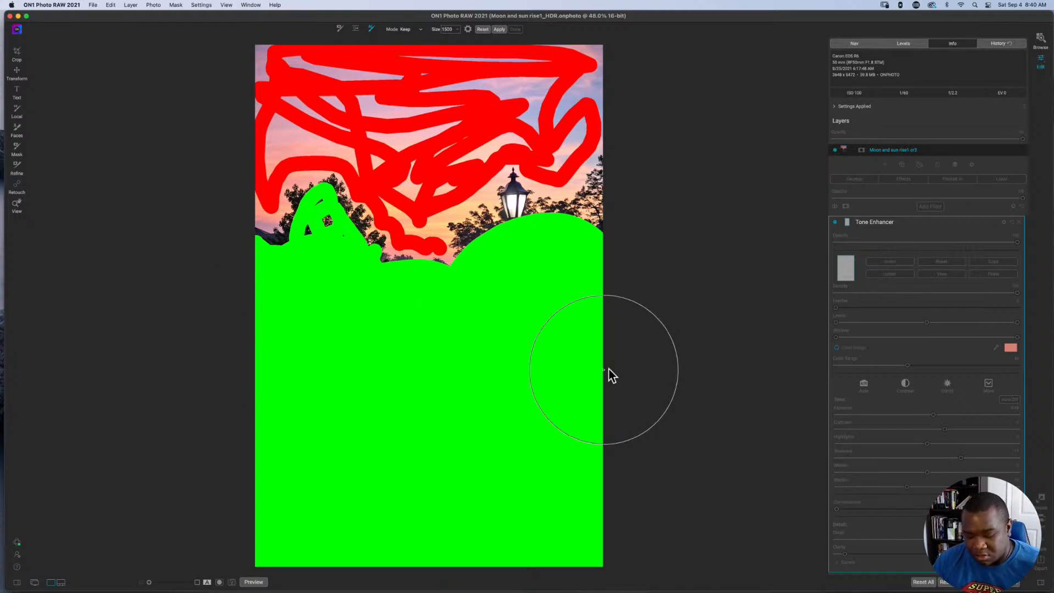
Mark the trees beside the lamp post as Keep with a brush of about 175, and complete the quick mask.
key("bracketleft")
key("bracketleft")
key("bracketleft")
key("bracketleft")
key("bracketleft")
key("bracketleft")
key("bracketleft")
key("bracketleft")
key("bracketleft")
key("bracketleft")
key("bracketleft")
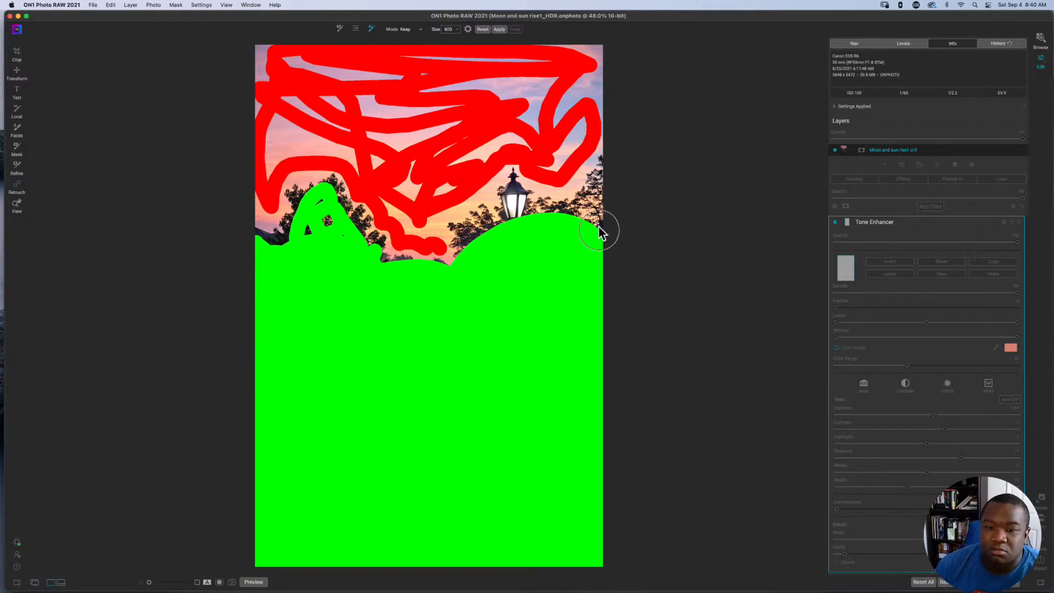
key("bracketleft")
key("bracketleft")
key("bracketleft")
left_click_drag(598, 217, 596, 168)
mouse_move(565, 227)
left_mouse_down()
mouse_move(513, 202)
mouse_move(513, 187)
mouse_move(505, 220)
mouse_move(459, 241)
mouse_move(469, 227)
left_mouse_up()
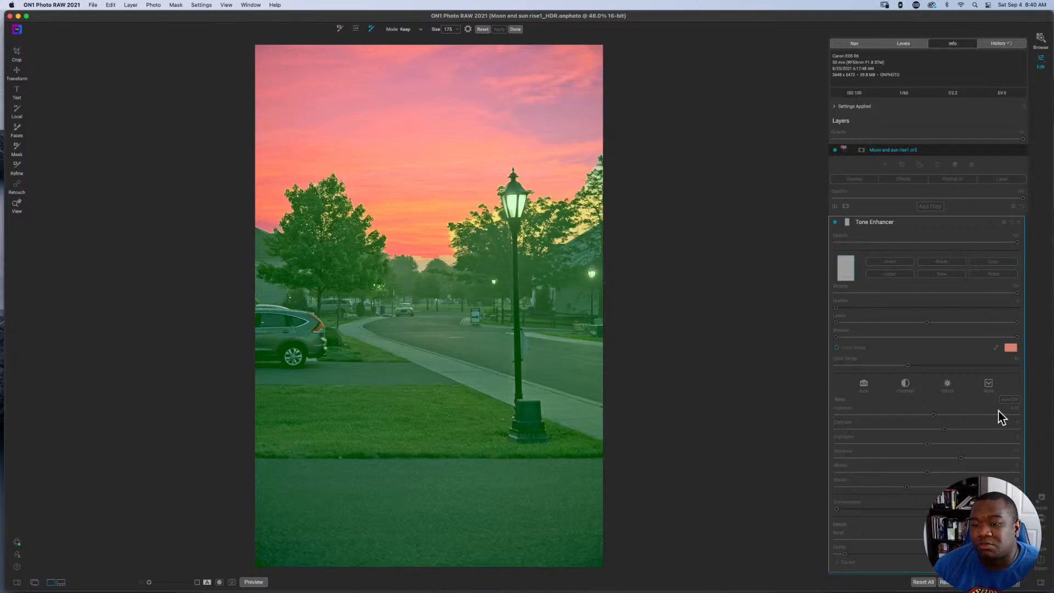
left_click(516, 30)
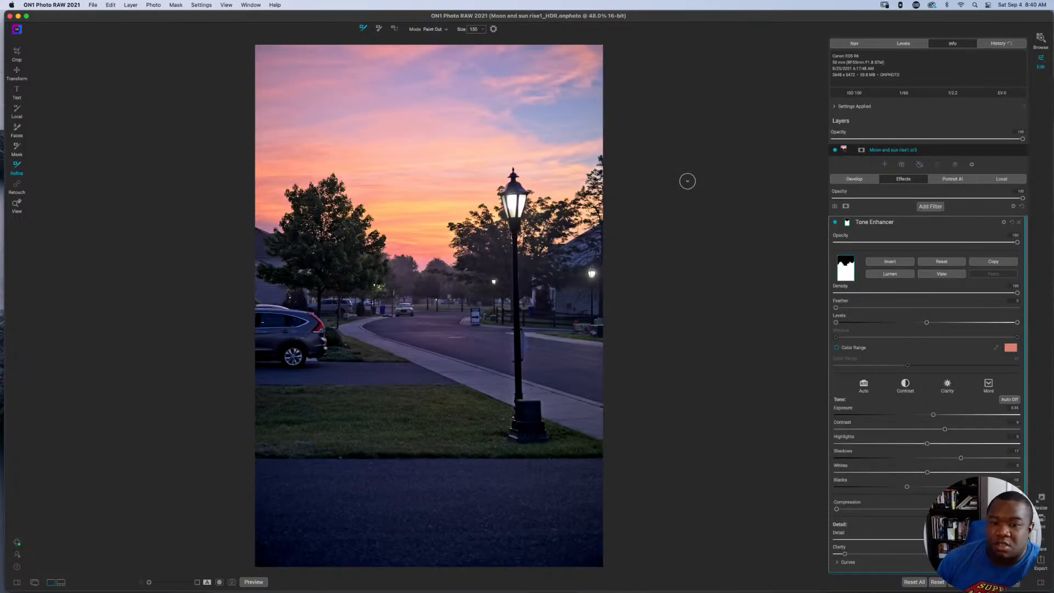
Compare the photo with the masked Tone Enhancer off and on.
left_click(834, 222)
left_click(835, 222)
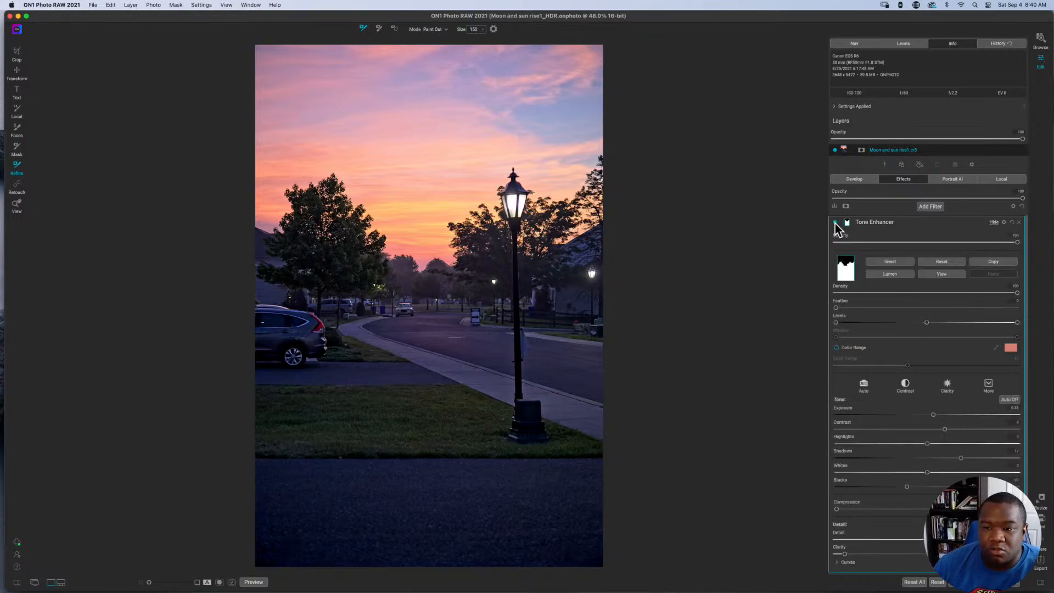
left_click(834, 222)
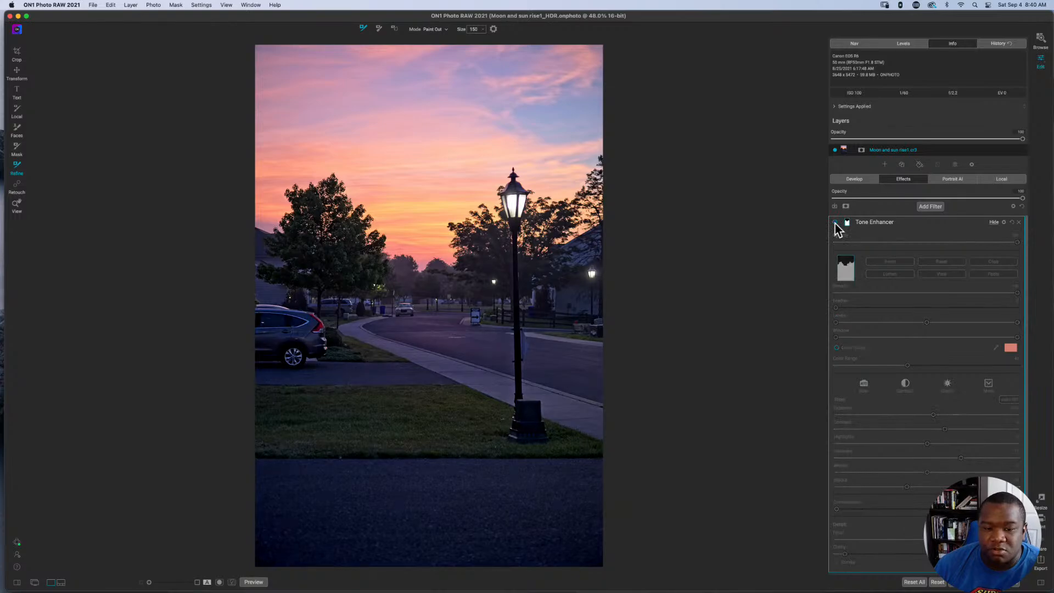
left_click(834, 222)
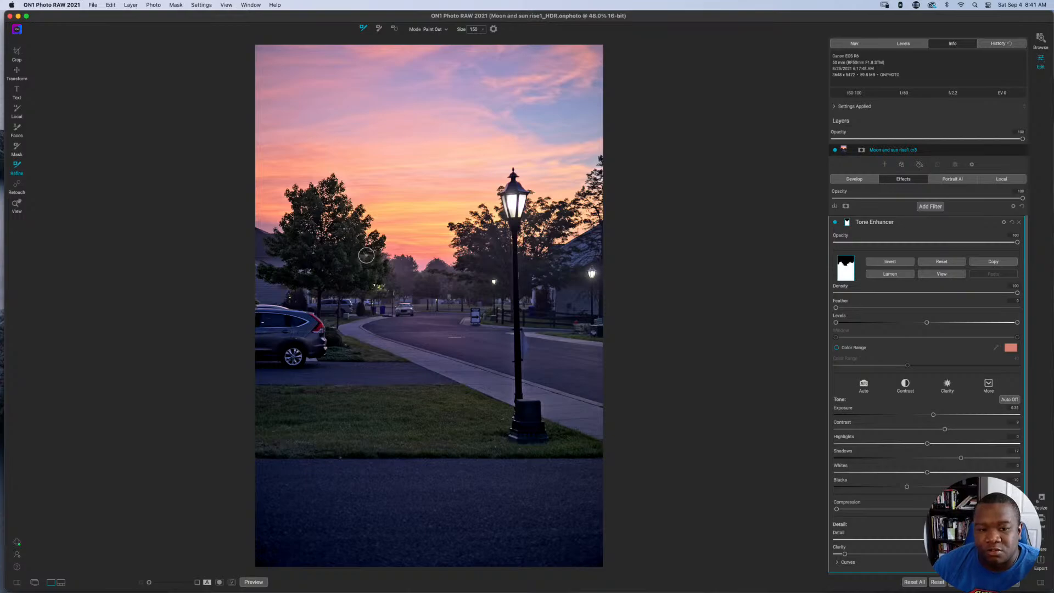
Refine the Tone Enhancer mask along the large tree's foliage with the Refine brush in Paint Out mode.
mouse_move(379, 251)
left_mouse_down()
mouse_move(380, 238)
mouse_move(369, 242)
left_mouse_up()
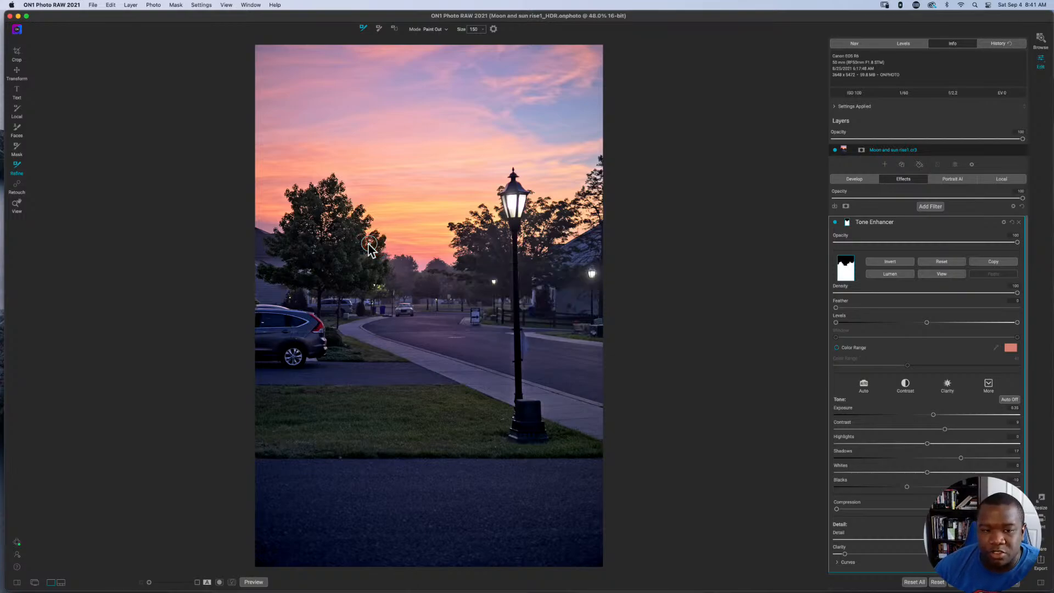
mouse_move(360, 235)
left_mouse_down()
mouse_move(357, 216)
mouse_move(326, 224)
mouse_move(330, 232)
left_mouse_up()
left_click(326, 219)
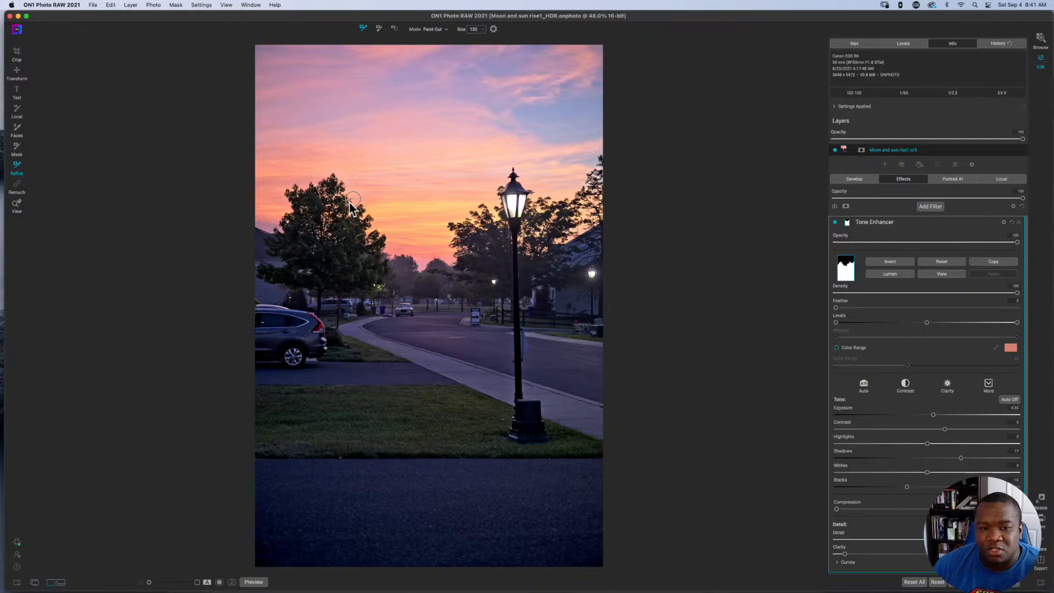
left_click(348, 208)
mouse_move(350, 208)
left_mouse_down()
mouse_move(333, 184)
mouse_move(336, 196)
left_mouse_up()
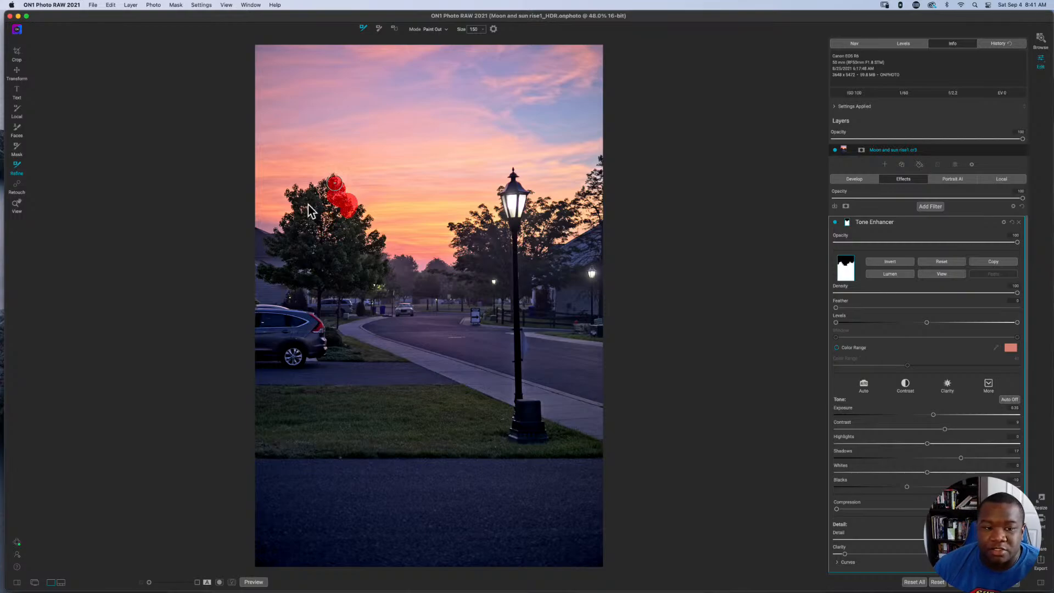
left_click(278, 229)
left_click_drag(278, 229, 293, 213)
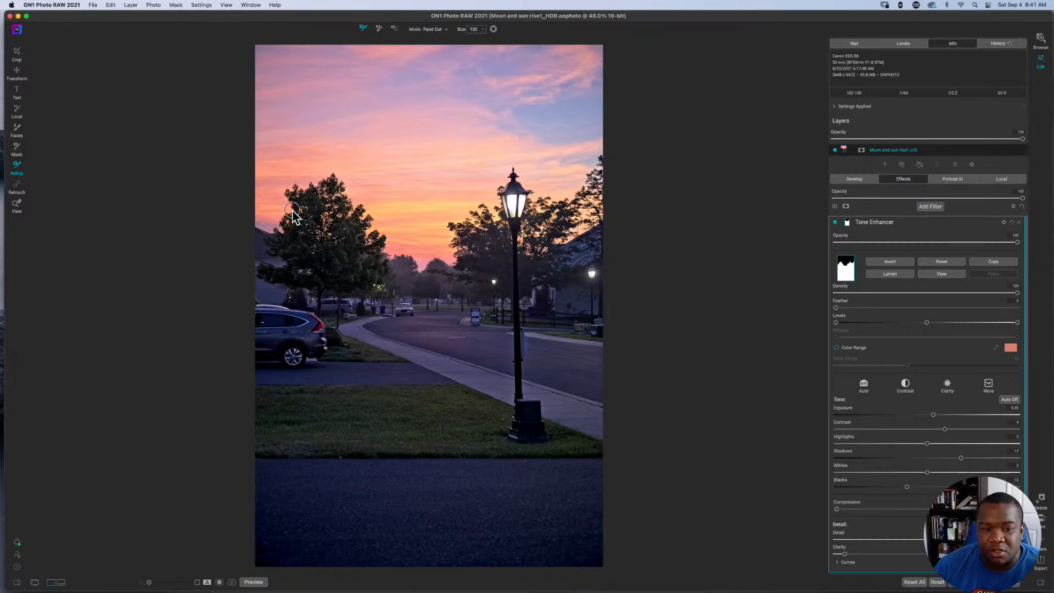
left_click(291, 191)
mouse_move(291, 191)
left_mouse_down()
mouse_move(319, 182)
mouse_move(328, 194)
left_mouse_up()
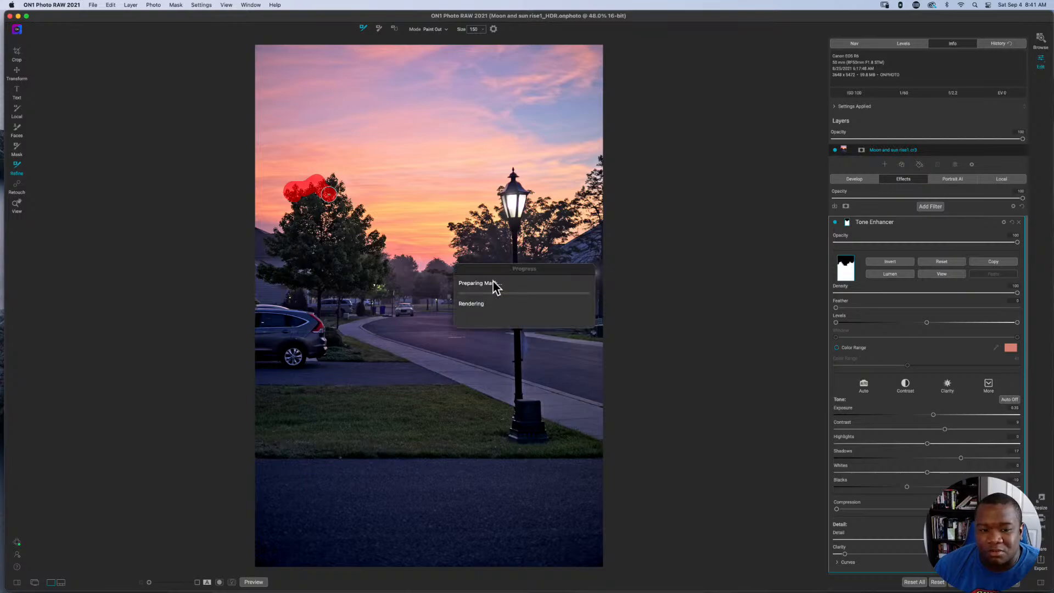
Refine the mask along the foliage edge of the tree between the distant street and the lamp post.
left_click_drag(484, 227, 471, 221)
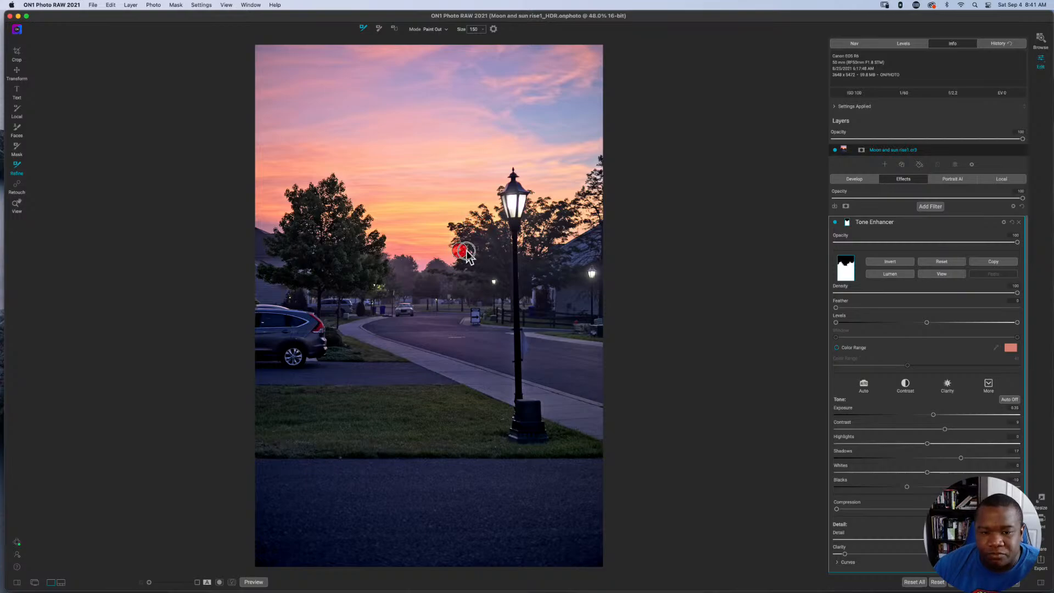
left_click_drag(467, 250, 452, 227)
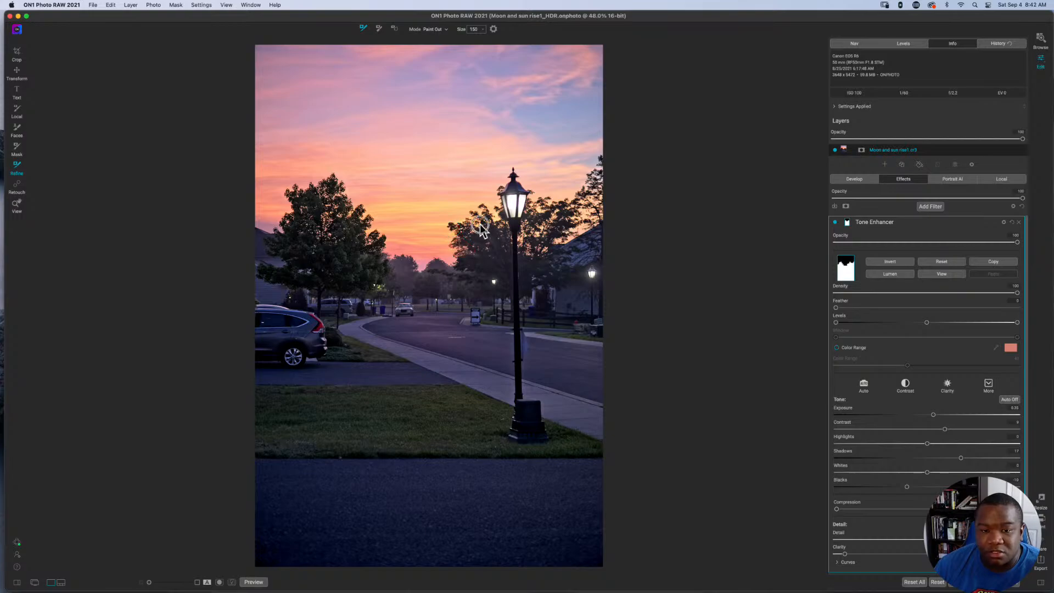
mouse_move(481, 226)
left_mouse_down()
mouse_move(474, 212)
mouse_move(492, 213)
left_mouse_up()
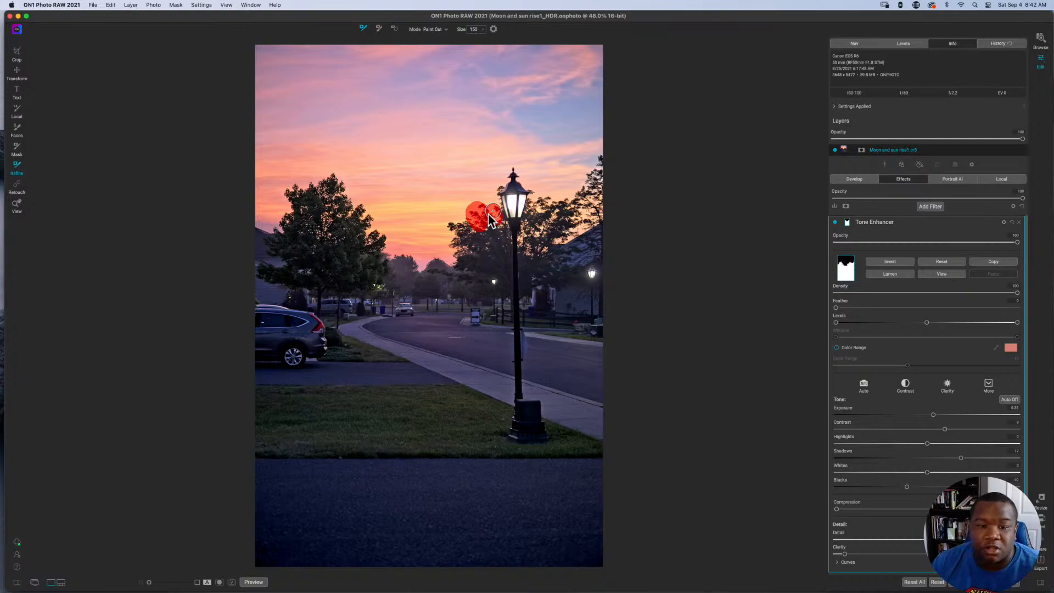
Display the mask in black and white and refine it around the lamp post head and the treetops beyond it.
key("m")
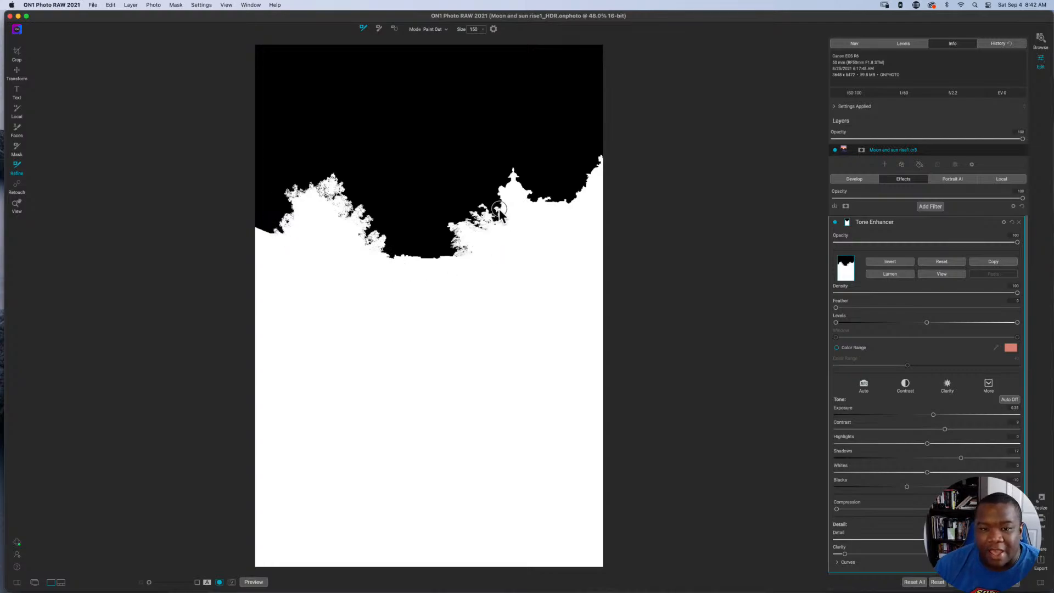
left_click_drag(499, 211, 510, 179)
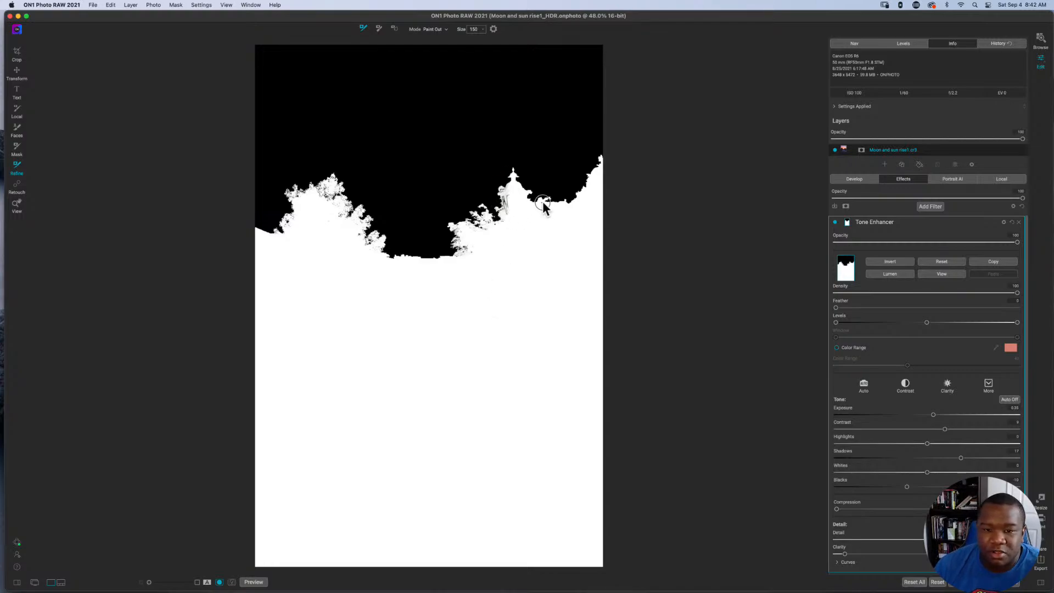
left_click_drag(546, 201, 518, 175)
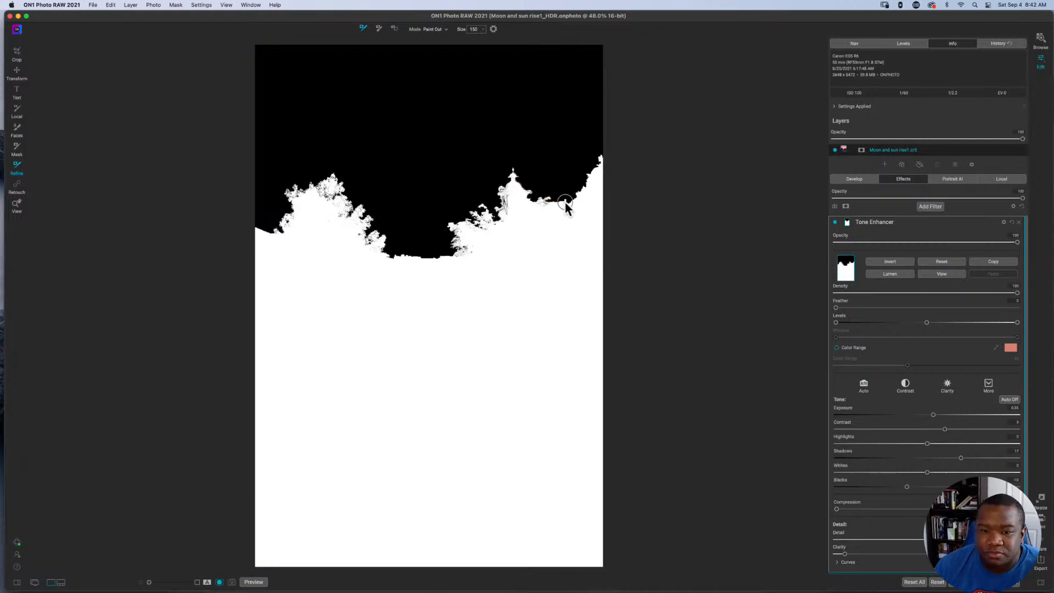
mouse_move(548, 202)
left_mouse_down()
mouse_move(576, 198)
mouse_move(600, 160)
left_mouse_up()
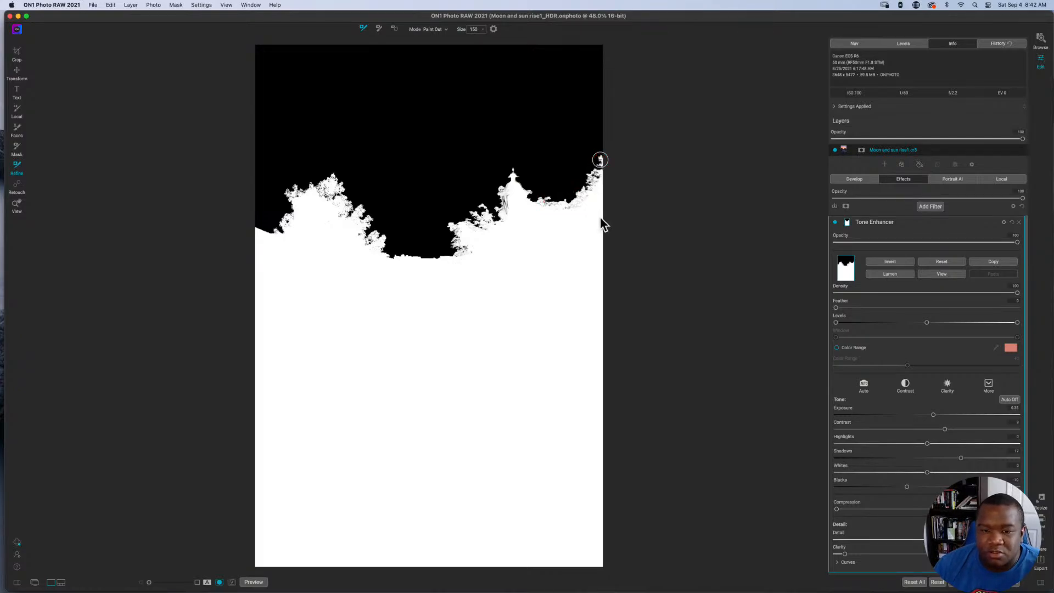
mouse_move(584, 205)
left_mouse_down()
mouse_move(598, 171)
mouse_move(594, 211)
mouse_move(578, 210)
left_mouse_up()
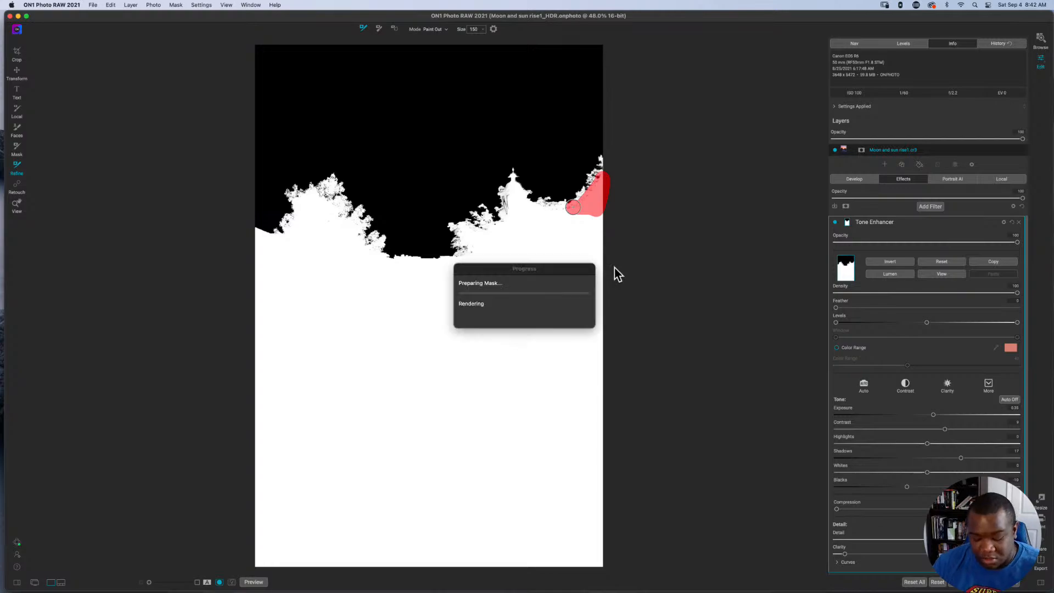
Return to the photo view, refine the mask inside the foliage above the house roof, and check the mask.
key("o")
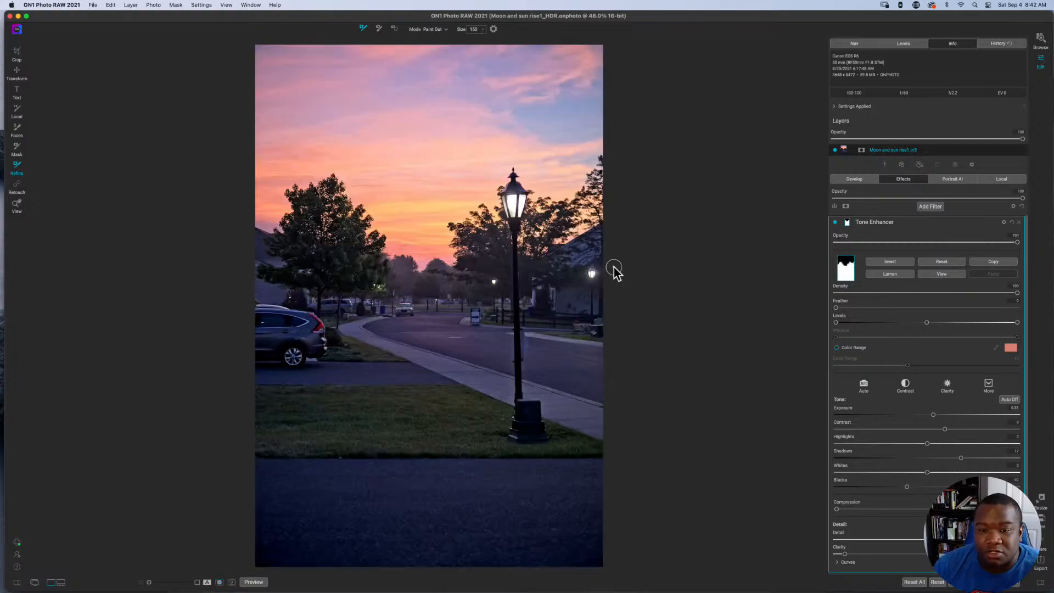
mouse_move(599, 219)
left_mouse_down()
mouse_move(560, 236)
mouse_move(597, 223)
left_mouse_up()
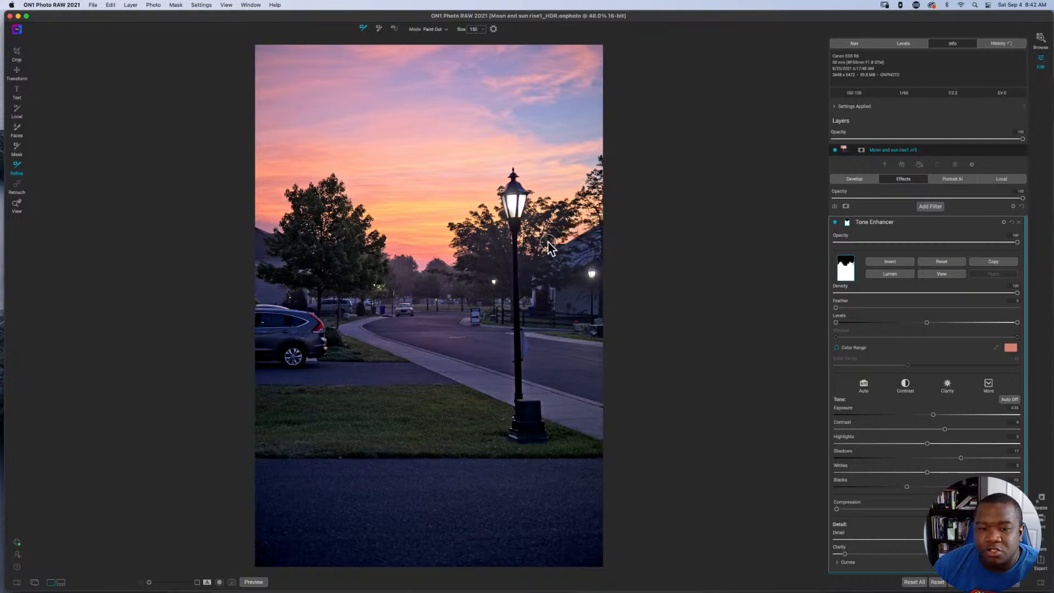
left_click_drag(557, 240, 576, 231)
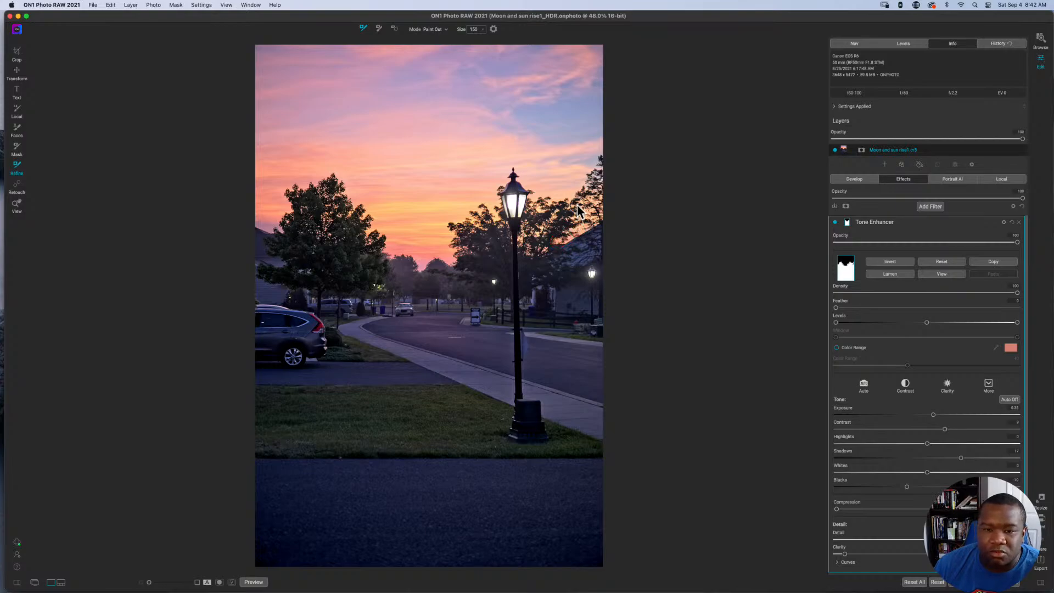
mouse_move(577, 204)
left_mouse_down()
mouse_move(572, 217)
mouse_move(583, 203)
mouse_move(552, 208)
mouse_move(539, 247)
mouse_move(517, 236)
mouse_move(548, 225)
left_mouse_up()
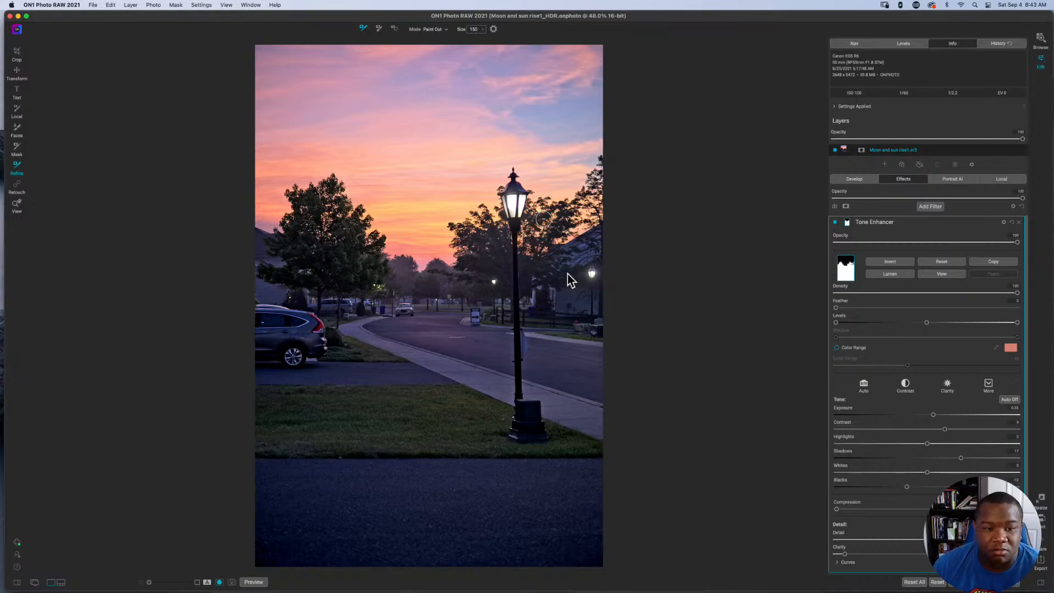
key("super+m")
key("super+m")
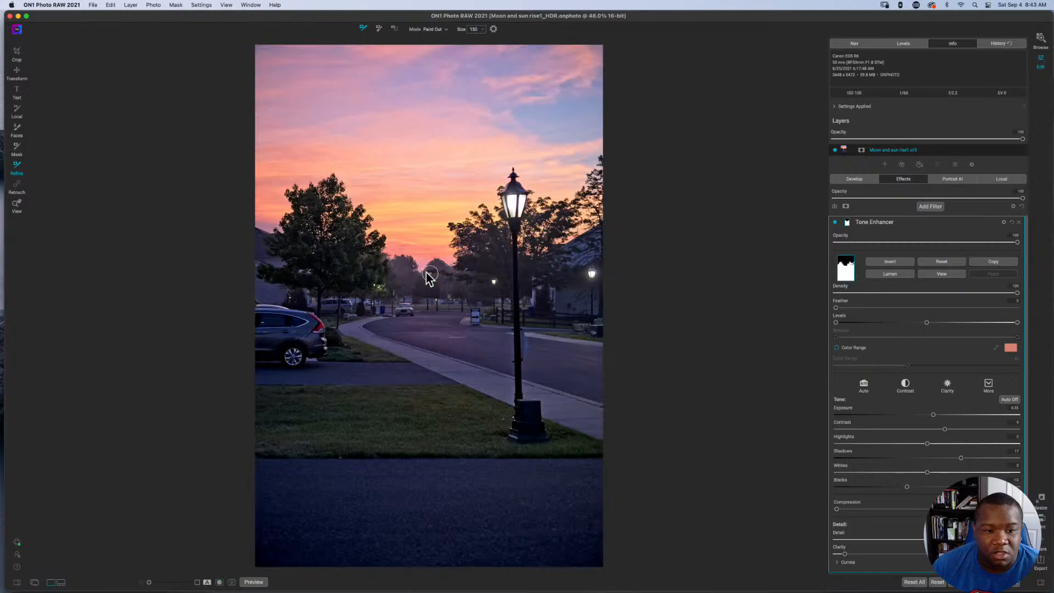
Refine the mask inside the large tree's crown, checking the black-and-white mask view.
mouse_move(328, 223)
left_mouse_down()
mouse_move(328, 235)
mouse_move(308, 227)
mouse_move(299, 207)
left_mouse_up()
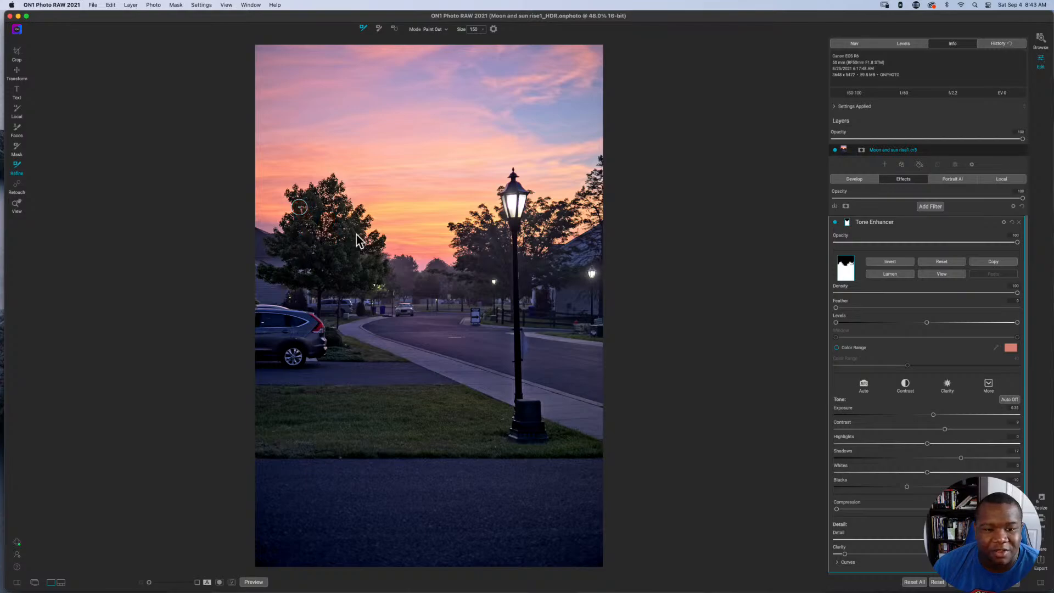
key("super+m")
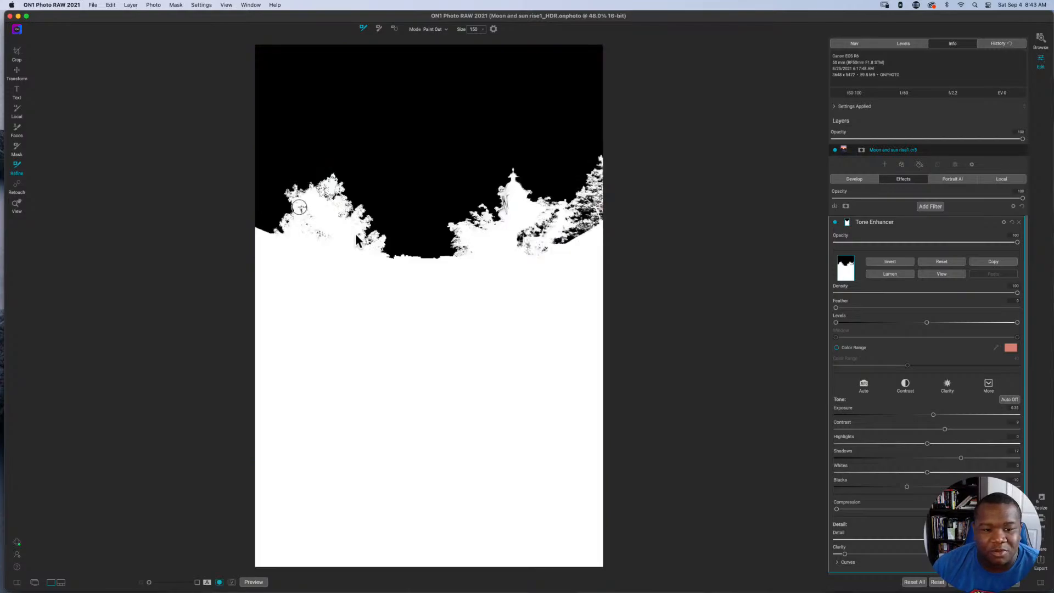
left_click_drag(329, 221, 329, 238)
key("super+m")
Refine the mask in the sky gap between the distant trees at the end of the street, checking the mask view.
left_click_drag(420, 263, 428, 261)
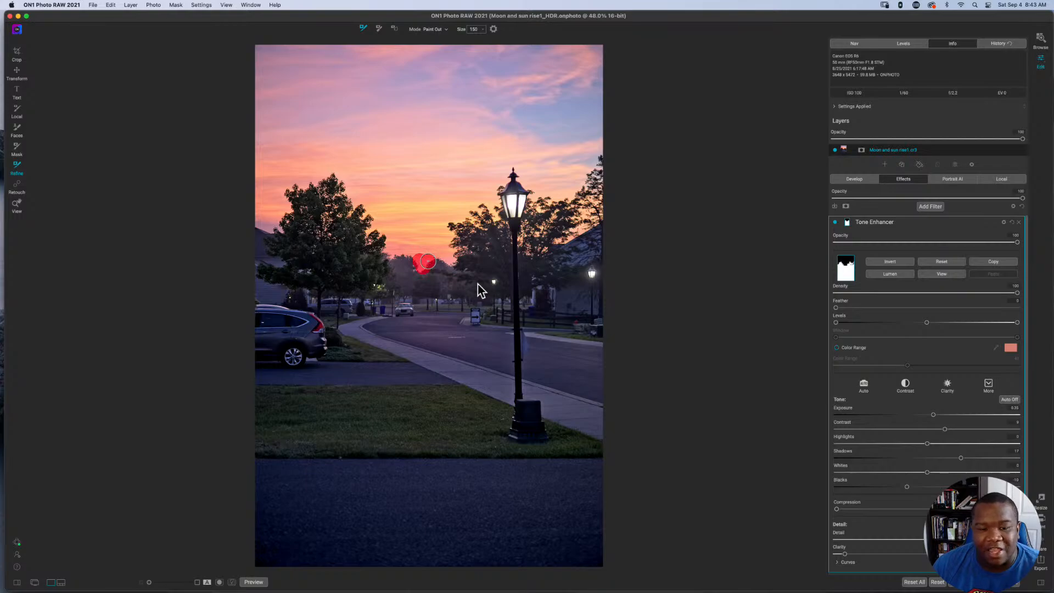
key("super+m")
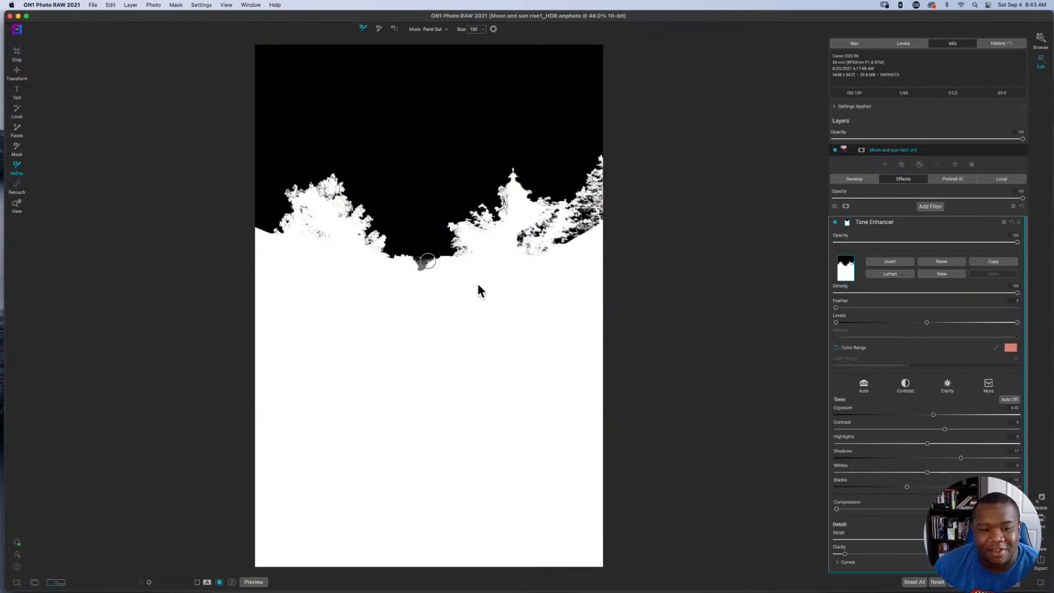
key("super+m")
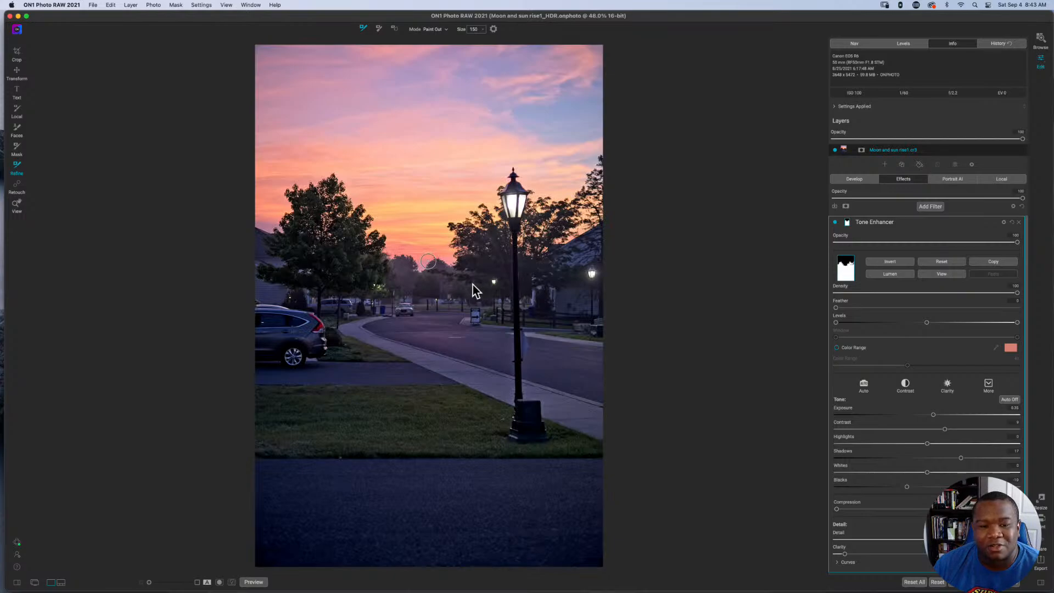
left_click(417, 269)
left_click_drag(417, 268, 423, 264)
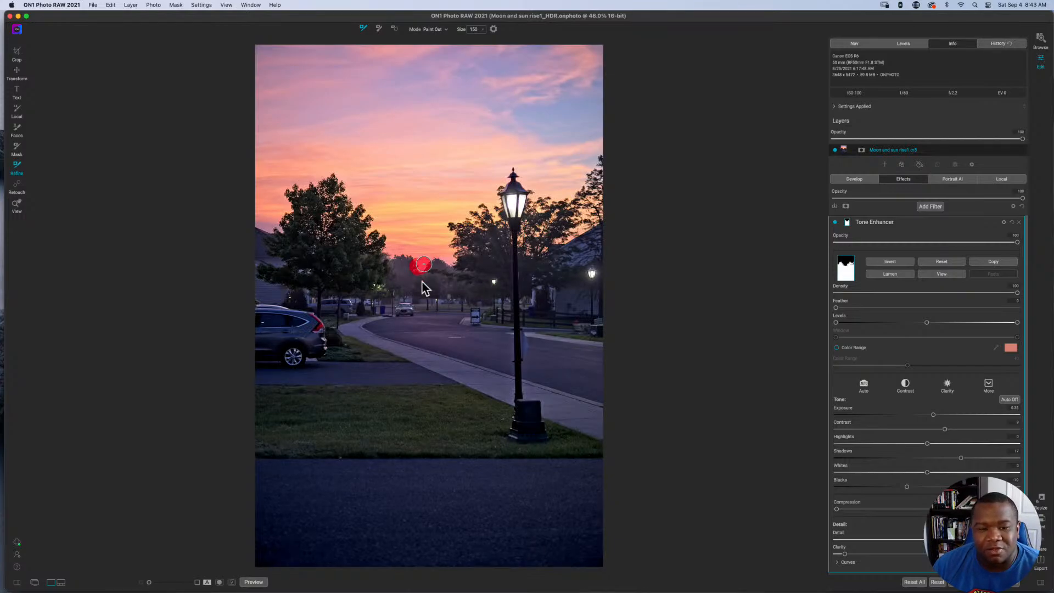
key("m")
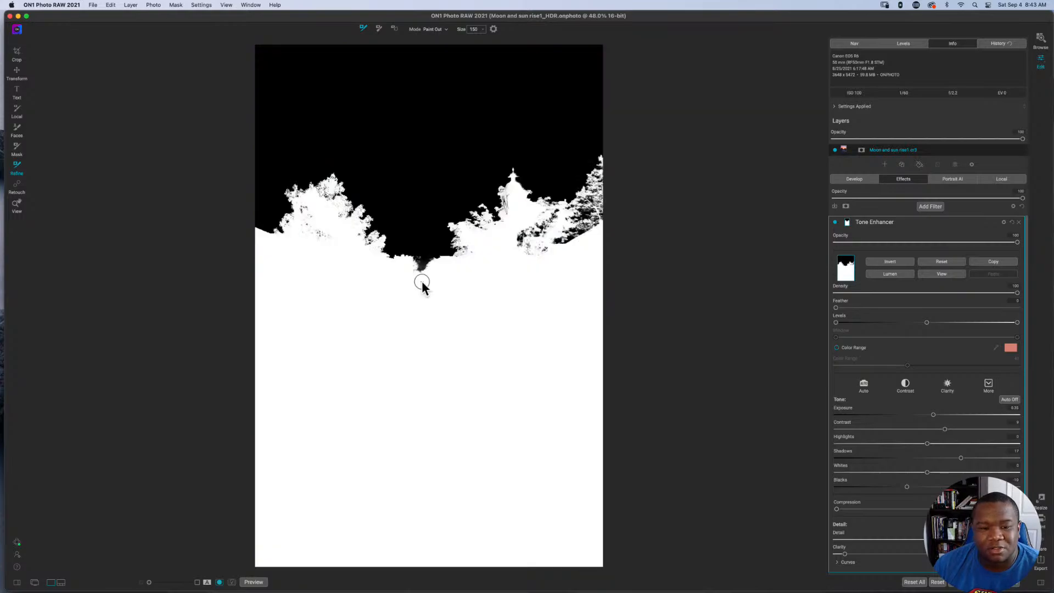
key("m")
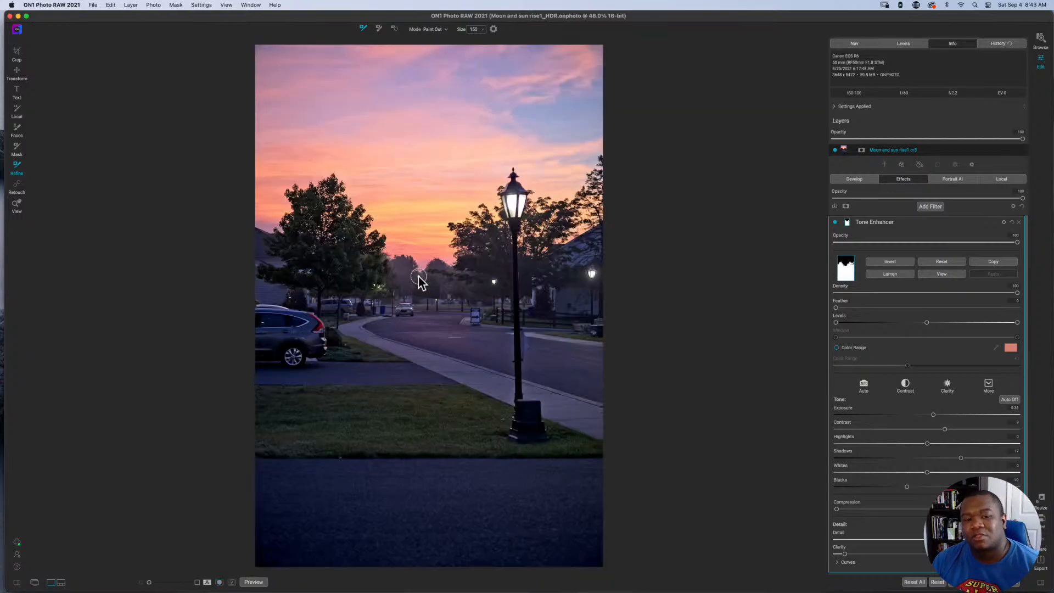
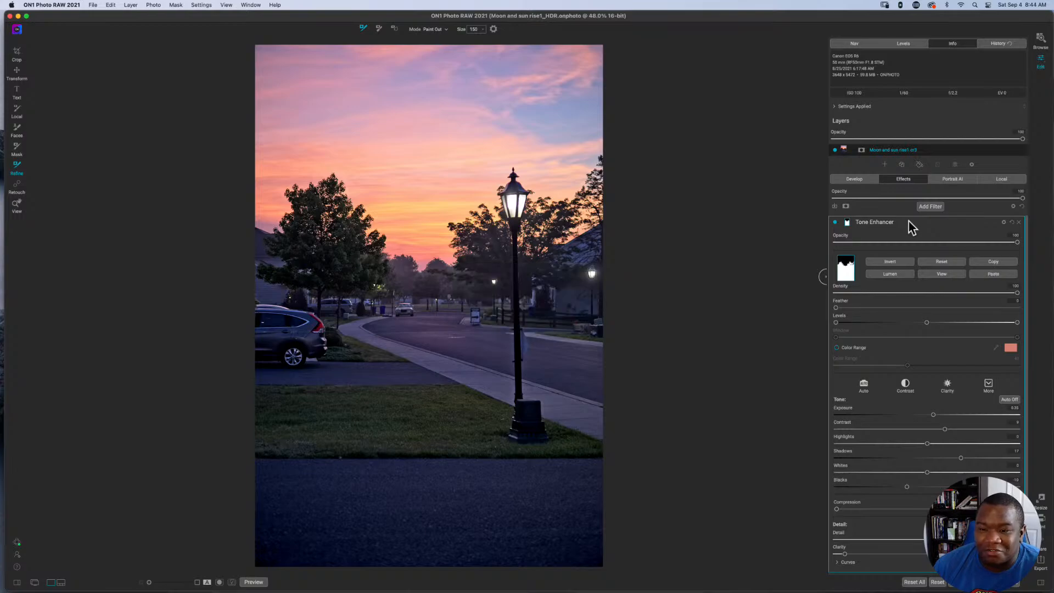
Collapse the Tone Enhancer filter and add a Color Enhancer filter.
left_click(908, 221)
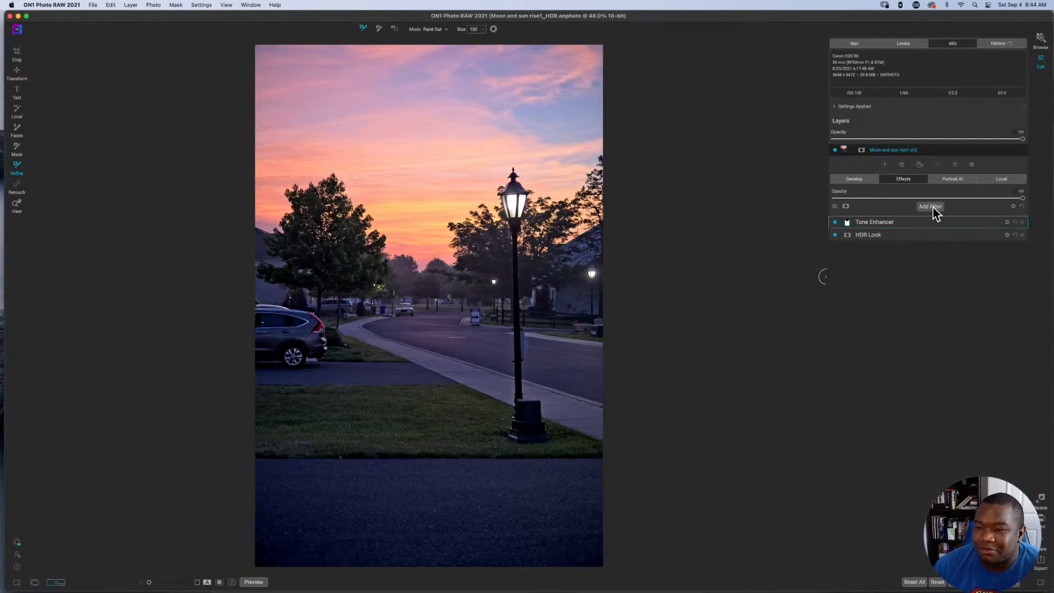
left_click(929, 206)
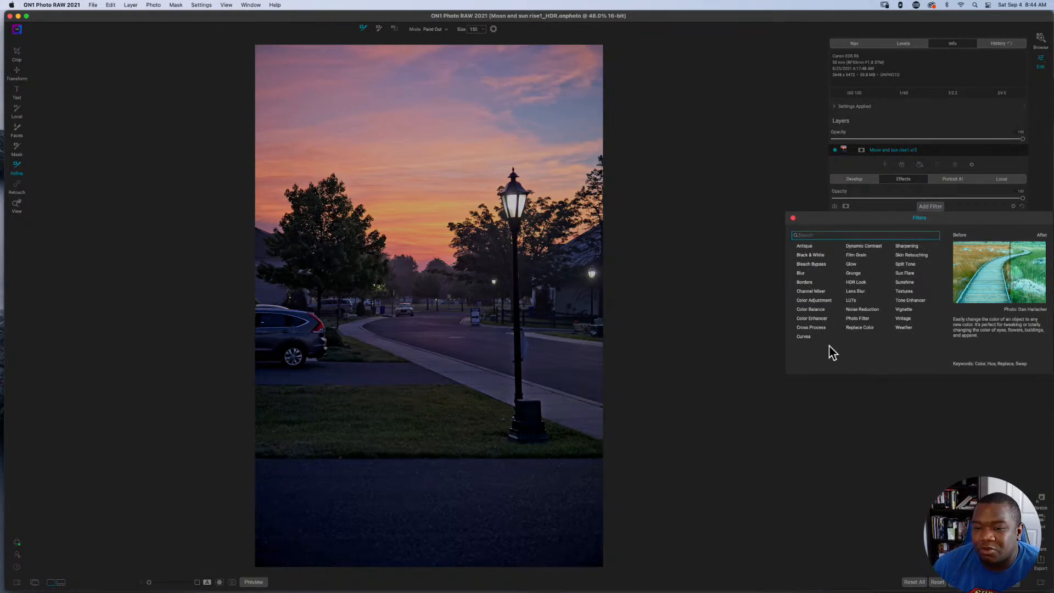
left_click(812, 319)
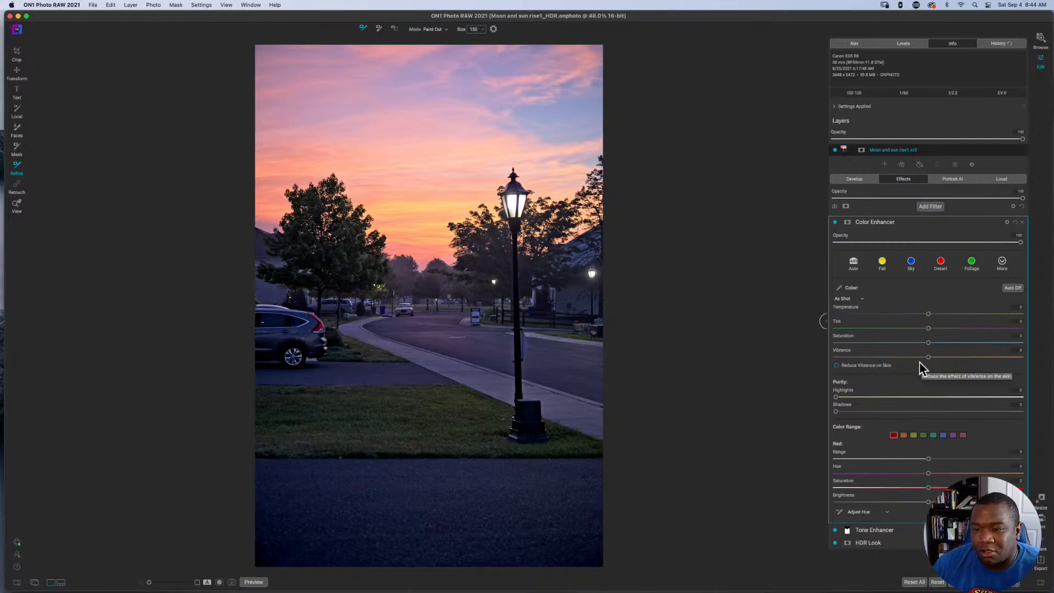
Paste the copied Tone Enhancer mask into the Color Enhancer, invert it to target the sky, and display the mask.
left_click(847, 222)
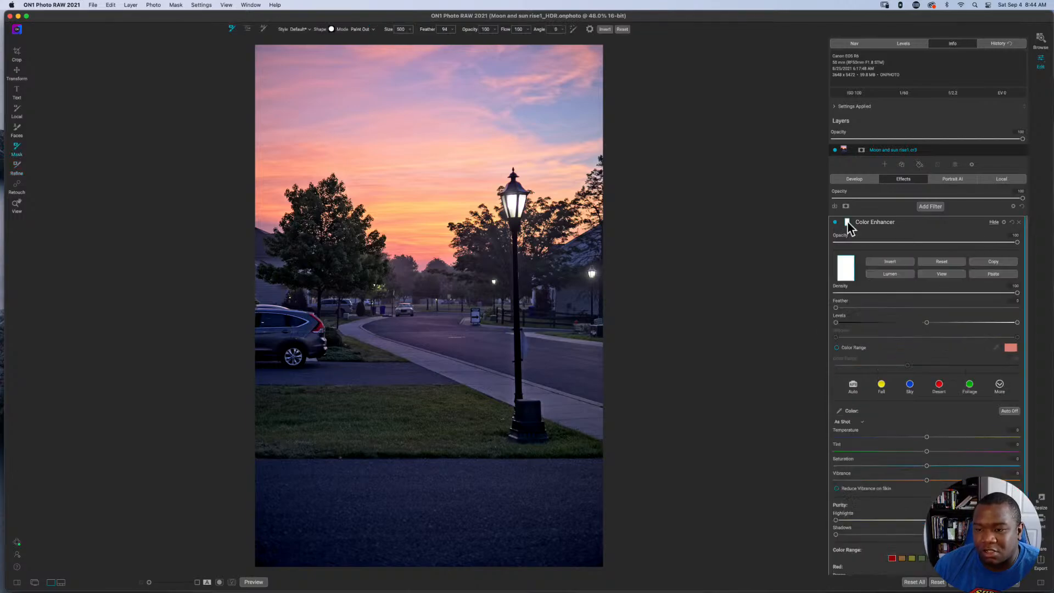
left_click(986, 275)
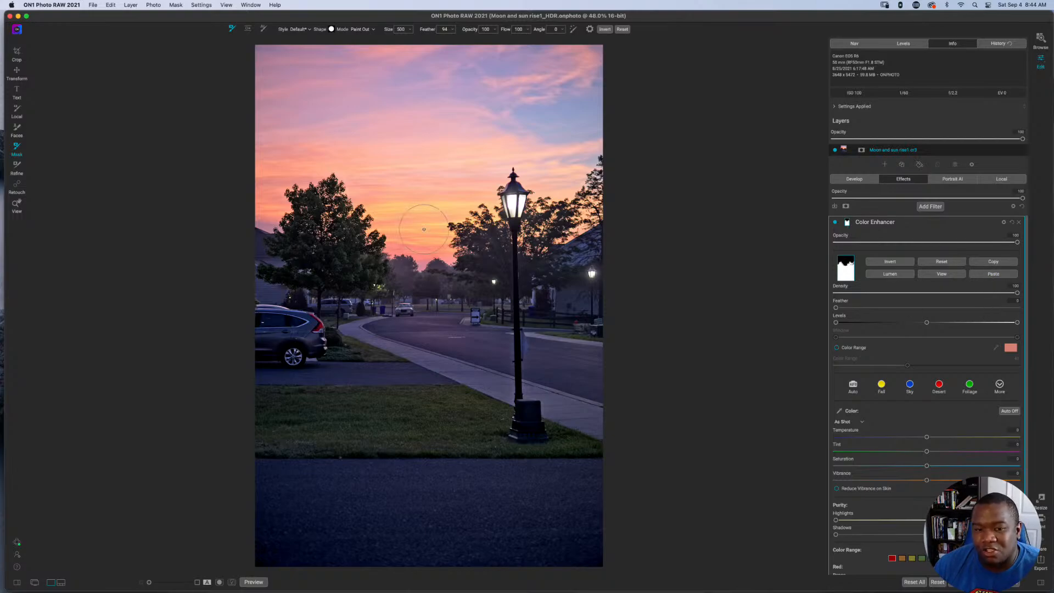
left_click(898, 262)
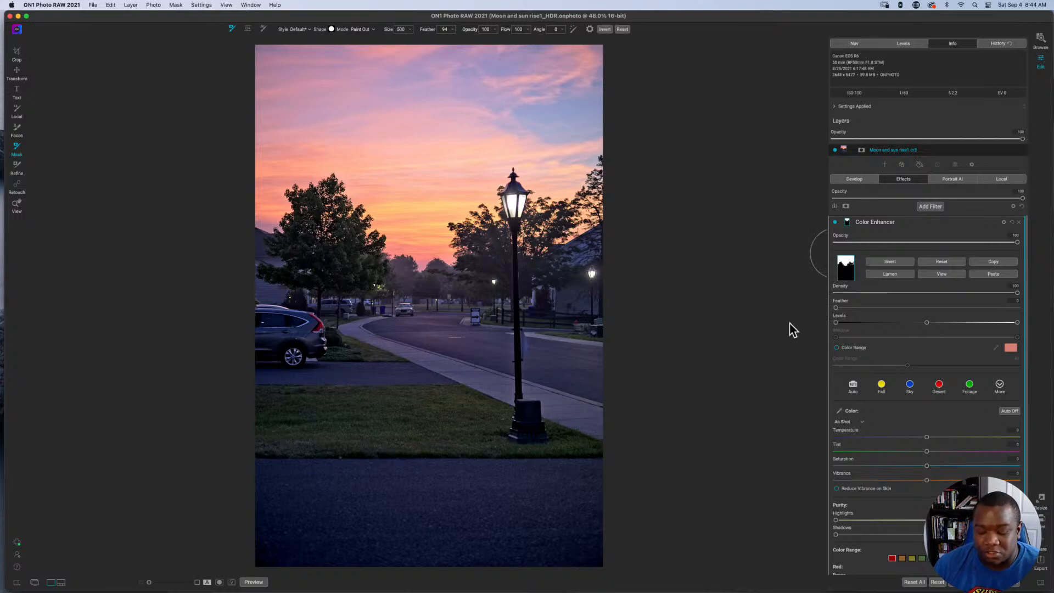
key("super+m")
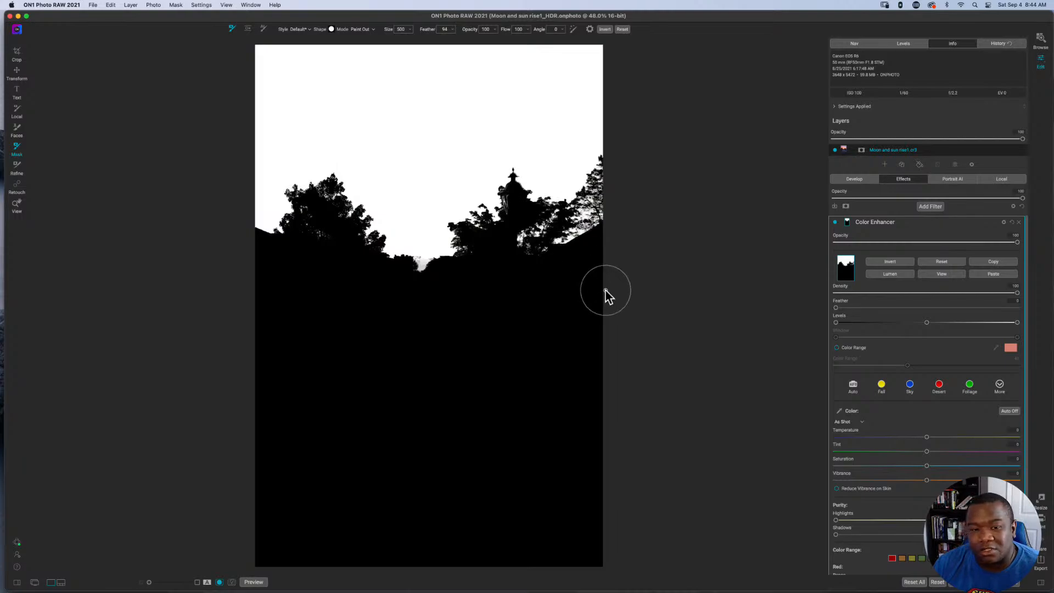
mouse_move(536, 236)
left_mouse_down()
mouse_move(529, 242)
mouse_move(534, 225)
left_mouse_up()
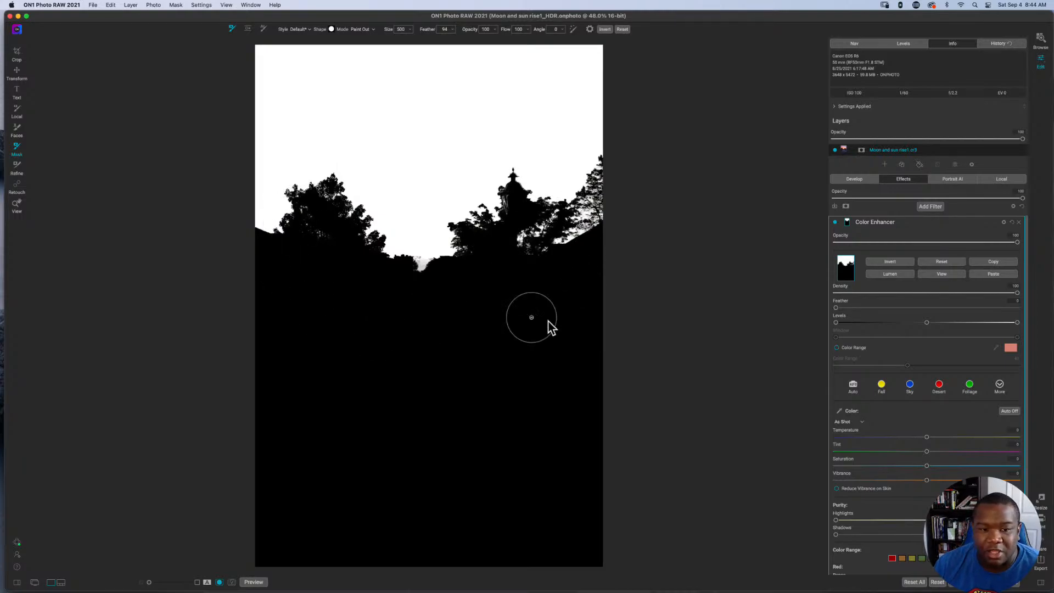
Feather the Color Enhancer's sky mask slightly, check the mask view, and close the mask options.
key("super+m")
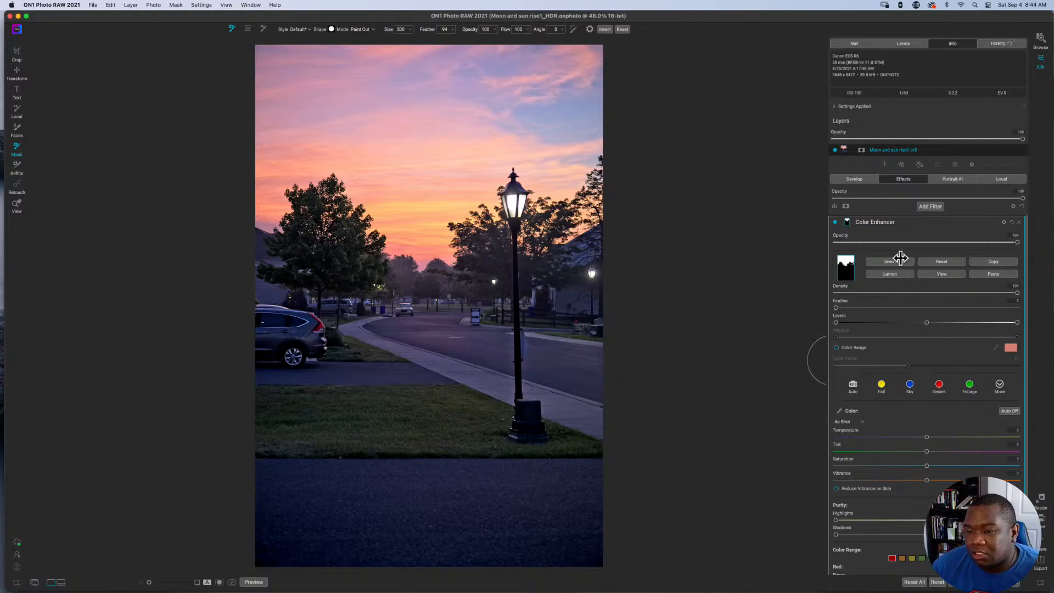
left_click(846, 223)
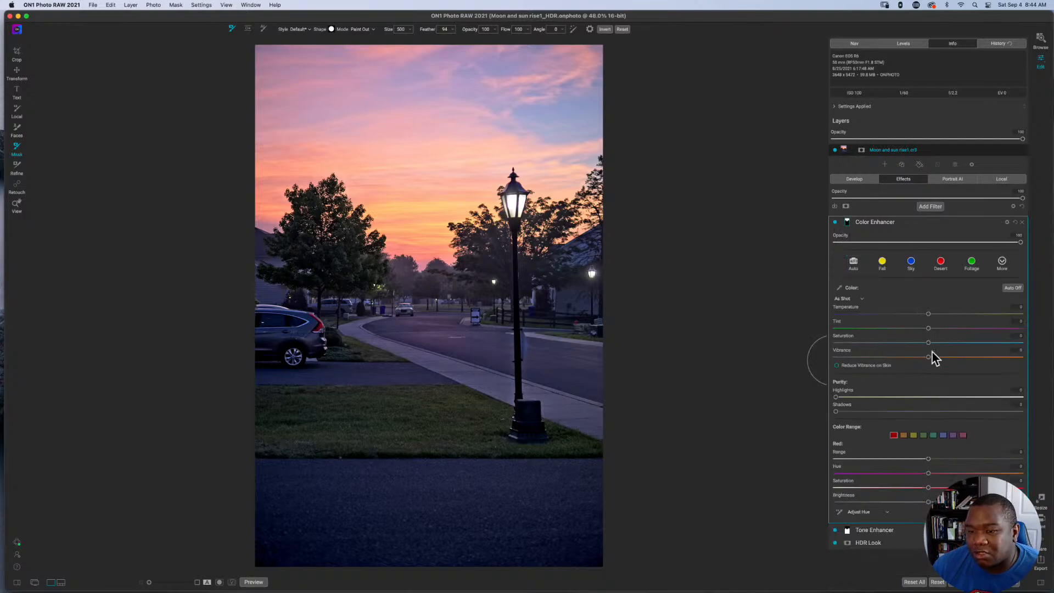
left_click(847, 221)
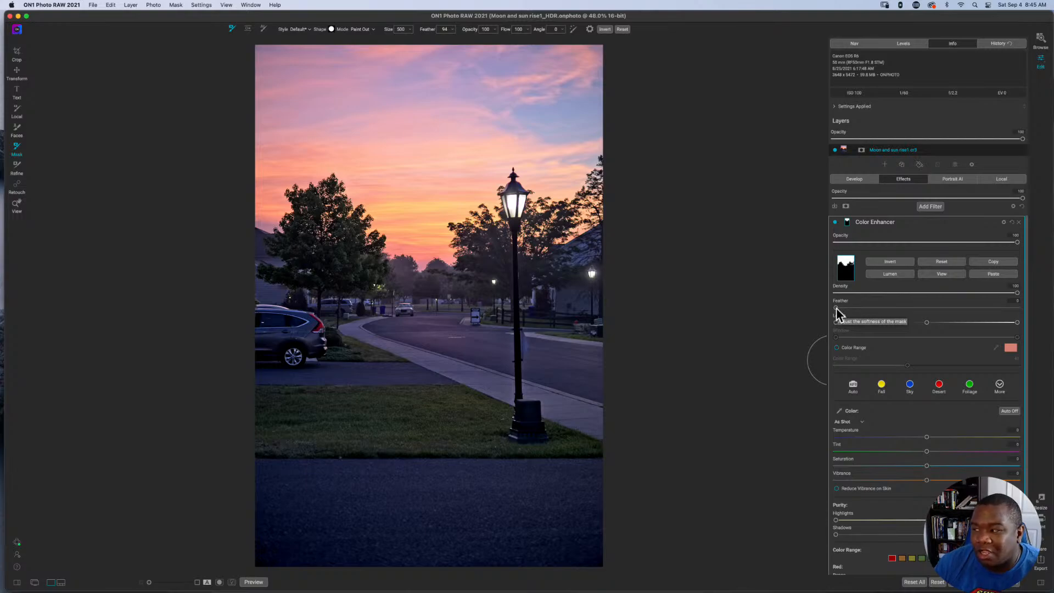
left_click_drag(837, 311, 845, 311)
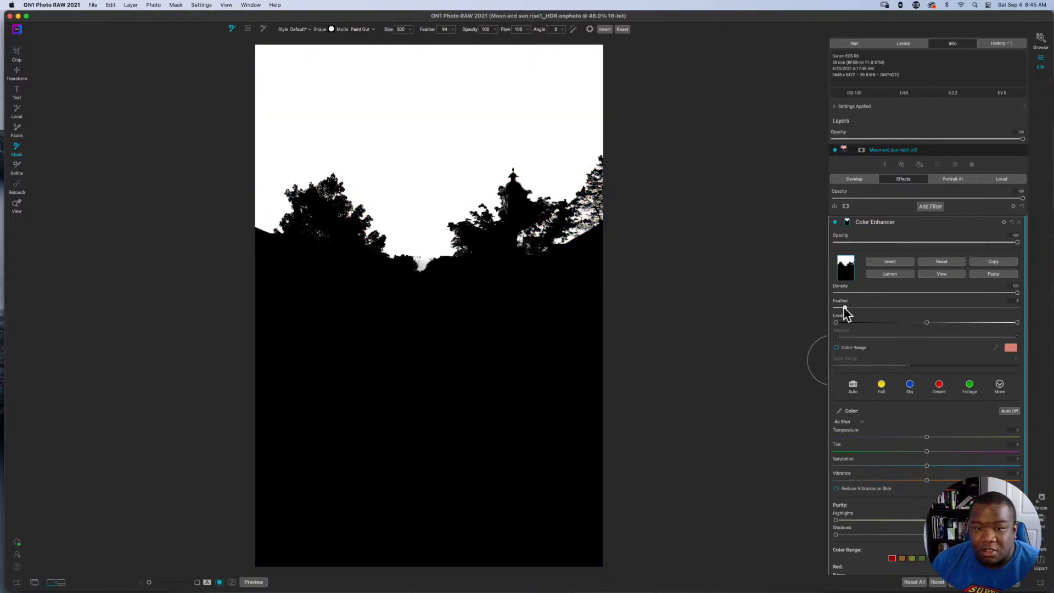
key("o")
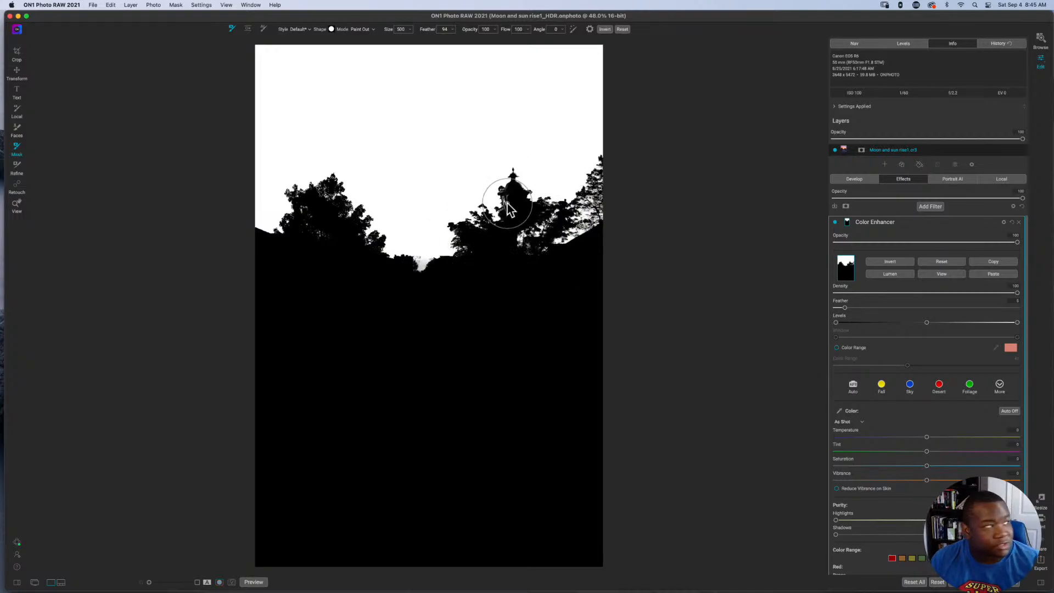
key("o")
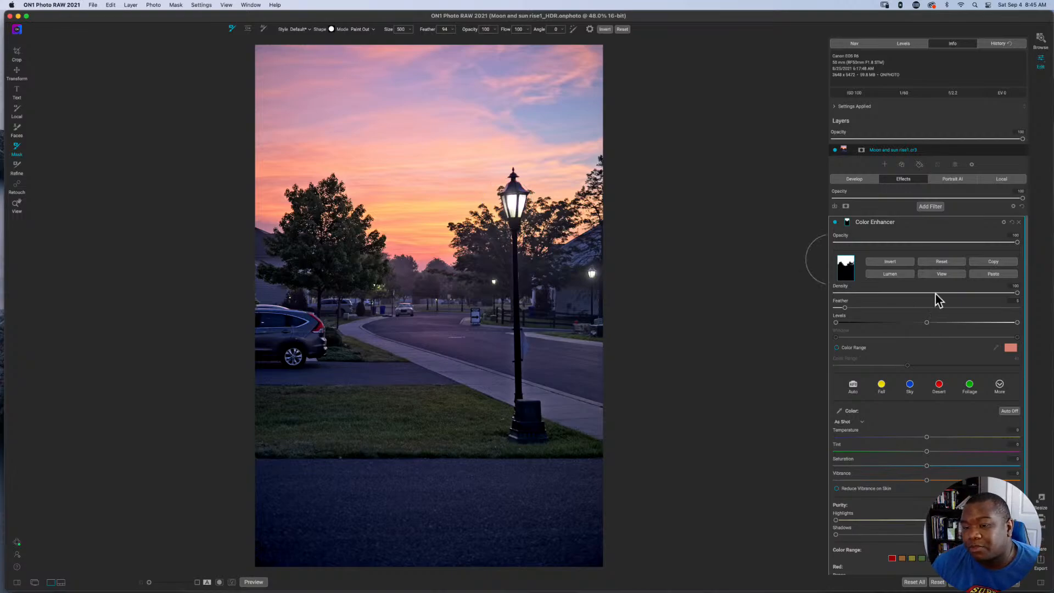
left_click(847, 222)
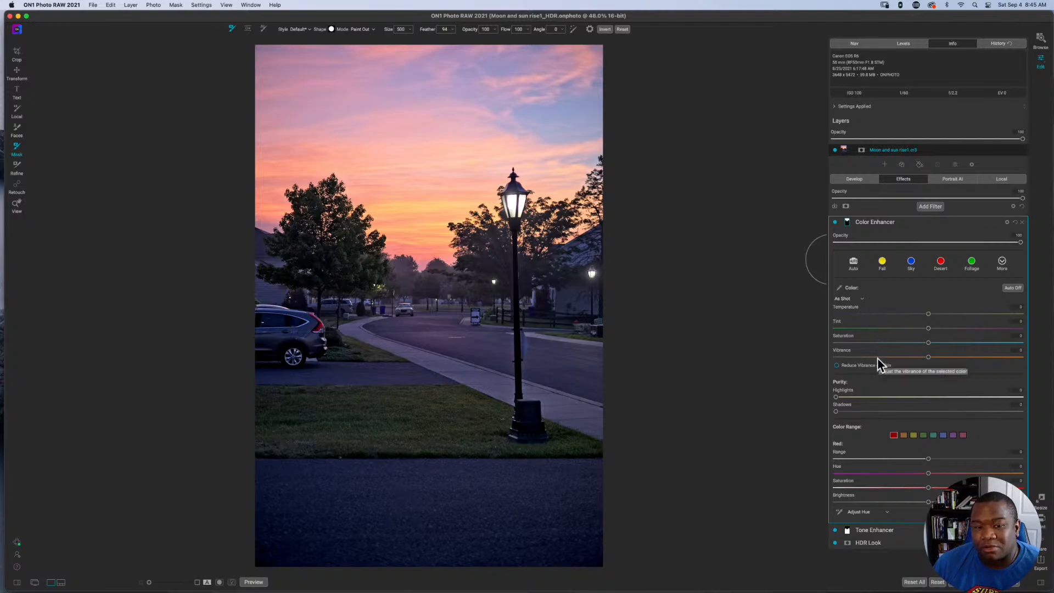
Try a stronger Vibrance on the masked sky and reset it.
left_click_drag(927, 358, 985, 363)
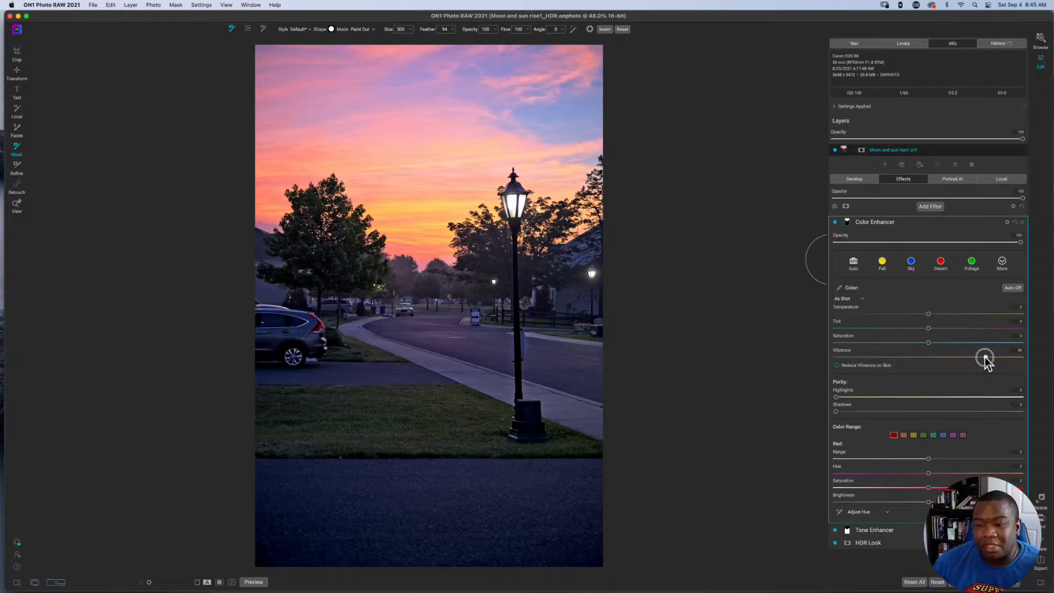
double_click(985, 358)
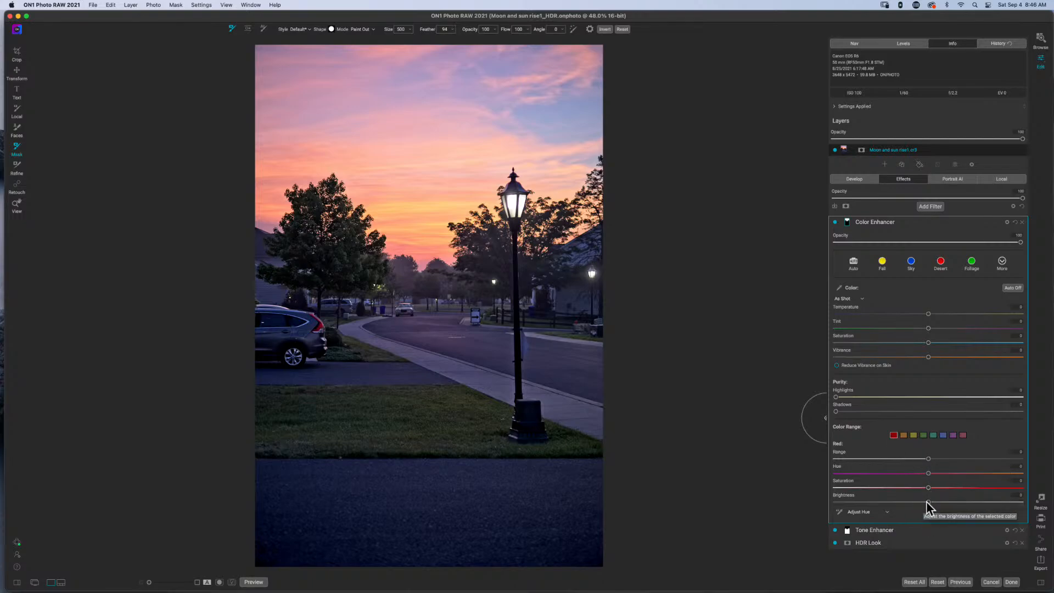
Adjust the sky's red range with raised saturation, lowered brightness, and a slight hue shift toward magenta.
left_click_drag(927, 500, 971, 493)
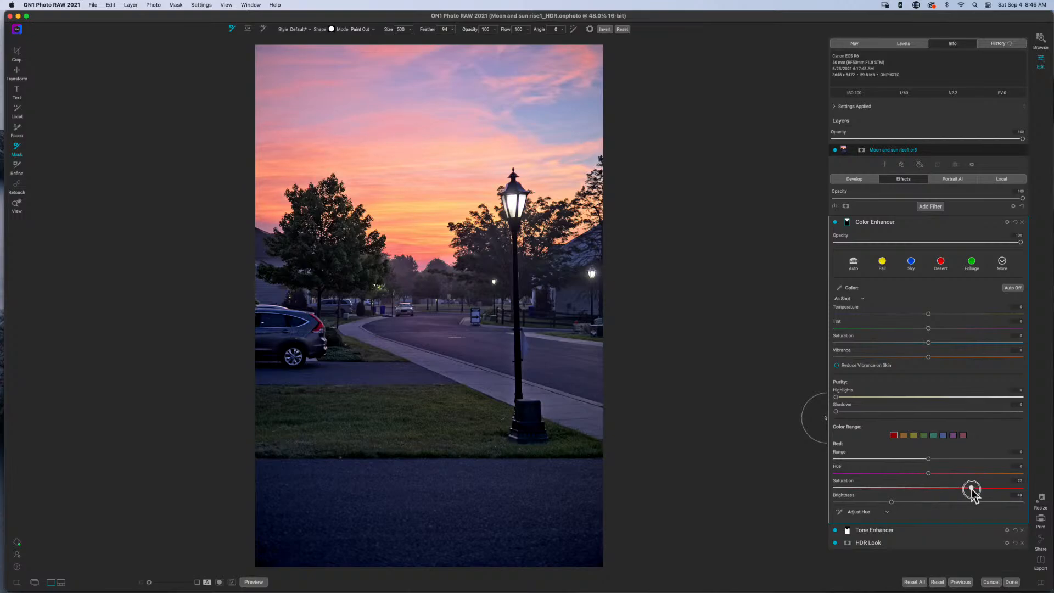
left_click_drag(972, 490, 975, 489)
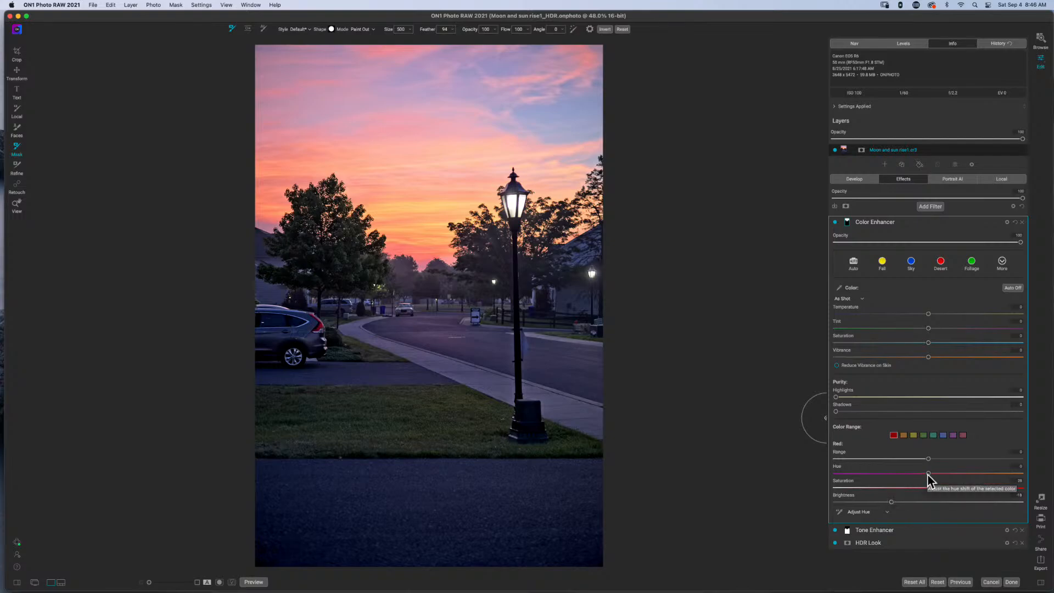
left_click_drag(927, 475, 960, 481)
left_click_drag(958, 475, 879, 501)
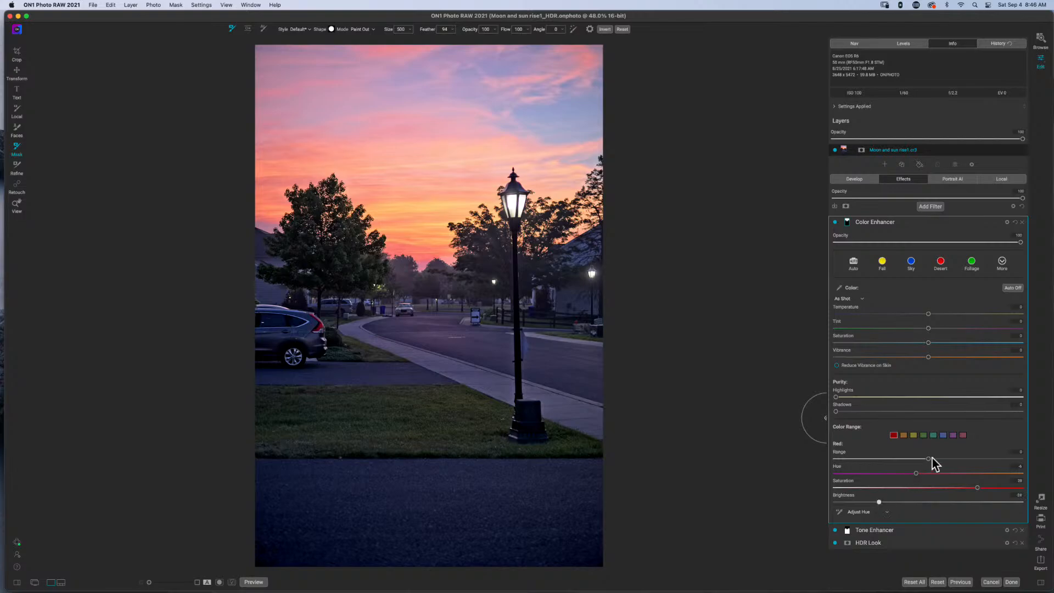
mouse_move(928, 460)
left_mouse_down()
mouse_move(968, 460)
mouse_move(937, 459)
left_mouse_up()
Fine-tune the orange range's brightness, saturation and hue, and set yellow to hue -14 and saturation 9 with slightly lower brightness.
left_click(904, 435)
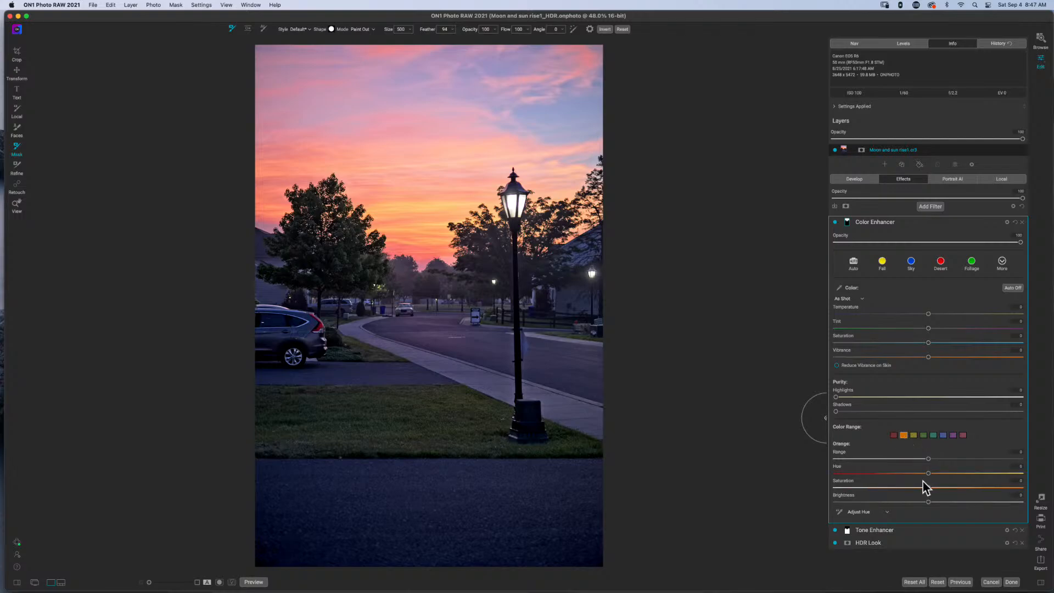
left_click_drag(928, 502, 952, 503)
left_click_drag(930, 492, 961, 496)
mouse_move(927, 475)
left_mouse_down()
mouse_move(874, 477)
mouse_move(947, 477)
mouse_move(930, 458)
mouse_move(961, 459)
mouse_move(849, 459)
mouse_move(926, 458)
left_mouse_up()
left_click(913, 435)
left_click_drag(927, 474, 911, 506)
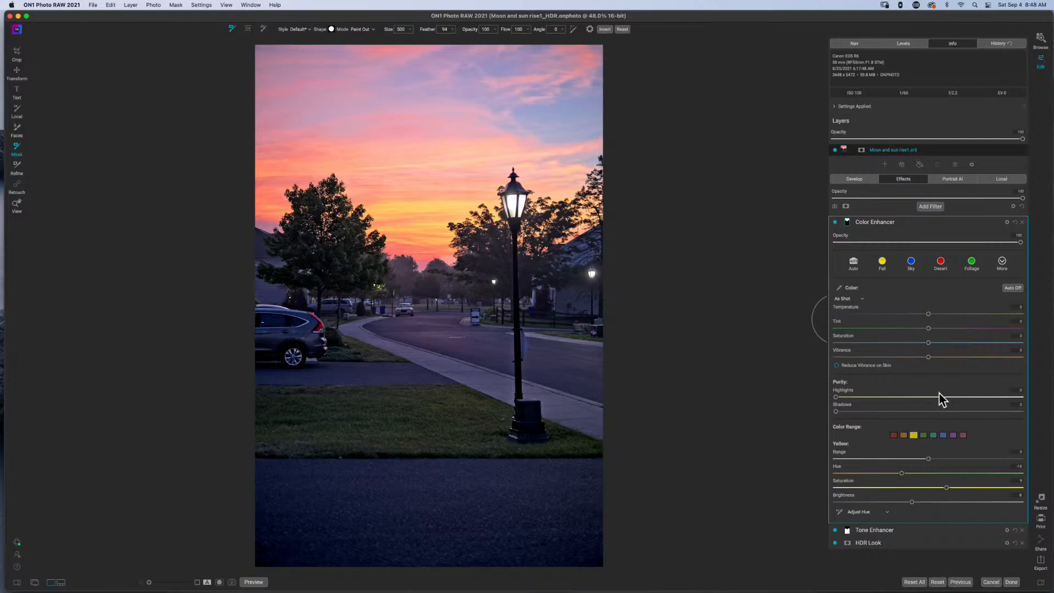
Darken and saturate the sky's blue and aqua ranges, shifting the blue hue toward cyan and the aqua hue toward blue.
left_click(941, 435)
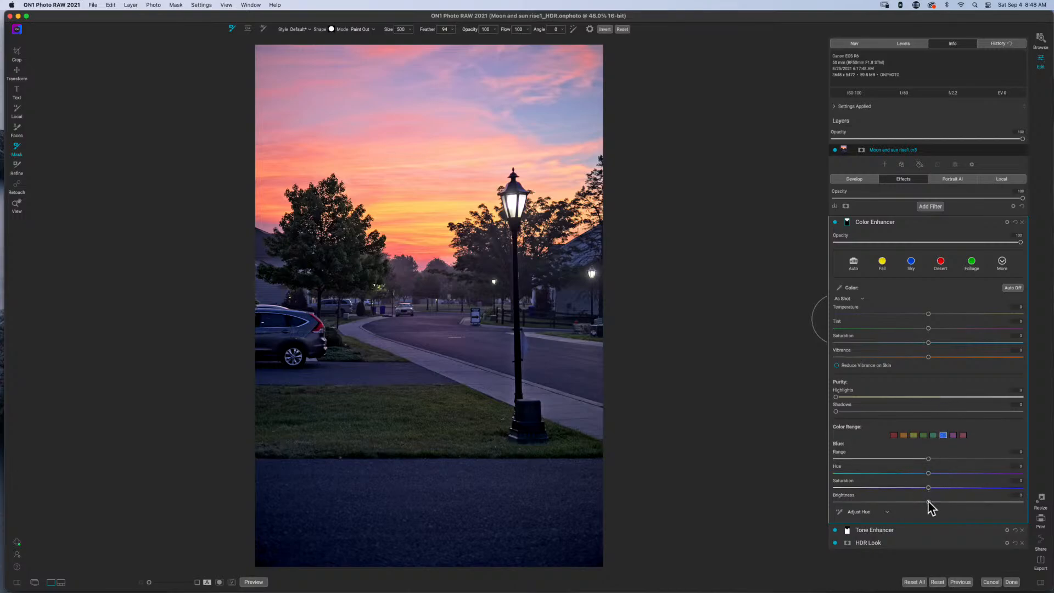
left_click_drag(928, 502, 891, 479)
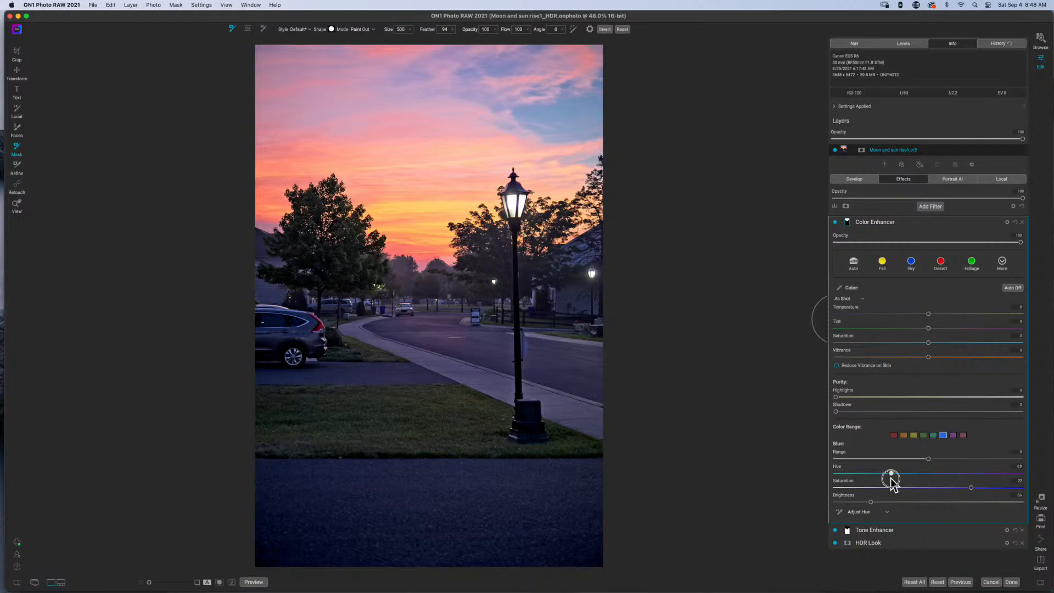
left_click(933, 435)
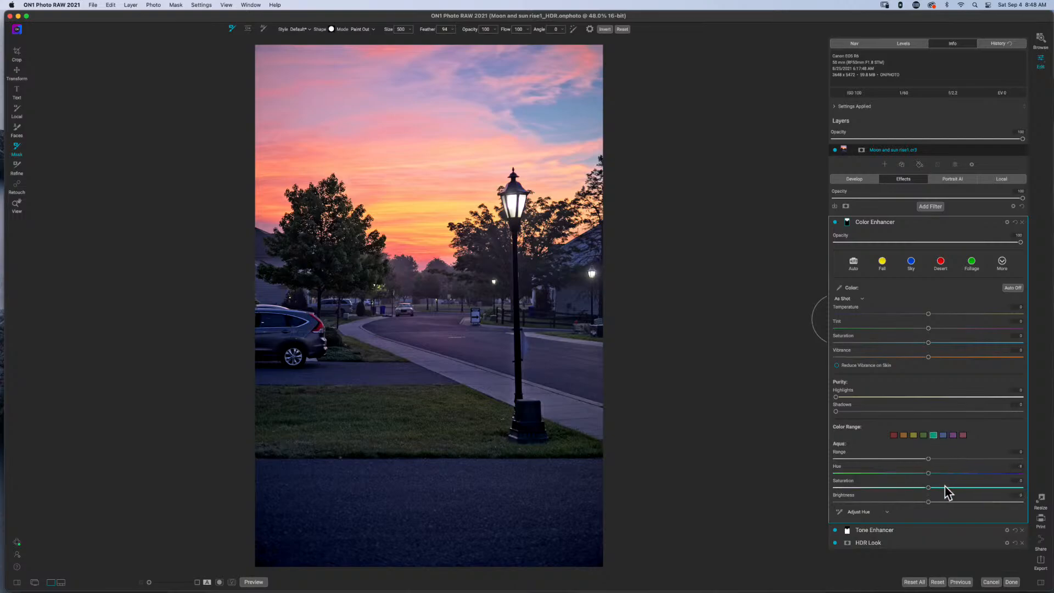
left_click_drag(927, 473, 987, 475)
left_click_drag(927, 491, 877, 503)
Compare the image with and without the Color Enhancer, and set its overall Vibrance and Saturation to 7.
left_click(834, 221)
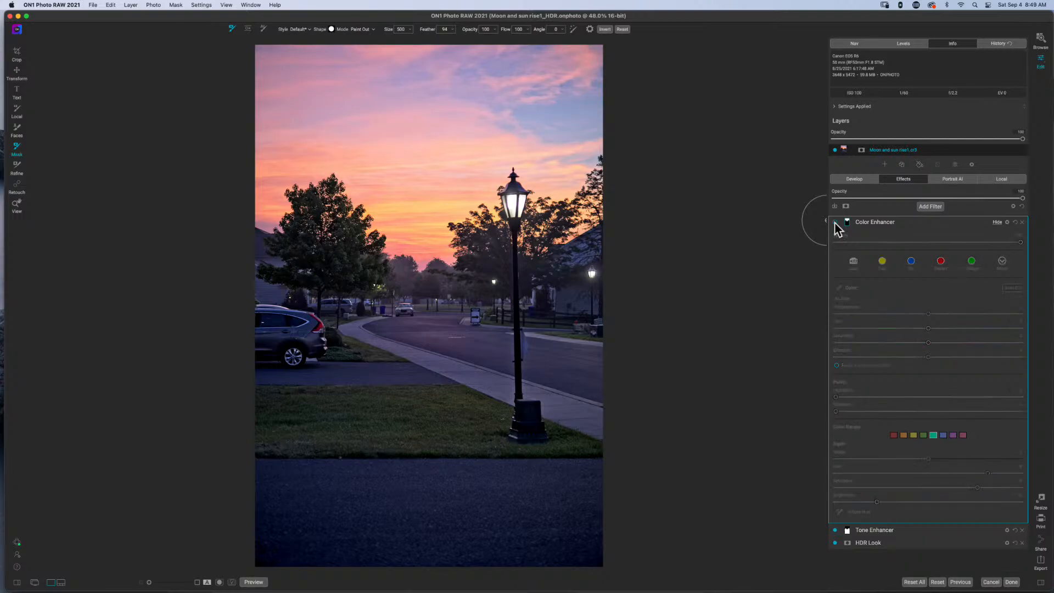
left_click(835, 221)
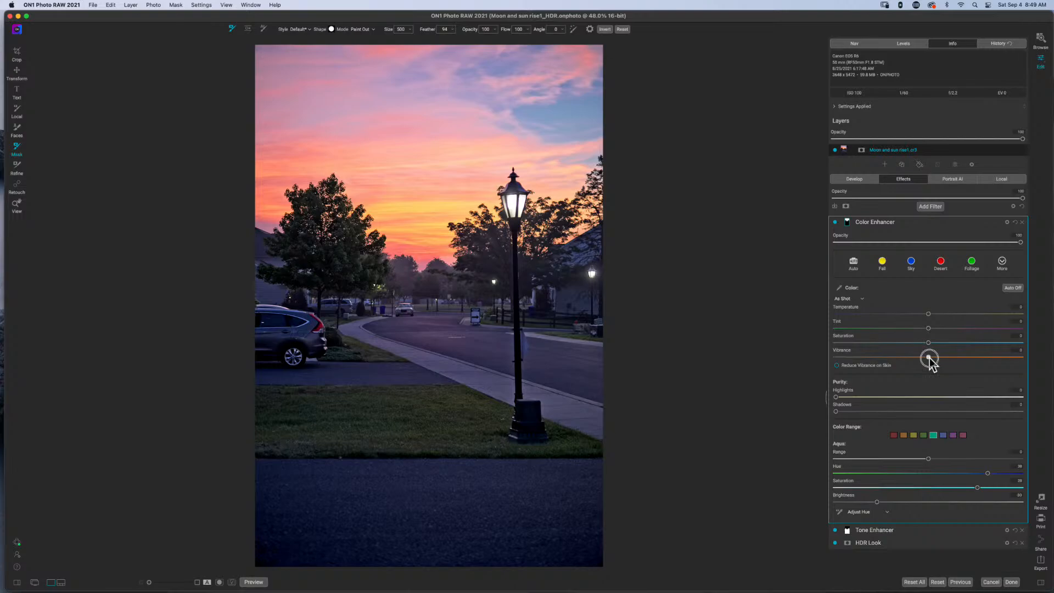
mouse_move(927, 357)
left_mouse_down()
mouse_move(960, 358)
mouse_move(901, 357)
mouse_move(943, 357)
left_mouse_up()
mouse_move(928, 343)
left_mouse_down()
mouse_move(986, 344)
mouse_move(942, 344)
left_mouse_up()
Refine the Color Enhancer mask along the distant treetops and sky gap at 200% zoom in Paint In mode, and display the mask.
key("super+equal")
key("super+equal")
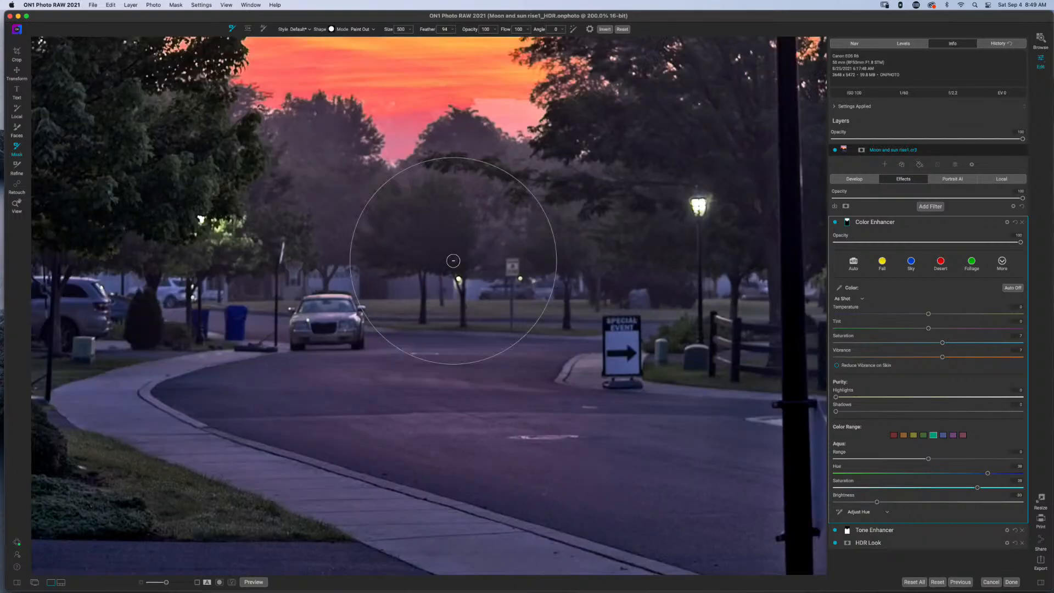
left_click_drag(484, 173, 400, 425)
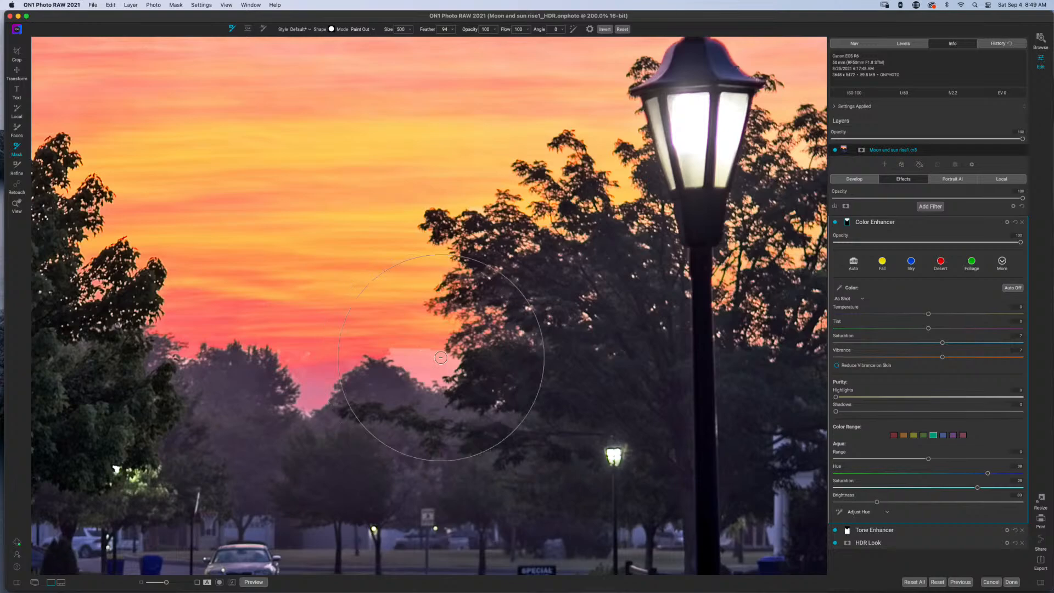
left_click(847, 222)
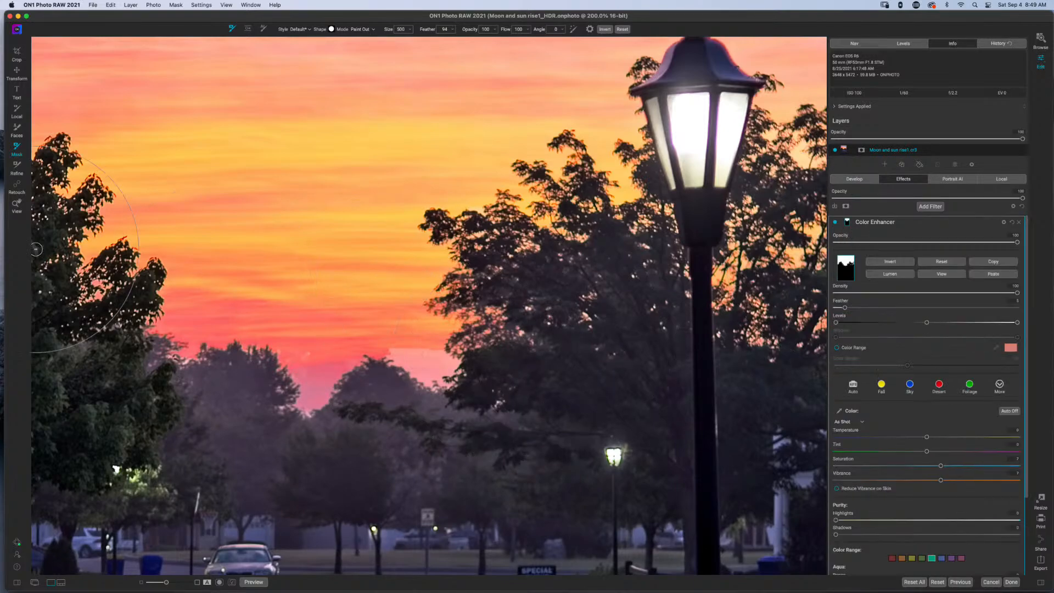
left_click(17, 165)
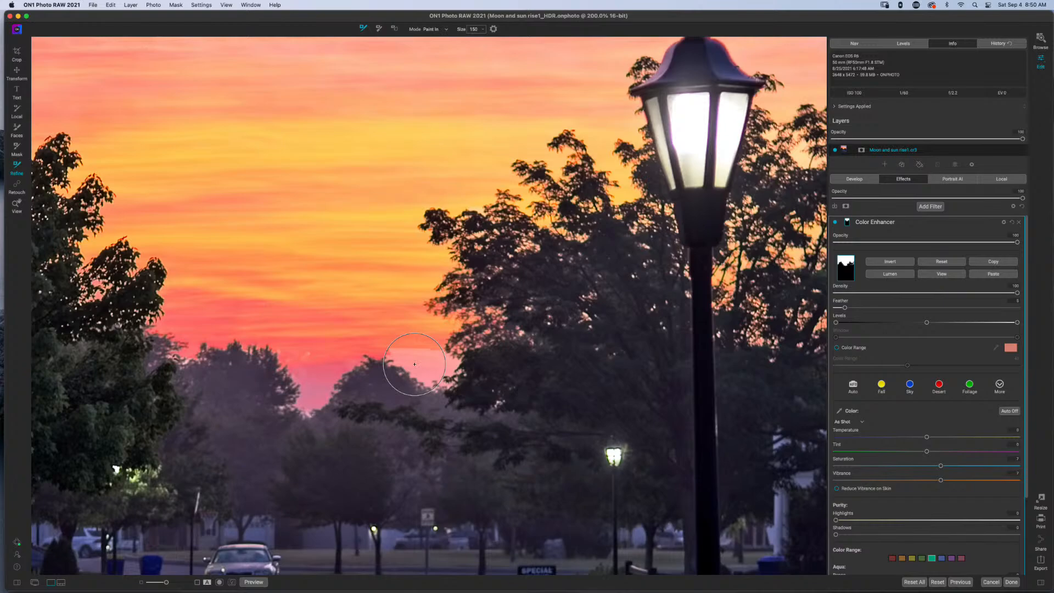
left_click_drag(405, 363, 442, 365)
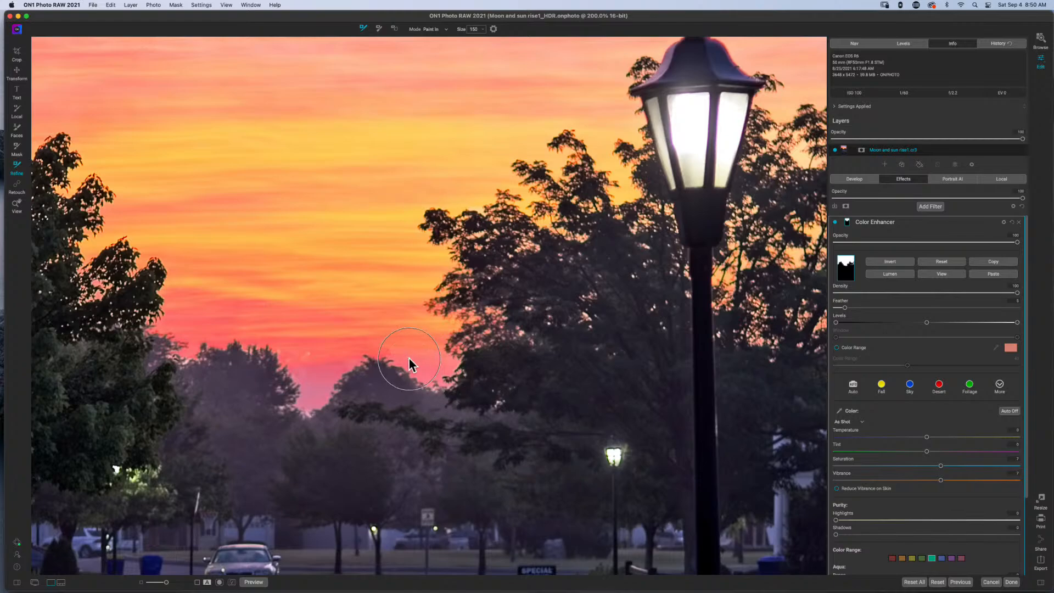
mouse_move(409, 360)
left_mouse_down()
mouse_move(439, 351)
mouse_move(436, 363)
left_mouse_up()
mouse_move(322, 376)
left_mouse_down()
mouse_move(310, 394)
mouse_move(278, 351)
mouse_move(351, 361)
left_mouse_up()
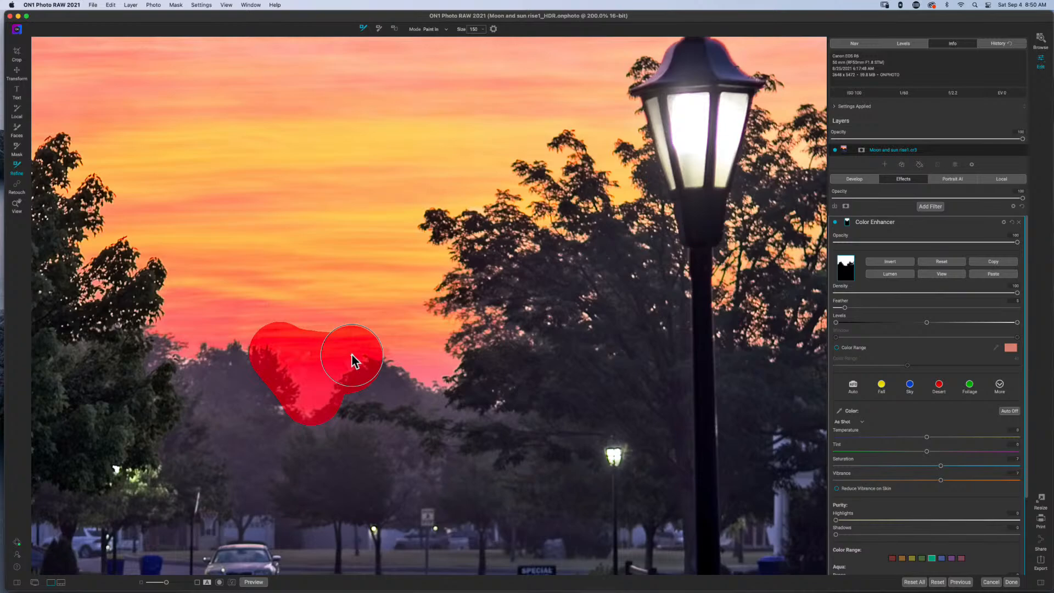
key("super+m")
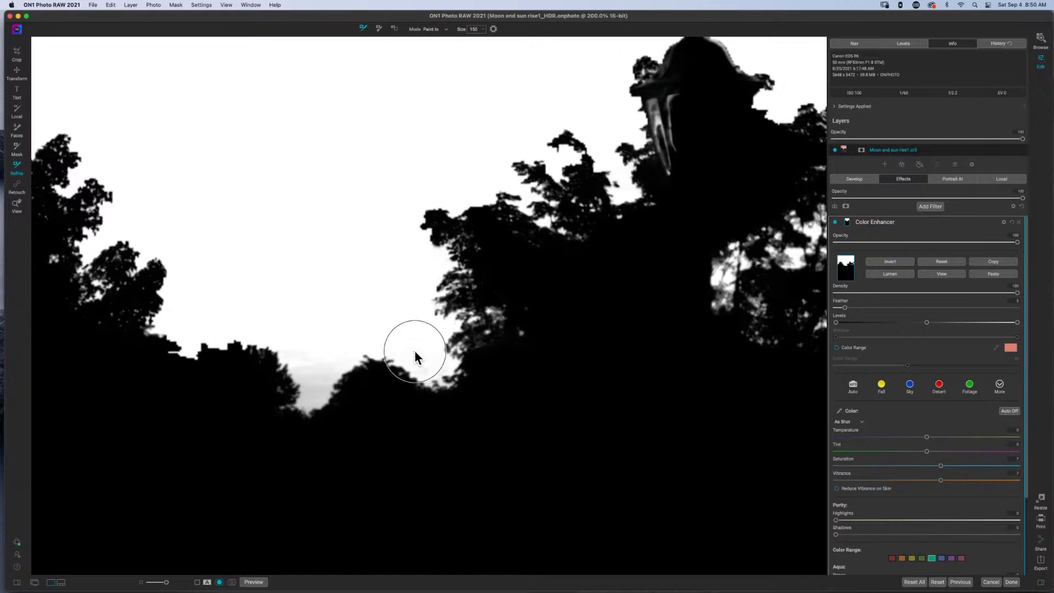
Paint the grey sky gap between the distant trees into the mask with a size 80 brush in Paint In mode, feather 100.
left_click(15, 147)
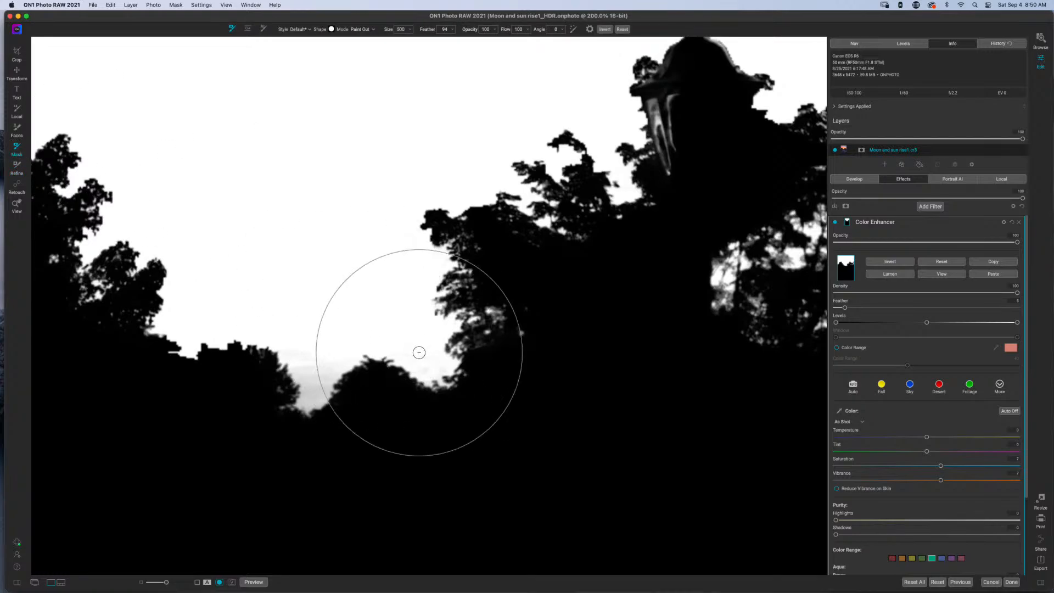
key("bracketleft")
key("bracketleft")
key("bracketleft")
key("bracketleft")
key("bracketleft")
key("bracketleft")
key("bracketleft")
key("bracketleft")
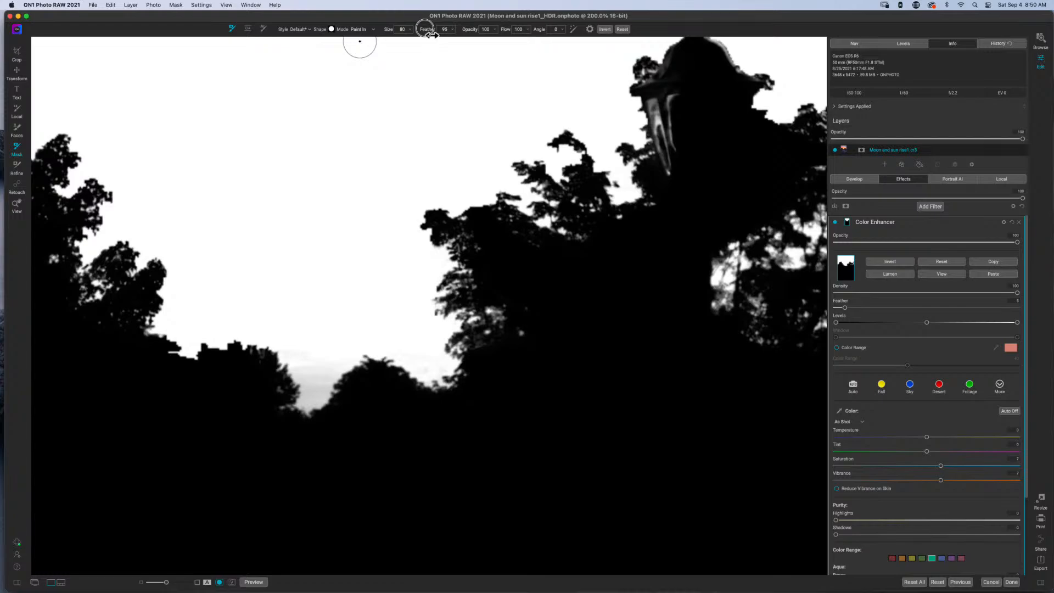
left_click_drag(424, 28, 472, 43)
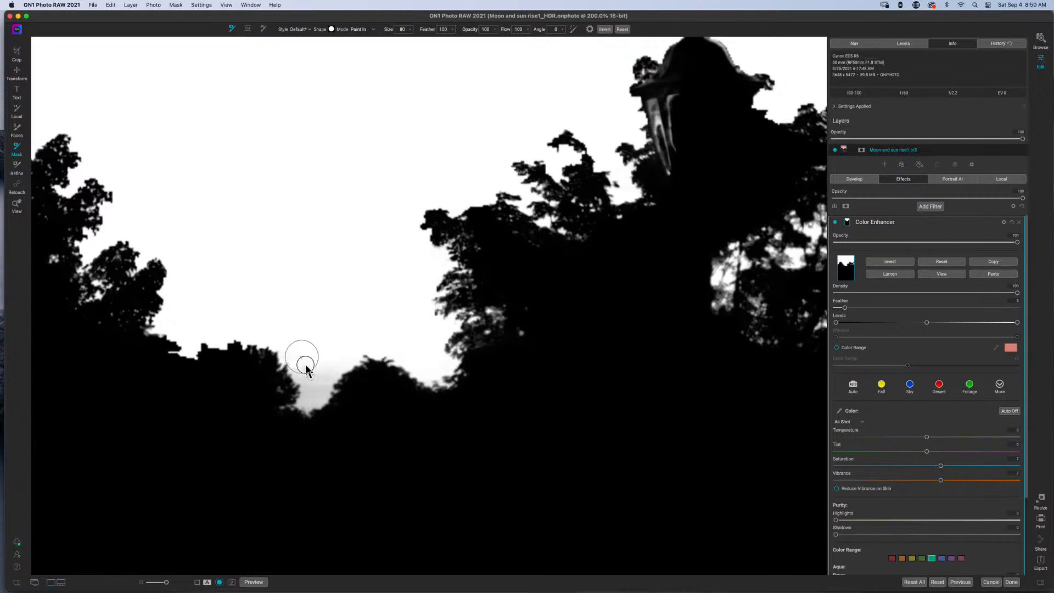
mouse_move(306, 368)
left_mouse_down()
mouse_move(333, 354)
mouse_move(314, 388)
mouse_move(342, 355)
mouse_move(314, 366)
mouse_move(291, 343)
mouse_move(313, 400)
left_mouse_up()
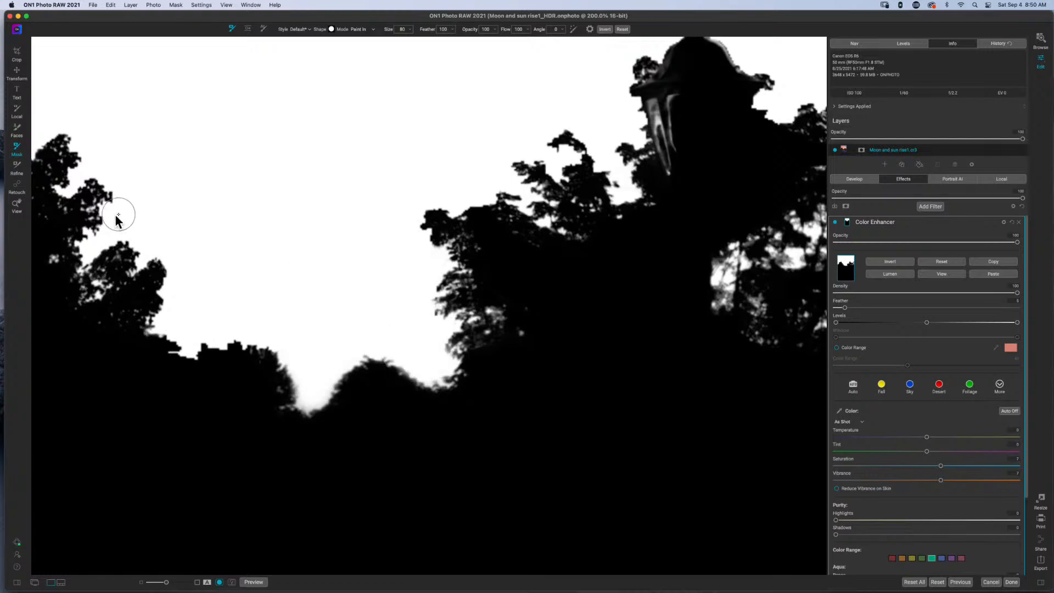
Refine the mask edges along the distant treetops with a size 70 Refine brush in Auto mode.
left_click(17, 165)
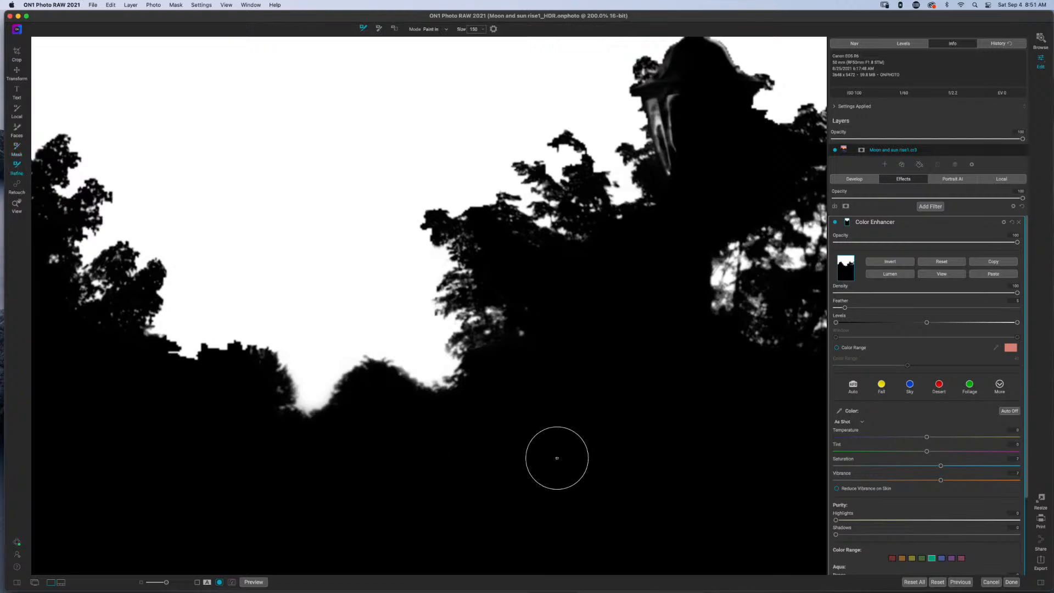
key("x")
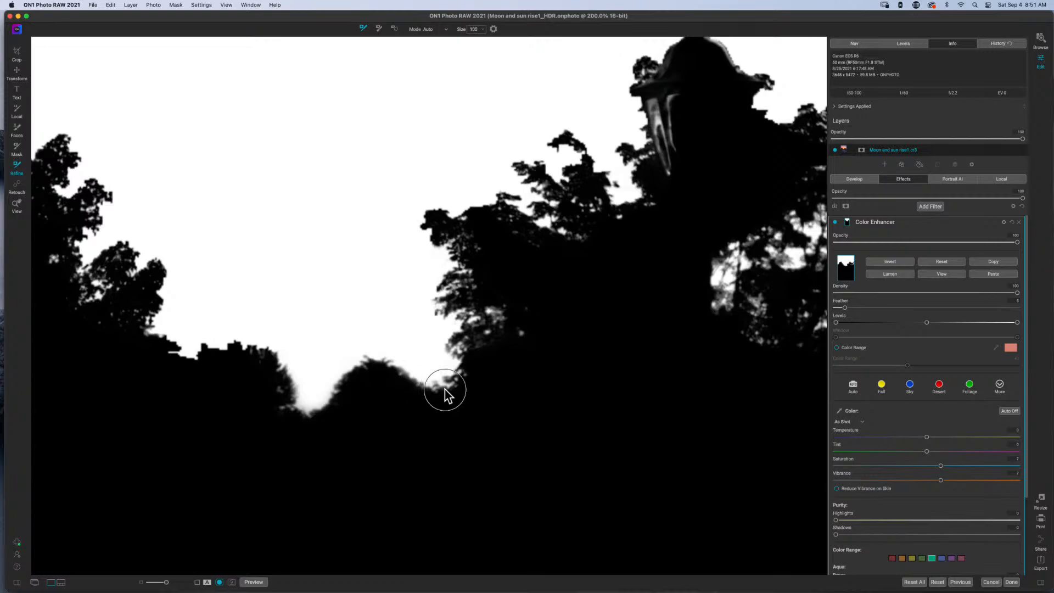
key("bracketleft")
key("bracketleft")
key("bracketleft")
key("bracketleft")
key("bracketleft")
key("bracketleft")
key("bracketleft")
key("bracketleft")
left_click(449, 383)
mouse_move(449, 384)
left_mouse_down()
mouse_move(377, 362)
mouse_move(308, 409)
mouse_move(283, 381)
left_mouse_up()
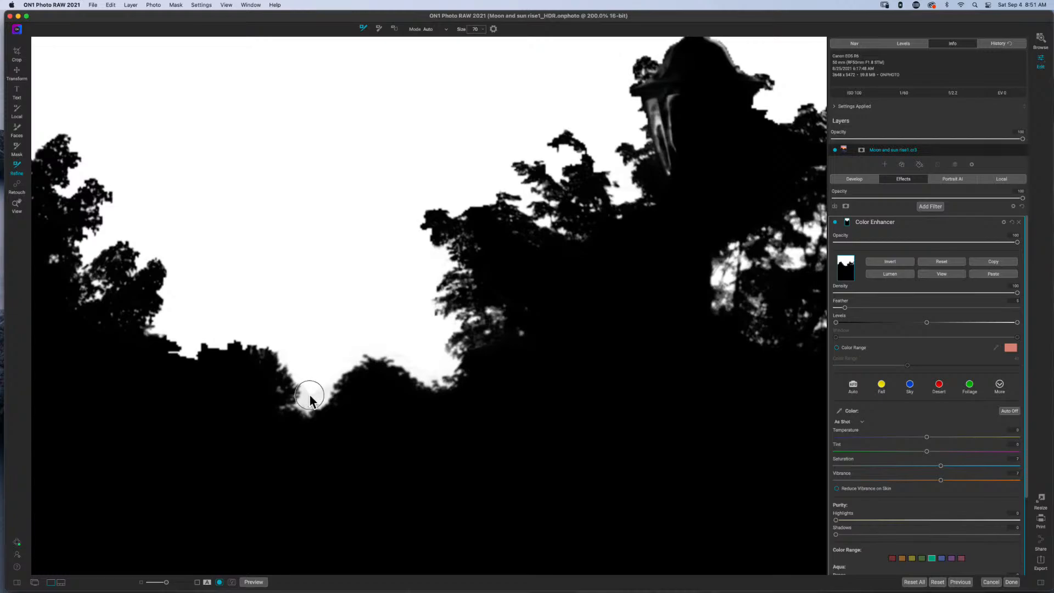
Refine the sky gap and the edge beside the large tree in Paint In mode, and hide the mask view.
key("alt")
left_click(307, 382)
mouse_move(307, 381)
left_mouse_down()
mouse_move(319, 387)
mouse_move(309, 402)
mouse_move(302, 391)
left_mouse_up()
mouse_move(432, 379)
left_mouse_down()
mouse_move(407, 362)
mouse_move(422, 375)
mouse_move(453, 357)
left_mouse_up()
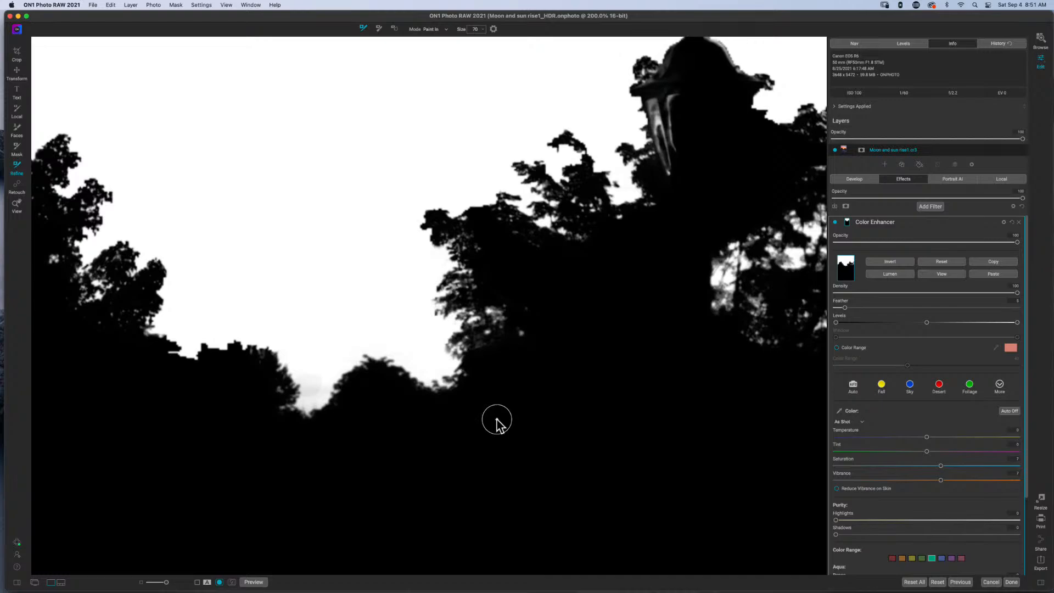
key("o")
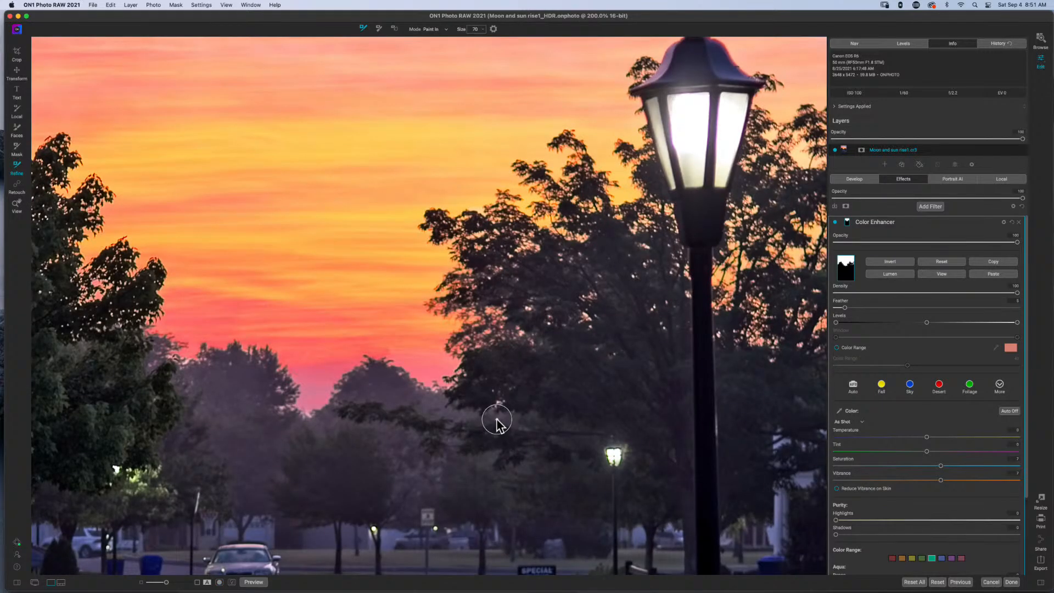
Fit the photo in view and compare the sky with and without the Color Enhancer effect.
key("super+0")
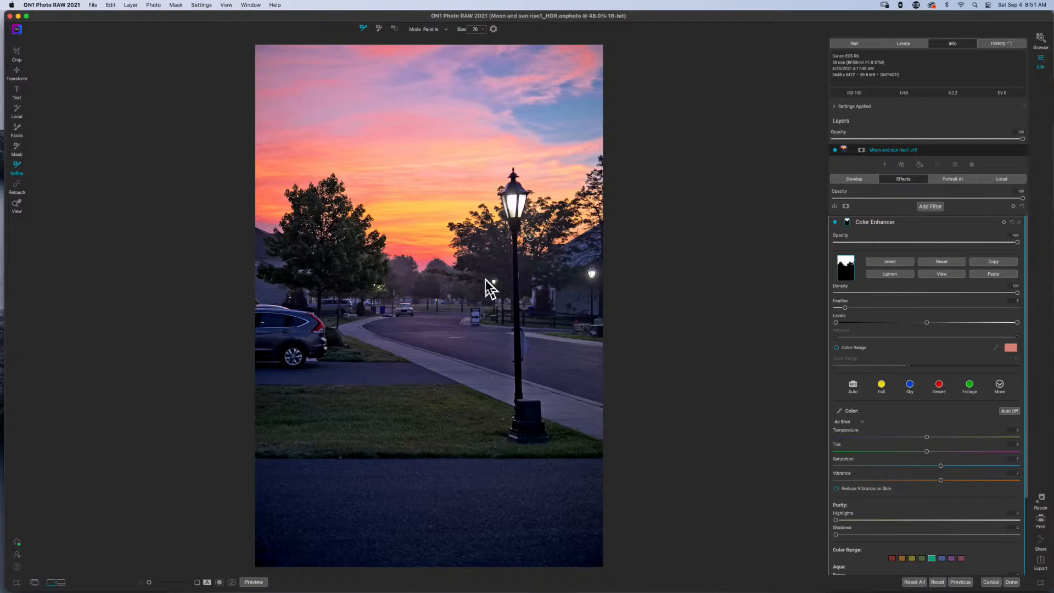
left_click(834, 221)
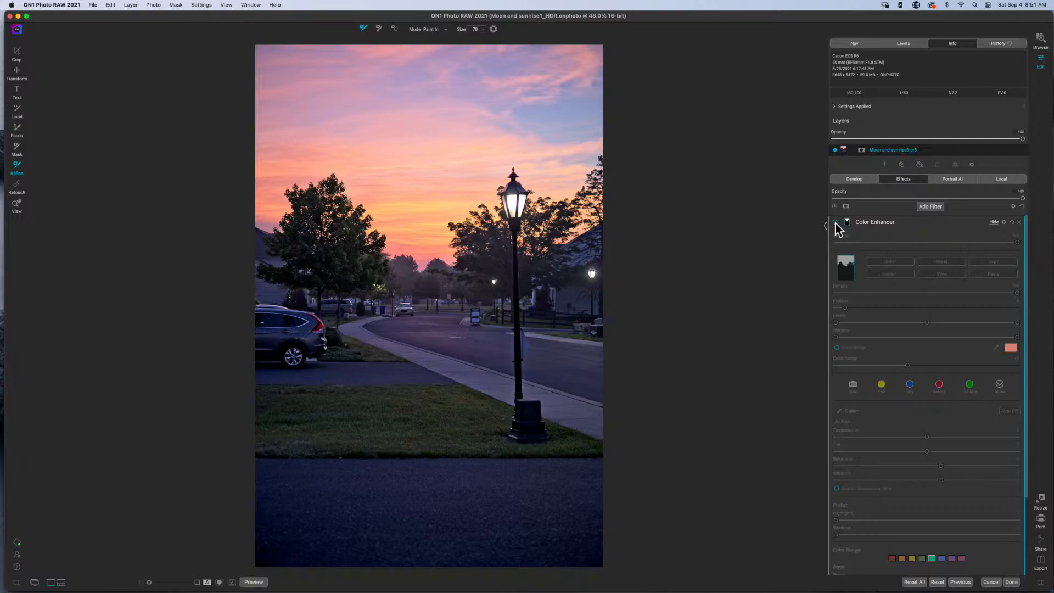
left_click(835, 221)
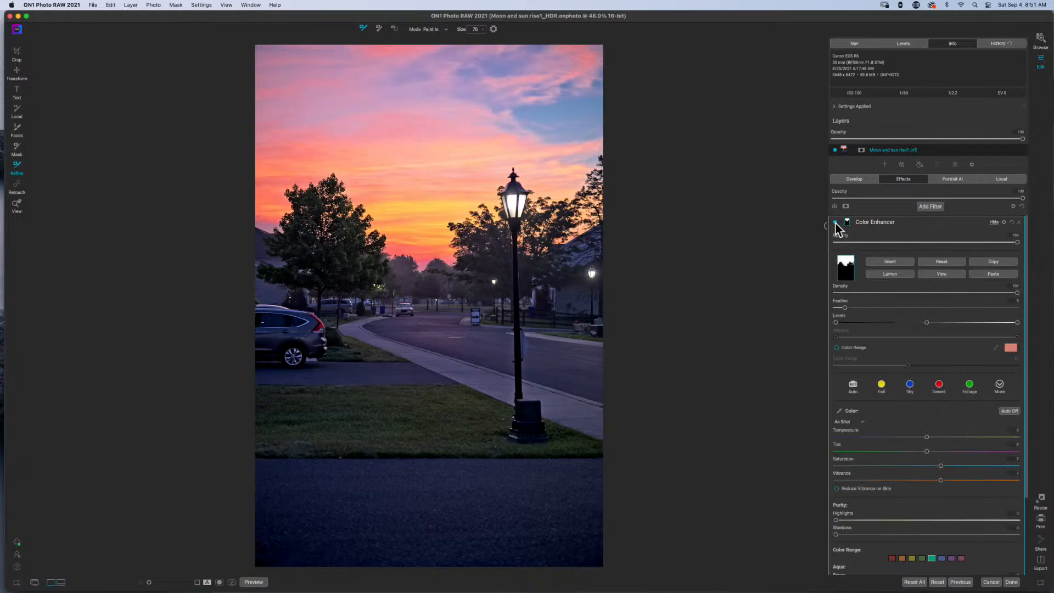
left_click(835, 222)
left_click(835, 221)
left_click(835, 222)
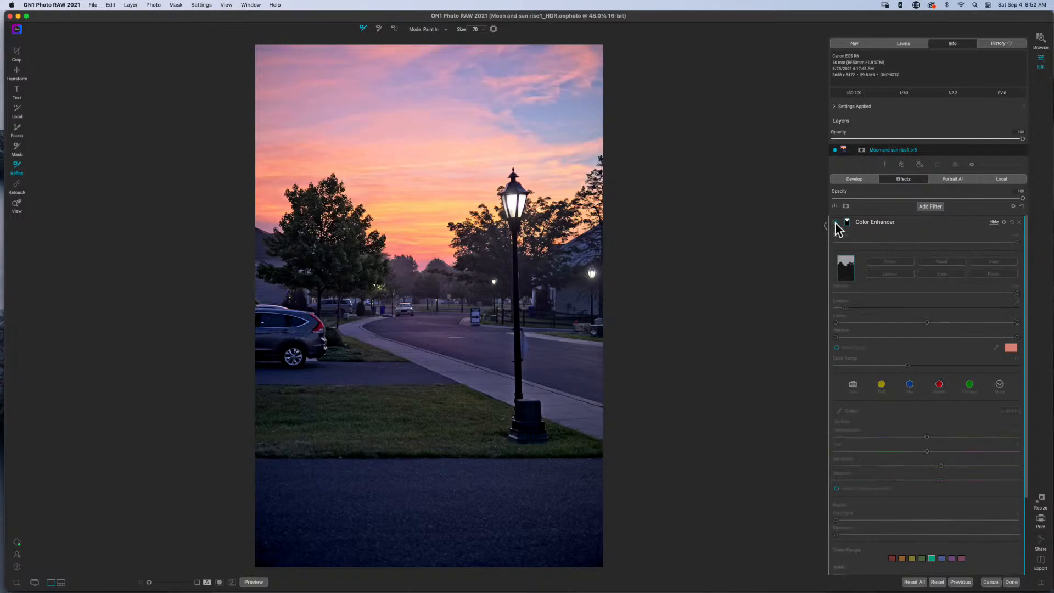
left_click(834, 222)
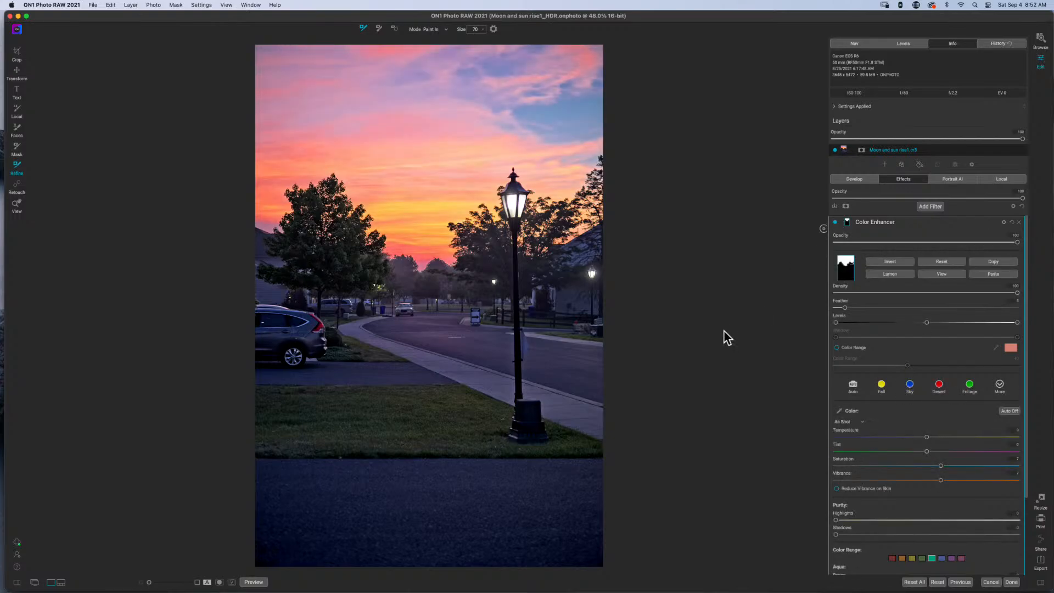
left_click(928, 225)
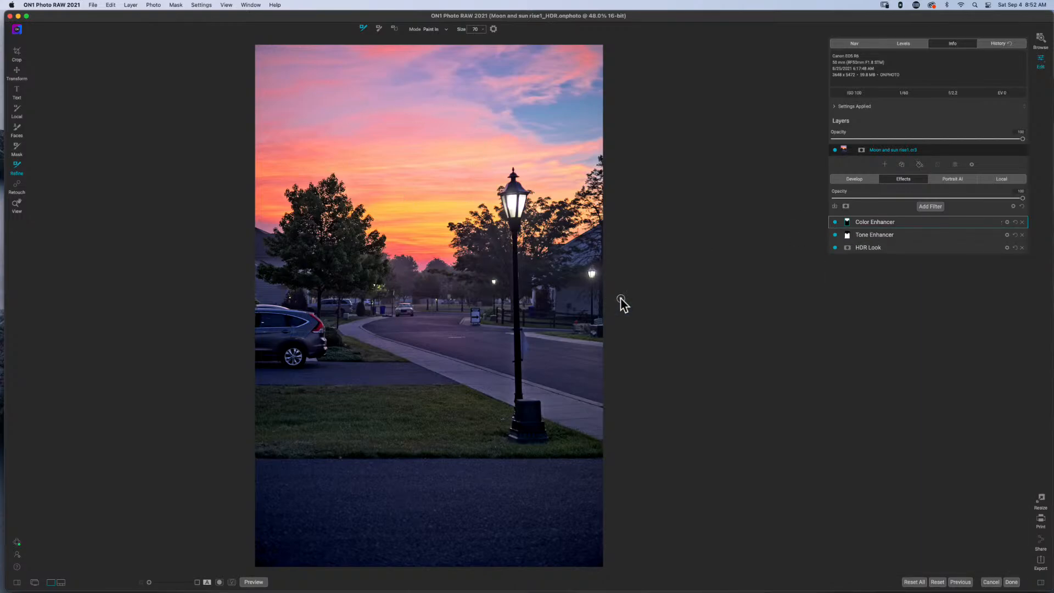
Add a second Tone Enhancer filter above the Color Enhancer and open its mask options.
left_click(928, 207)
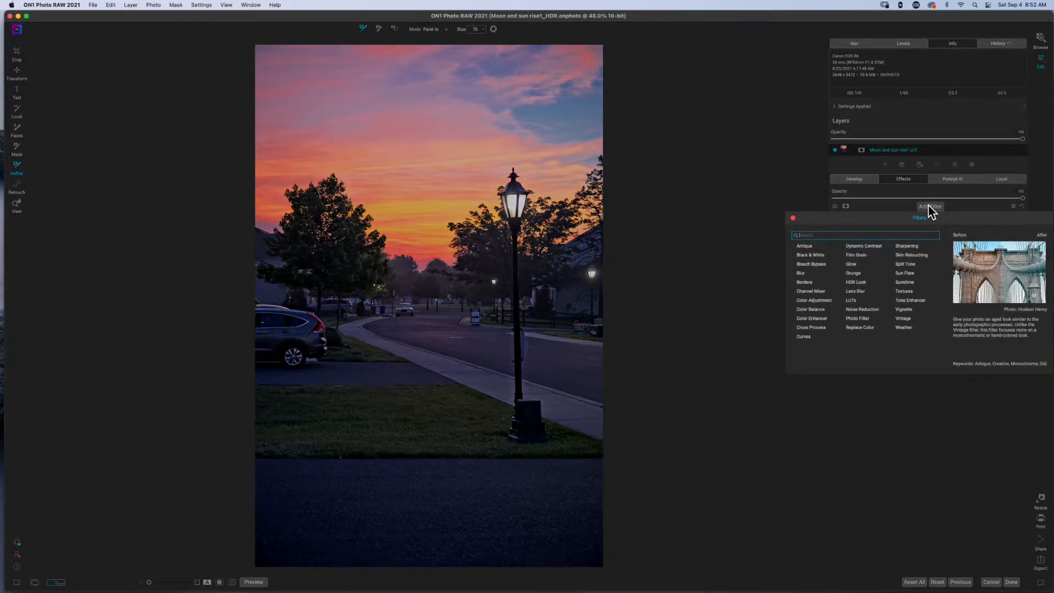
left_click(910, 301)
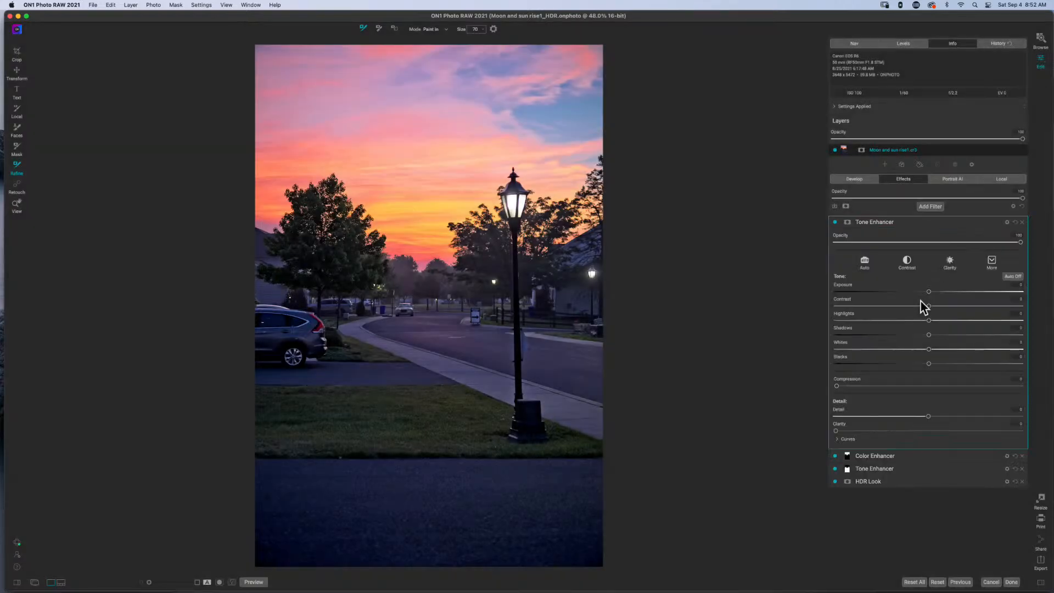
left_click(847, 222)
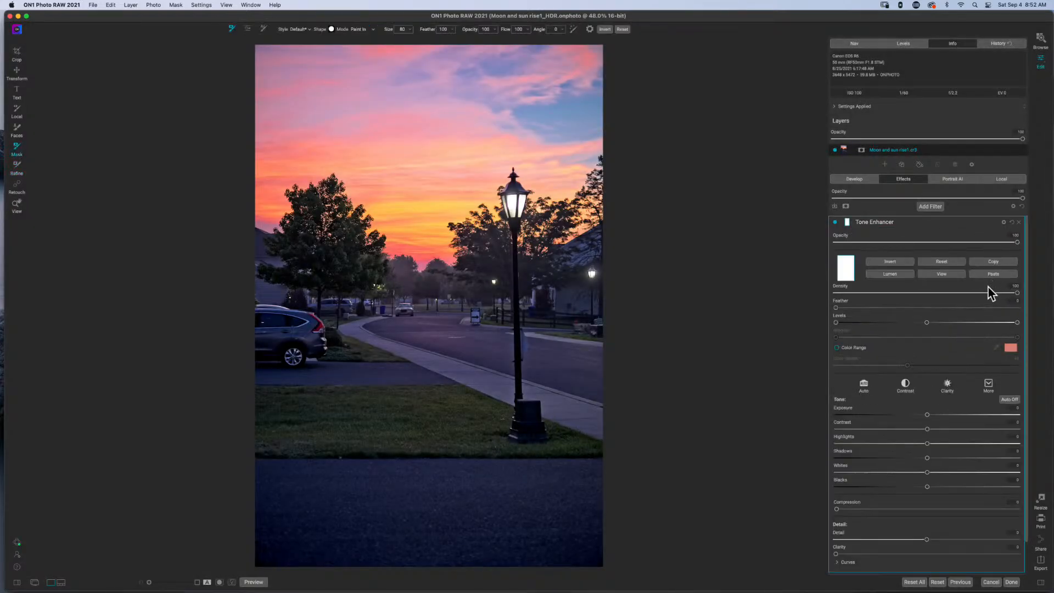
left_click(876, 224)
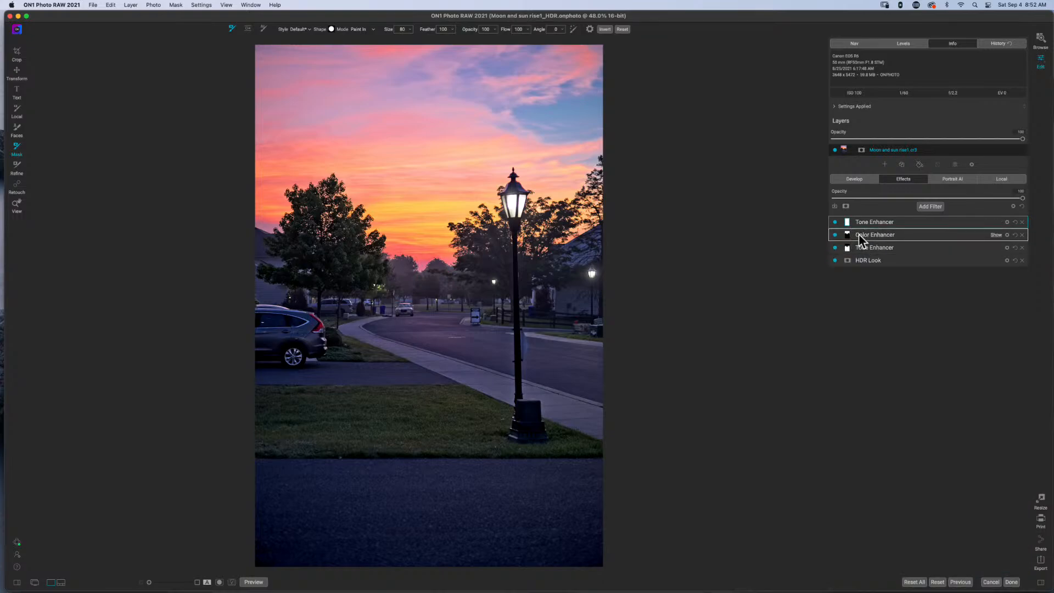
Copy the Color Enhancer's sky mask and paste it into the local adjustment's mask.
left_click(847, 235)
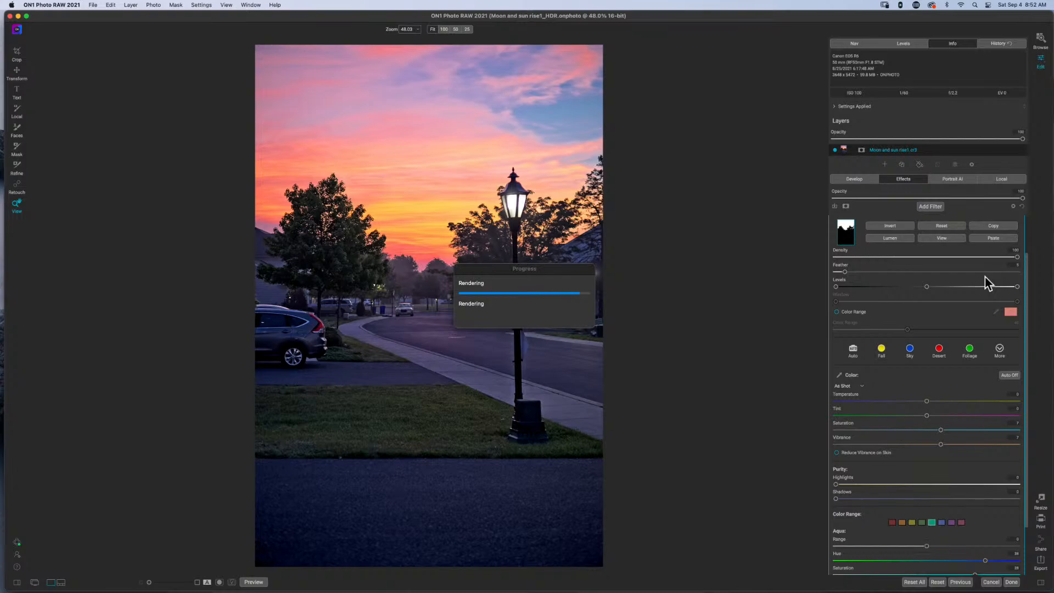
left_click_drag(1027, 294, 1029, 236)
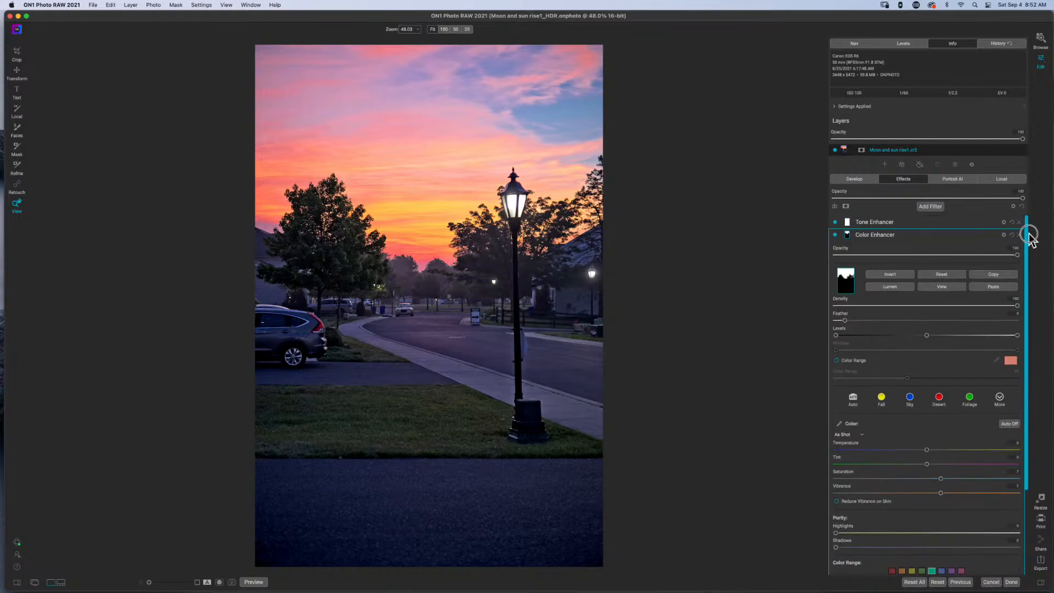
left_click(1001, 180)
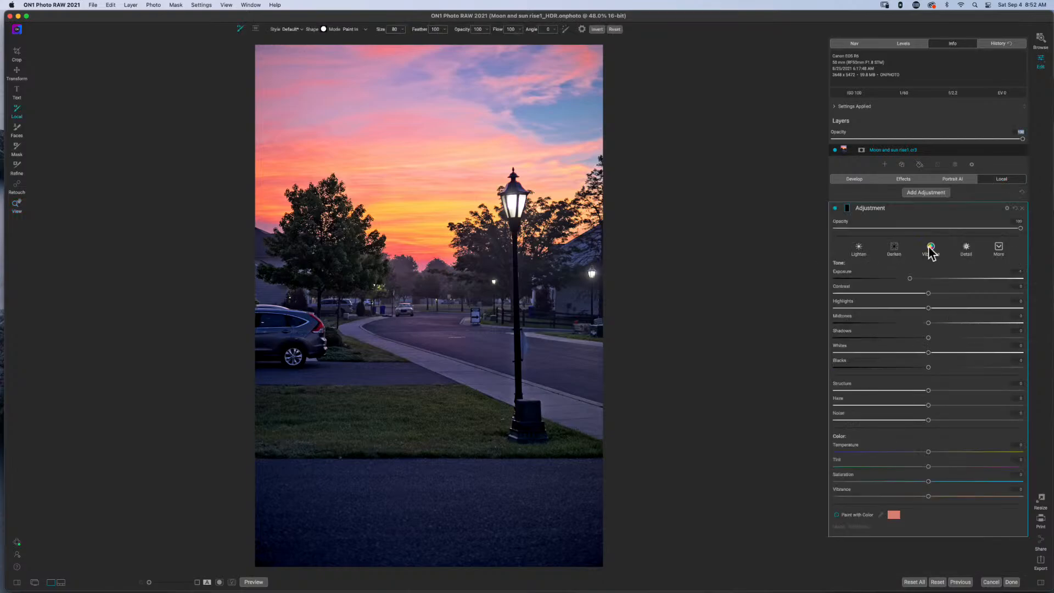
left_click(846, 208)
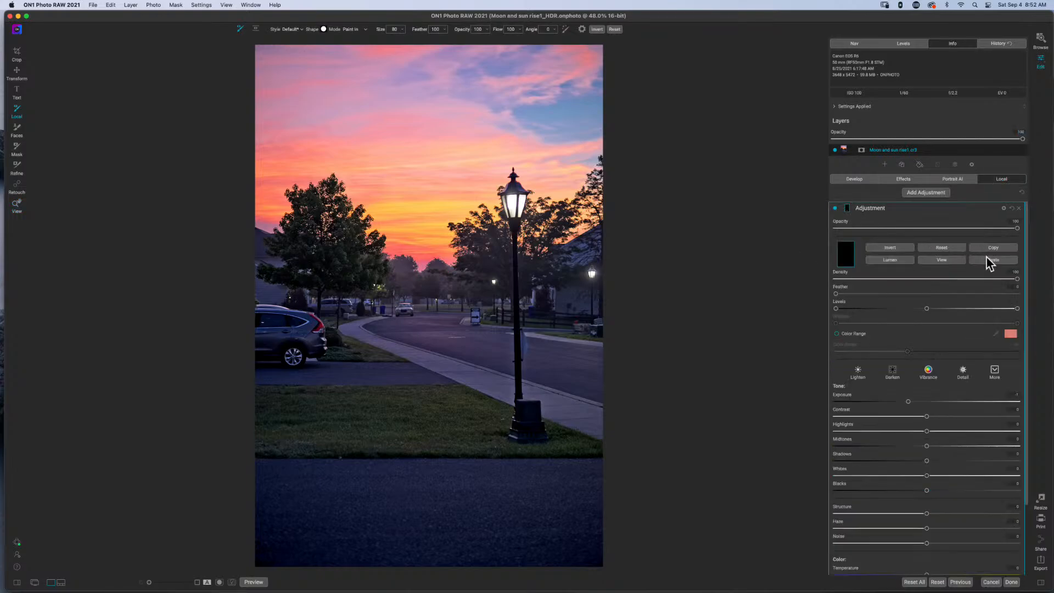
left_click(986, 259)
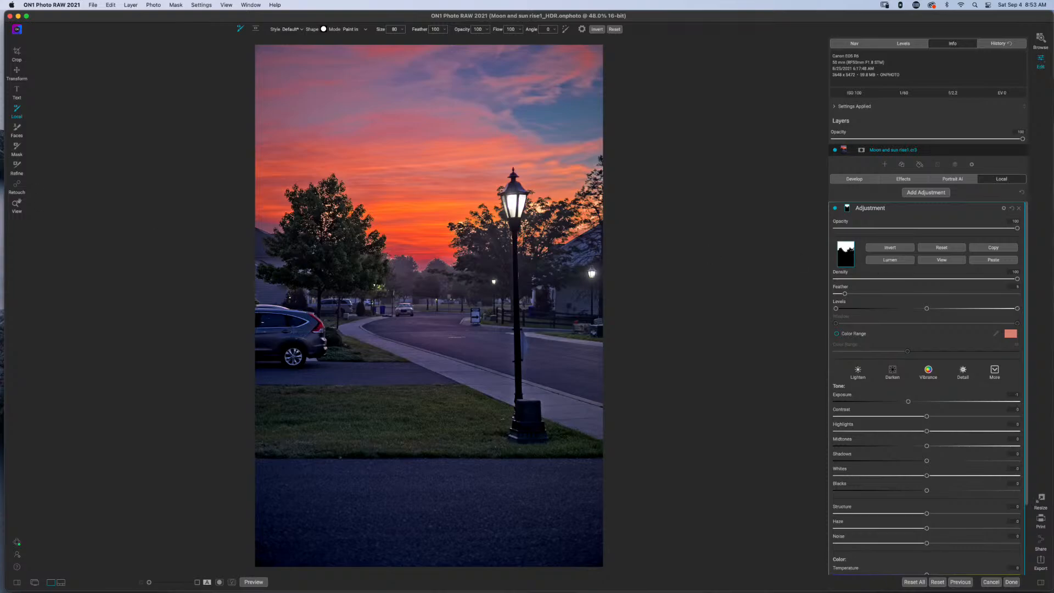
Refine the pasted mask inside the trees around the lamp post and the large tree by the car, using an enlarged Refine brush in Paint In mode.
left_click(17, 166)
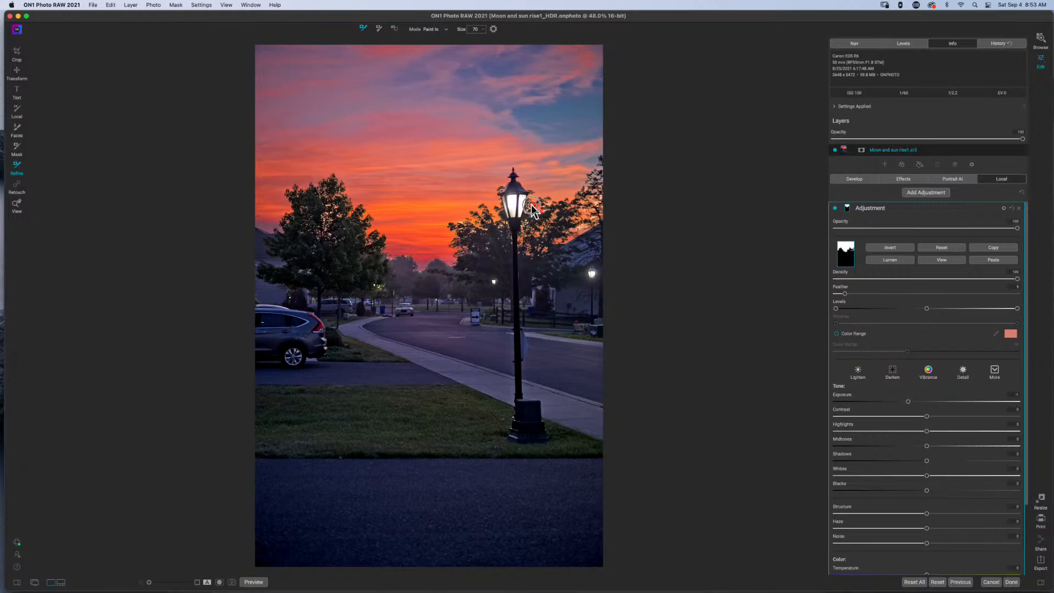
left_click_drag(540, 210, 531, 205)
key("bracketright")
key("bracketright")
key("bracketright")
key("bracketright")
mouse_move(583, 225)
left_mouse_down()
mouse_move(573, 229)
mouse_move(598, 205)
left_mouse_up()
mouse_move(606, 208)
left_mouse_down()
mouse_move(568, 233)
mouse_move(536, 212)
left_mouse_up()
mouse_move(324, 226)
left_mouse_down()
mouse_move(325, 206)
mouse_move(331, 235)
mouse_move(308, 226)
mouse_move(321, 207)
mouse_move(337, 212)
left_mouse_up()
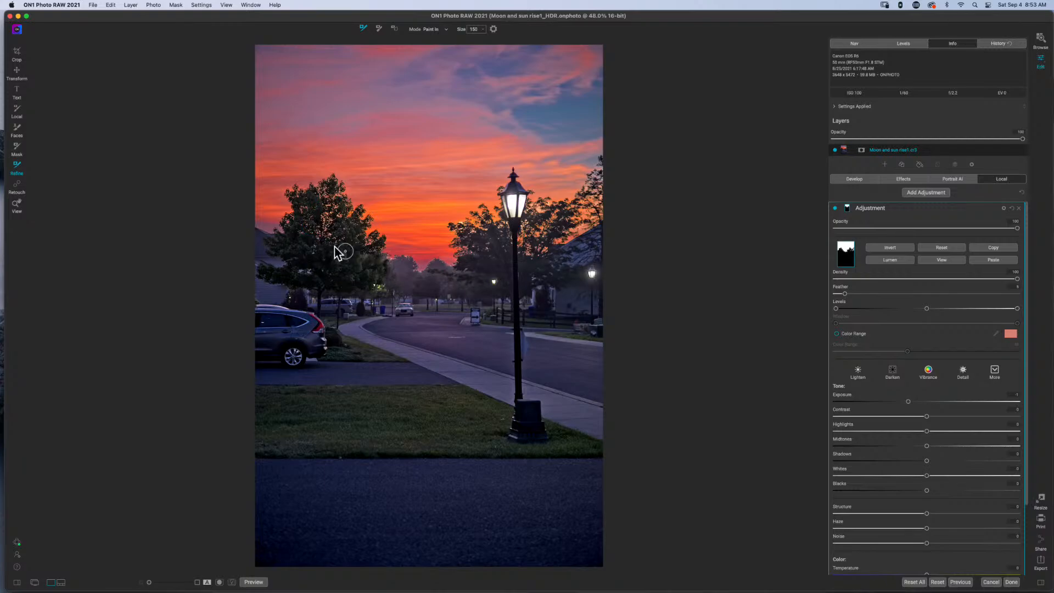
mouse_move(334, 246)
left_mouse_down()
mouse_move(330, 206)
mouse_move(327, 229)
mouse_move(307, 221)
mouse_move(314, 227)
mouse_move(337, 214)
left_mouse_up()
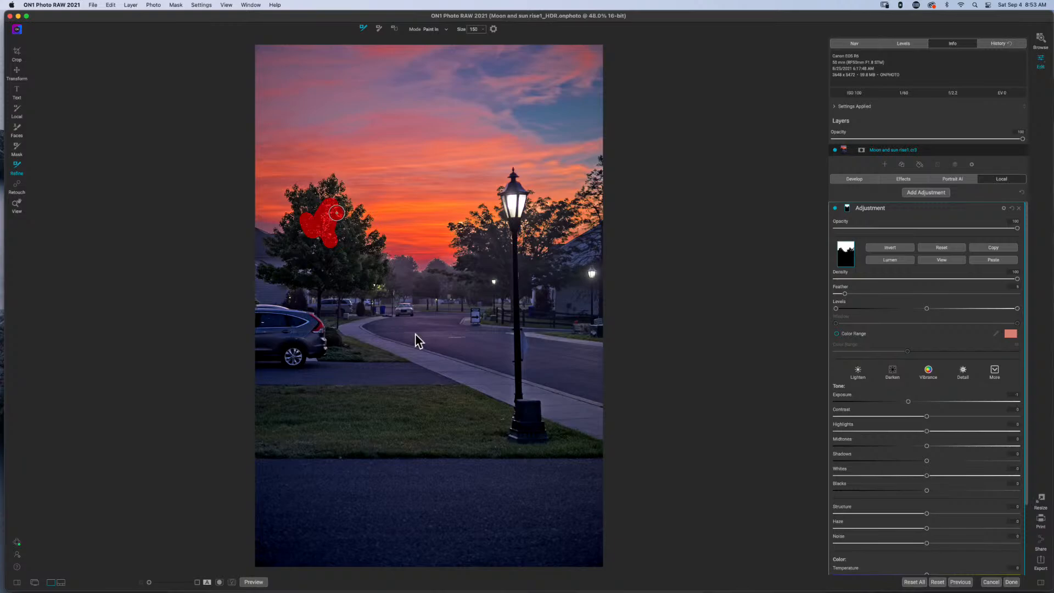
Refine the local adjustment's mask again through the foliage on both sides of the lamp post.
right_click(453, 263)
left_click(523, 278)
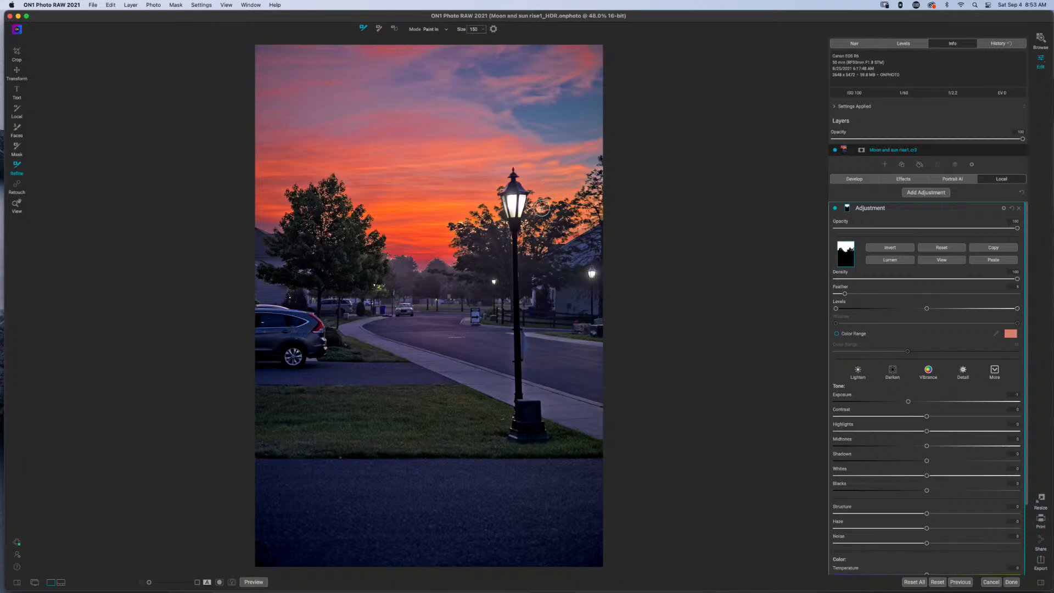
mouse_move(544, 207)
left_mouse_down()
mouse_move(532, 207)
mouse_move(541, 210)
left_mouse_up()
left_click_drag(524, 234, 521, 230)
mouse_move(473, 233)
left_mouse_down()
mouse_move(459, 226)
mouse_move(472, 226)
left_mouse_up()
left_click_drag(498, 234, 463, 225)
Set the local adjustment's exposure to -0.4, structure to -33 and midtones to 24.
left_click_drag(908, 402, 918, 402)
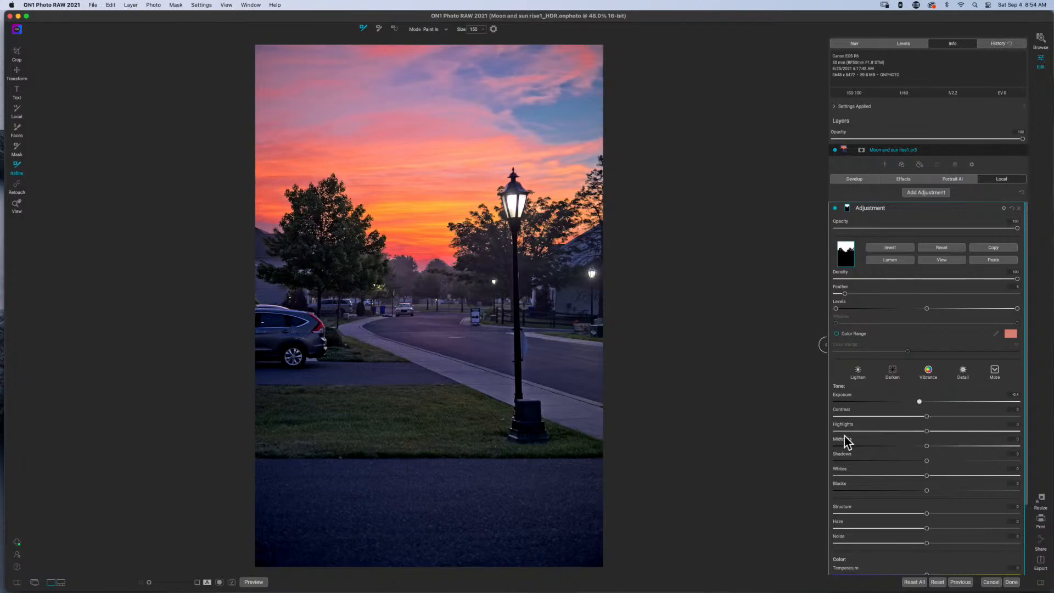
scroll(885, 430, "down", 3)
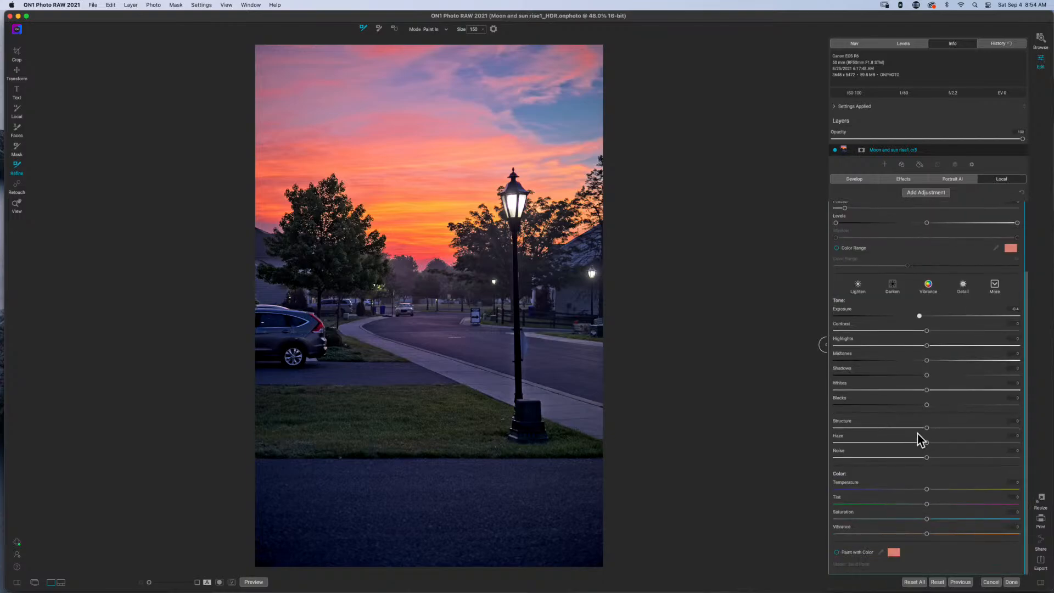
left_click_drag(926, 428, 896, 429)
left_click_drag(926, 360, 947, 360)
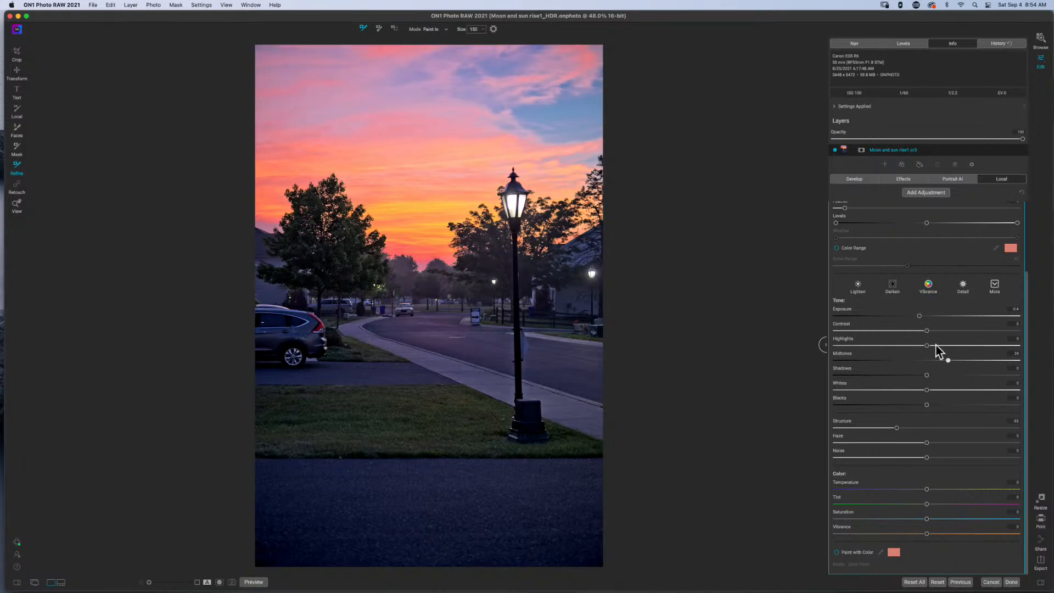
Set the sky mask's feather to 11 and compare the photo with and without the local adjustment.
scroll(904, 291, "up", 3)
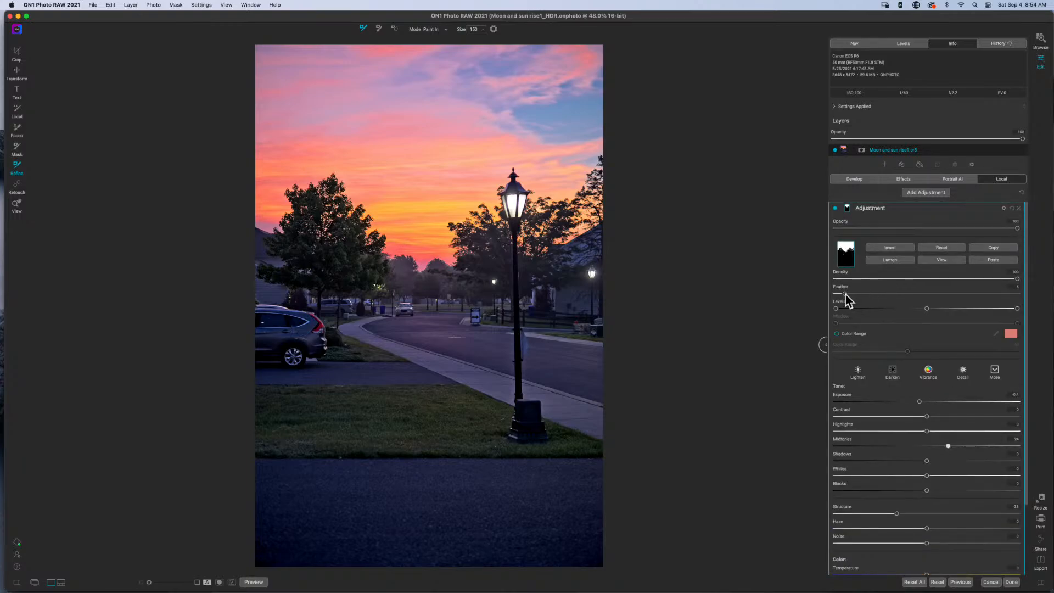
left_click_drag(844, 294, 856, 296)
scroll(890, 465, "down", 3)
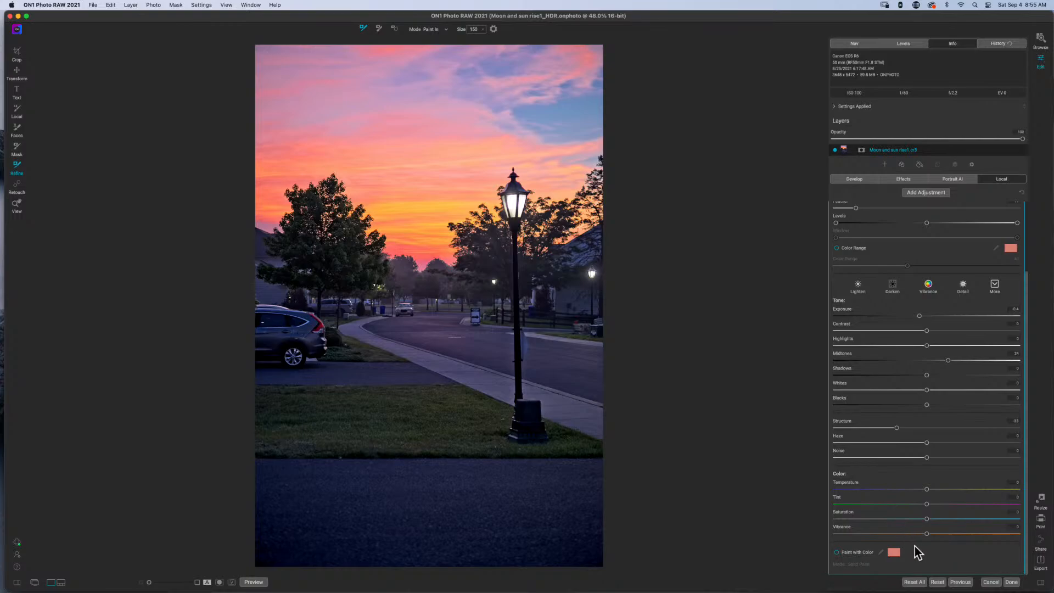
scroll(884, 337, "up", 3)
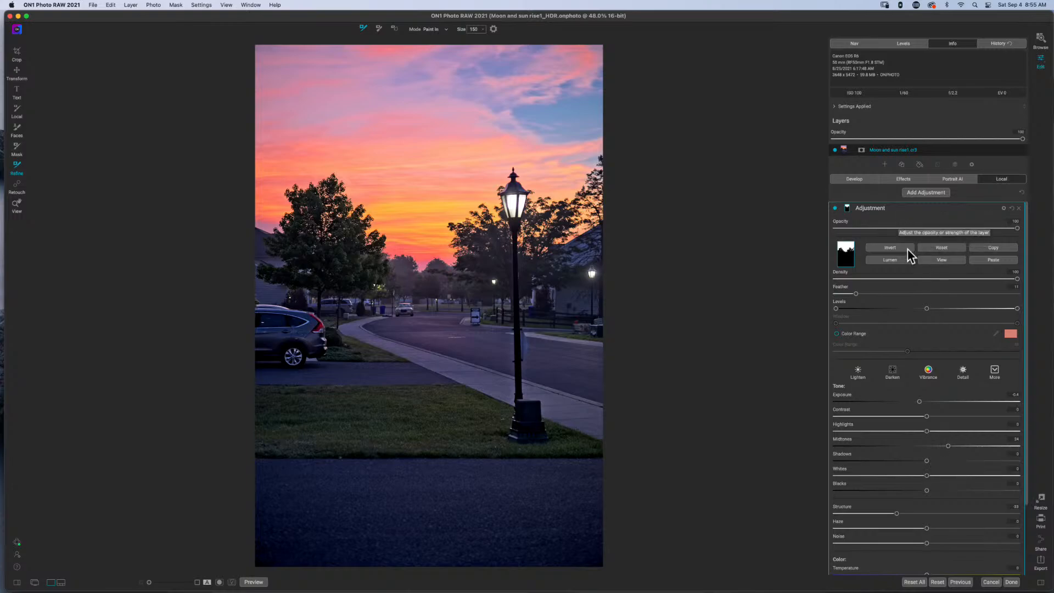
left_click(834, 208)
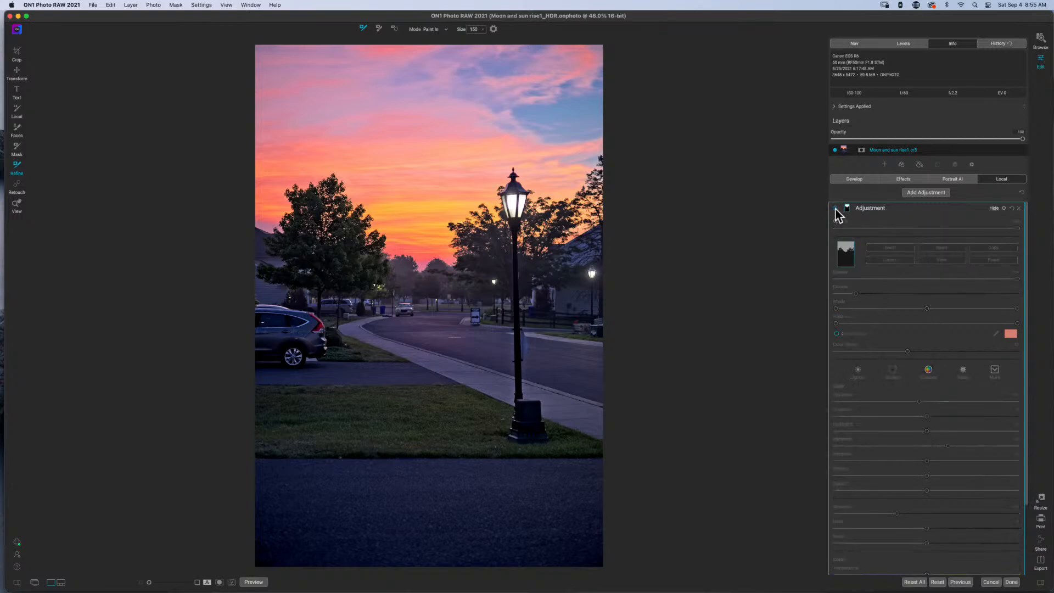
left_click(835, 208)
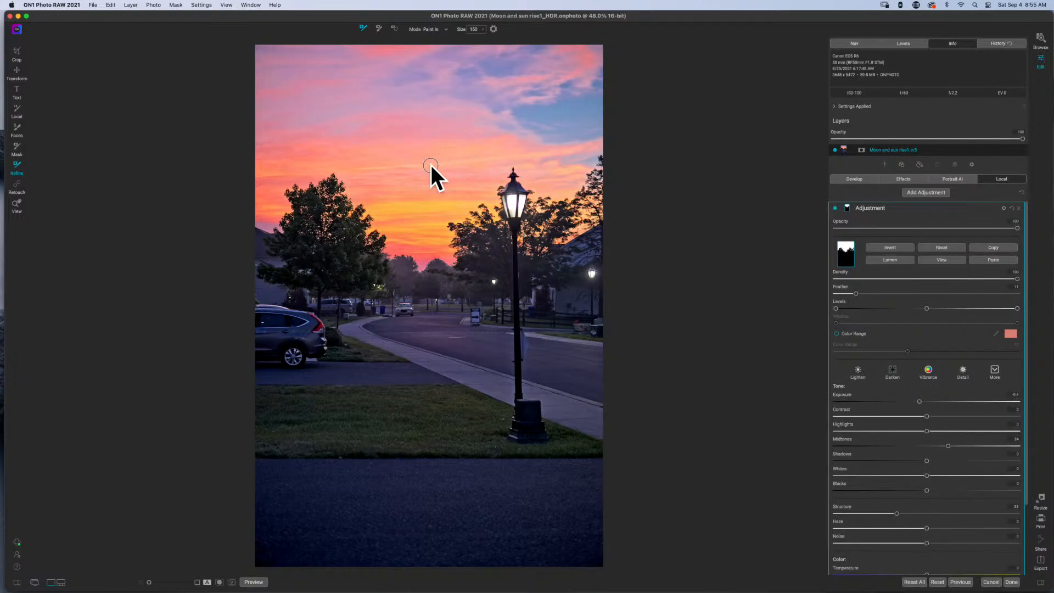
Lower the sky adjustment's exposure to about -0.55, raise its saturation slightly and set its contrast to 11.
left_click_drag(919, 401, 915, 401)
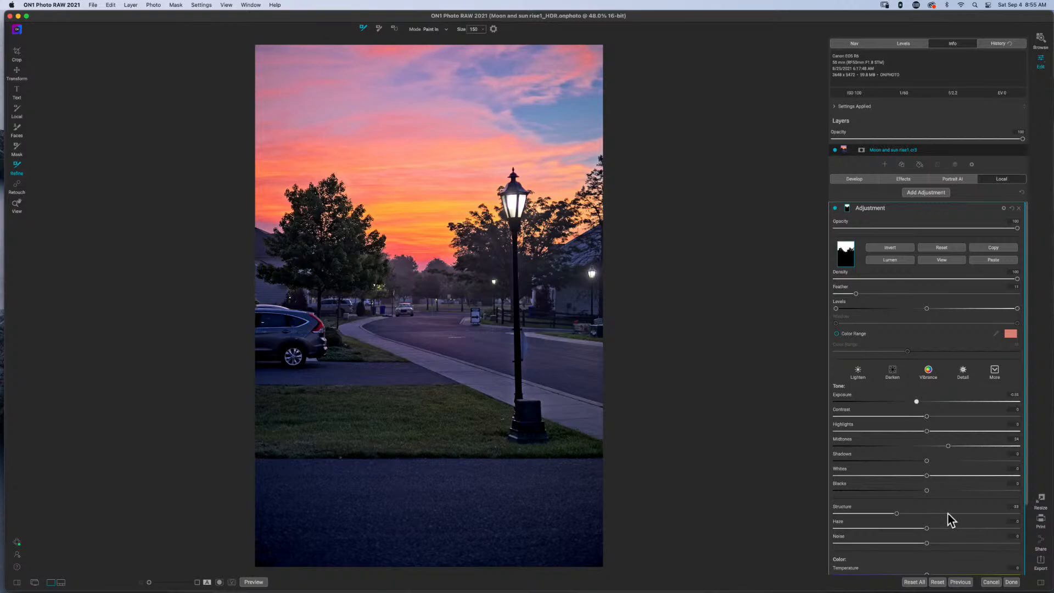
scroll(947, 512, "down", 3)
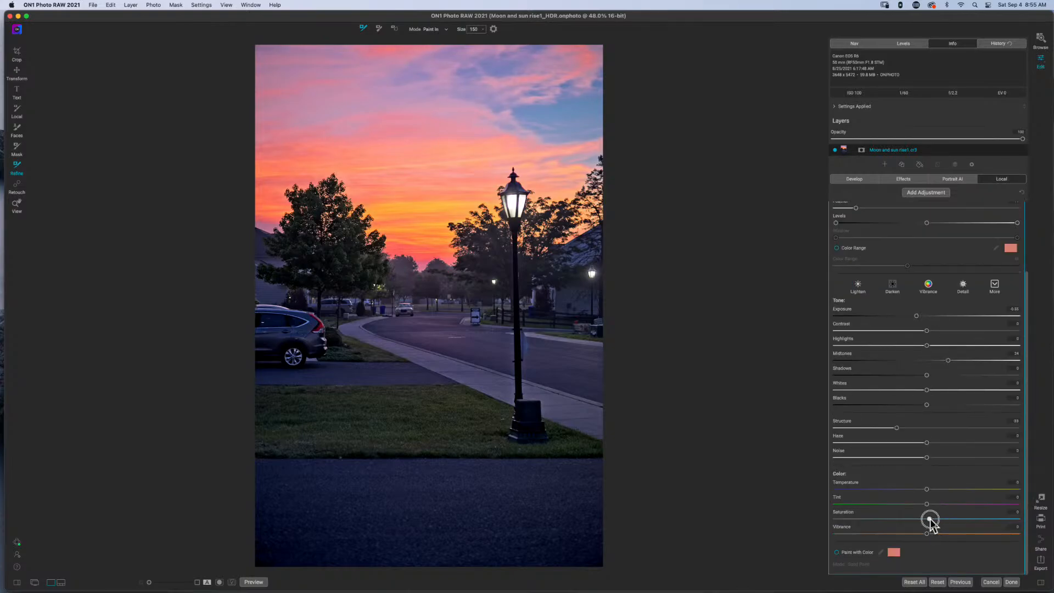
left_click_drag(929, 519, 934, 523)
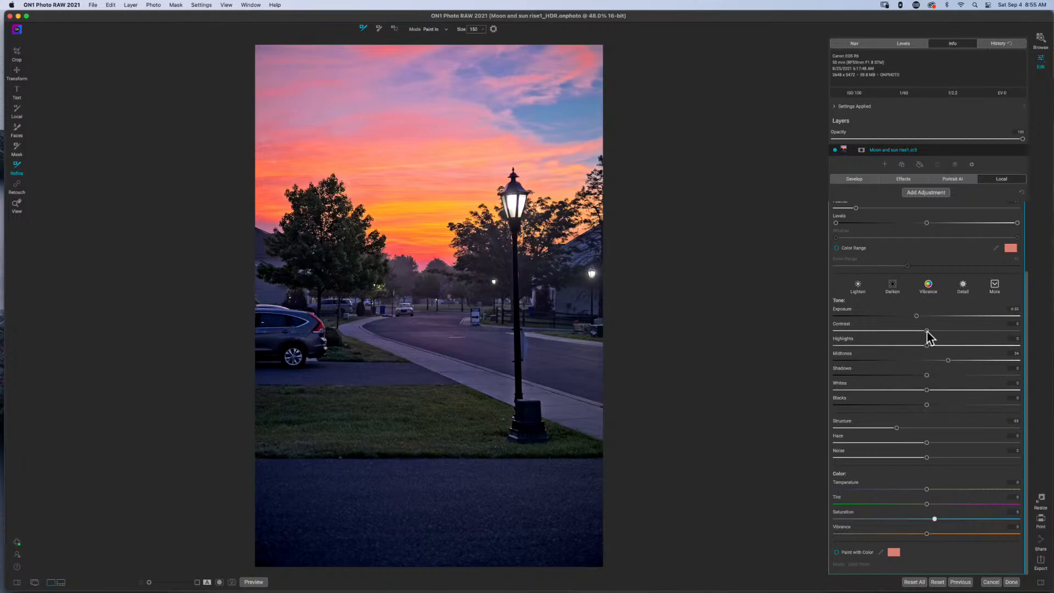
left_click_drag(926, 331, 936, 331)
scroll(903, 249, "up", 3)
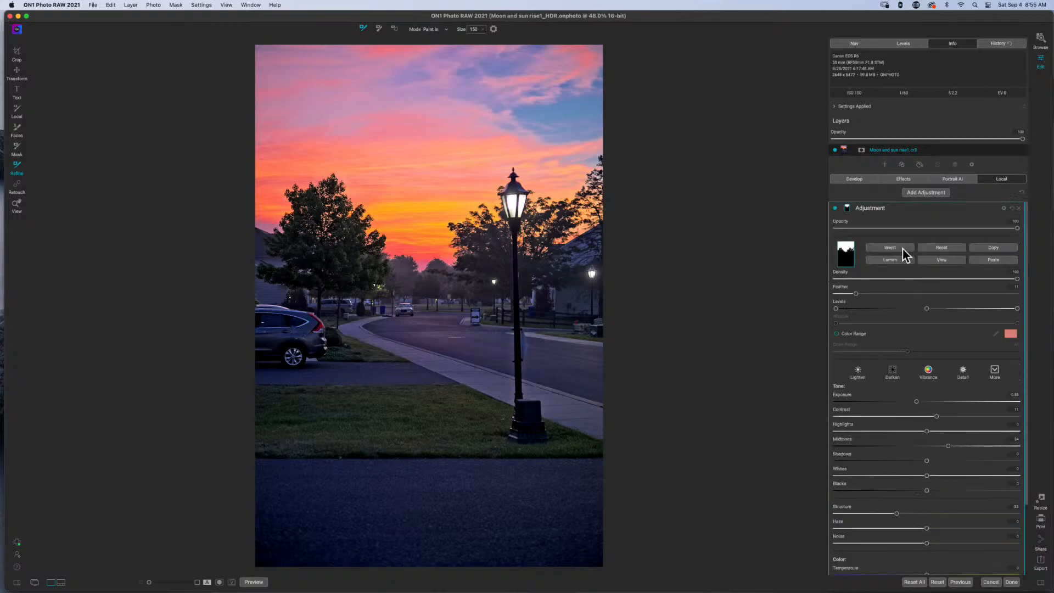
left_click(886, 208)
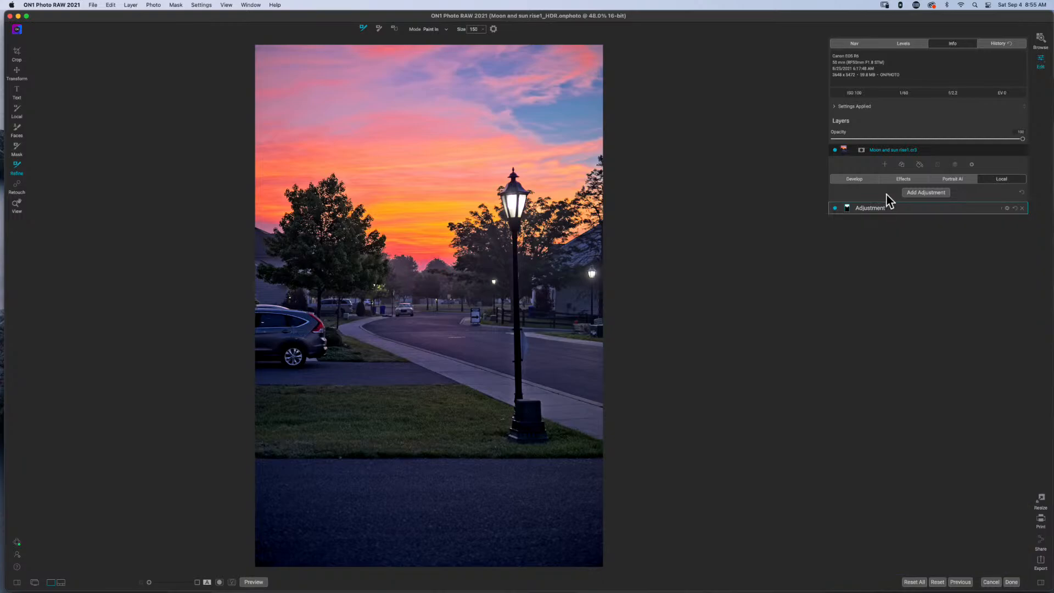
Remove the unused Tone Enhancer filter above the Color Enhancer from the effects and collapse the Color Enhancer.
left_click(899, 179)
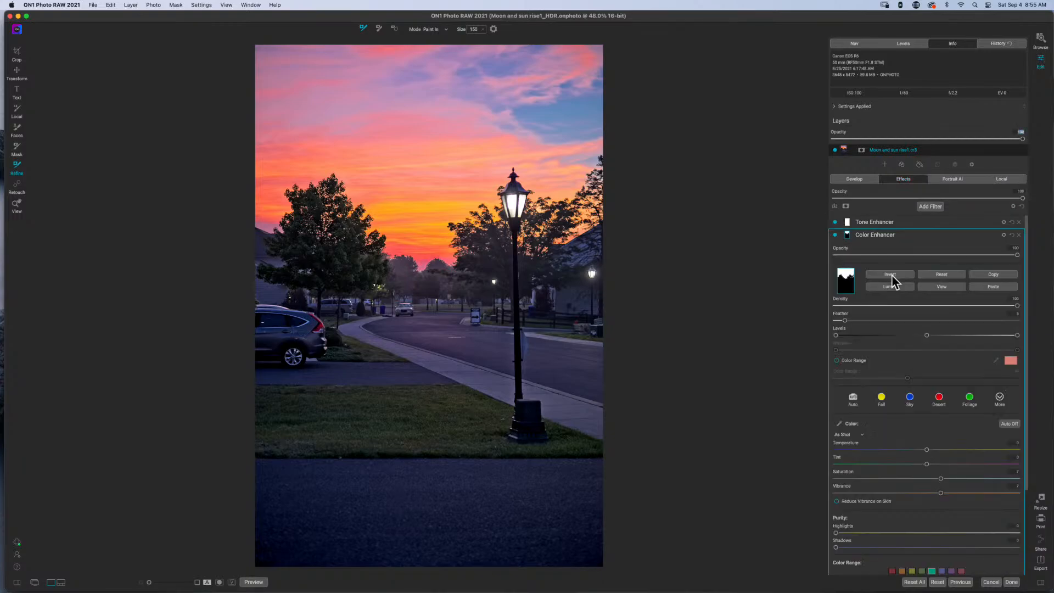
left_click(1019, 222)
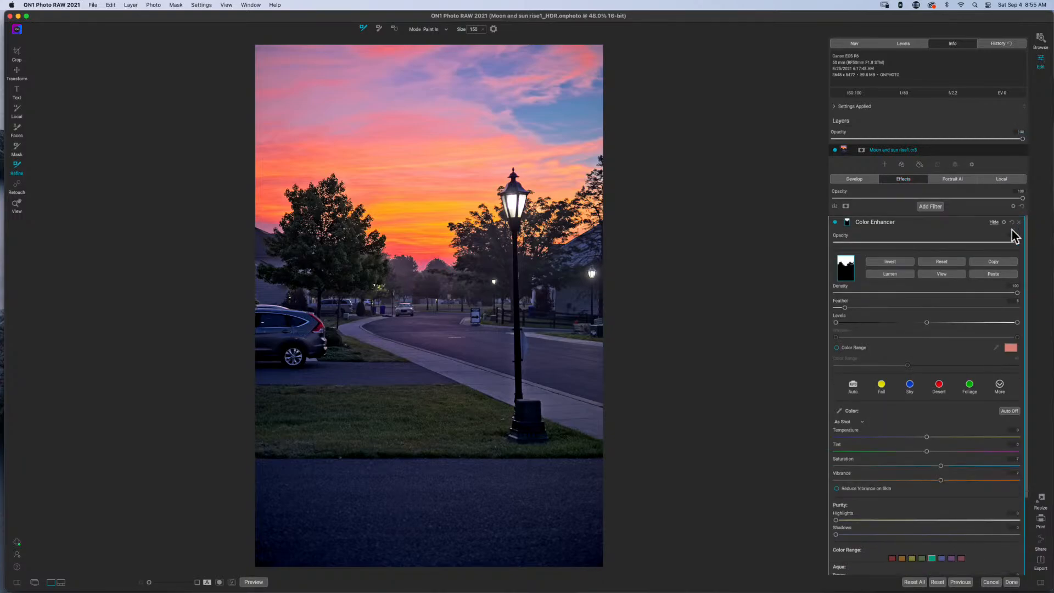
left_click(901, 222)
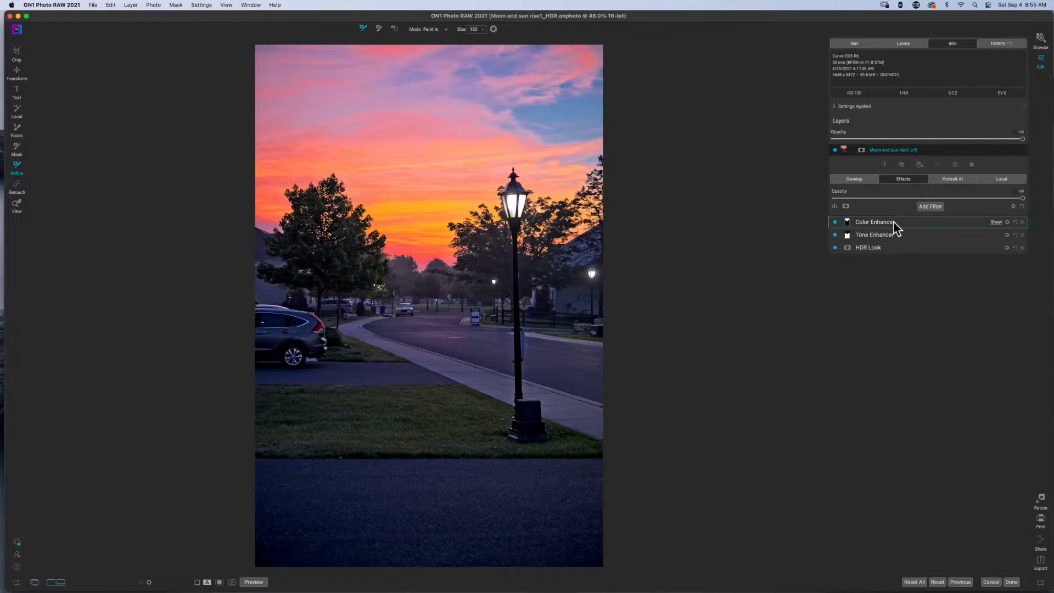
Rename the Color Enhancer filter as Sky Color Adjustment.
double_click(892, 222)
type("Sky")
type(" Adjust")
key("BackSpace")
key("BackSpace")
key("BackSpace")
type("Color Adjustment")
key("Return")
Rename the Tone Enhancer filter as Forgorund Exposure Adjustment and collapse its settings.
left_click(884, 235)
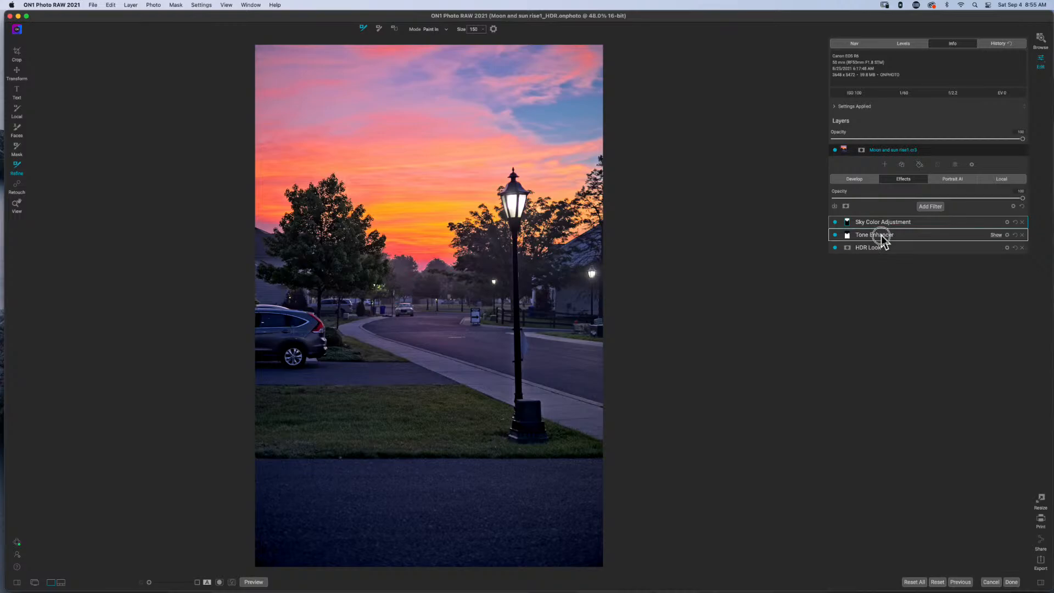
double_click(876, 235)
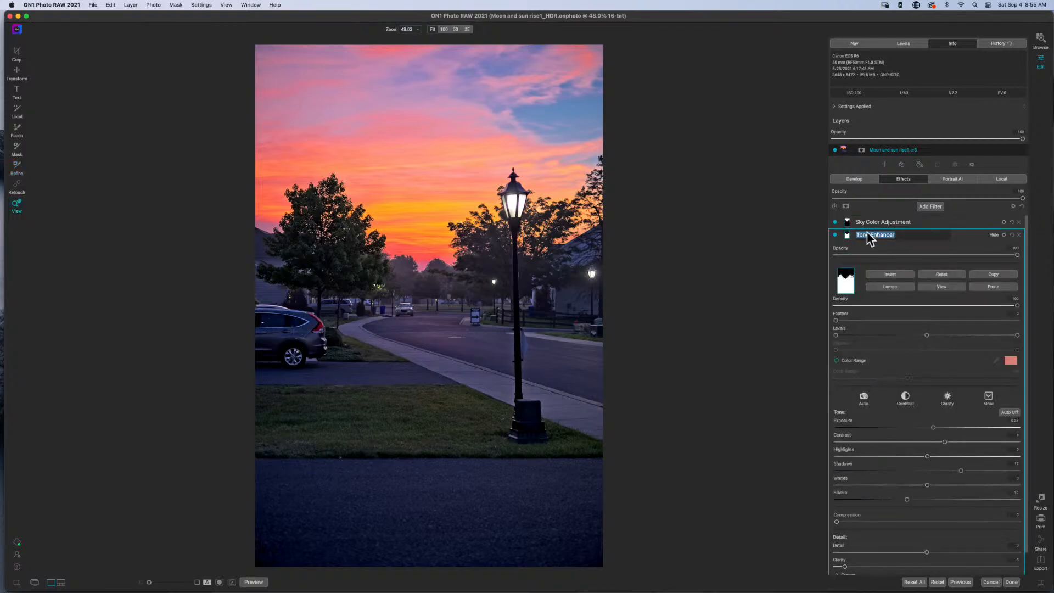
type("Forgorund E")
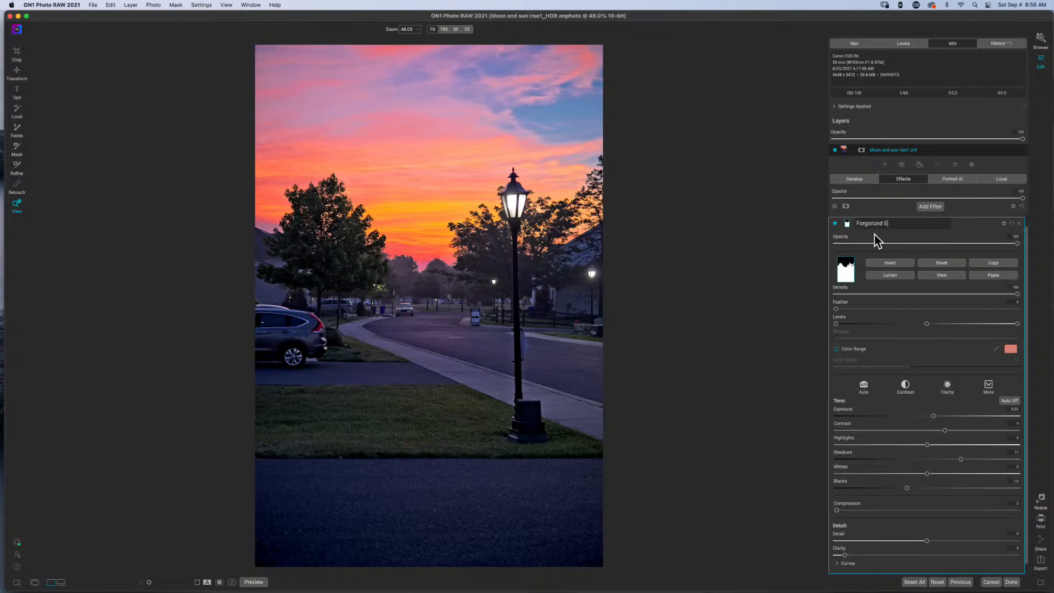
type("xposure Adjustment")
key("Return")
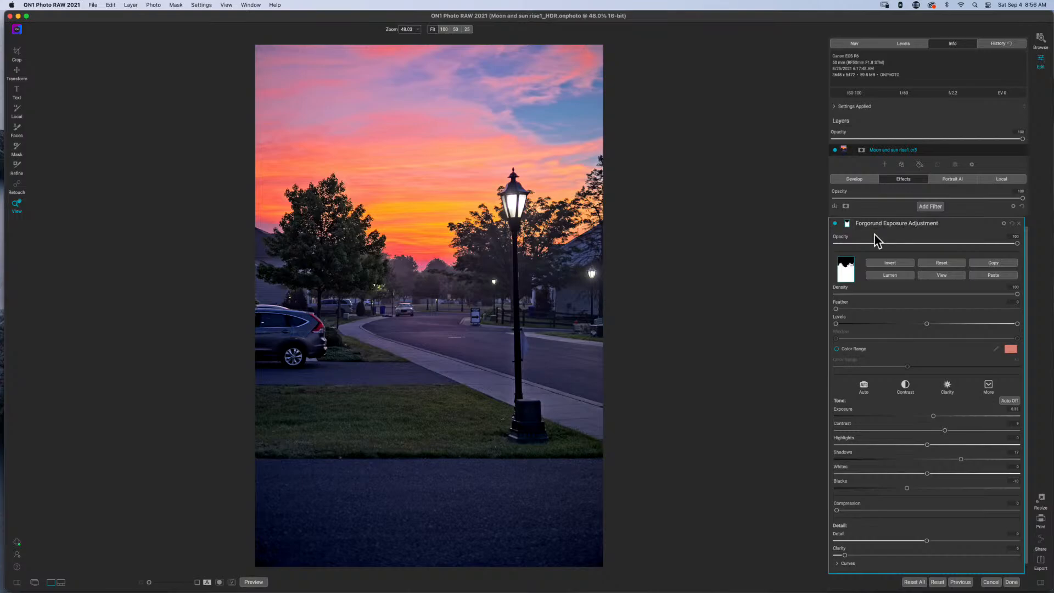
left_click(951, 226)
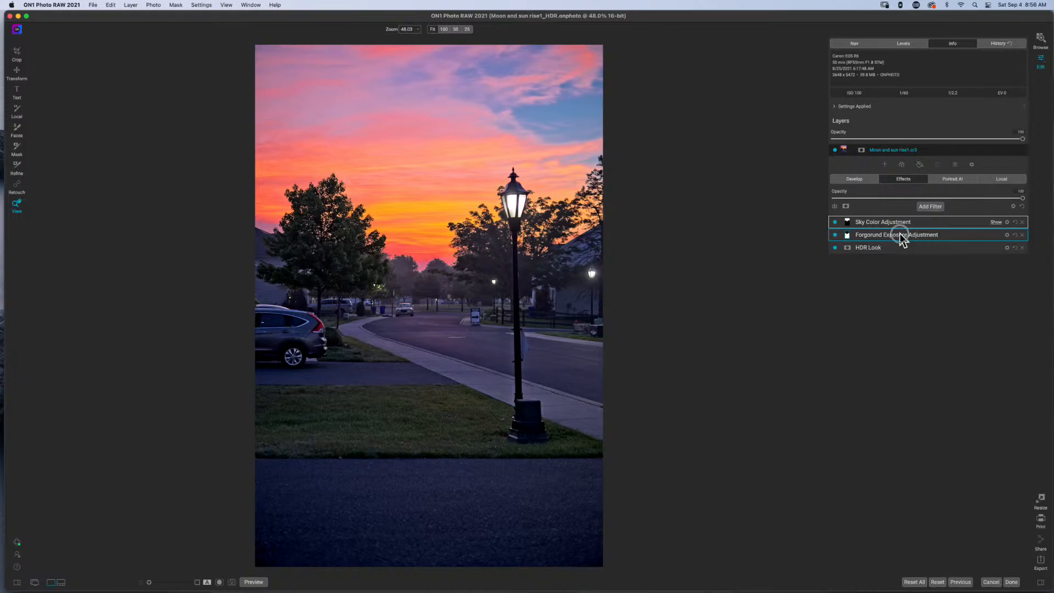
Copy the mask of the Sky Color Adjustment filter and add a new Color Adjustment filter.
left_click(848, 234)
scroll(848, 242, "down", 1)
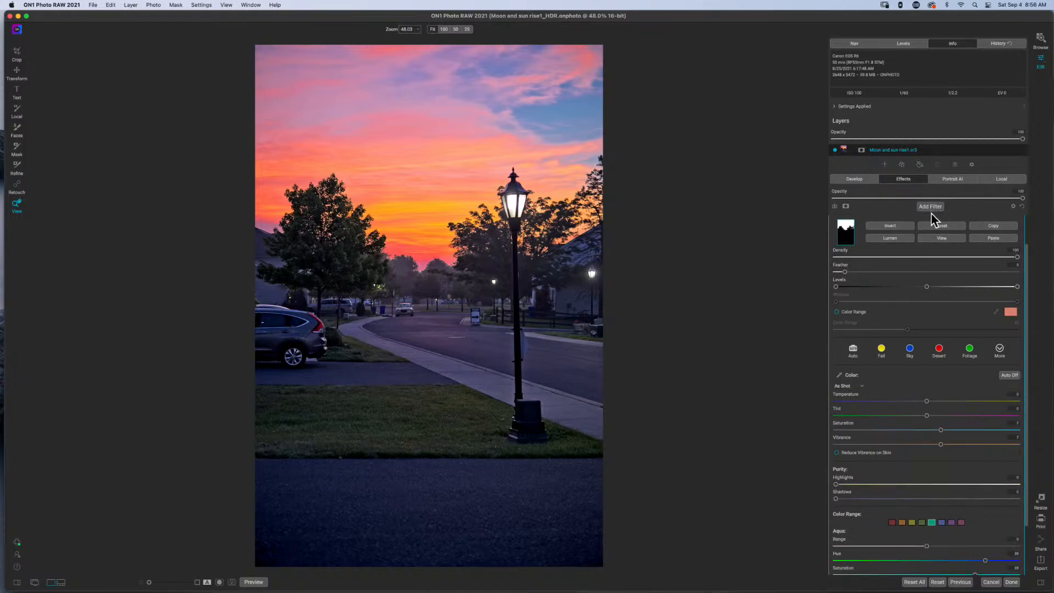
scroll(1001, 245, "up", 1)
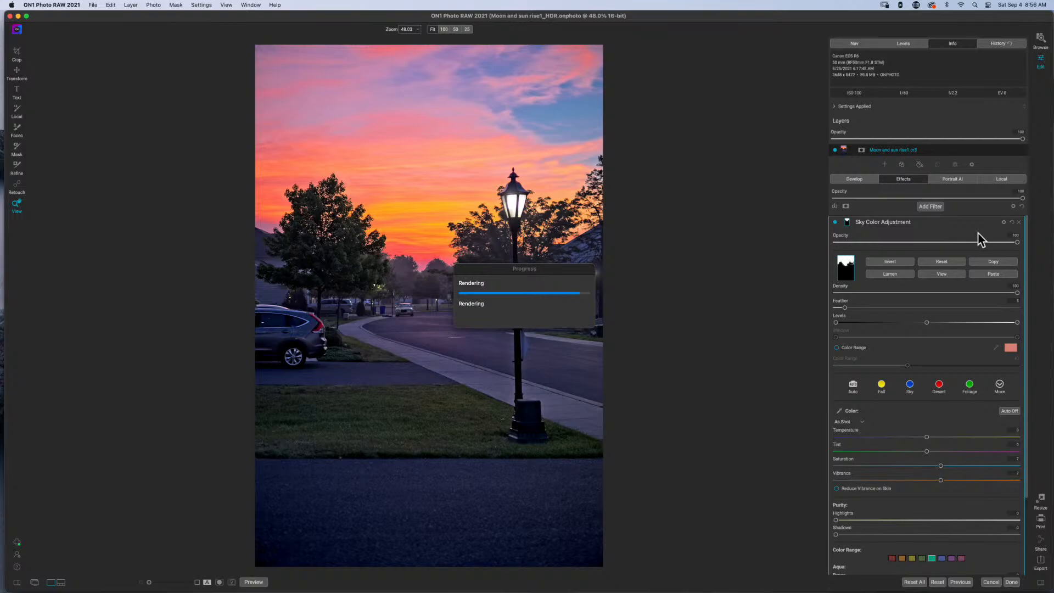
left_click(928, 206)
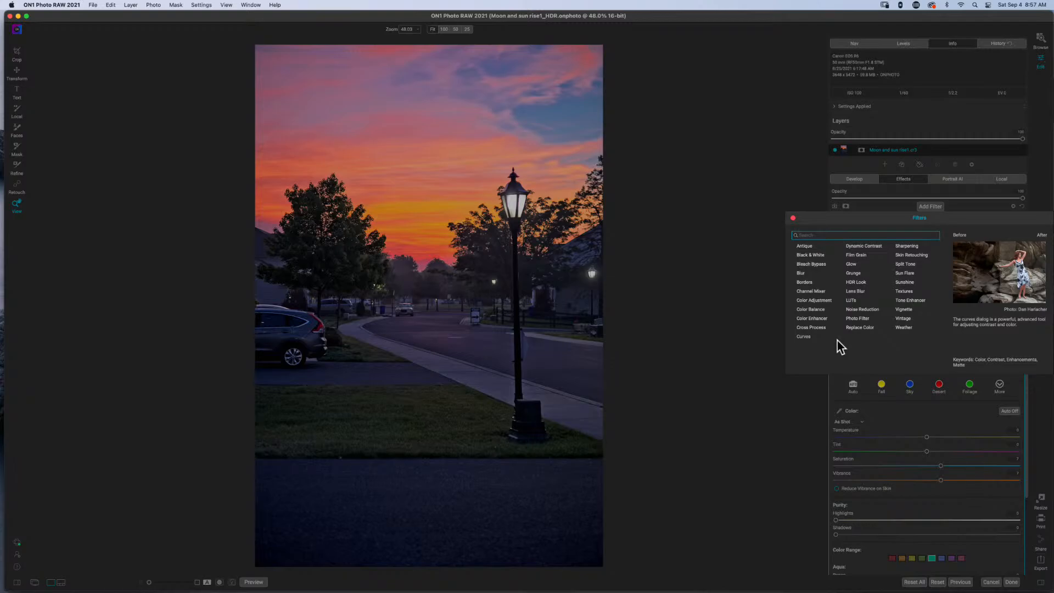
left_click(822, 301)
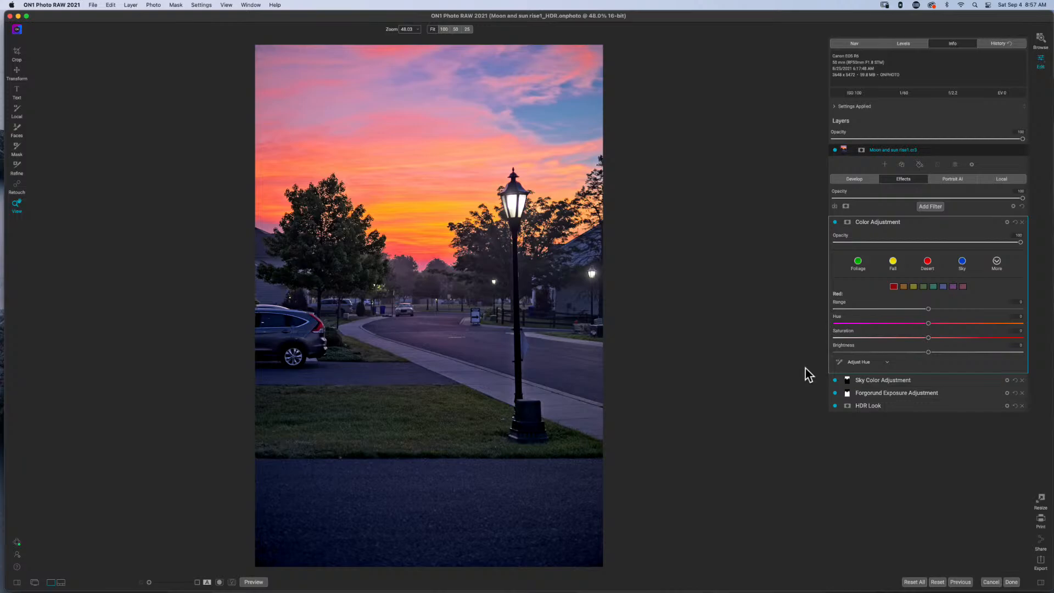
Paste the copied sky mask onto the Color Adjustment filter and invert it to cover the foreground.
left_click(847, 222)
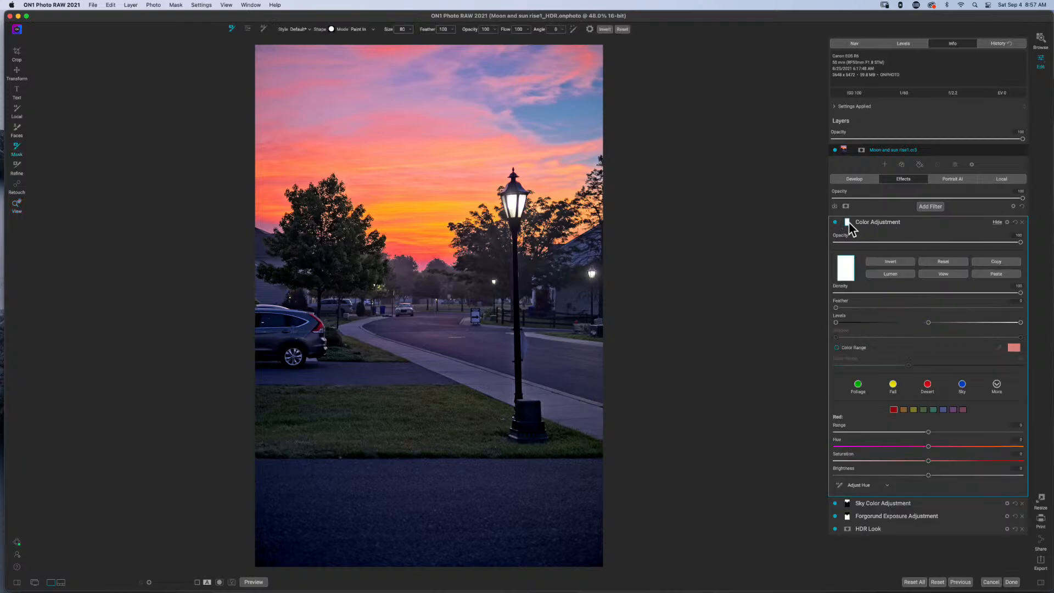
left_click(989, 275)
left_click(884, 262)
Apply the Foliage preset to the Color Adjustment and increase the yellows' saturation, with their brightness at about 8.
left_click(858, 386)
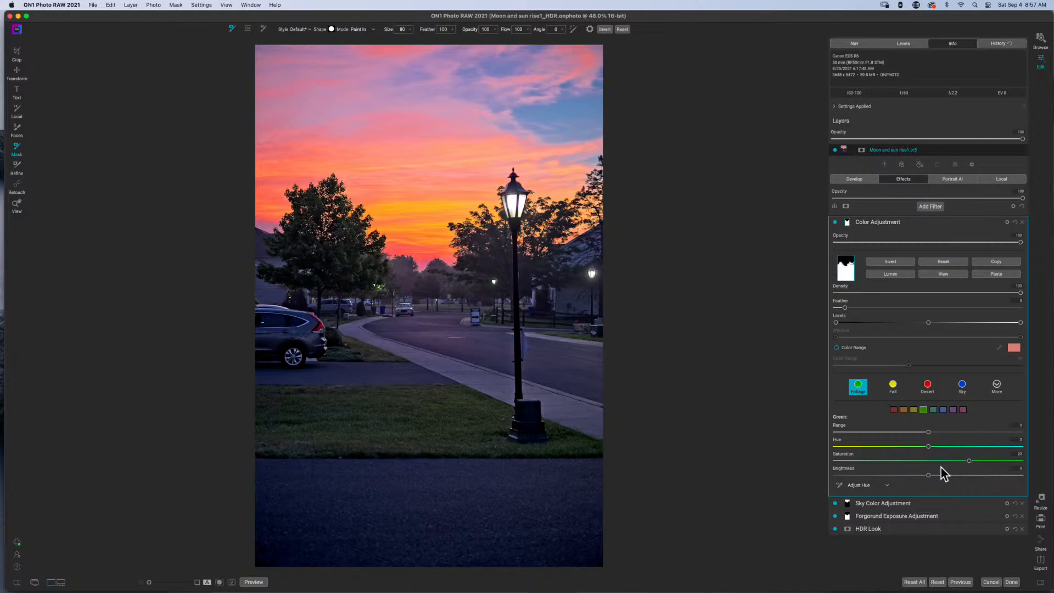
mouse_move(927, 475)
left_mouse_down()
mouse_move(973, 476)
mouse_move(867, 475)
mouse_move(983, 475)
mouse_move(928, 476)
left_mouse_up()
left_click(913, 410)
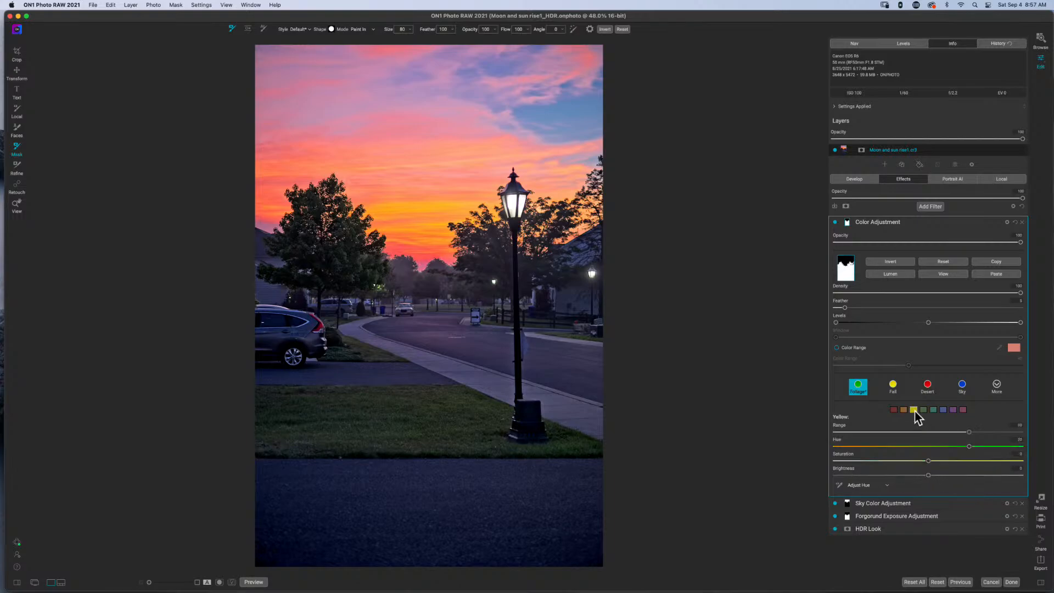
left_click(927, 461)
left_click_drag(928, 461, 979, 461)
mouse_move(928, 475)
left_mouse_down()
mouse_move(849, 477)
mouse_move(981, 470)
mouse_move(896, 474)
mouse_move(944, 475)
left_mouse_up()
left_click_drag(968, 432, 850, 434)
left_click_drag(919, 440, 971, 441)
Switch to the greens and compare the photo with and without the Color Adjustment filter.
left_click(922, 409)
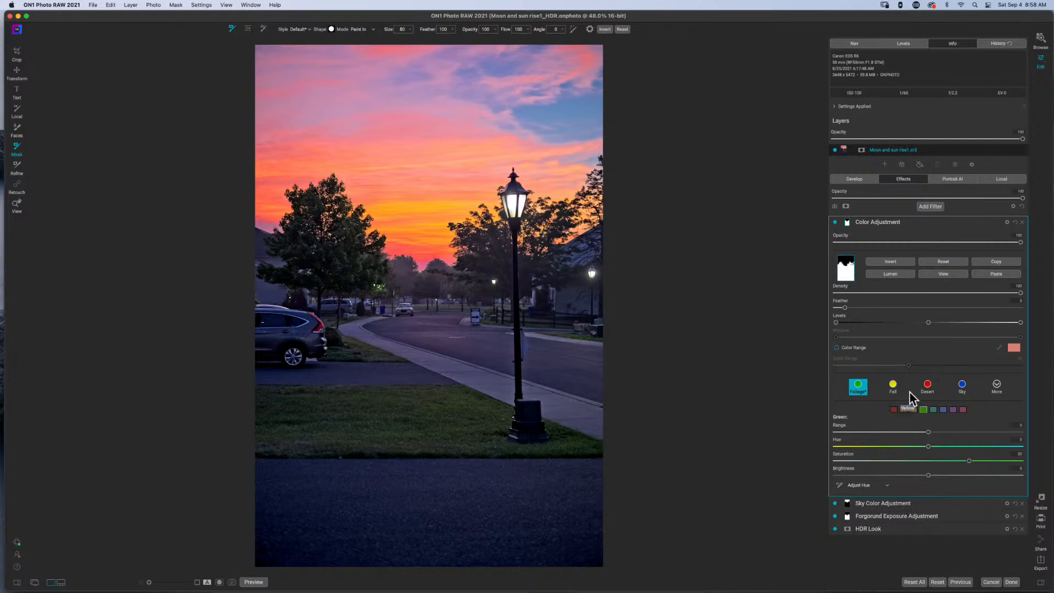
left_click(834, 223)
left_click(834, 223)
left_click(835, 222)
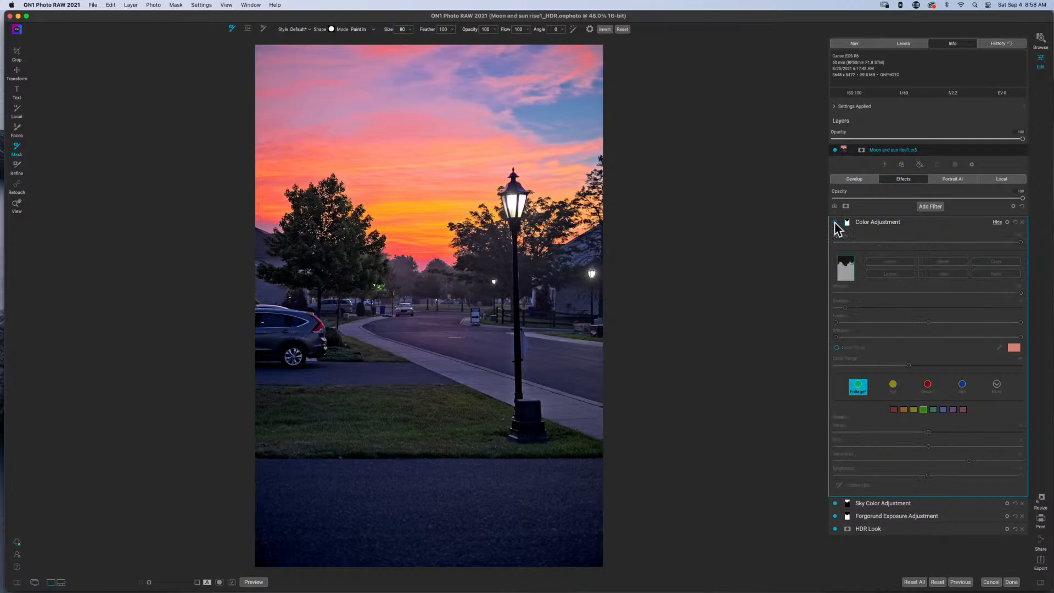
left_click(834, 222)
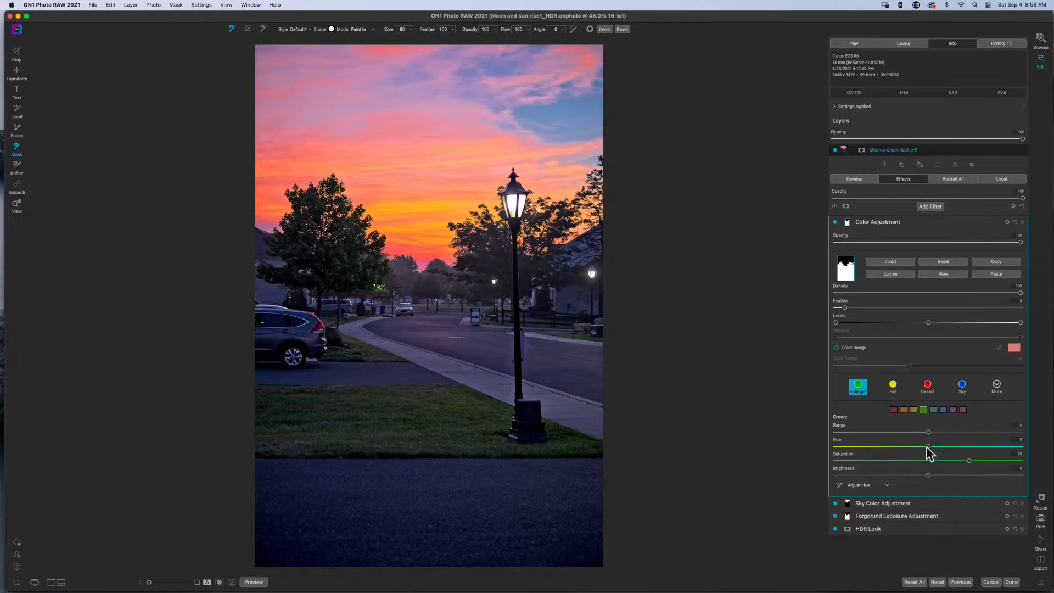
Increase the greens' saturation and brightness, and set the yellows' saturation to about 40 and brightness to about 18.
left_click_drag(969, 461, 1029, 461)
left_click_drag(927, 475, 992, 480)
left_click(915, 410)
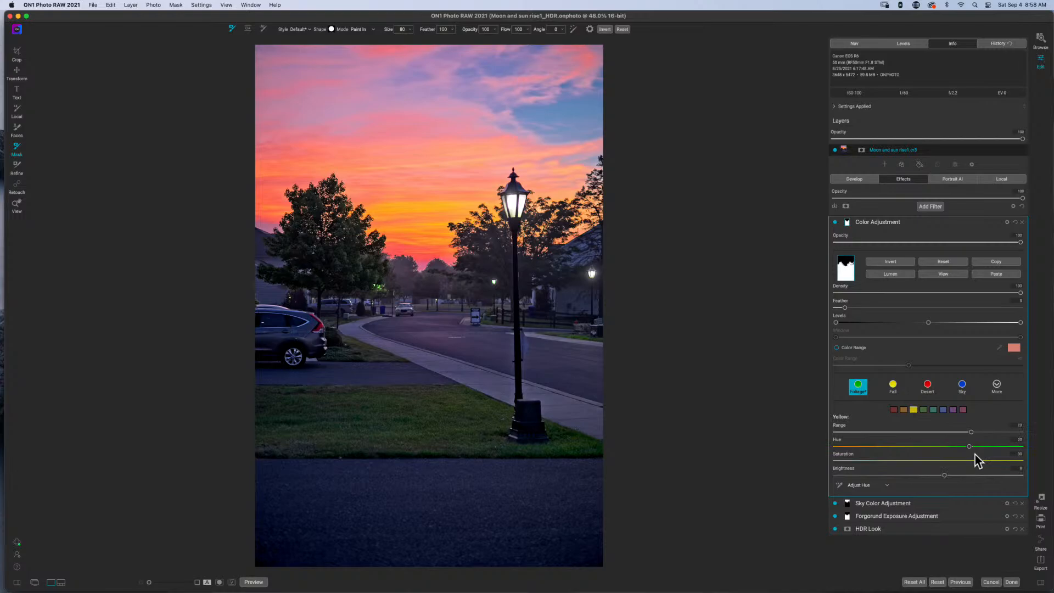
left_click_drag(979, 460, 964, 476)
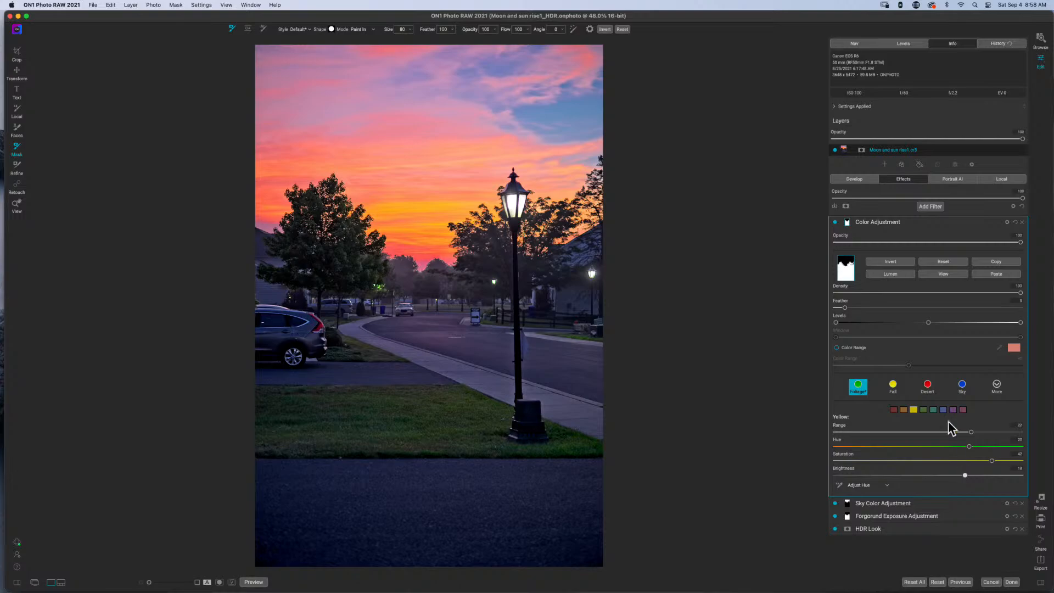
Rename the Color Adjustment filter as Grass Adjustment and collapse its settings.
left_click(868, 224)
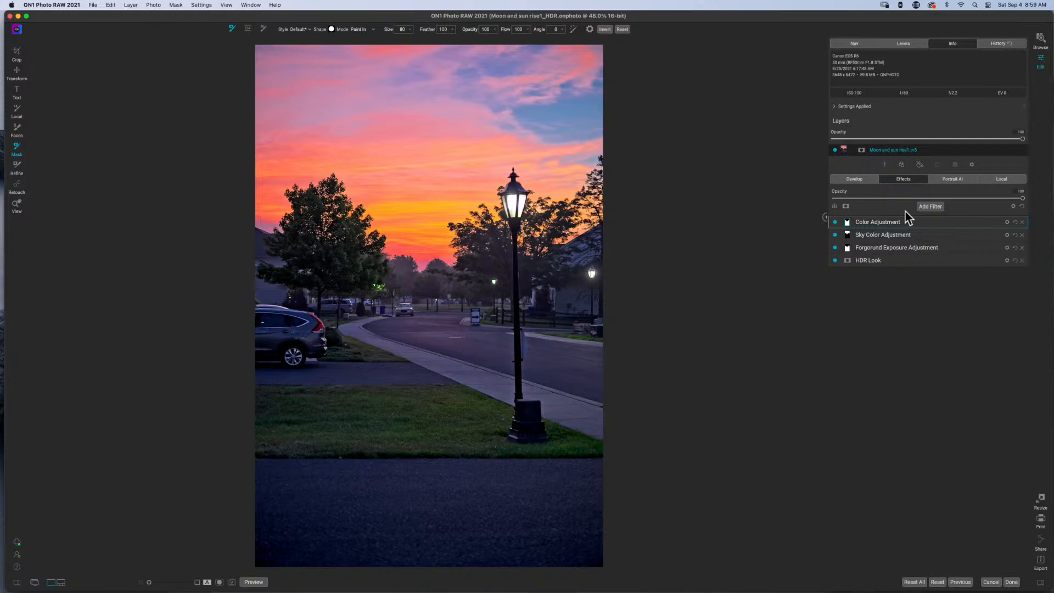
double_click(868, 224)
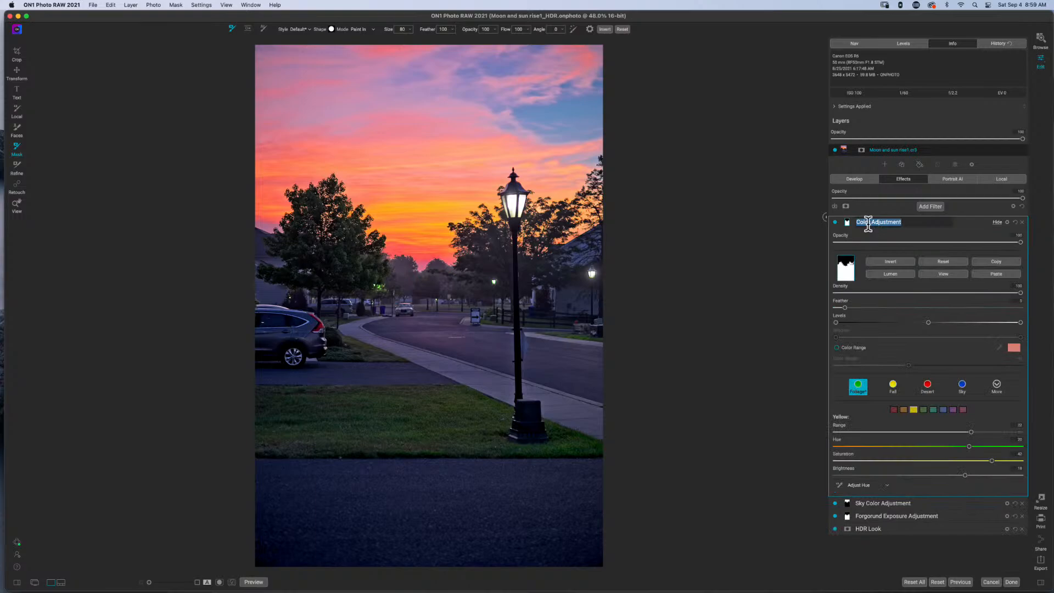
type("Grad Adjustment")
key("Return")
left_click(916, 225)
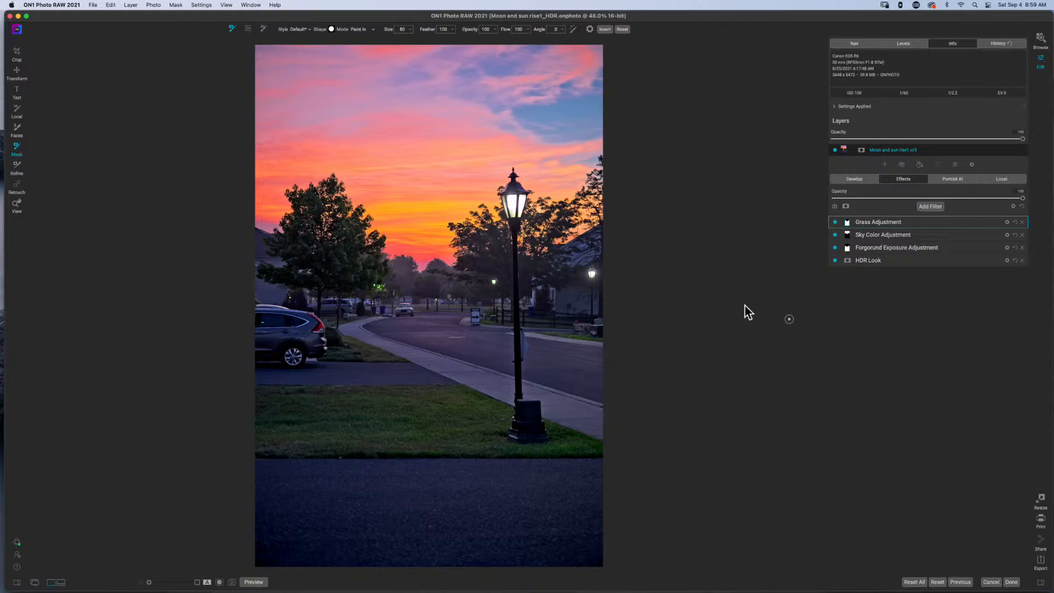
Add a Curves filter and brighten the photo by raising the upper midtones of the combined curve.
left_click(920, 209)
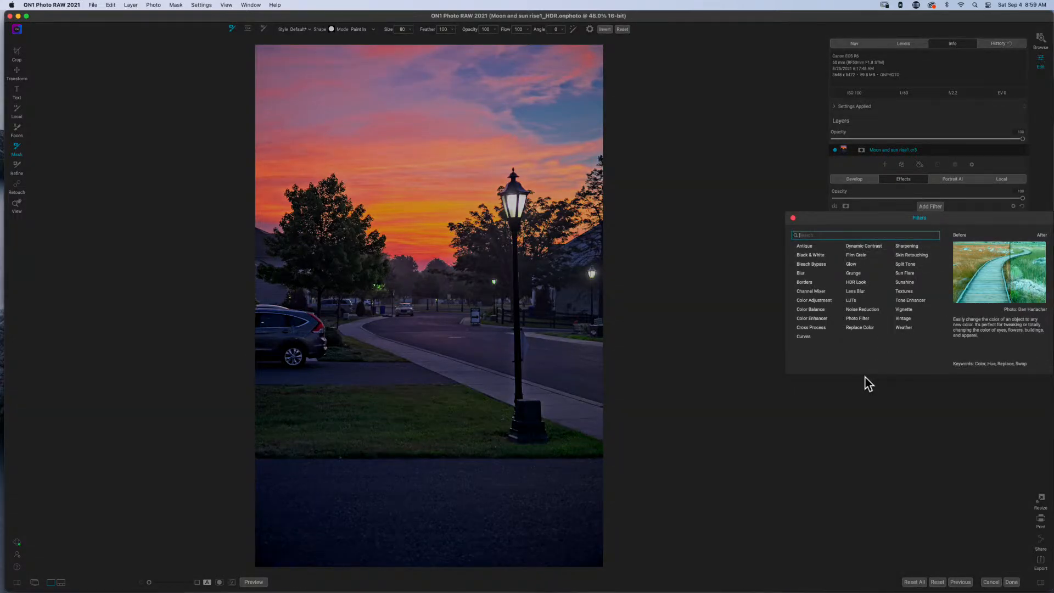
left_click(804, 337)
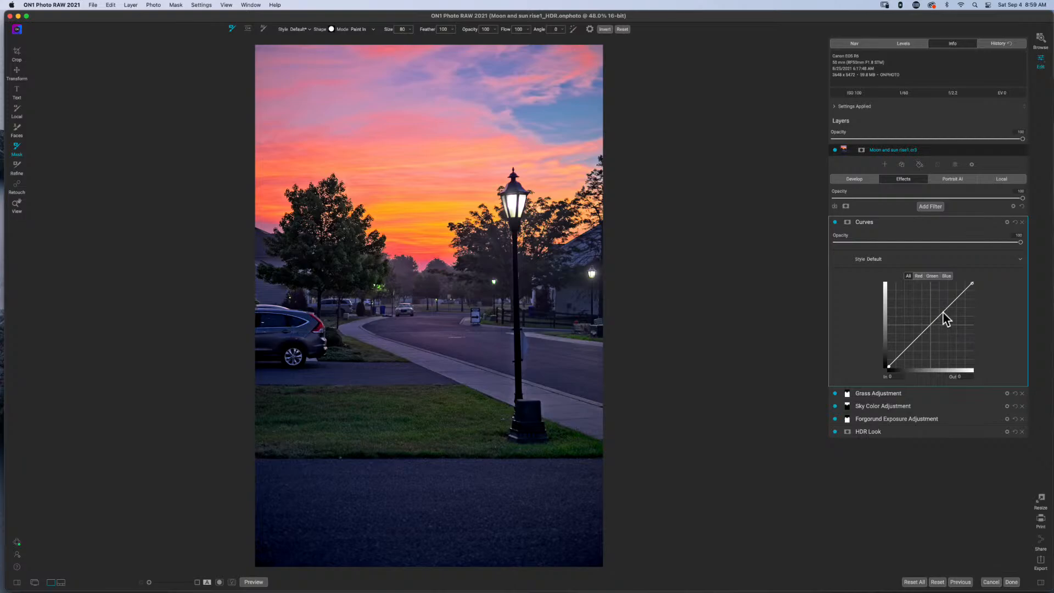
left_click_drag(942, 314, 939, 303)
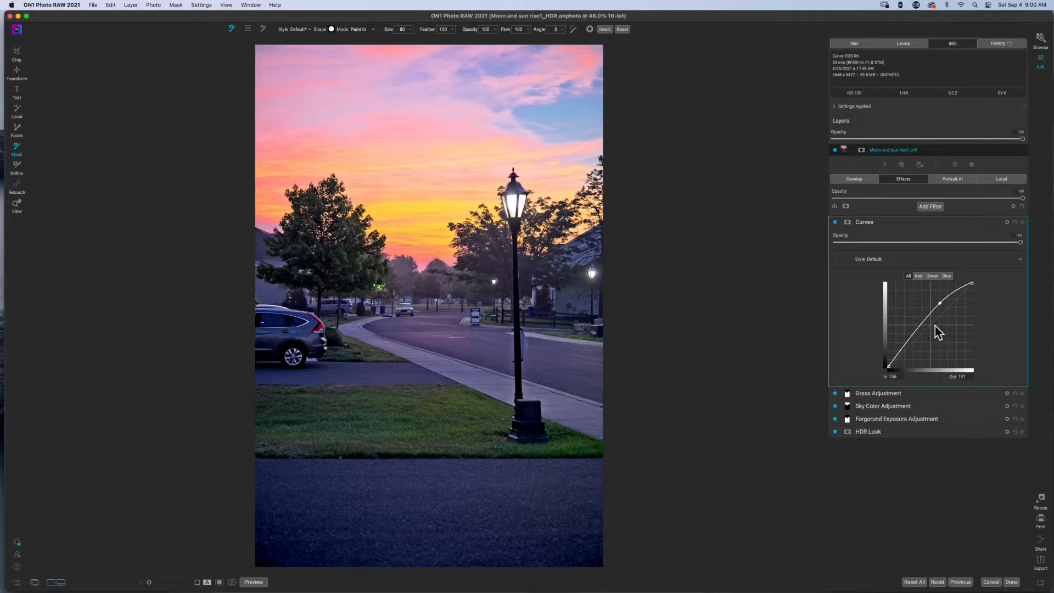
Rename the Curves filter as Dodge and give it a white mask.
double_click(870, 223)
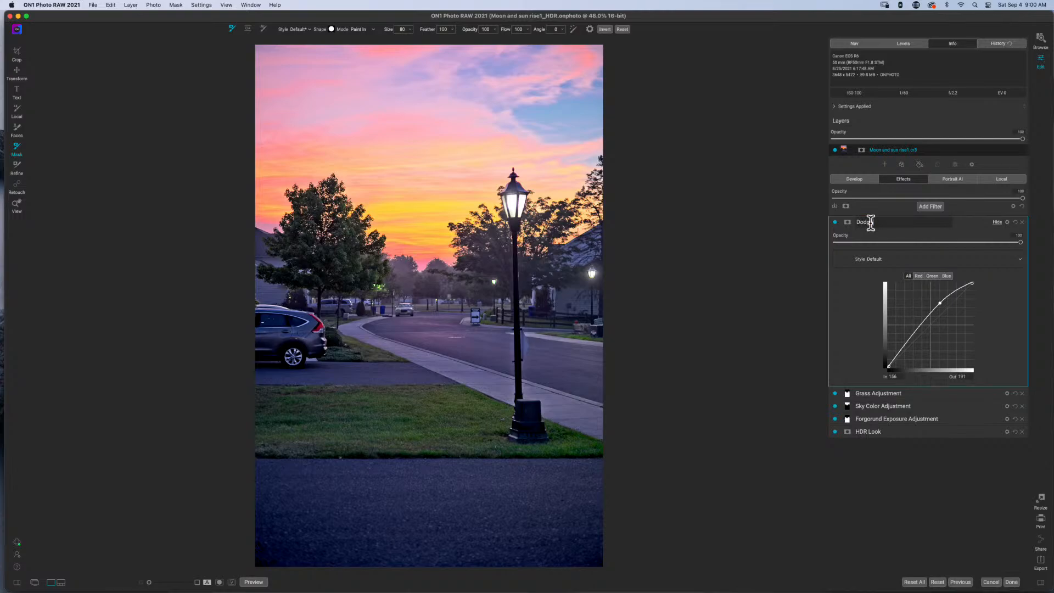
type("Dodge")
key("Return")
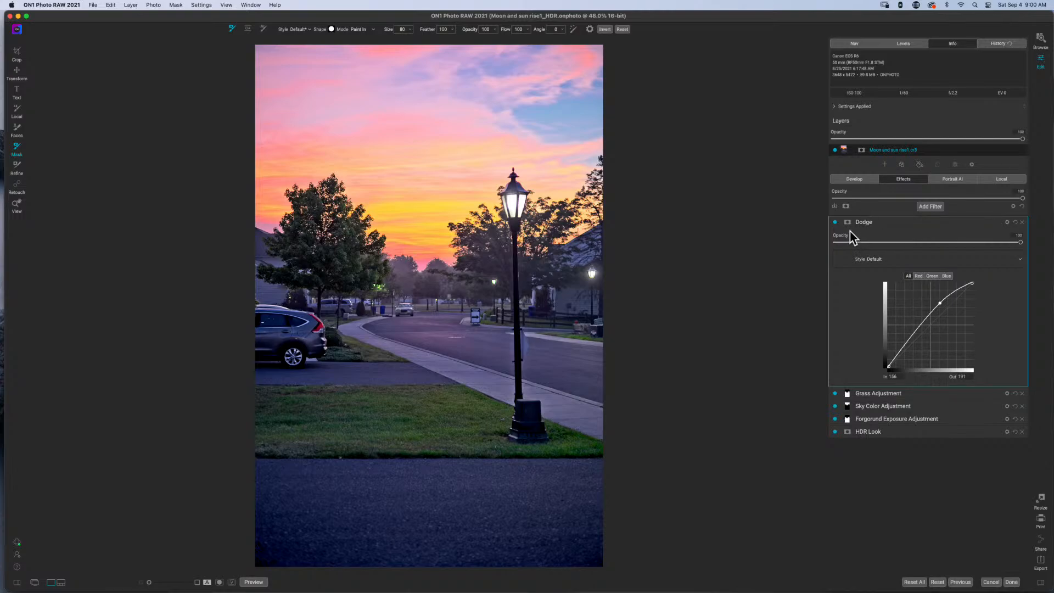
left_click(846, 224)
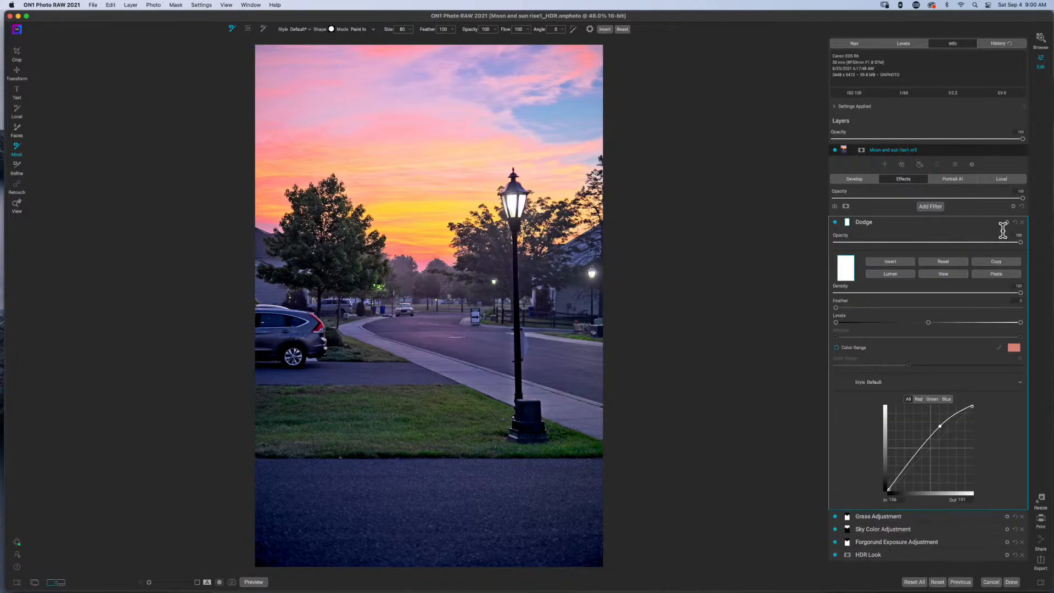
left_click(846, 222)
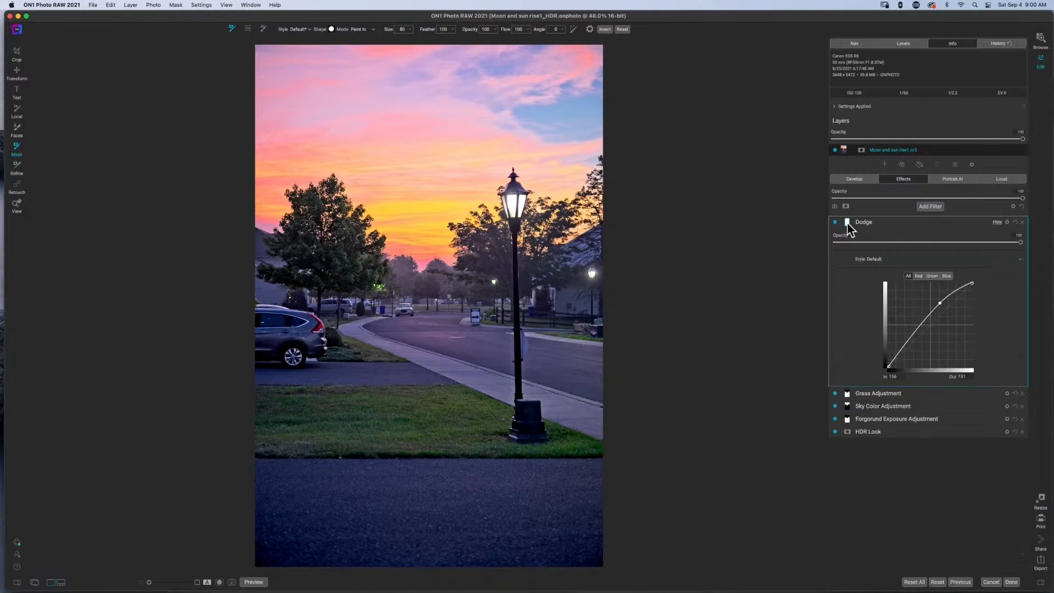
Keep the Dodge filter's blending mode at Normal and apply the filter only to Highlights.
left_click(1006, 222)
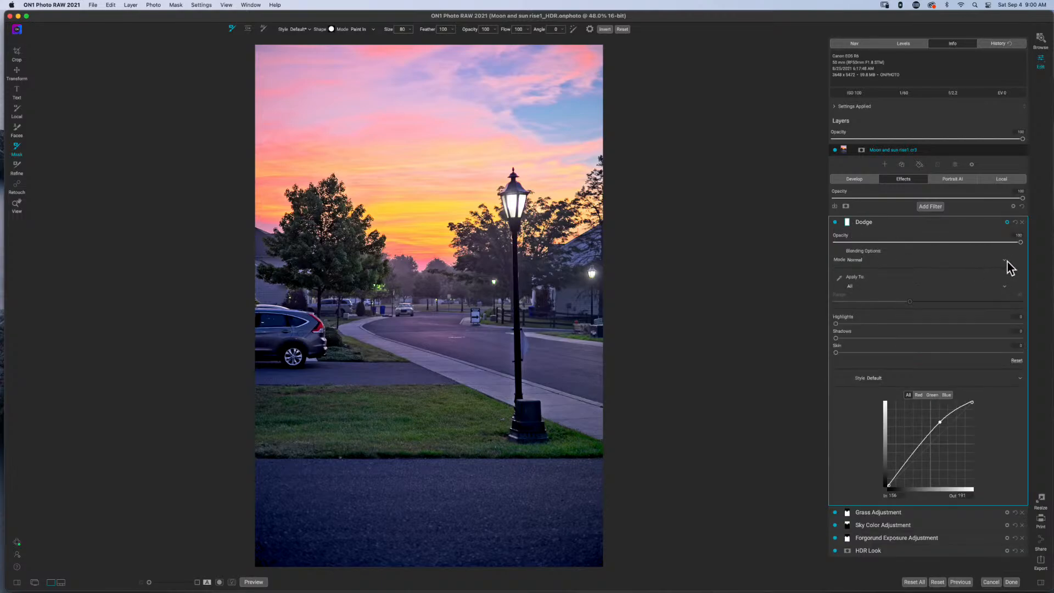
left_click(1004, 261)
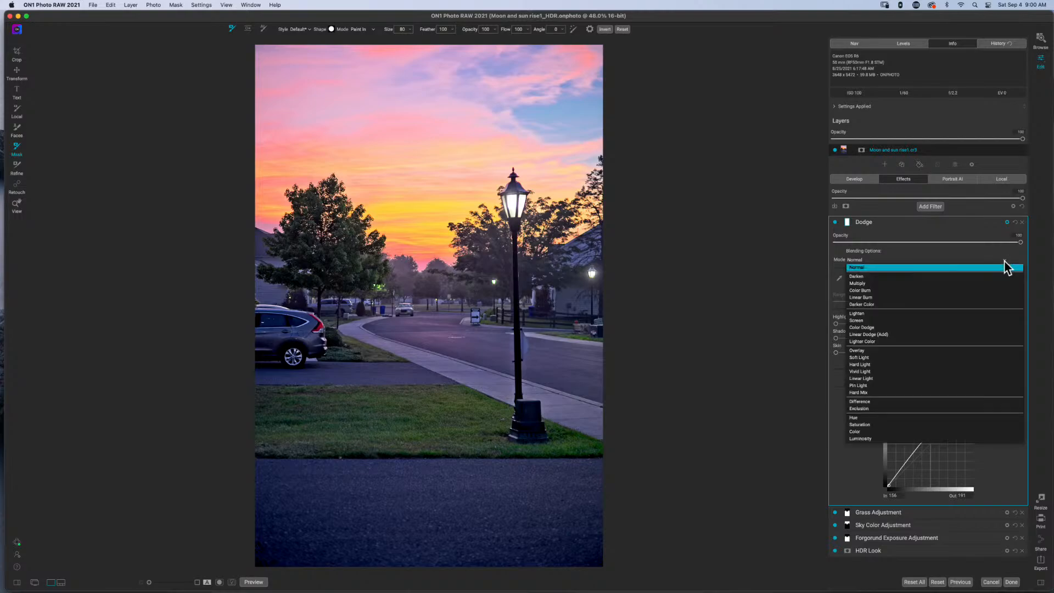
left_click(1004, 262)
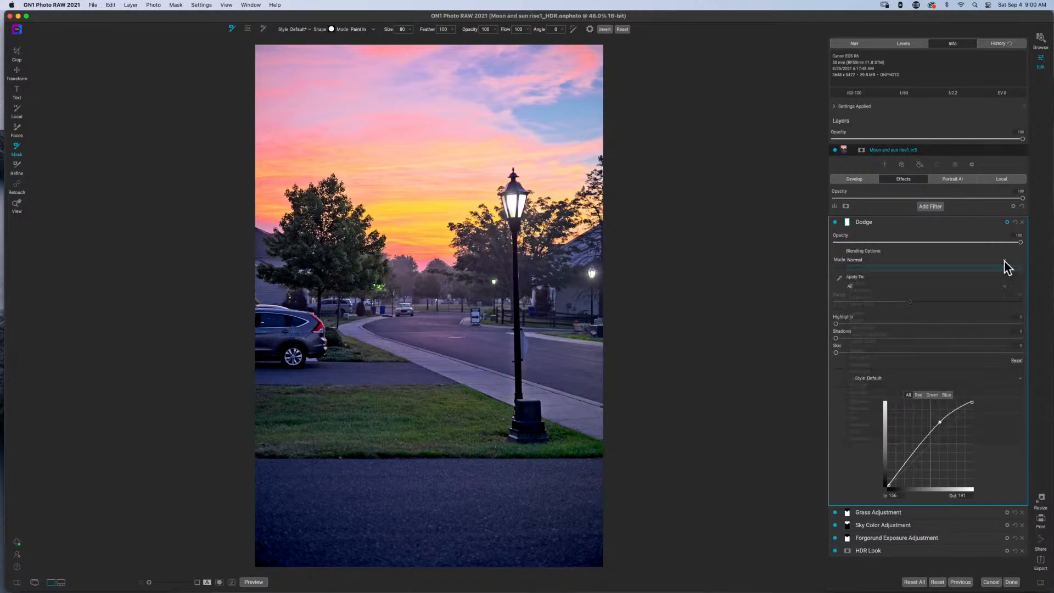
left_click(865, 287)
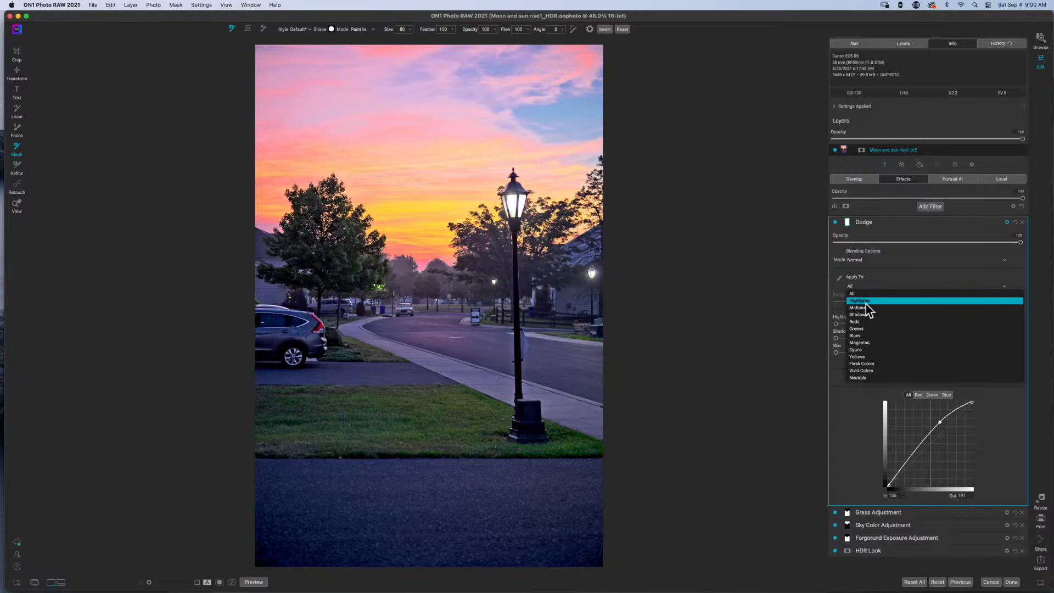
left_click(866, 302)
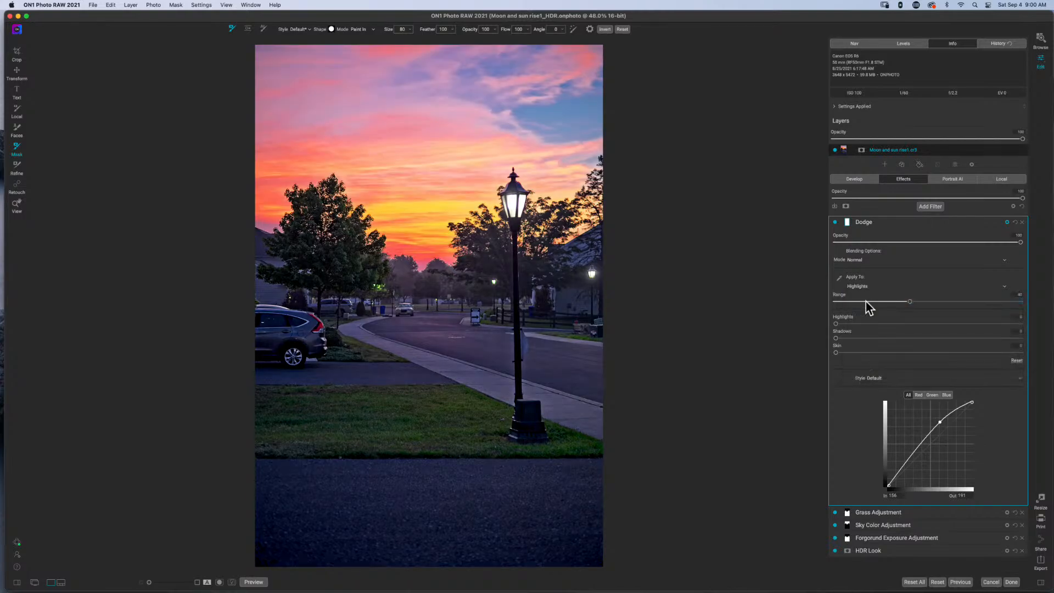
Toggle the Dodge filter off and on repeatedly to compare the photo with and without it.
left_click(834, 222)
left_click(835, 223)
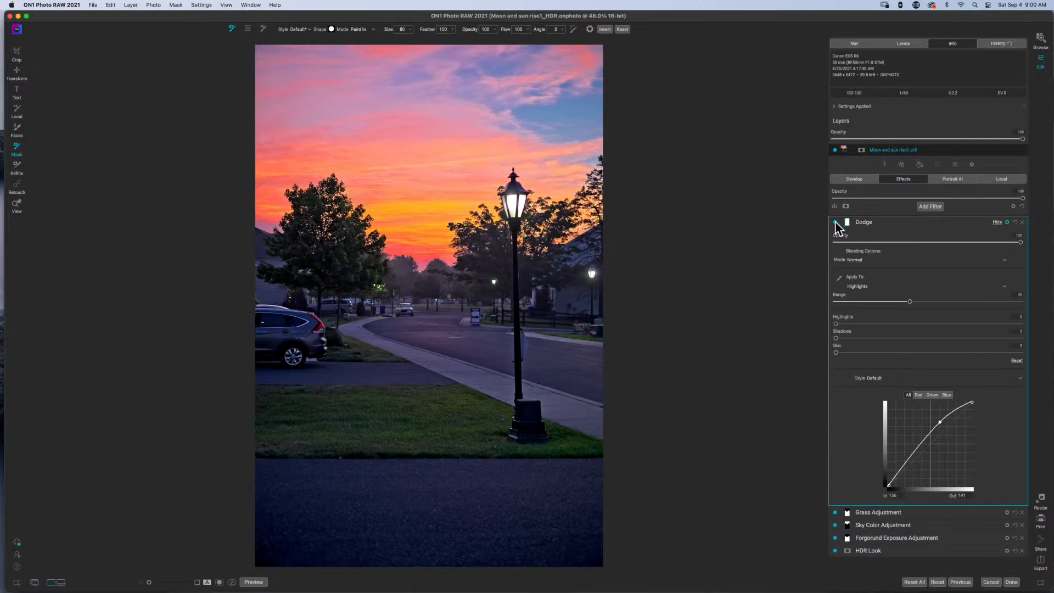
left_click(835, 222)
left_click(835, 223)
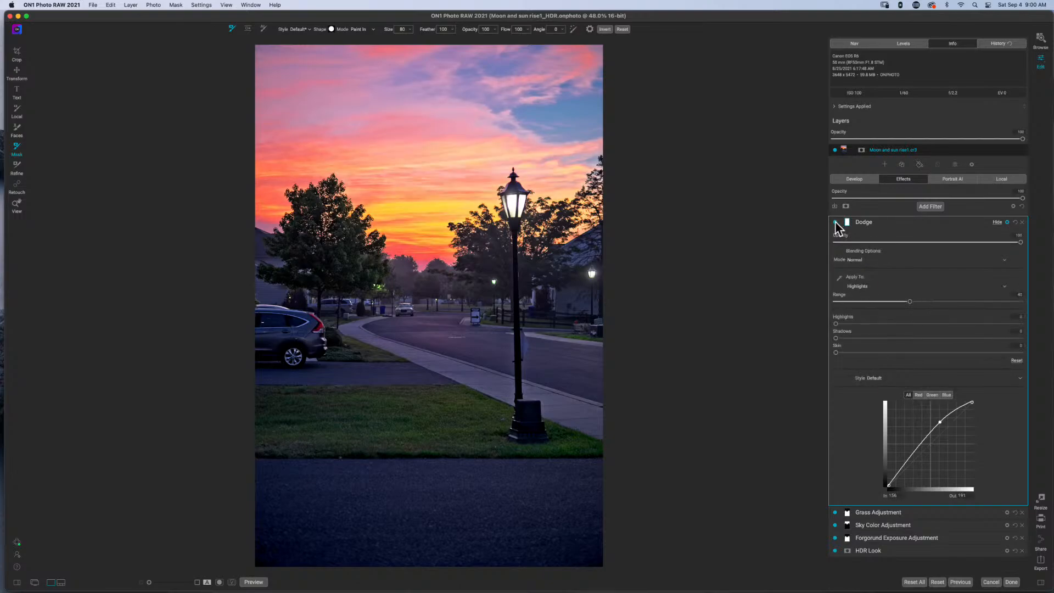
left_click(835, 222)
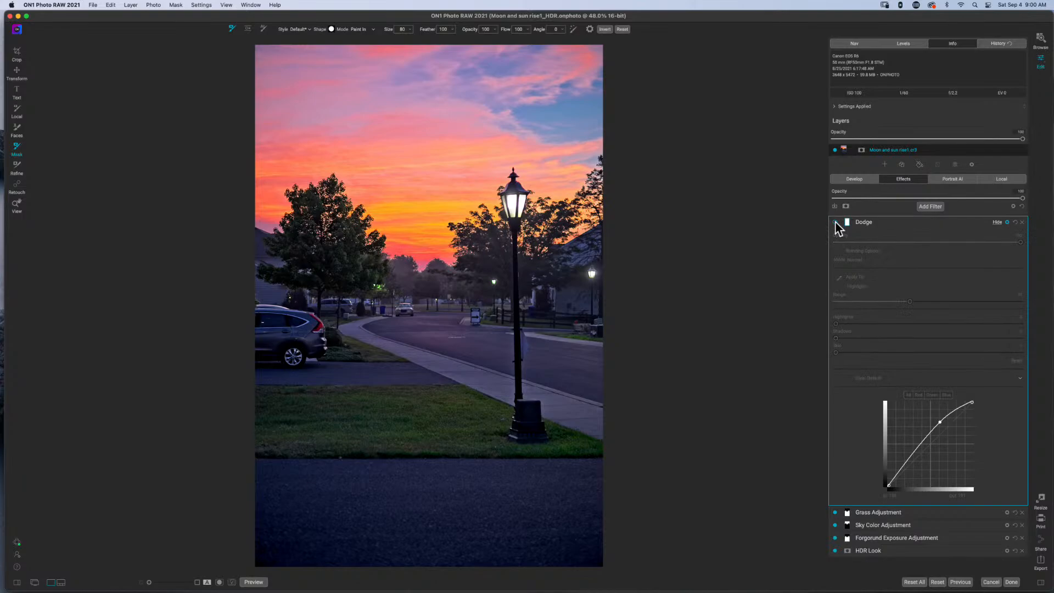
left_click(835, 222)
left_click(834, 222)
left_click(835, 222)
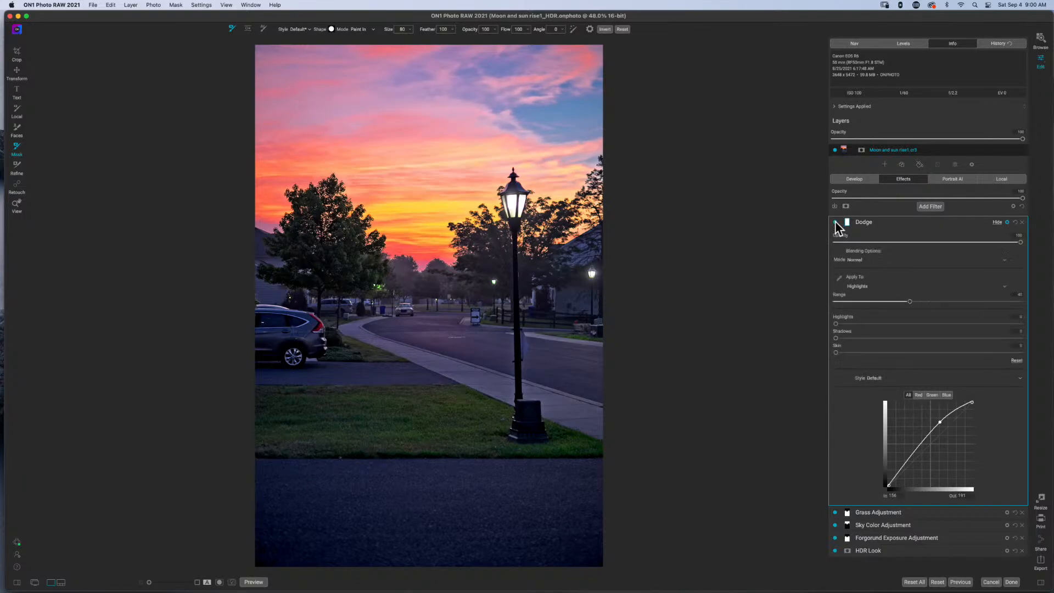
left_click(835, 222)
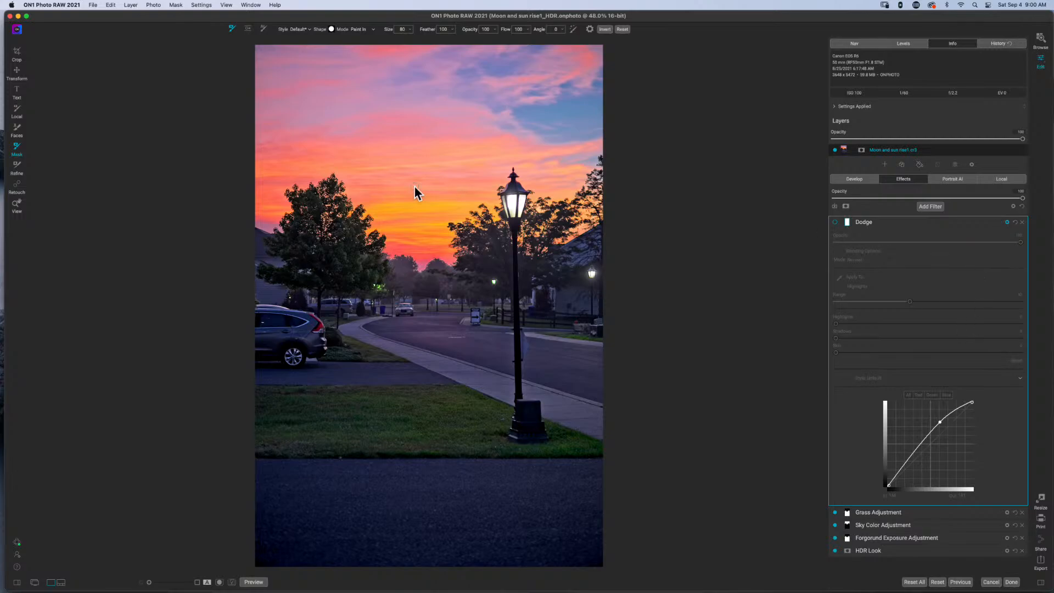
left_click(834, 222)
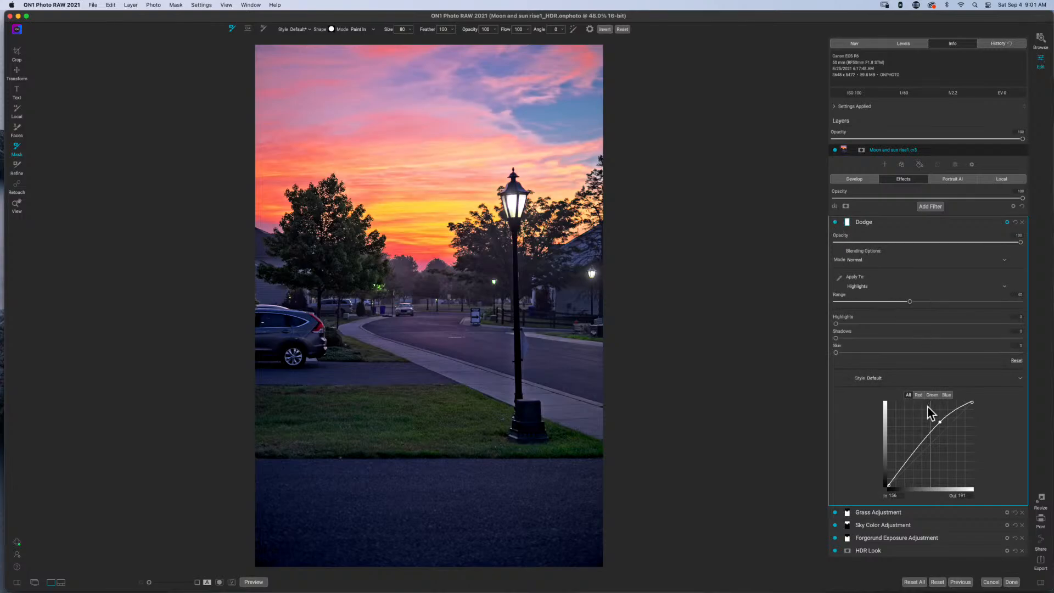
Pull the Dodge curve's point down into the lower midtones to darken the photo, and apply the filter only to Shadows.
left_click_drag(940, 422, 917, 466)
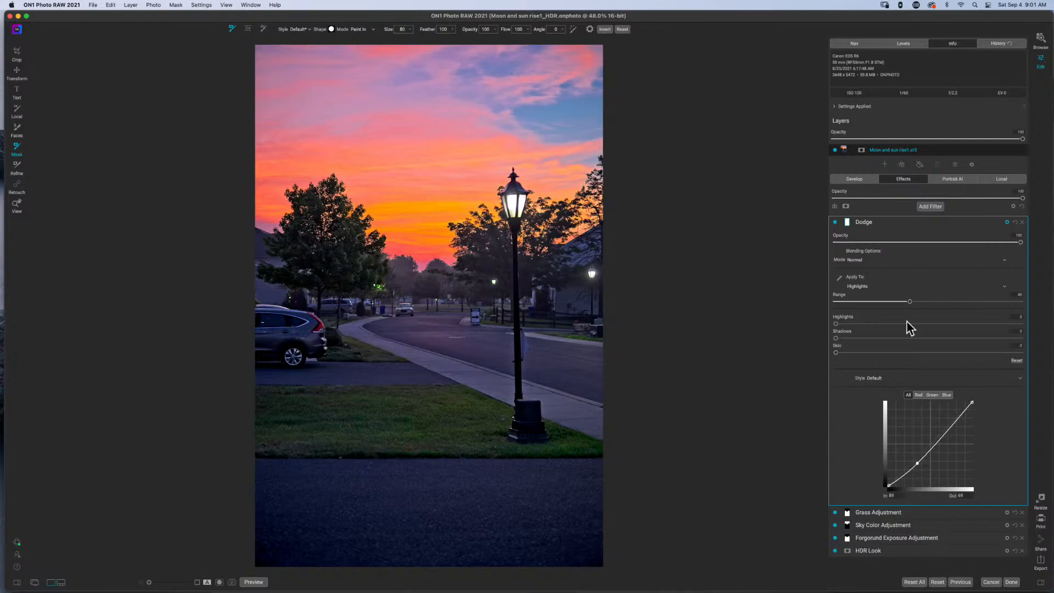
left_click(867, 287)
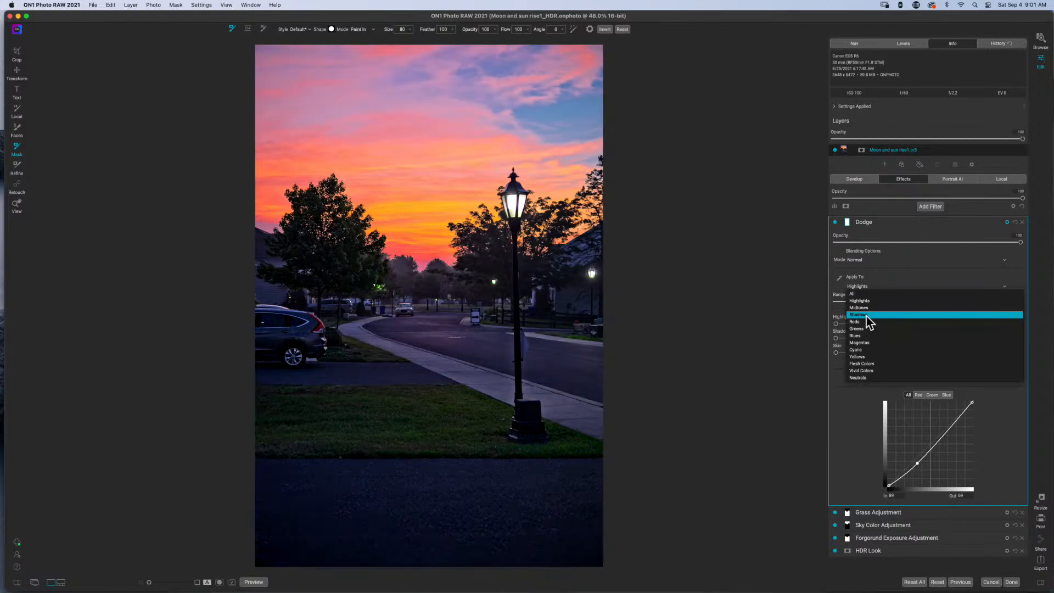
left_click(867, 315)
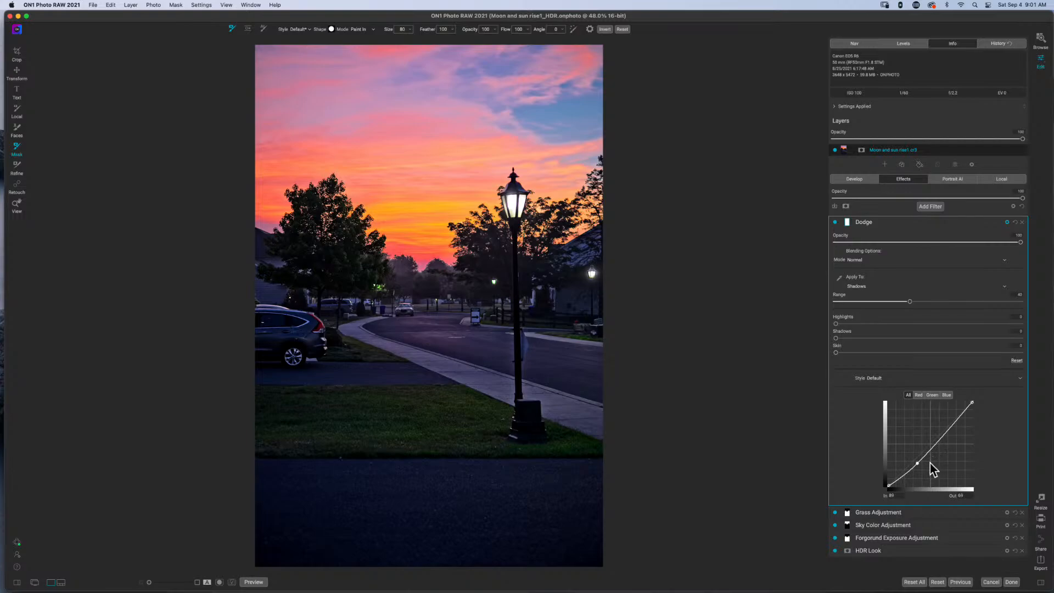
Shape the Dodge curve into an S by adjusting its black point and raising an upper-midtone point to about input 158, output 167.
mouse_move(917, 469)
left_mouse_down()
mouse_move(919, 460)
mouse_move(889, 486)
mouse_move(878, 477)
left_mouse_up()
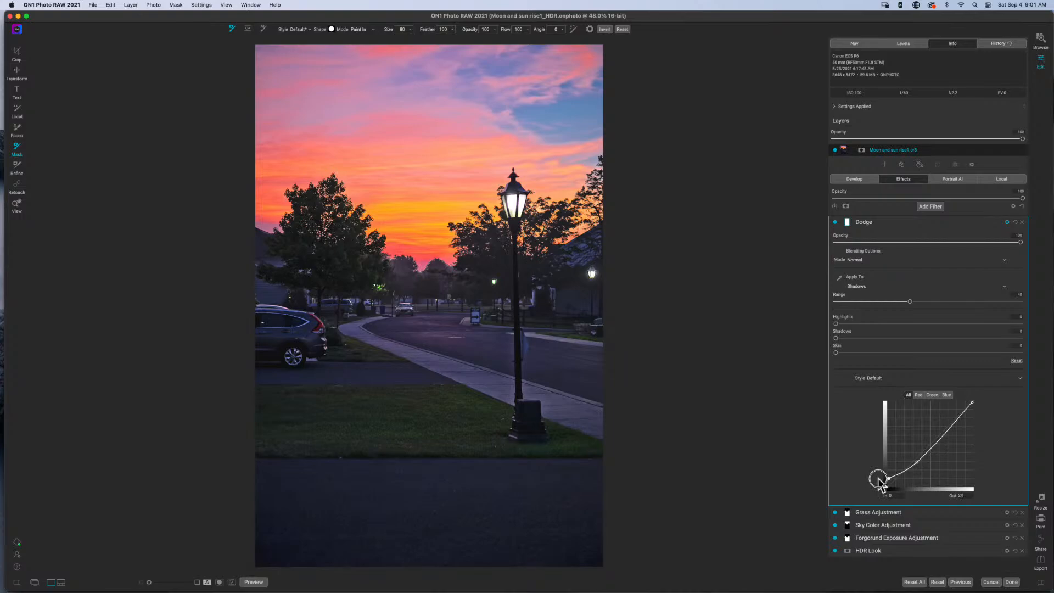
left_click_drag(878, 479, 893, 481)
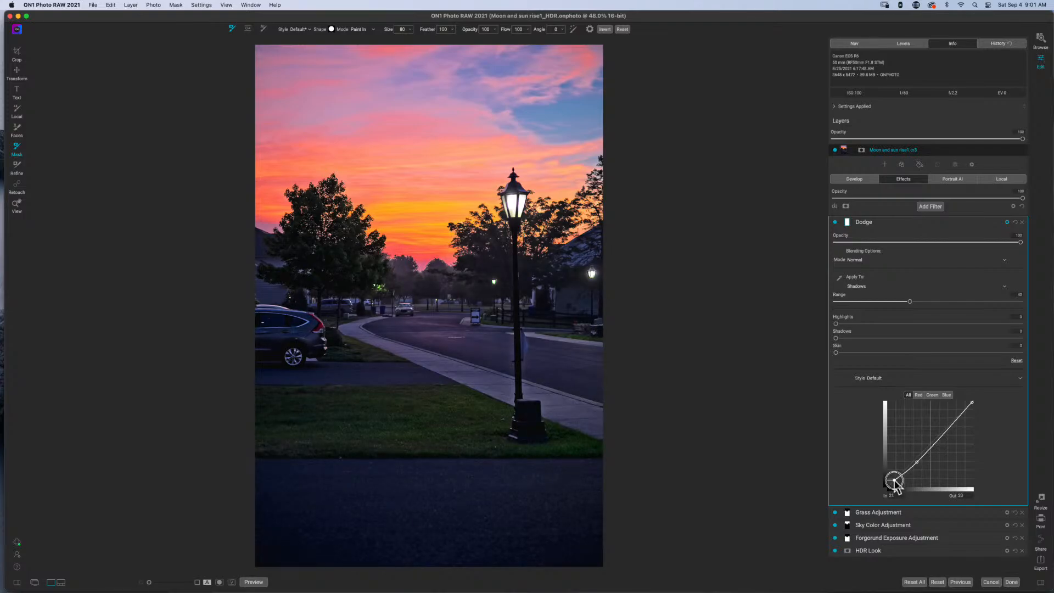
left_click_drag(916, 463, 940, 431)
Invert the Dodge filter's mask to black and enlarge the masking brush to 1000.
left_click(846, 222)
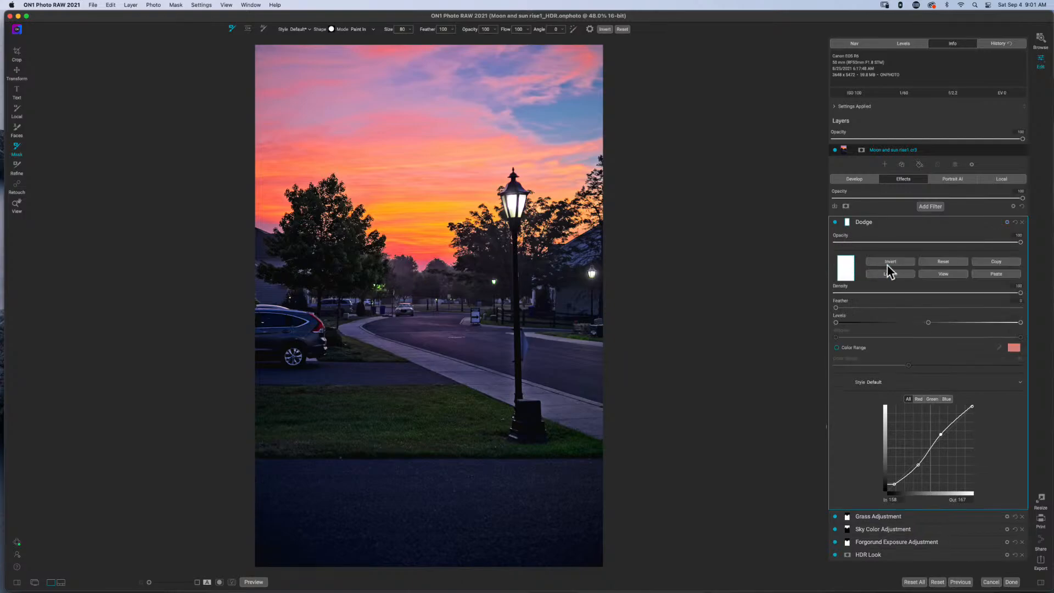
left_click(888, 262)
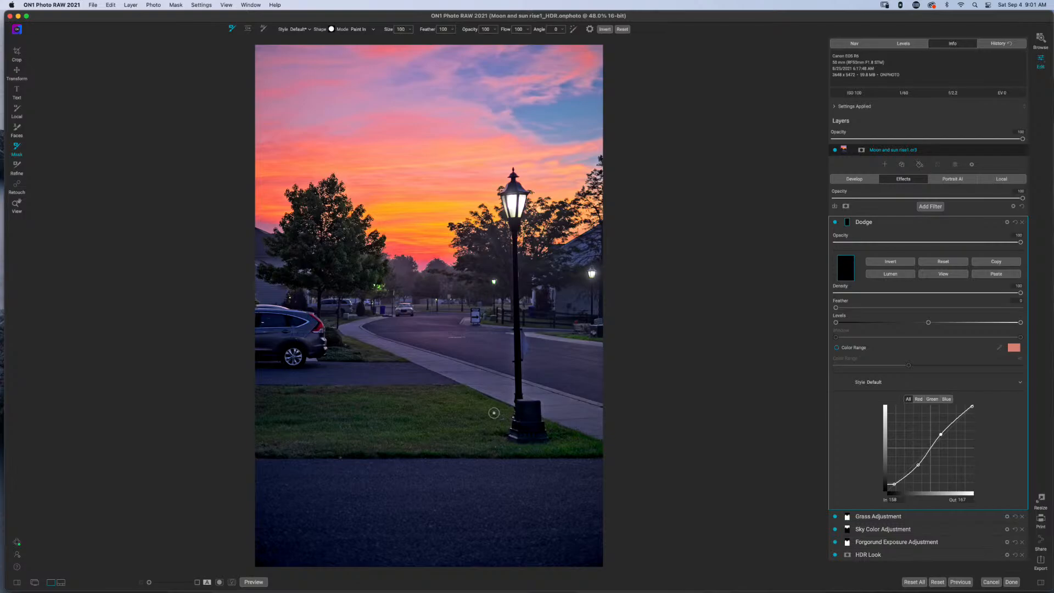
key("bracketright")
key("bracketright")
key("bracketright")
key("bracketright")
key("bracketright")
key("bracketright")
key("bracketright")
key("bracketright")
key("bracketright")
Close the Dodge filter's blending options and lower the masking brush's opacity to about 43 and flow to about 29.
left_click(1007, 222)
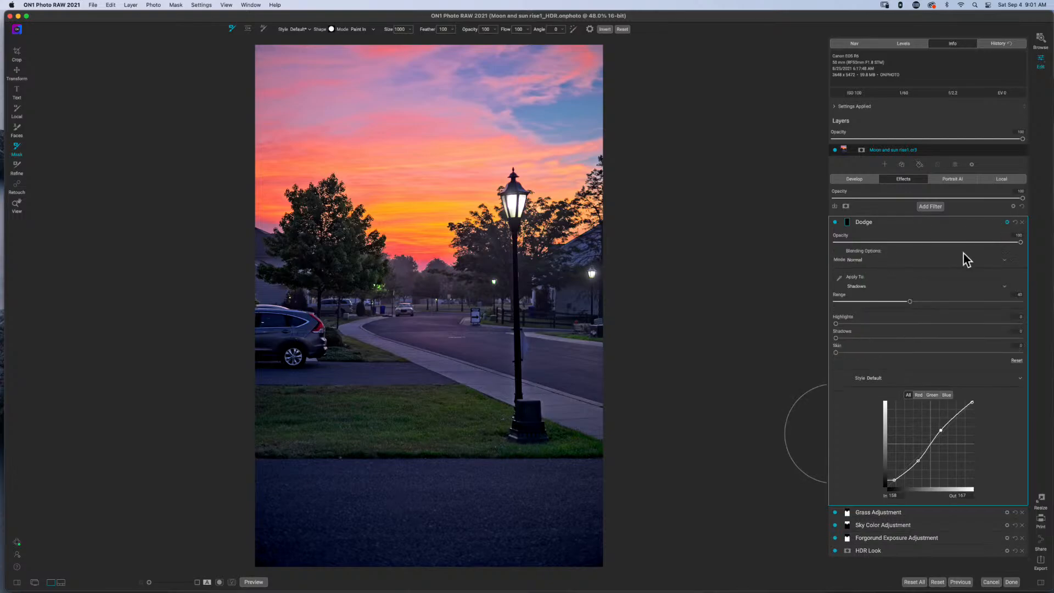
left_click(1006, 222)
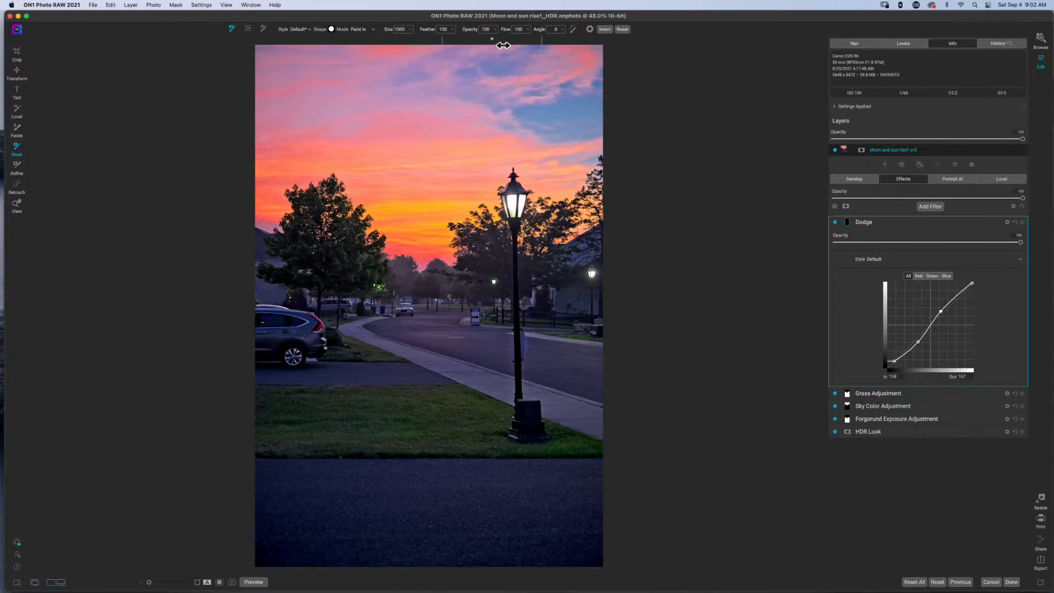
mouse_move(505, 30)
left_mouse_down()
mouse_move(433, 41)
mouse_move(464, 423)
left_mouse_up()
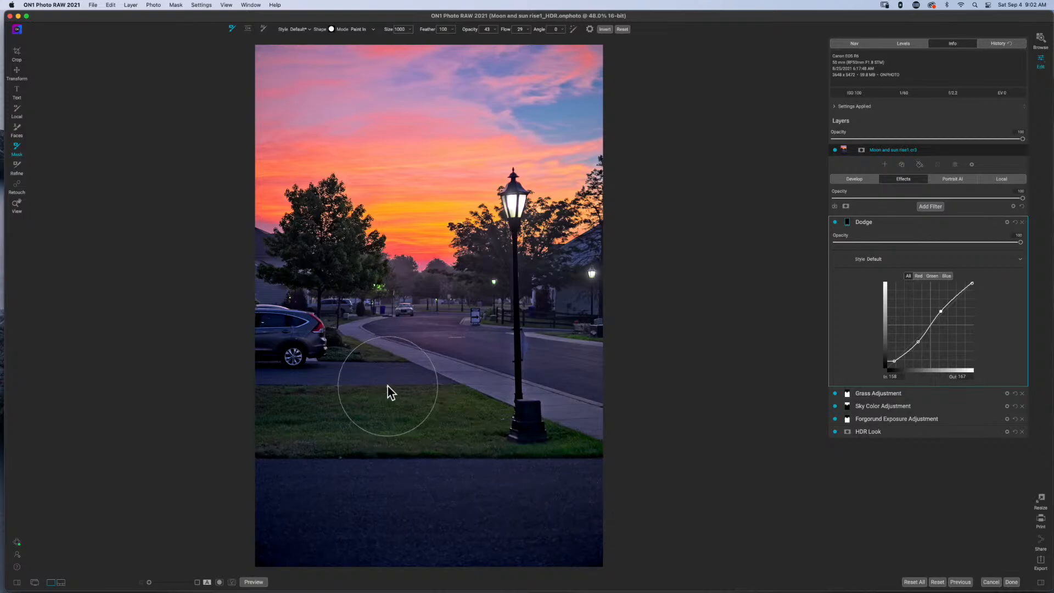
Shrink the brush to about 350 and paint the Dodge filter's effect along the sidewalk and road.
key("bracketleft")
key("bracketleft")
key("bracketleft")
key("bracketleft")
key("bracketleft")
key("bracketleft")
key("bracketleft")
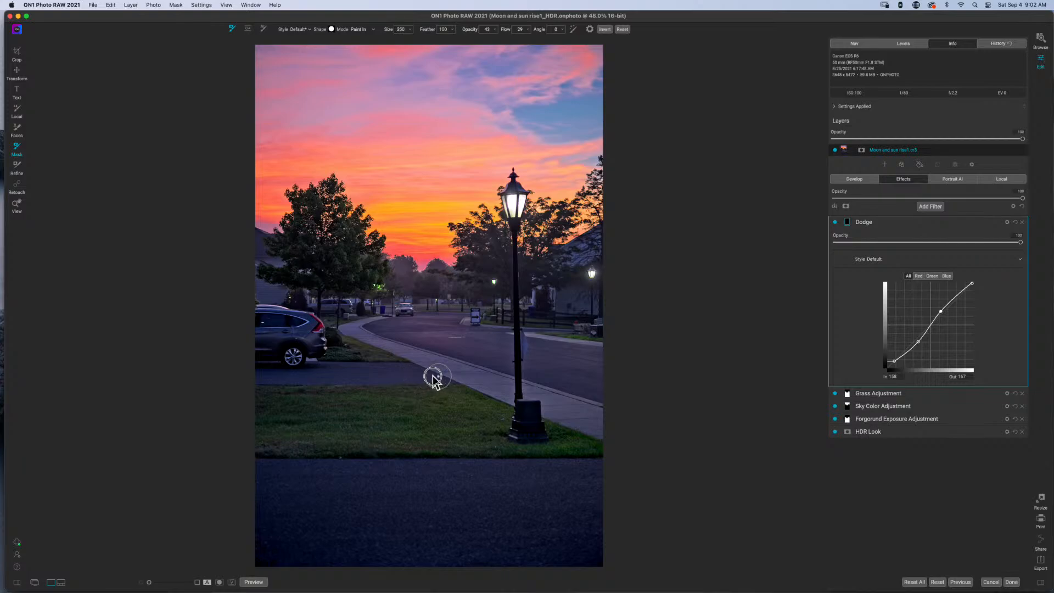
key("bracketleft")
key("bracketright")
key("bracketright")
key("bracketright")
mouse_move(594, 372)
left_mouse_down()
mouse_move(535, 351)
mouse_move(599, 373)
mouse_move(381, 324)
left_mouse_up()
Reduce the brush to about 175 and paint the effect into the far end of the road near the parked car.
key("bracketleft")
key("bracketleft")
key("bracketleft")
key("bracketleft")
key("bracketleft")
key("bracketleft")
key("bracketleft")
key("bracketleft")
key("bracketleft")
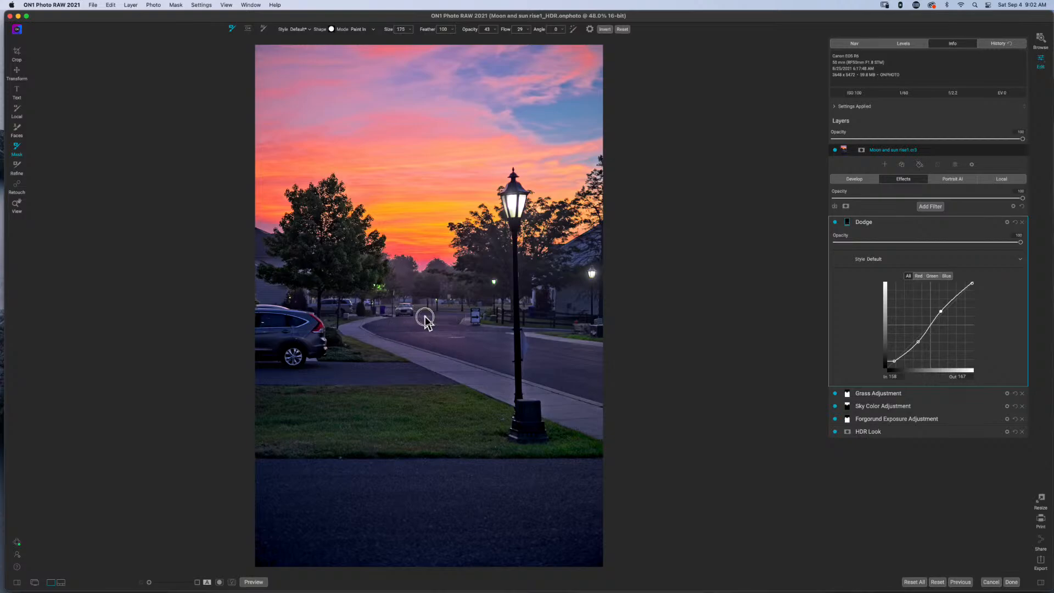
key("bracketleft")
Enlarge the brush to 500 to paint the effect over the middle of the road, and reduce it to 250.
key("bracketright")
key("bracketright")
key("bracketright")
key("bracketright")
key("bracketright")
key("bracketright")
key("bracketright")
key("bracketright")
key("bracketright")
key("bracketright")
key("bracketright")
key("bracketright")
key("bracketright")
key("bracketright")
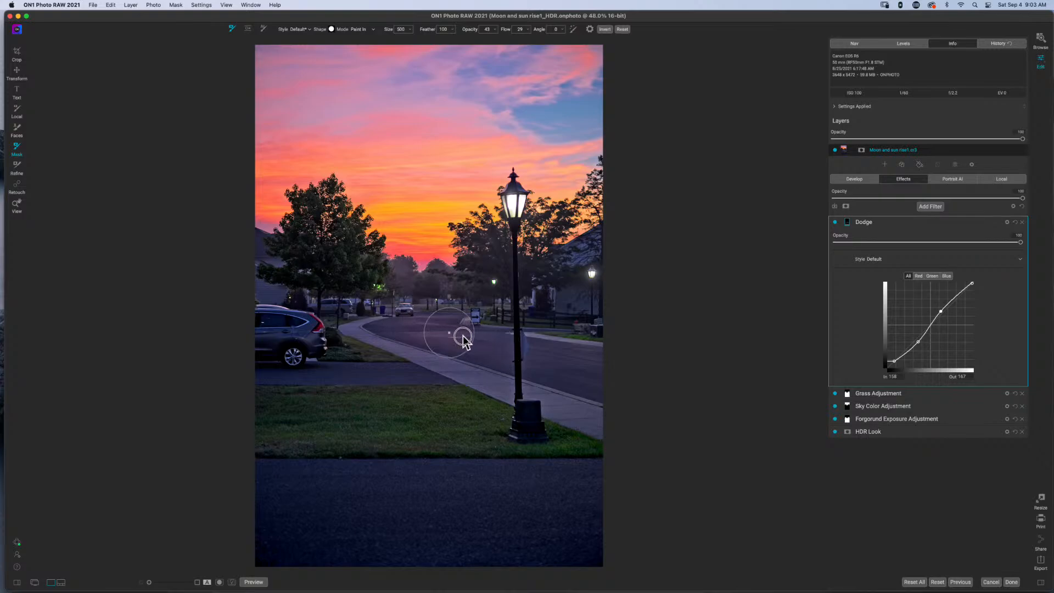
key("bracketleft")
key("bracketleft")
key("bracketleft")
key("bracketleft")
key("bracketleft")
key("bracketleft")
key("bracketleft")
key("bracketleft")
key("bracketleft")
key("bracketleft")
Compare the photo with the Dodge filter's painted darkening switched off and on.
left_click(835, 221)
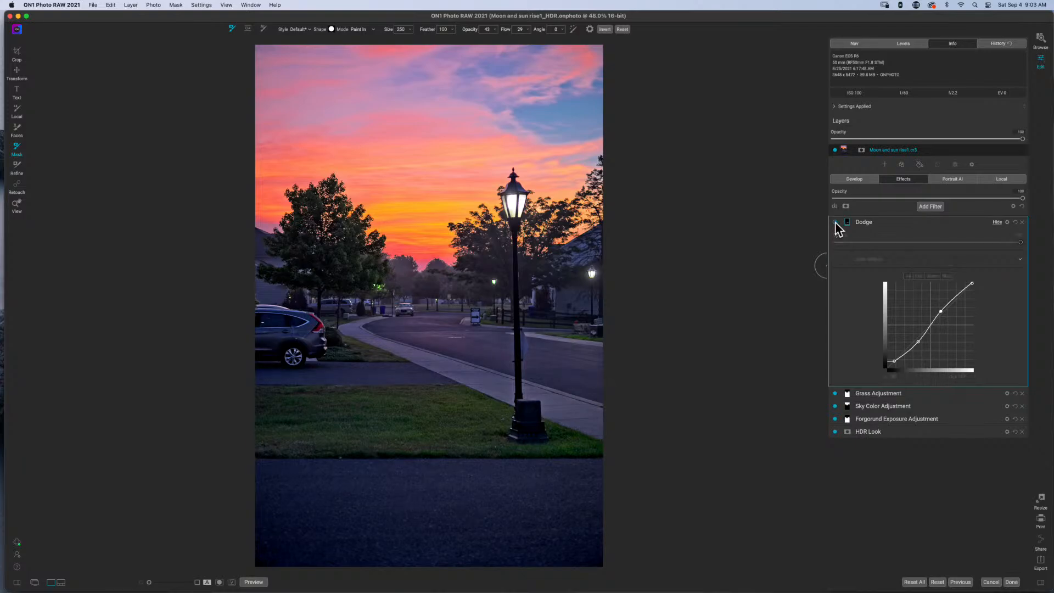
left_click(834, 222)
left_click(835, 222)
left_click(835, 222)
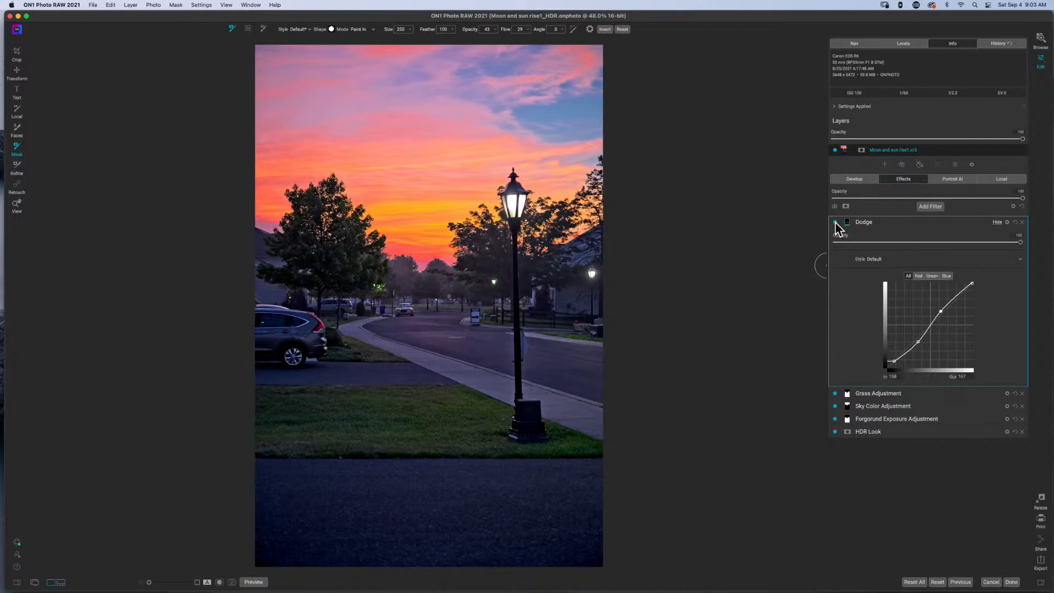
left_click(834, 221)
left_click(834, 221)
Rename the Dodge filter as Burn and collapse its settings.
double_click(862, 222)
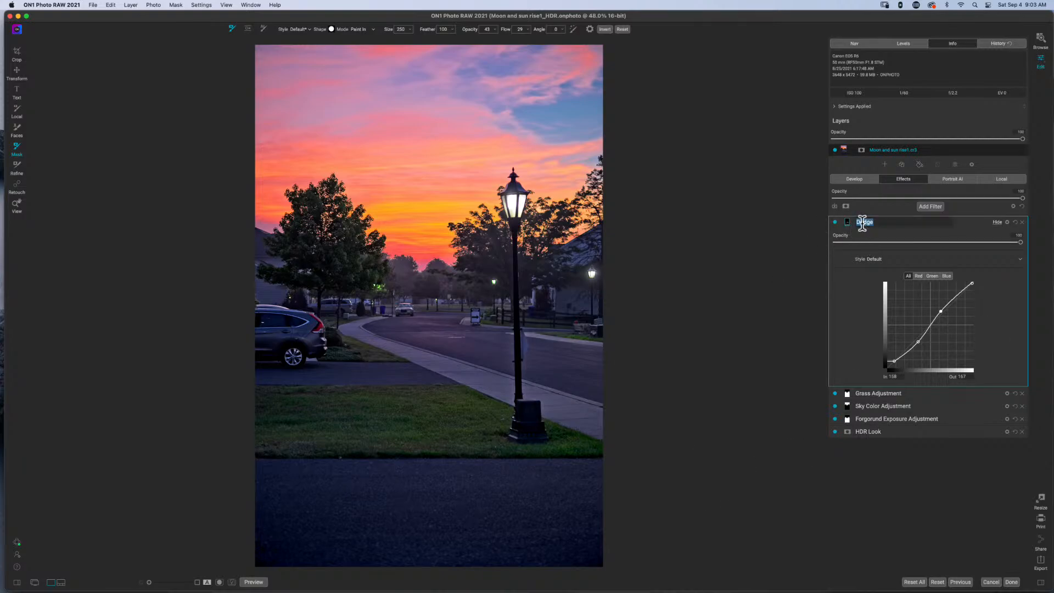
type("Burn")
key("Return")
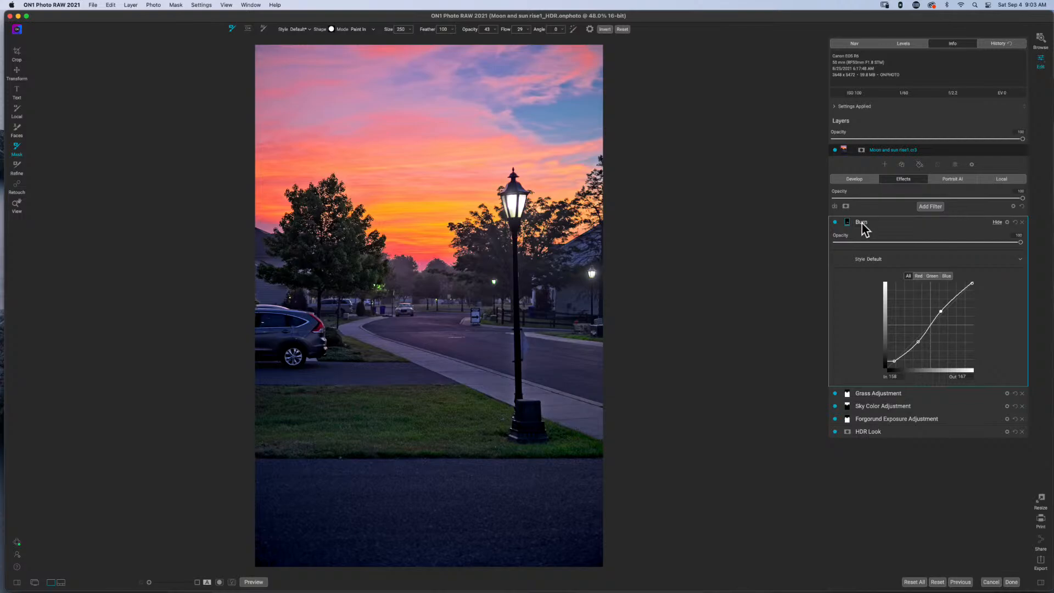
left_click(898, 223)
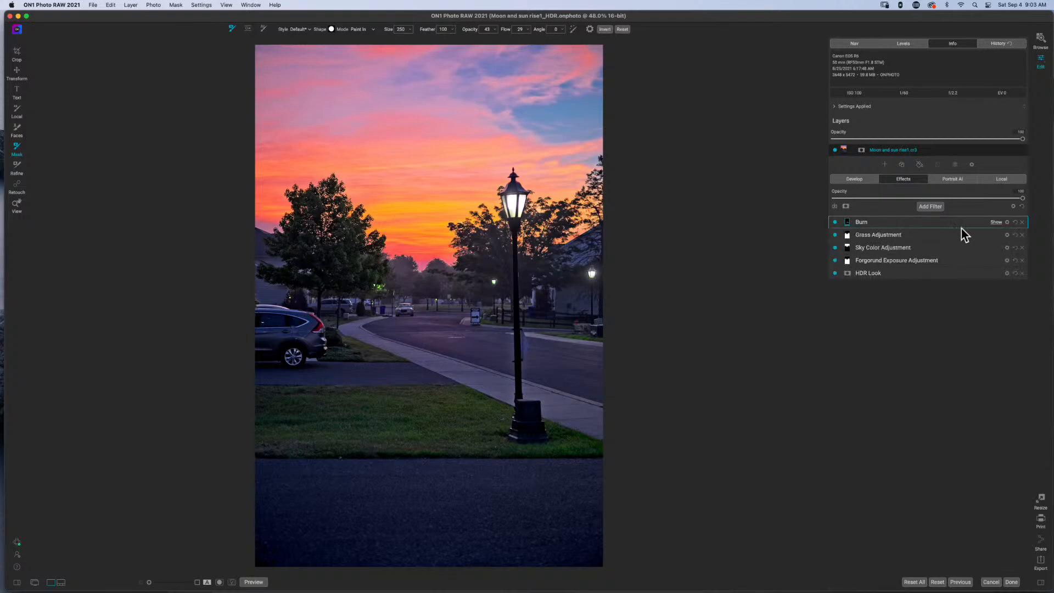
Add a new Curves filter and brighten the photo by lifting the highlight, midtone and shadow points of the combined curve.
left_click(931, 206)
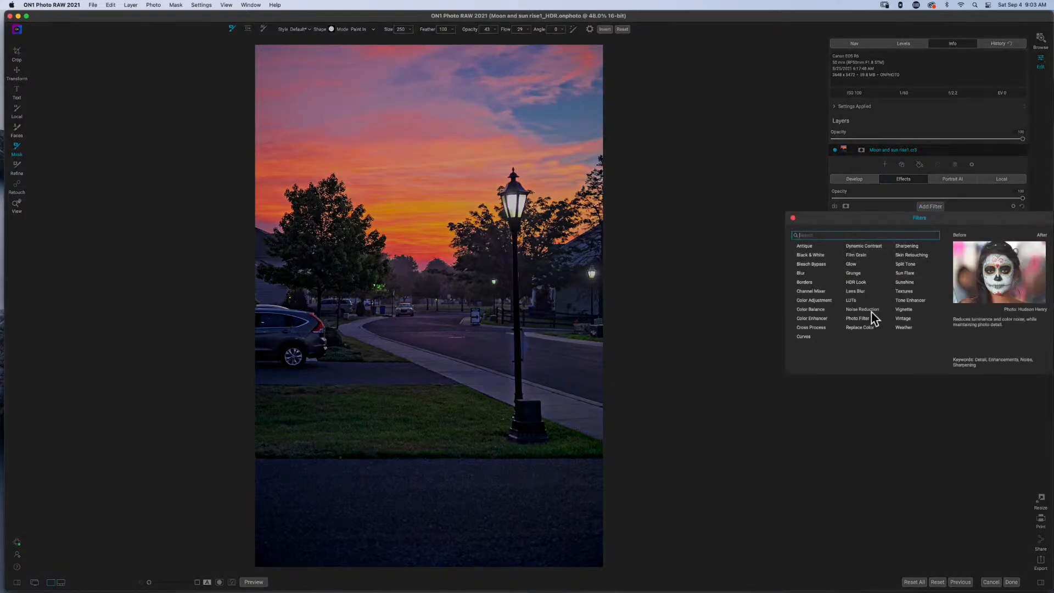
left_click(804, 337)
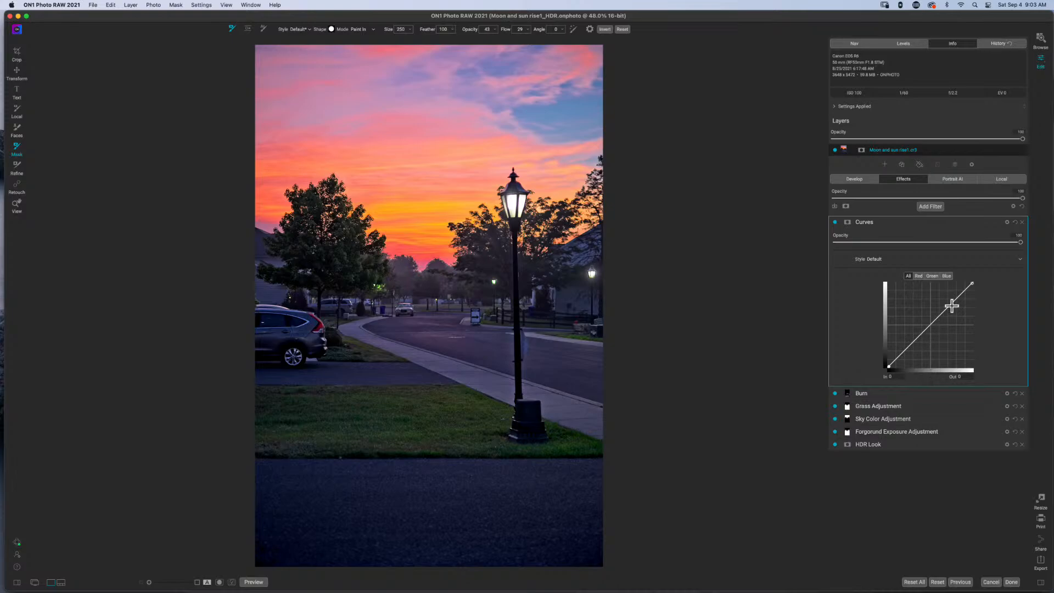
left_click_drag(950, 306, 946, 299)
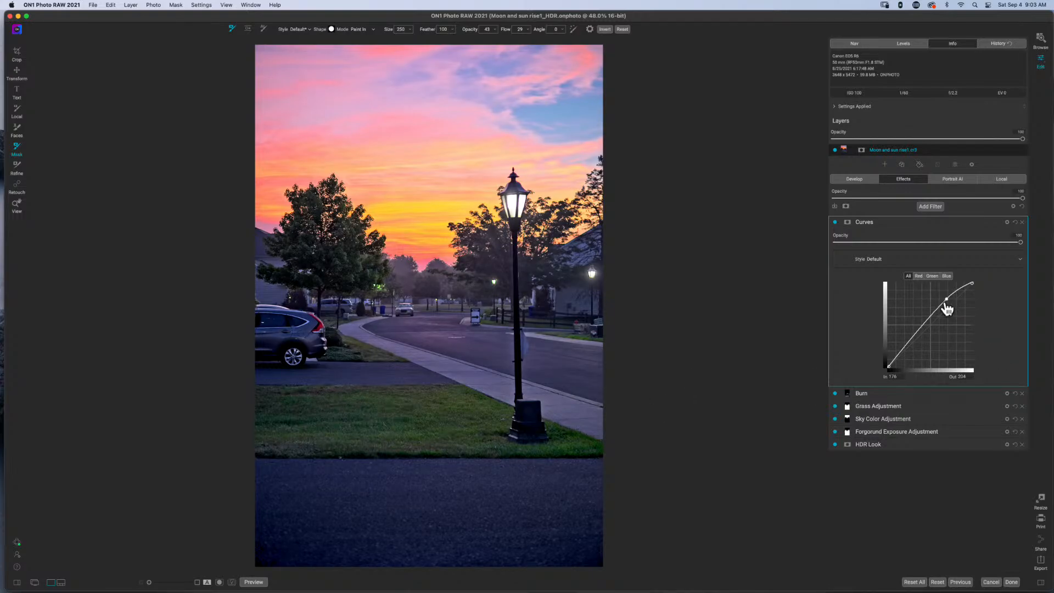
left_click(919, 329)
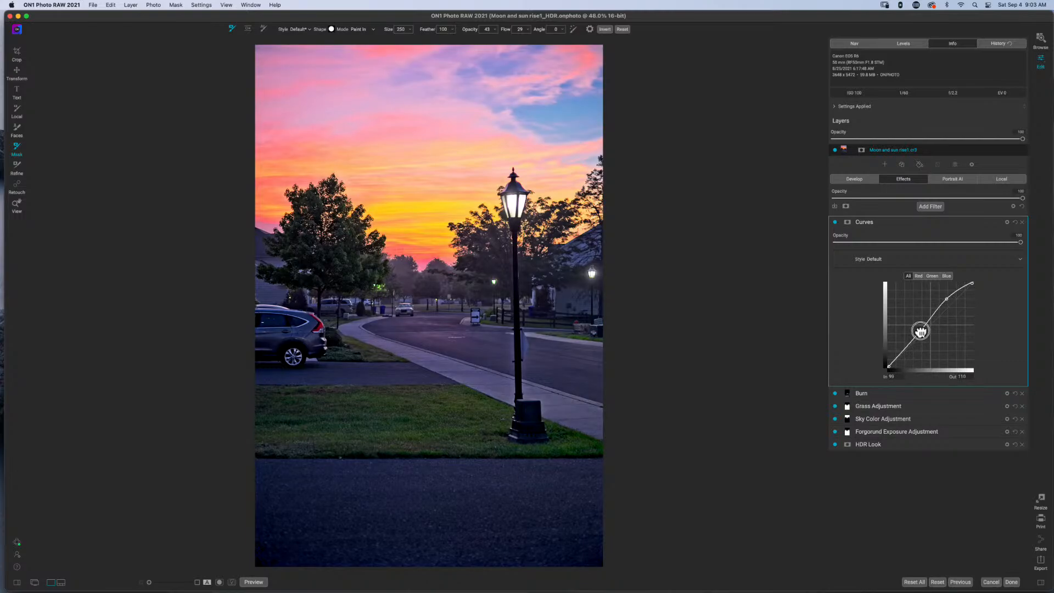
left_click_drag(946, 299, 908, 340)
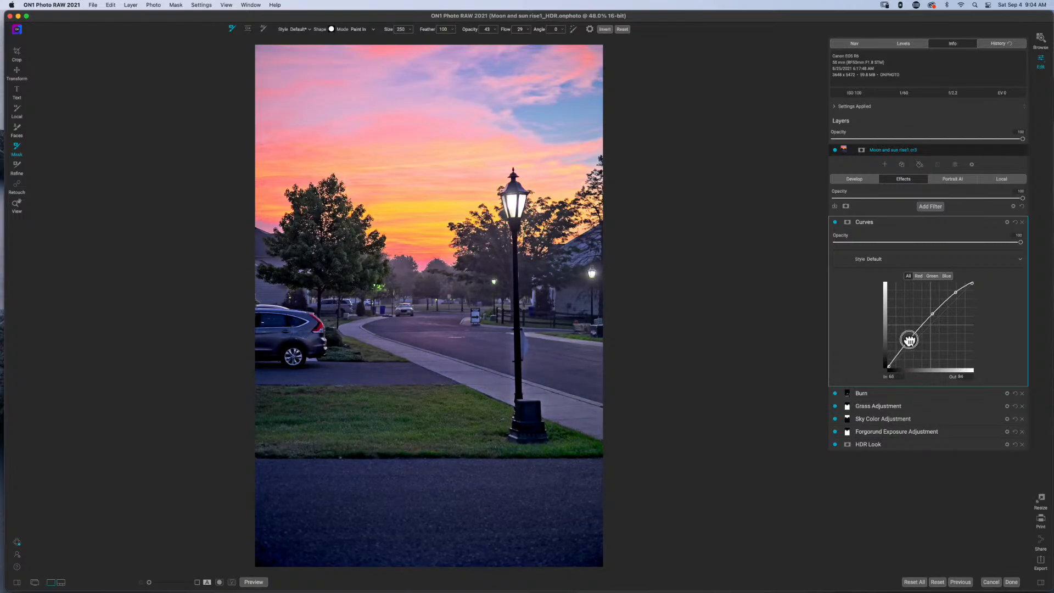
left_click_drag(909, 341, 909, 340)
Invert the new Curves filter's mask to black and enlarge the masking brush to 800.
left_click(847, 221)
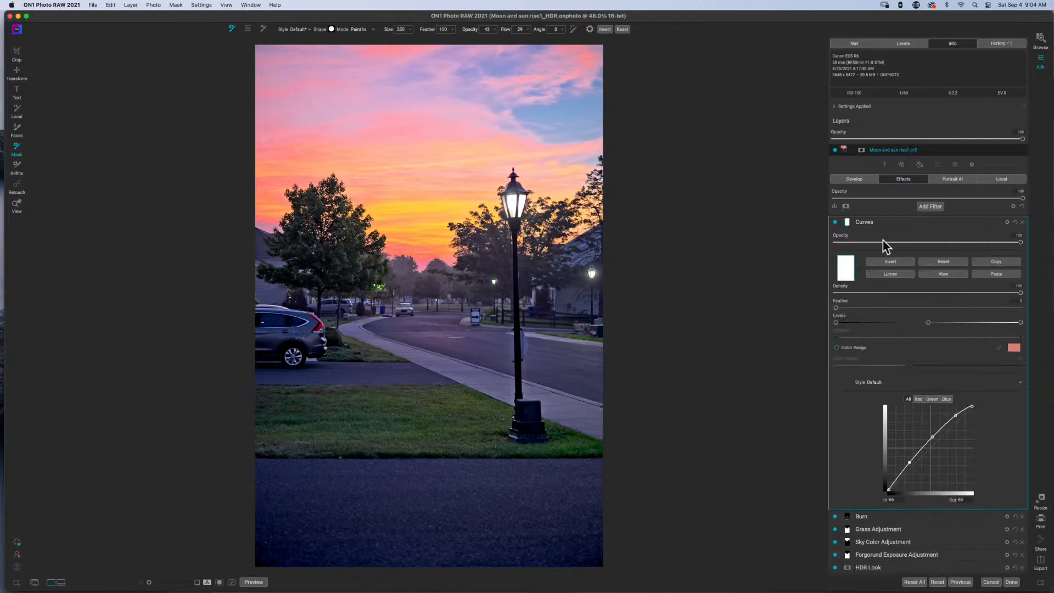
left_click(886, 260)
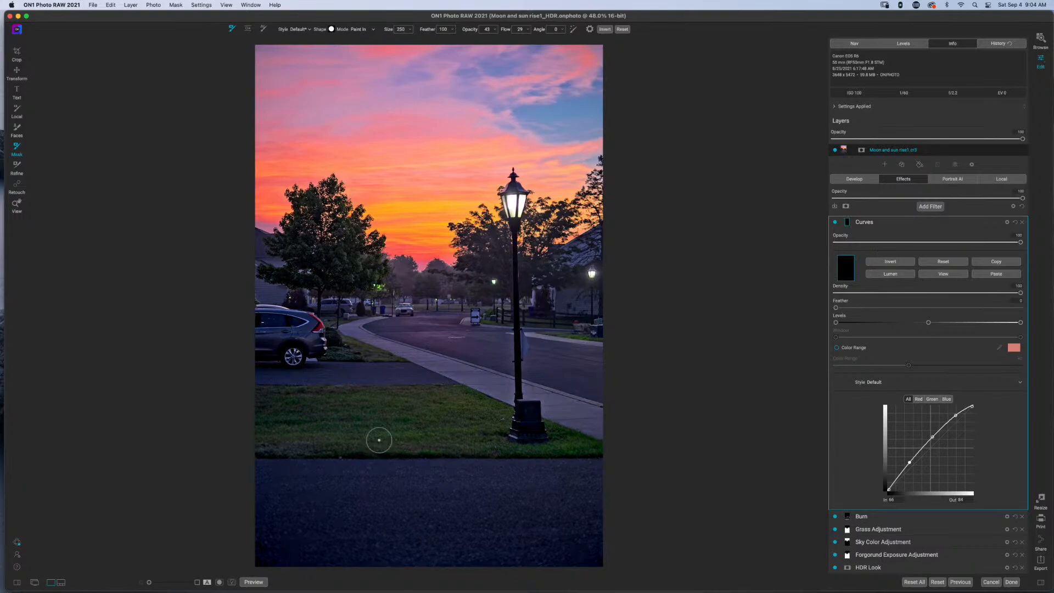
key("bracketright")
key("bracketright")
key("bracketright")
key("bracketright")
key("bracketright")
key("bracketright")
key("bracketright")
key("bracketright")
key("bracketright")
key("bracketright")
key("bracketright")
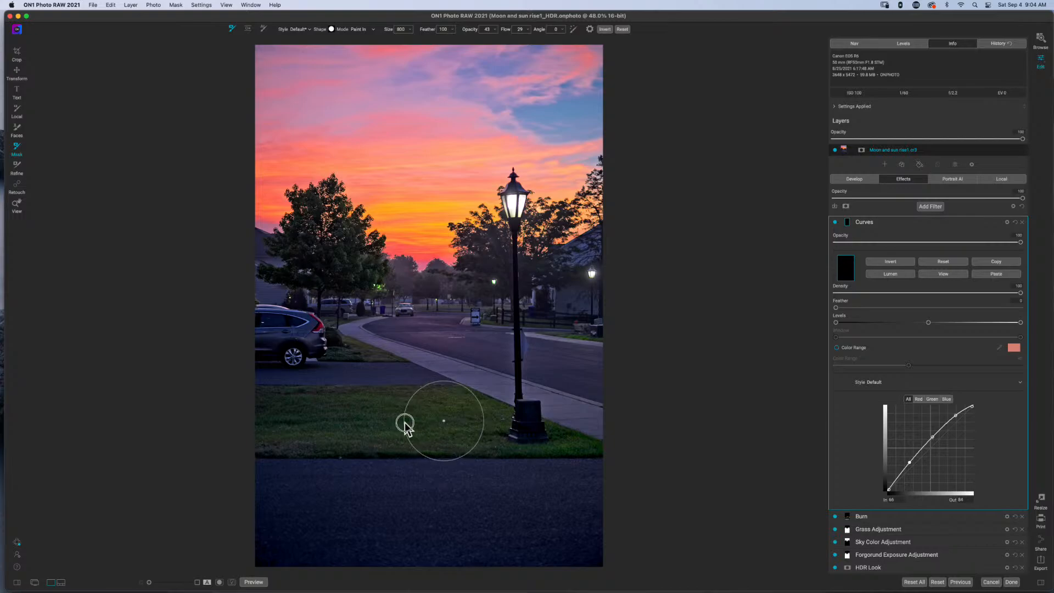
Paint the brightening across the lawn, reducing the brush to about 300 for the grass beside the lamp post base.
left_click_drag(261, 423, 472, 425)
key("bracketleft")
key("bracketleft")
key("bracketleft")
key("bracketleft")
key("bracketleft")
key("bracketleft")
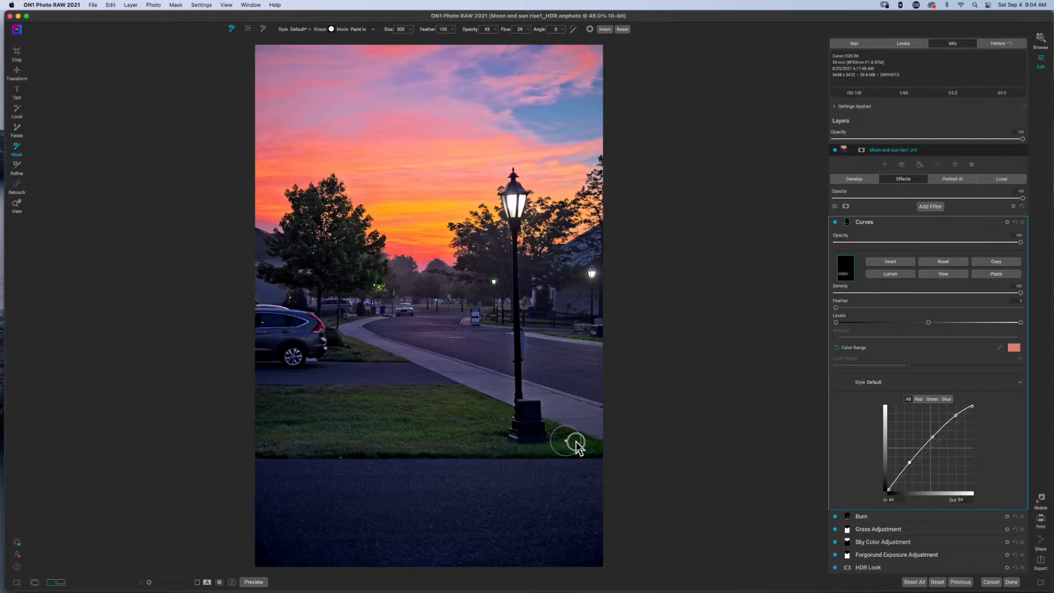
key("bracketleft")
key("bracketleft")
key("bracketleft")
key("bracketleft")
Enlarge the brush to about 700 and paint more brightening over the middle of the lawn.
key("bracketright")
key("bracketright")
key("bracketright")
key("bracketright")
key("bracketright")
key("bracketright")
key("bracketright")
key("bracketright")
key("bracketright")
key("bracketright")
key("bracketleft")
key("bracketleft")
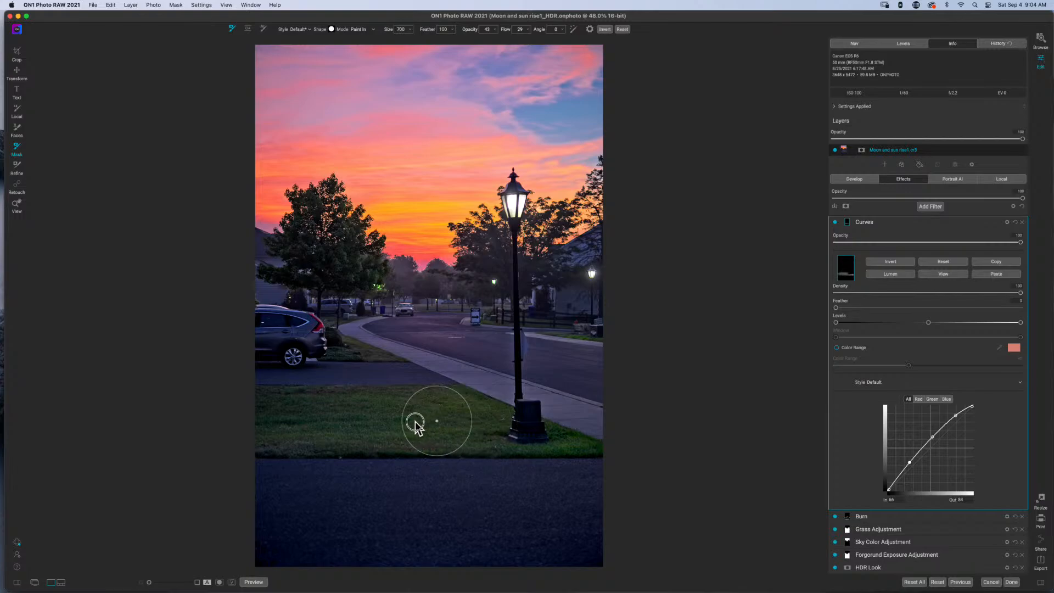
key("bracketright")
key("bracketright")
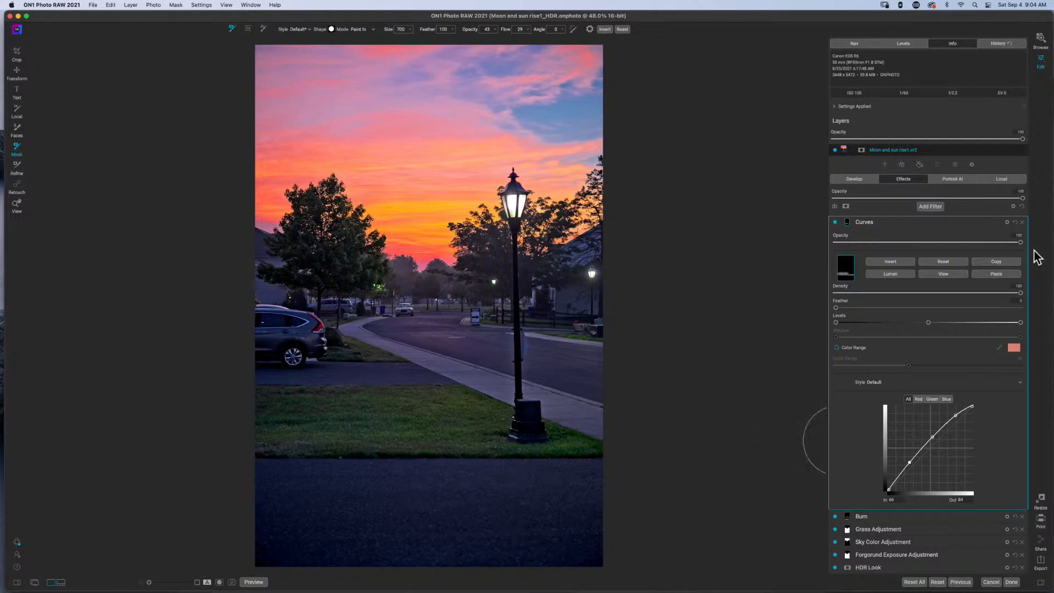
Lower the new Curves filter's opacity to about 65 and set the masking brush to size 350 with 58 opacity.
left_click_drag(1019, 242, 952, 248)
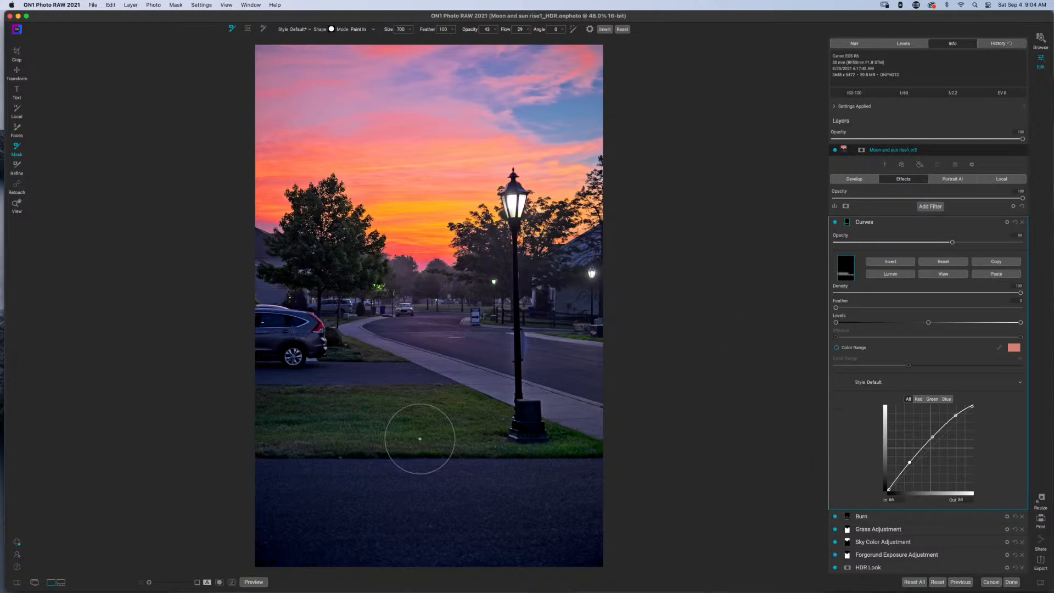
key("bracketleft")
key("bracketleft")
key("bracketleft")
key("bracketleft")
key("bracketleft")
key("bracketleft")
key("bracketleft")
key("bracketright")
key("bracketright")
key("bracketright")
key("bracketright")
key("bracketright")
left_click_drag(473, 32, 481, 32)
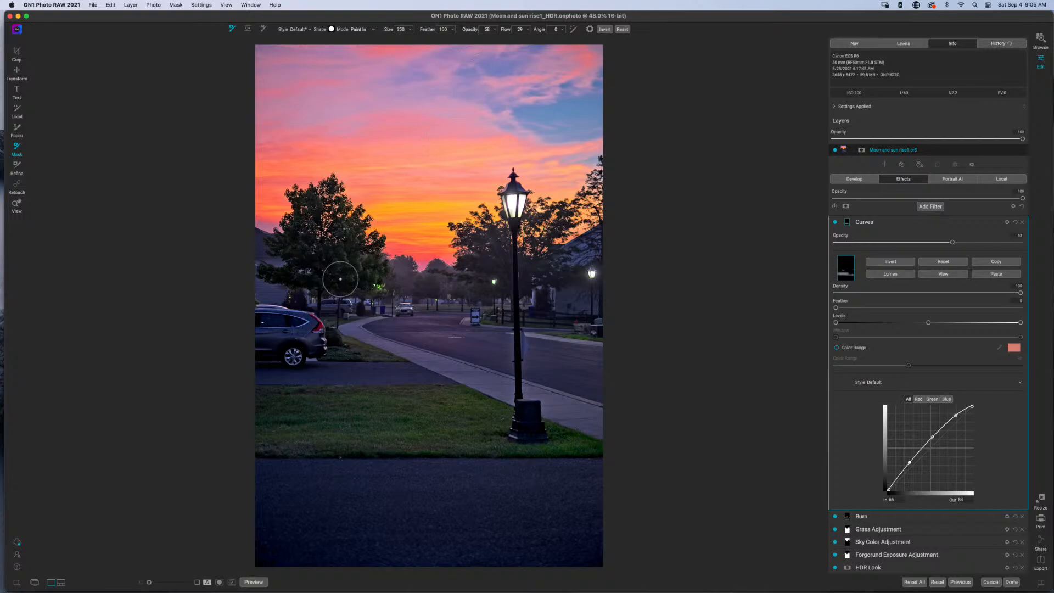
Paint the Curves brightening onto the tree, road and sidewalk, varying the brush size down to about 125.
key("bracketleft")
key("[")
left_click_drag(428, 327, 480, 354)
key("[")
mouse_move(597, 358)
left_mouse_down()
mouse_move(559, 347)
mouse_move(607, 369)
mouse_move(564, 356)
mouse_move(597, 379)
mouse_move(571, 365)
mouse_move(603, 391)
mouse_move(574, 381)
mouse_move(596, 400)
left_mouse_up()
key("bracketright")
key("bracketright")
key("bracketright")
key("bracketright")
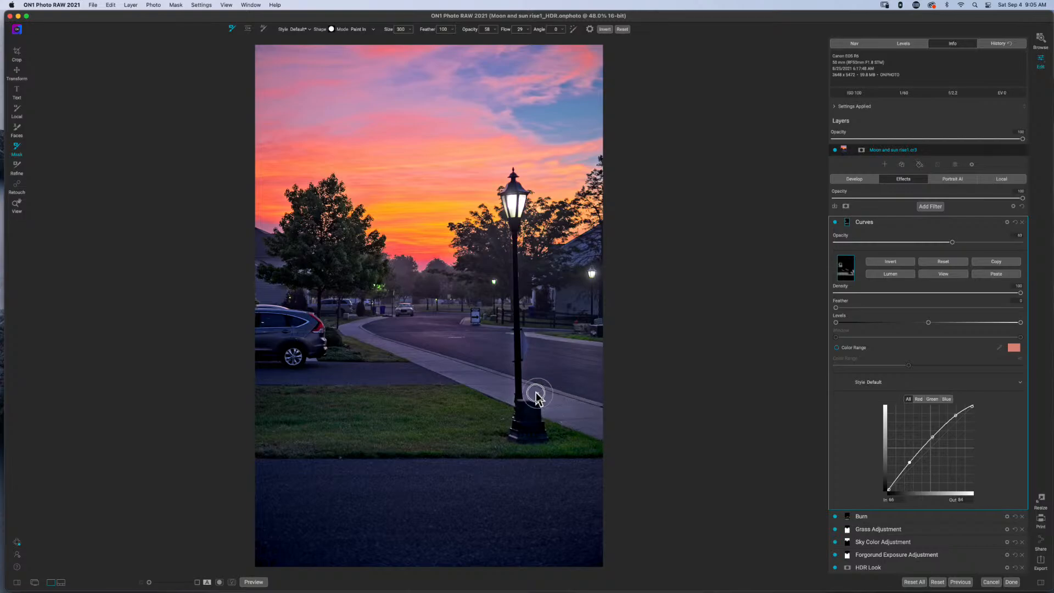
key("[")
key("[")
Switch off the new Curves filter to compare the photo without its brightening.
left_click(834, 222)
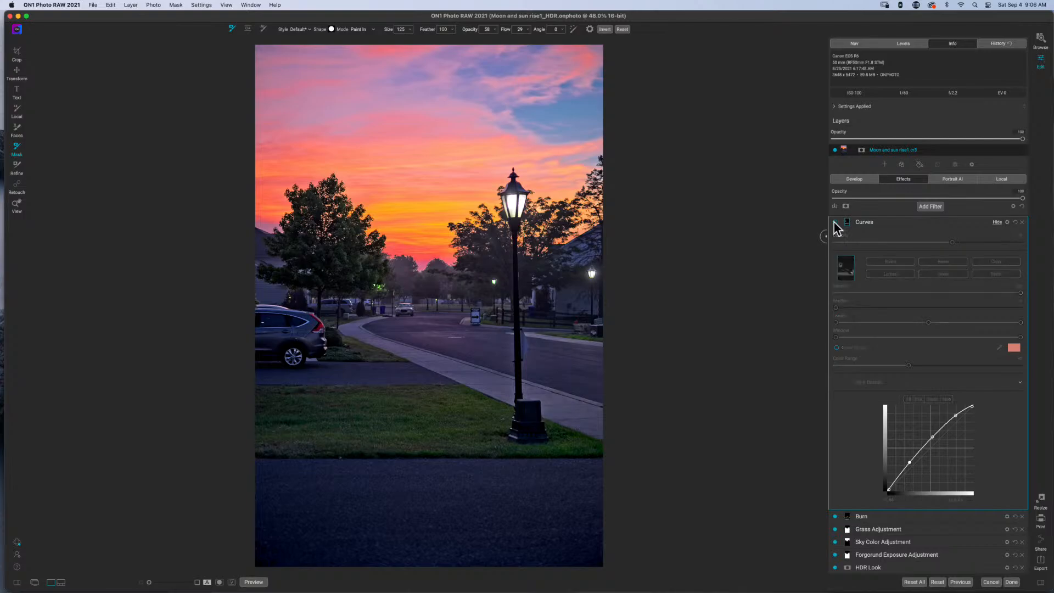
Turn the Curves filter back on and rename it Dodge.
left_click(834, 222)
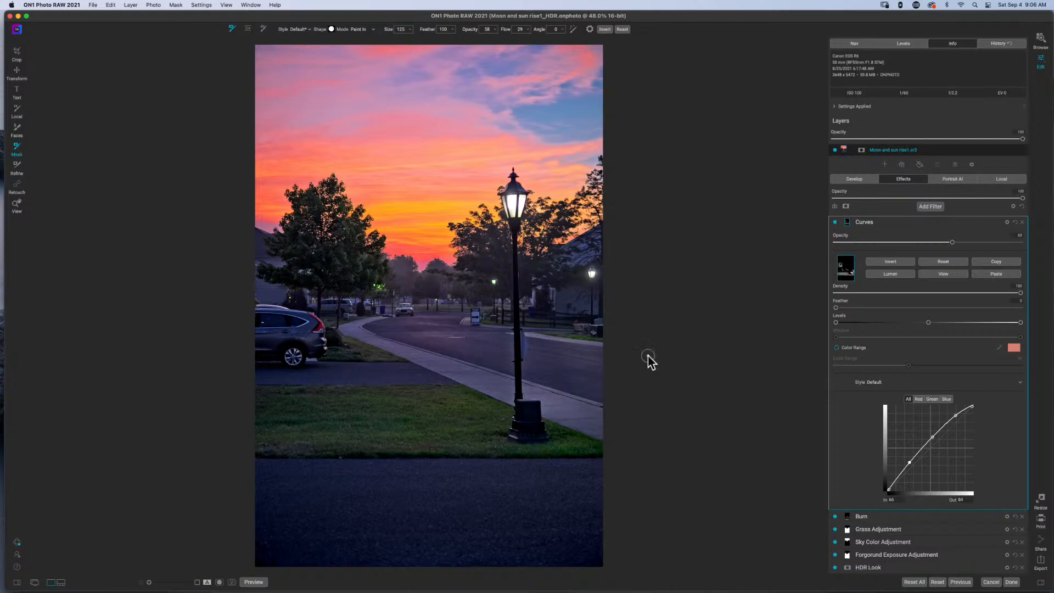
left_click(878, 222)
double_click(870, 221)
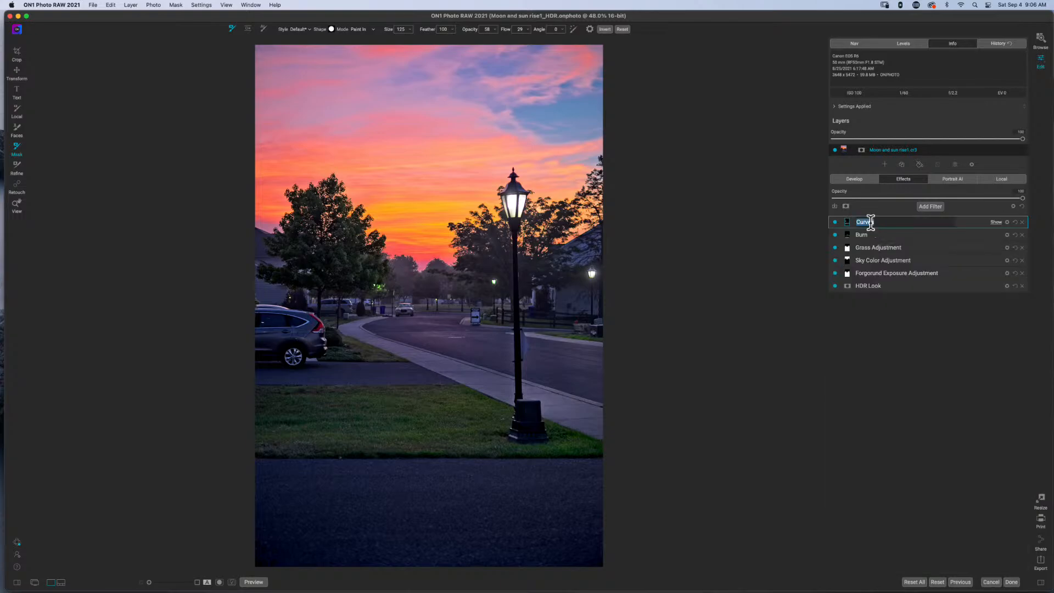
type("Dodge")
key("Return")
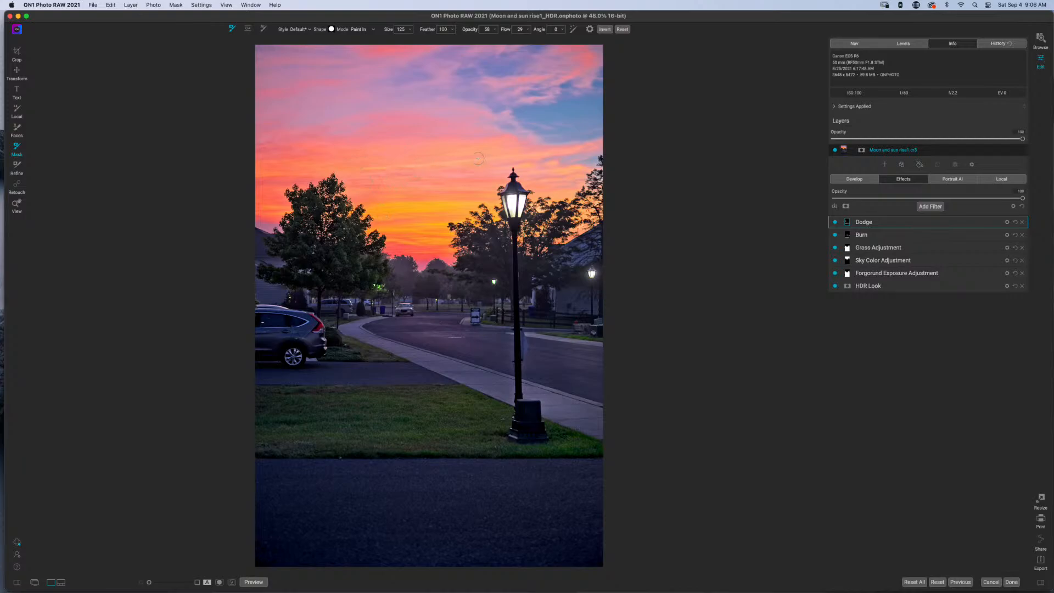
Lower the color temperature in the Sky Color Adjustment filter to give the sky a cooler tone.
left_click(884, 262)
scroll(922, 357, "down", 3)
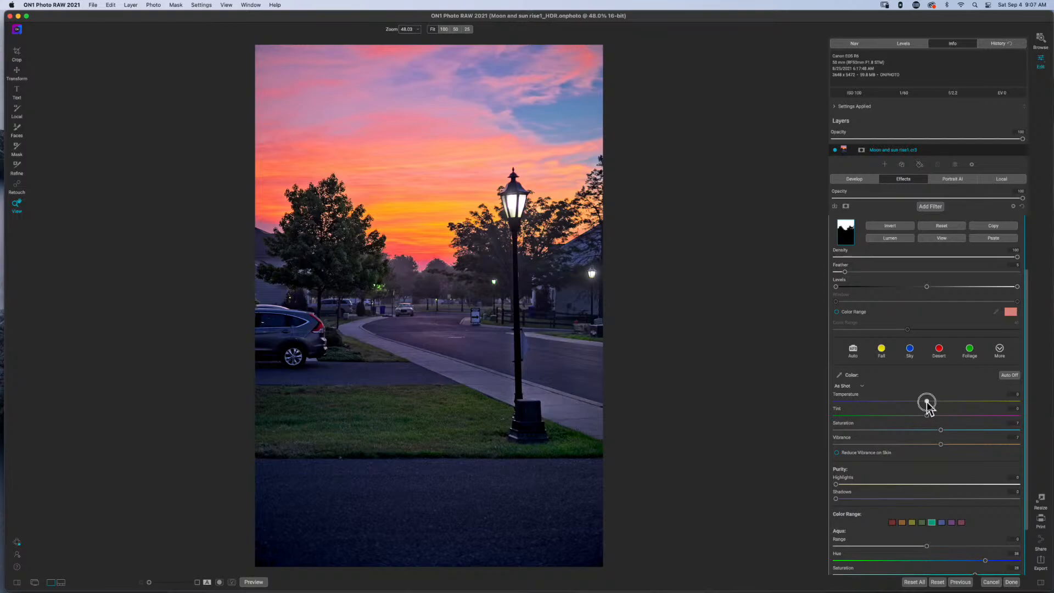
left_click_drag(926, 403, 956, 403)
left_click_drag(956, 404, 878, 406)
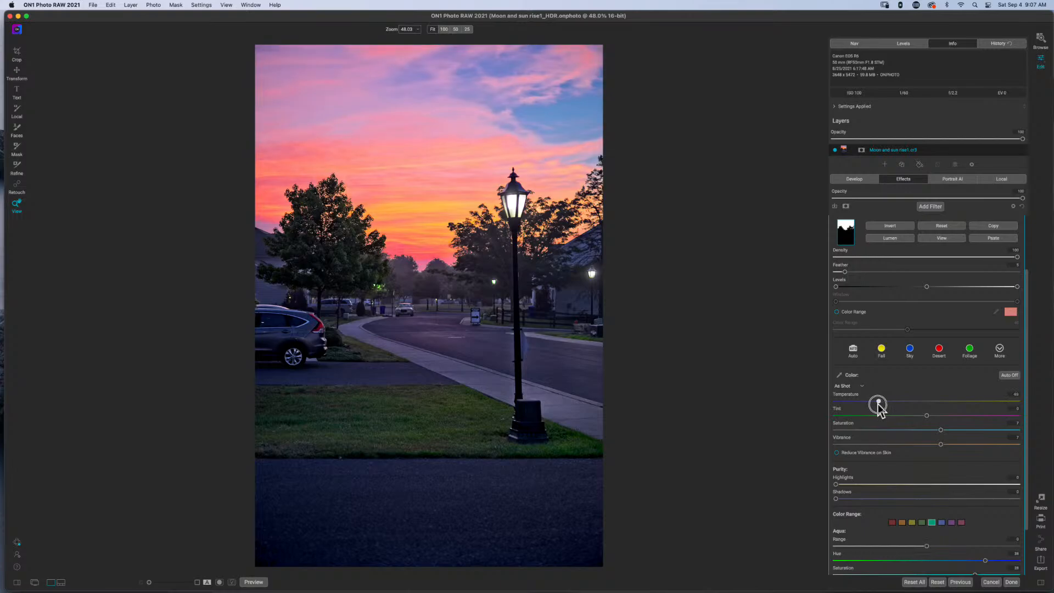
left_click_drag(878, 406, 879, 408)
scroll(953, 330, "up", 3)
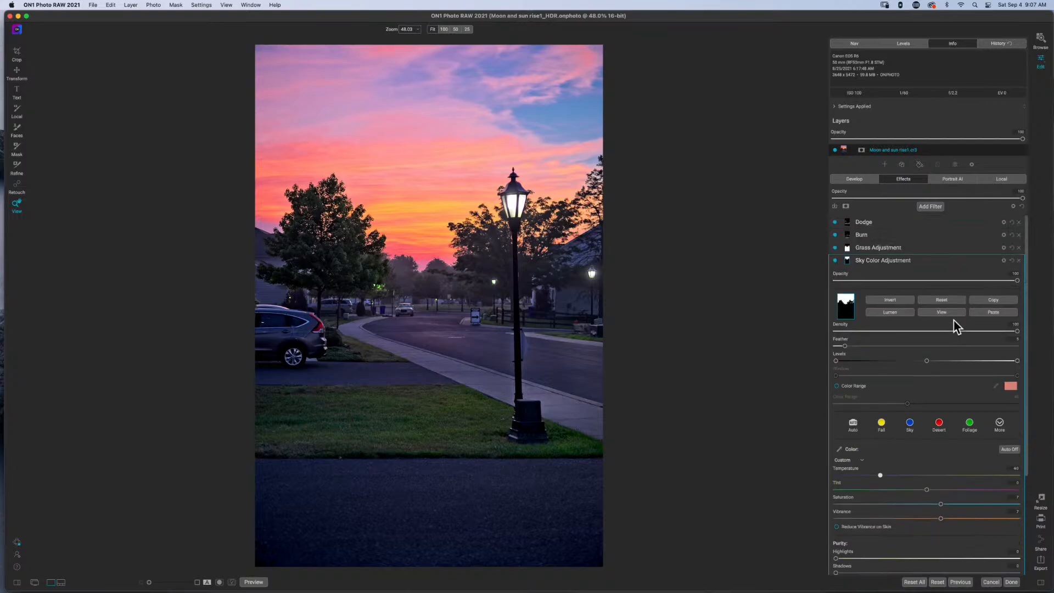
left_click(931, 262)
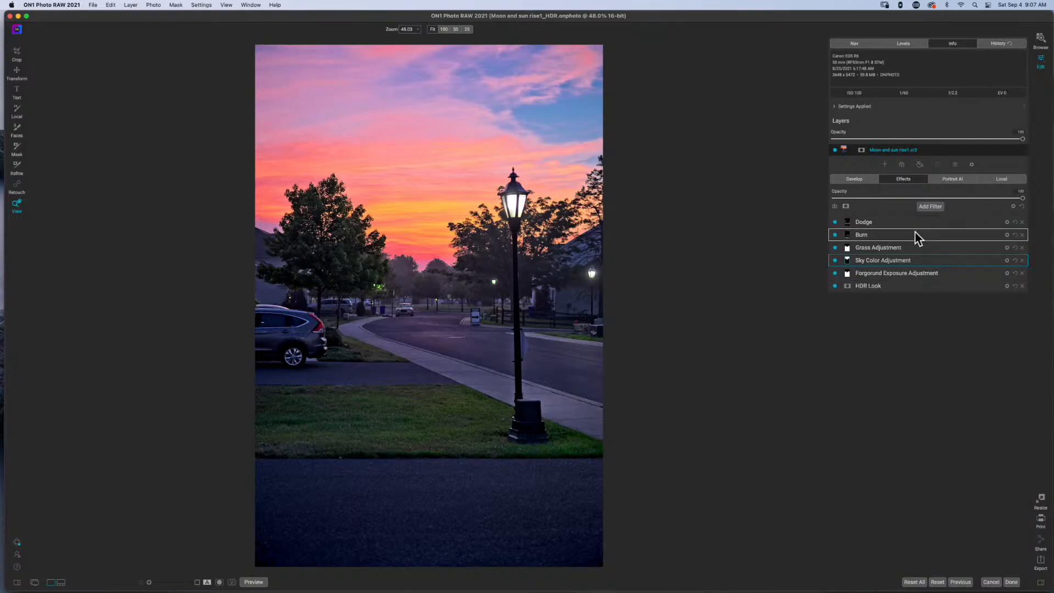
left_click(927, 206)
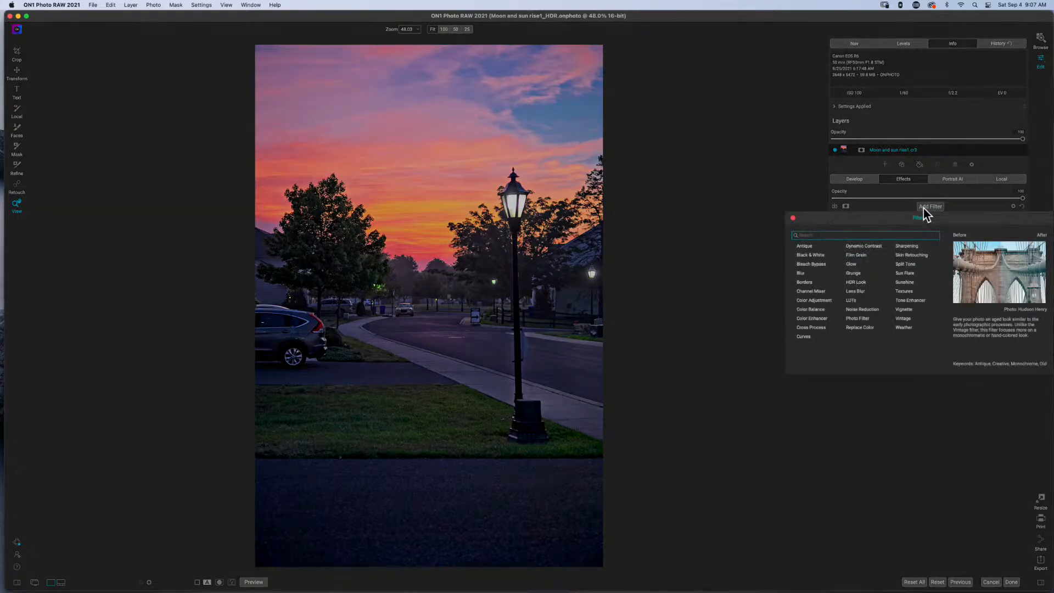
left_click(794, 220)
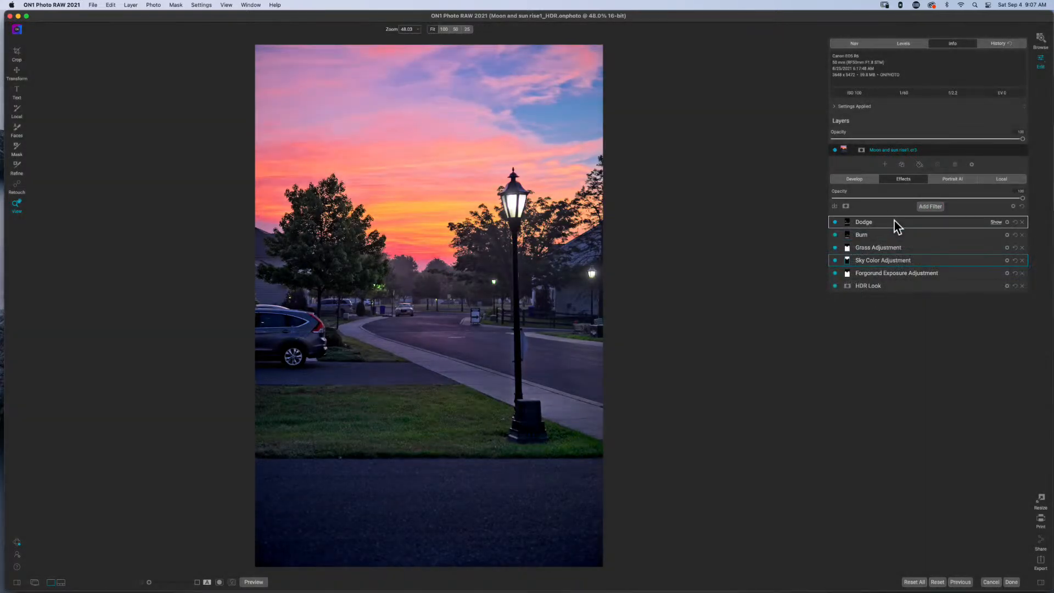
left_click(893, 221)
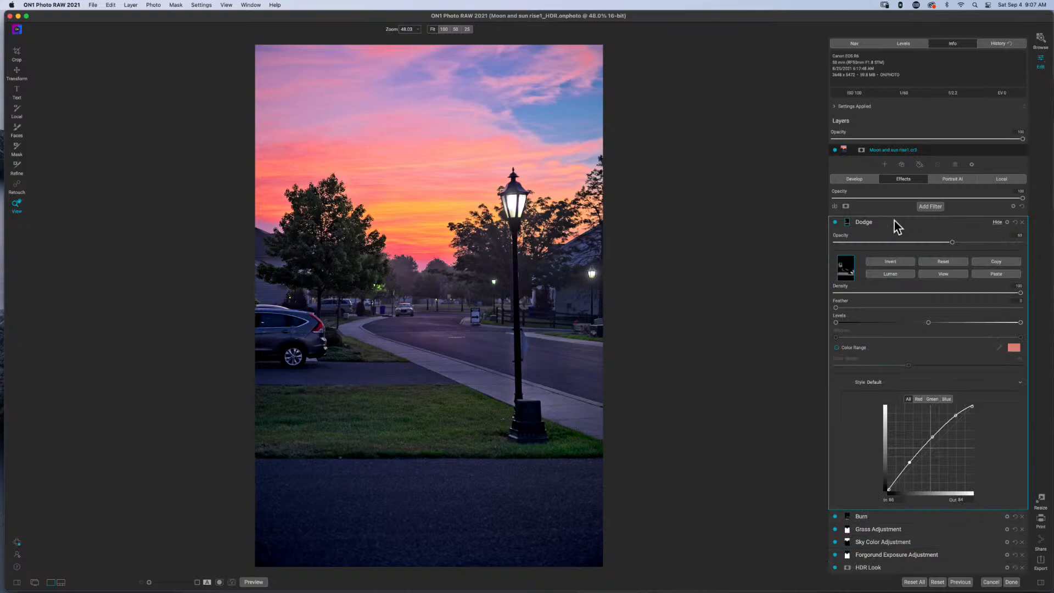
left_click(894, 220)
Add a LUTs filter and set its category to Color Grading.
left_click(926, 208)
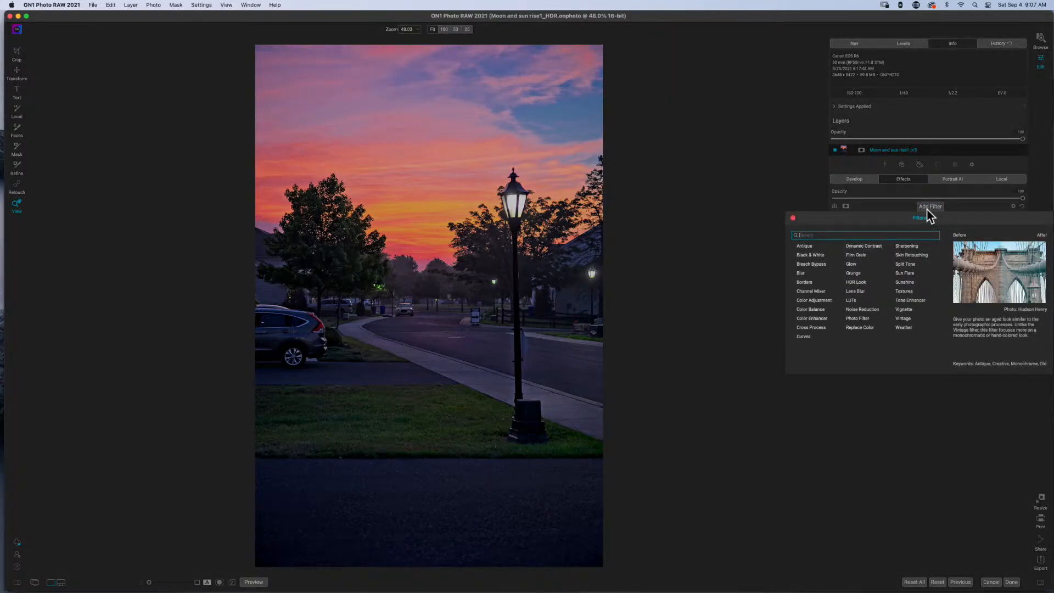
left_click(850, 301)
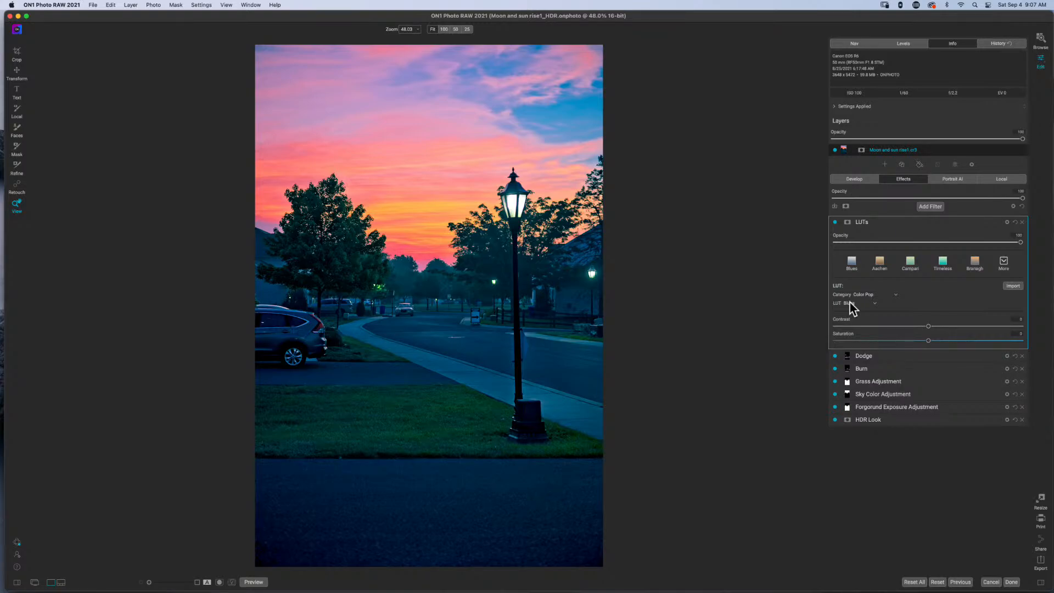
left_click(894, 295)
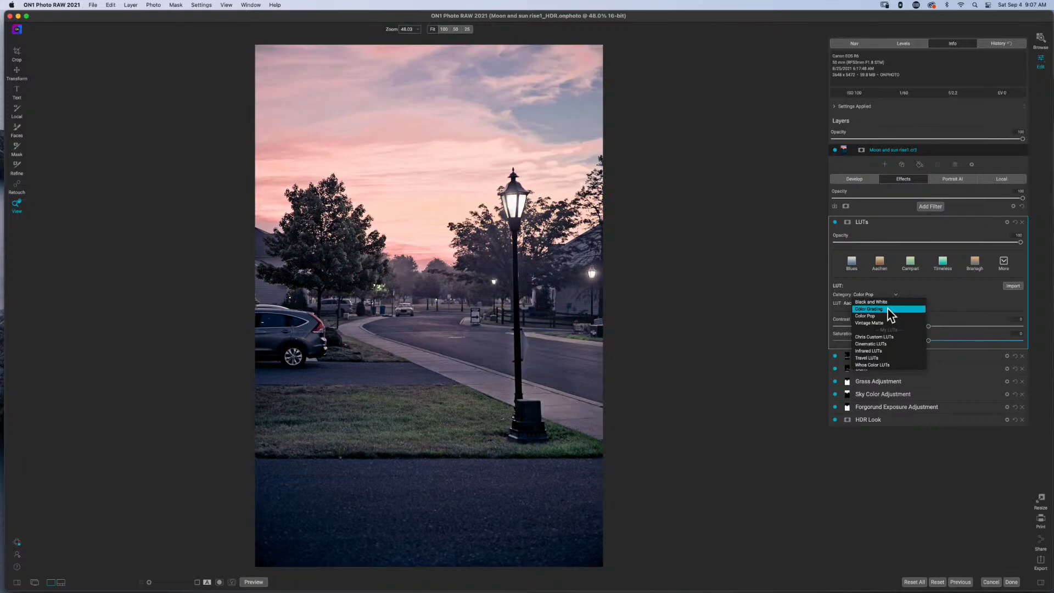
left_click(887, 309)
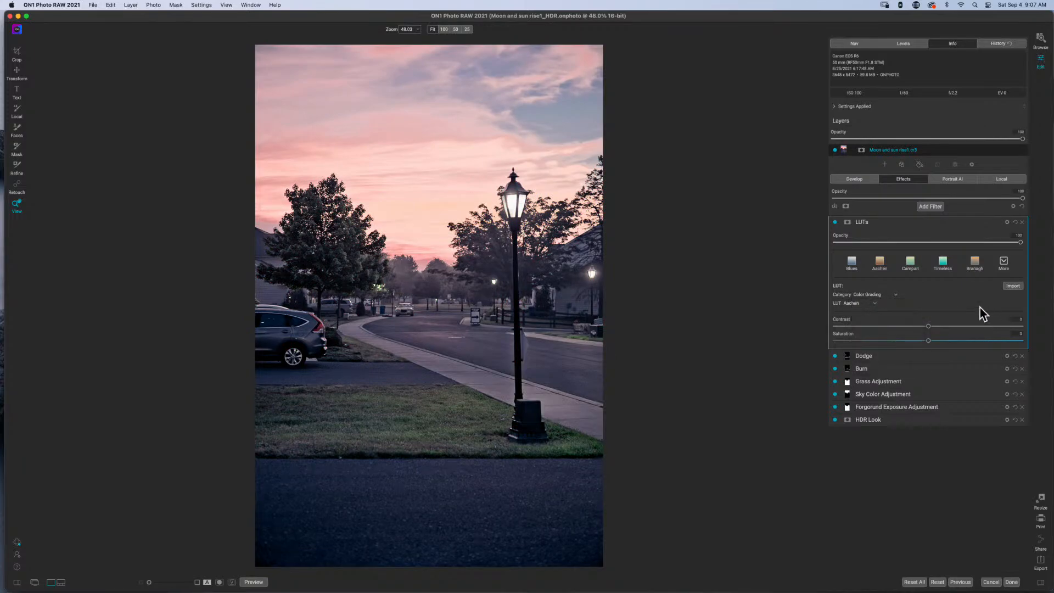
Preview the Color Grading LUTs one after another on the photo and apply the Keen LUT.
left_click(875, 304)
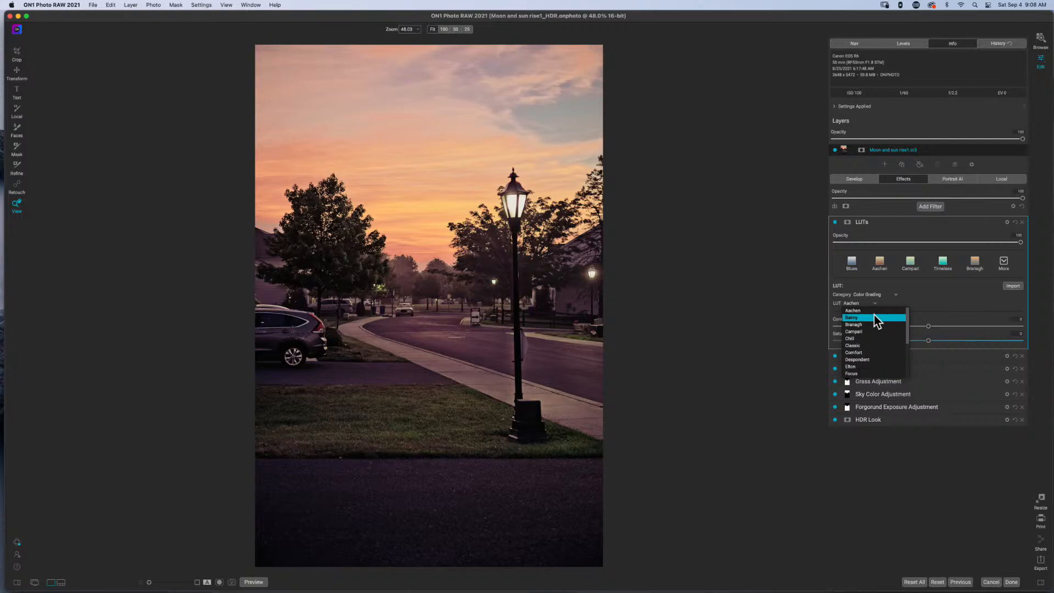
key("Down")
key("Down")
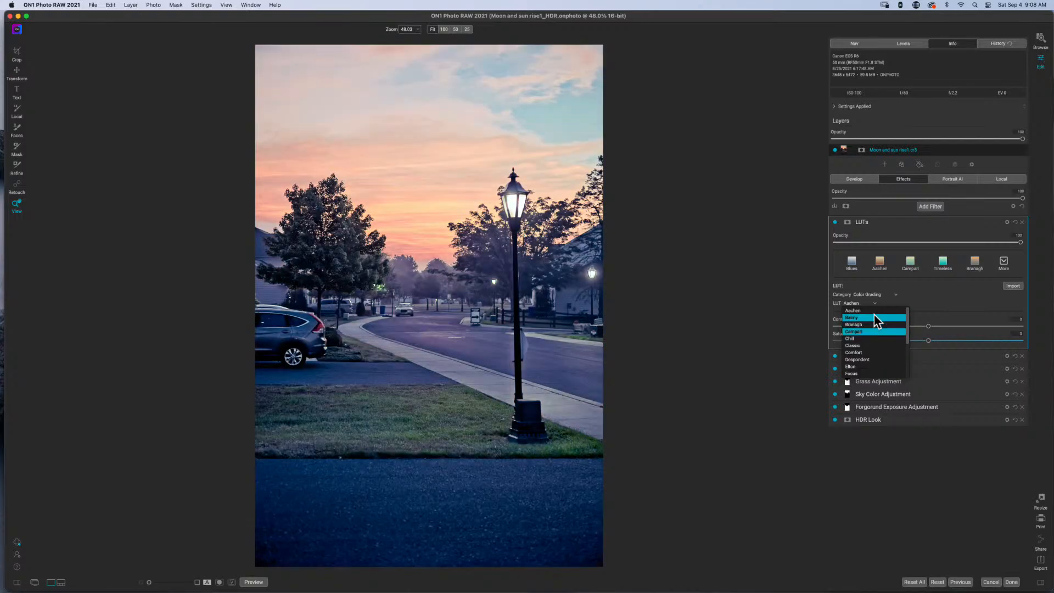
key("Down")
key("Down")
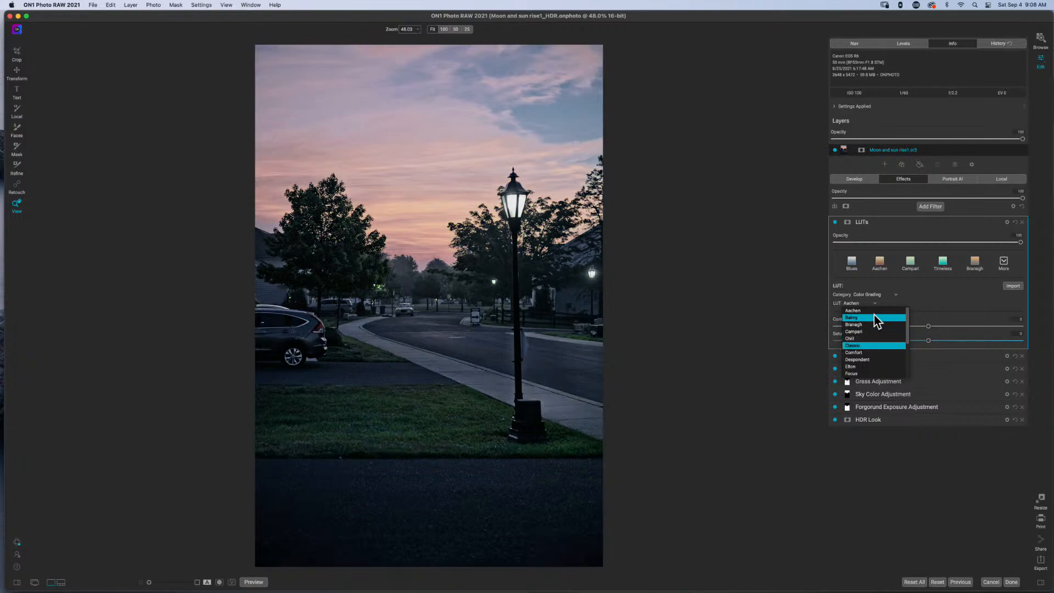
key("Down")
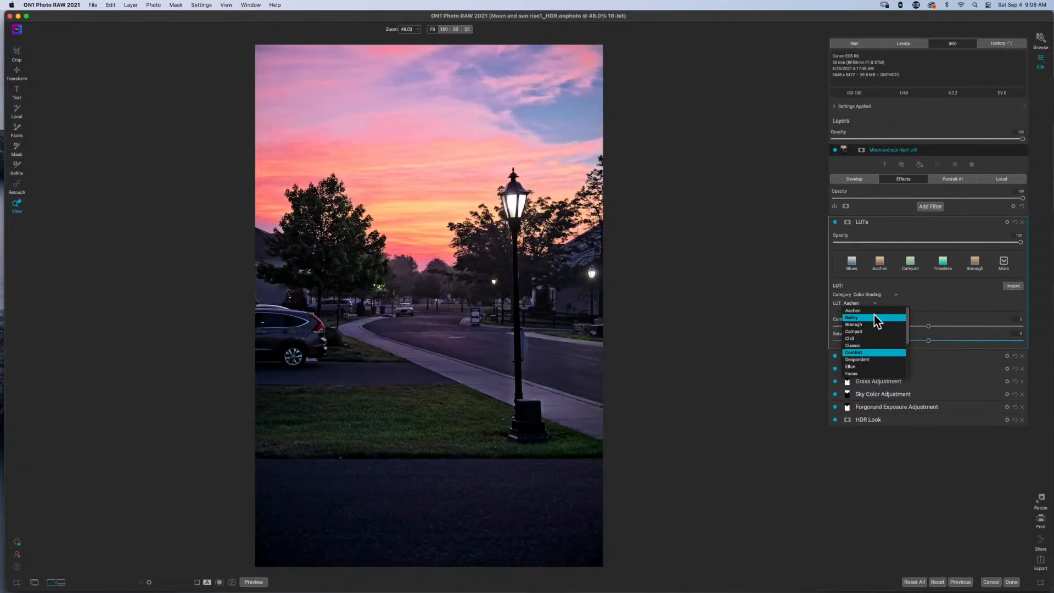
key("Down")
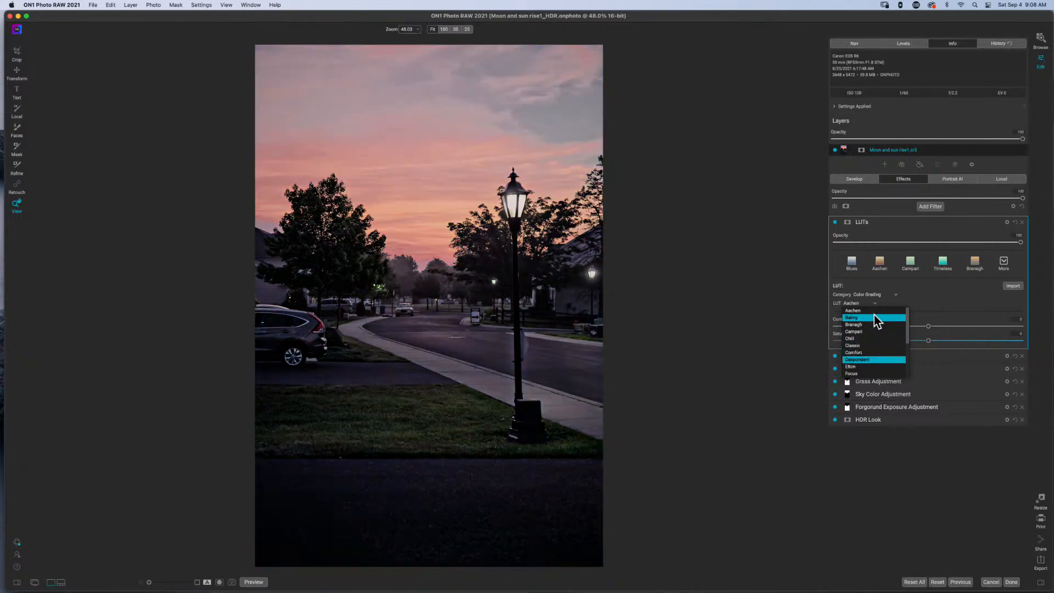
key("Down")
key("Down")
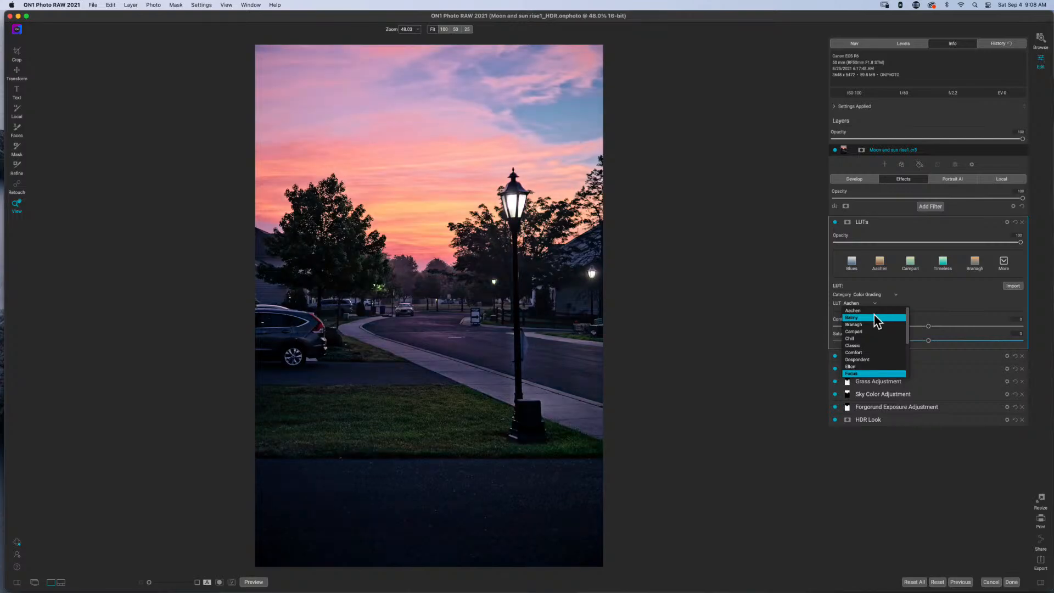
key("Down")
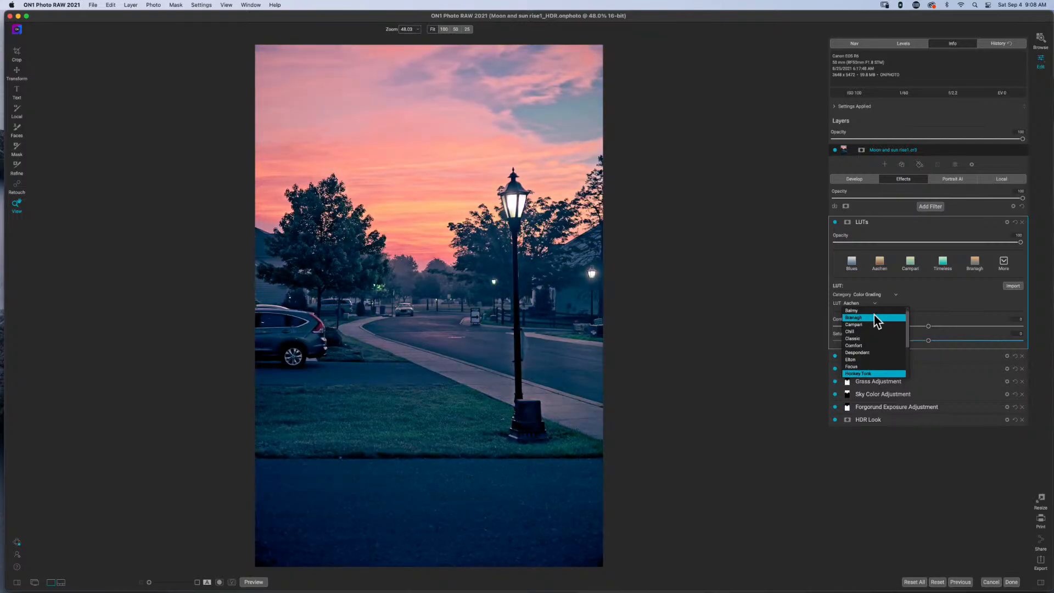
key("Down")
key("Down")
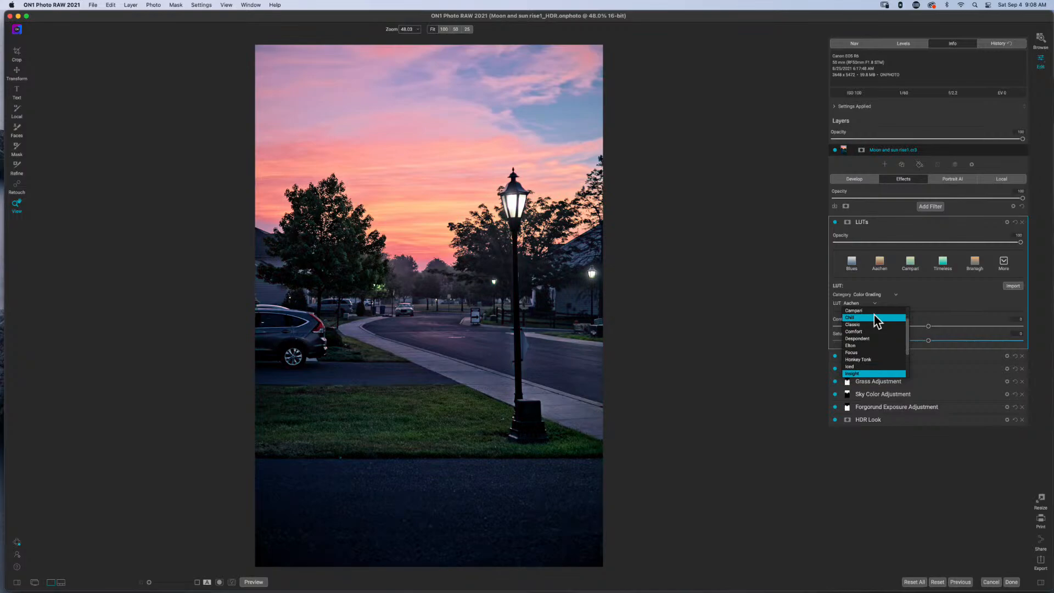
key("Down")
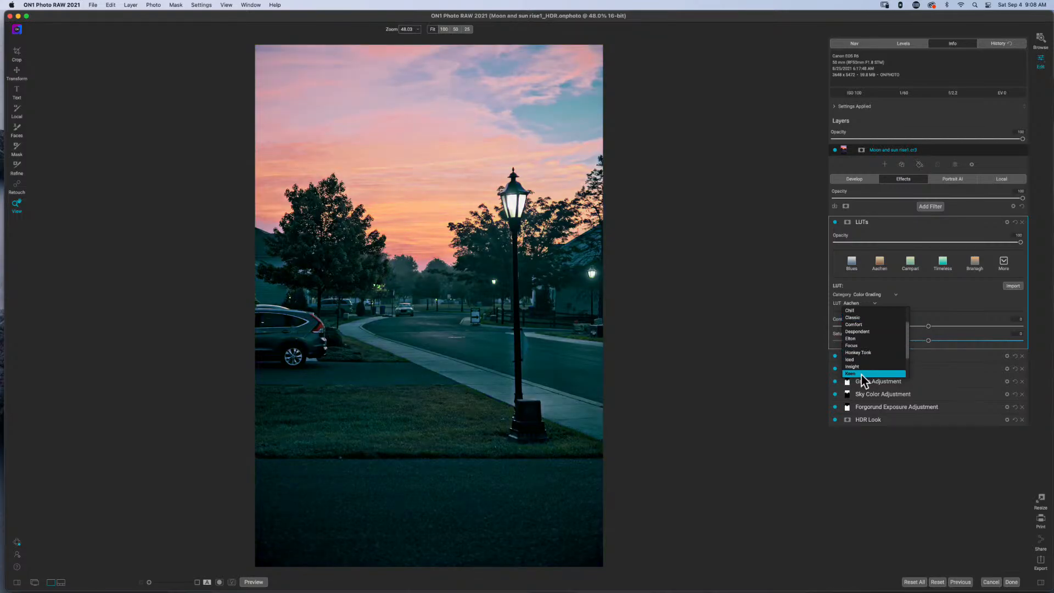
left_click(860, 374)
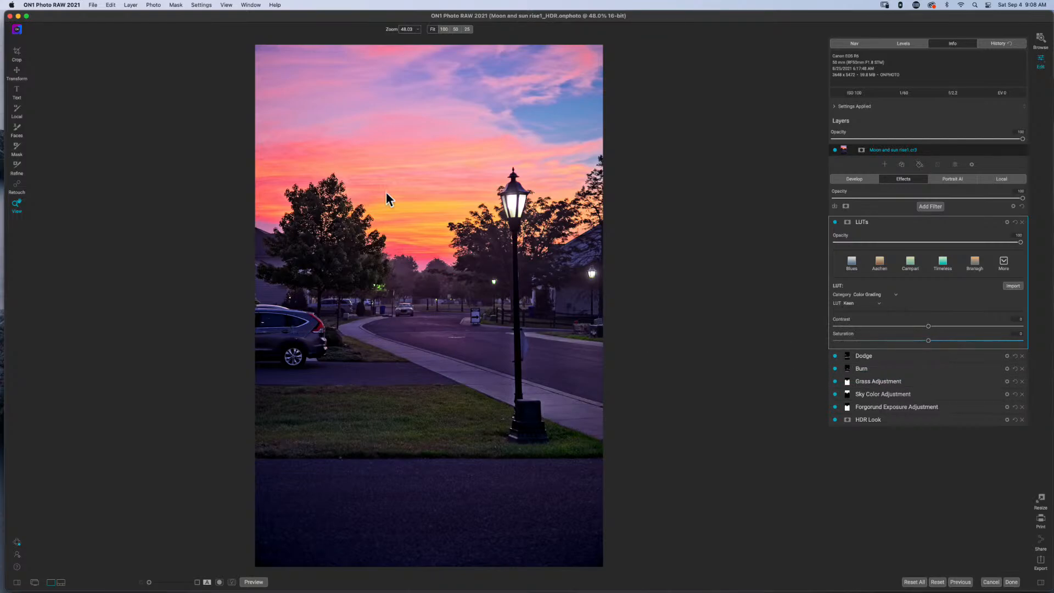
Raise the LUTs filter's saturation to about 12 and set its opacity to 38.
left_click(930, 341)
left_click_drag(930, 342, 952, 342)
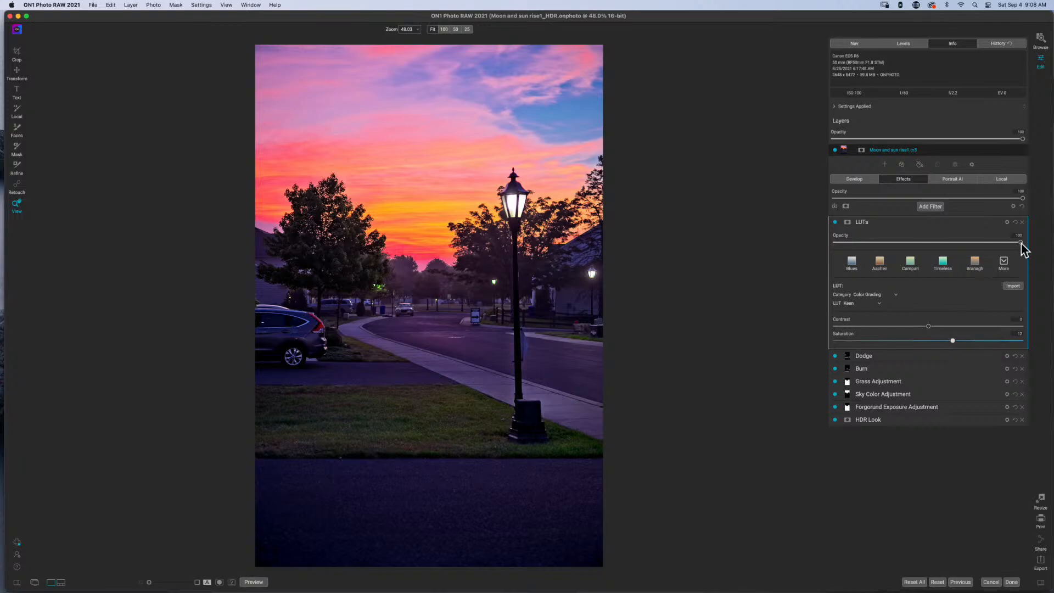
left_click_drag(1021, 244, 956, 247)
key("Right")
key("Left")
key("Left")
key("Left")
left_click_drag(940, 242, 800, 250)
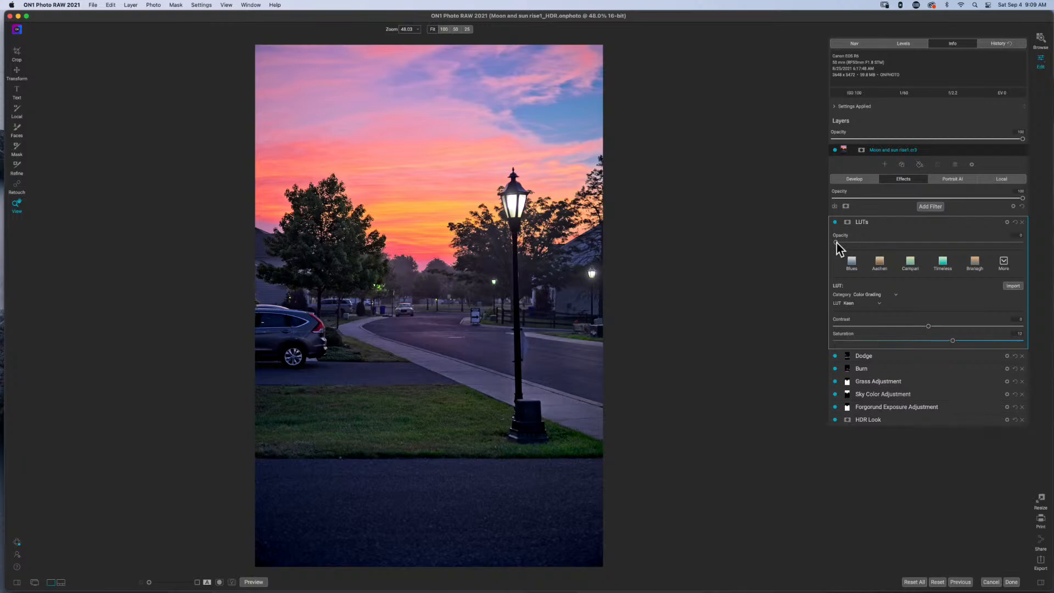
left_click_drag(835, 242, 836, 242)
key("Right")
key("Right")
key("Right")
key("Right")
key("Right")
key("Right")
key("Right")
key("Right")
key("Right")
key("Right")
key("Right")
key("Right")
key("Right")
key("Right")
key("Right")
key("Right")
key("Right")
key("Right")
key("Right")
Compare the photo with and without the LUTs filter, and the full edit against the original.
left_click(834, 223)
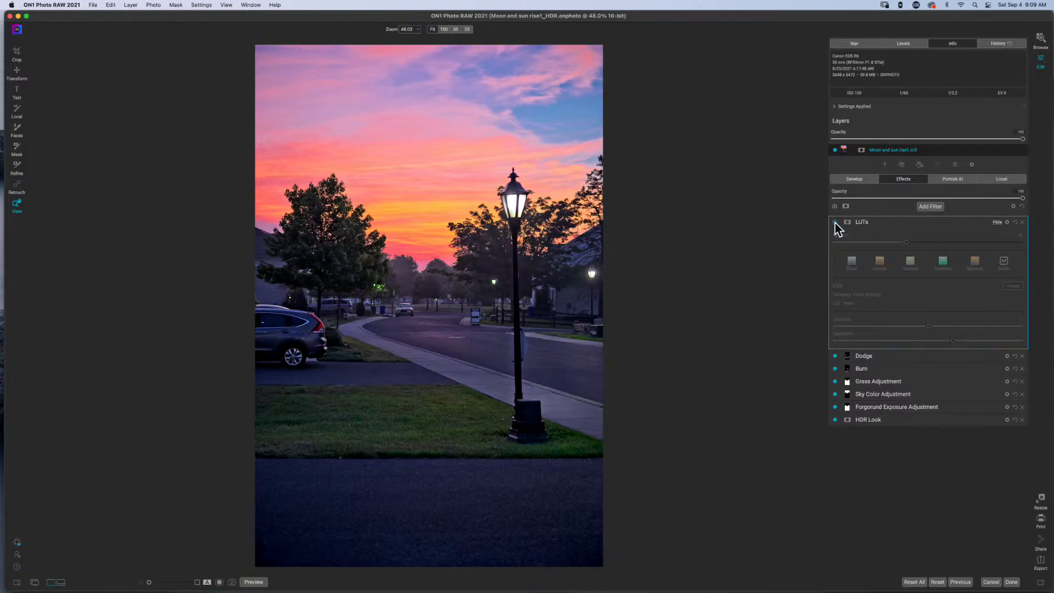
left_click(834, 223)
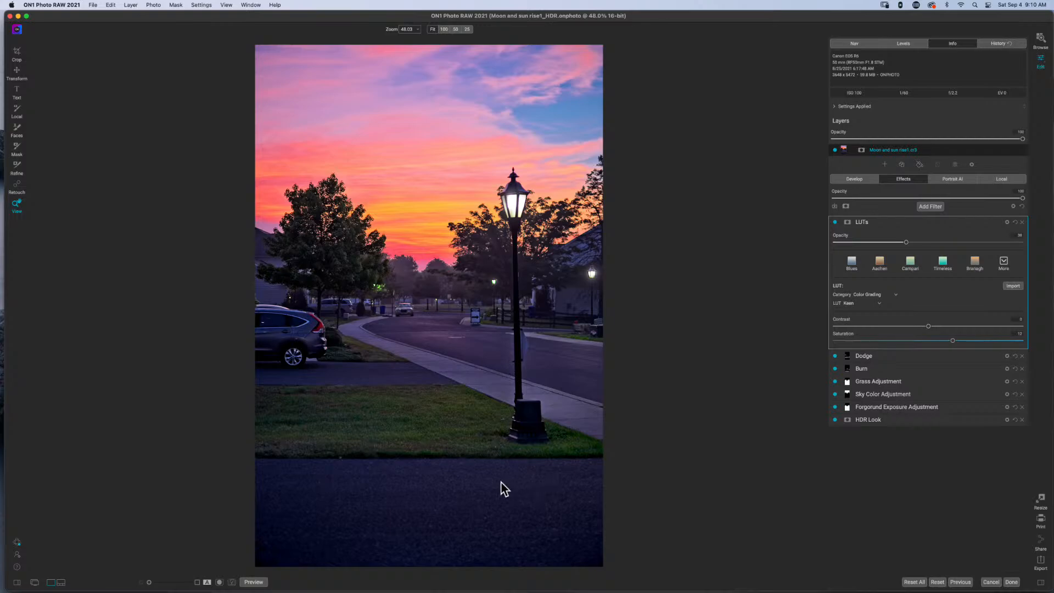
left_click(892, 226)
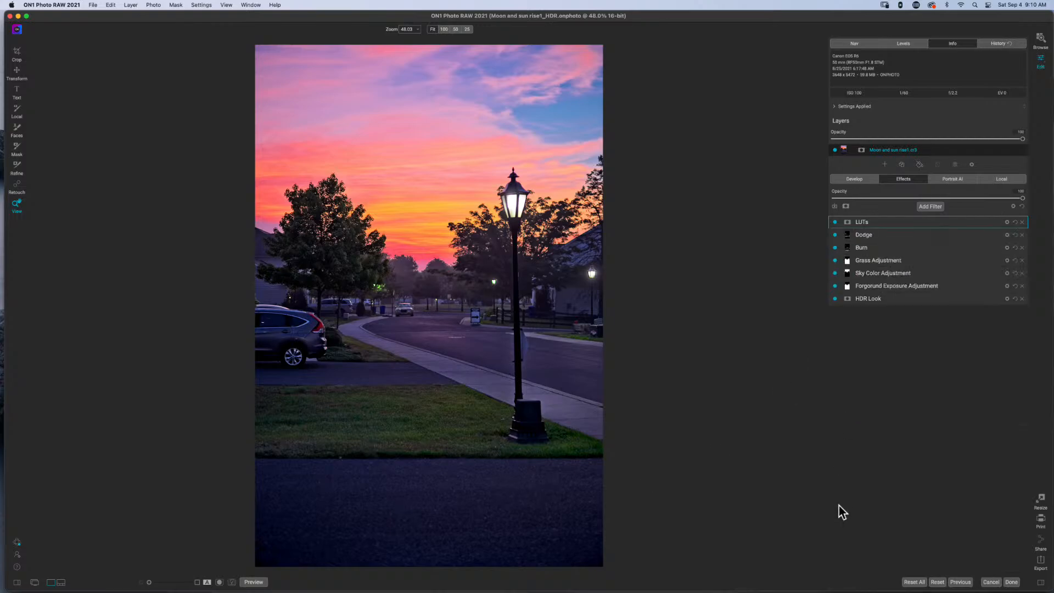
key("backslash")
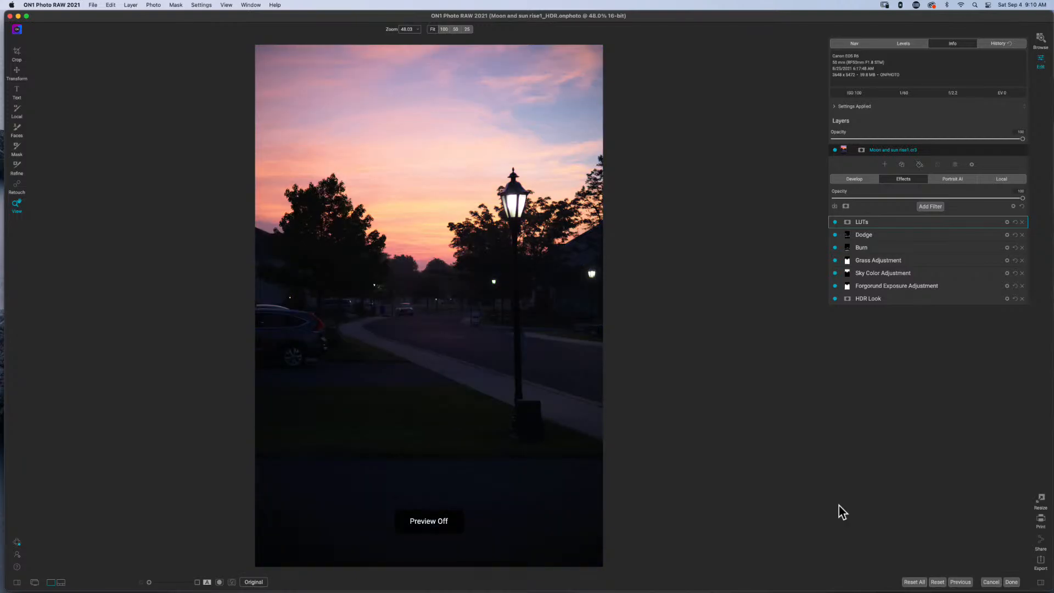
key("backslash")
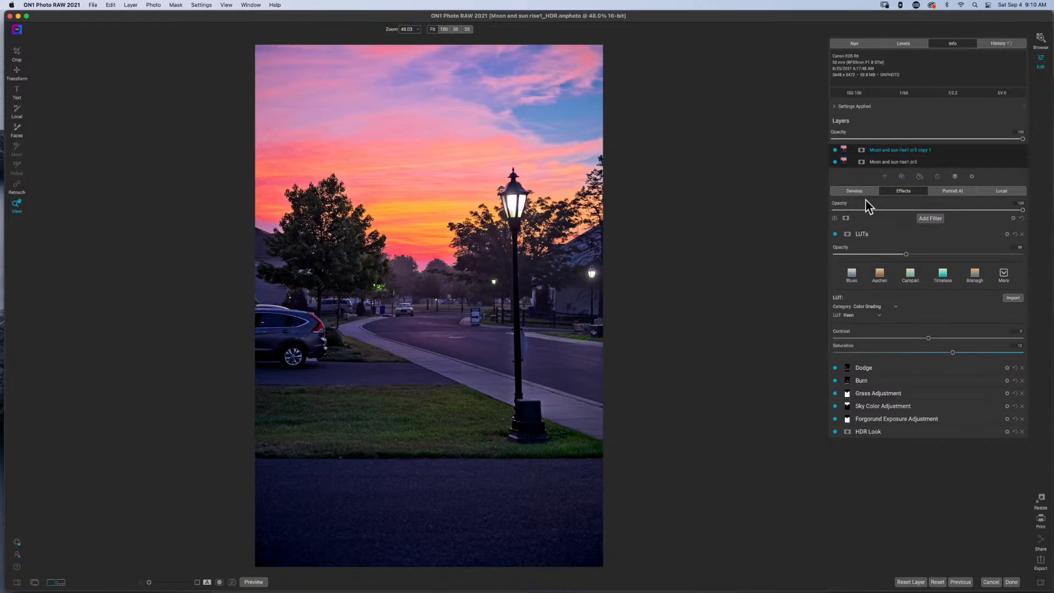
Switch off every filter except HDR Look on the copy layer, and compare the photo with and without that layer.
left_click(835, 367)
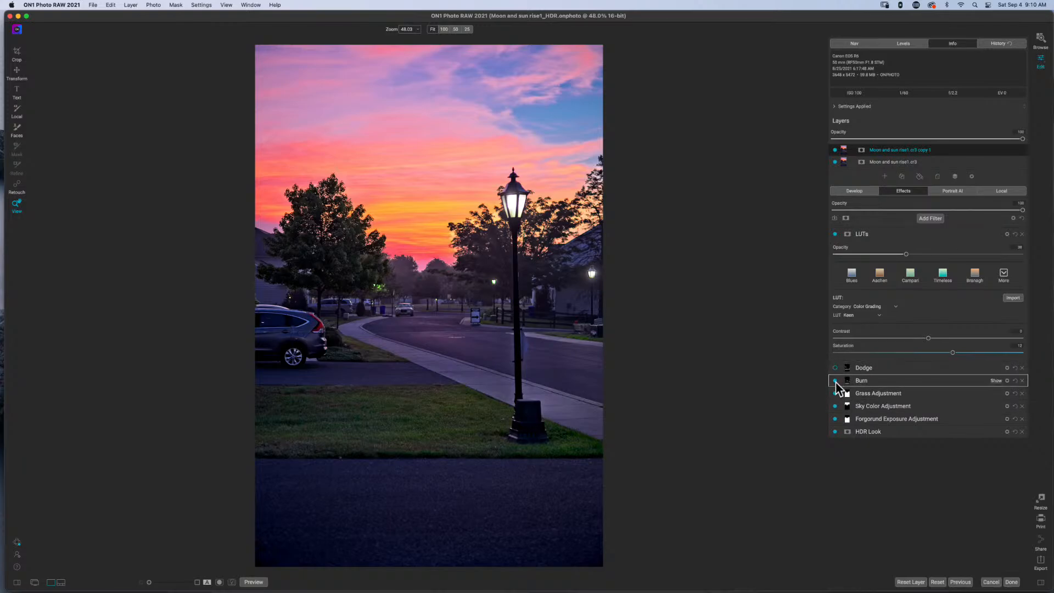
left_click(835, 380)
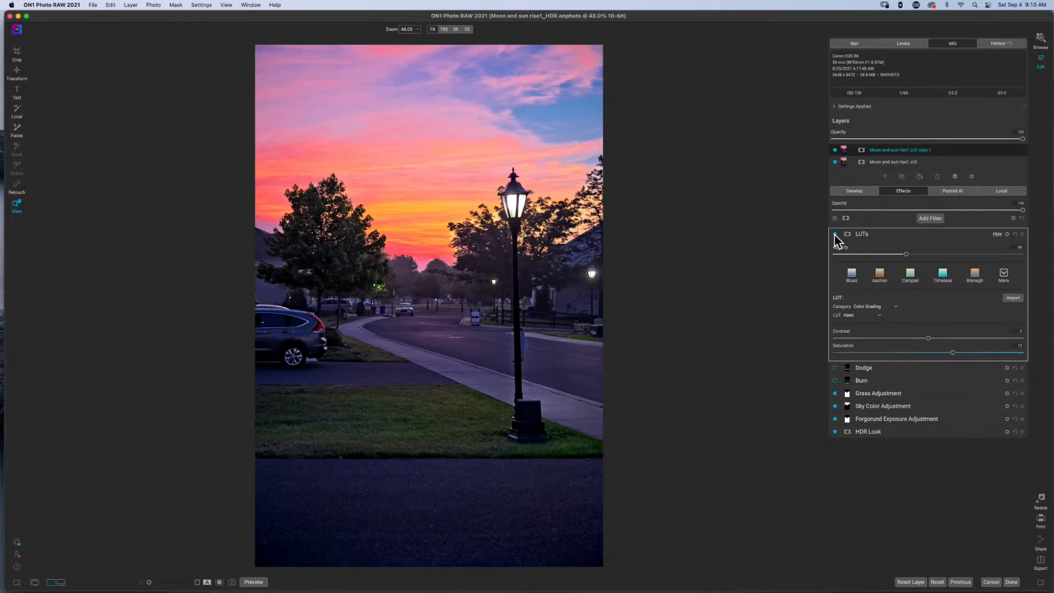
left_click(834, 235)
left_click(834, 393)
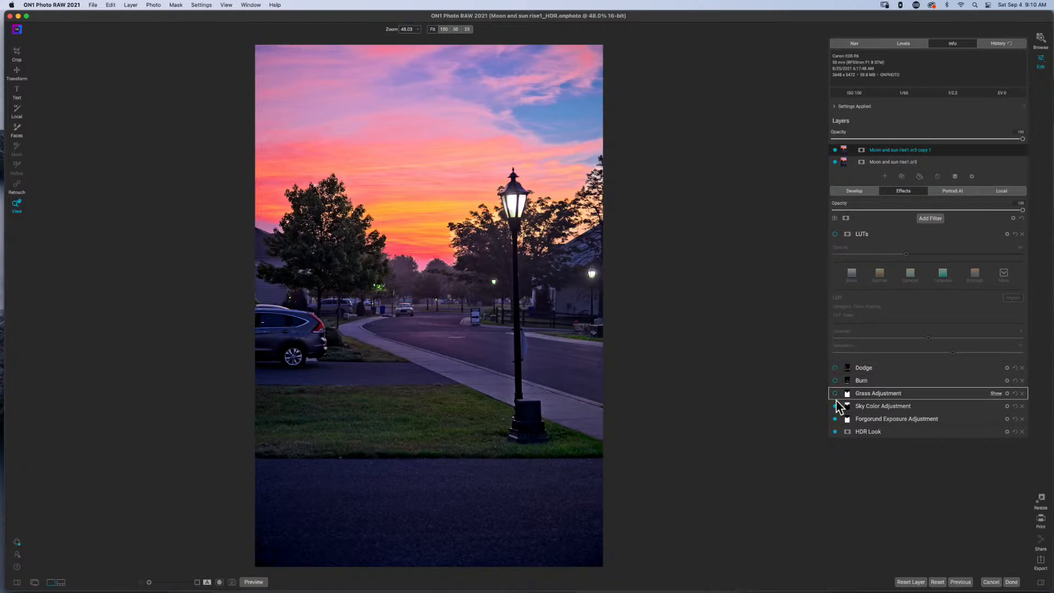
left_click(834, 405)
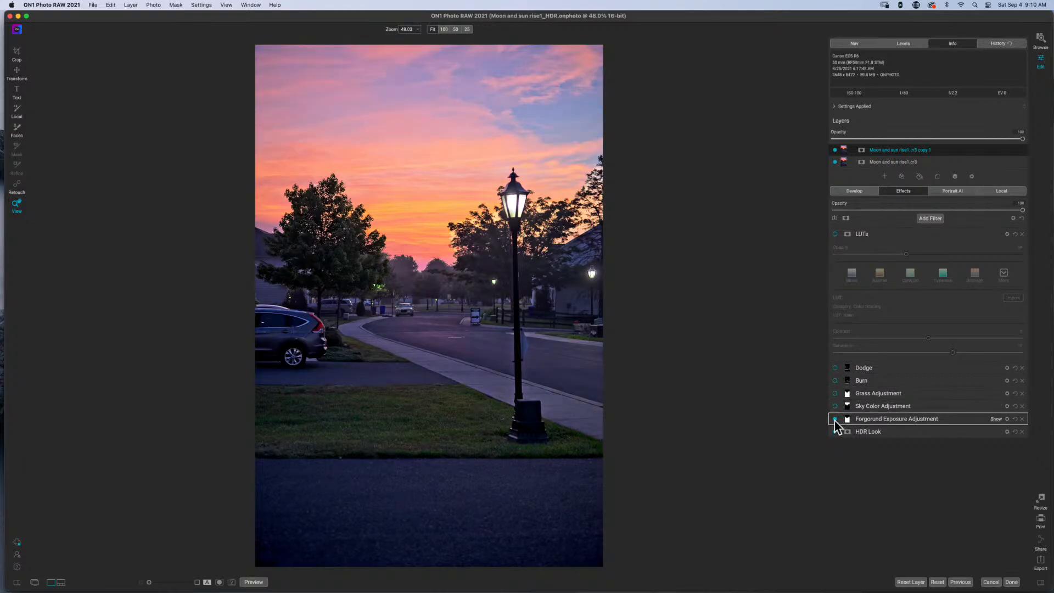
left_click(834, 419)
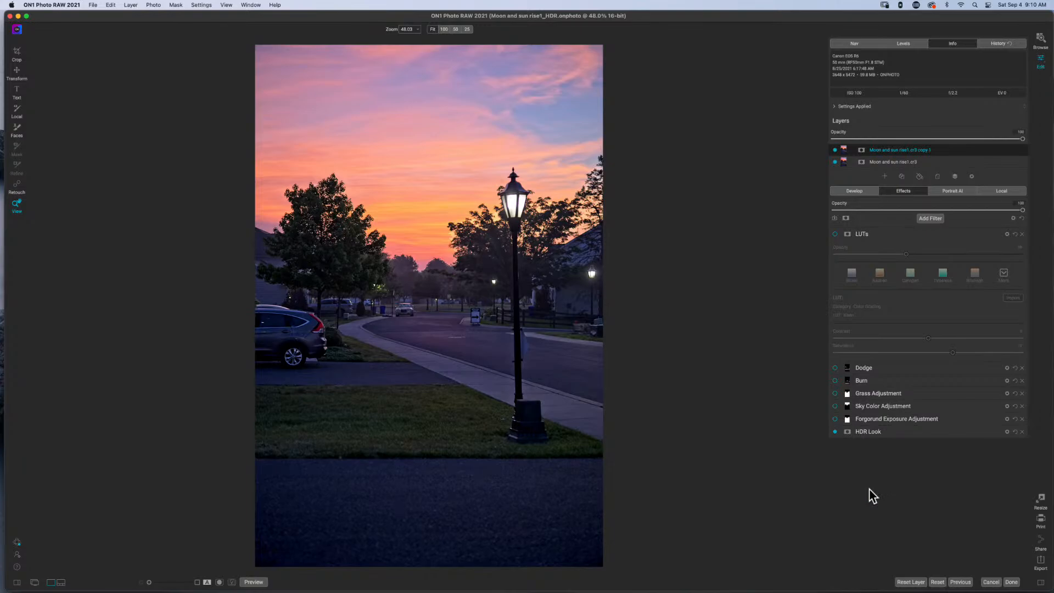
left_click(835, 150)
left_click(834, 150)
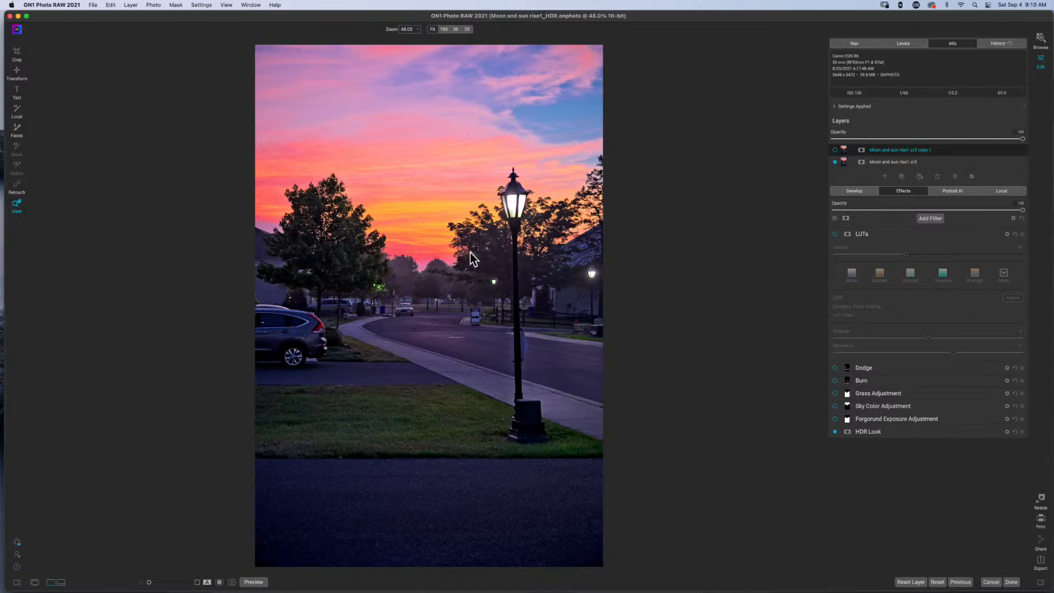
Add a horizontal gradient mask to the copy layer, make the layer visible, tighten the mask's transition and move its edge up to the horizon.
left_click(861, 150)
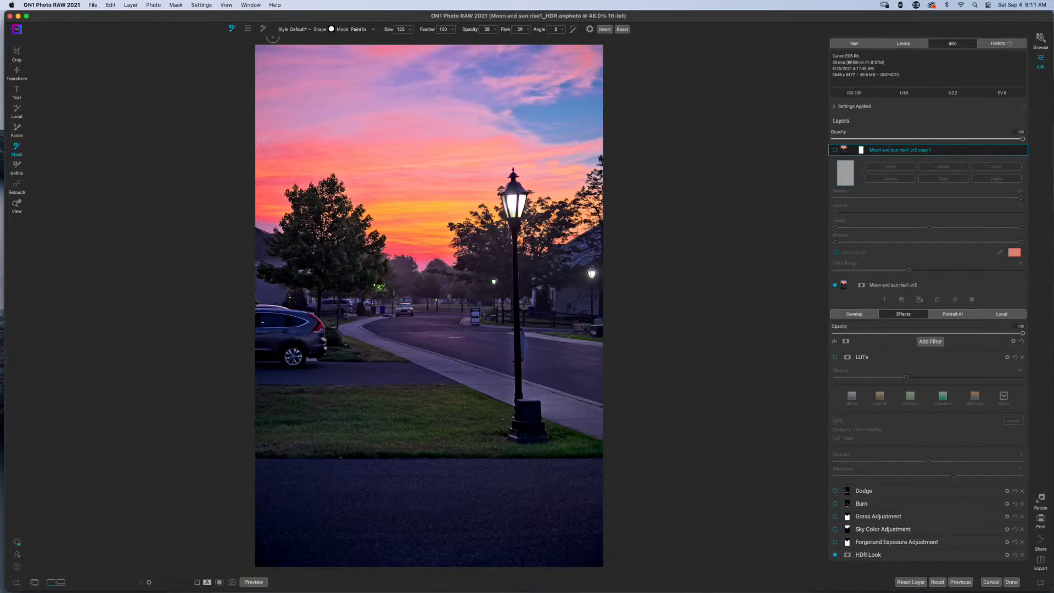
left_click(248, 29)
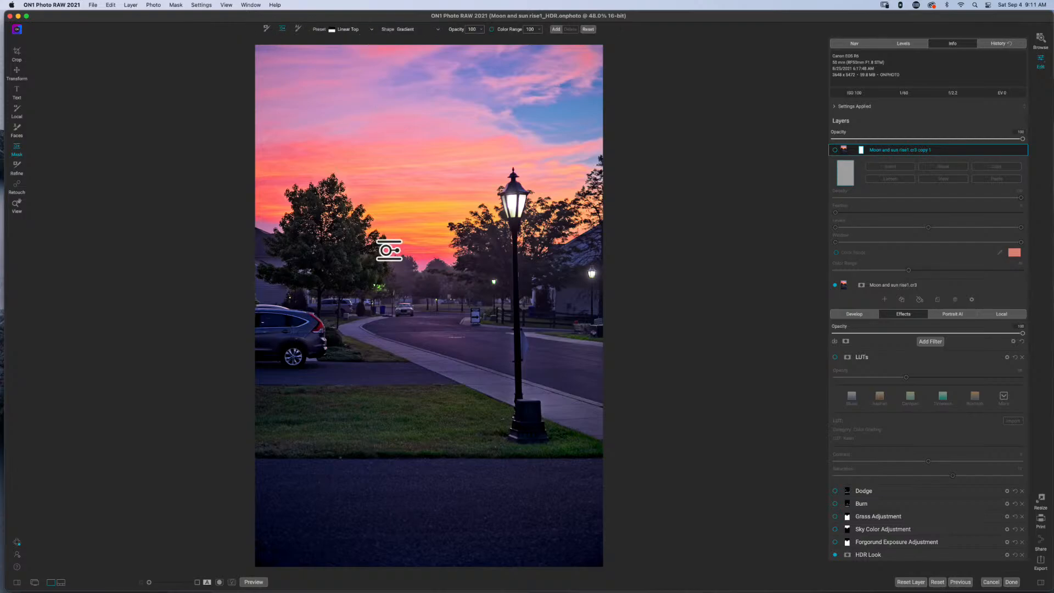
left_click(429, 298)
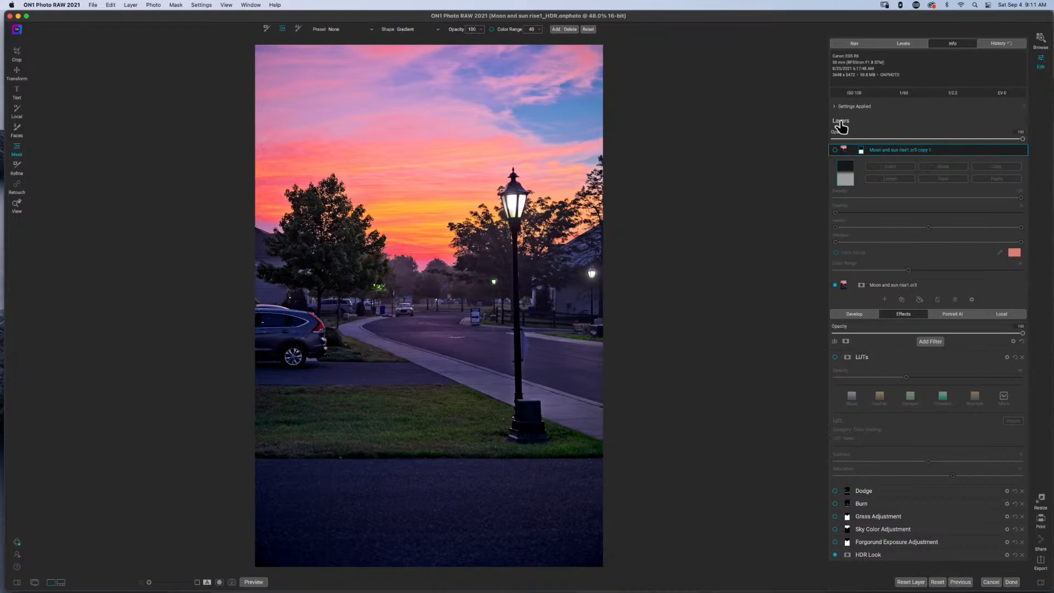
left_click(834, 150)
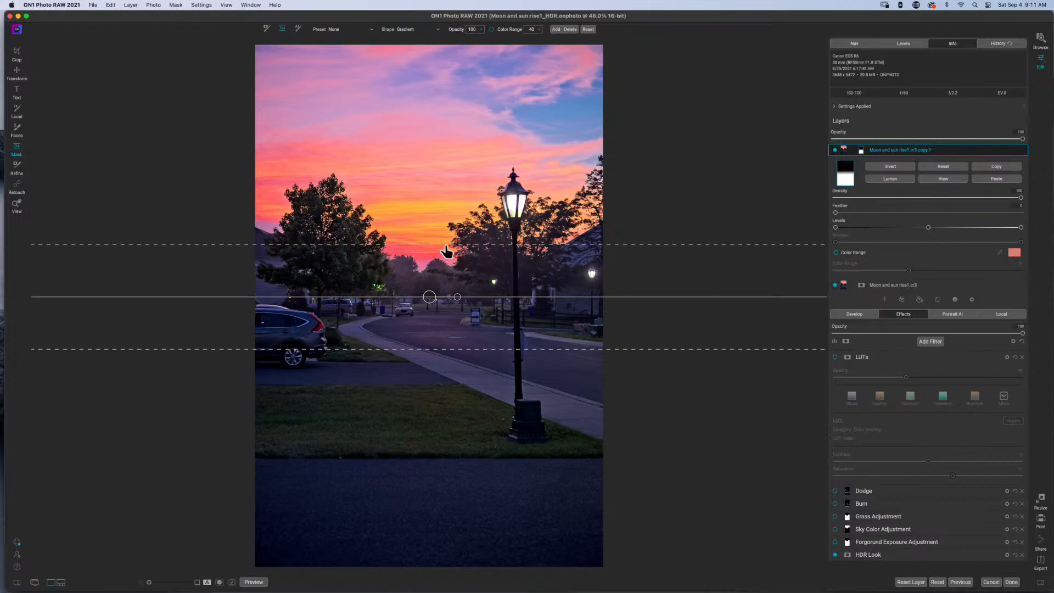
left_click_drag(445, 245, 444, 296)
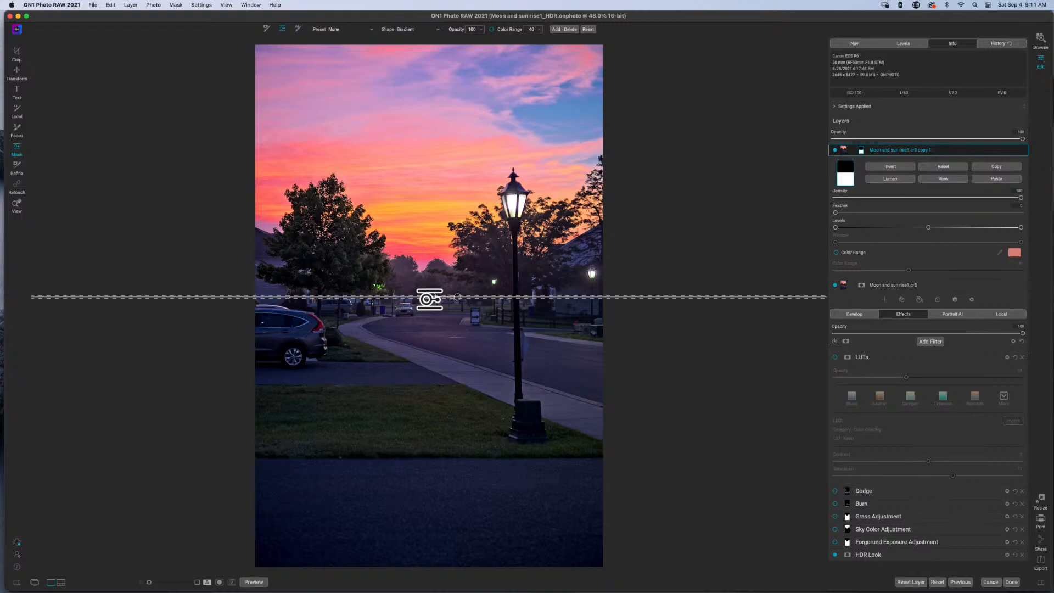
mouse_move(428, 258)
left_mouse_down()
mouse_move(425, 315)
mouse_move(419, 251)
mouse_move(431, 297)
mouse_move(430, 223)
mouse_move(428, 262)
left_mouse_up()
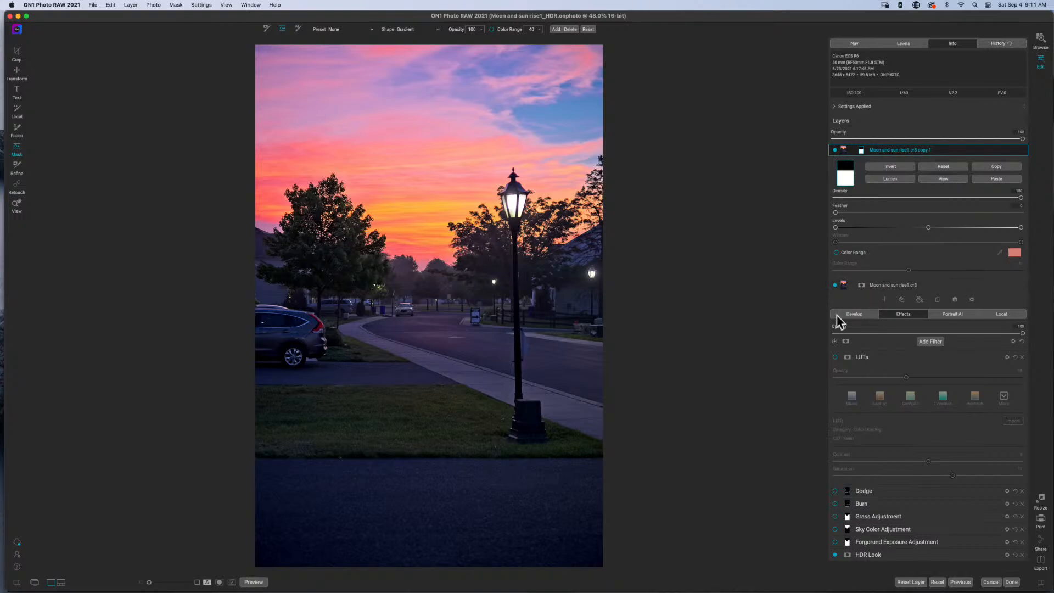
On the original layer, switch off the existing LUTs filter and add a second LUTs filter.
left_click(892, 285)
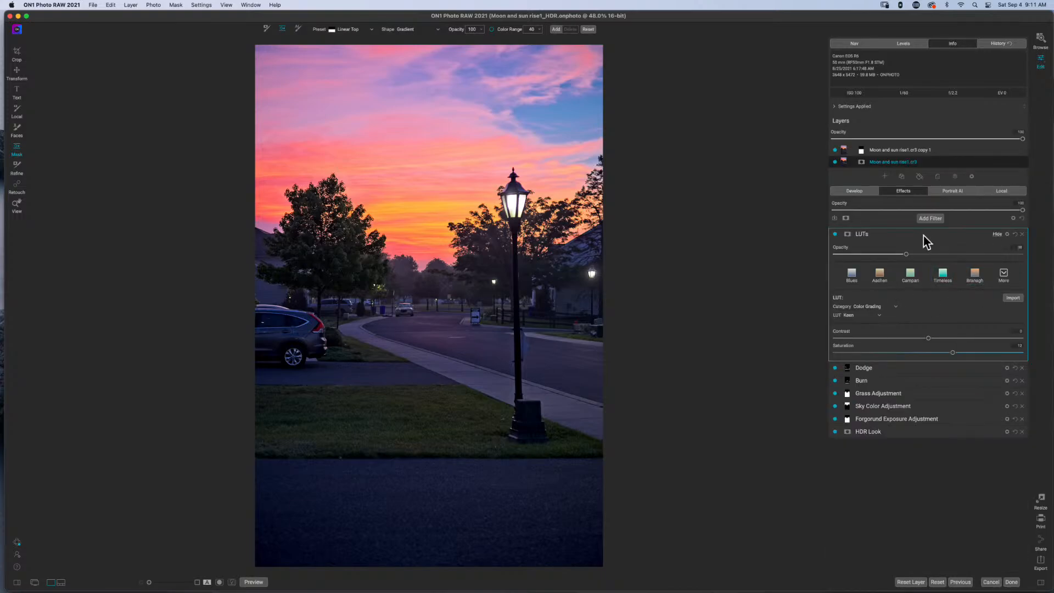
left_click(834, 235)
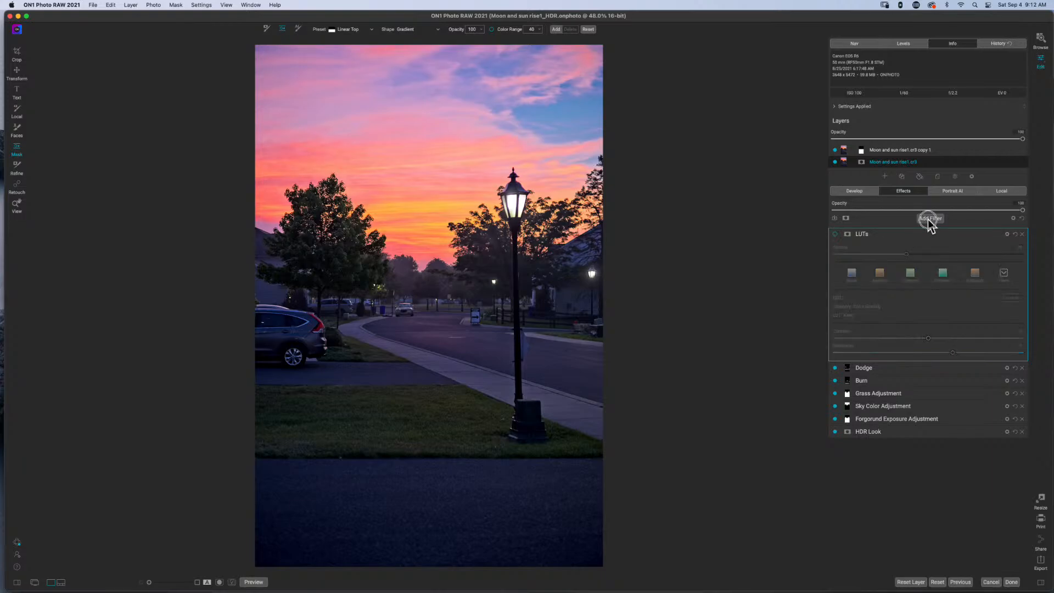
left_click(928, 219)
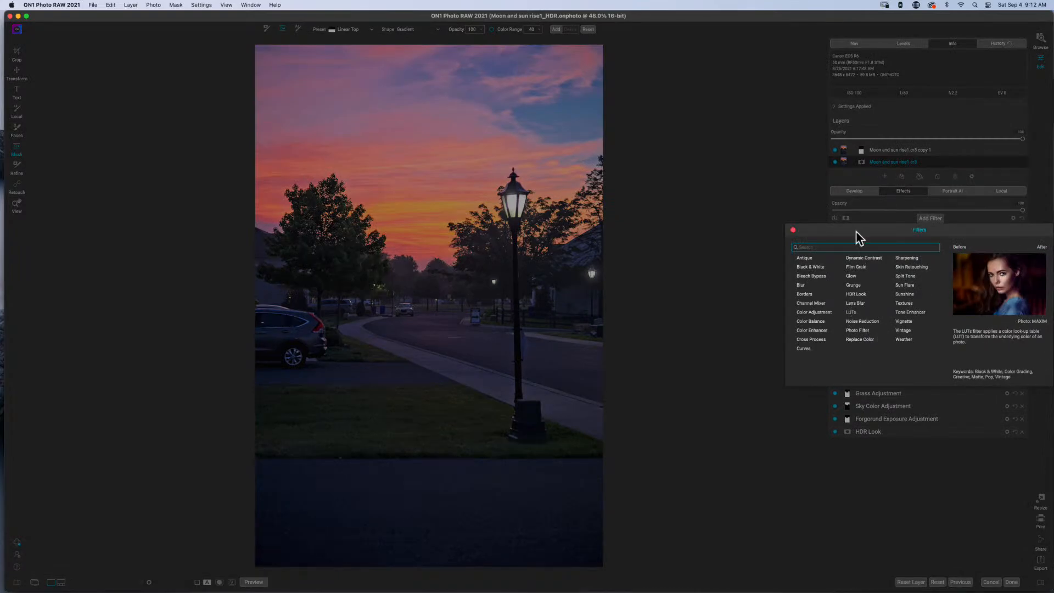
left_click(793, 230)
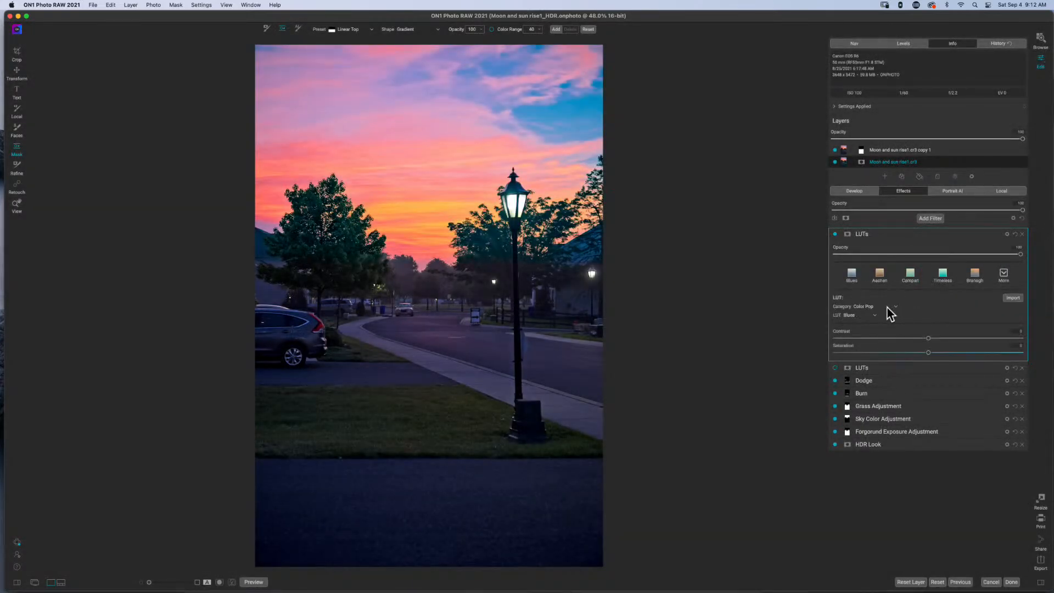
Set the new LUTs filter's category to Travel LUTs and apply the Travel9 LUT.
left_click(892, 308)
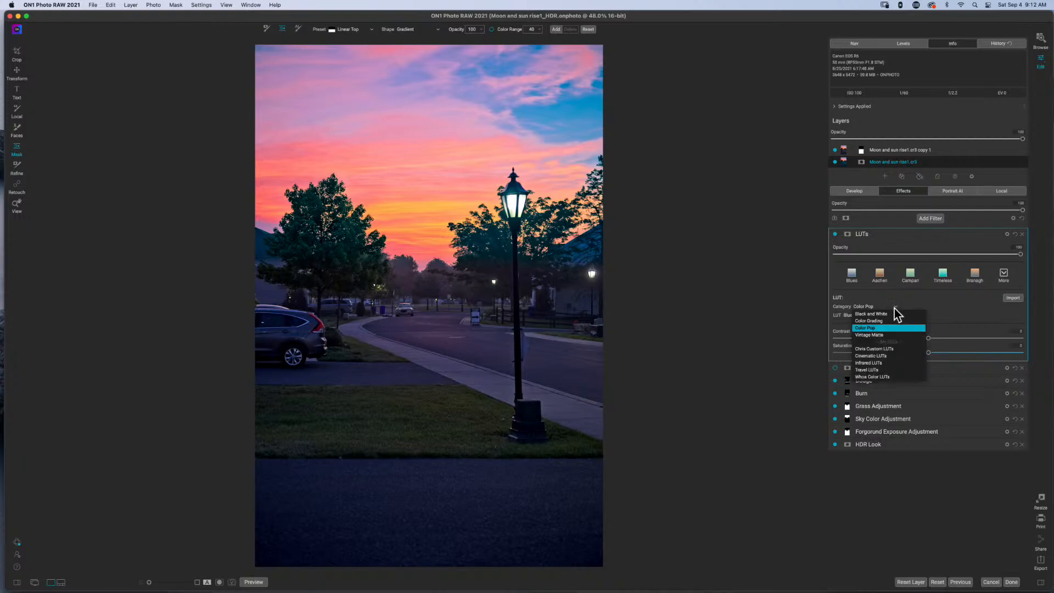
left_click(871, 370)
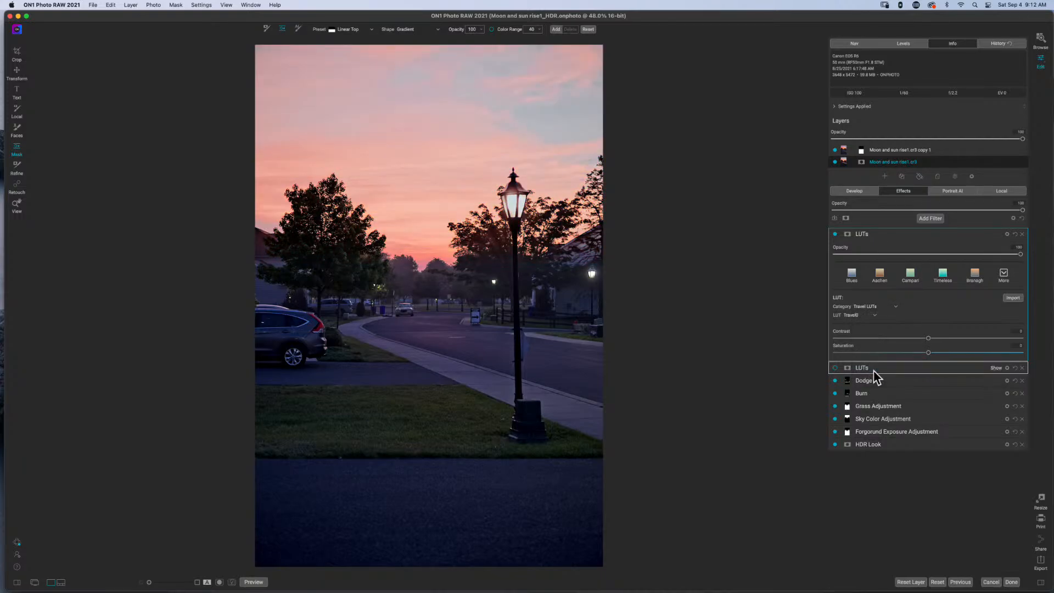
left_click(865, 315)
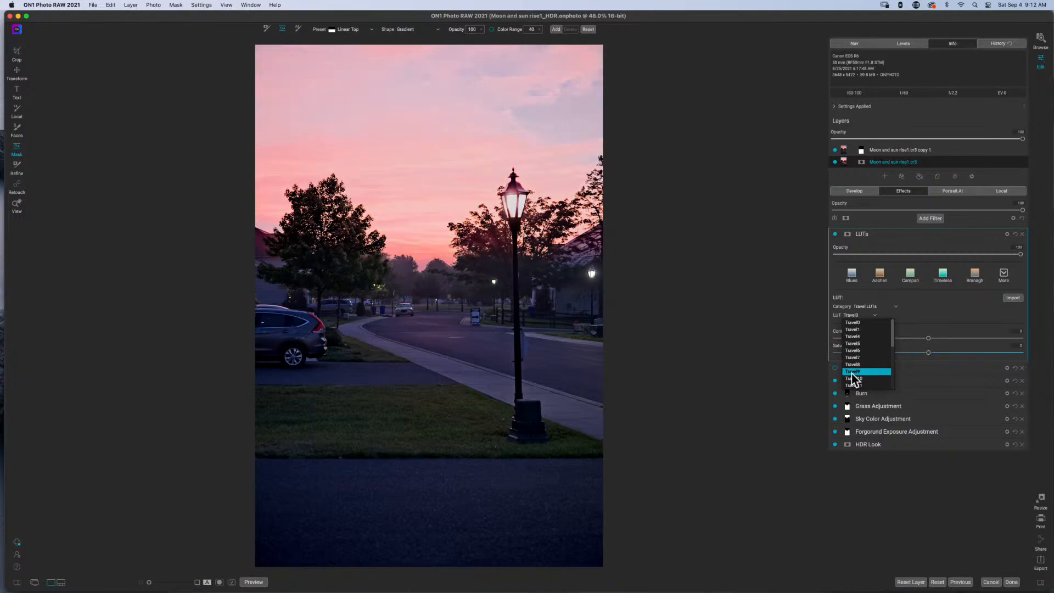
left_click(853, 372)
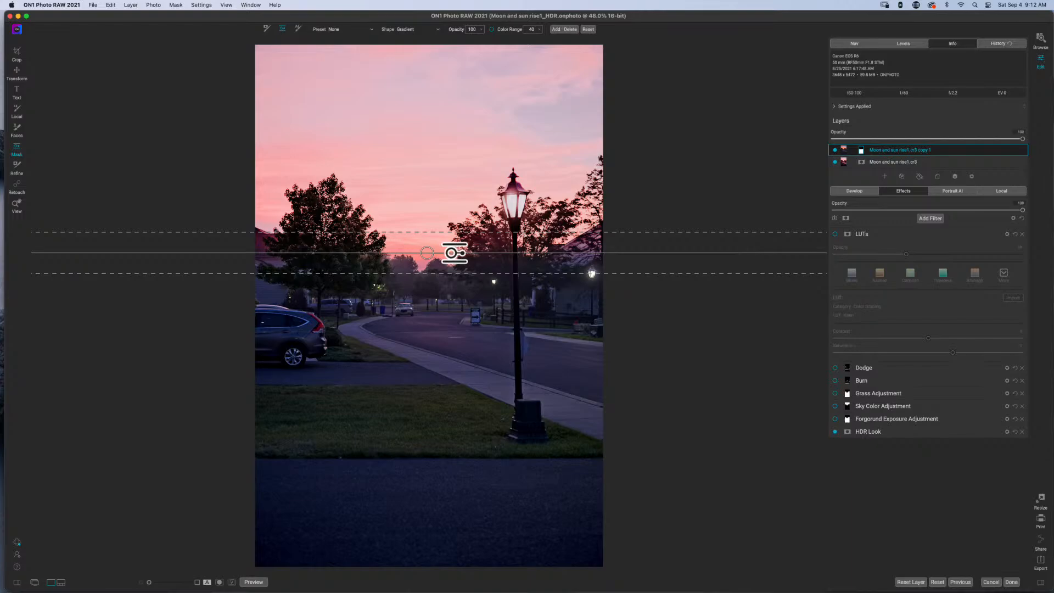
Change the copy layer's mask to the Linear Left gradient, narrow its transition down the photo's middle, and open the mask options.
left_click_drag(454, 253, 426, 280)
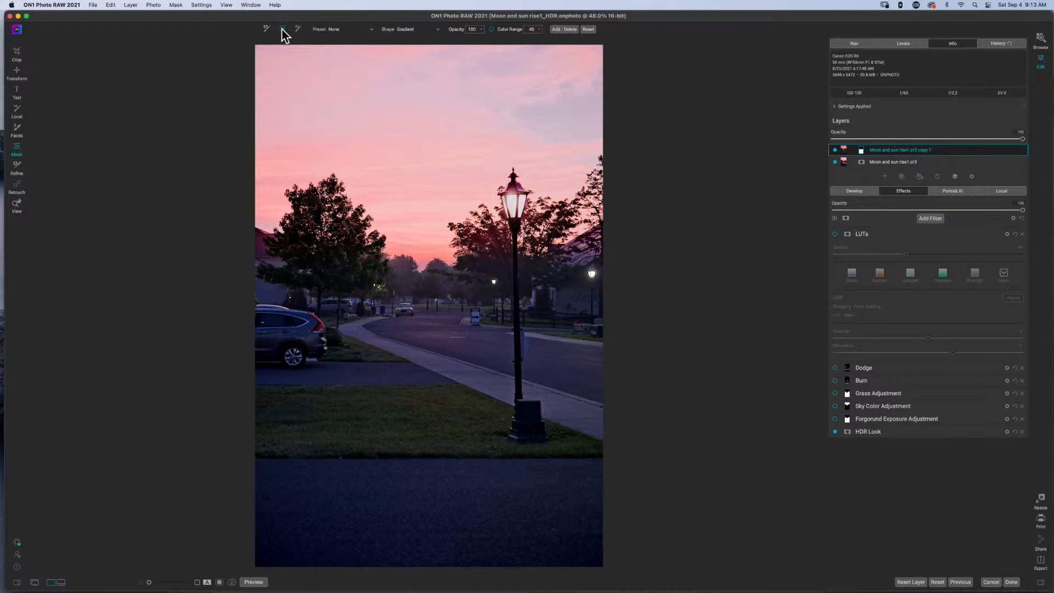
left_click(357, 30)
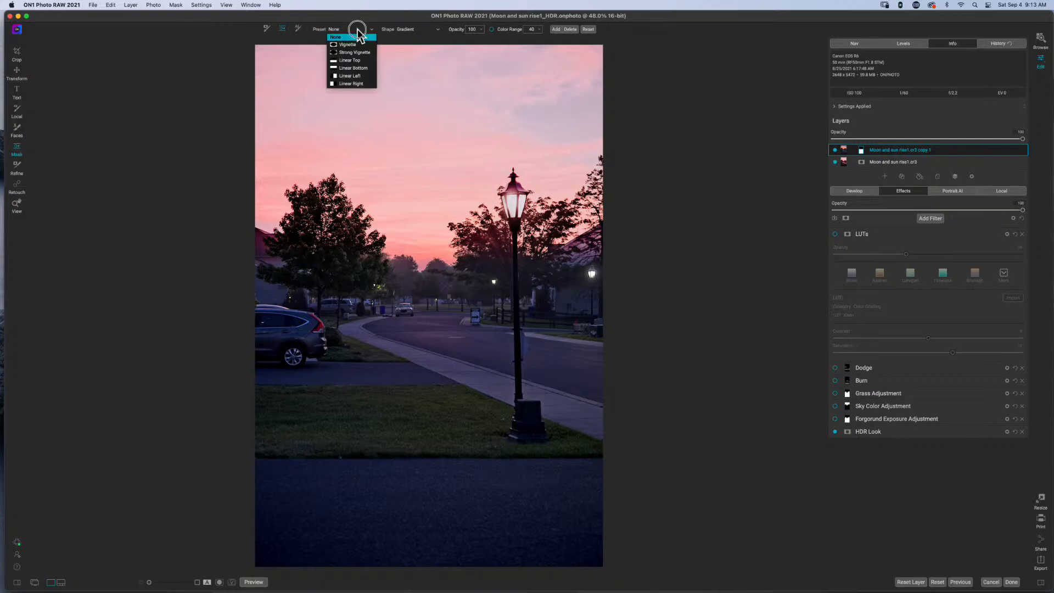
left_click(352, 76)
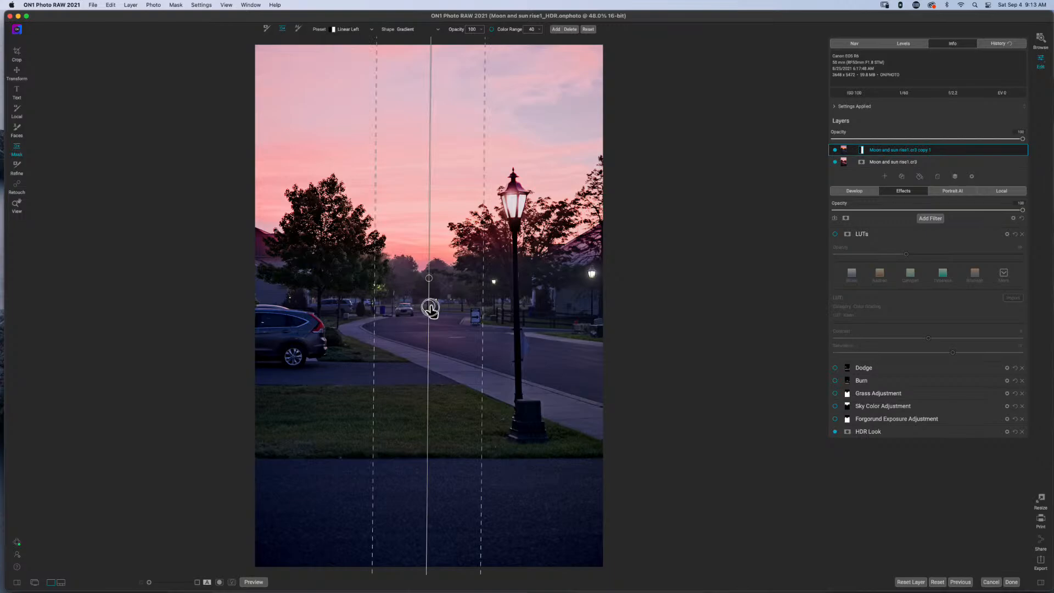
left_click_drag(430, 307, 446, 293)
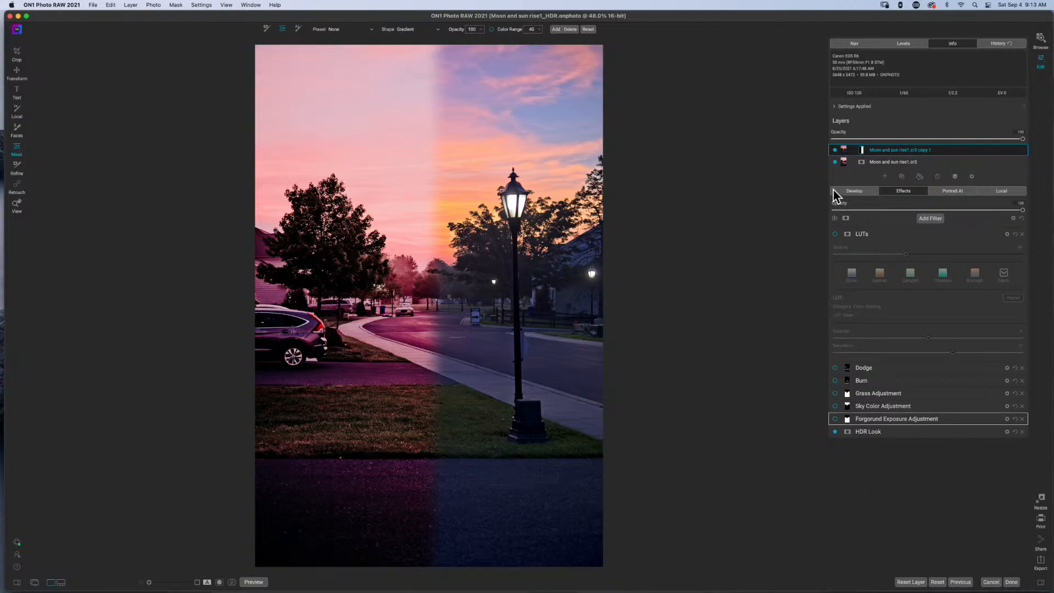
left_click(859, 150)
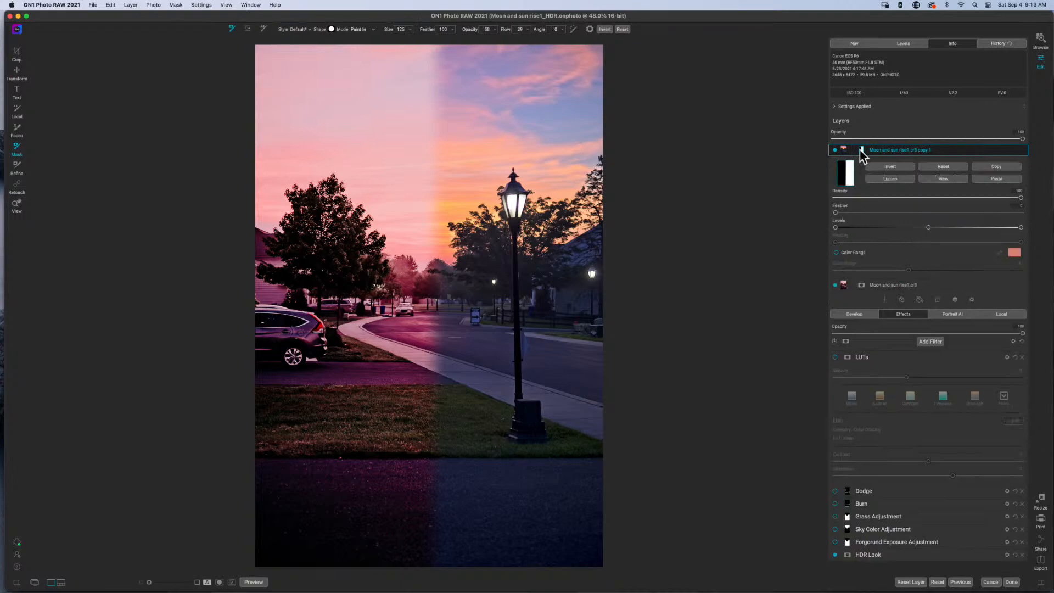
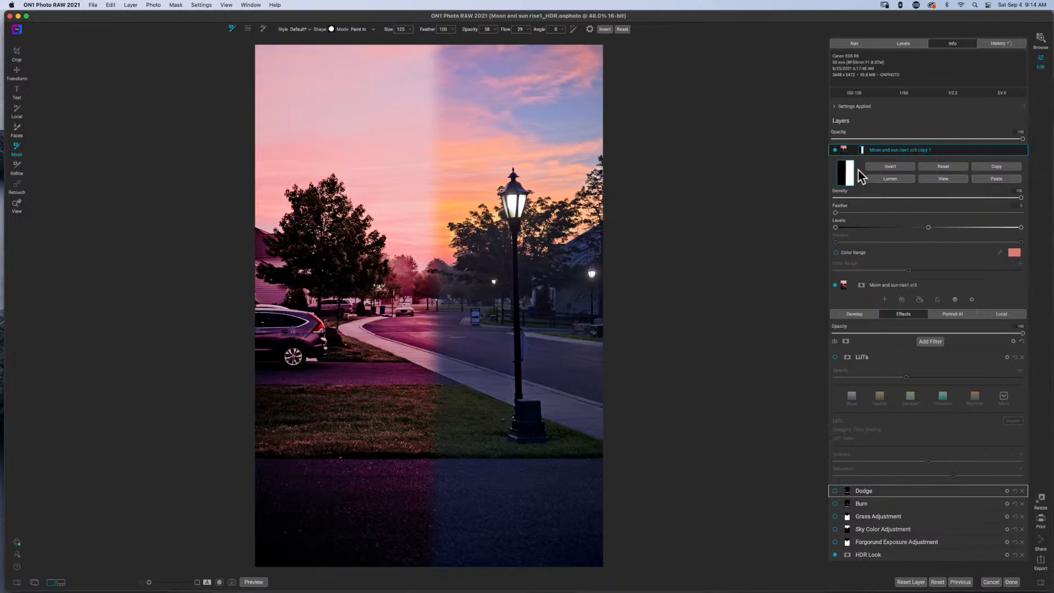
Look through the history of edits and add one masking brush stroke outside the photo to see how it is recorded.
left_click(1014, 44)
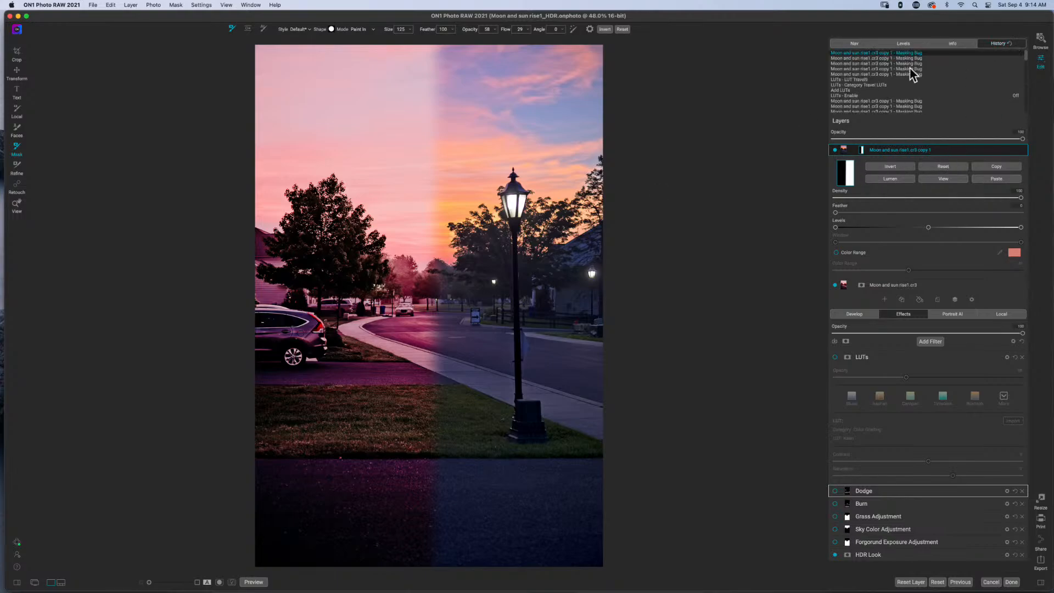
scroll(939, 83, "down", 5)
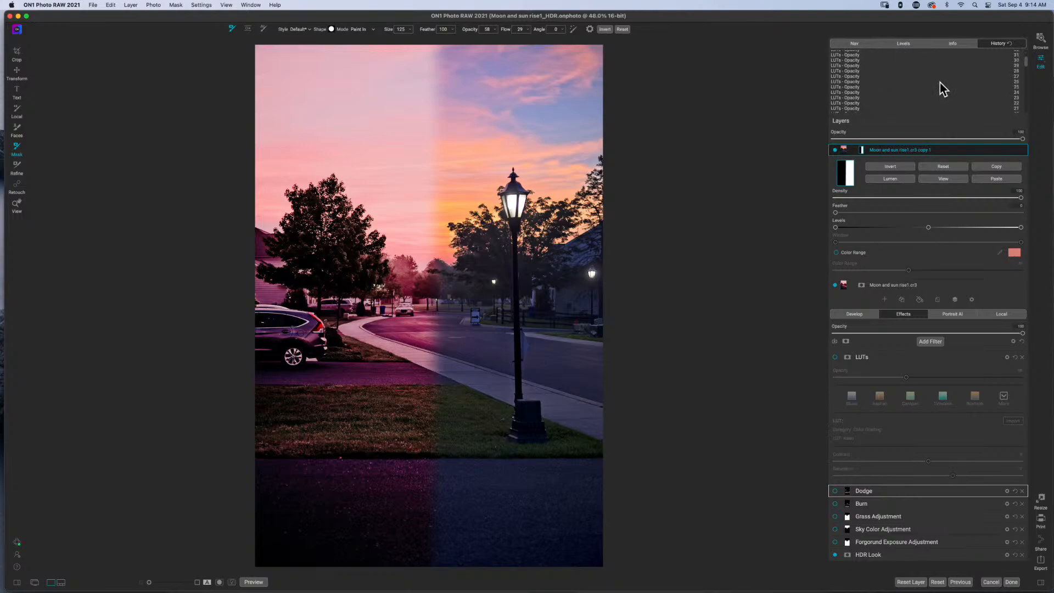
scroll(939, 83, "down", 8)
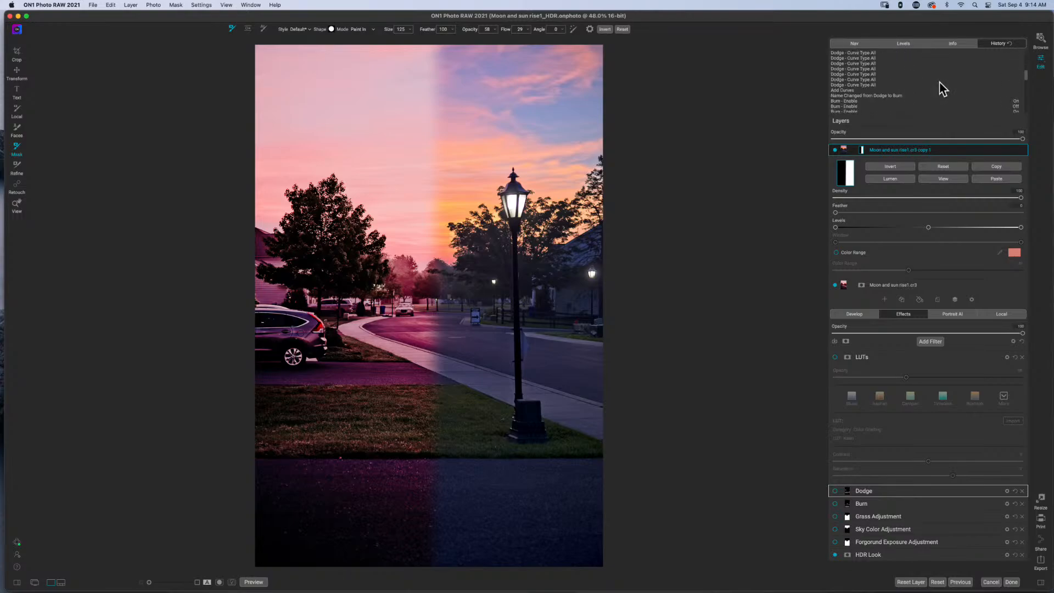
scroll(940, 82, "up", 8)
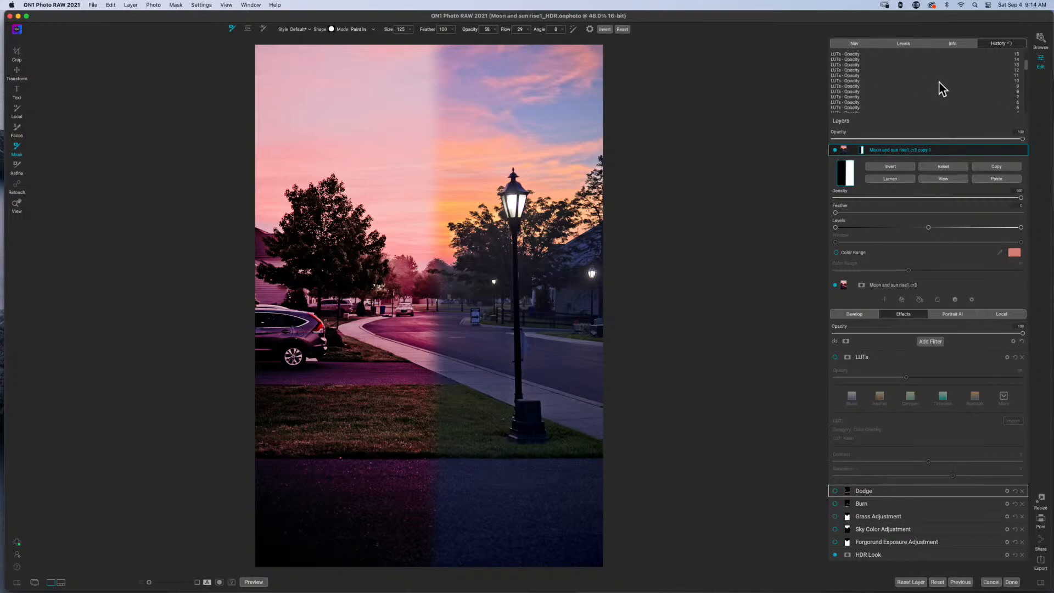
scroll(938, 89, "up", 3)
scroll(938, 82, "up", 5)
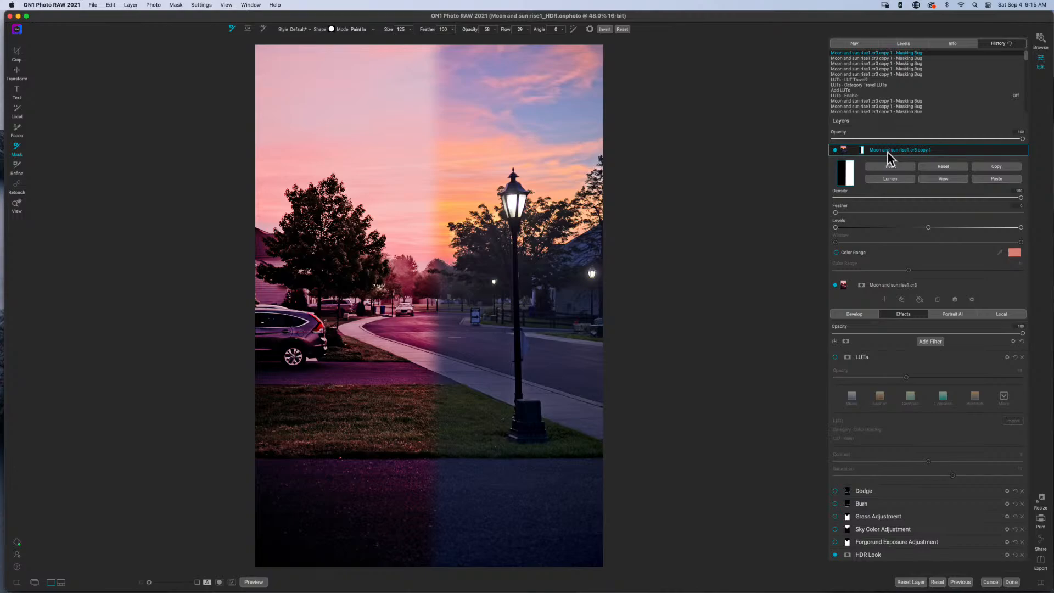
left_click(738, 176)
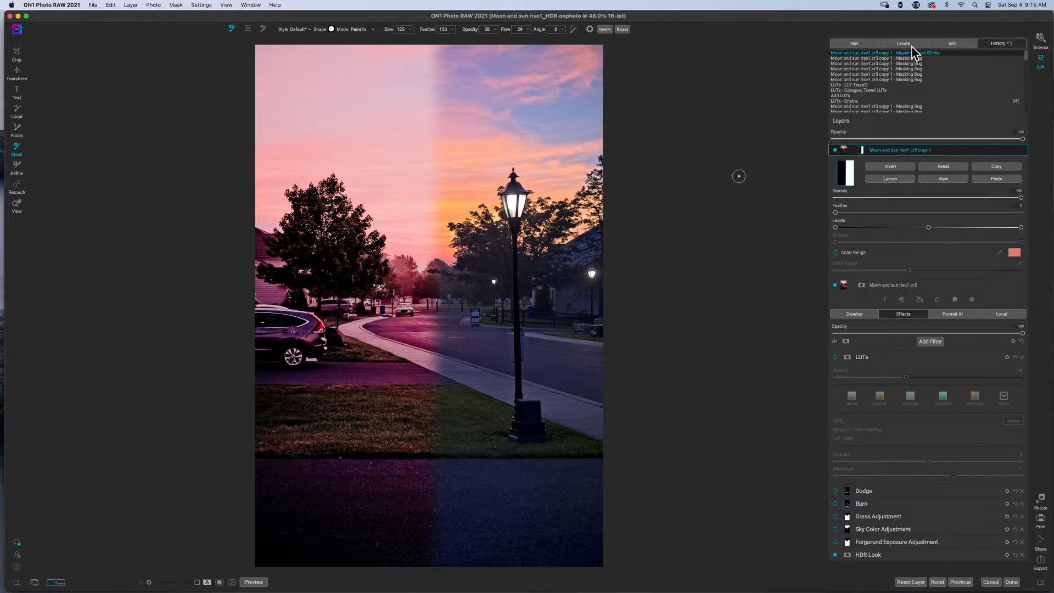
Display the photo's levels histogram in place of the edit history.
left_click(948, 45)
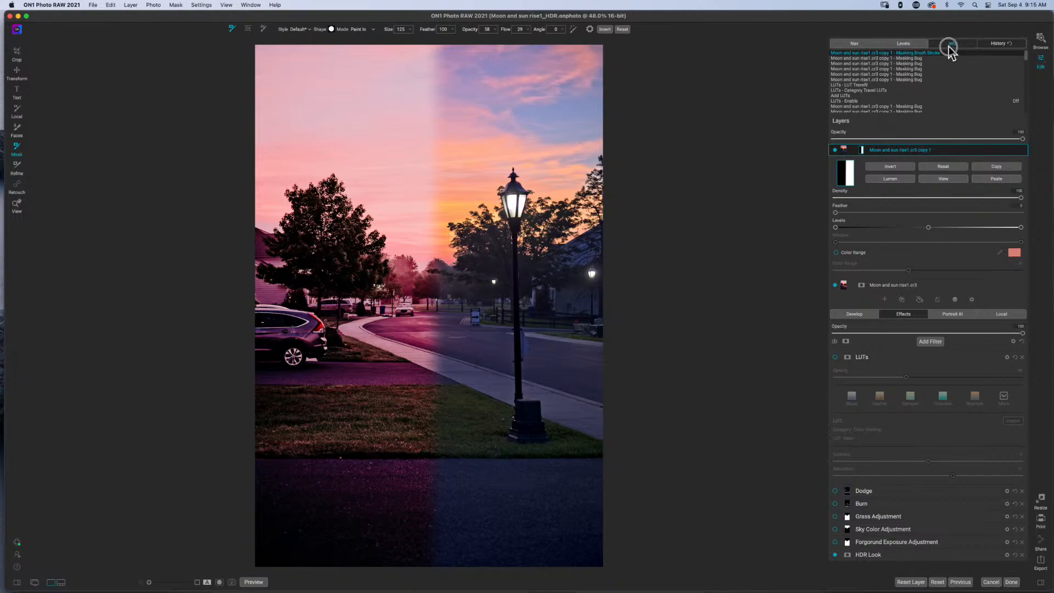
left_click(902, 45)
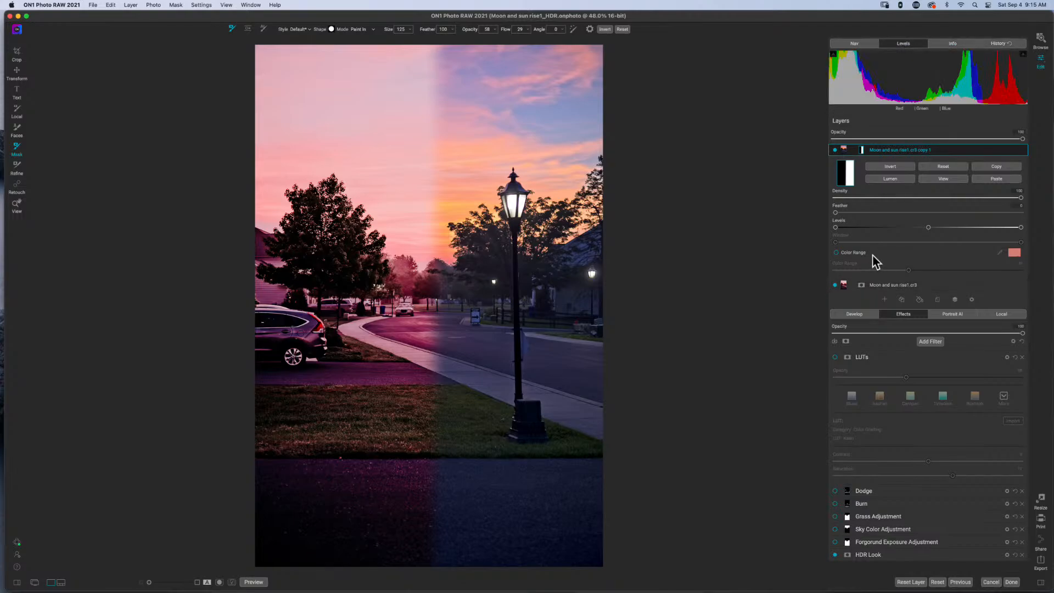
left_click(939, 555)
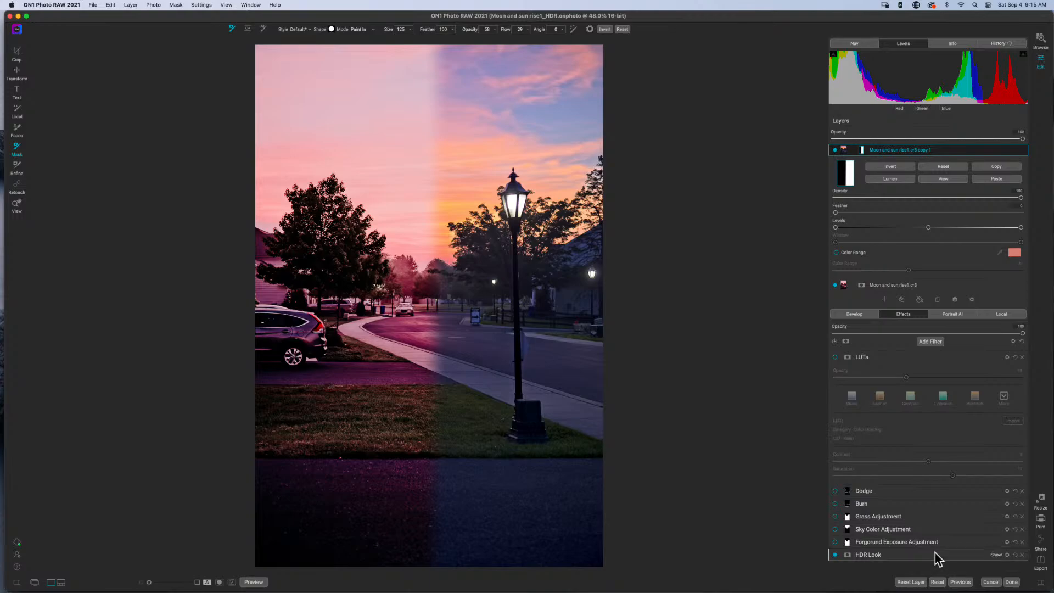
Delete the comparison copy layer and the Travel9 LUTs filter, and turn the remaining LUTs filter back on.
right_click(963, 153)
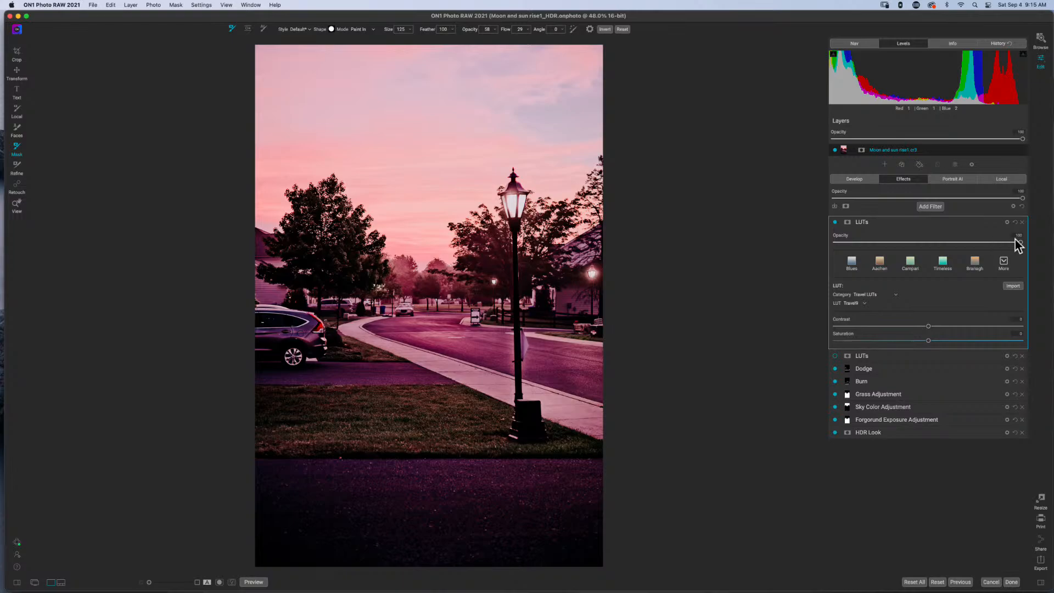
left_click(1022, 223)
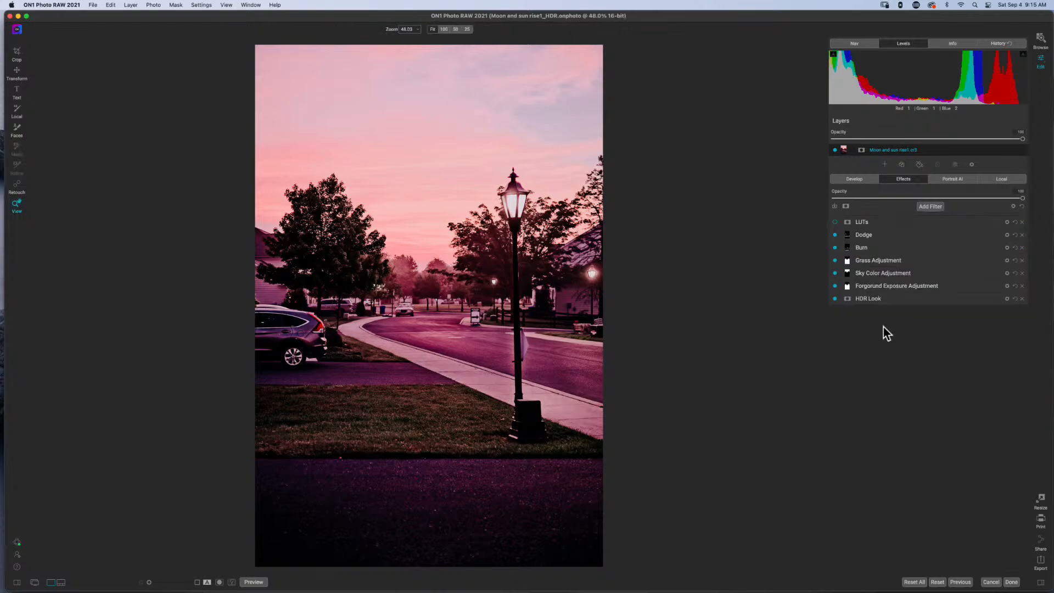
left_click(834, 222)
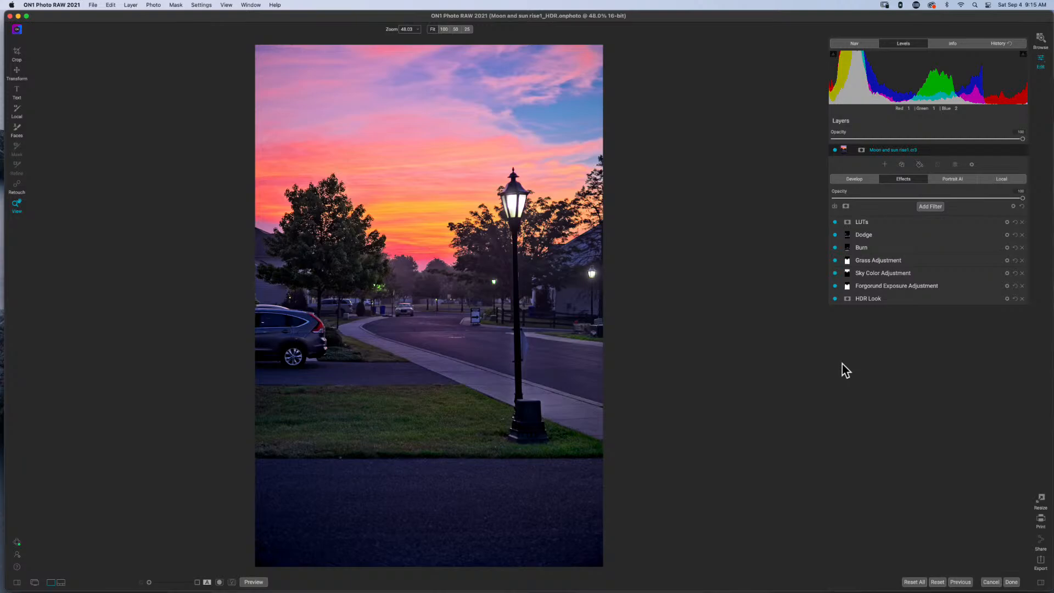
Finish the street photo's edit and open the moon-and-tree photo Moon and sun rise23.cr3 for editing.
left_click(1011, 581)
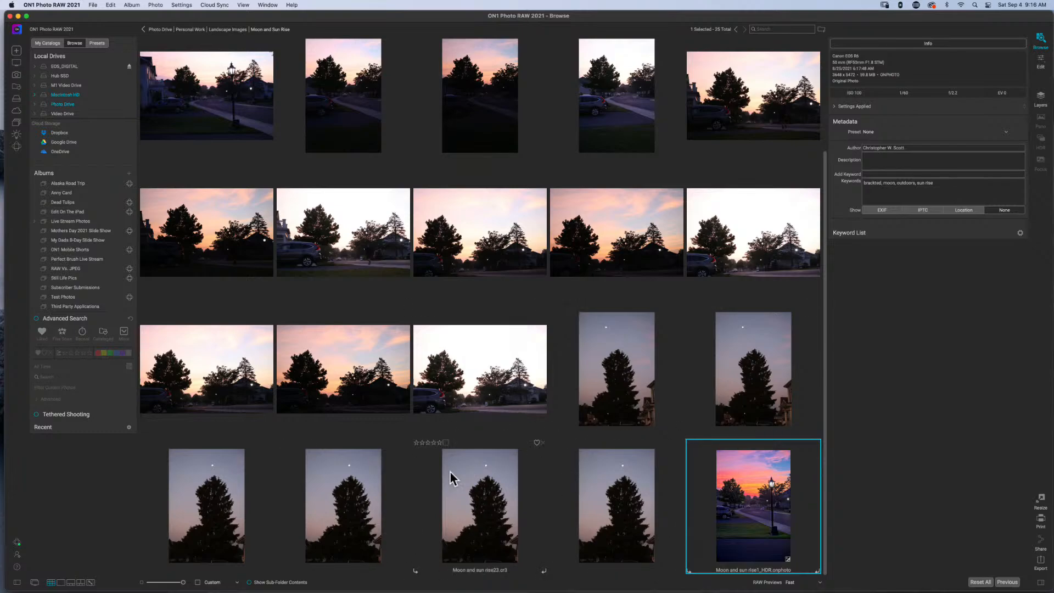
left_click(479, 516)
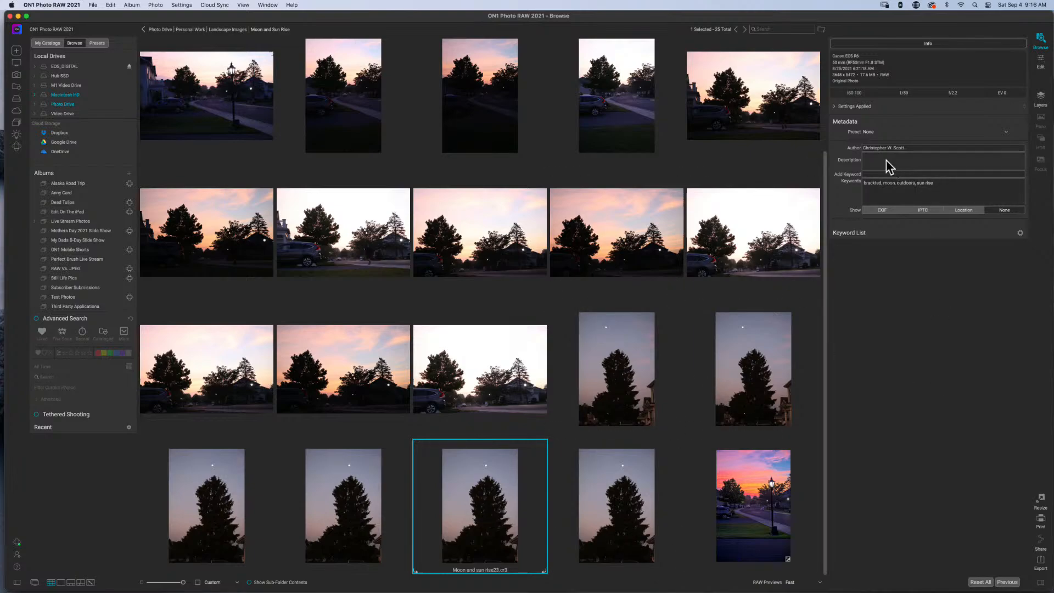
left_click(1032, 64)
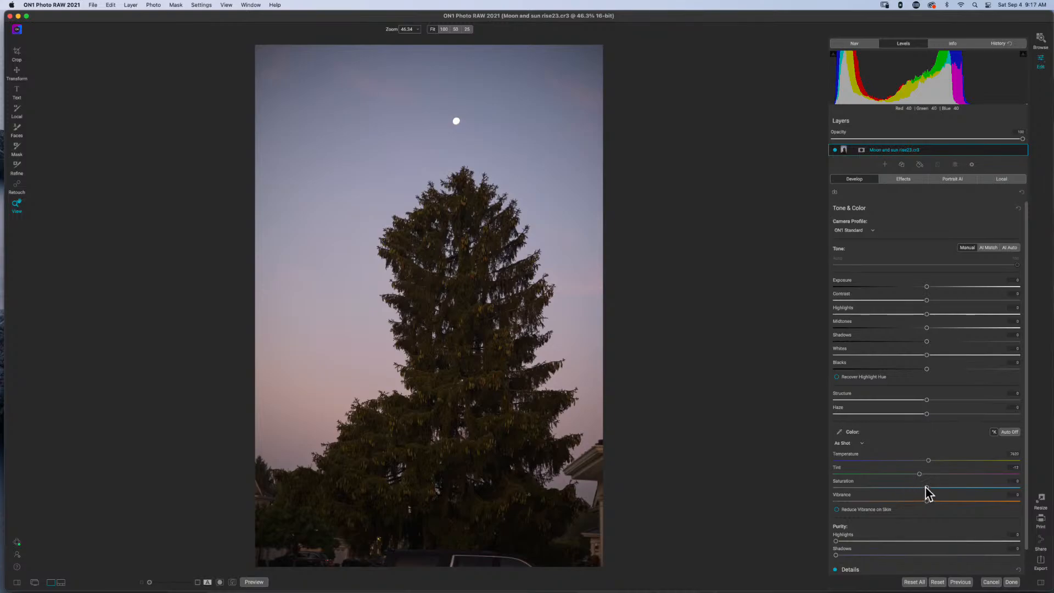
Try removing all color from the tree photo by setting Saturation to -100, and reset the saturation.
left_click_drag(926, 488, 783, 492)
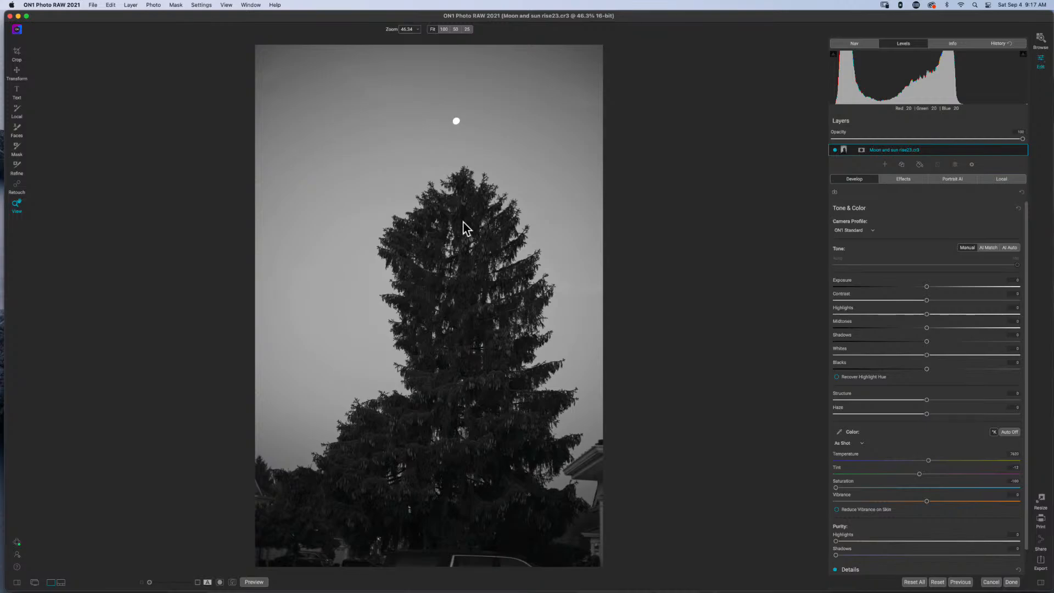
double_click(836, 487)
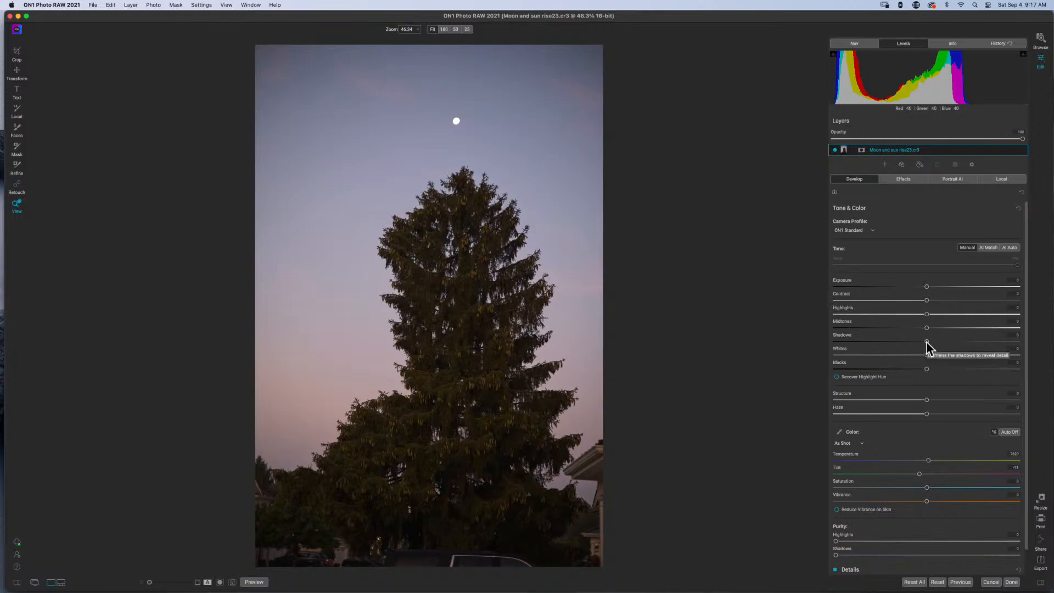
Try lightening the dark tree by raising Shadows and nudging the value up and down, and reset the shadows.
left_click_drag(926, 341, 956, 343)
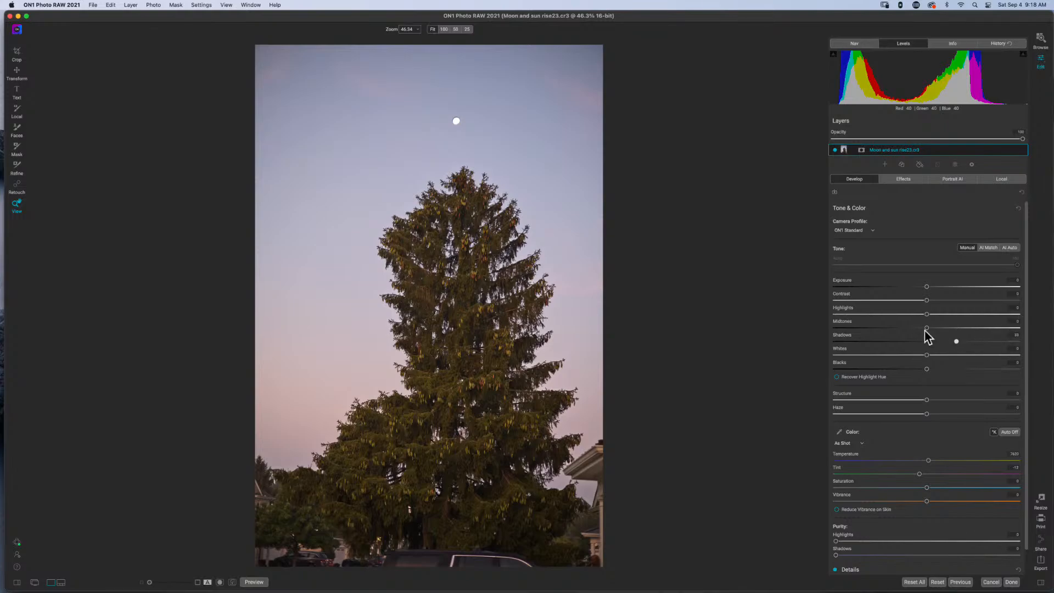
key("Right")
key("Right")
key("Right")
key("Right")
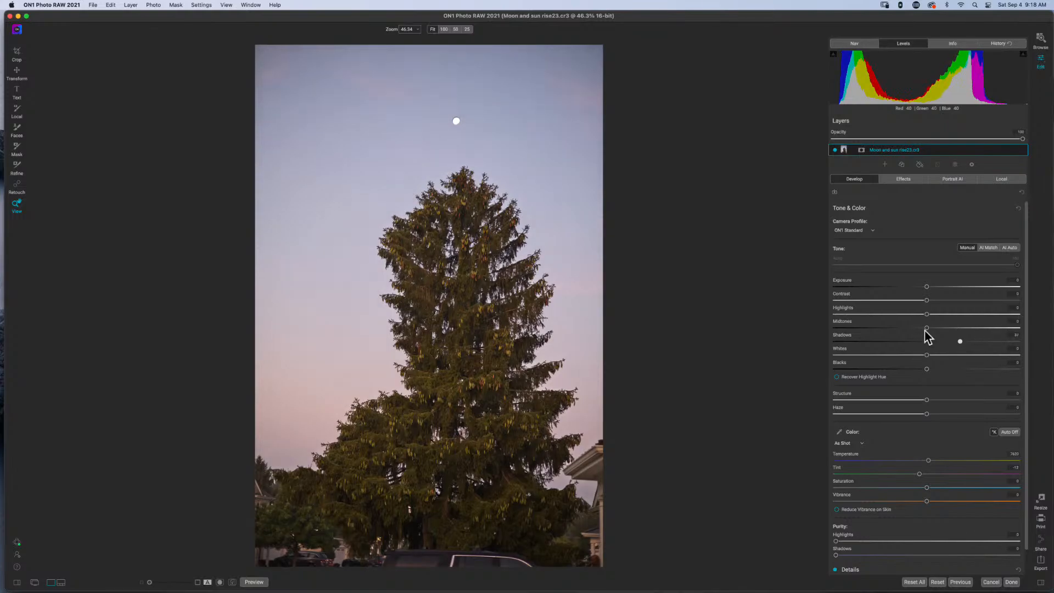
key("Left")
key("Left")
key("Left")
key("Left")
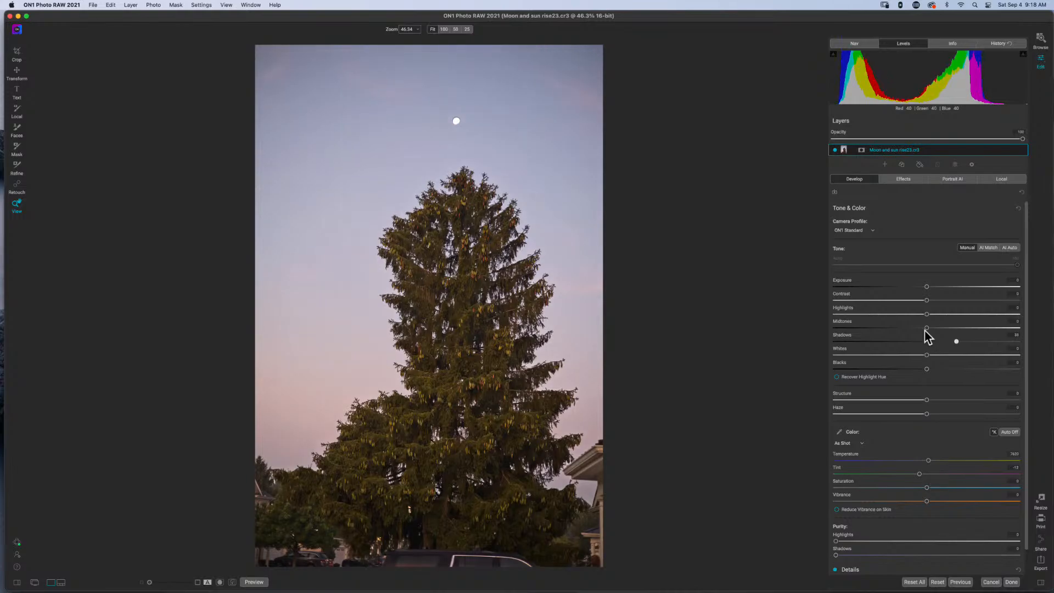
double_click(957, 342)
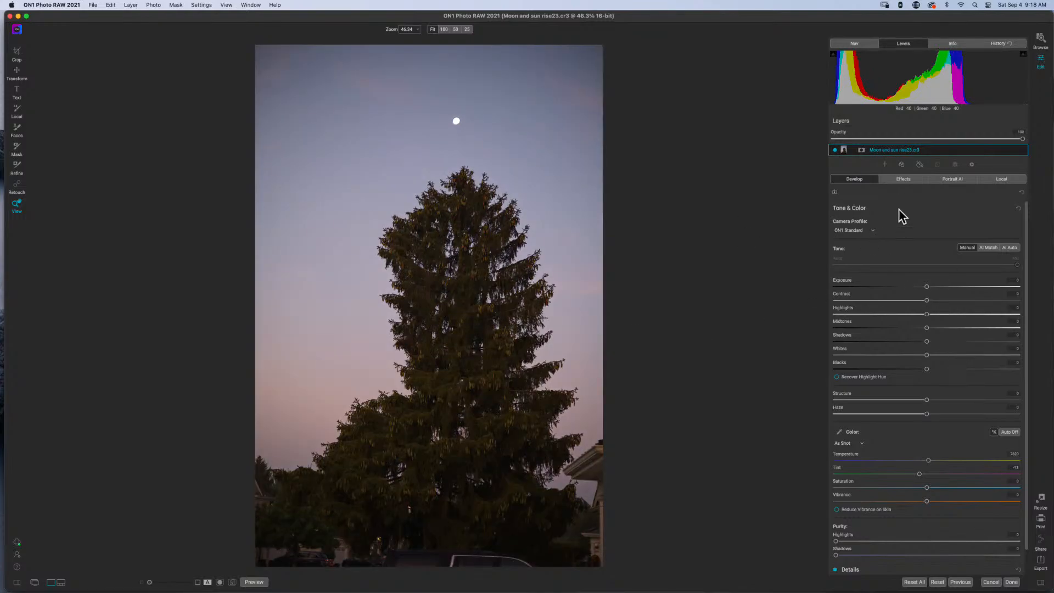
Set the tree photo's camera profile to ON1 Portrait.
left_click(862, 233)
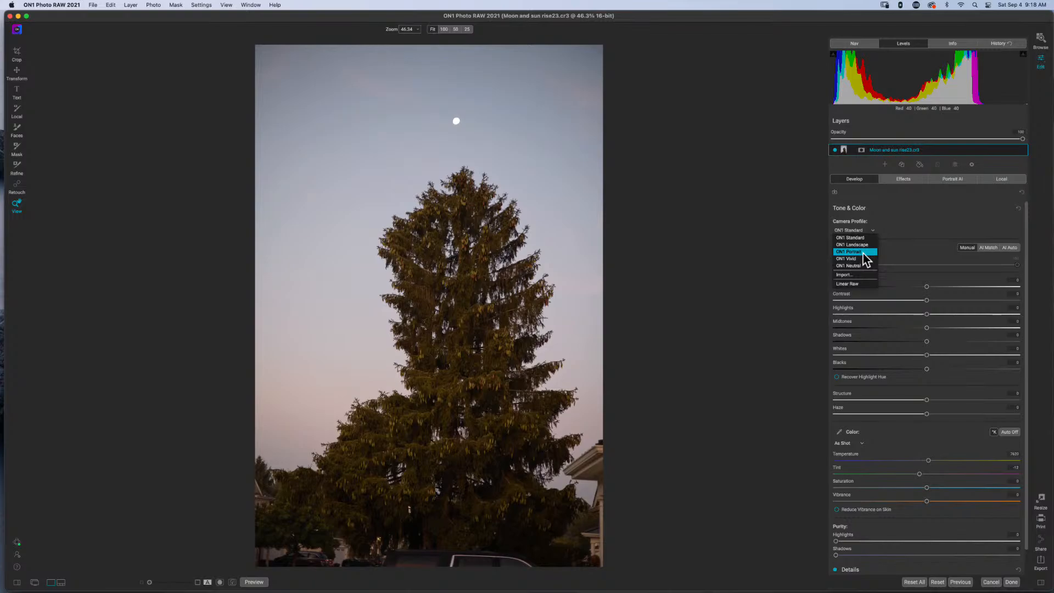
left_click(863, 253)
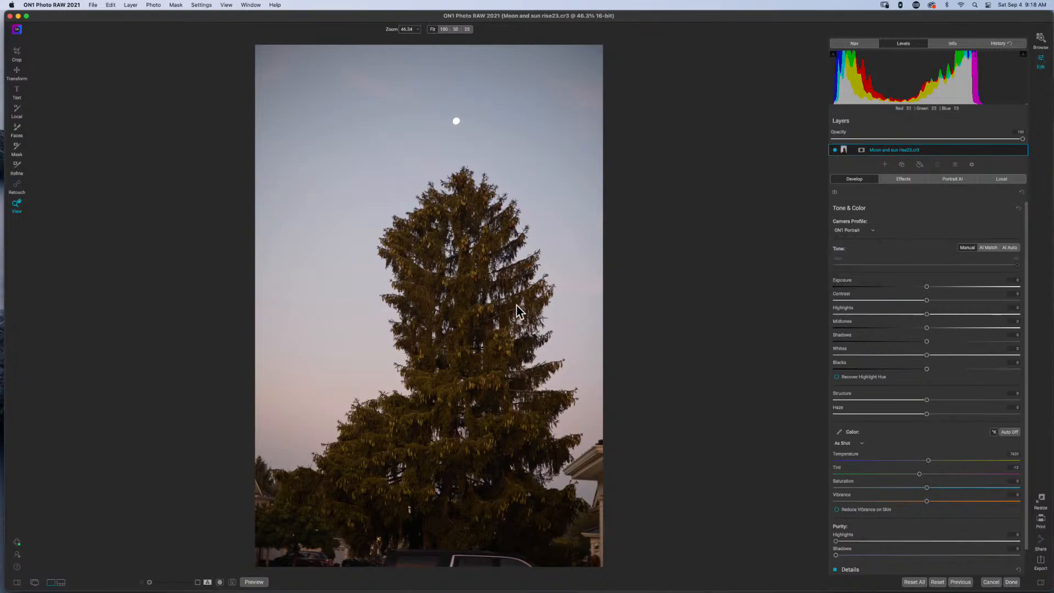
Crop the photo at its Original Ratio to the moon and upper tree, excluding the car and roof along its lower edge.
left_click(16, 52)
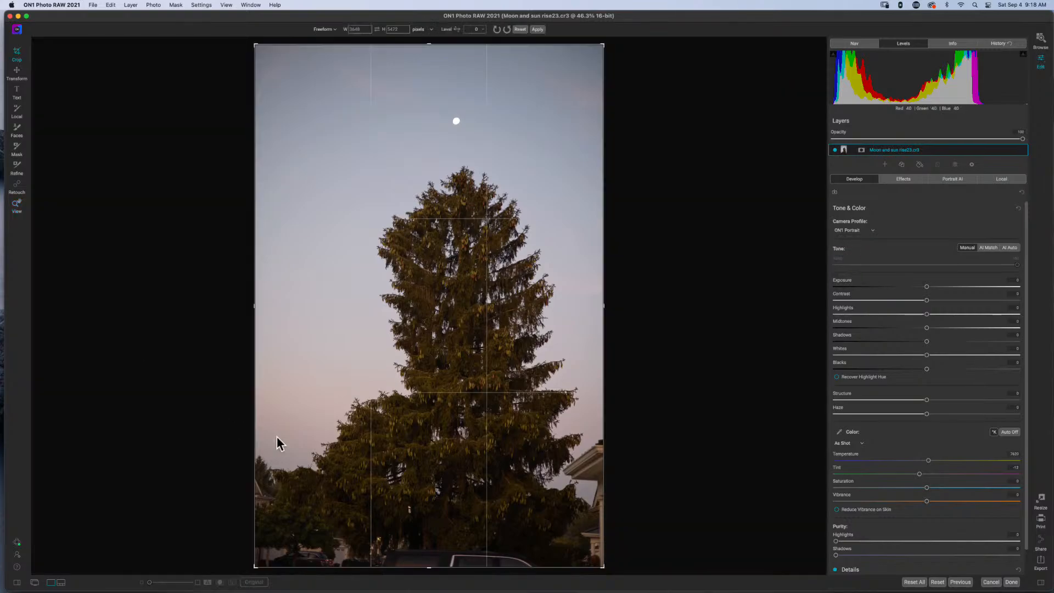
left_click_drag(429, 567, 430, 547)
left_click(328, 30)
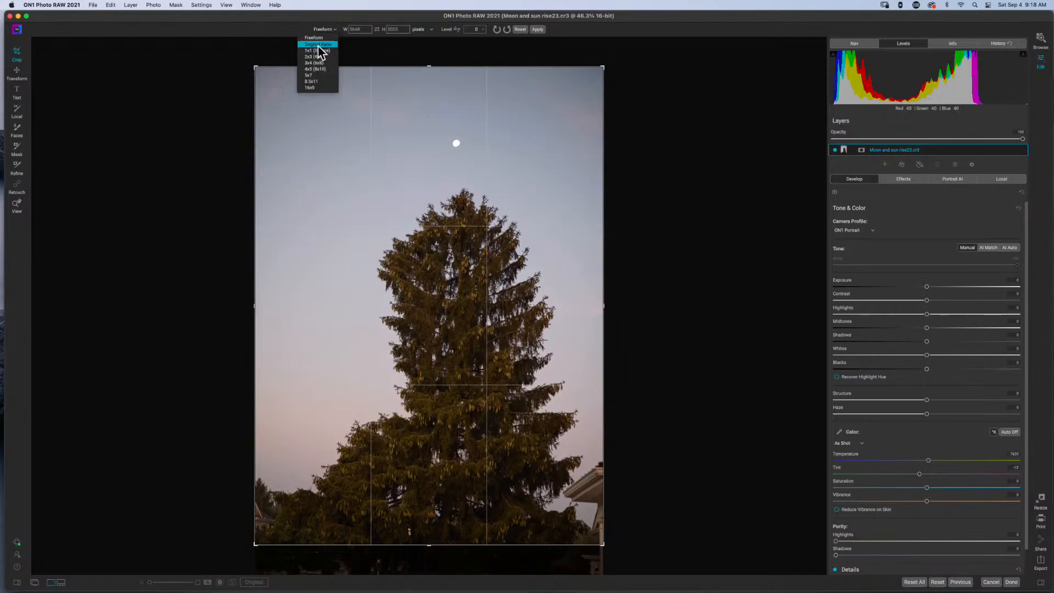
left_click(318, 45)
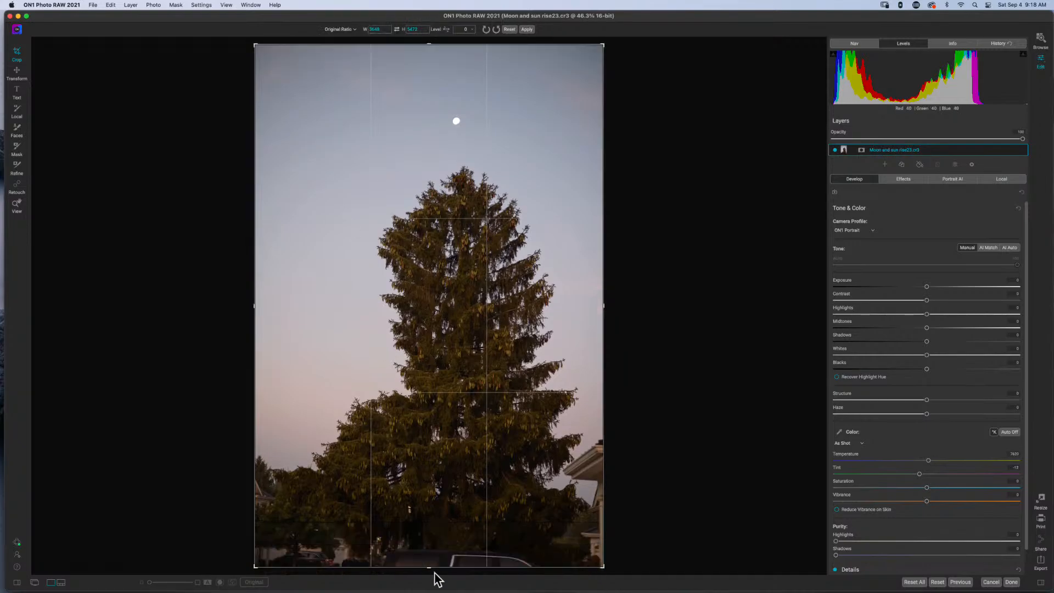
left_click_drag(429, 568, 426, 507)
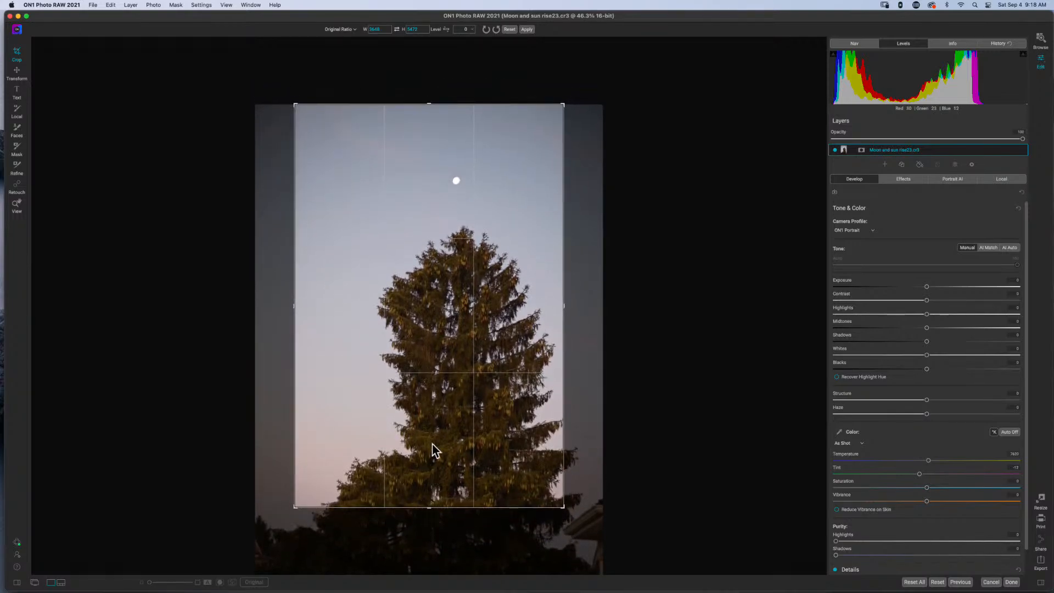
mouse_move(461, 434)
left_mouse_down()
mouse_move(442, 430)
mouse_move(477, 432)
mouse_move(448, 439)
left_mouse_up()
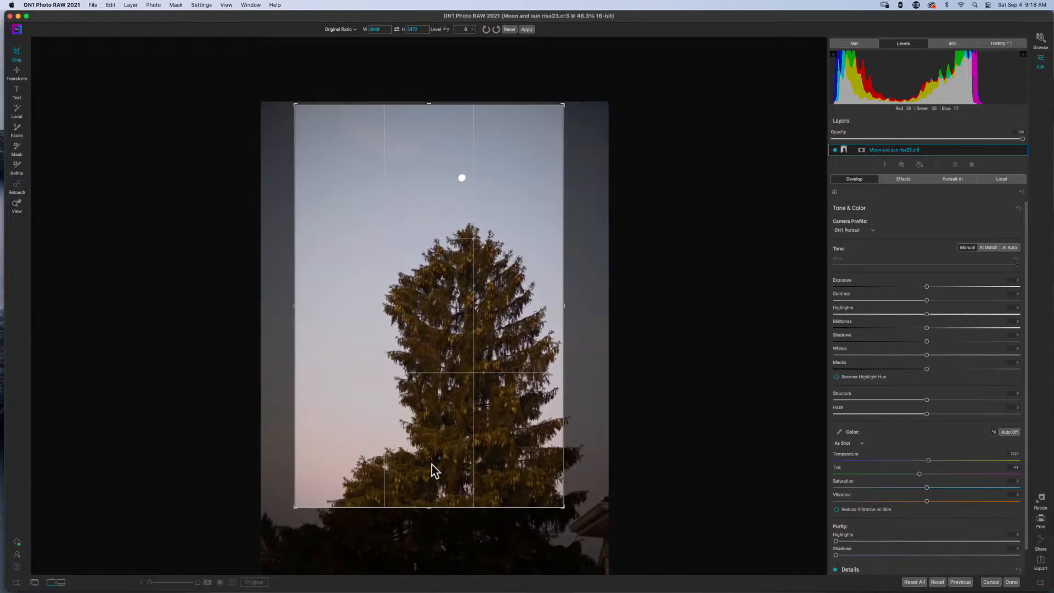
left_click(525, 29)
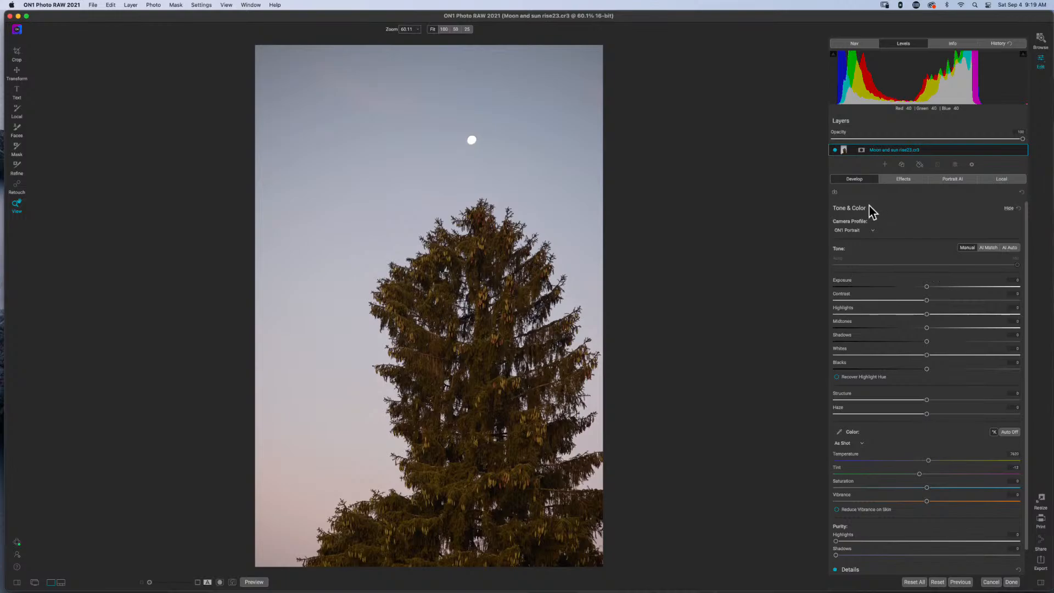
Add a LUTs effect filter to the cropped tree photo and set its category to Black and White.
left_click(897, 180)
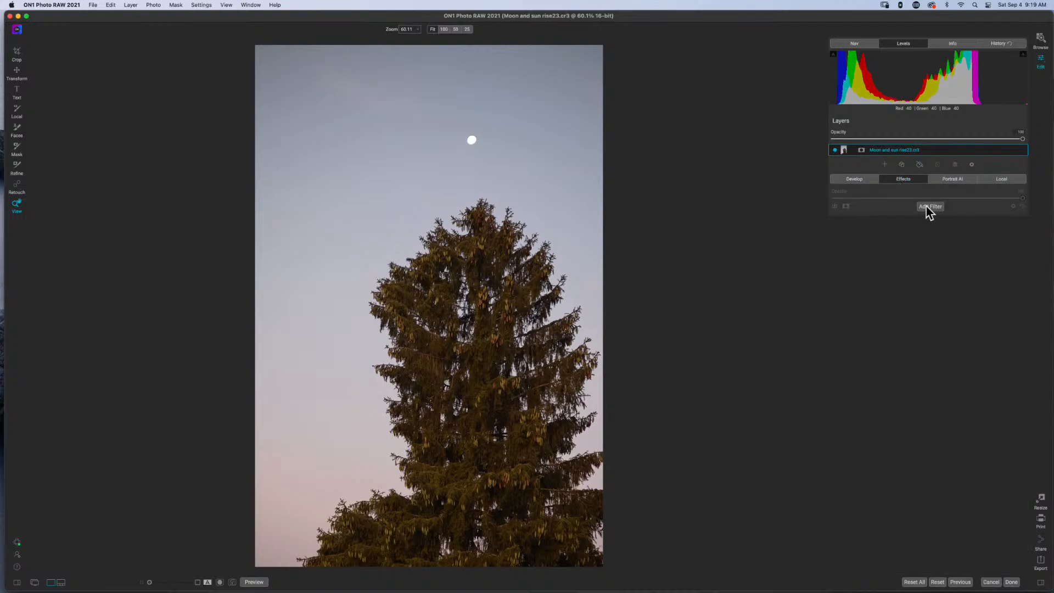
left_click(926, 206)
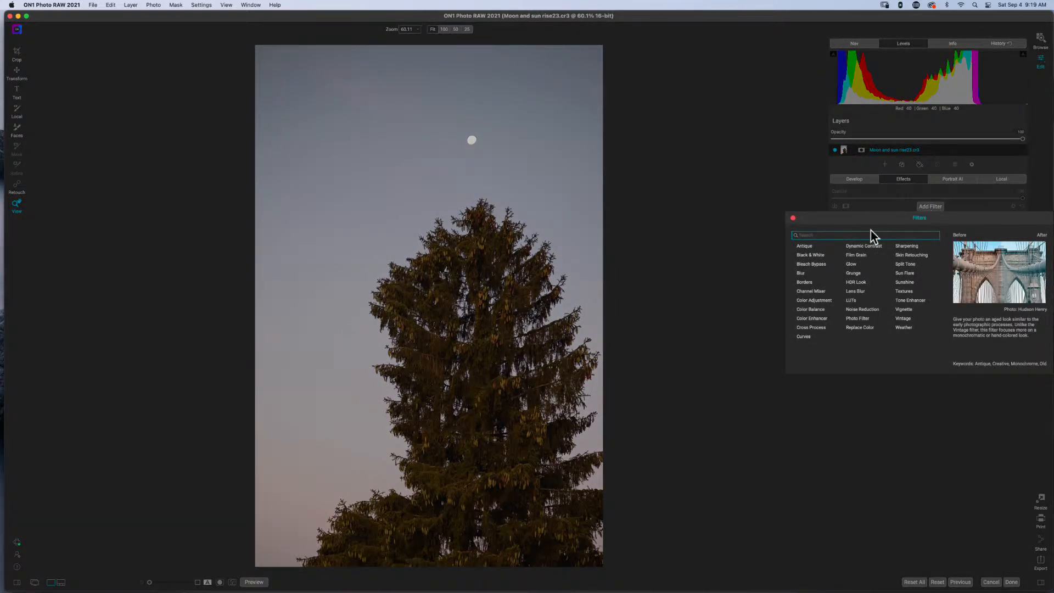
left_click(850, 302)
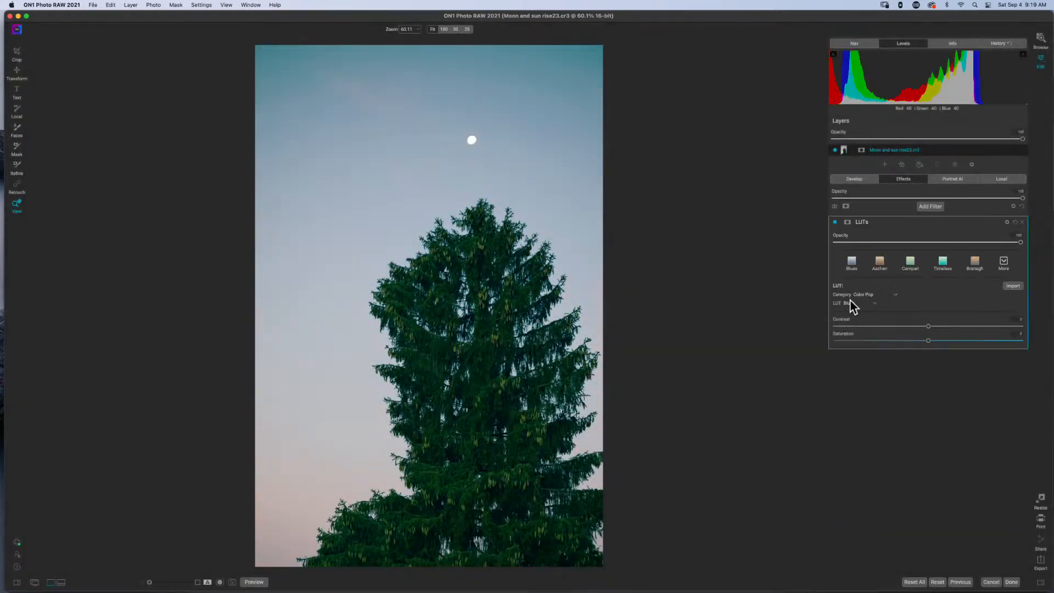
left_click(886, 296)
left_click(873, 302)
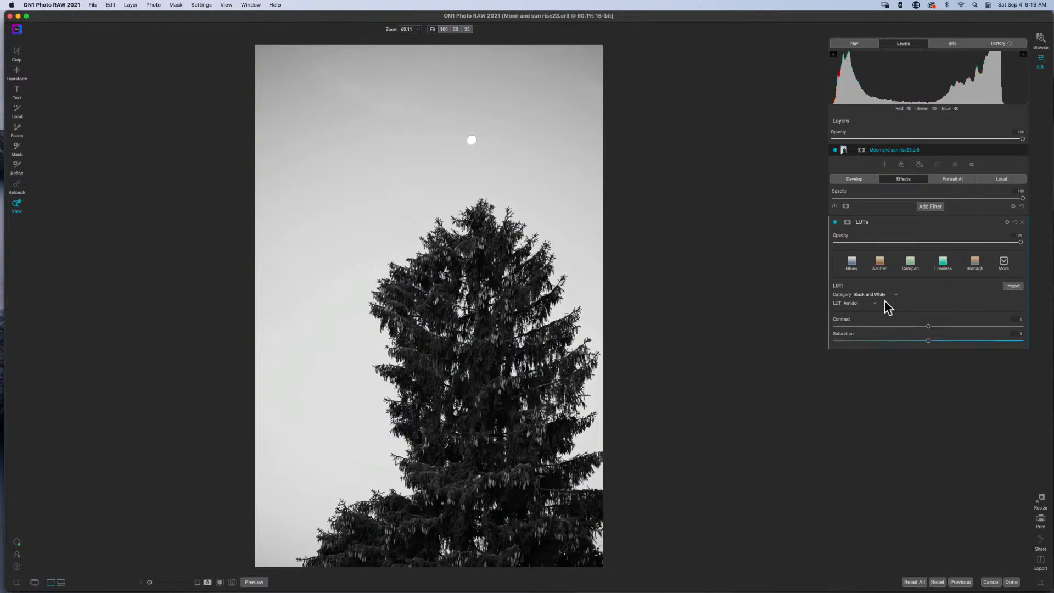
Preview the Black and White LUTs on the photo and apply Dark Night.
left_click(871, 303)
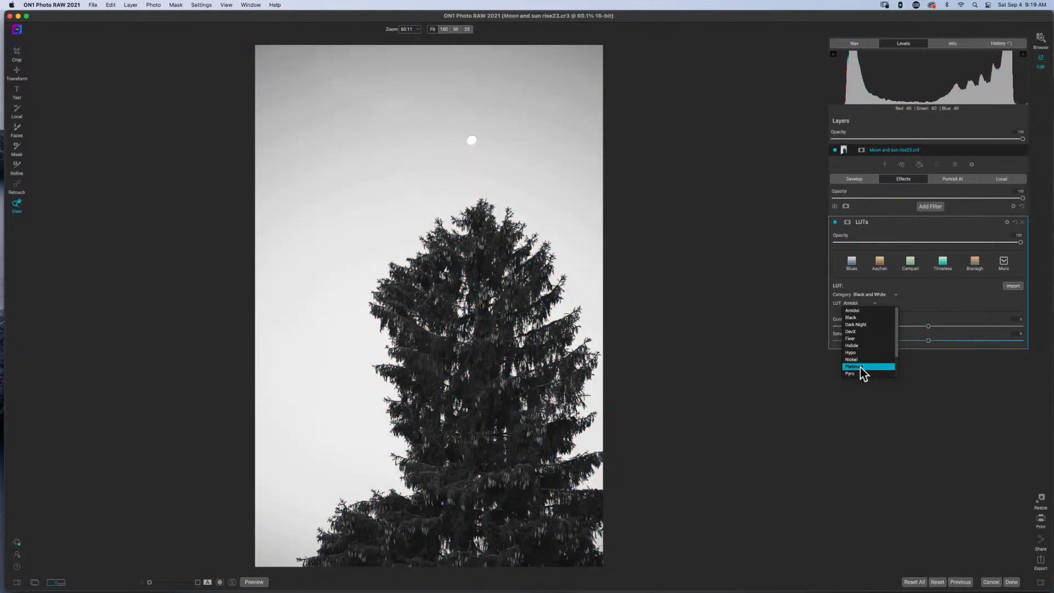
scroll(860, 370, "down", 3)
scroll(861, 370, "down", 1)
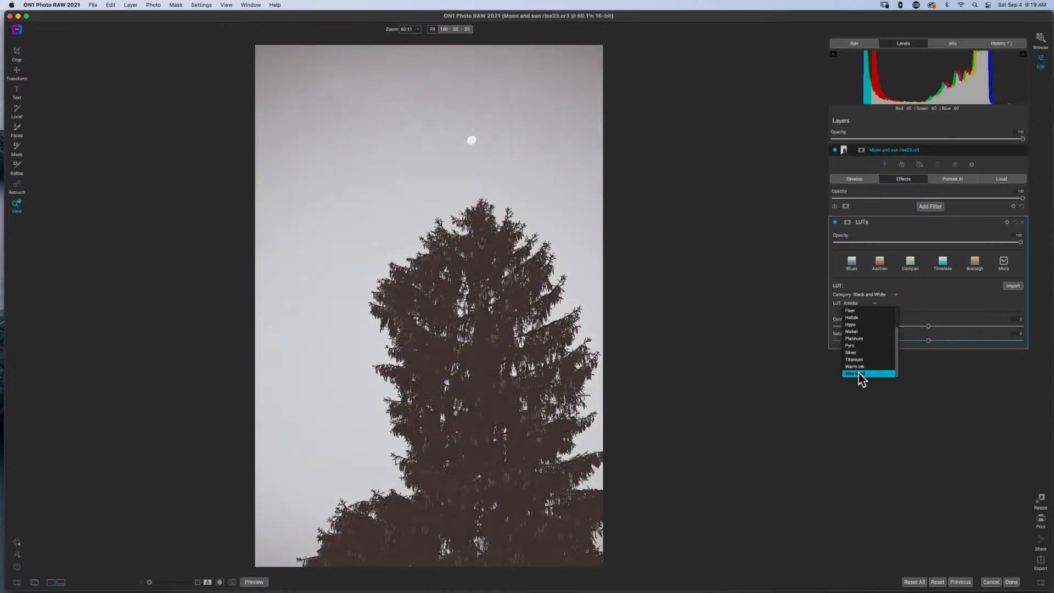
scroll(861, 373, "up", 3)
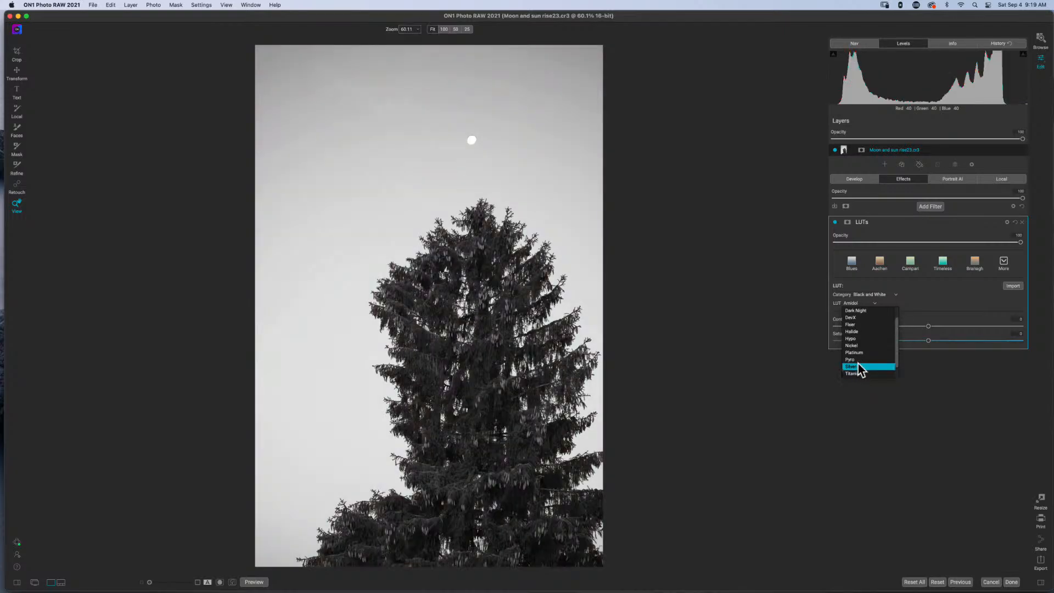
scroll(861, 371, "up", 1)
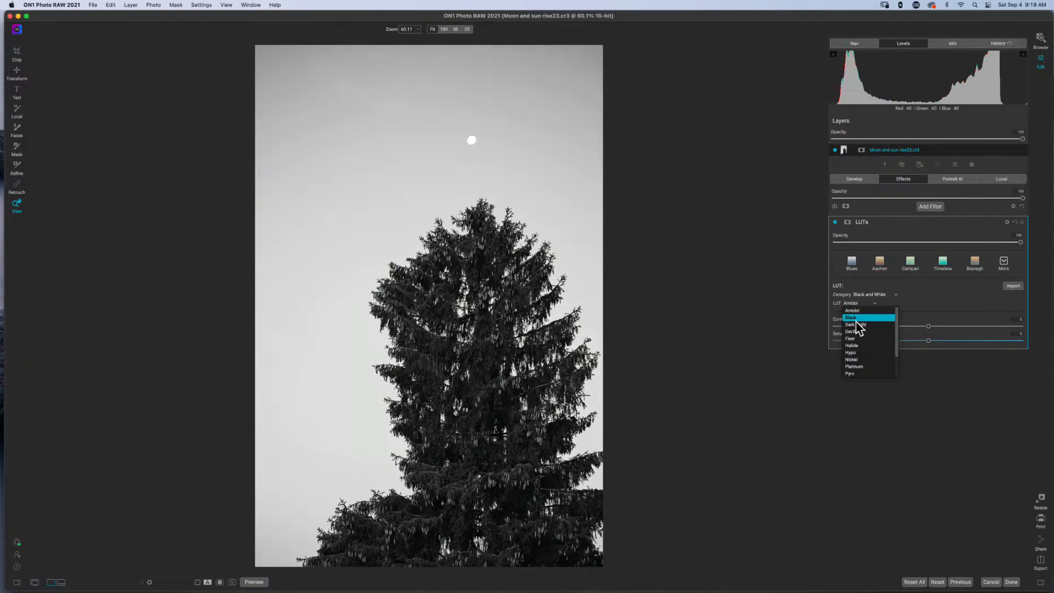
left_click(858, 326)
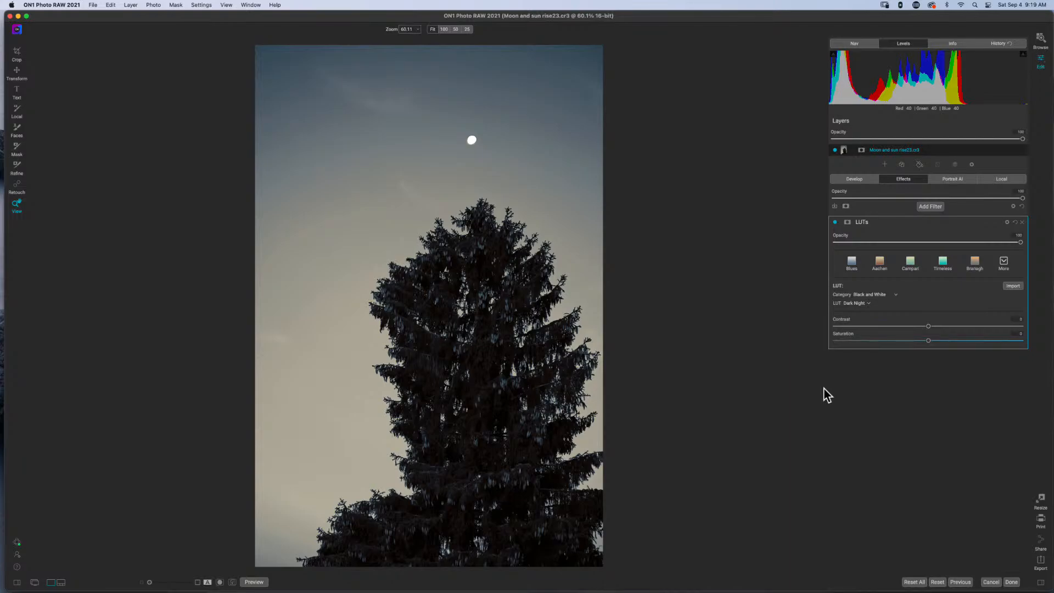
Try lowering the LUTs filter's Saturation to about -40, and reset it.
left_click_drag(928, 341, 853, 342)
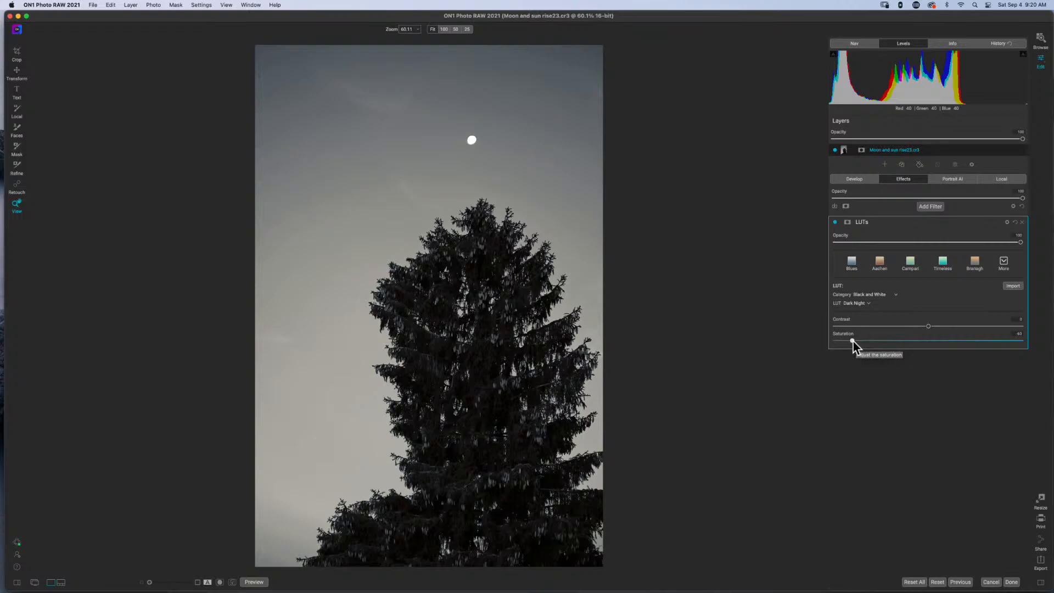
double_click(853, 341)
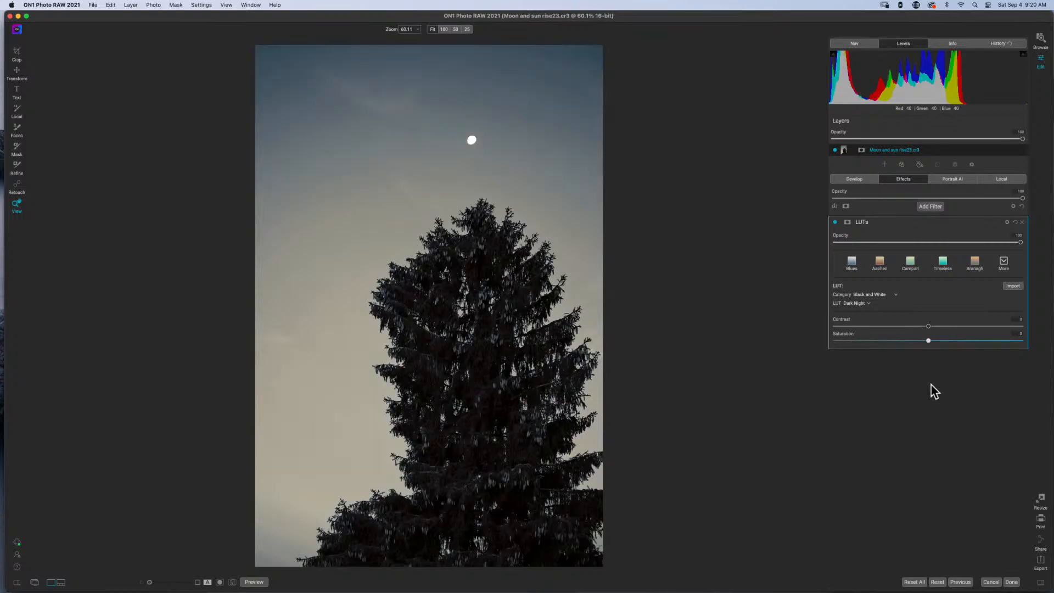
Turn off and collapse the LUTs filter, and add a Black & White filter to the tree photo.
left_click(835, 223)
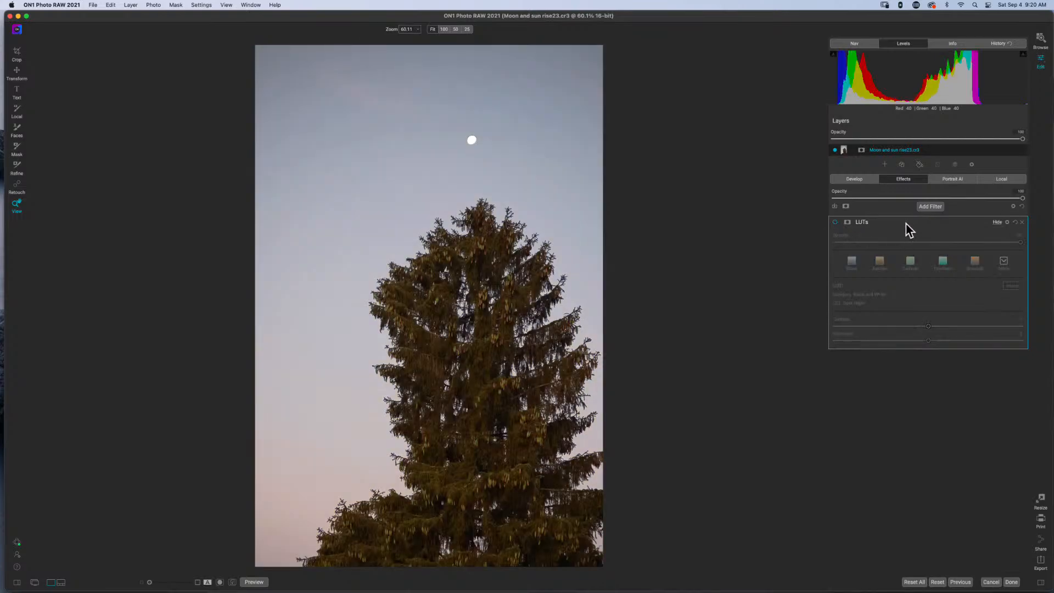
left_click(933, 222)
left_click(930, 206)
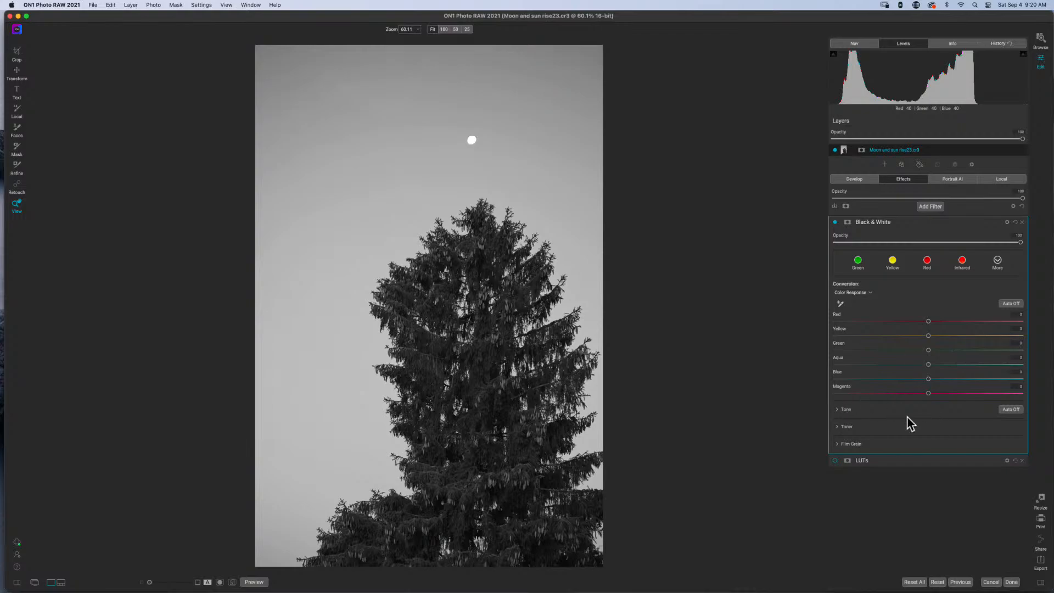
Turn on automatic tone for the Black & White filter, review its tone values, and collapse the Tone settings.
left_click(836, 410)
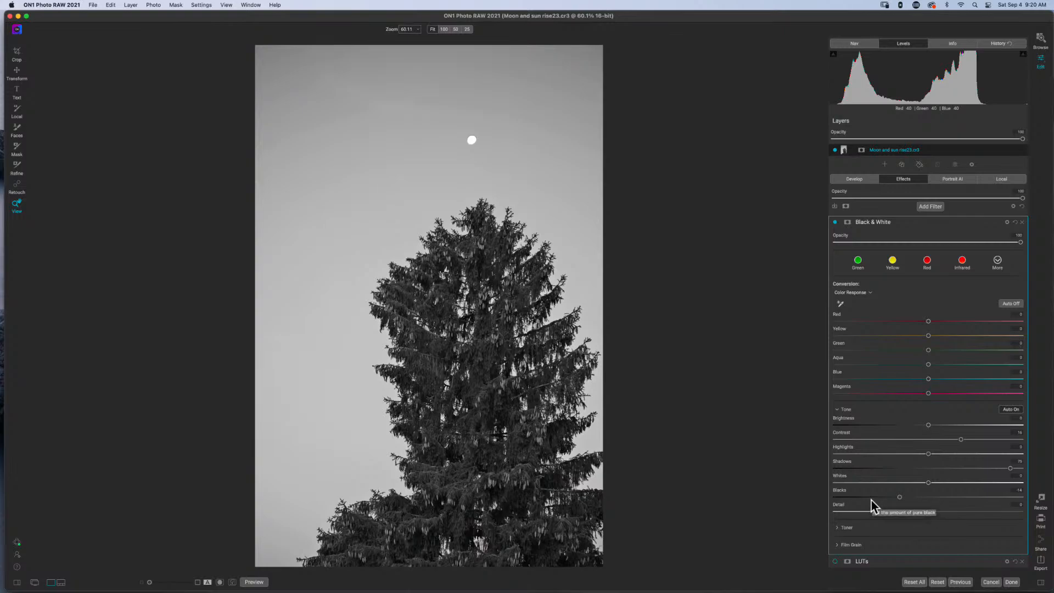
left_click(836, 411)
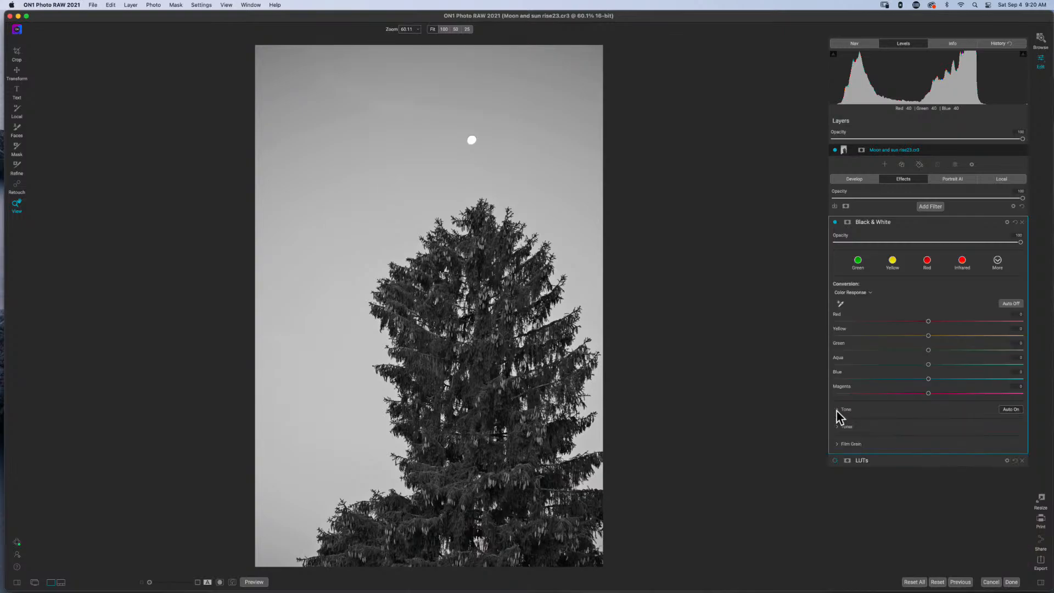
Turn off automatic tone for the Black & White filter and add a Tone Enhancer filter above it.
left_click(1008, 409)
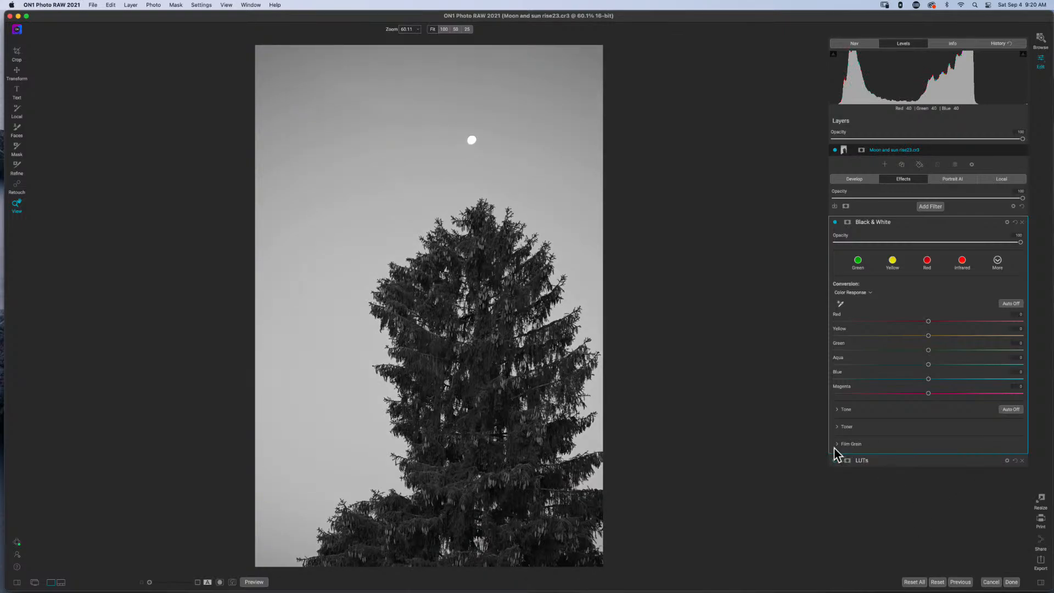
left_click(934, 223)
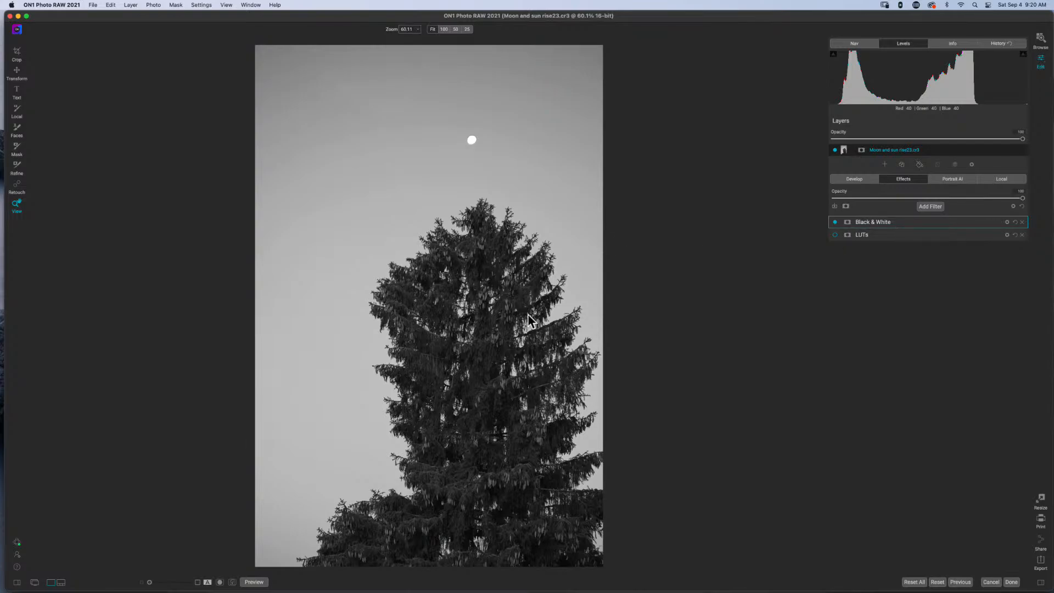
left_click(929, 206)
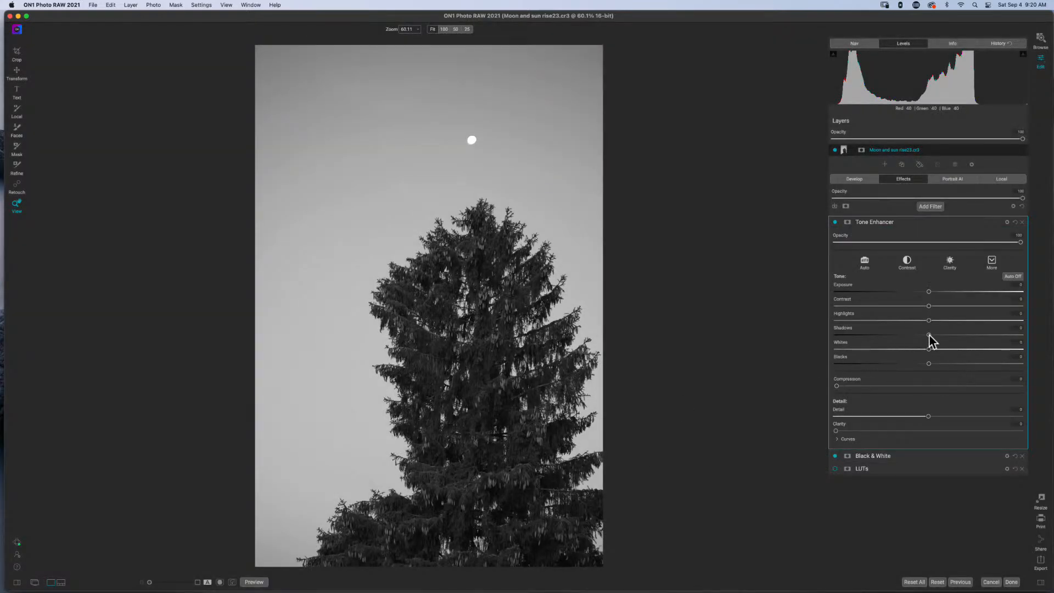
Raise Shadows, Clarity, Detail and Contrast and lower Blacks in the Tone Enhancer, comparing the photo with the filter off.
left_click_drag(929, 334, 977, 335)
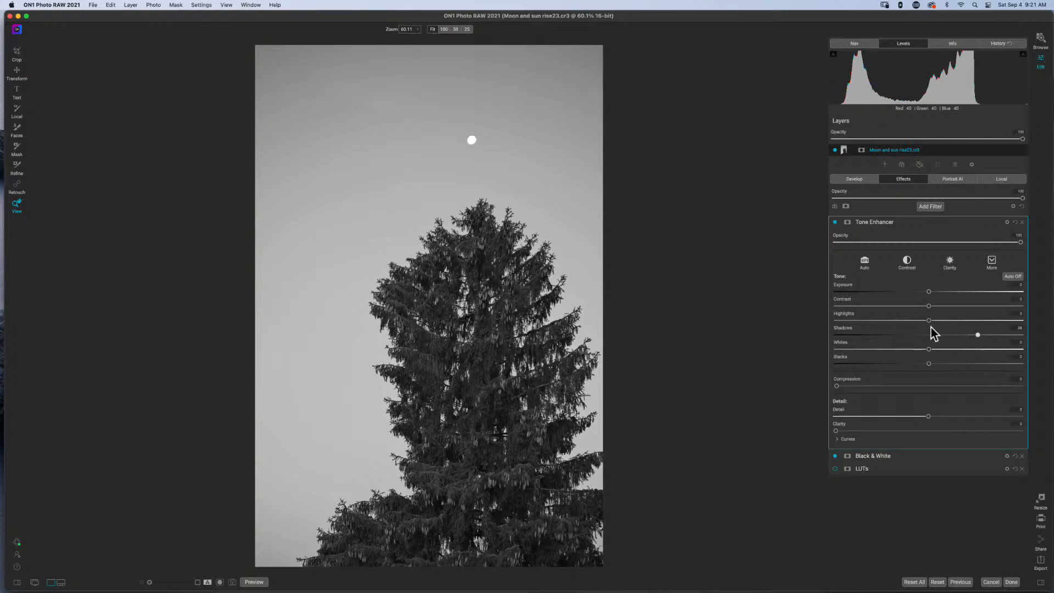
left_click(835, 222)
left_click(836, 222)
left_click_drag(928, 365, 911, 365)
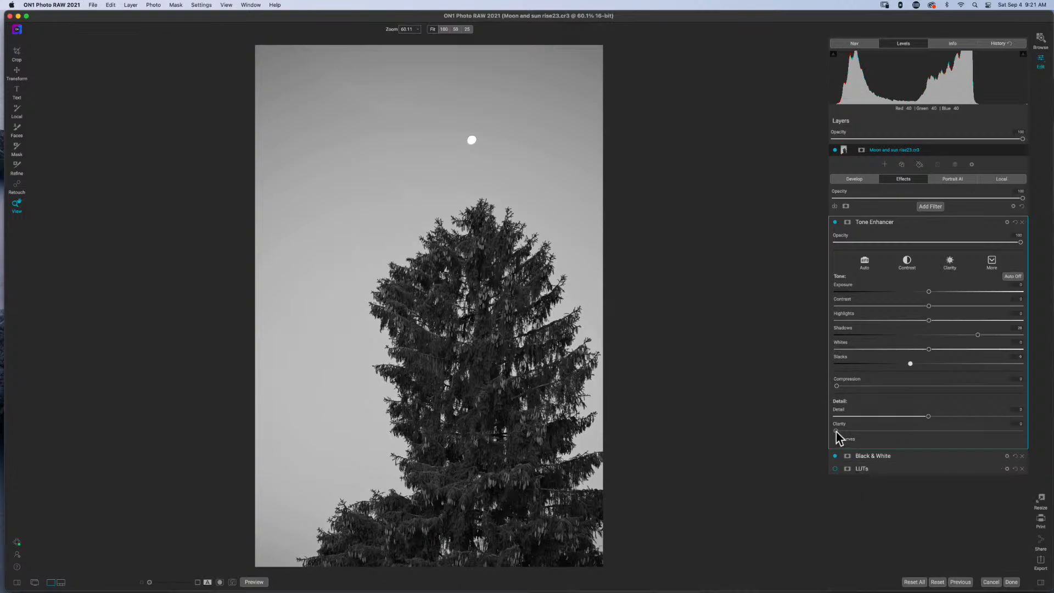
left_click_drag(835, 431, 865, 433)
left_click_drag(928, 416, 939, 418)
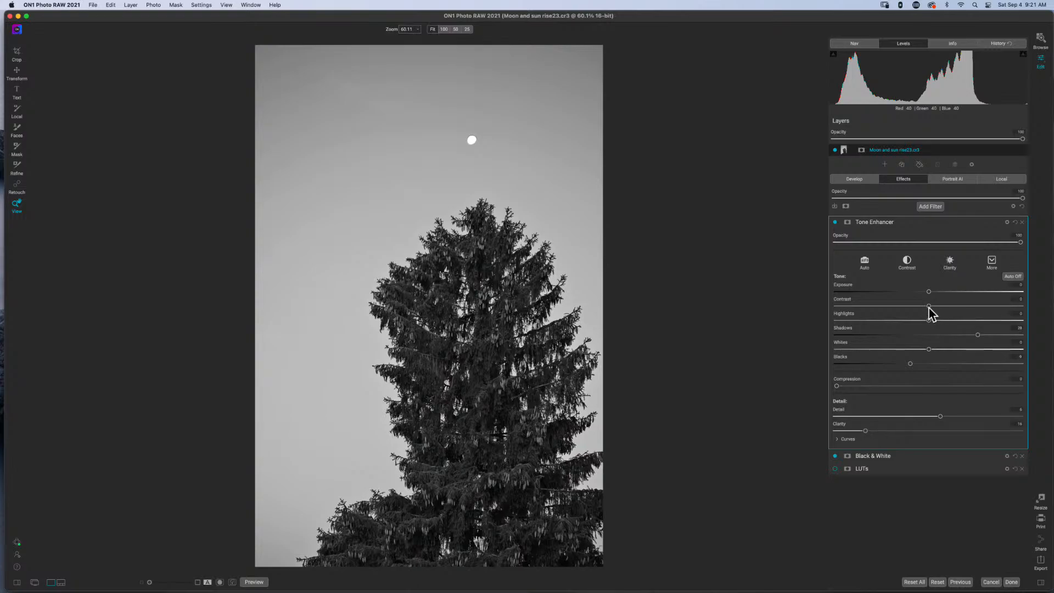
left_click_drag(928, 306, 934, 306)
Open the Tone Enhancer's mask and set up the Masking Bug with the Edges shape.
left_click(846, 223)
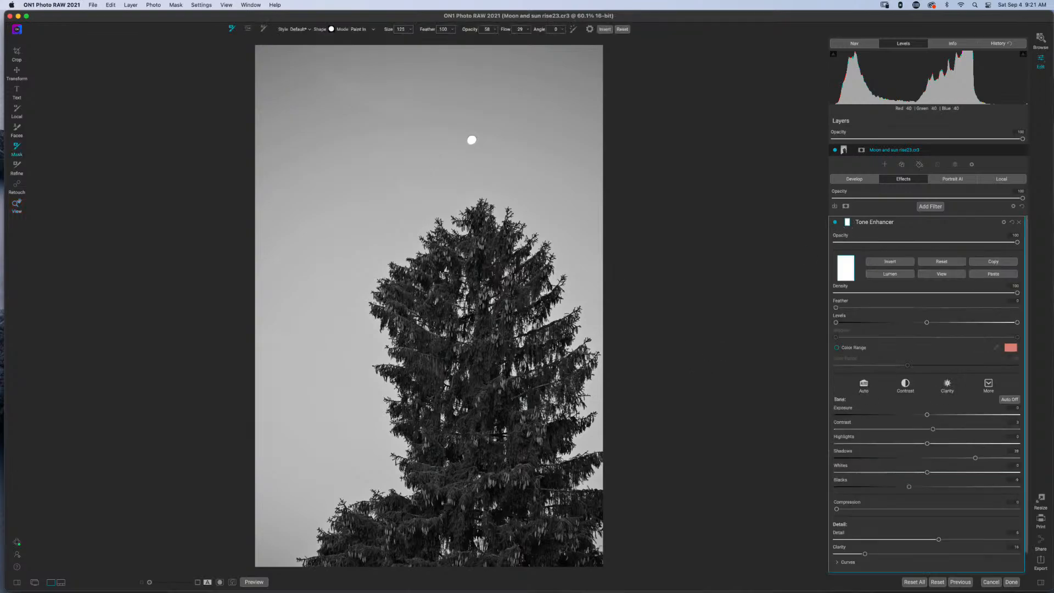
left_click(264, 30)
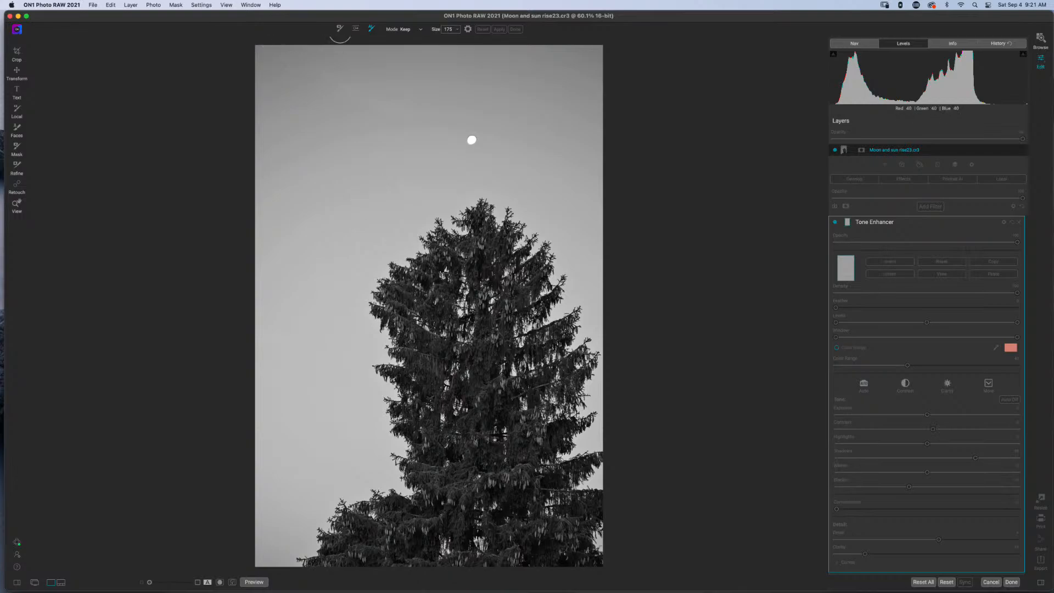
left_click(355, 29)
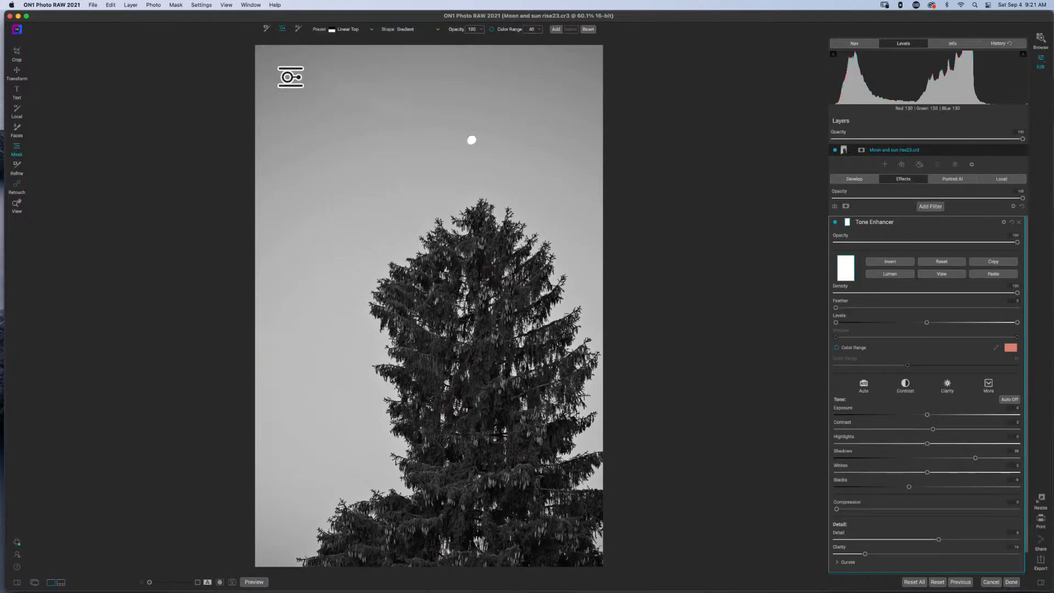
left_click(349, 30)
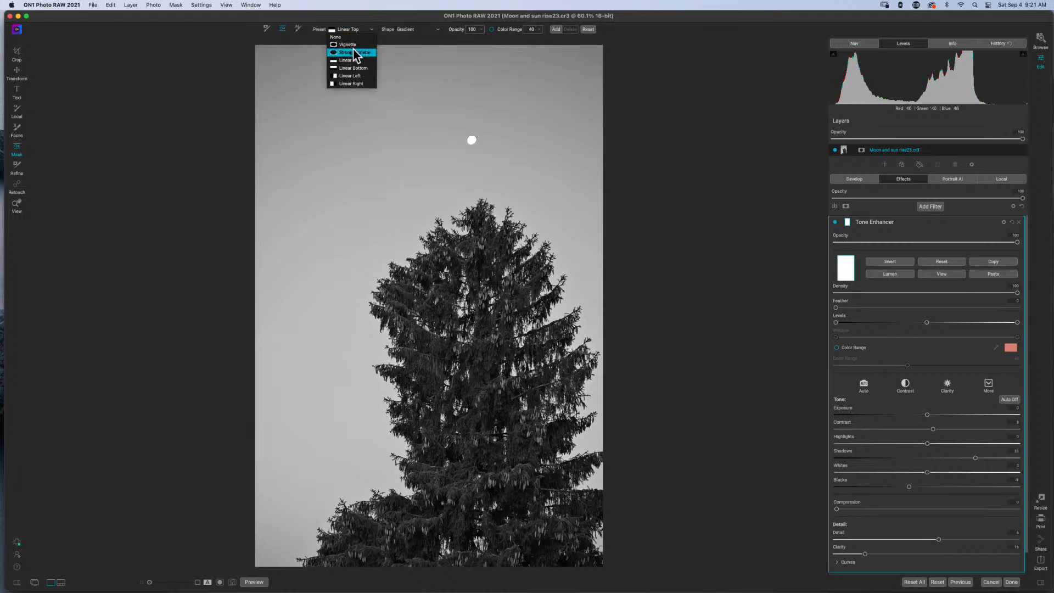
left_click(350, 46)
left_click(412, 31)
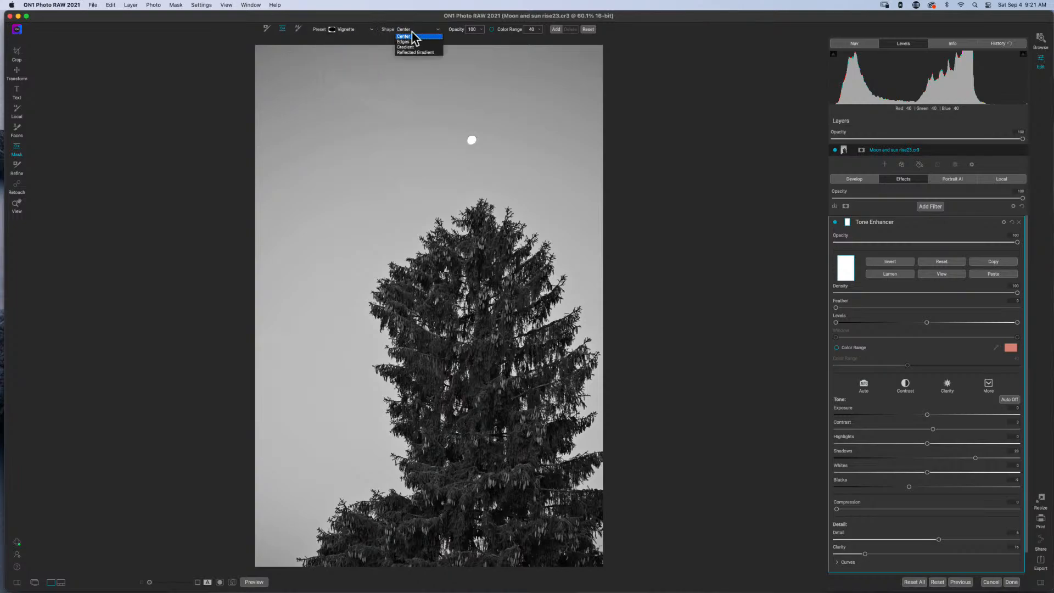
left_click(406, 43)
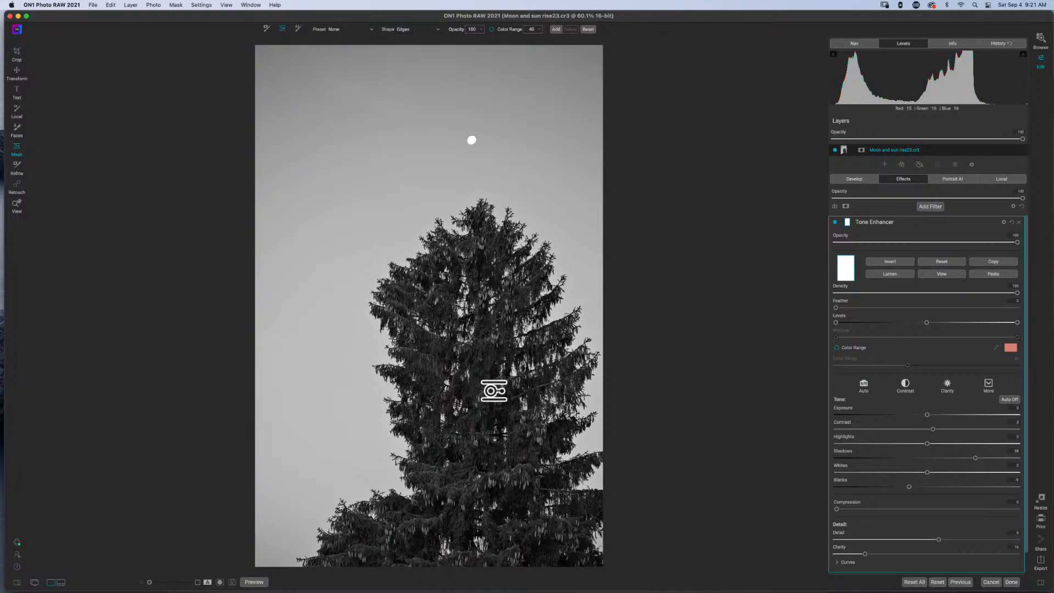
Place an elliptical mask centered on the tree, narrow it to the tree's outline, and widen its feathered edge.
left_click(472, 371)
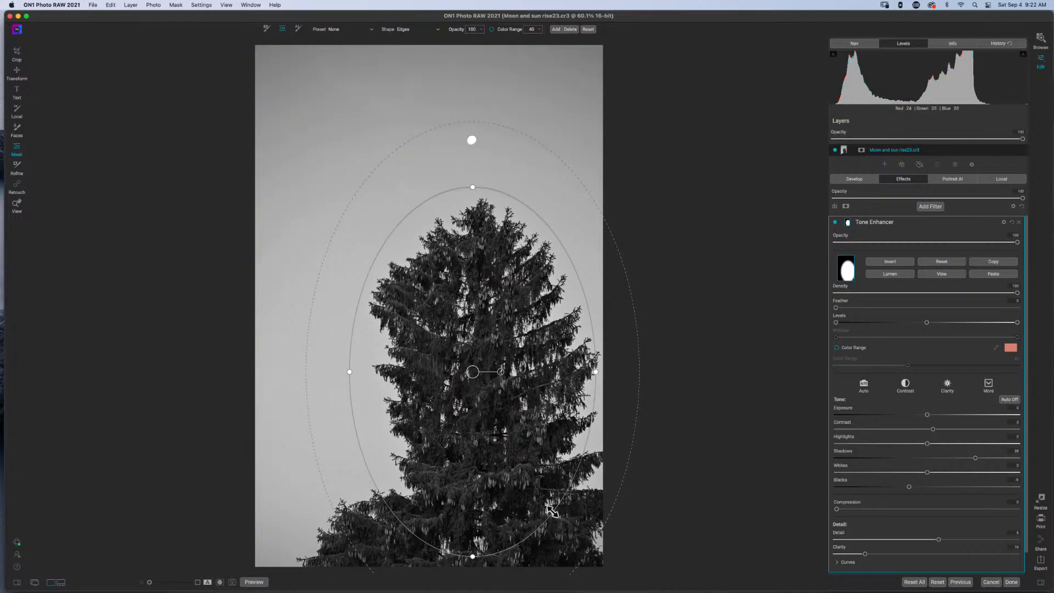
left_click_drag(546, 505, 532, 497)
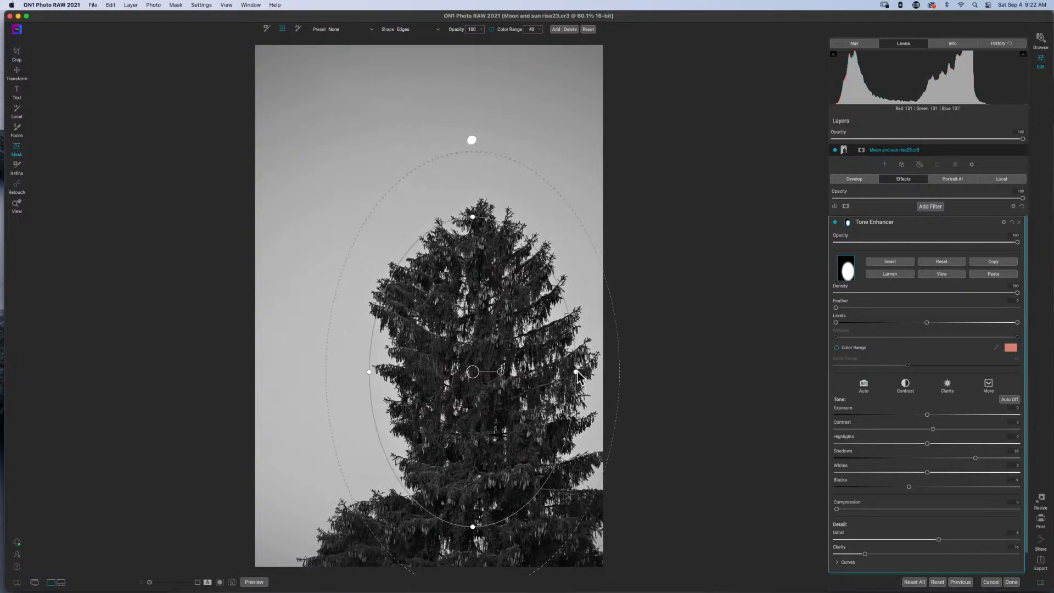
left_click_drag(575, 372, 560, 371)
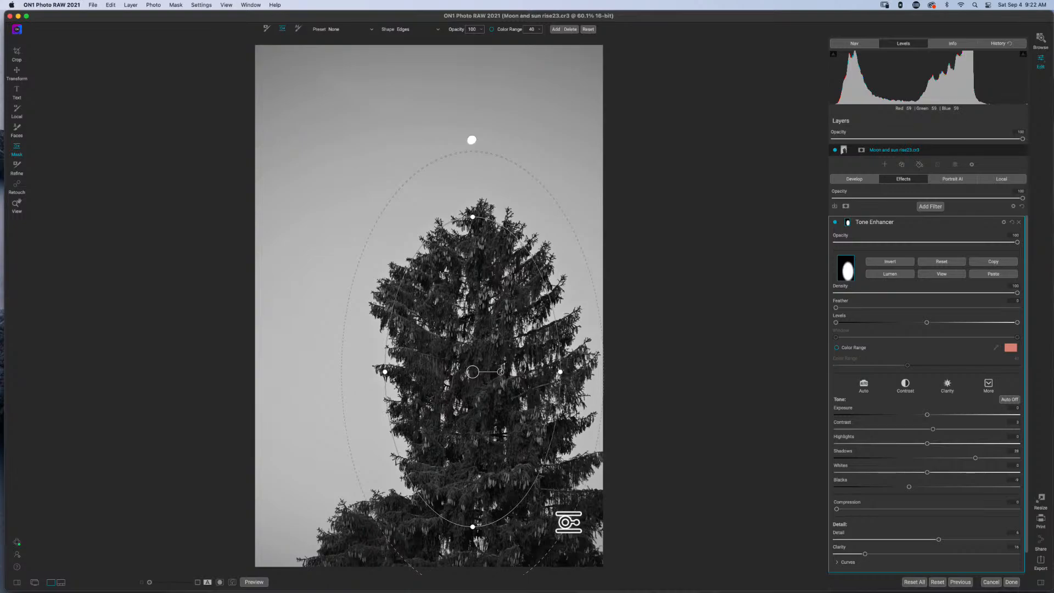
left_click_drag(567, 522, 592, 541)
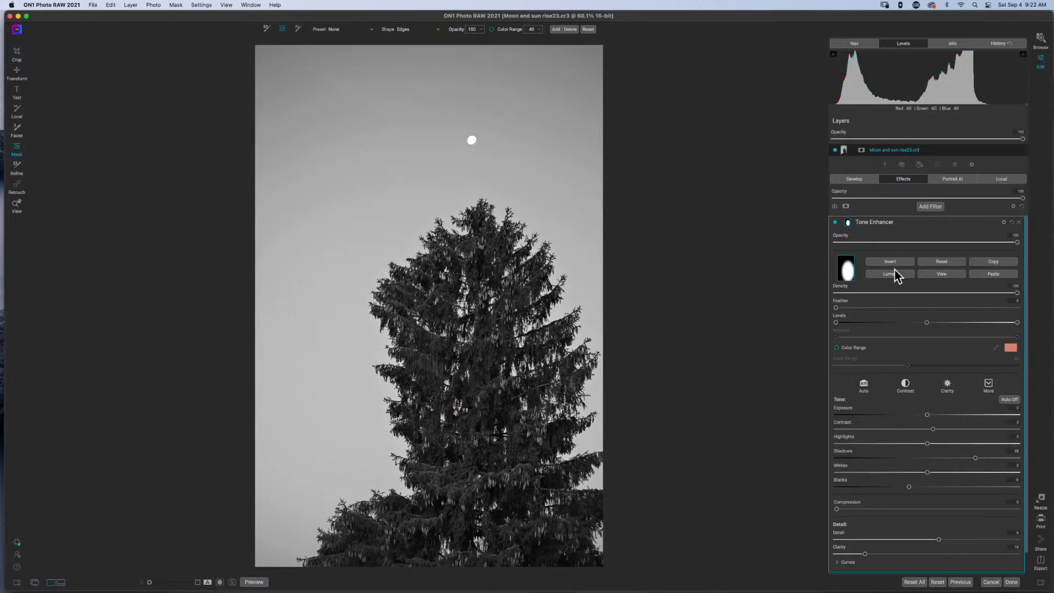
Copy the ellipse mask, add a second Tone Enhancer filter, and paste the mask into it.
left_click(993, 262)
left_click(910, 222)
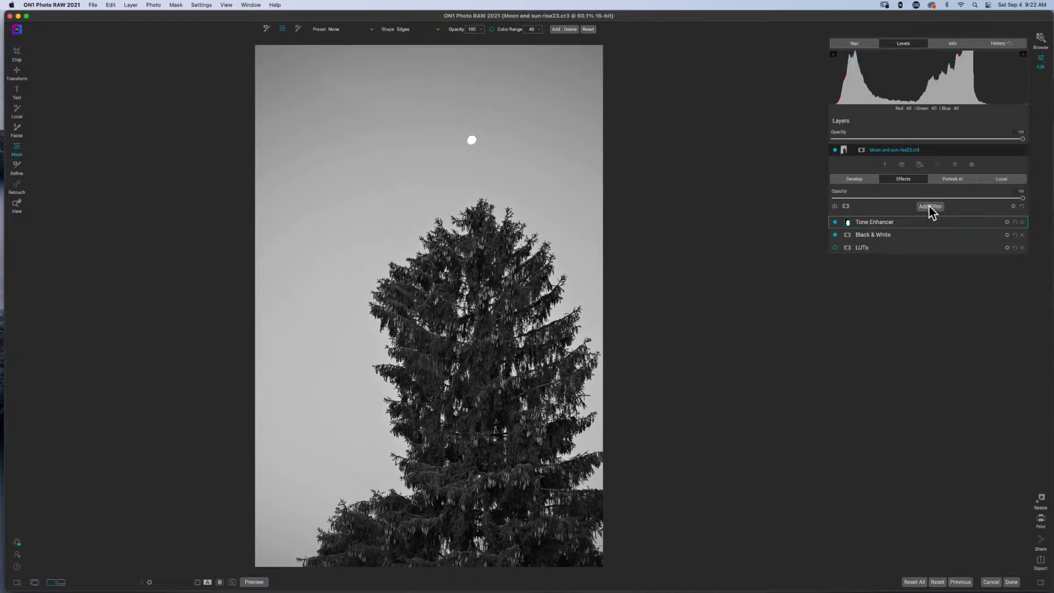
left_click(929, 206)
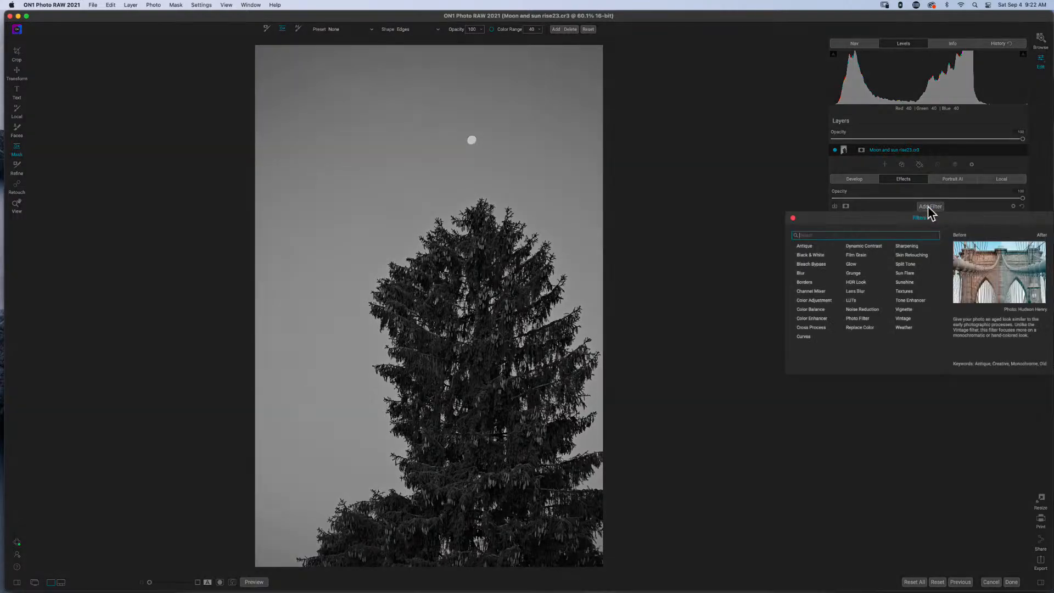
left_click(916, 301)
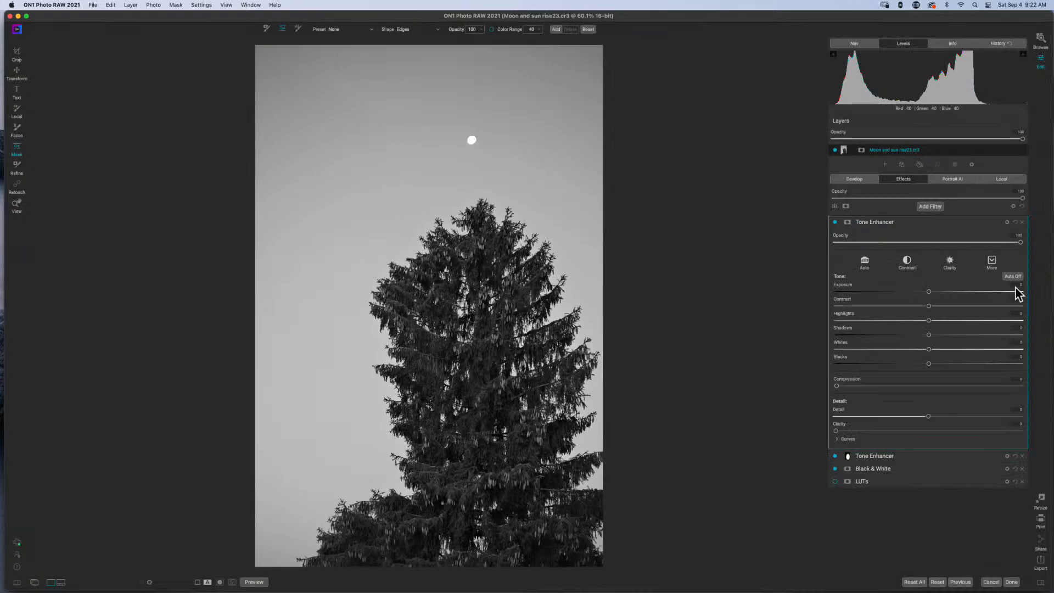
left_click(846, 222)
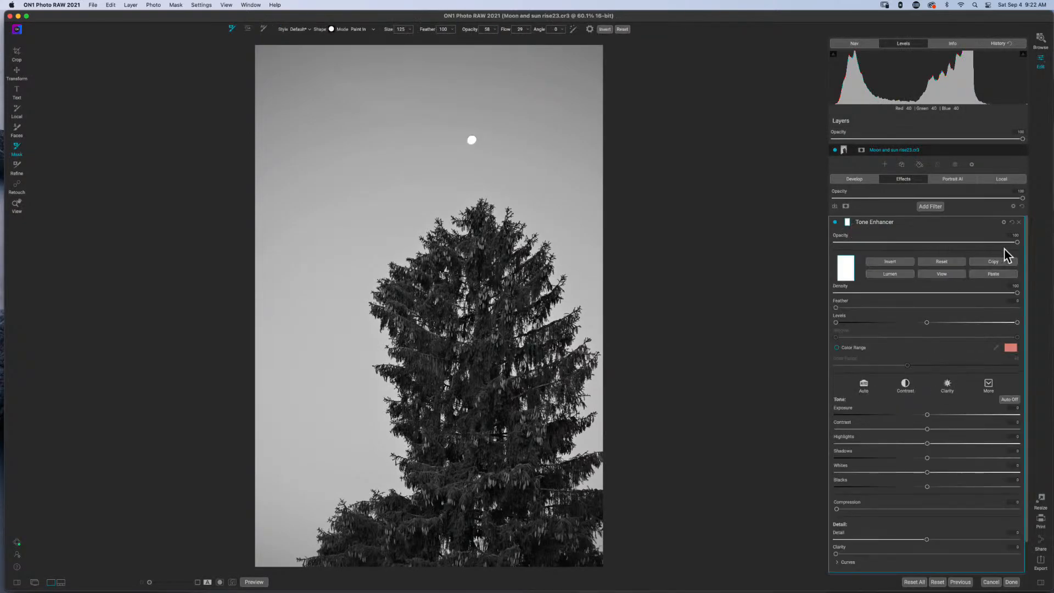
left_click(997, 278)
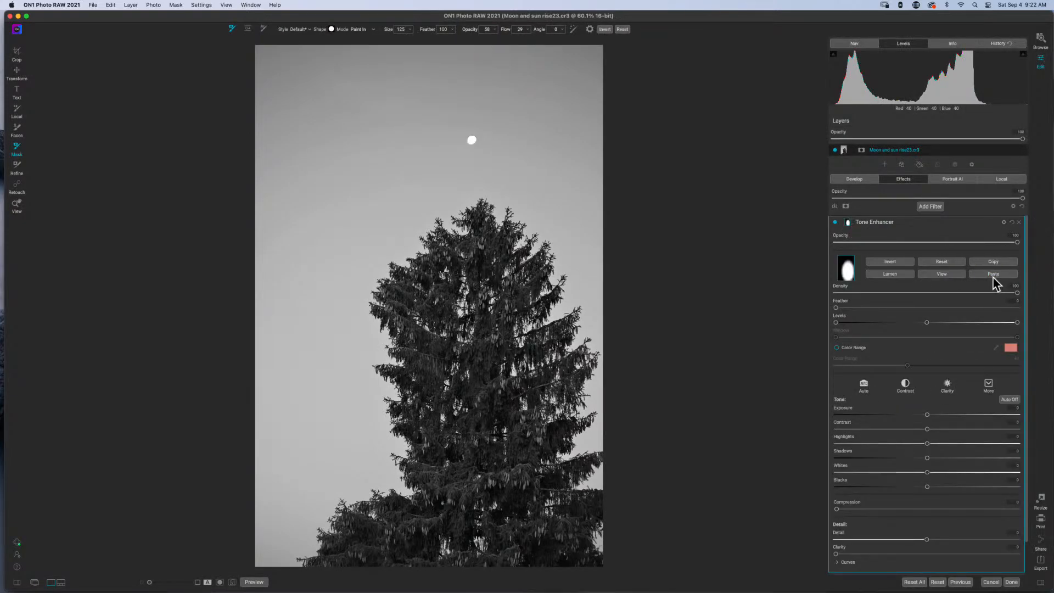
Invert the pasted mask, lower the new Tone Enhancer's Exposure slightly to darken the sky, and inspect the mask.
left_click(885, 262)
left_click_drag(927, 415, 915, 416)
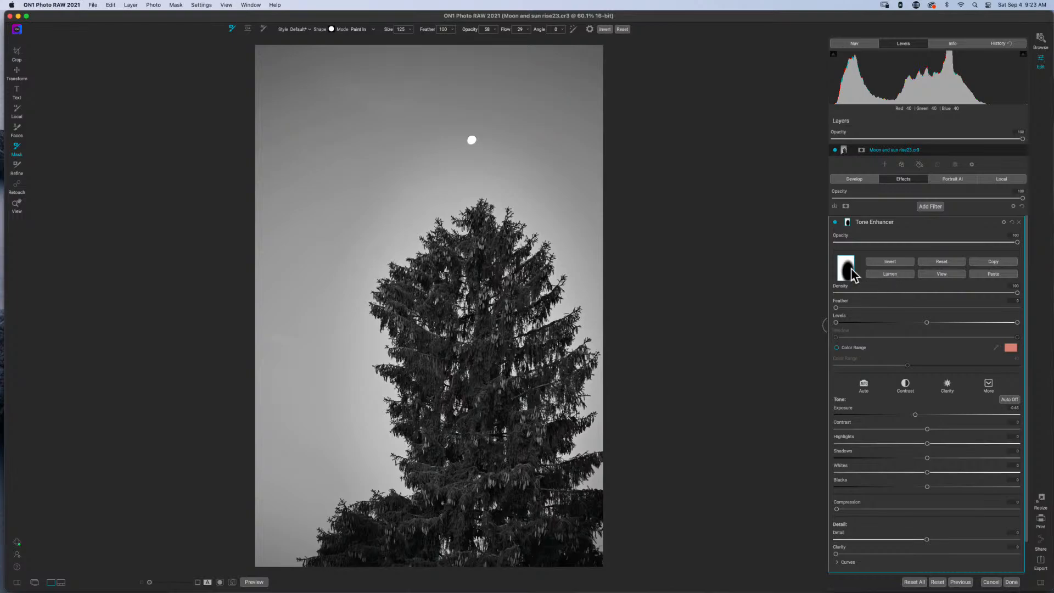
left_click(246, 29)
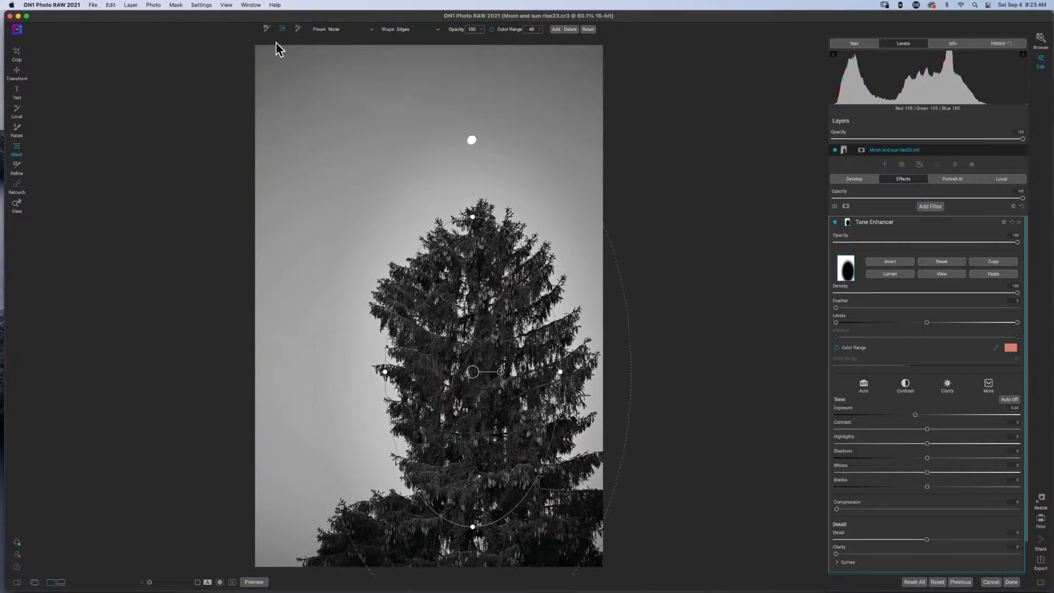
left_click(267, 30)
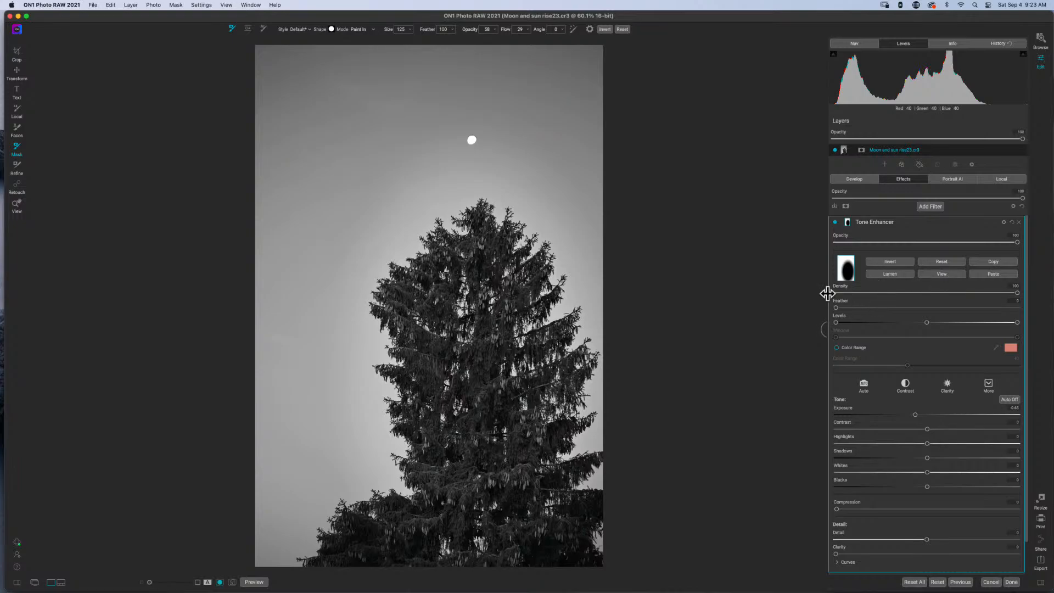
key("o")
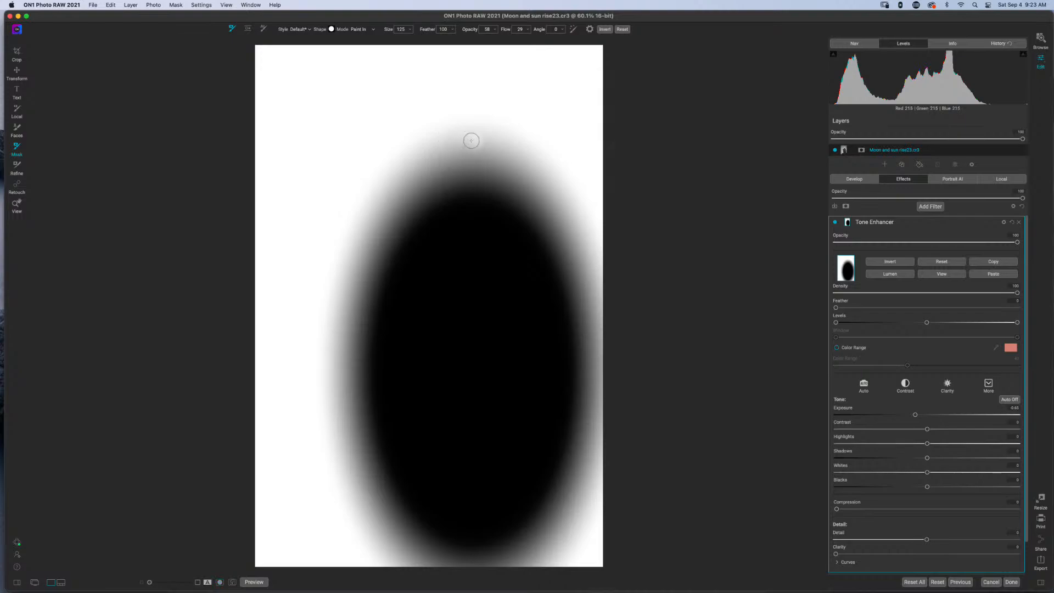
key("o")
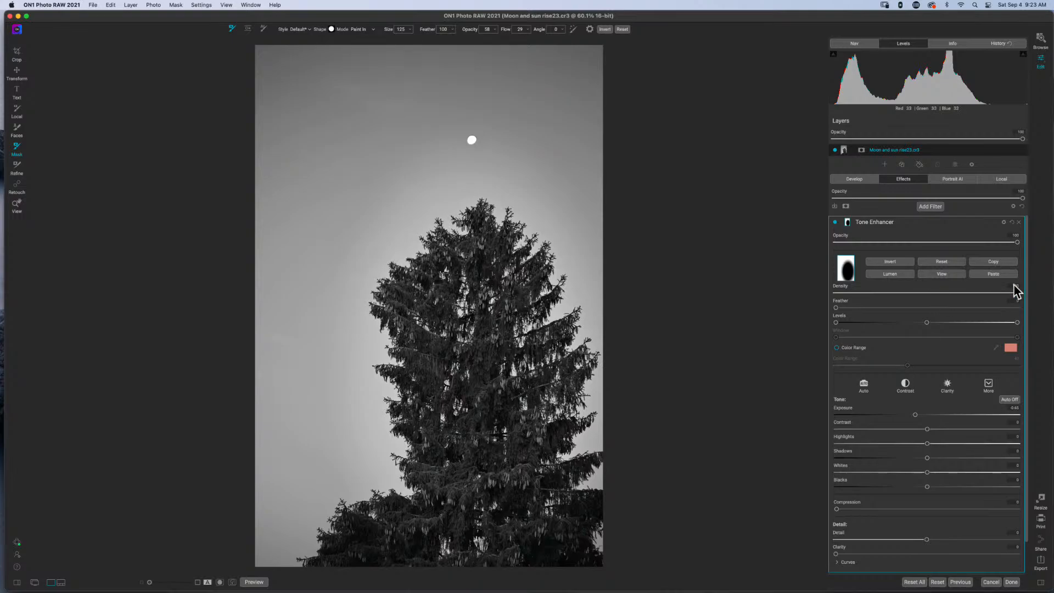
Shrink the sky mask's inner ellipse and pull in its feathered outer edge with the Masking Bug.
left_click(247, 29)
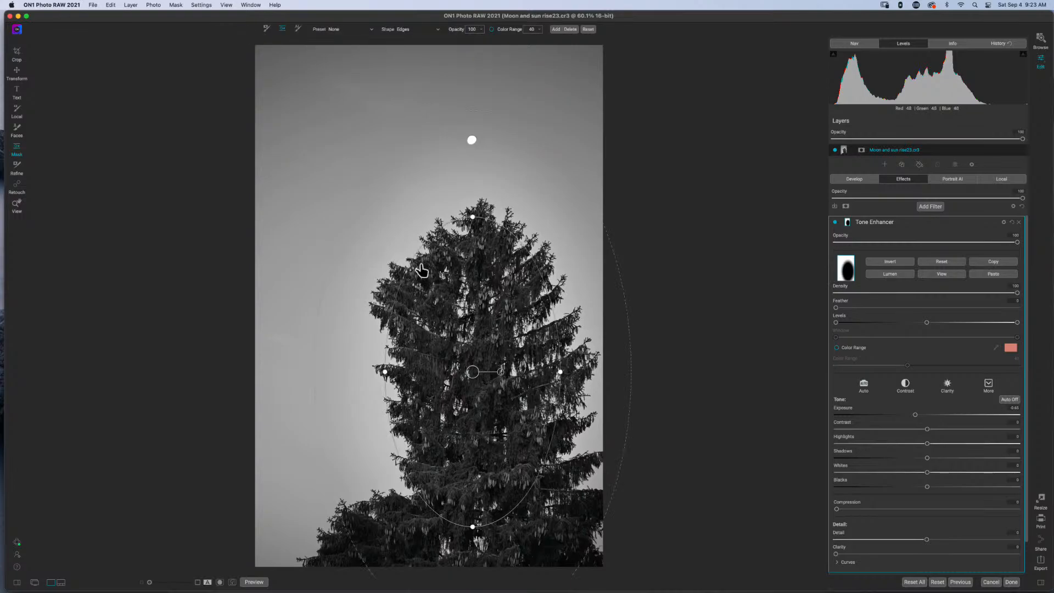
left_click_drag(413, 256, 424, 267)
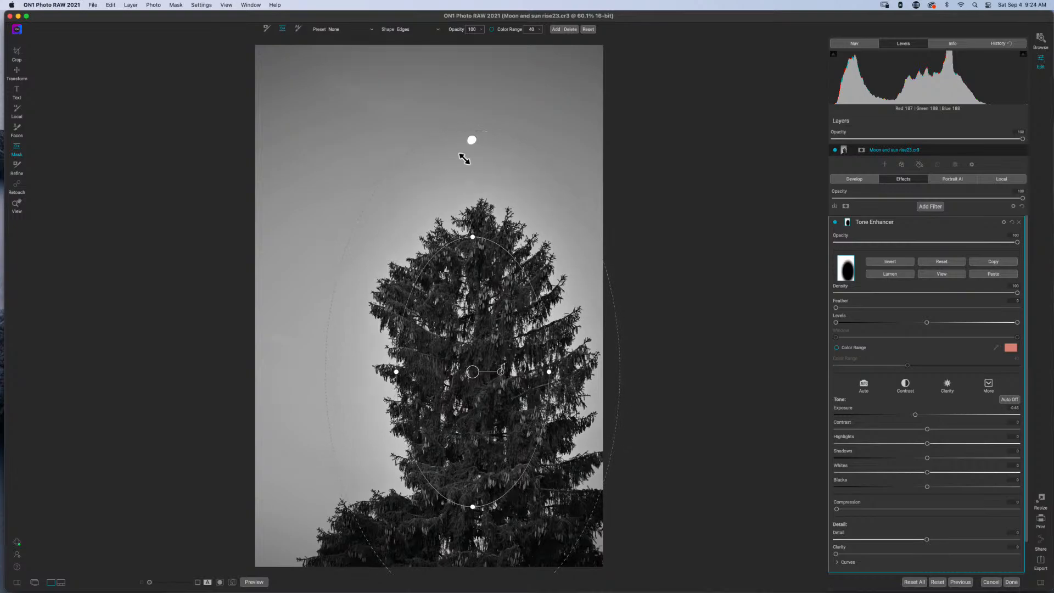
left_click_drag(455, 133, 462, 144)
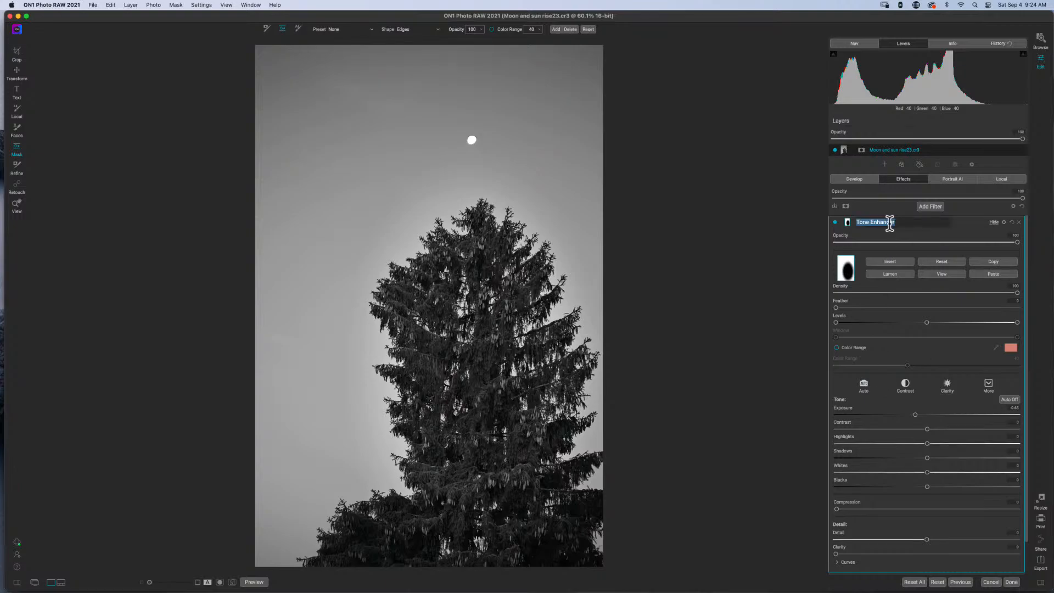
Rename the newer Tone Enhancer filter to Sky Adjustment and collapse it.
type("Sky Adjustment")
key("Return")
left_click(921, 225)
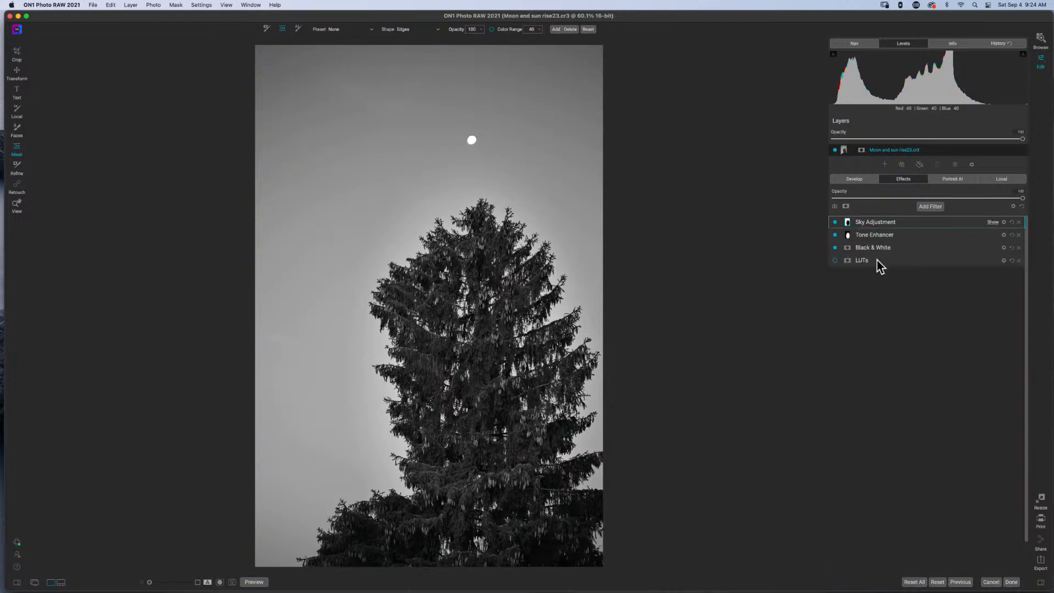
Expand the first Tone Enhancer filter and rename it to Tree Adjustment.
left_click(891, 235)
double_click(871, 224)
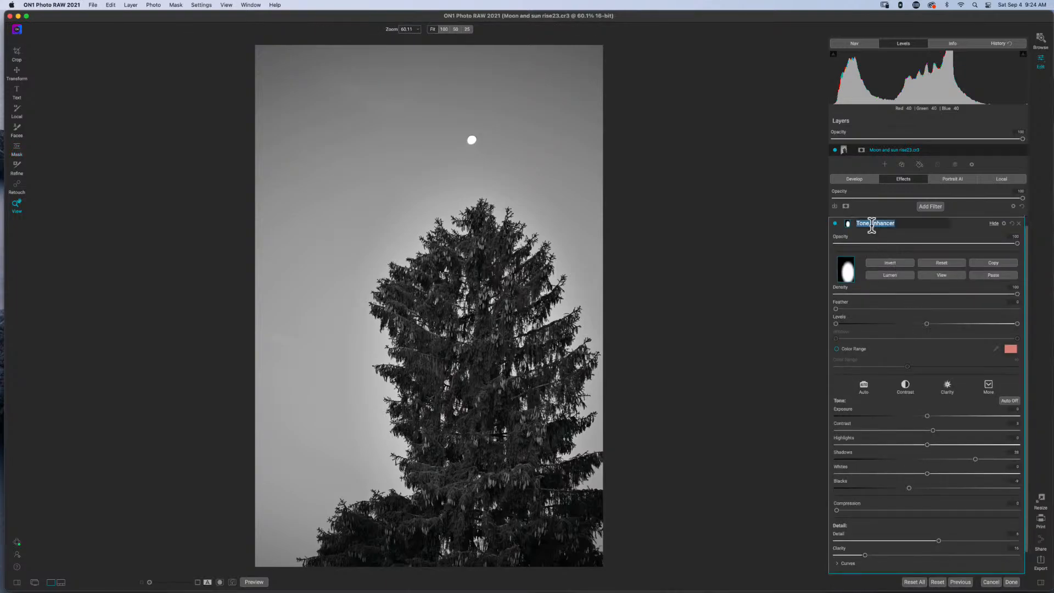
type("Tree Adjustment")
left_click(682, 507)
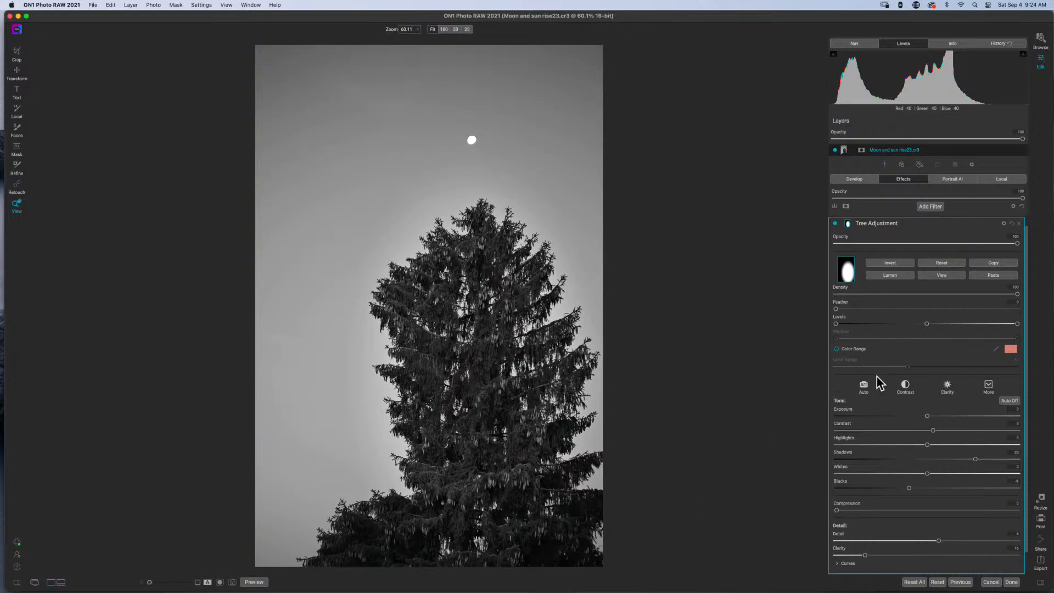
Slightly feather the Tree Adjustment mask and reshape its ellipse to fit the tree, narrowing it and pulling in the outer feathered edge.
left_click_drag(835, 309, 844, 308)
left_click(17, 148)
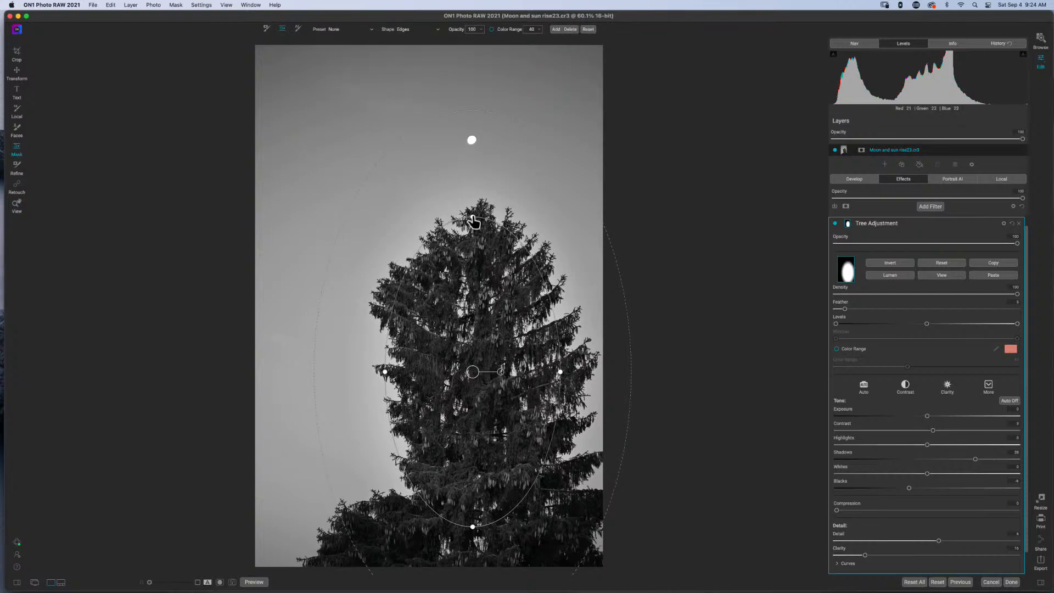
left_click_drag(473, 219, 473, 235)
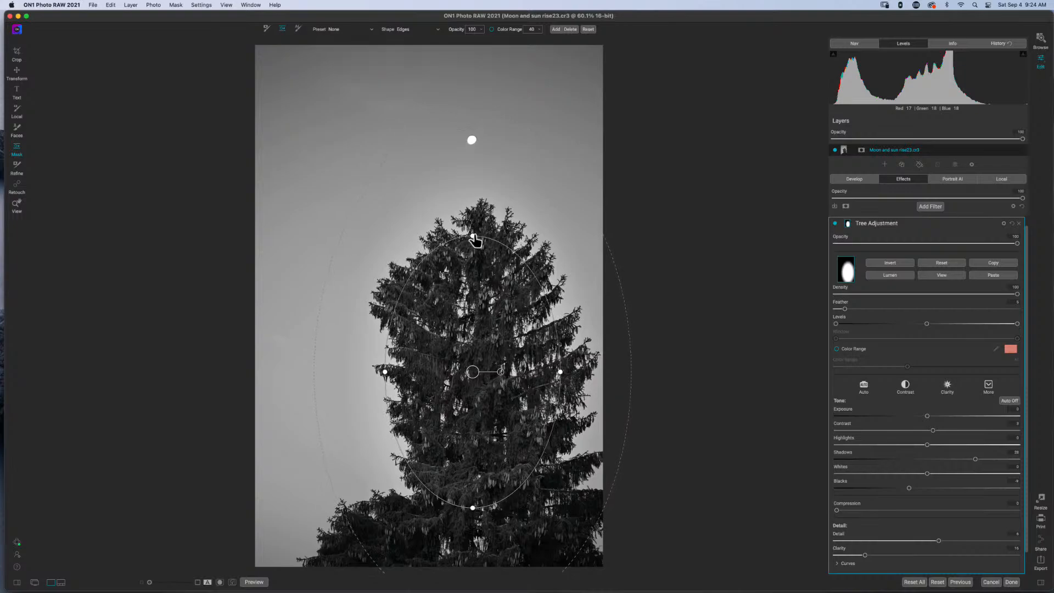
left_click_drag(384, 376, 406, 372)
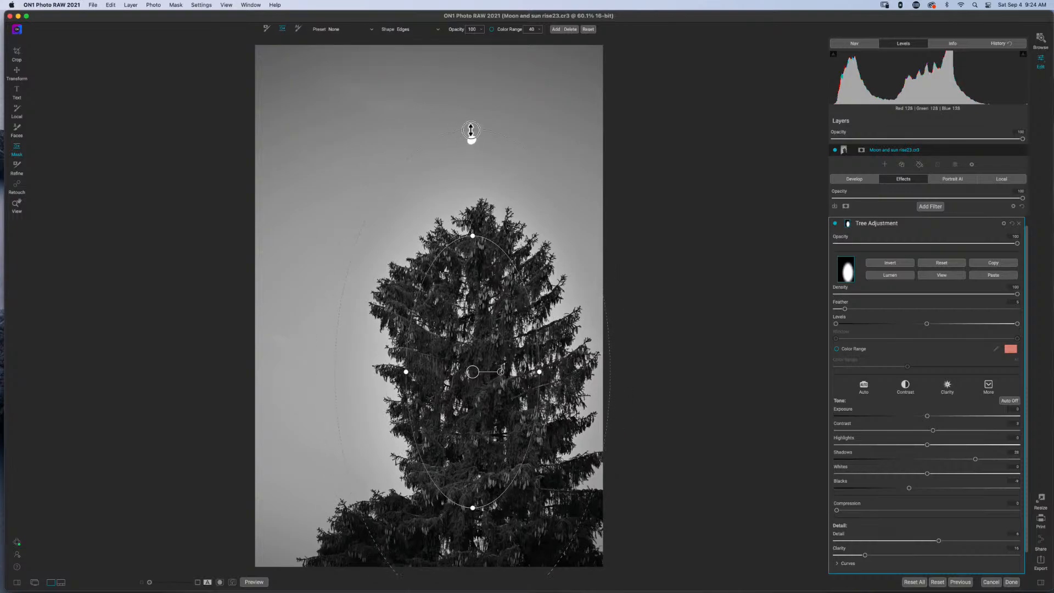
left_click_drag(474, 191, 474, 206)
left_click_drag(475, 378, 482, 390)
left_click_drag(578, 360, 590, 359)
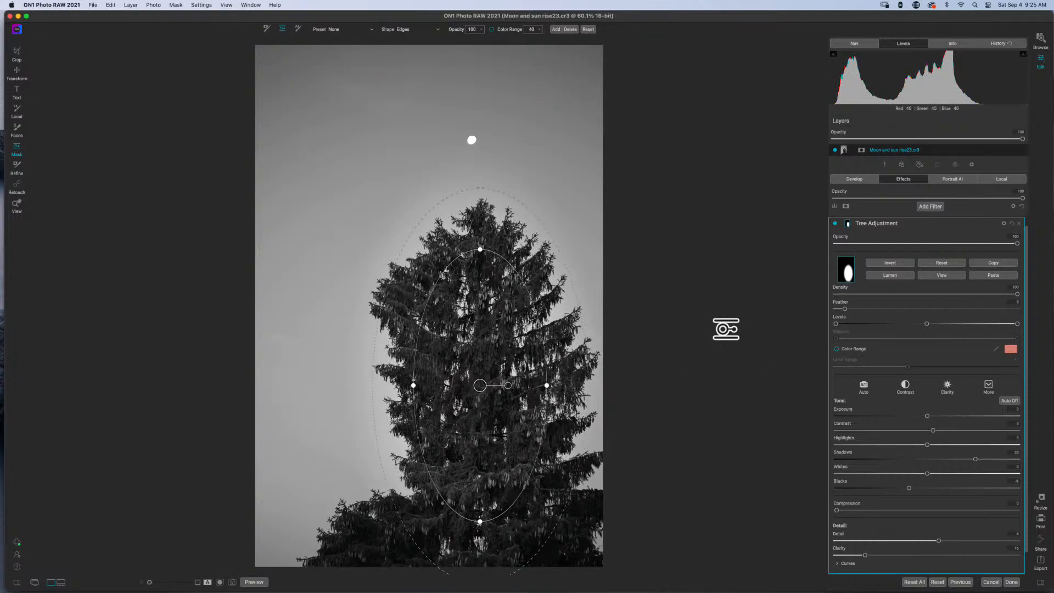
With a size 400 masking brush in Paint In mode, brush the tree's outer branches, top and lower foliage into the mask.
left_click(267, 29)
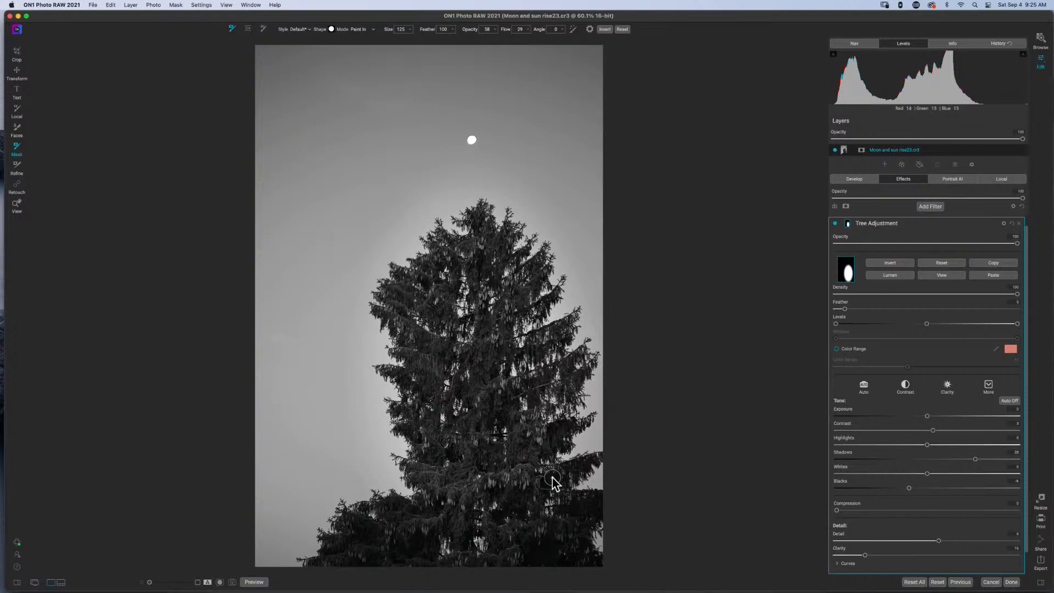
key("bracketright")
key("bracketright")
key("bracketright")
key("bracketright")
key("bracketright")
key("bracketright")
mouse_move(542, 504)
left_mouse_down()
mouse_move(582, 507)
mouse_move(541, 538)
mouse_move(555, 560)
mouse_move(576, 551)
mouse_move(584, 512)
mouse_move(598, 506)
mouse_move(546, 501)
mouse_move(541, 482)
mouse_move(561, 476)
mouse_move(442, 535)
mouse_move(364, 551)
mouse_move(360, 536)
mouse_move(359, 551)
mouse_move(369, 542)
mouse_move(357, 535)
mouse_move(399, 554)
mouse_move(522, 573)
mouse_move(522, 550)
mouse_move(564, 549)
mouse_move(560, 563)
mouse_move(560, 540)
left_mouse_up()
left_click_drag(560, 434, 559, 427)
left_click_drag(573, 375, 570, 380)
mouse_move(481, 220)
left_mouse_down()
mouse_move(482, 266)
mouse_move(440, 260)
mouse_move(404, 281)
mouse_move(425, 303)
mouse_move(395, 285)
mouse_move(418, 345)
mouse_move(393, 317)
mouse_move(422, 382)
mouse_move(406, 379)
mouse_move(407, 422)
mouse_move(410, 413)
mouse_move(442, 502)
left_mouse_up()
mouse_move(384, 519)
left_mouse_down()
mouse_move(419, 540)
mouse_move(397, 555)
mouse_move(420, 547)
mouse_move(324, 558)
mouse_move(360, 533)
mouse_move(411, 541)
mouse_move(387, 506)
left_mouse_up()
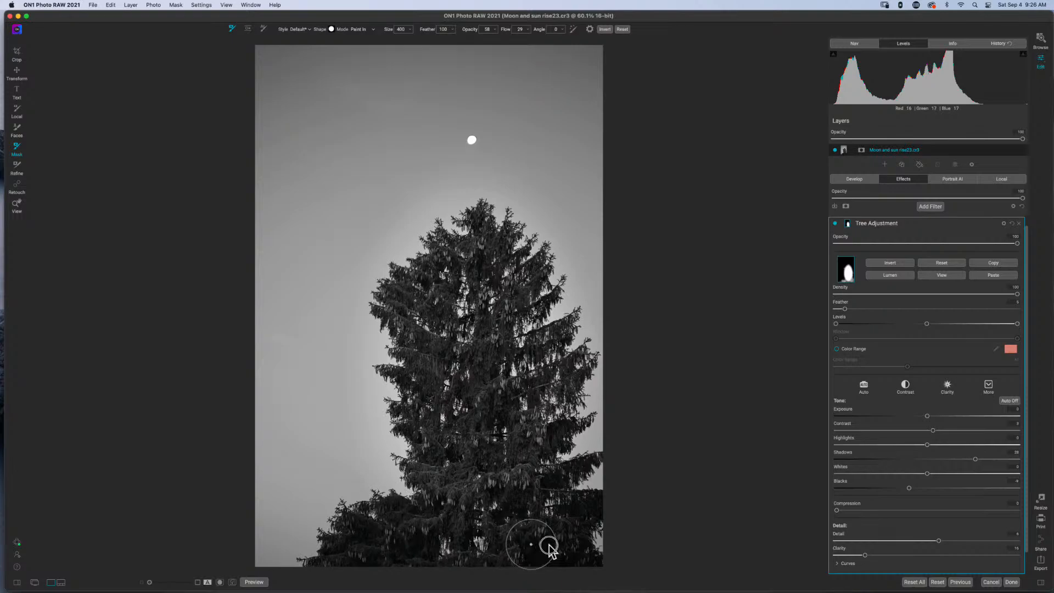
left_click_drag(549, 545, 572, 560)
Raise the masking brush's Opacity to 76 and Flow to 44, inspect the tree mask, and collapse the Tree Adjustment filter.
left_click_drag(471, 33, 520, 35)
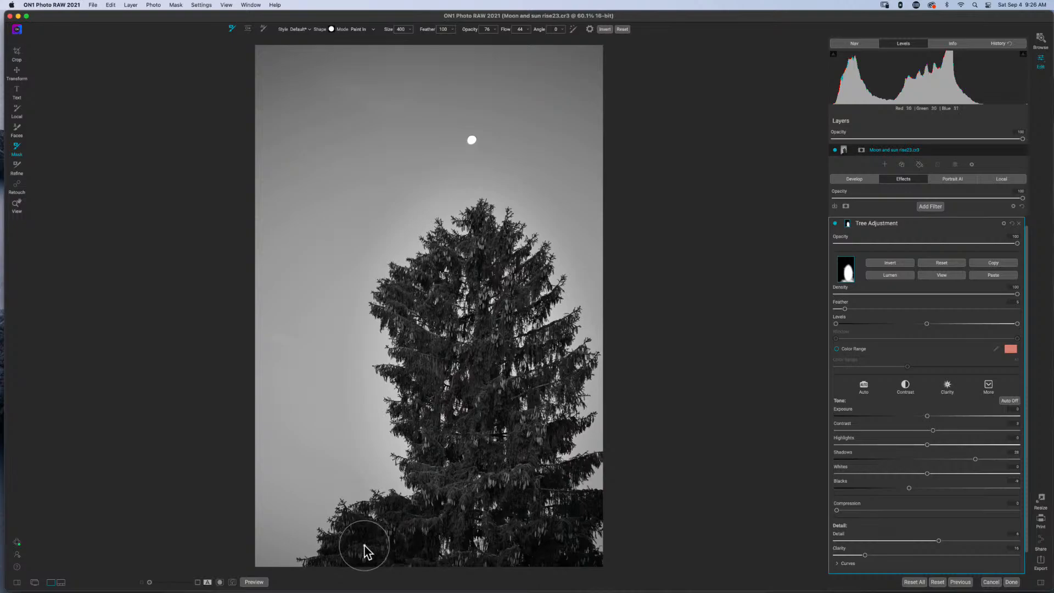
key("super+m")
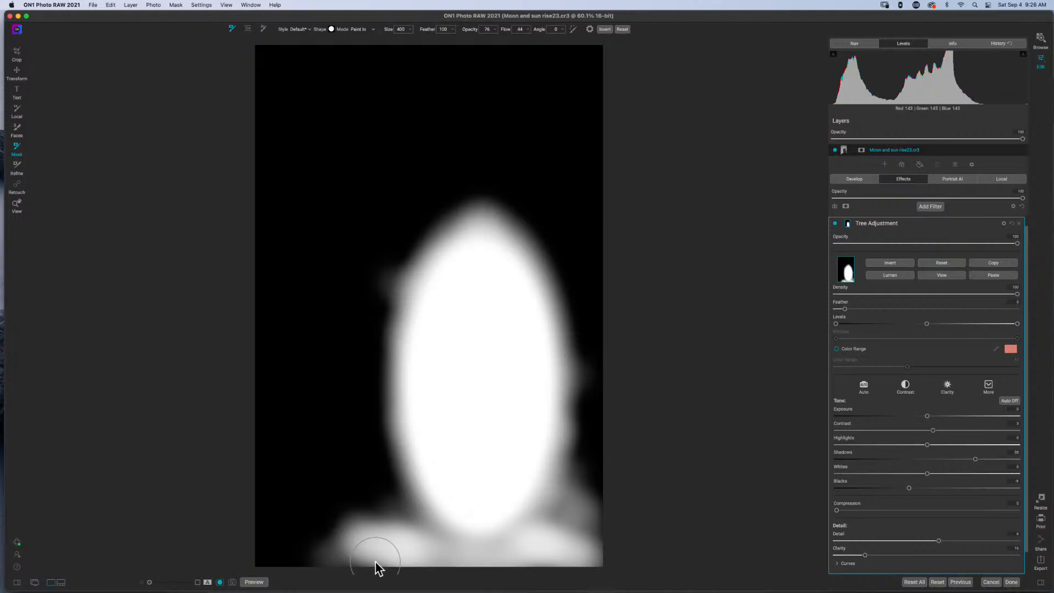
key("super+m")
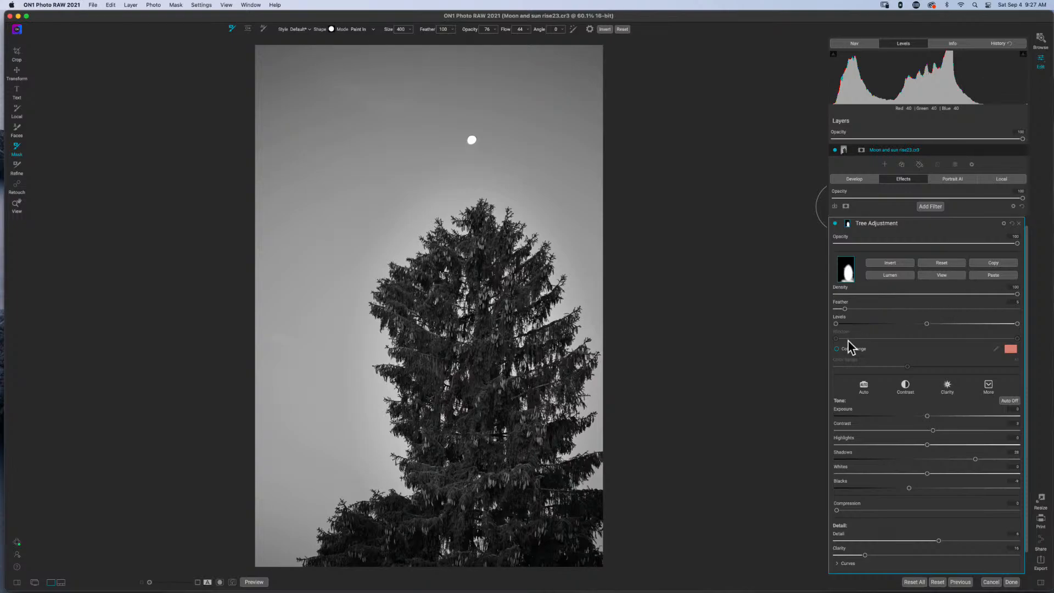
left_click(905, 224)
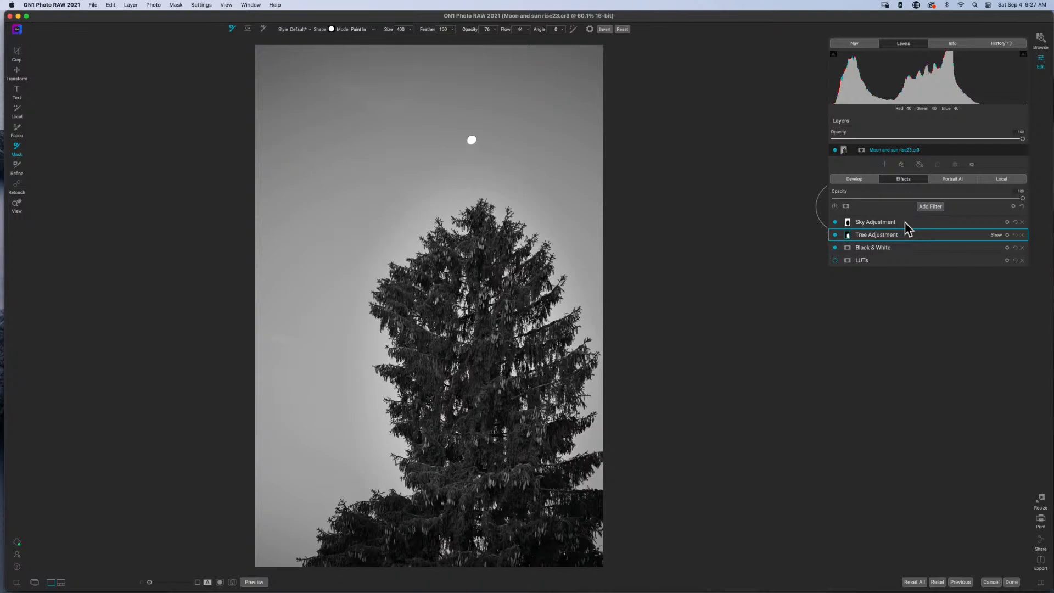
Expand the Sky Adjustment filter, lower its Exposure slightly further and bring its Whites slightly below zero.
left_click(906, 223)
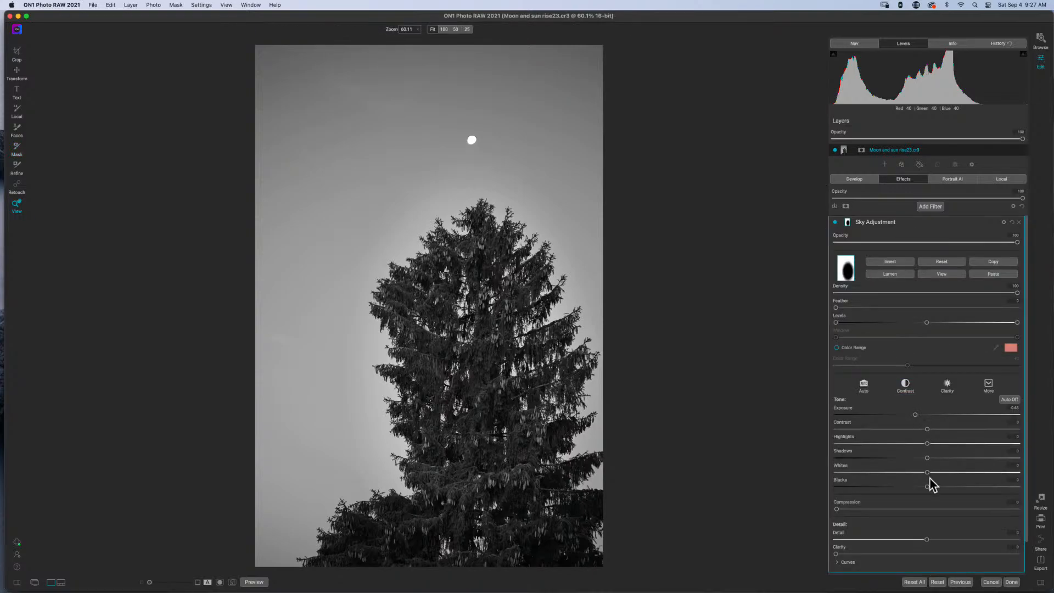
left_click_drag(927, 472, 949, 474)
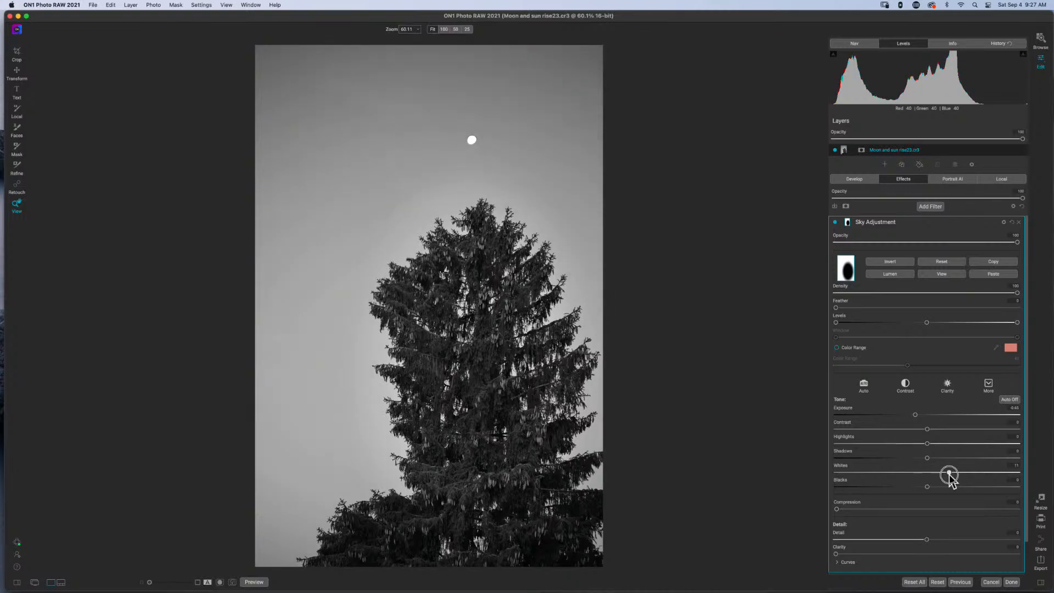
left_click(915, 415)
mouse_move(914, 415)
left_mouse_down()
mouse_move(931, 419)
mouse_move(912, 417)
left_mouse_up()
left_click_drag(944, 472, 915, 473)
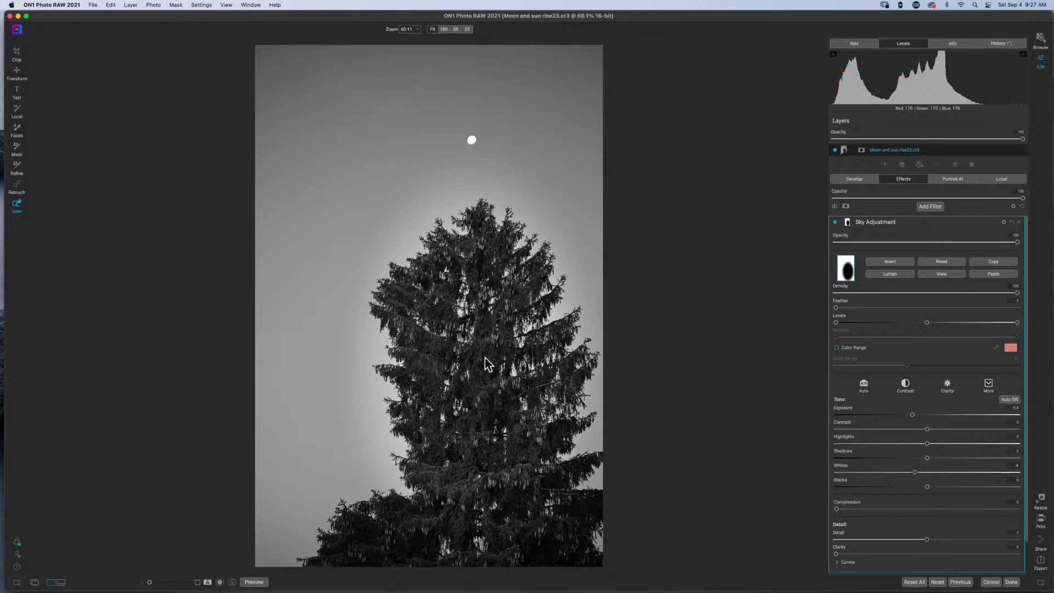
Compare the edited photo with the original in a movable split view, and collapse the Sky Adjustment filter.
left_click(207, 582)
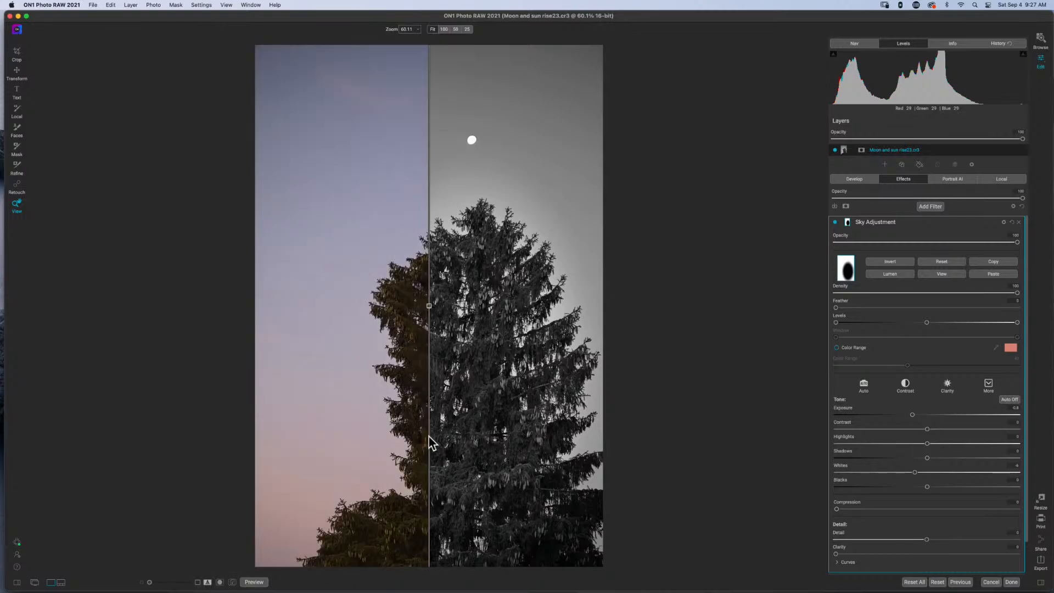
mouse_move(429, 307)
left_mouse_down()
mouse_move(453, 304)
mouse_move(414, 306)
left_mouse_up()
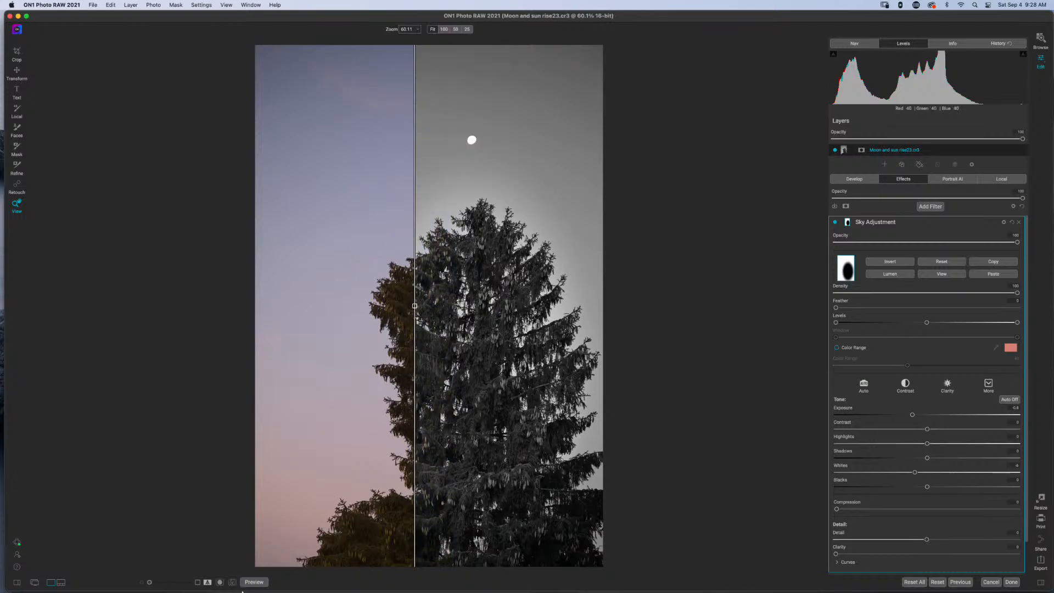
left_click(207, 583)
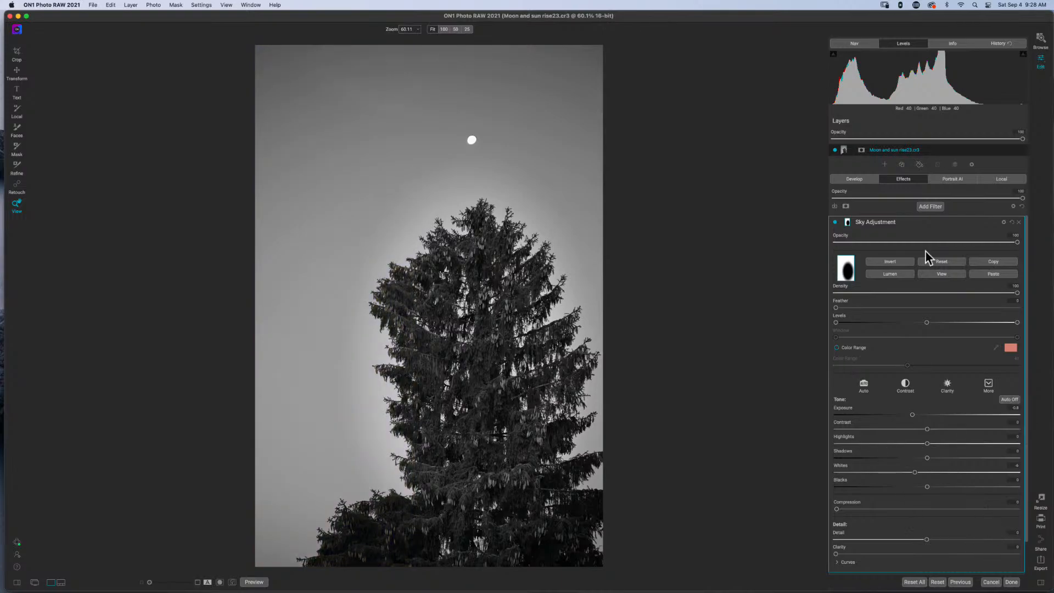
left_click(920, 222)
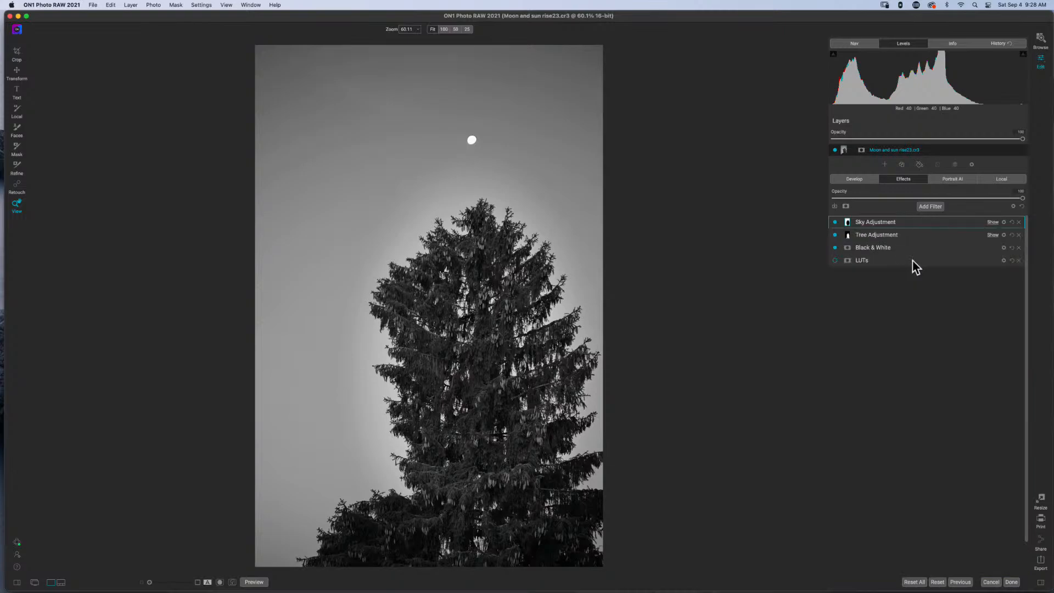
Add a Film Grain filter with the Moderate preset, setting Opacity to about 41, reducing Amount to about 51 and raising Size.
left_click(928, 207)
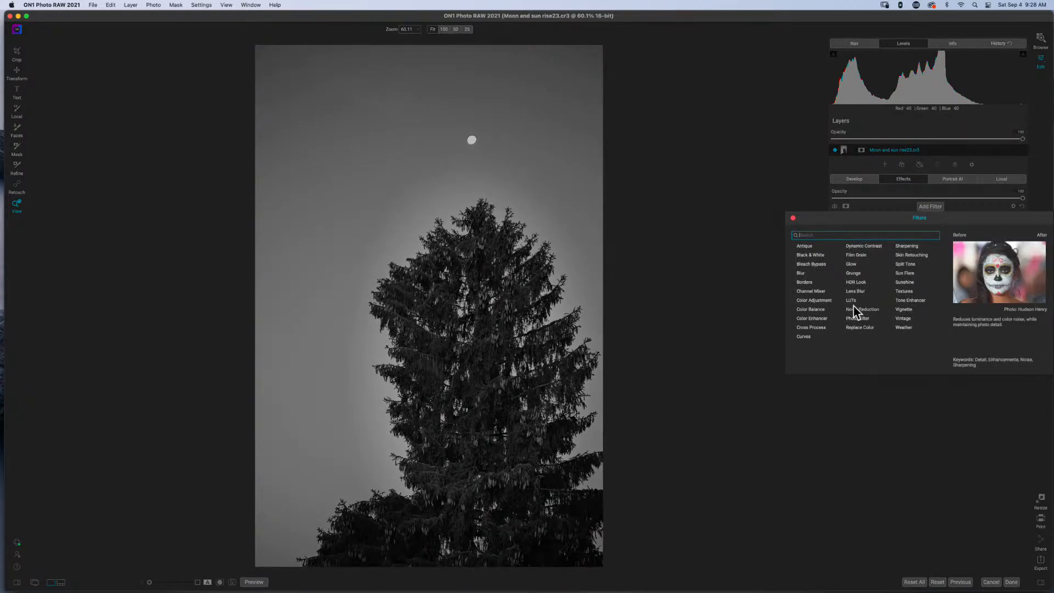
left_click(854, 255)
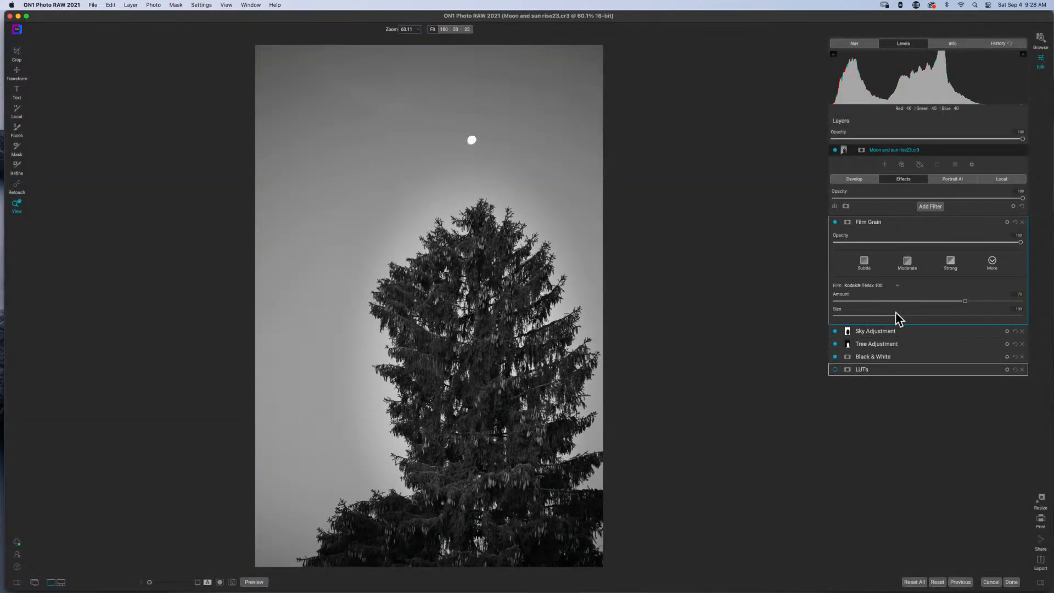
left_click(907, 263)
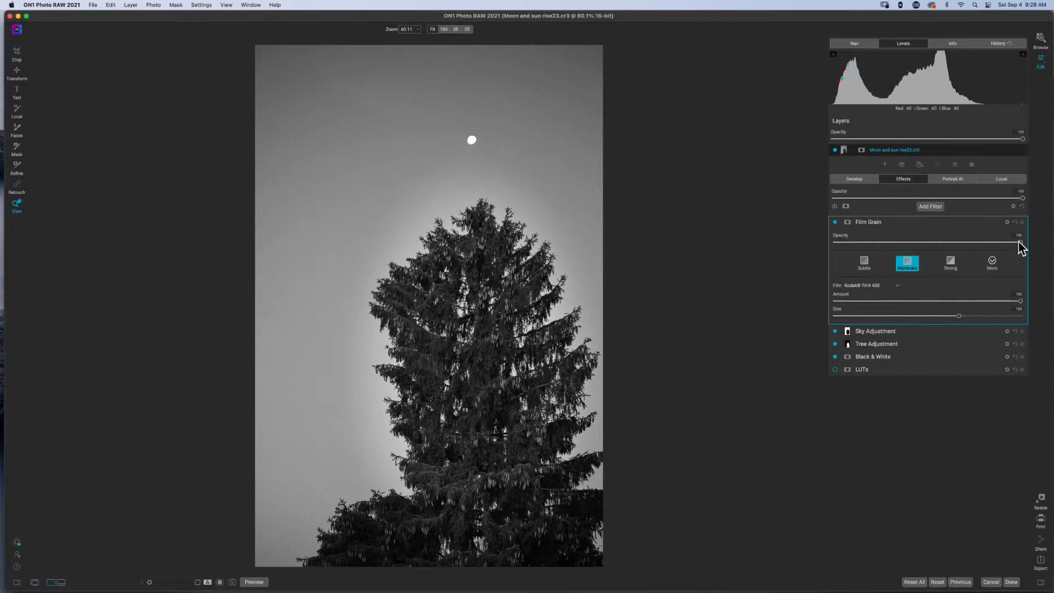
left_click_drag(1018, 242, 911, 242)
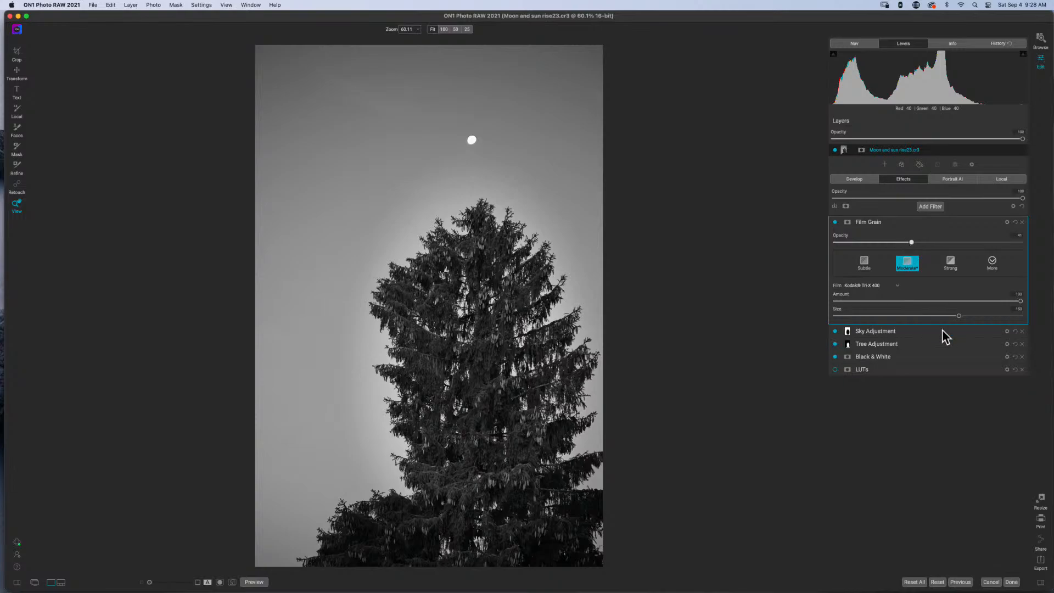
left_click_drag(1019, 301, 999, 314)
Switch the grain's film to Ilford Delta 3200, reduce its Size and lower Amount to about 33, and finish the edit.
left_click(899, 286)
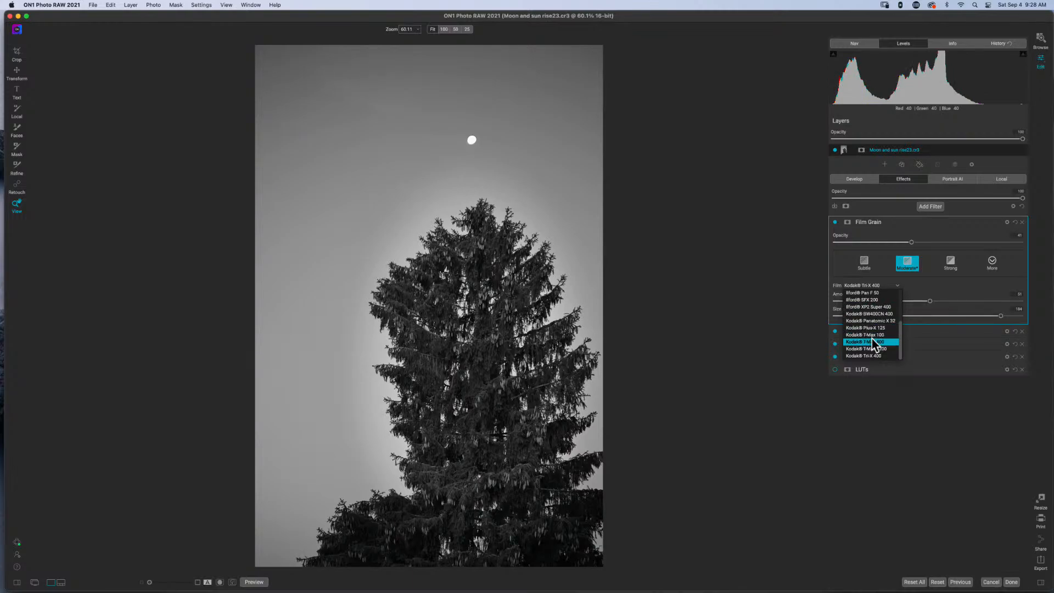
scroll(873, 344, "up", 4)
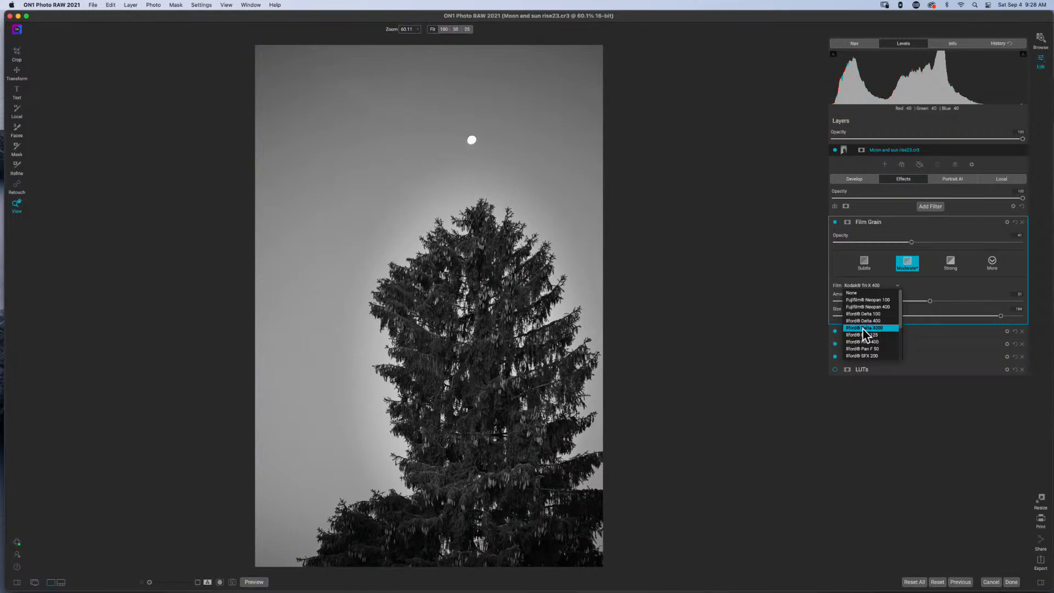
scroll(866, 338, "down", 2)
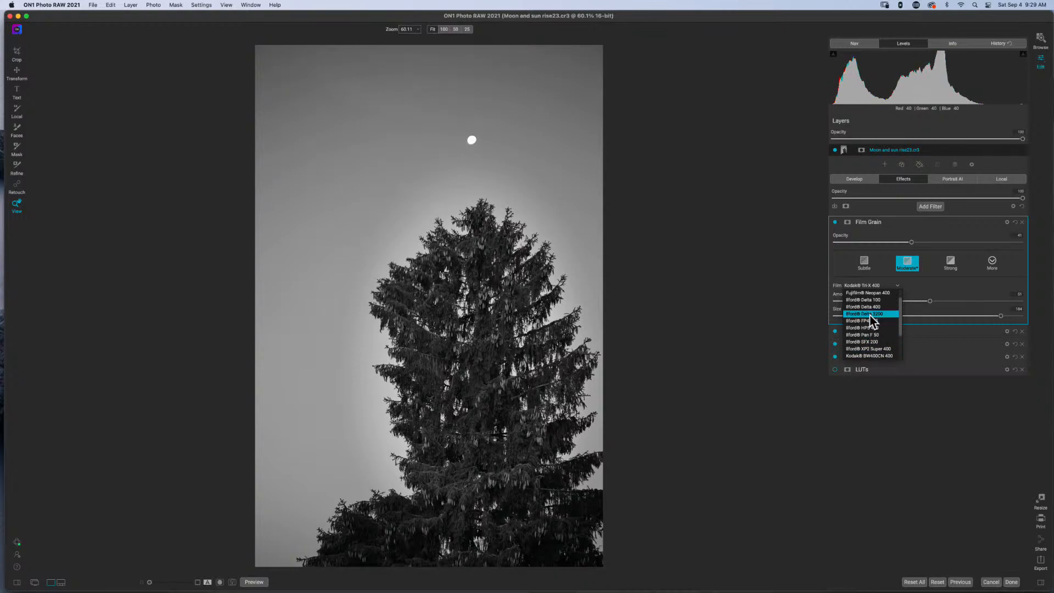
left_click(870, 314)
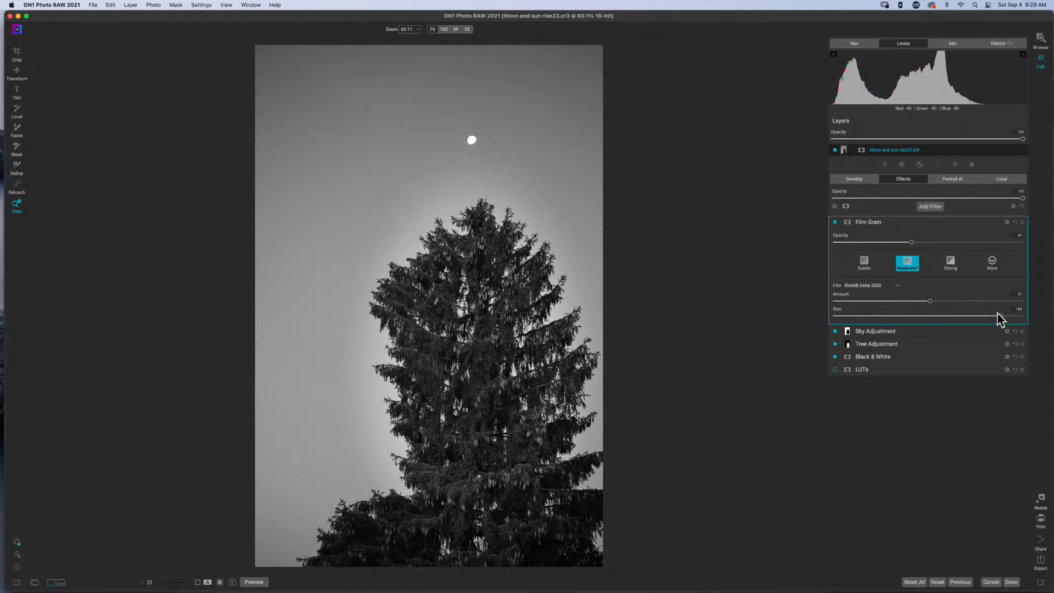
left_click_drag(1000, 316, 896, 304)
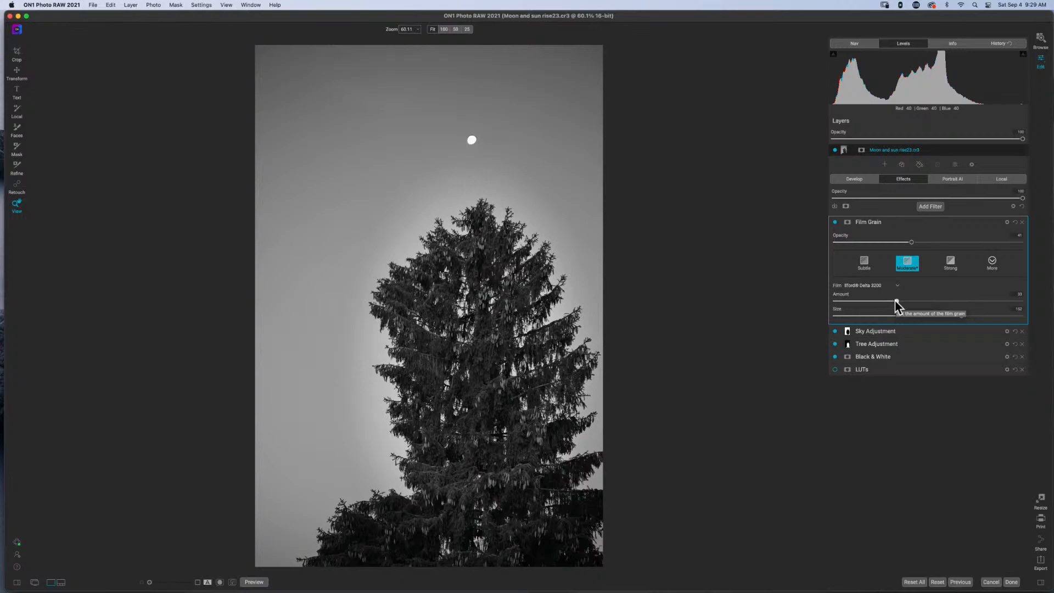
left_click(938, 220)
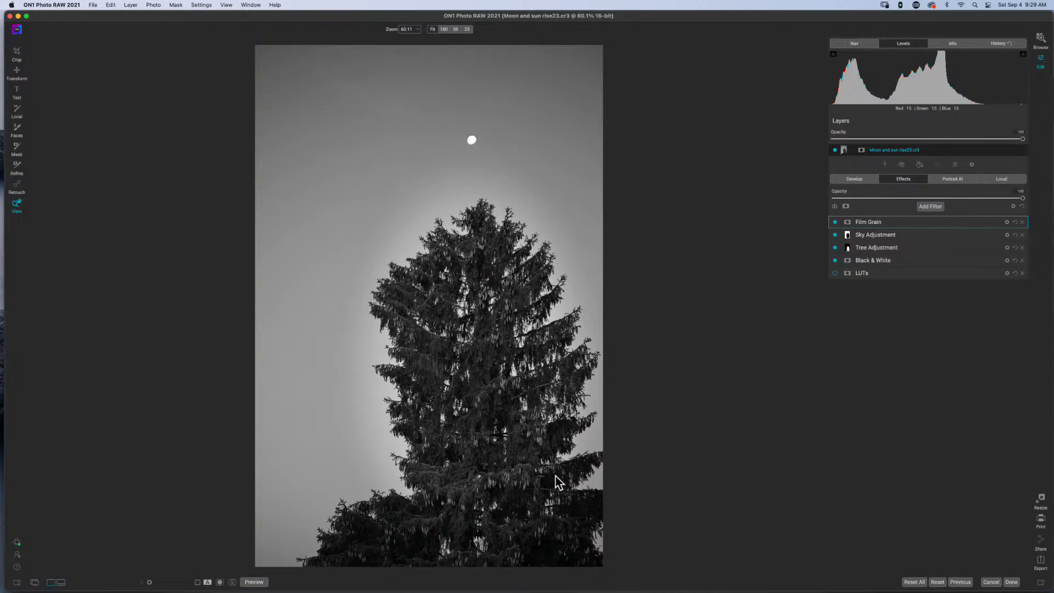
left_click(1010, 582)
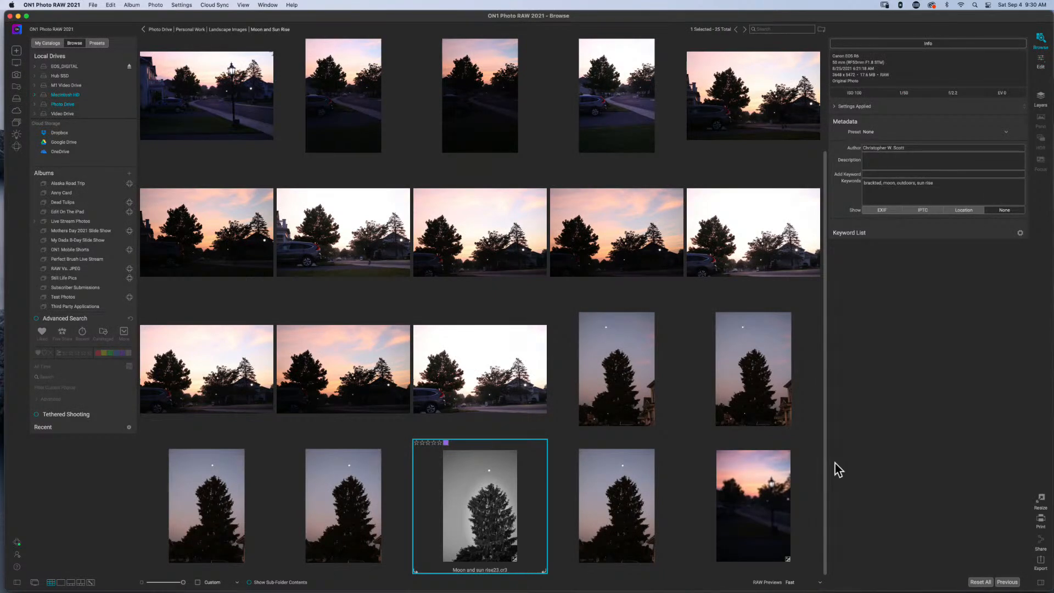
Remove the purple color label from the black-and-white moon photo, and mark it and Moon and sun rise1_HDR.onphoto as liked.
left_click(446, 443)
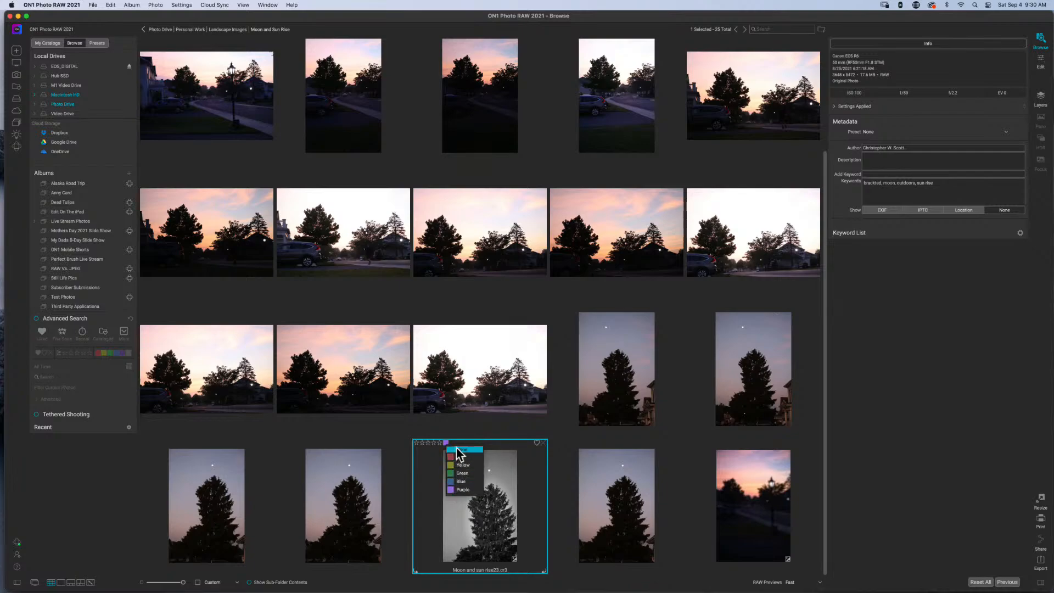
left_click(458, 450)
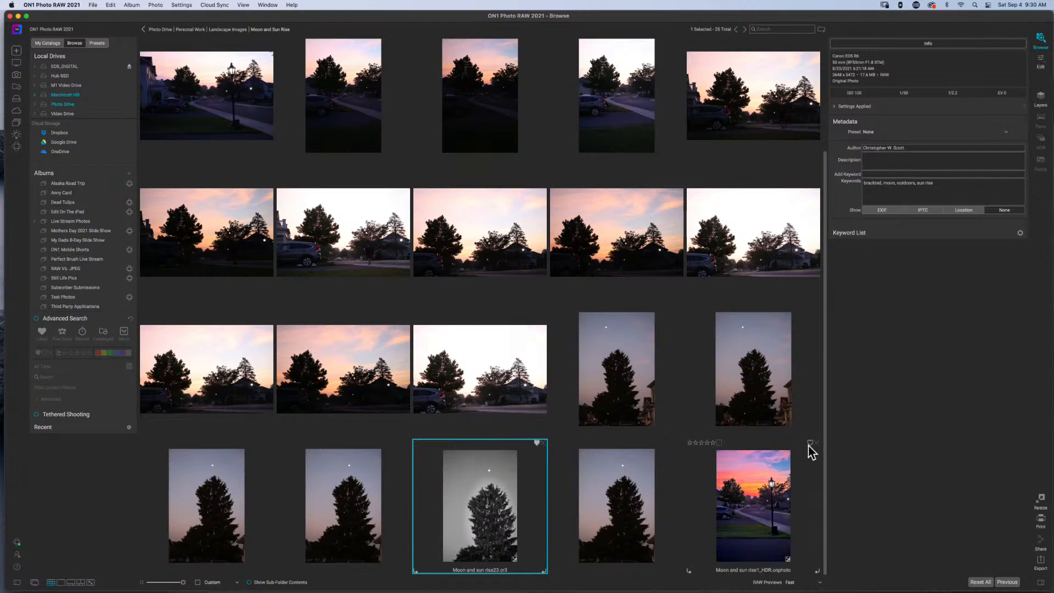
left_click(809, 443)
Look through the photos in the Still Life Pics album for an image to convert.
scroll(709, 523, "up", 3)
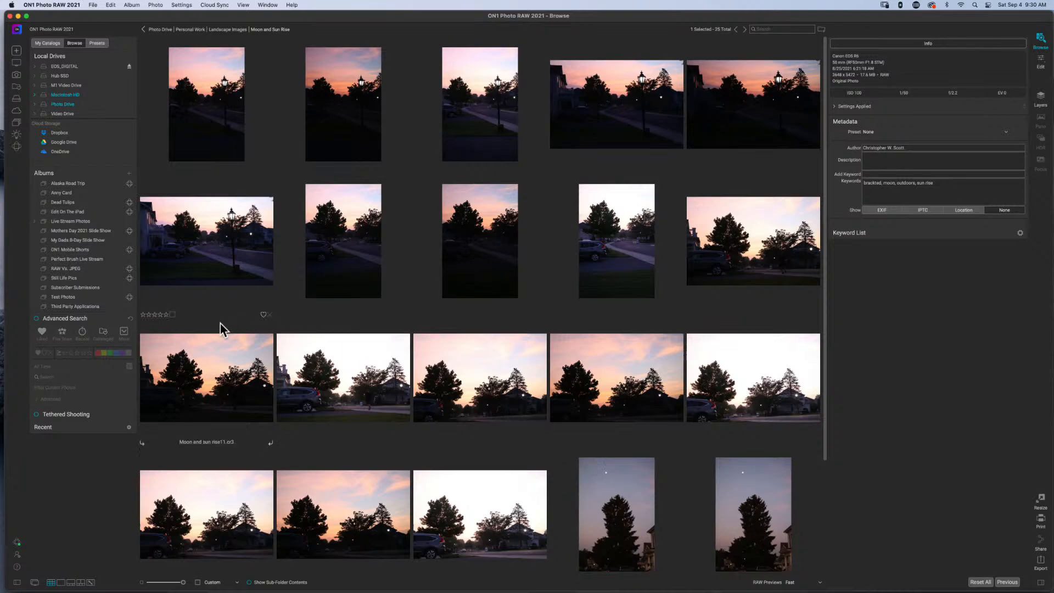
left_click(86, 277)
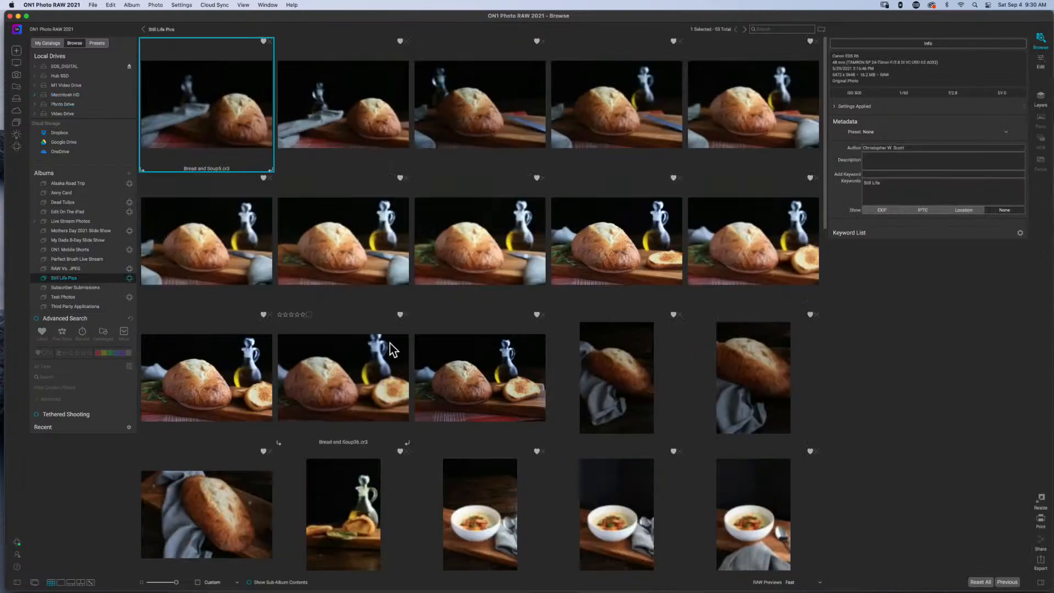
scroll(497, 407, "down", 5)
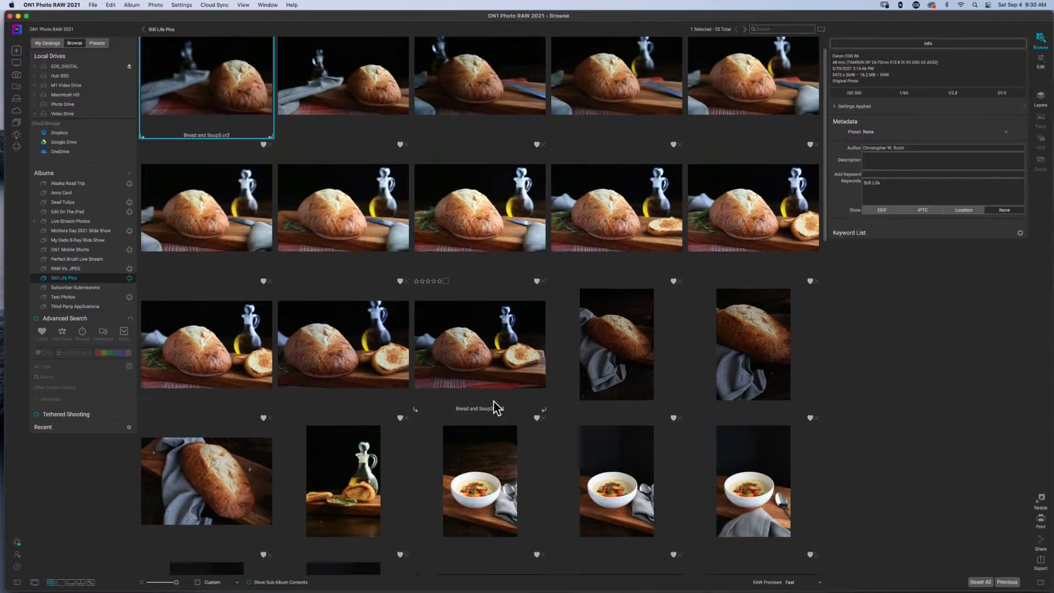
scroll(497, 407, "down", 10)
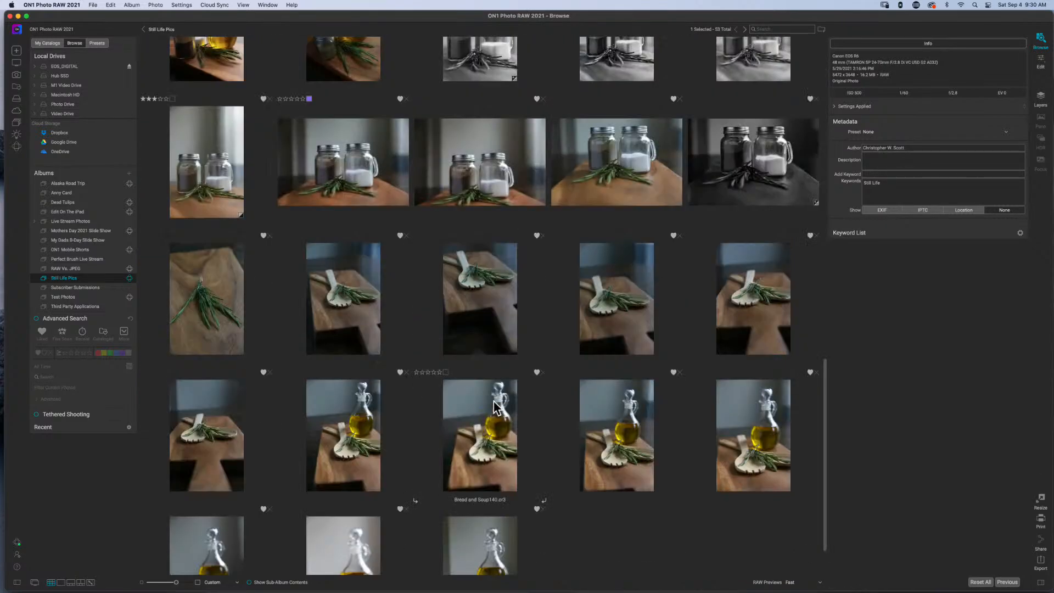
scroll(494, 406, "up", 5)
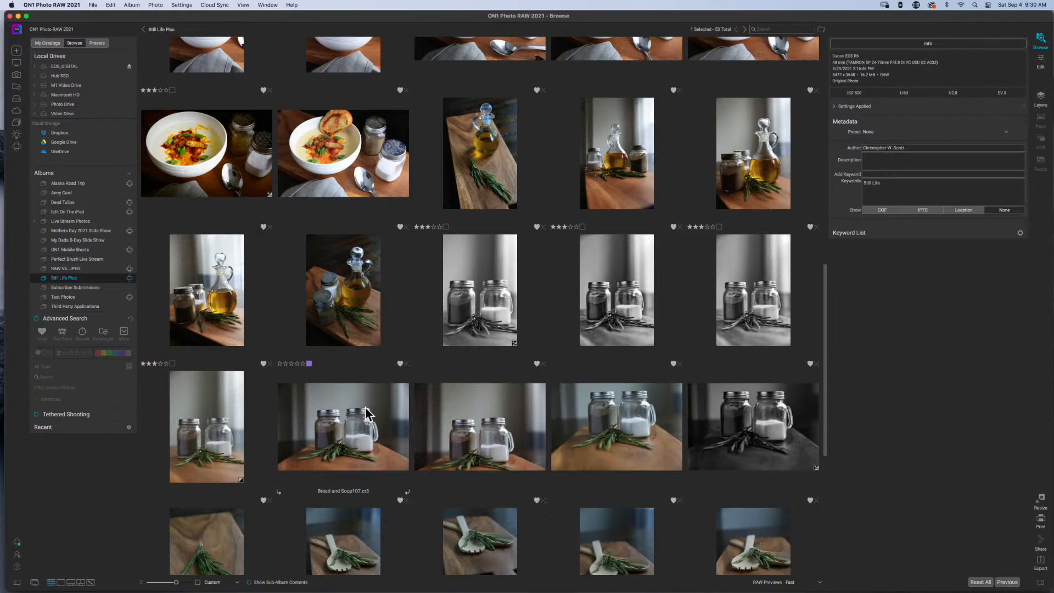
scroll(367, 413, "down", 4)
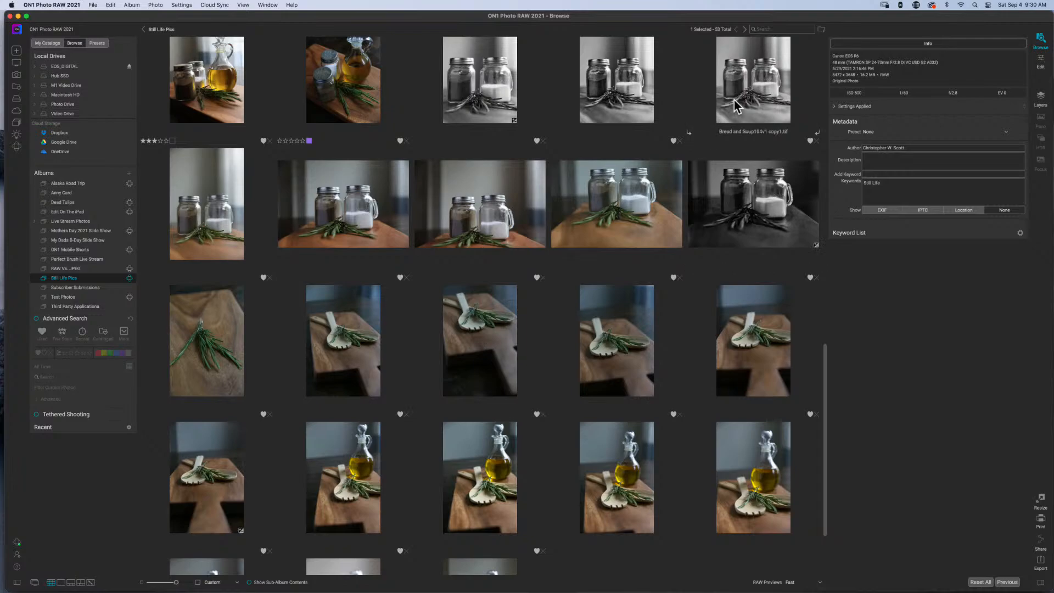
scroll(741, 99, "up", 1)
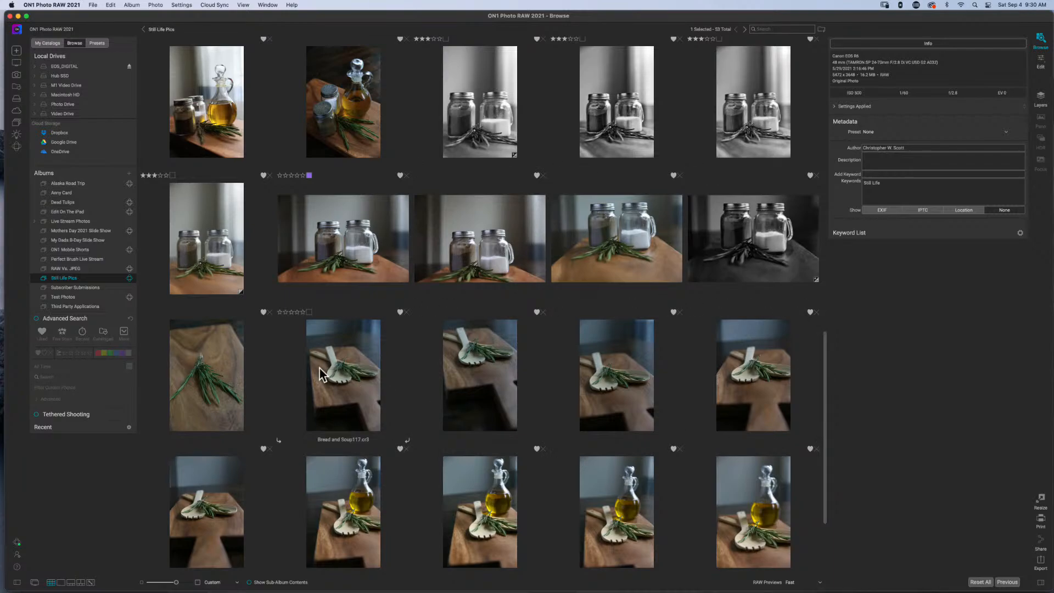
scroll(319, 368, "down", 5)
scroll(320, 367, "up", 15)
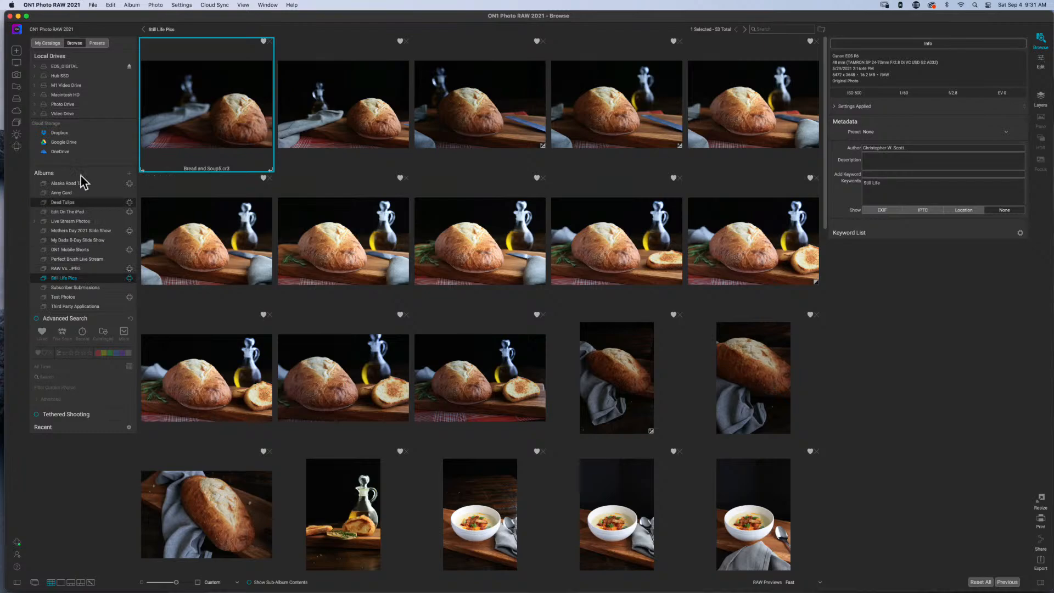
Browse the Photo Drive's Personal Work folders and open RF Lens Extension Tube Test inside Macro Work.
left_click(35, 104)
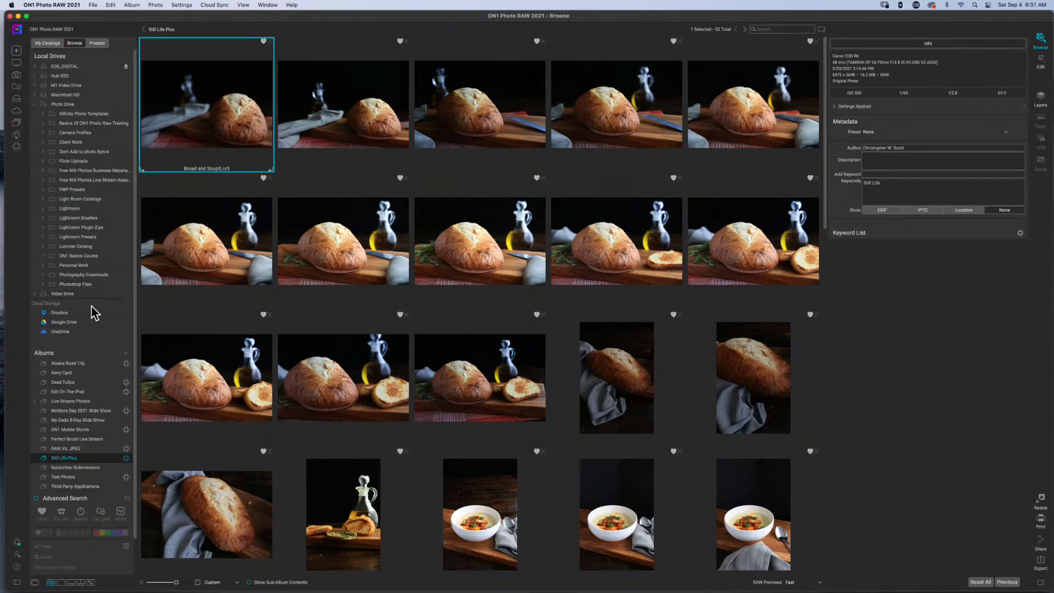
left_click(43, 265)
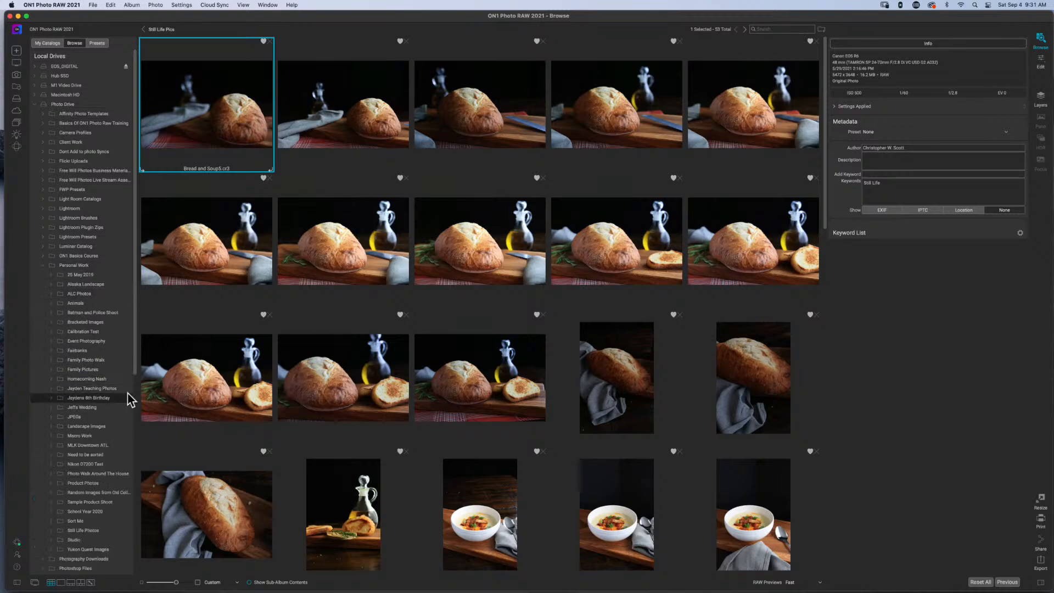
scroll(121, 397, "down", 2)
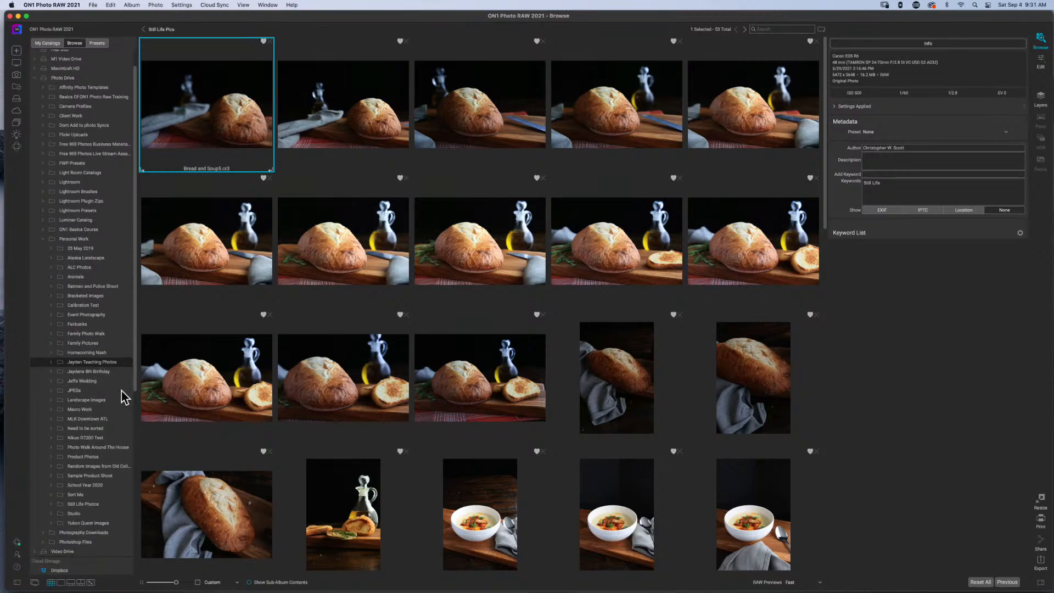
scroll(124, 396, "down", 3)
scroll(124, 396, "down", 1)
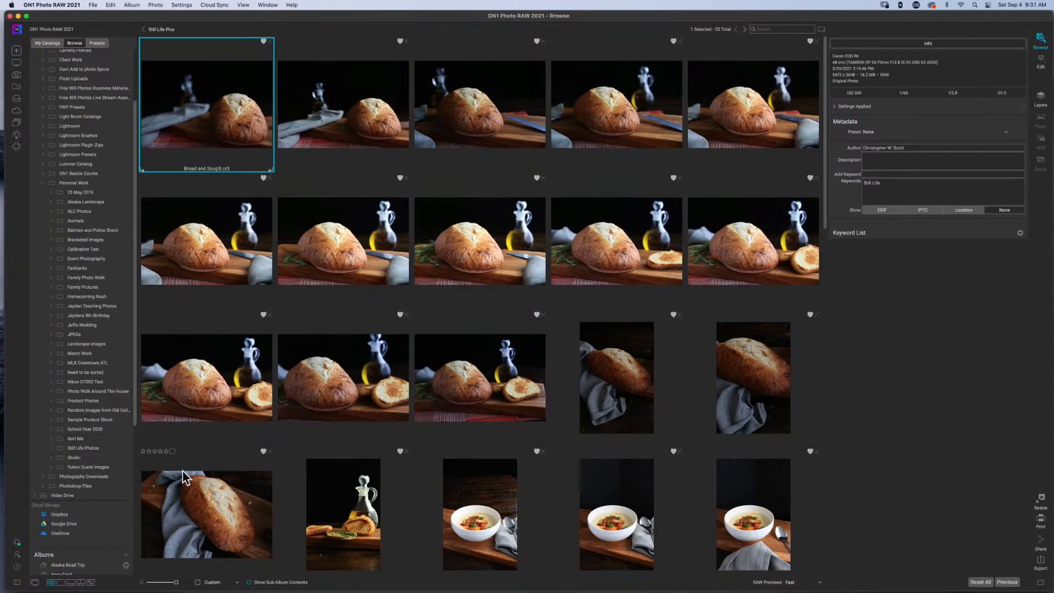
left_click(48, 448)
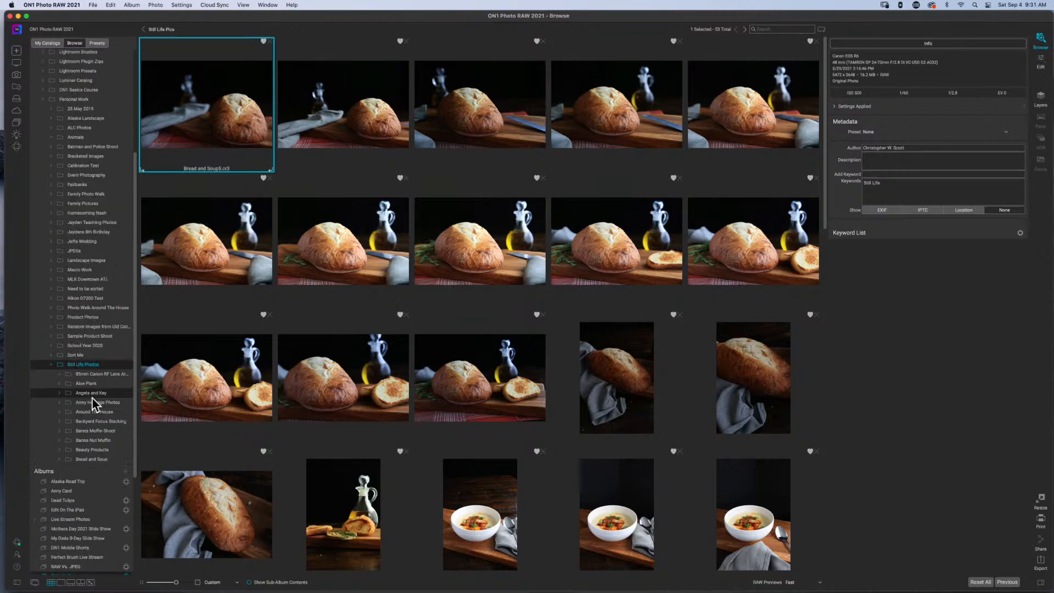
scroll(92, 397, "down", 5)
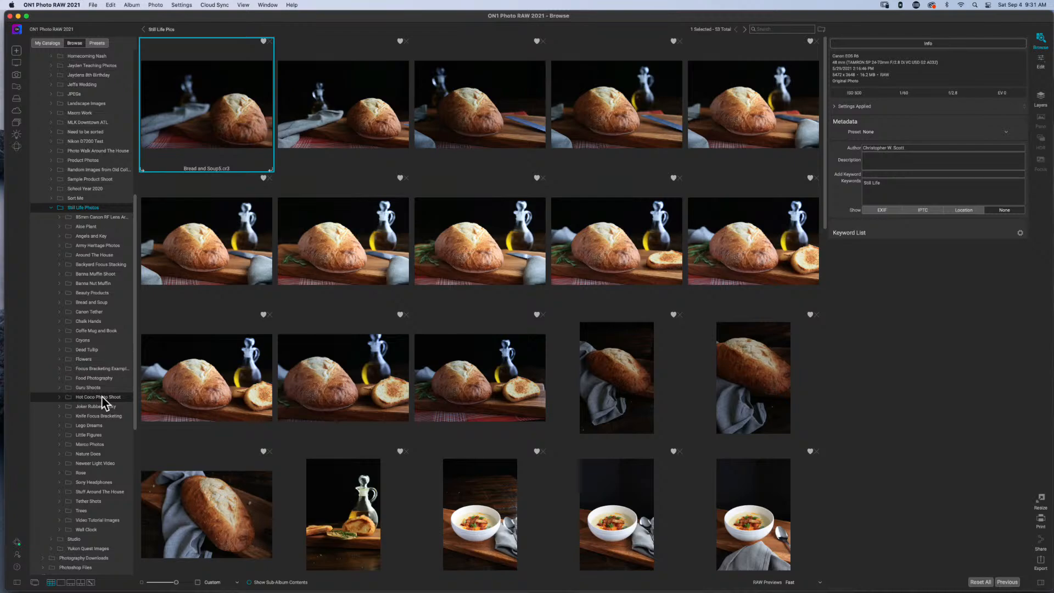
left_click(52, 112)
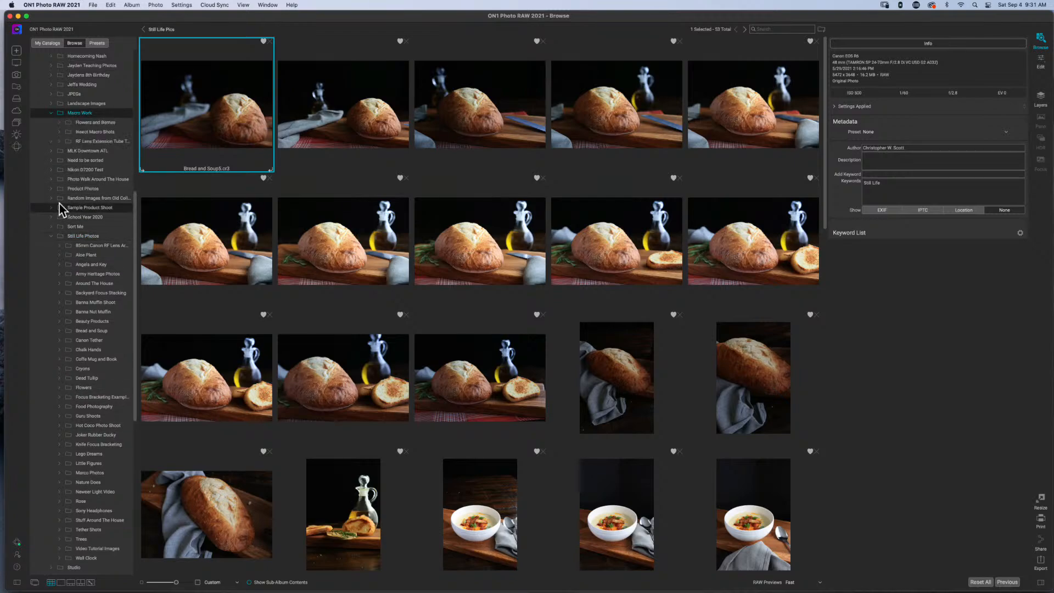
left_click(110, 141)
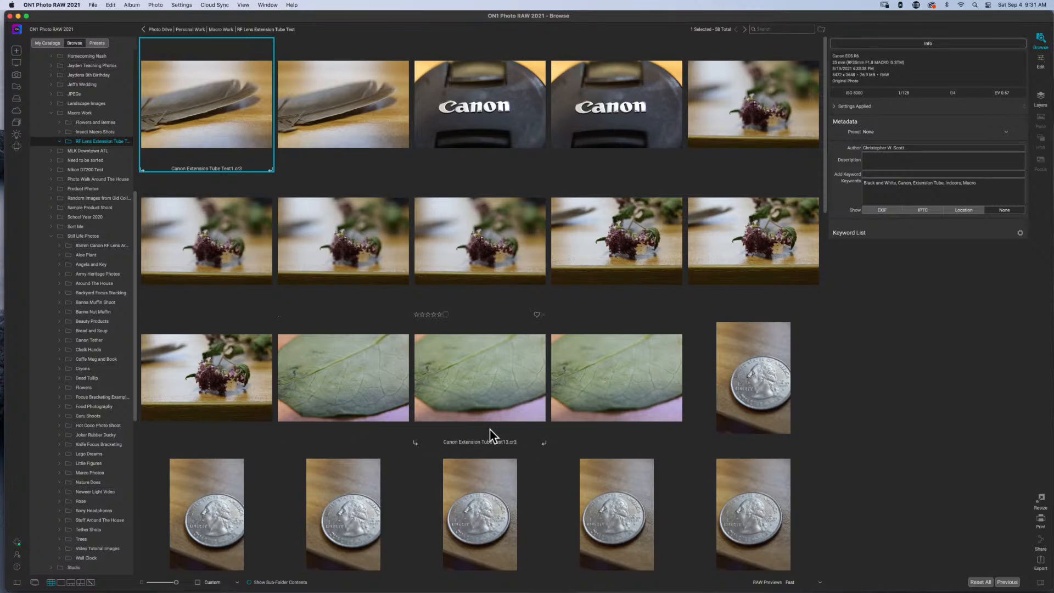
Find Canon Extension Tube Test38.cr3, a close-up of a slotted screw in rounded metal, and open it for editing.
scroll(490, 429, "down", 2)
scroll(489, 430, "down", 2)
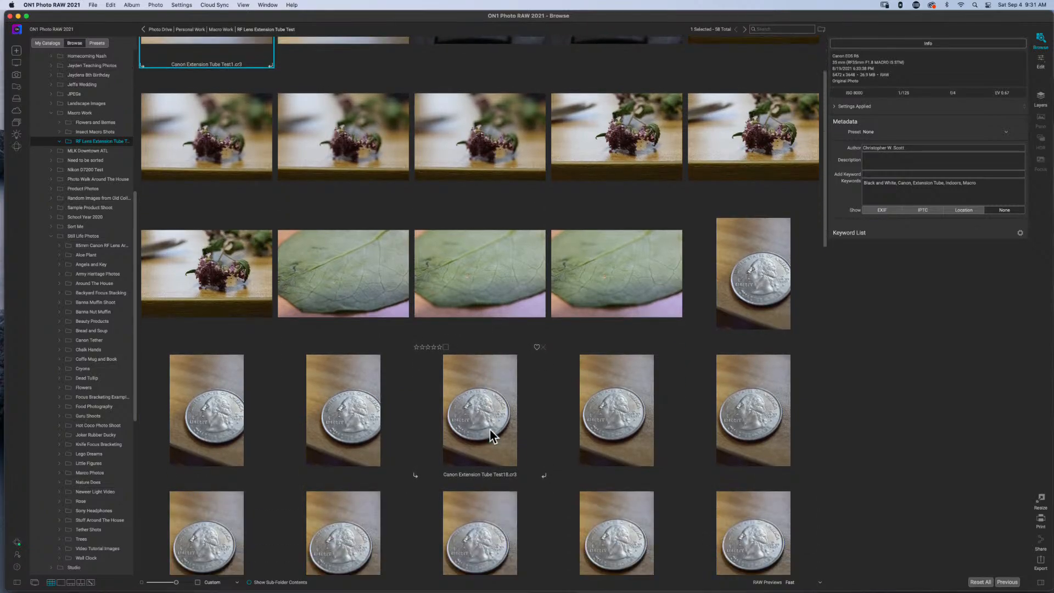
scroll(489, 429, "down", 1)
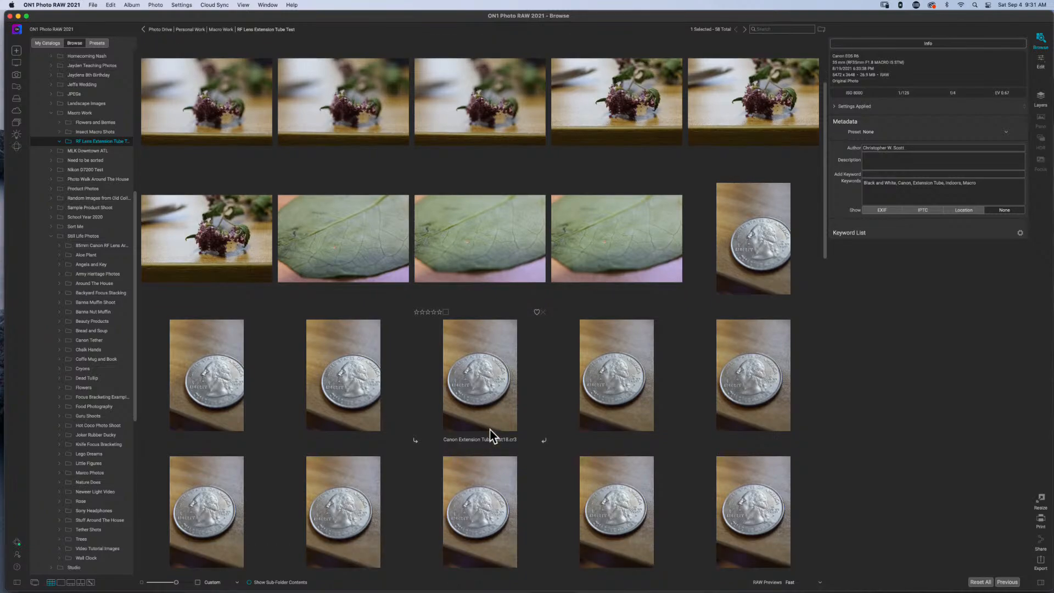
scroll(489, 429, "down", 4)
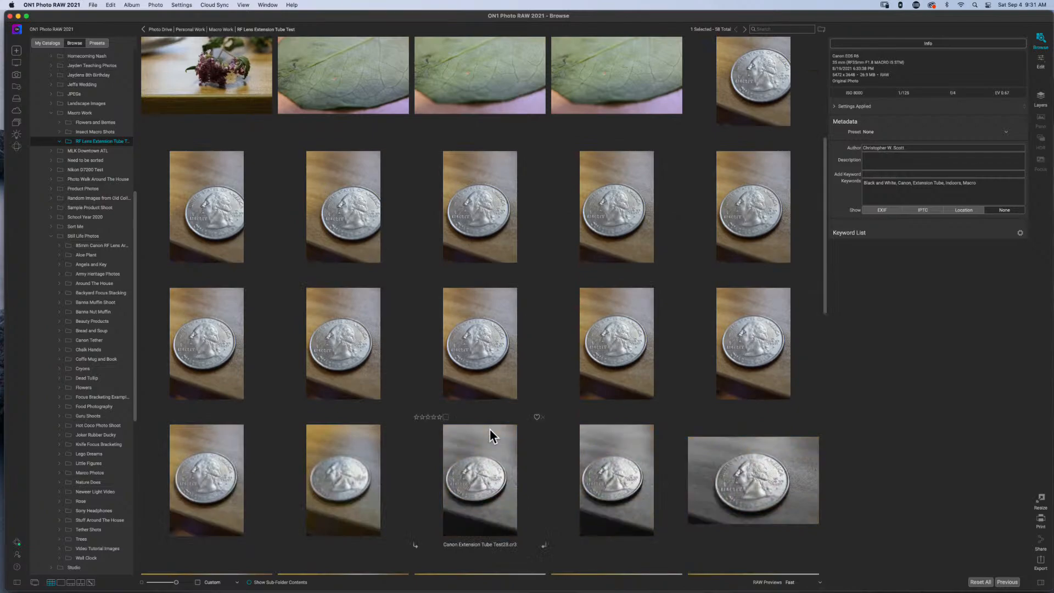
scroll(490, 429, "down", 5)
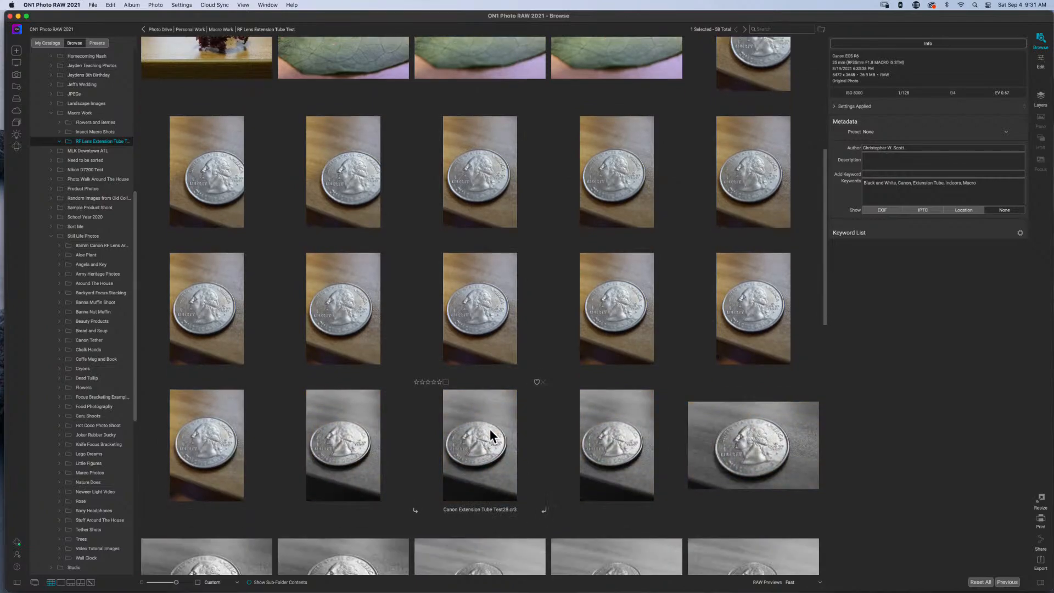
scroll(489, 429, "down", 1)
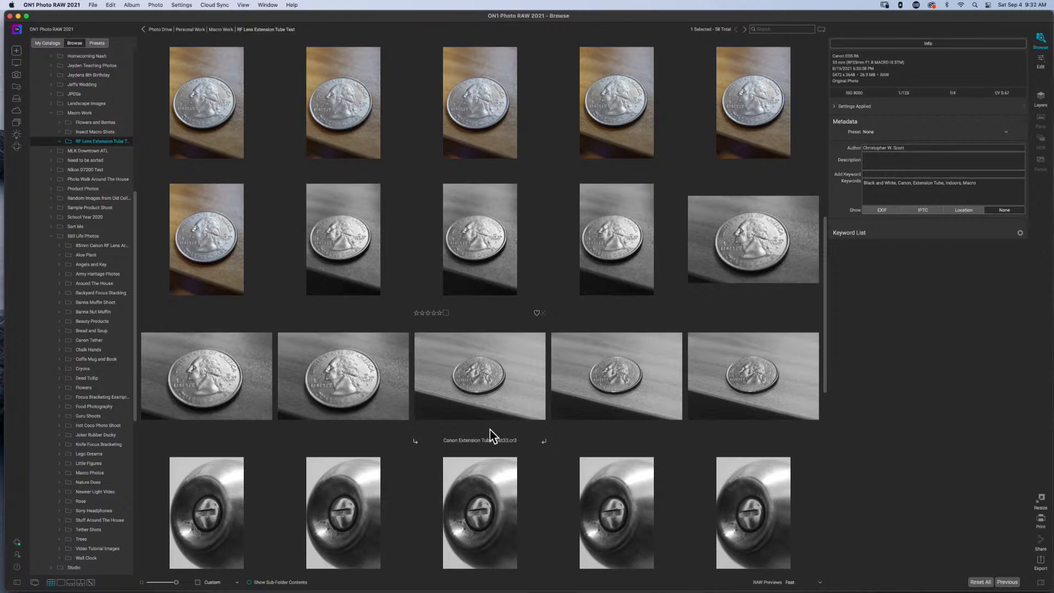
left_click(486, 508)
scroll(486, 511, "down", 2)
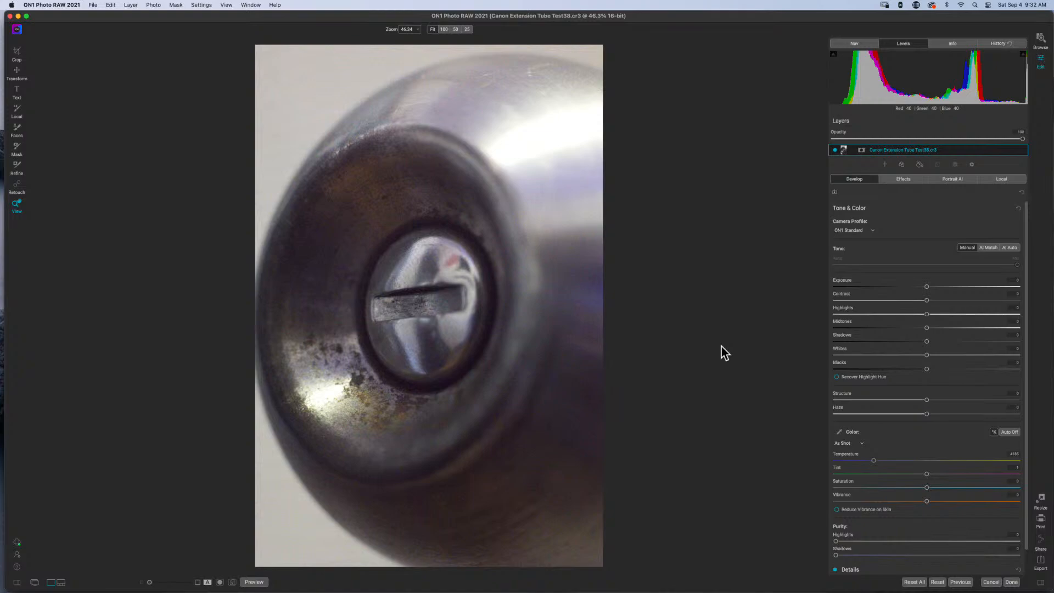
Set the camera profile to Linear Raw and check the photo's shooting info and applied settings.
left_click(872, 231)
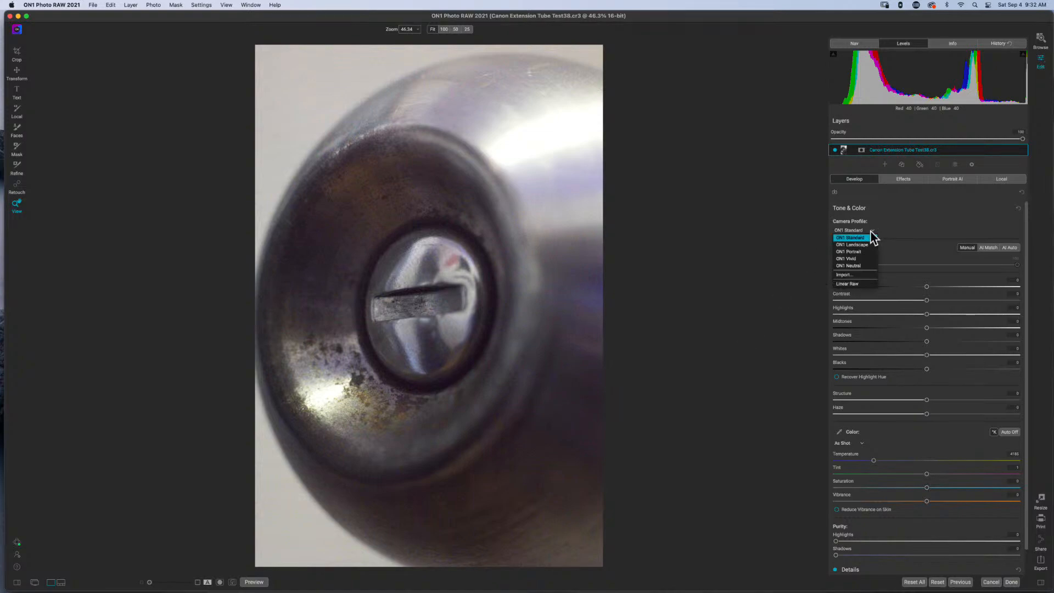
left_click(858, 284)
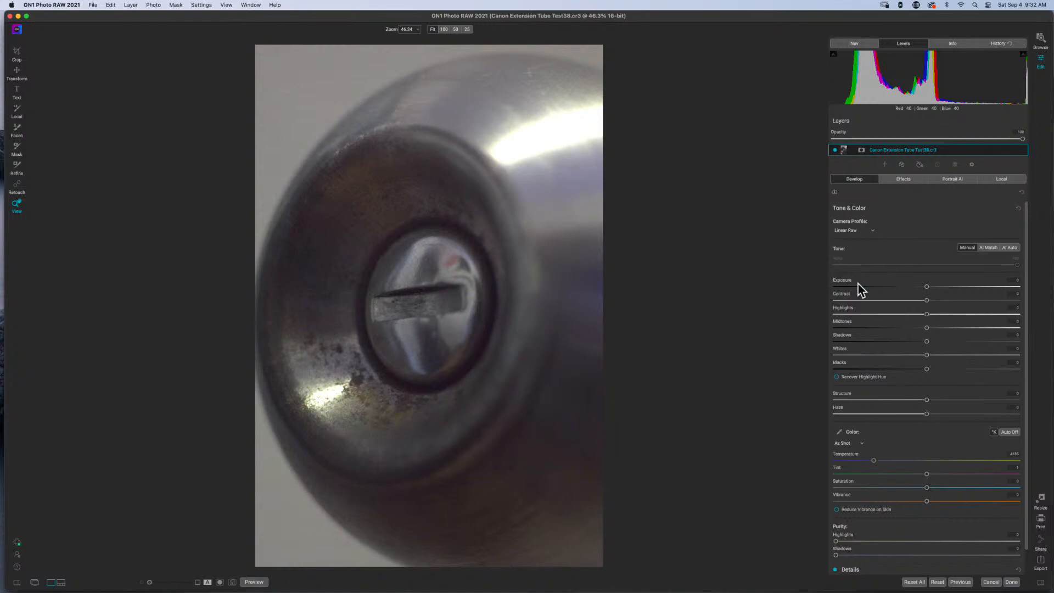
left_click(955, 45)
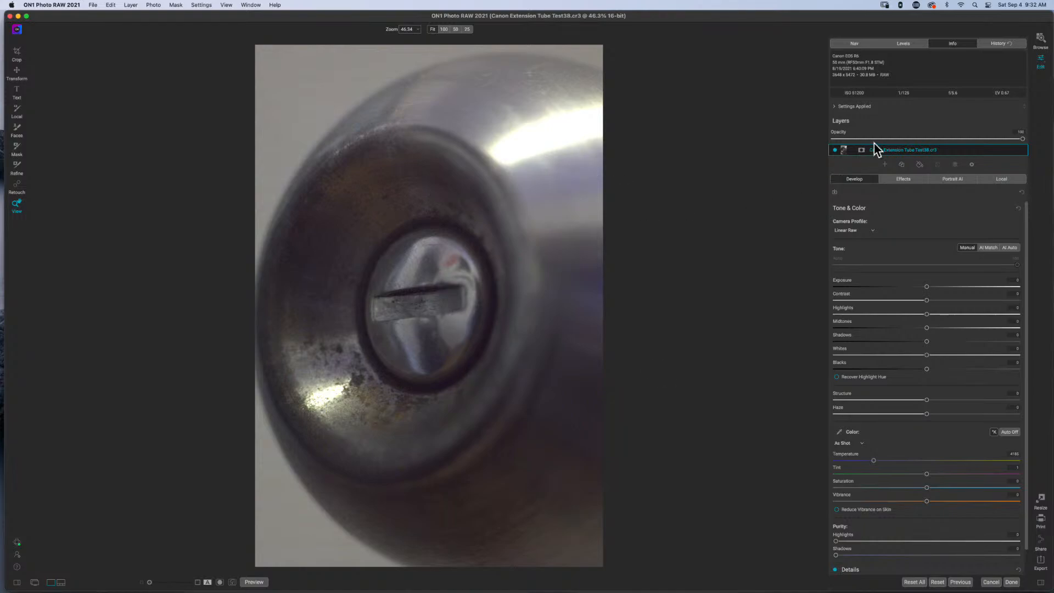
left_click(834, 105)
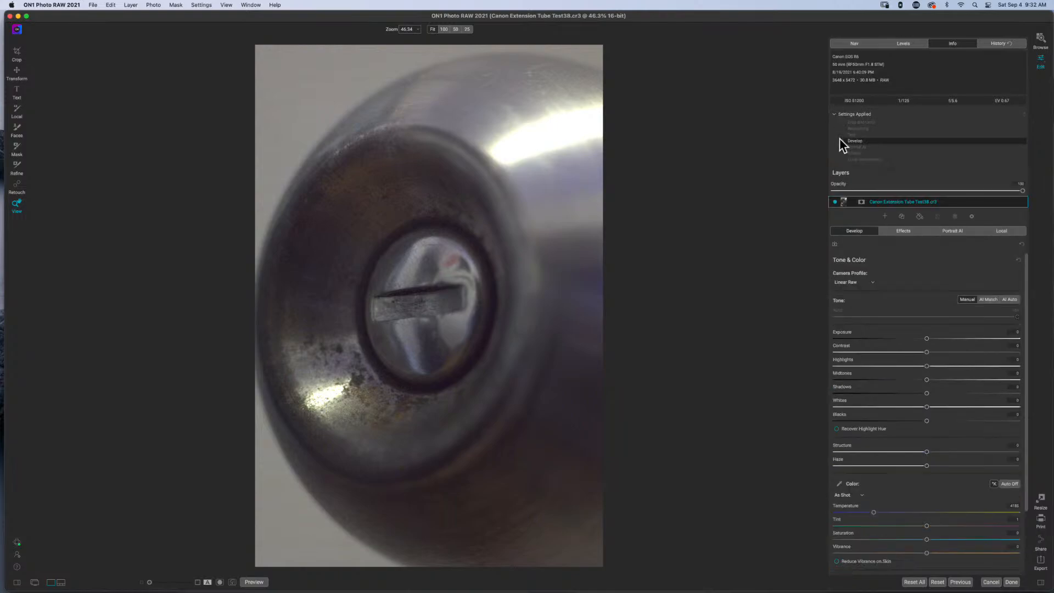
left_click(835, 114)
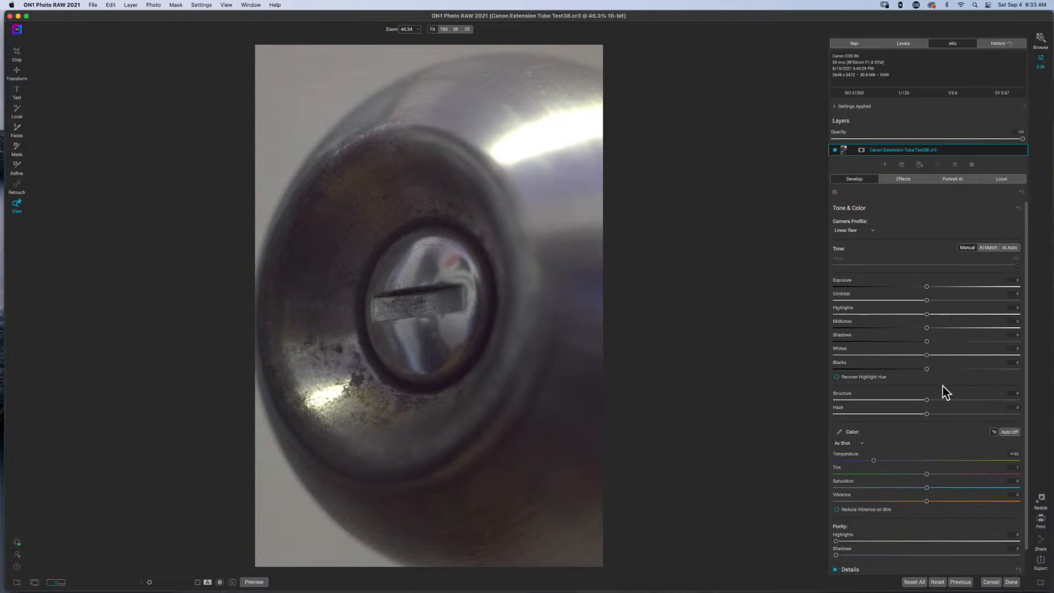
Apply AI Auto tone to the photo and add a LUTs filter using the Black and White category.
left_click(1008, 248)
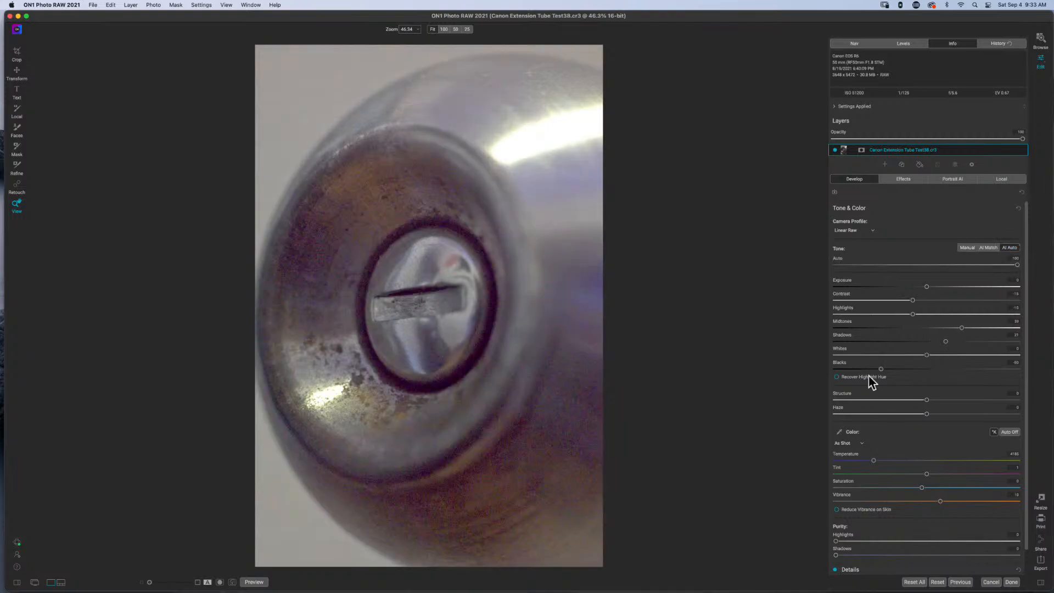
left_click(900, 180)
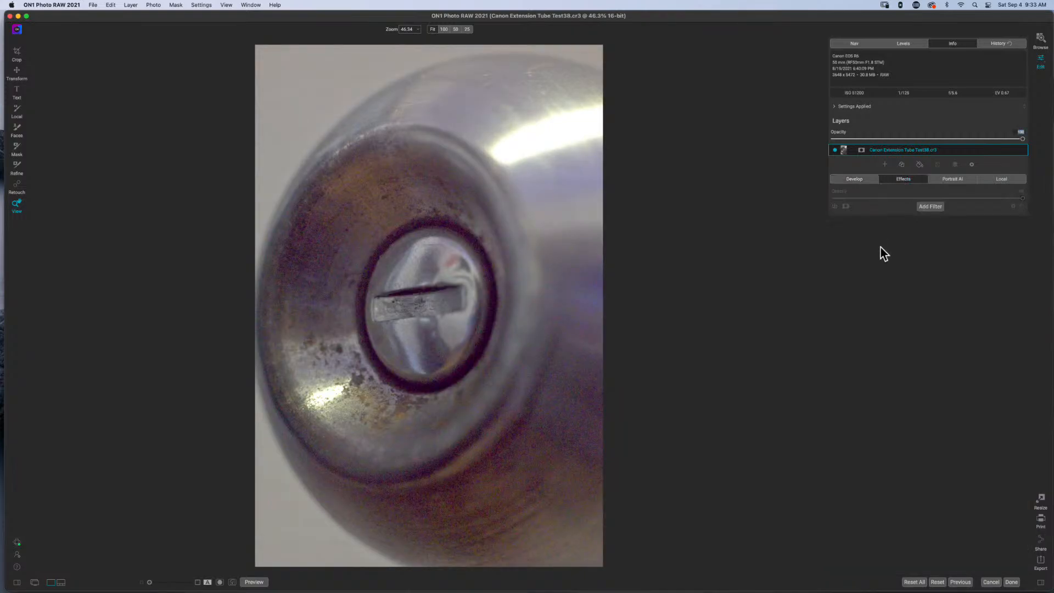
left_click(928, 209)
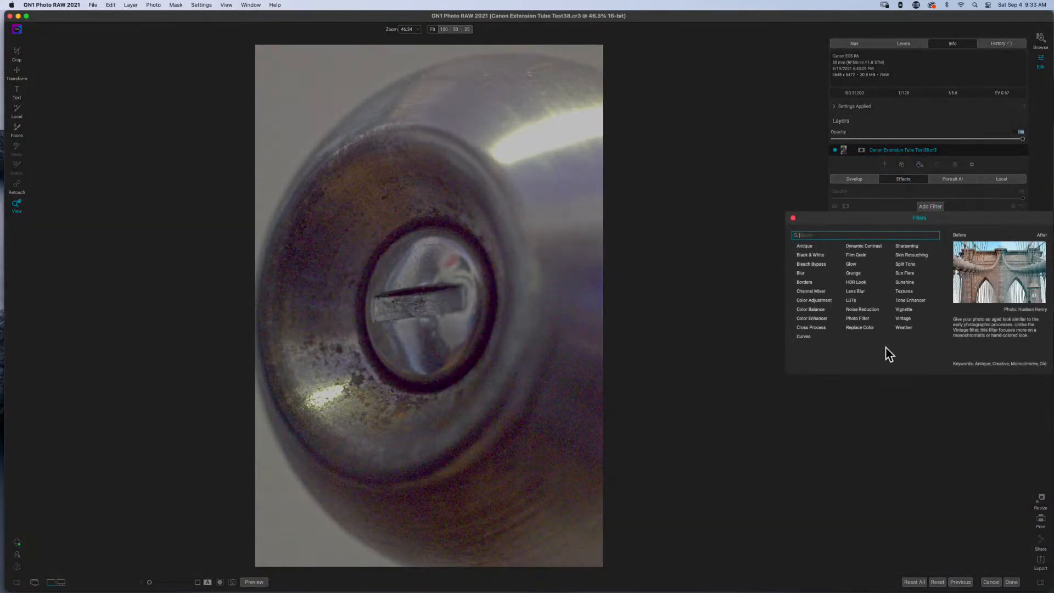
left_click(850, 300)
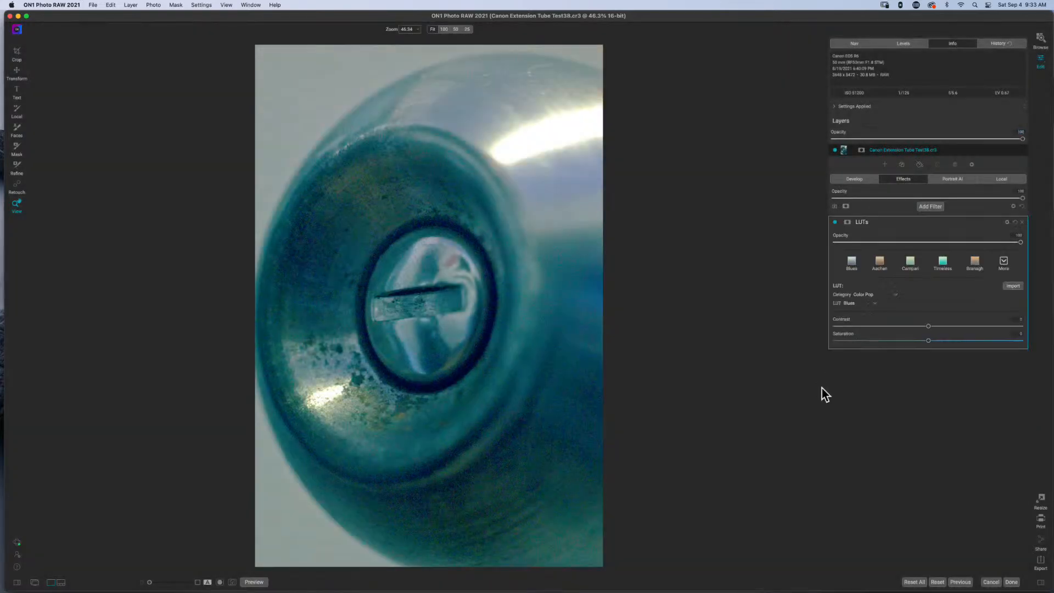
left_click(864, 295)
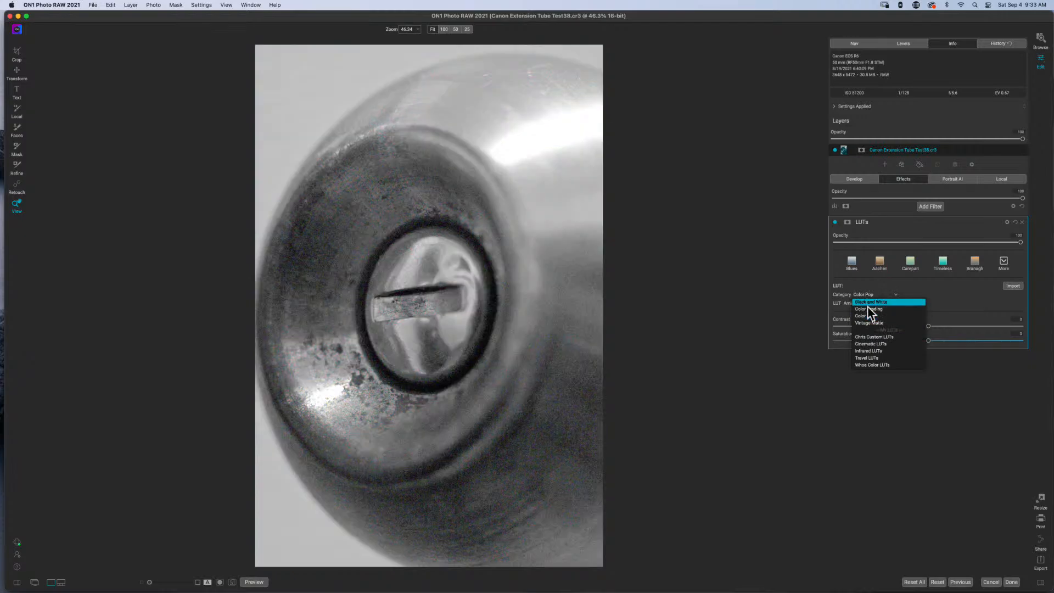
left_click(868, 303)
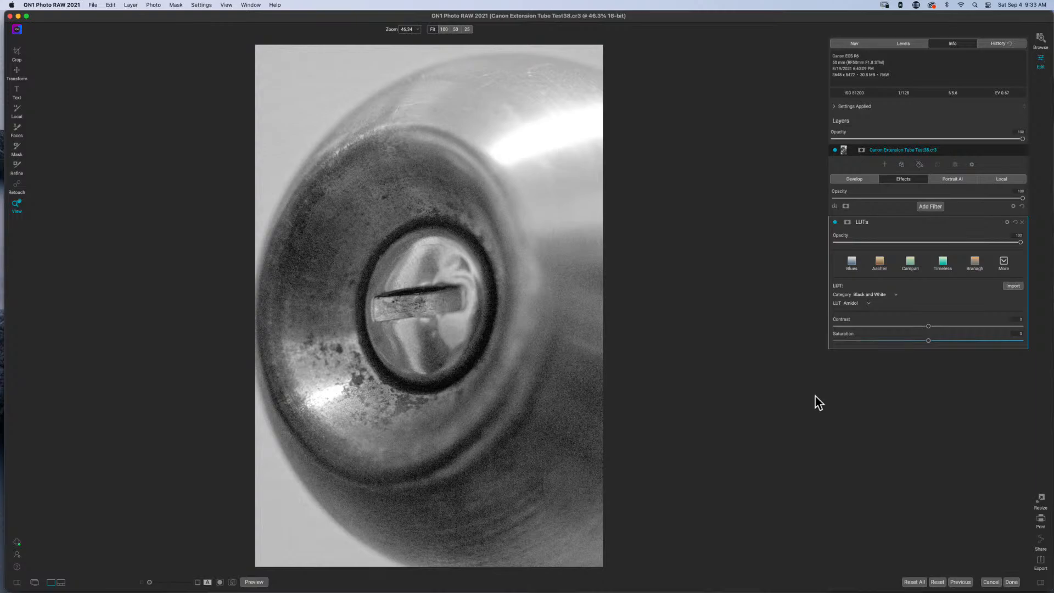
Preview the Black and White LUTs on the photo, choose Amidol and raise the filter's contrast.
left_click(857, 304)
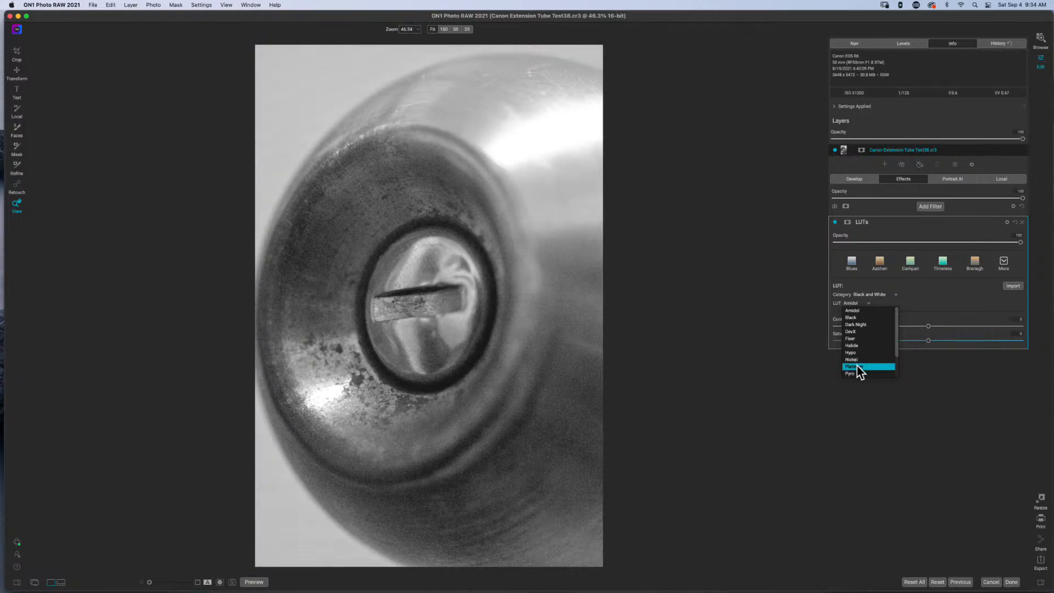
scroll(859, 372, "down", 1)
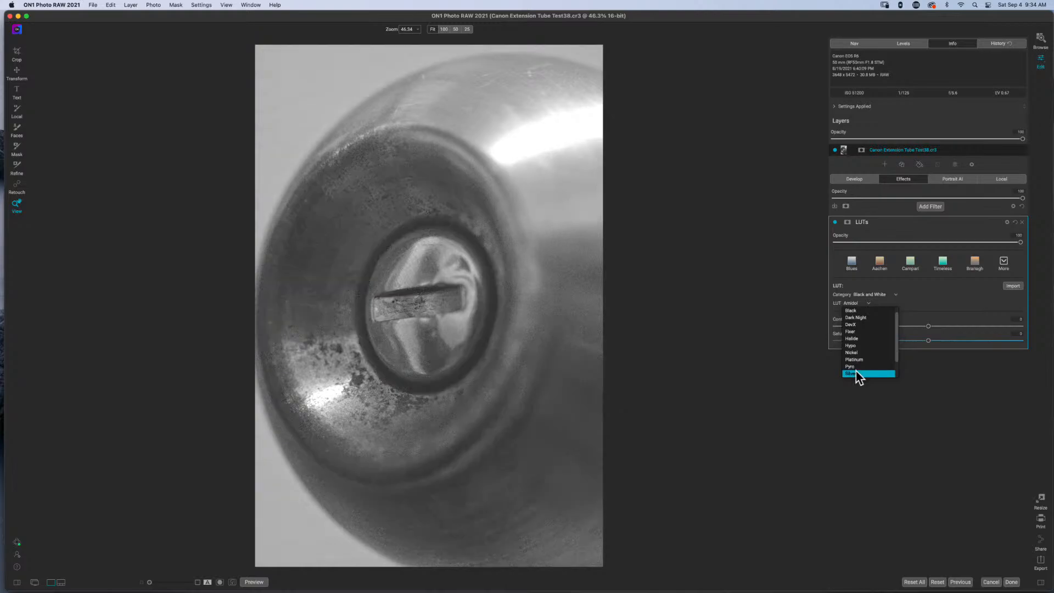
scroll(855, 371, "down", 1)
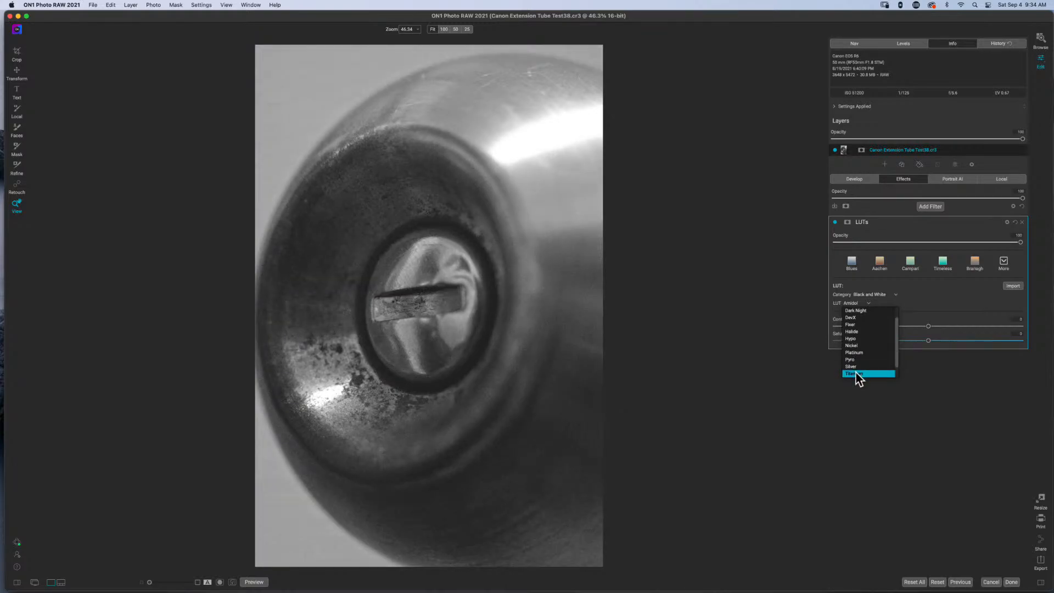
scroll(855, 373, "down", 2)
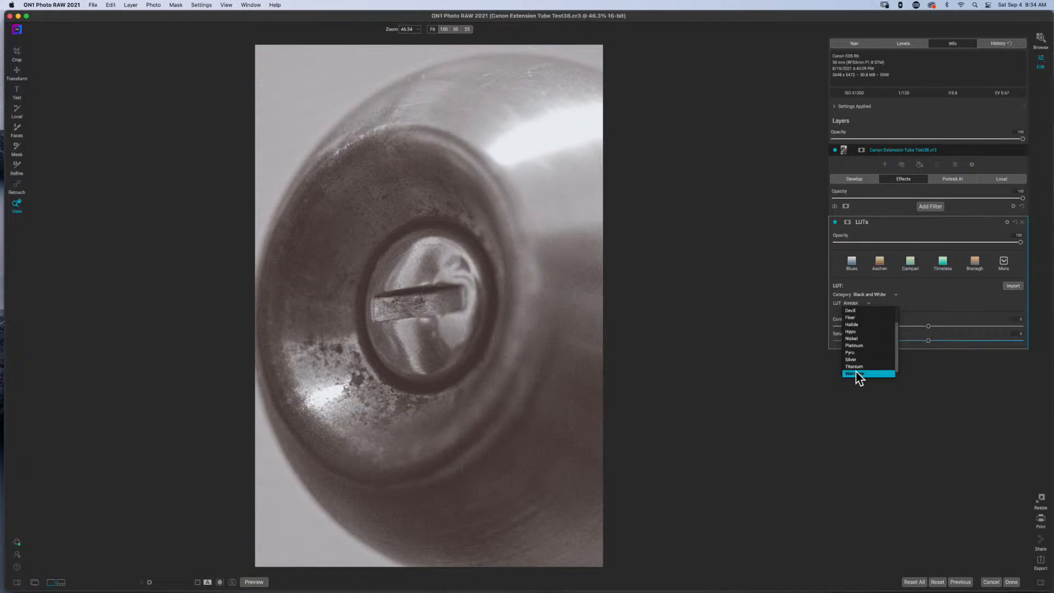
scroll(861, 351, "up", 4)
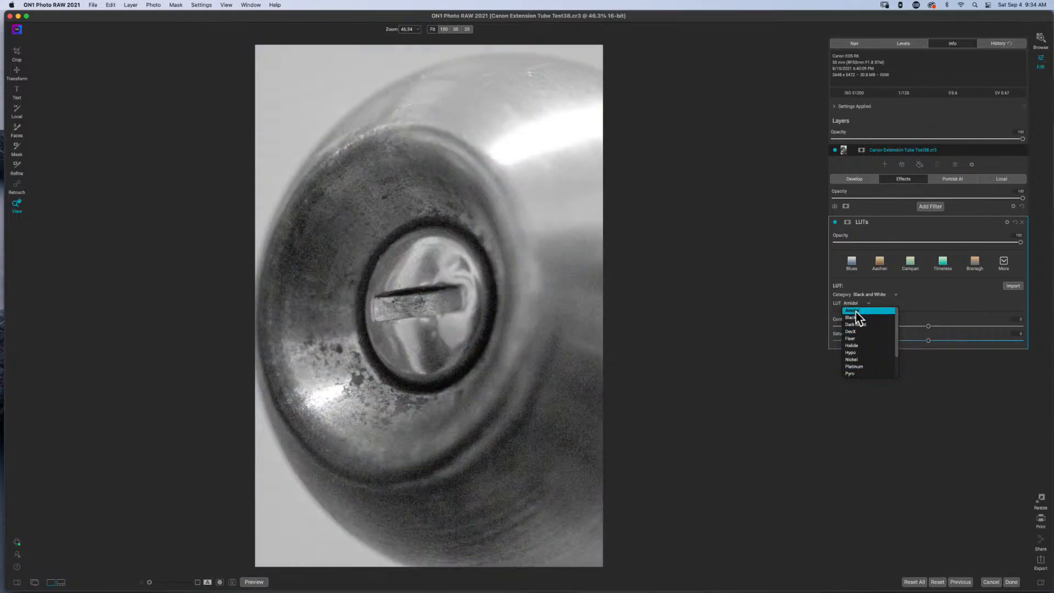
left_click(855, 311)
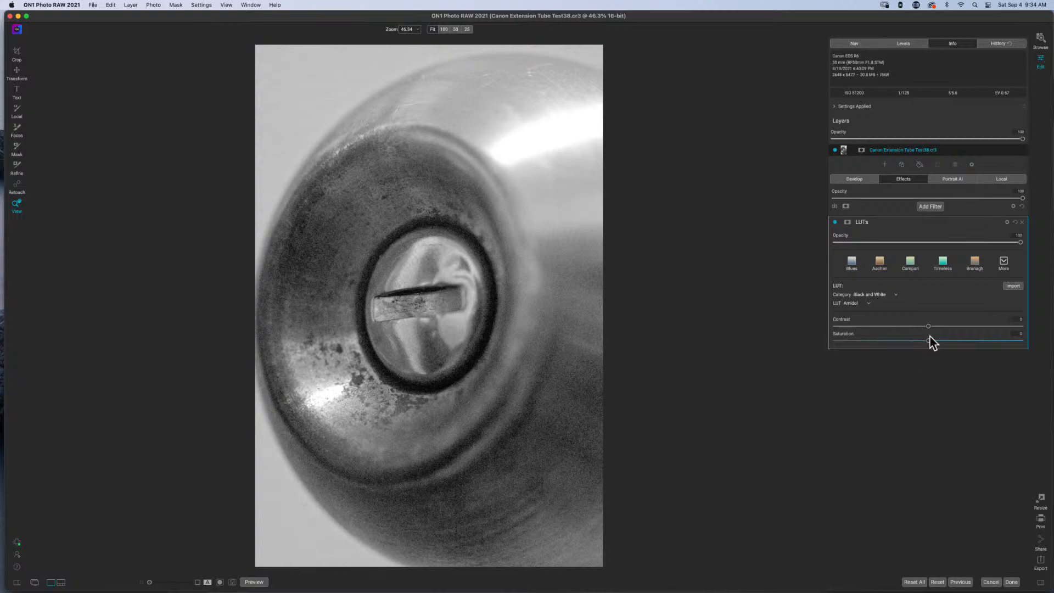
left_click_drag(928, 327, 990, 328)
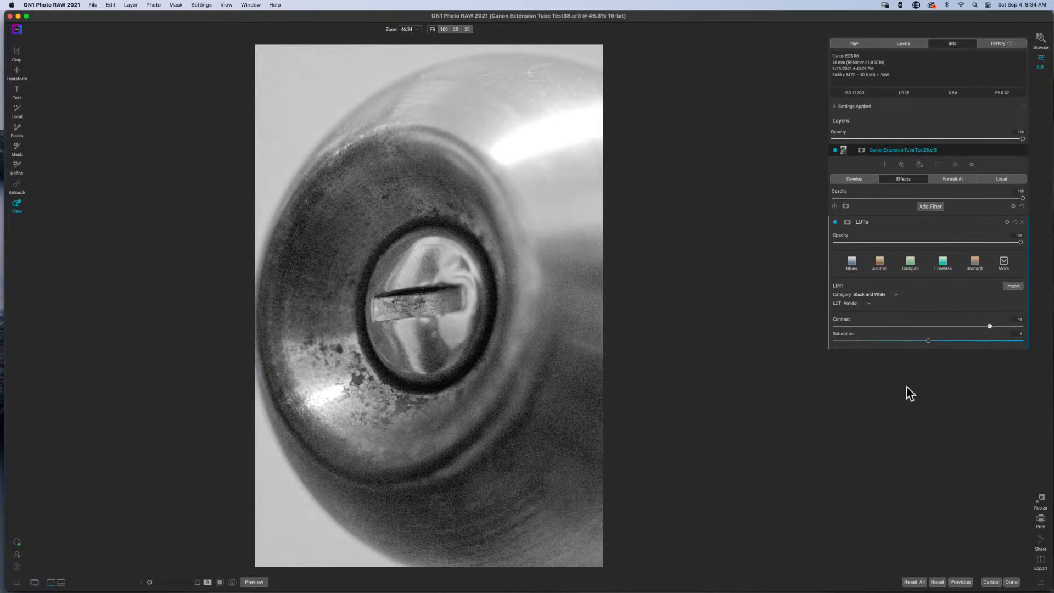
left_click(945, 221)
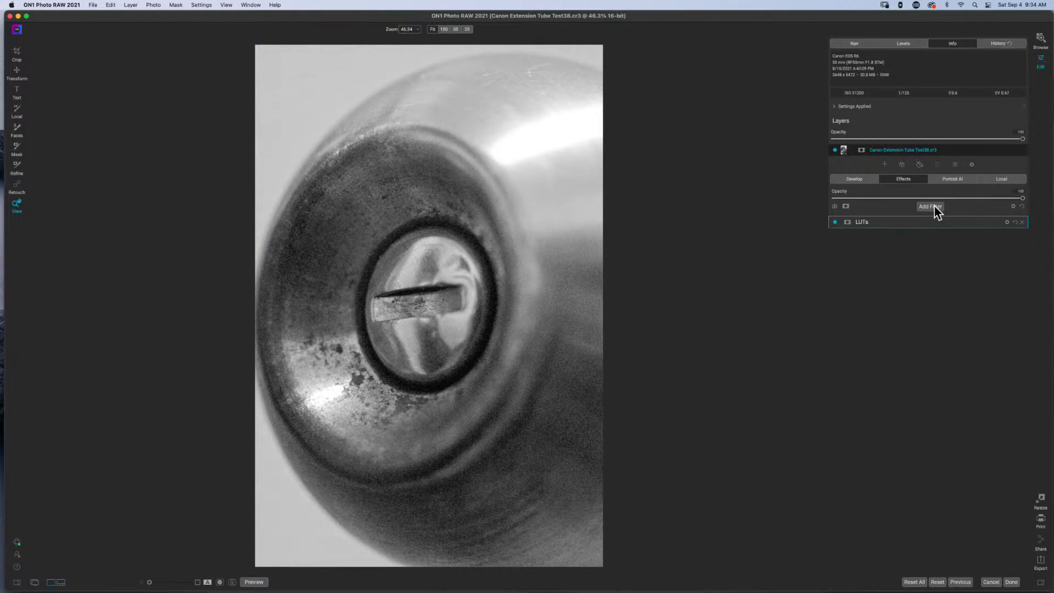
Add a Noise Reduction filter and compare the photo with the filter off and on.
left_click(933, 207)
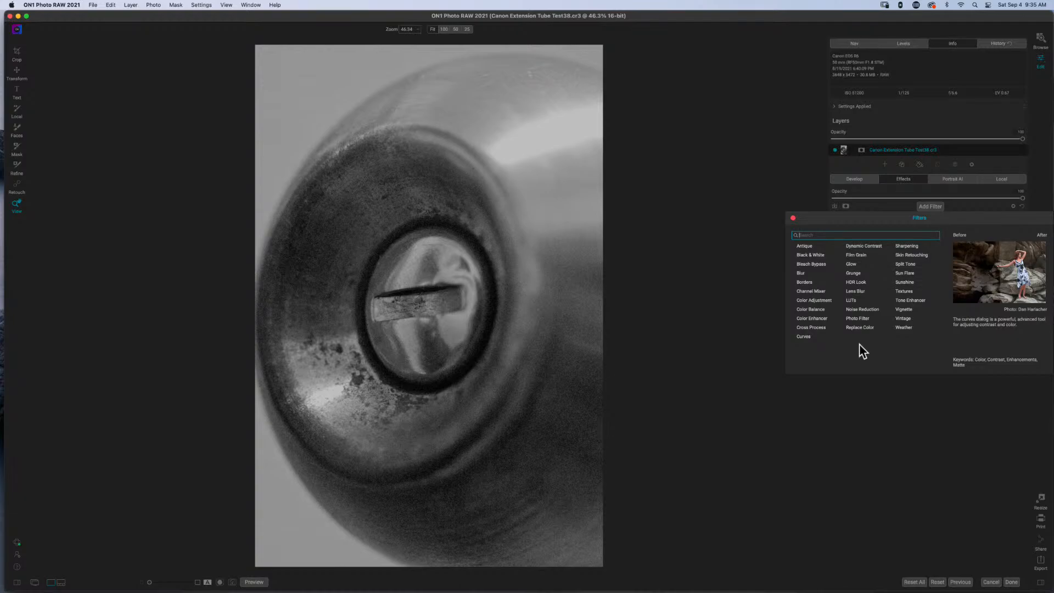
left_click(863, 309)
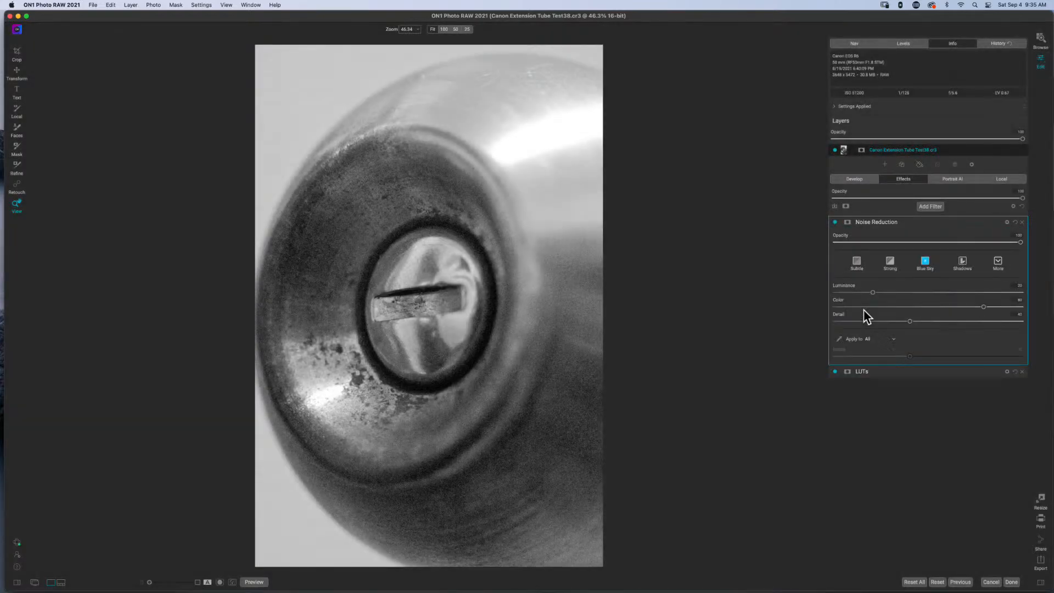
mouse_move(942, 372)
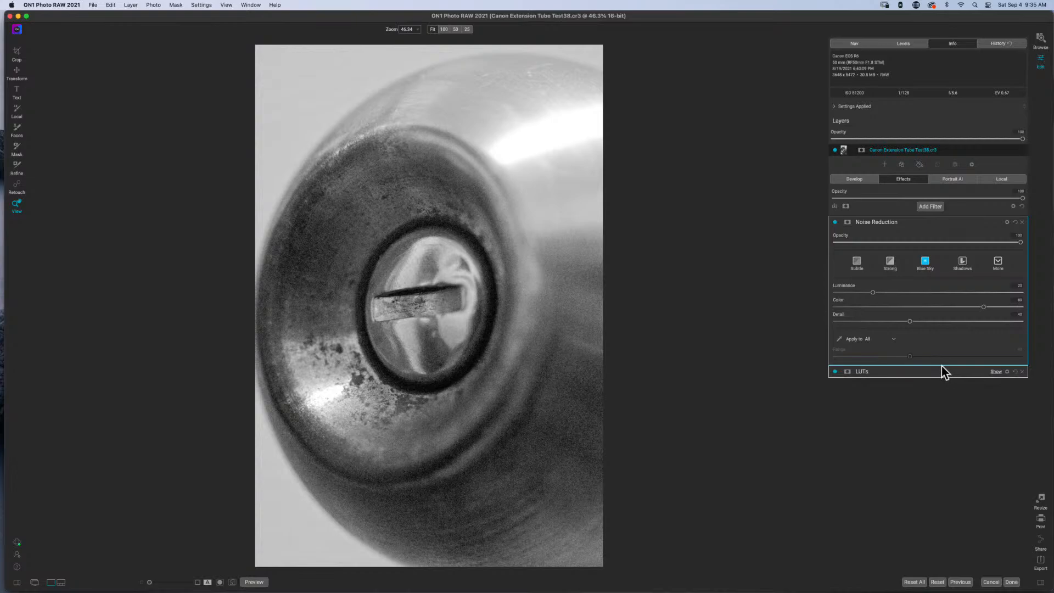
left_click(835, 220)
left_click(834, 221)
left_click(834, 221)
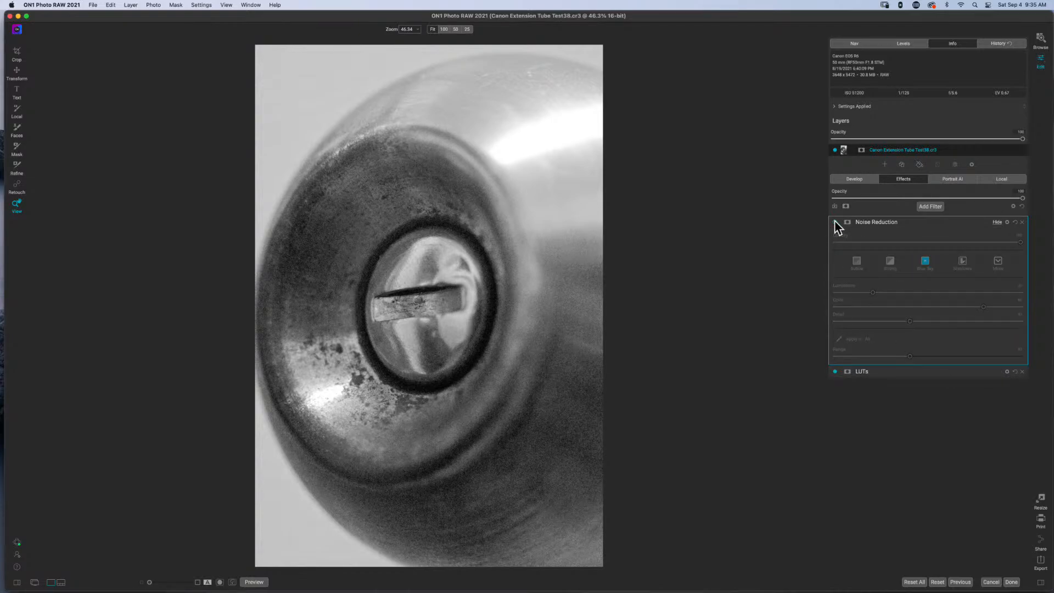
left_click(835, 222)
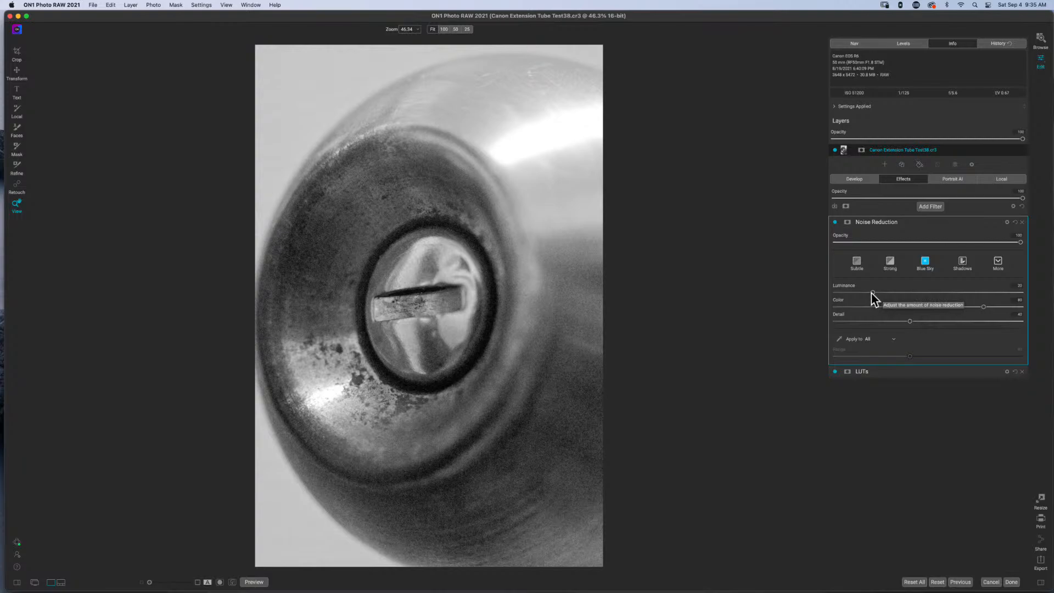
Raise the Noise Reduction luminance to near maximum and detail to about 75, and compare with the filter off.
left_click_drag(871, 293, 1017, 301)
left_click_drag(909, 321, 975, 328)
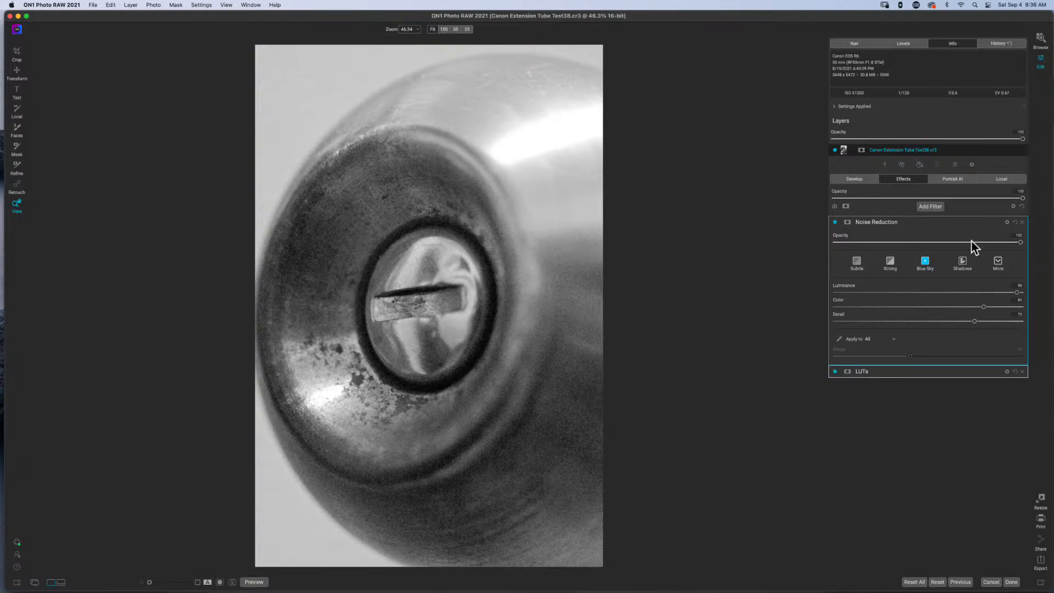
left_click(911, 223)
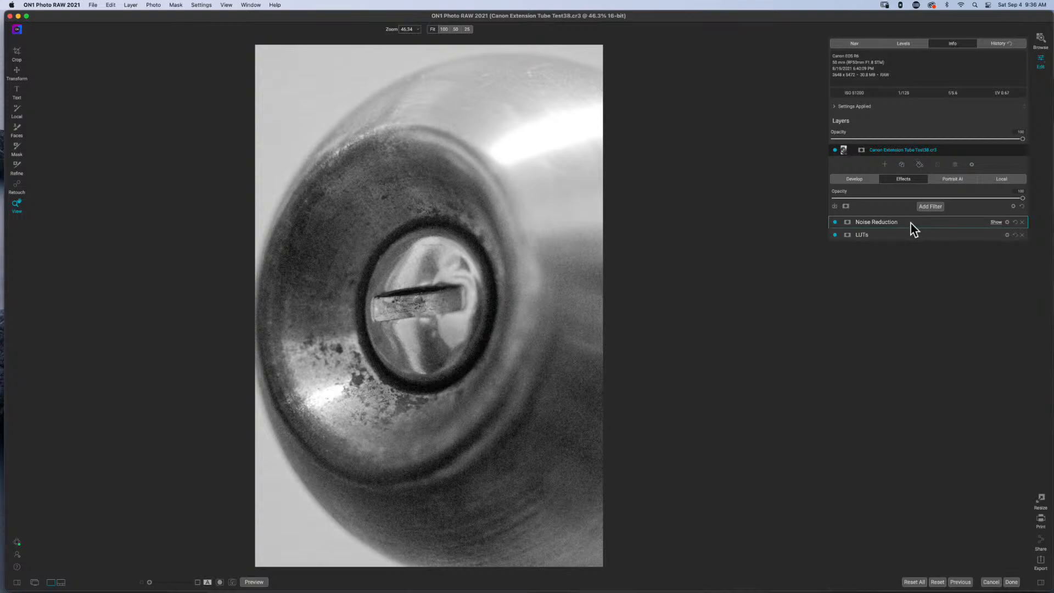
left_click(834, 222)
left_click(835, 221)
Add a Grunge filter with brightness about 14 and detail about 24, and lower its amount.
left_click(927, 208)
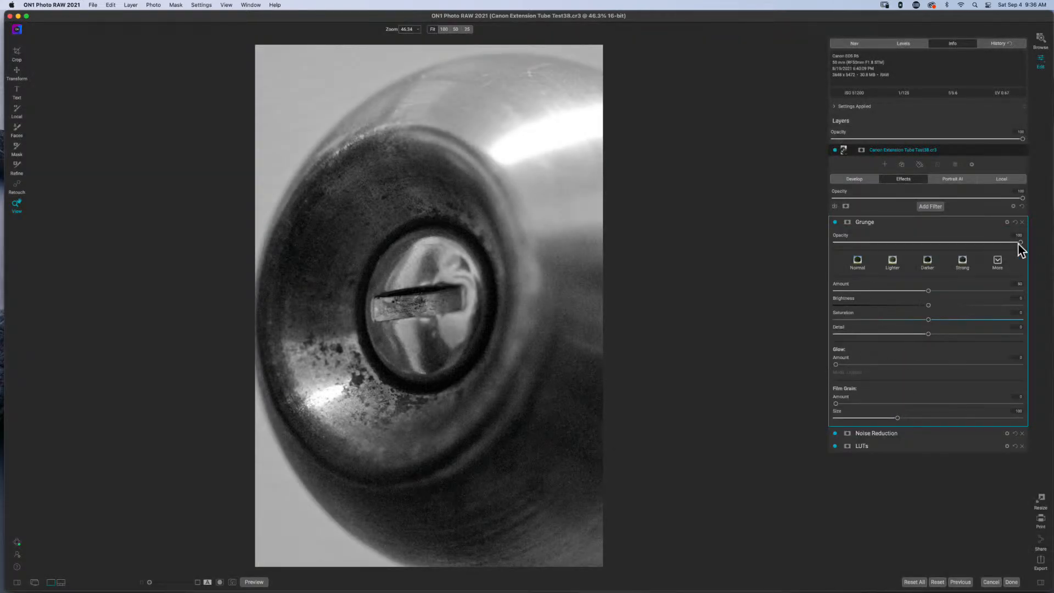
left_click_drag(928, 309, 951, 336)
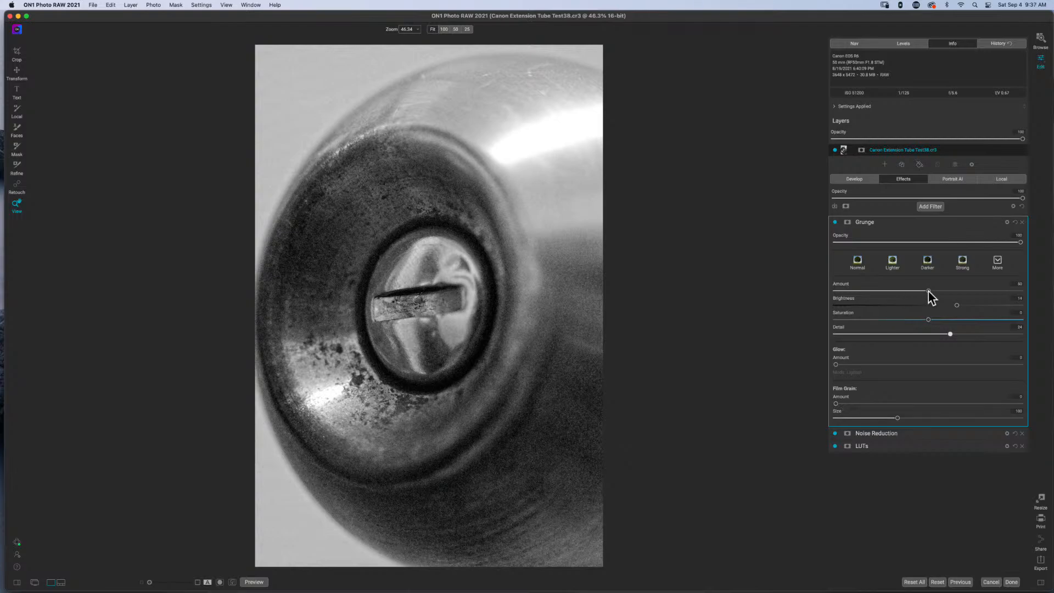
left_click_drag(928, 291, 892, 319)
left_click(950, 223)
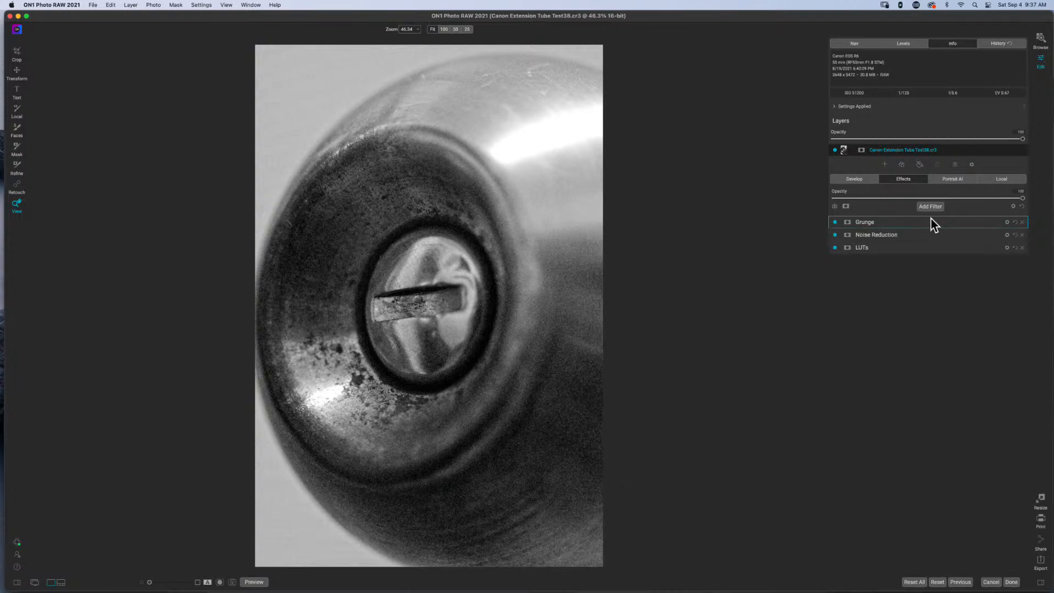
Add a Bleach Bypass filter and try an orange tint on it at an amount of about 18.
left_click(920, 206)
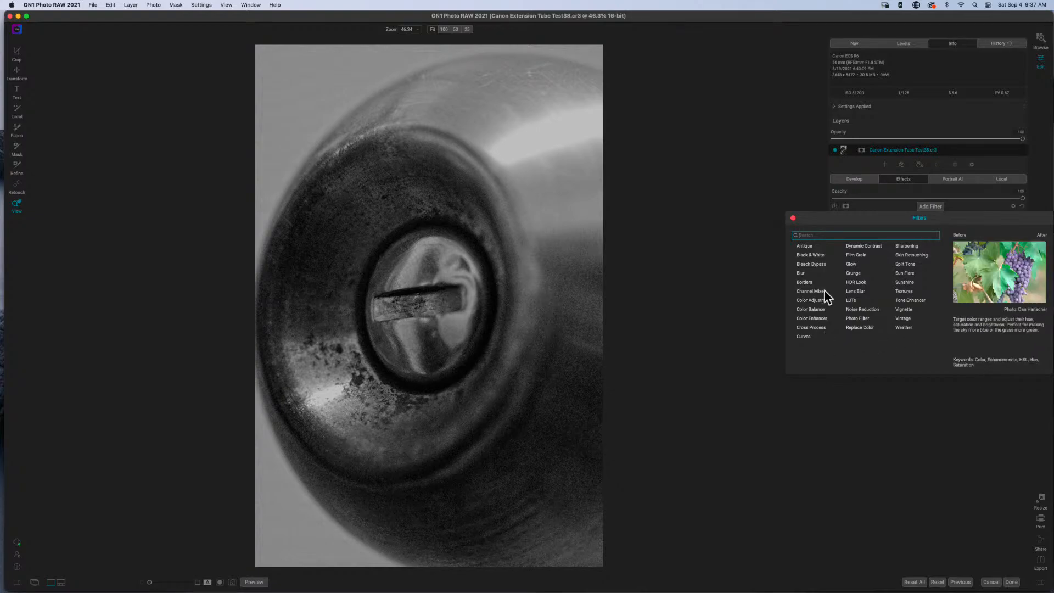
left_click(816, 266)
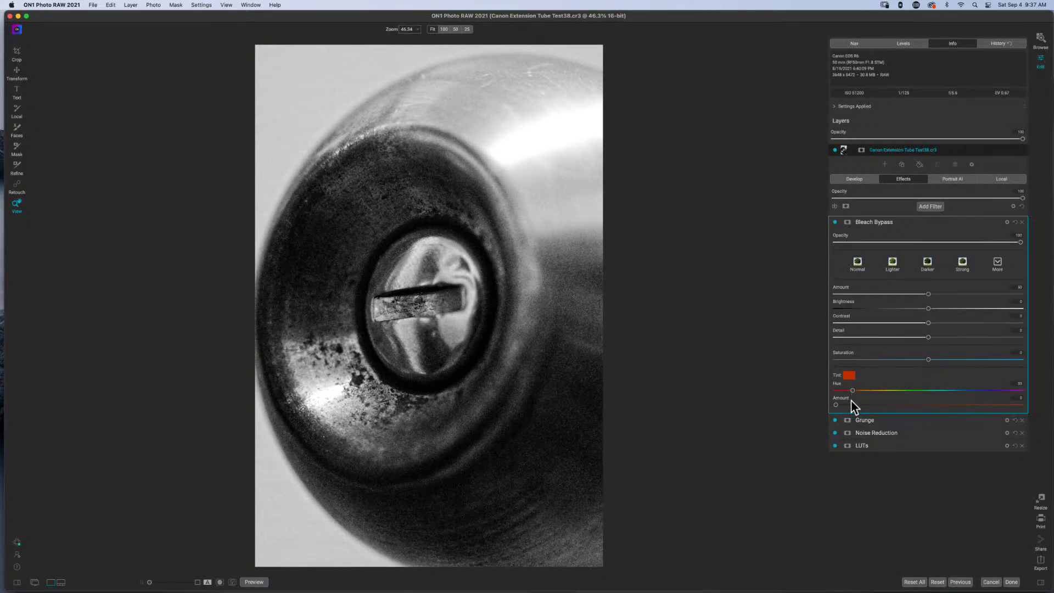
left_click_drag(835, 405, 851, 374)
left_click(848, 376)
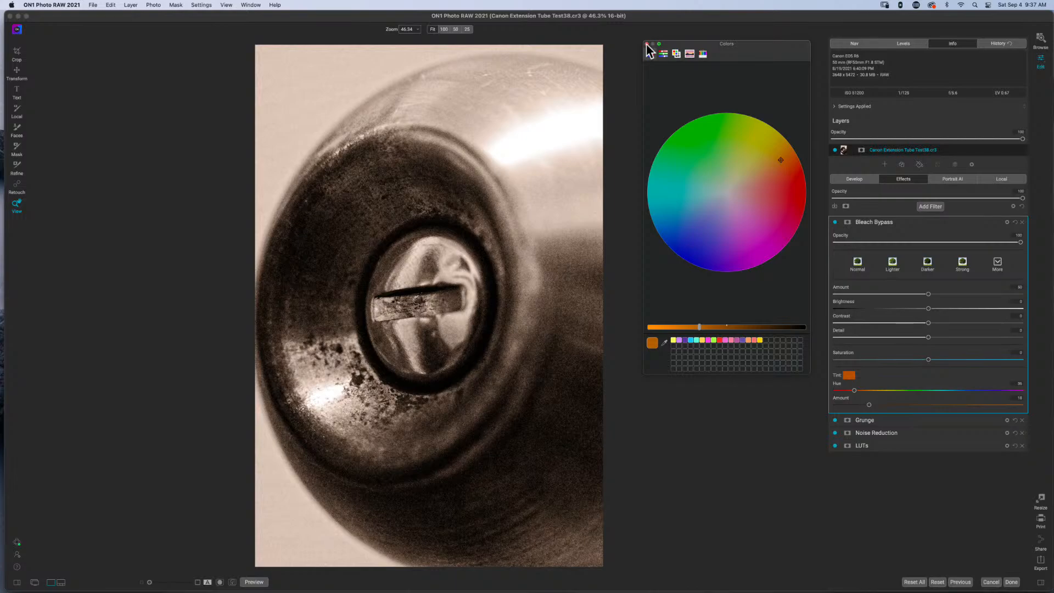
left_click(647, 44)
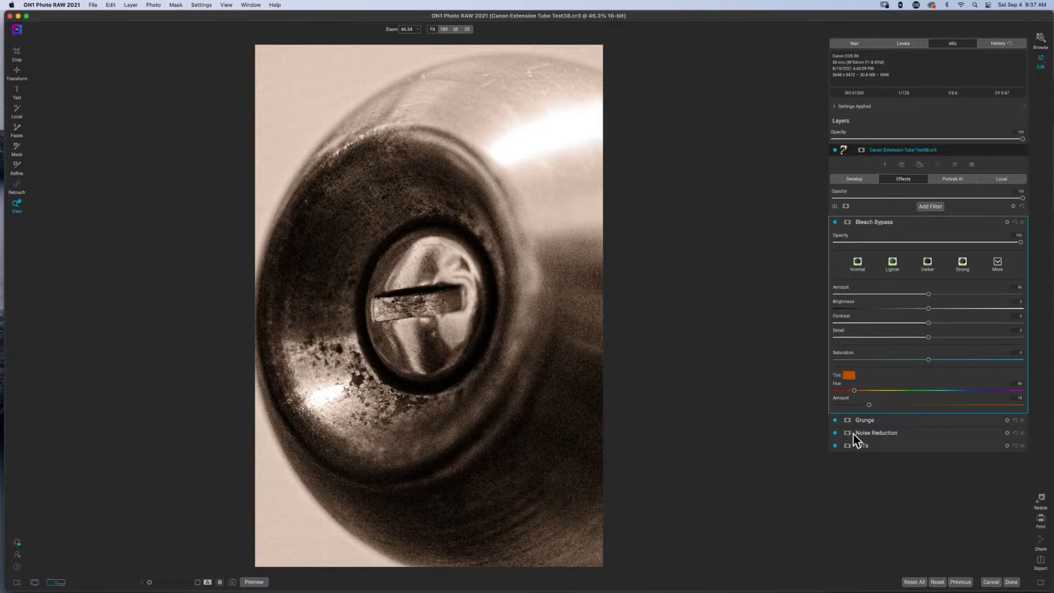
Change the Bleach Bypass tint to blue at about 65, set amount 60 and brightness about 30, and lower its opacity to about 22.
left_click_drag(854, 391, 955, 394)
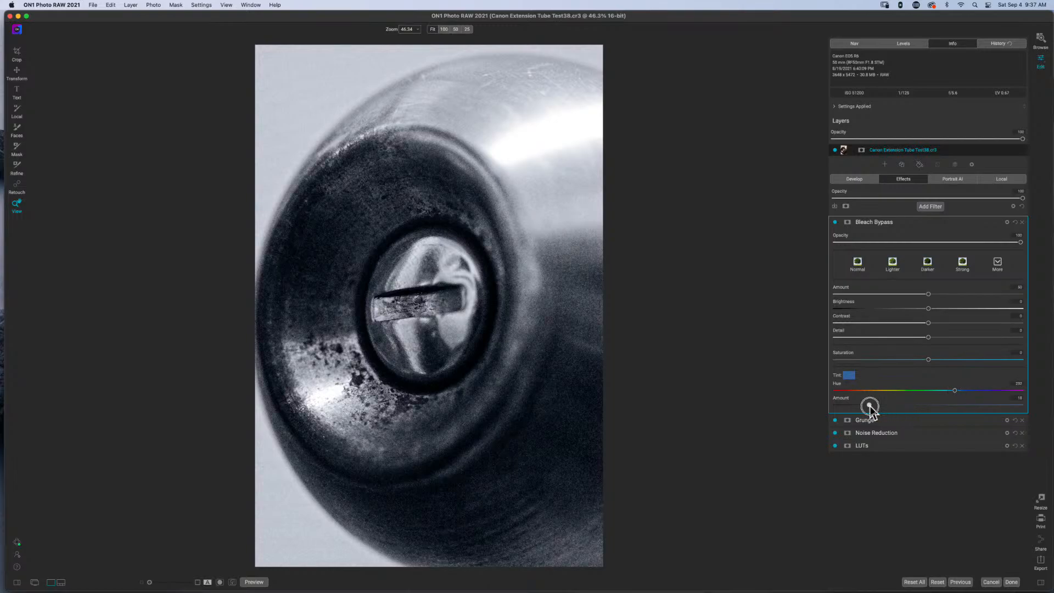
left_click_drag(867, 406, 955, 406)
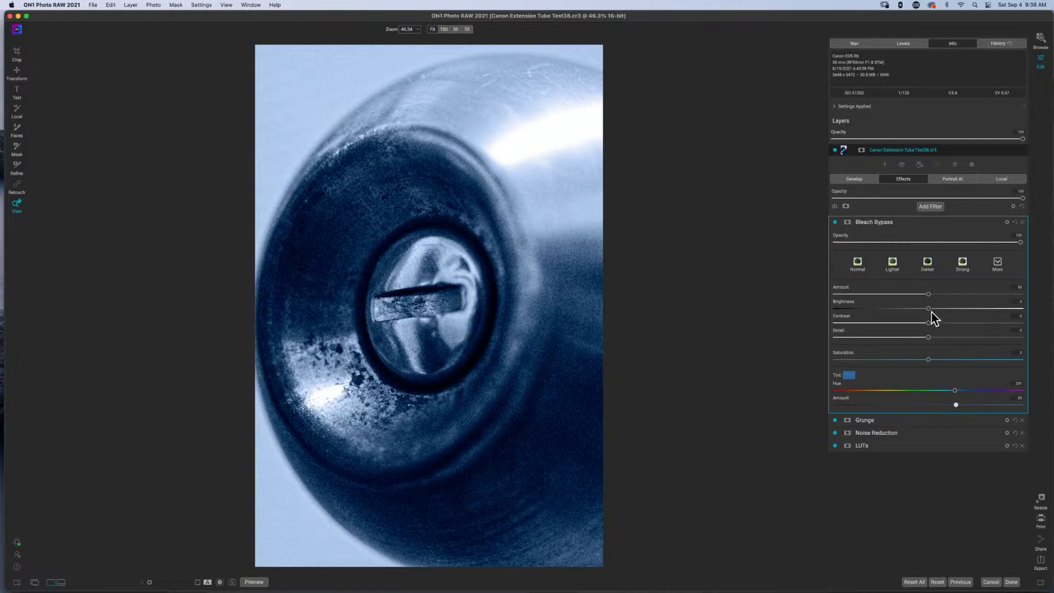
mouse_move(929, 308)
left_mouse_down()
mouse_move(985, 311)
mouse_move(881, 296)
mouse_move(945, 296)
left_mouse_up()
left_click_drag(1021, 242, 876, 242)
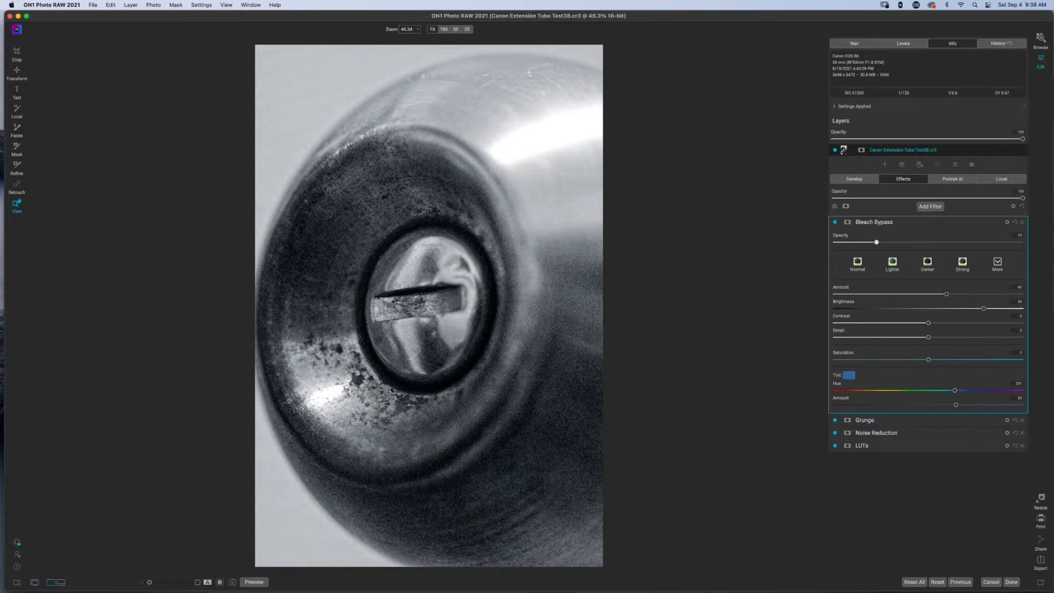
Reduce the Bleach Bypass tint amount to about 43, comparing the photo with the filter off and on.
left_click(834, 223)
left_click(834, 223)
left_click_drag(953, 406, 915, 405)
left_click(835, 221)
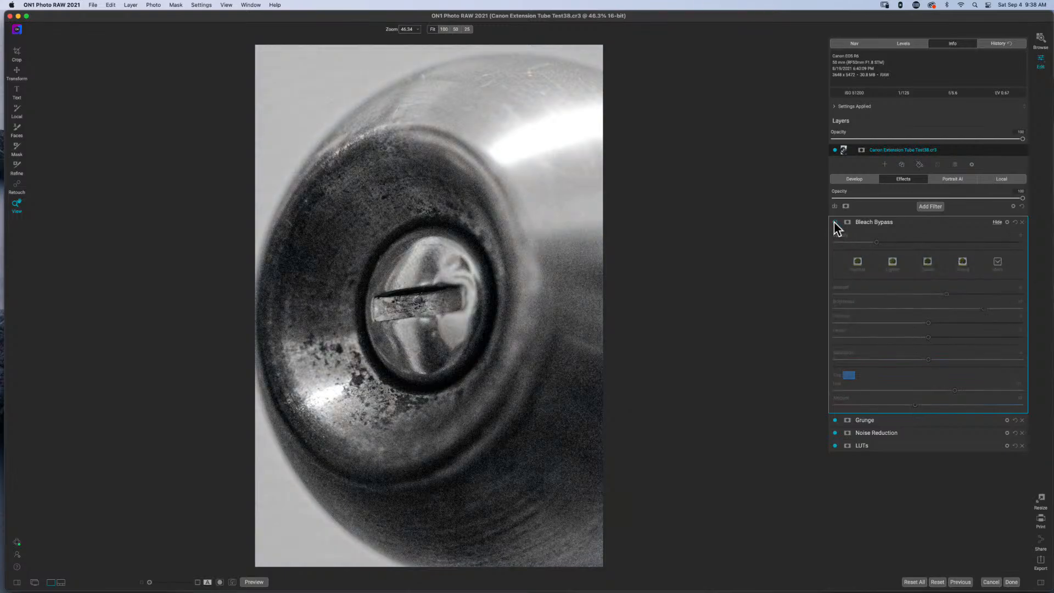
left_click(834, 221)
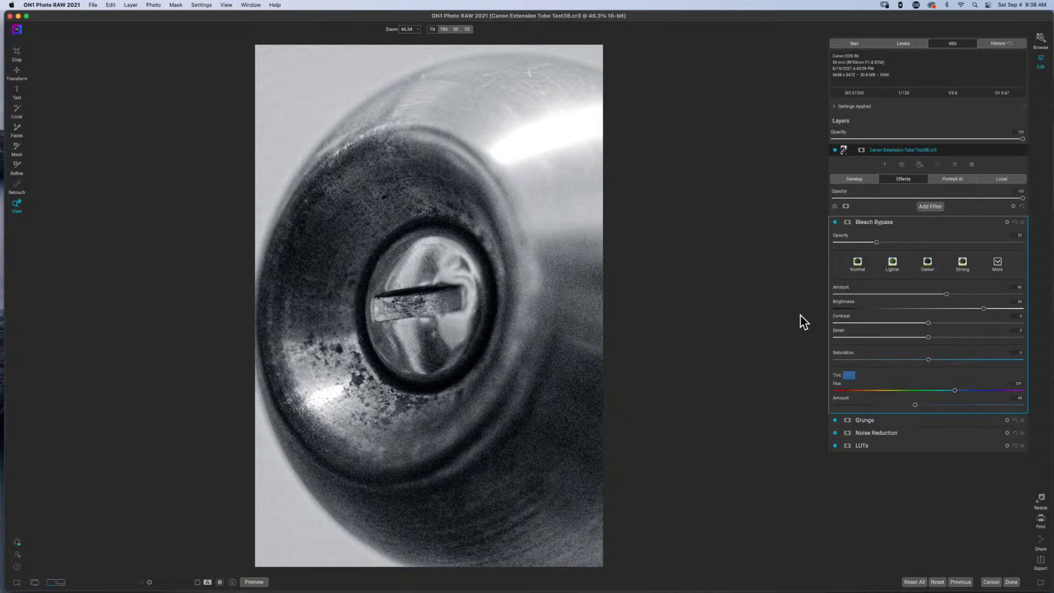
left_click(902, 223)
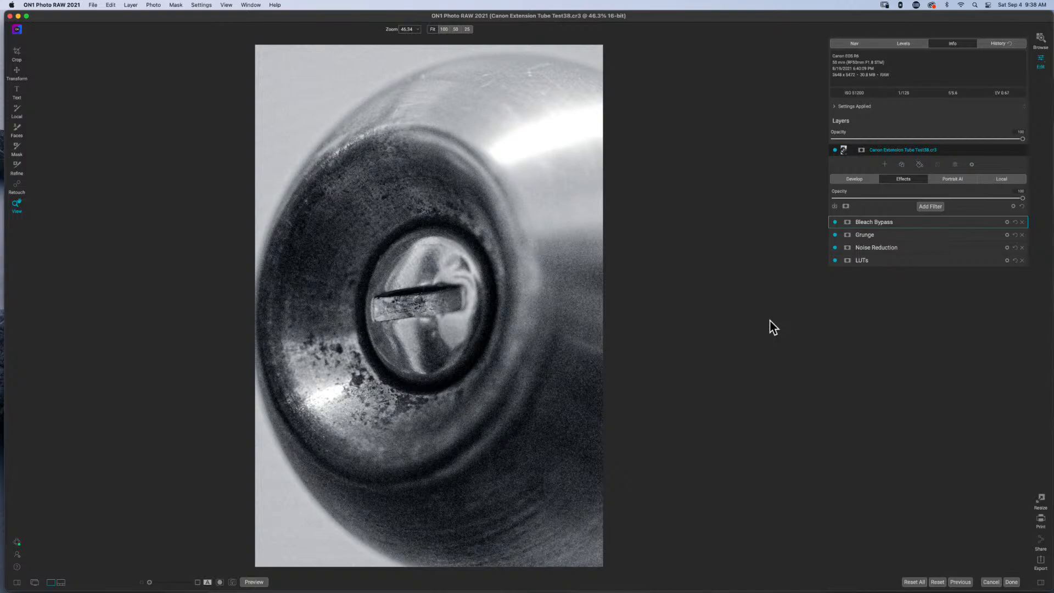
Finish this edit and open the woven-fabric photo Canon Extension Tube Test55.cr3 for editing.
left_click(1010, 581)
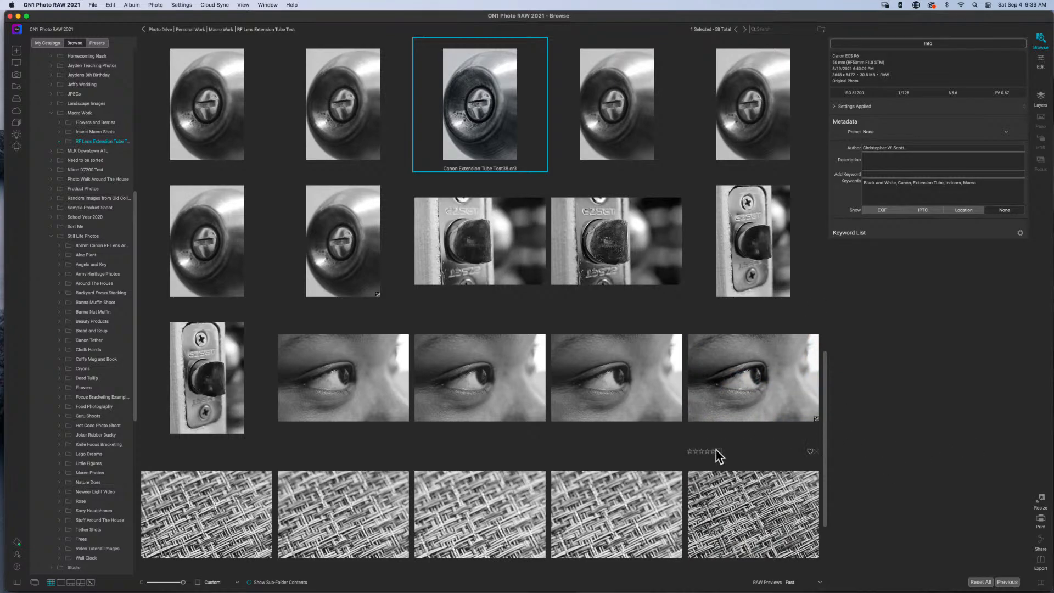
scroll(715, 450, "down", 3)
scroll(716, 454, "down", 2)
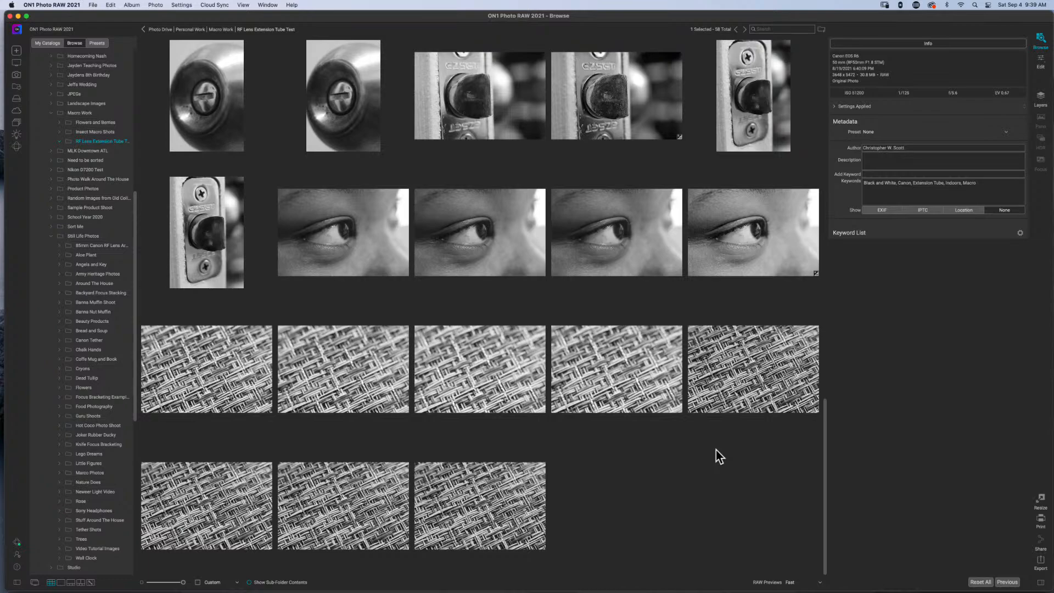
left_click(761, 386)
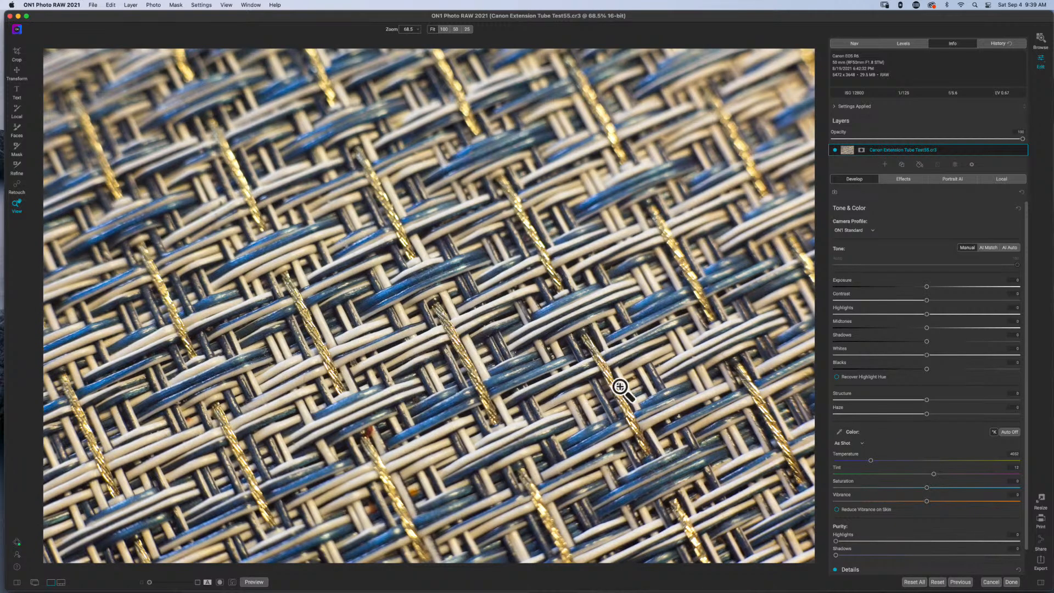
Apply AI Auto tone to the woven photo, lower the blacks further and raise structure to about 31.
left_click(1008, 248)
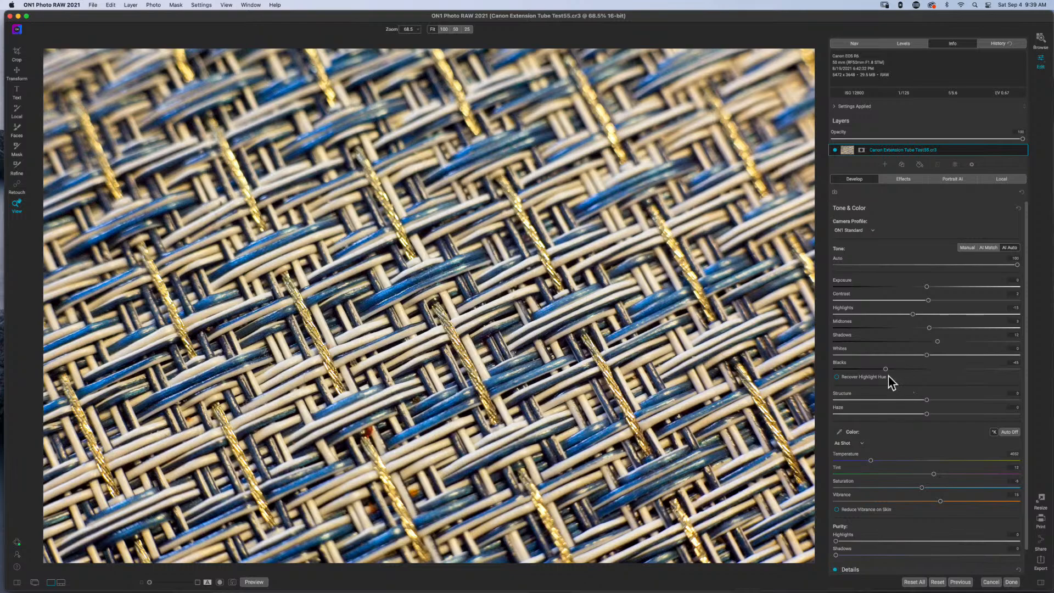
left_click_drag(884, 369, 869, 369)
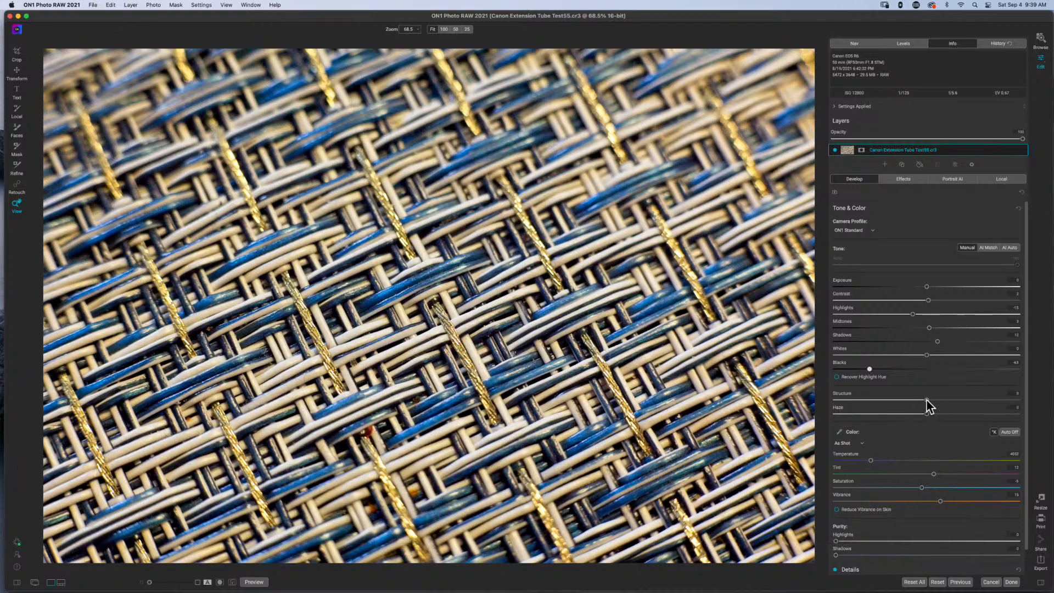
left_click_drag(926, 400, 955, 401)
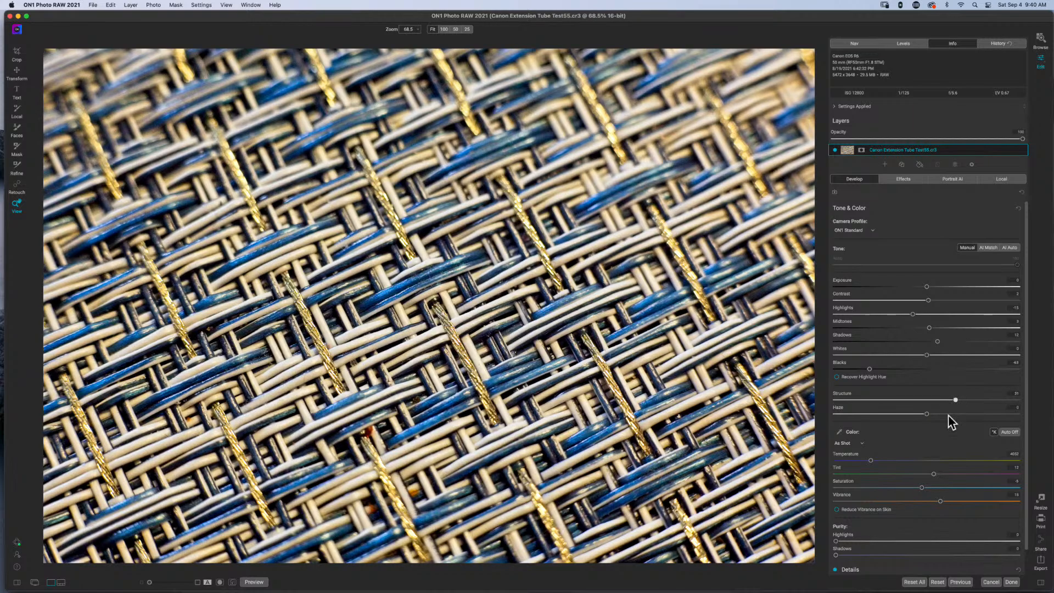
Check the available camera profiles for the woven photo and keep ON1 Standard.
left_click(903, 179)
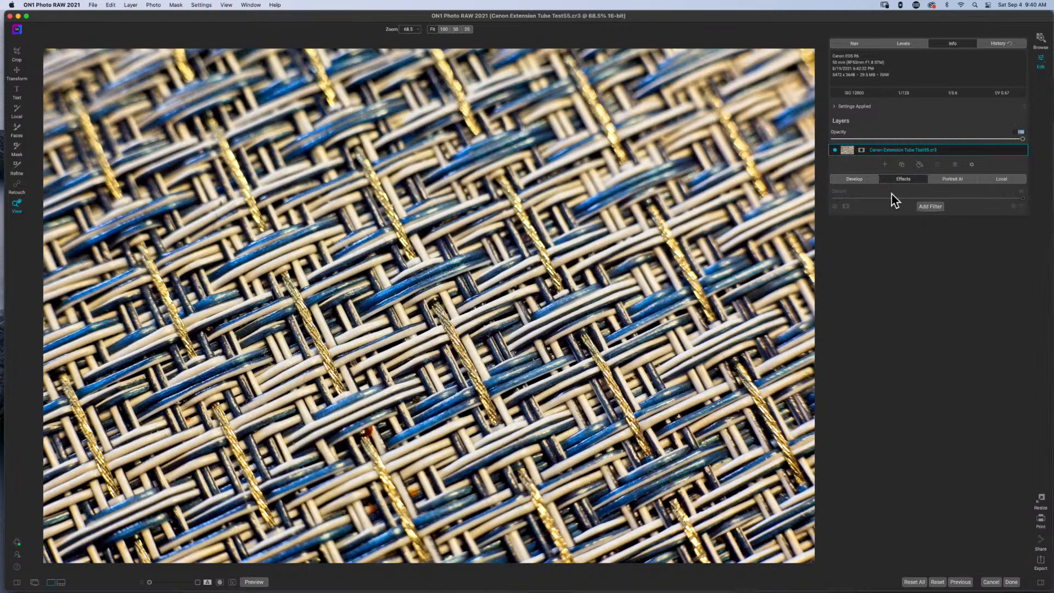
left_click(856, 181)
left_click(870, 230)
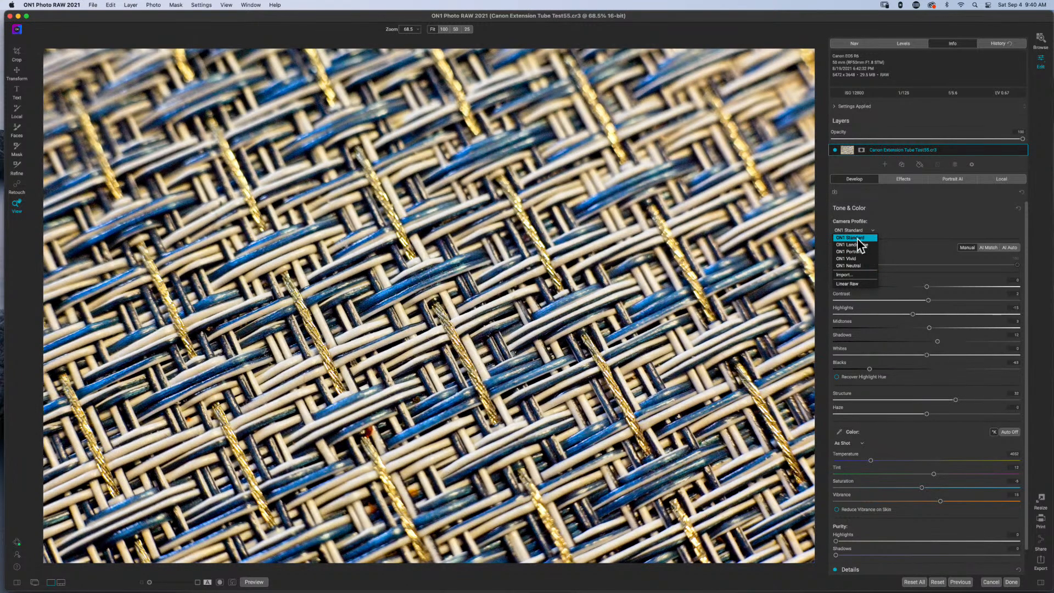
left_click(851, 238)
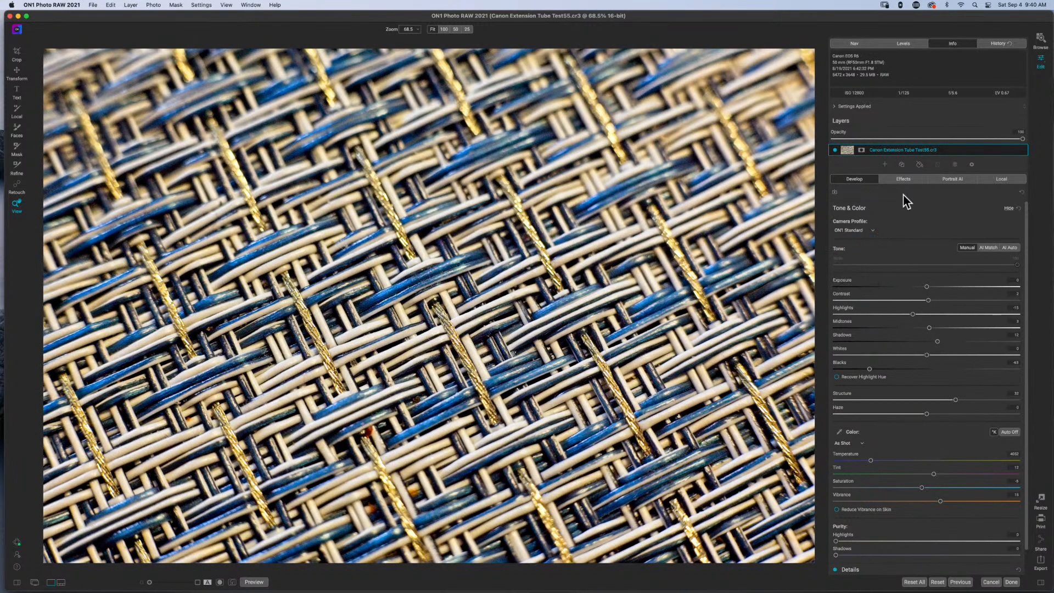
Add a Black & White filter, lower blue to about -17 and yellow to about -15, and compare the photo with the filter off and on.
left_click(898, 180)
left_click(930, 206)
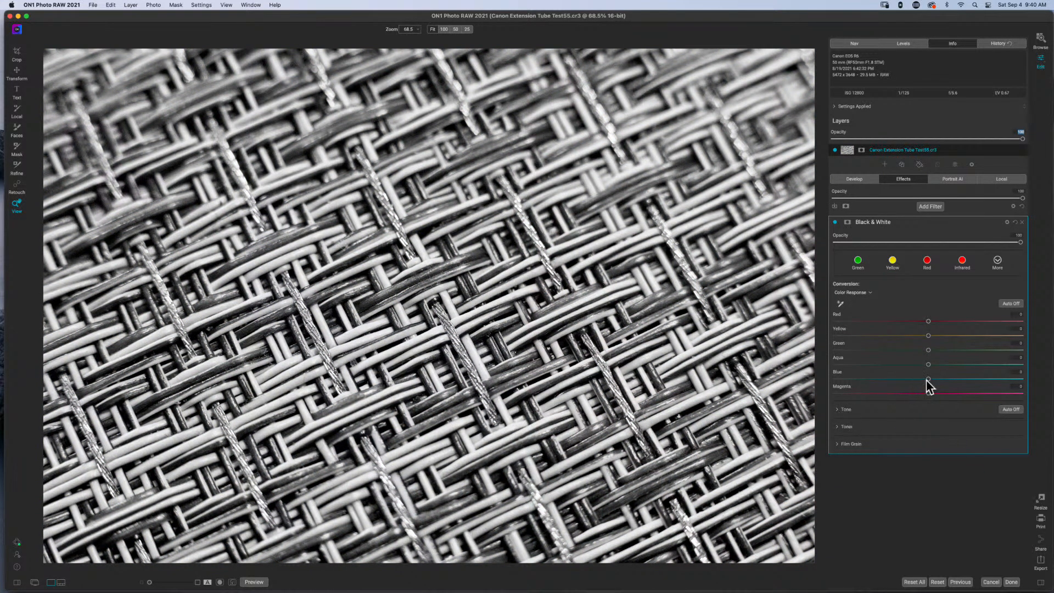
left_click_drag(927, 379, 892, 387)
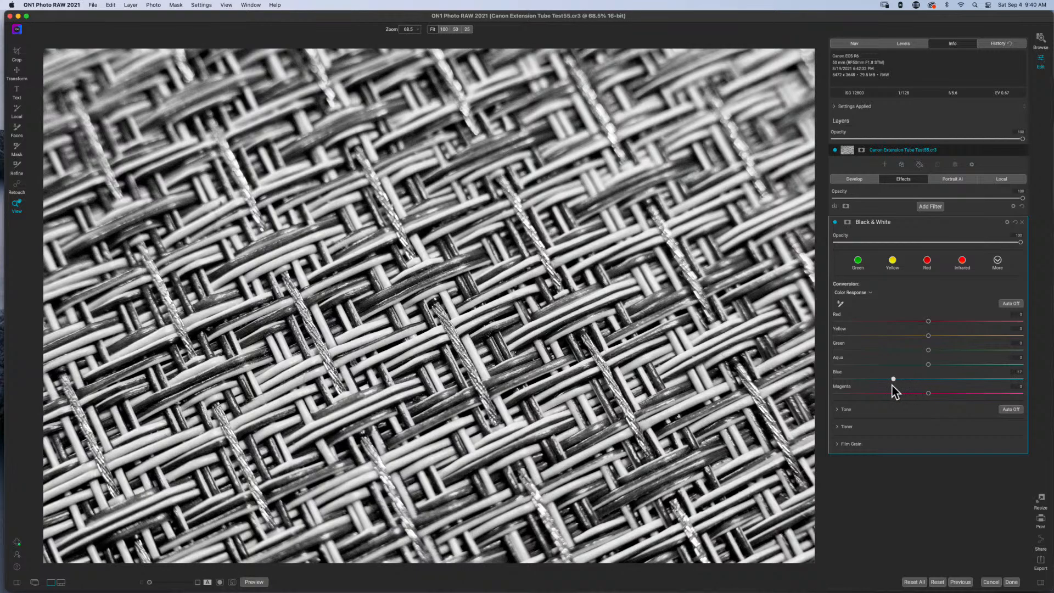
left_click_drag(928, 336, 994, 341)
left_click_drag(926, 341, 896, 345)
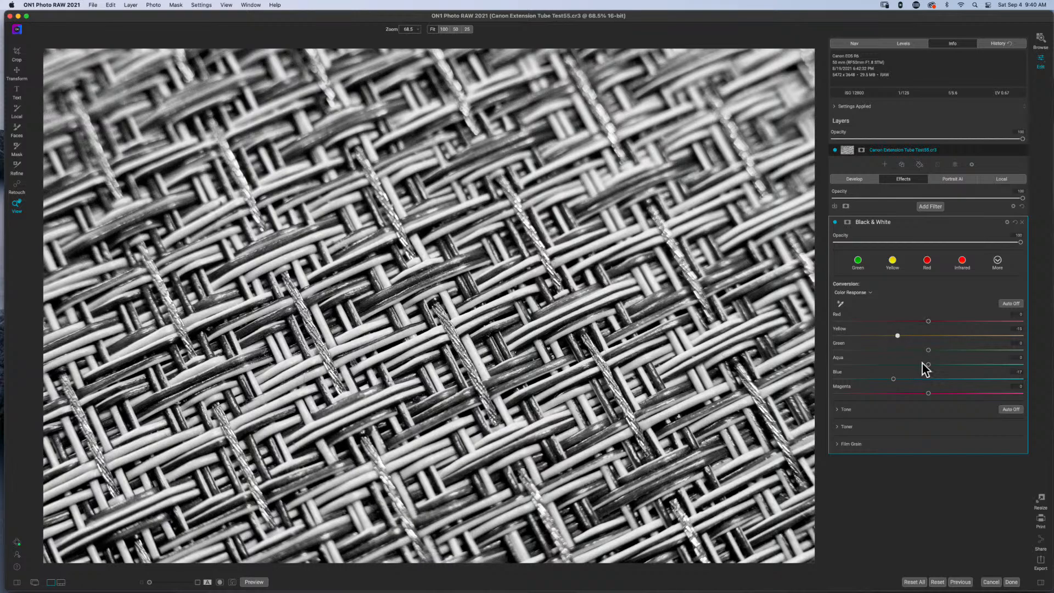
left_click(834, 222)
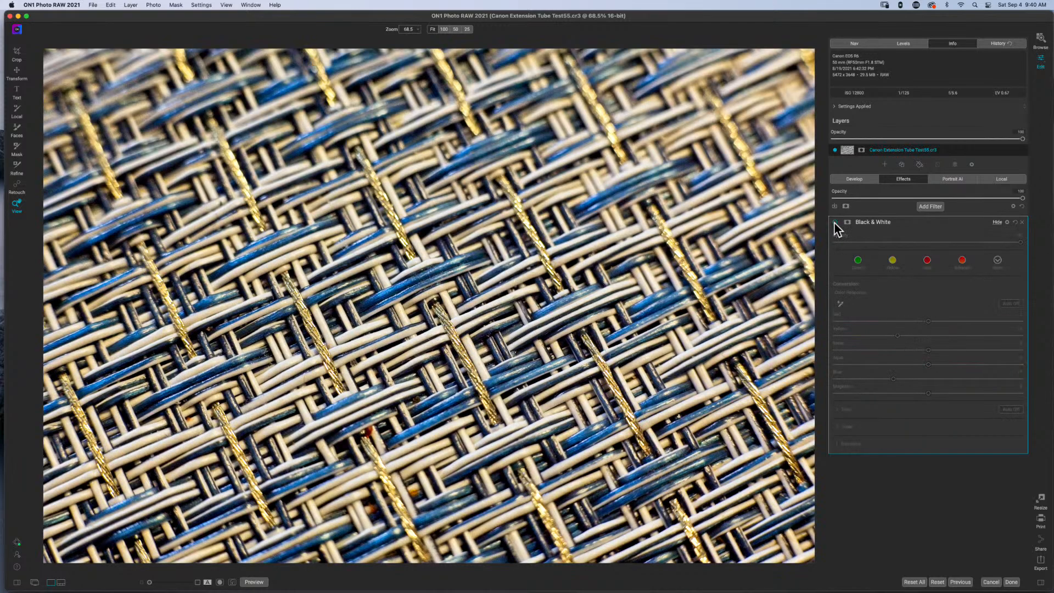
left_click(834, 222)
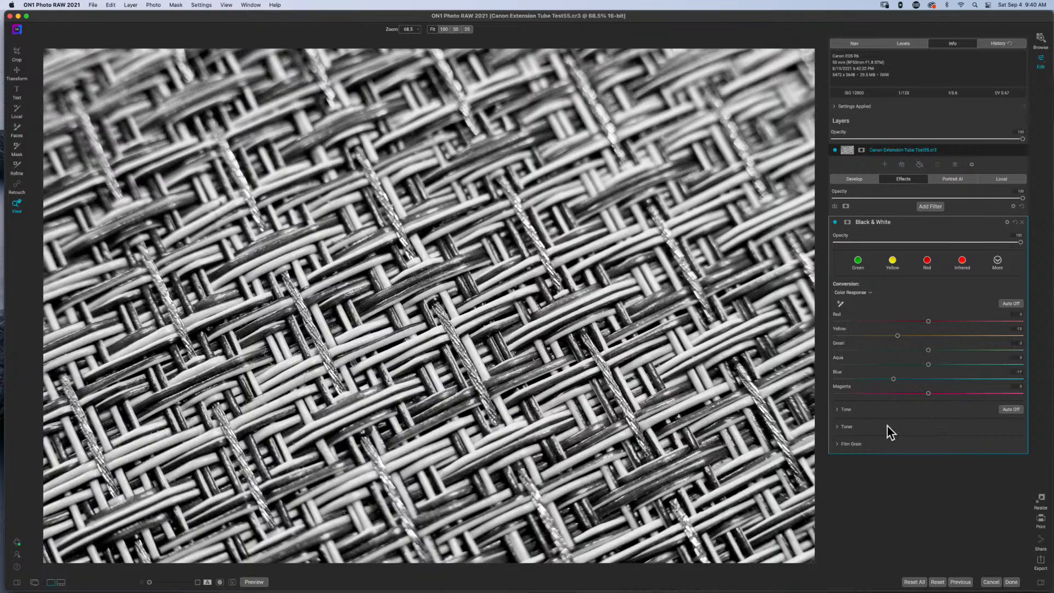
In the Black & White tone settings, set blacks about -14 and whites about 17, darken brightness strongly, and raise contrast and shadows moderately.
left_click(839, 409)
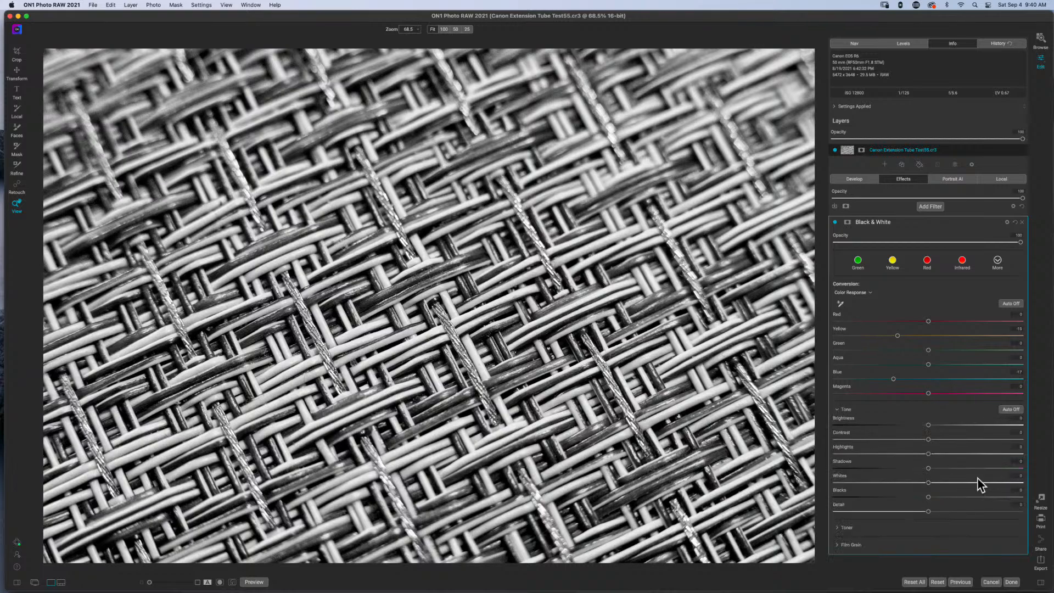
left_click_drag(927, 497, 963, 483)
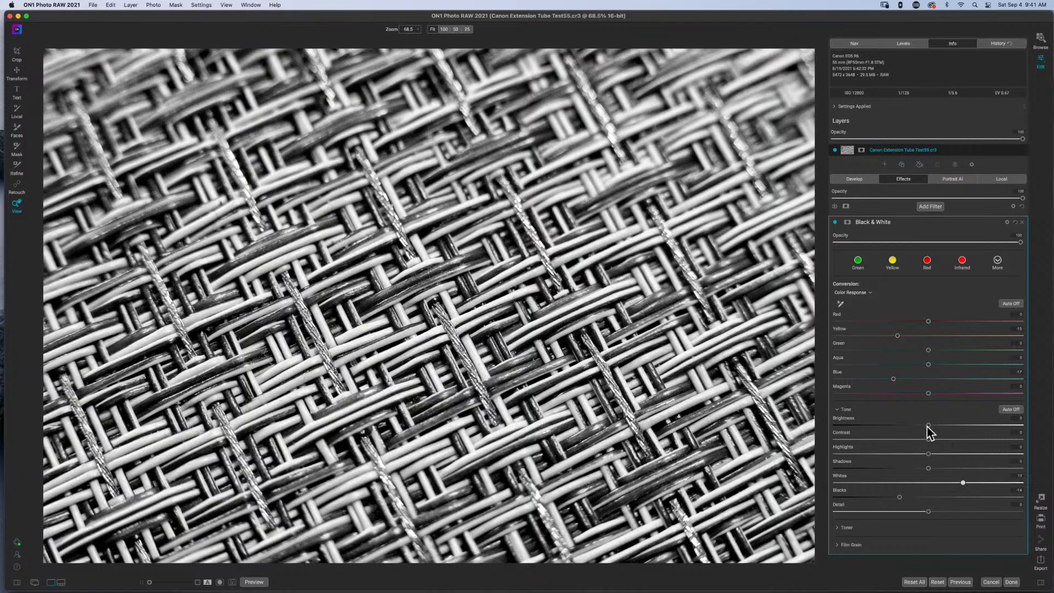
left_click_drag(937, 425, 864, 433)
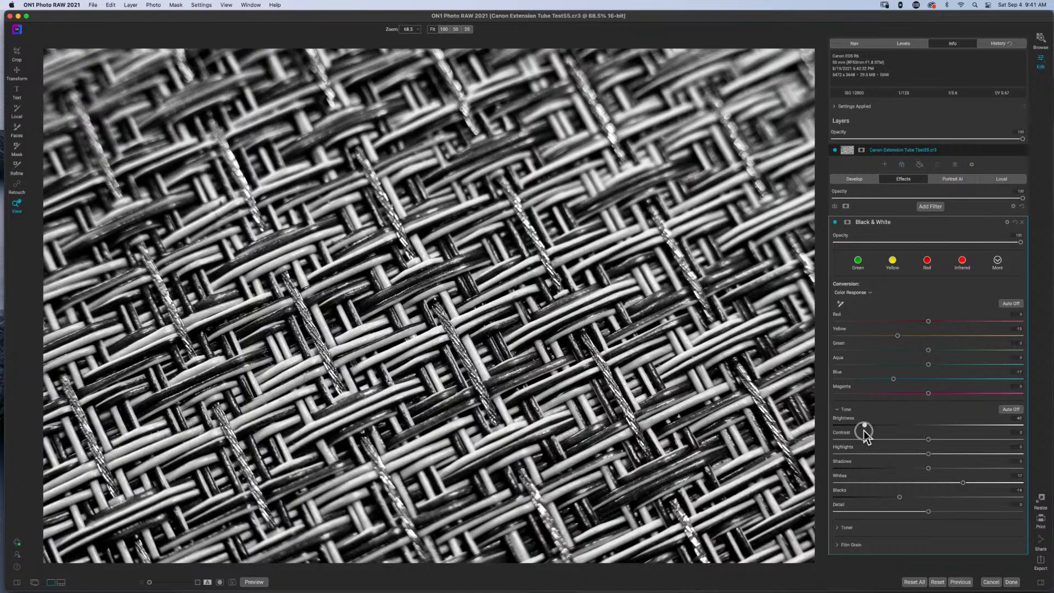
left_click_drag(864, 433, 856, 434)
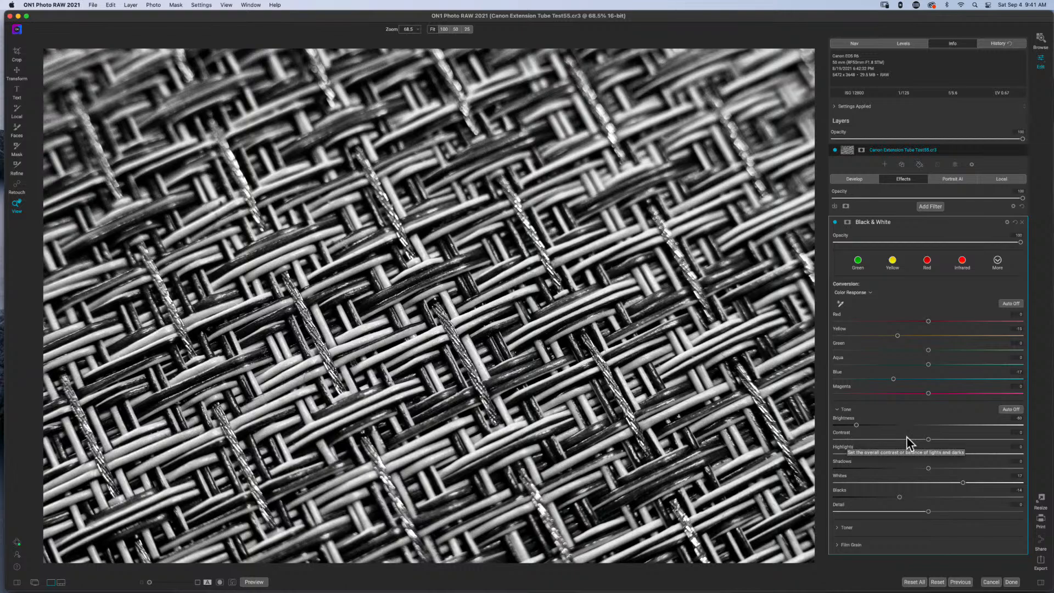
left_click_drag(926, 438, 958, 468)
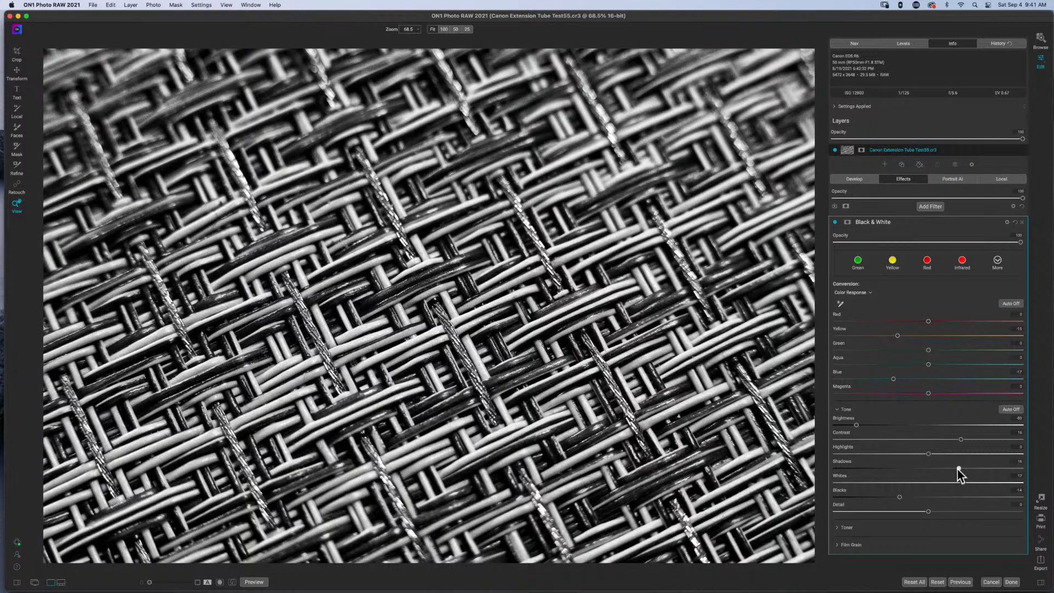
left_click(835, 410)
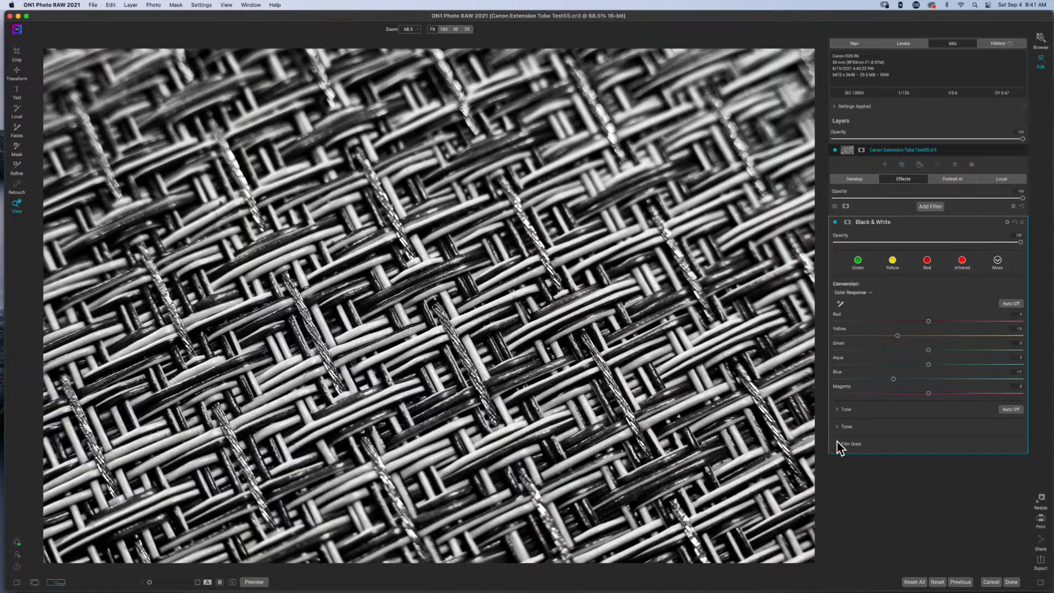
Apply Ilford Delta 100 film grain in the Black & White filter and increase the grain size to the middle of its range.
left_click(837, 444)
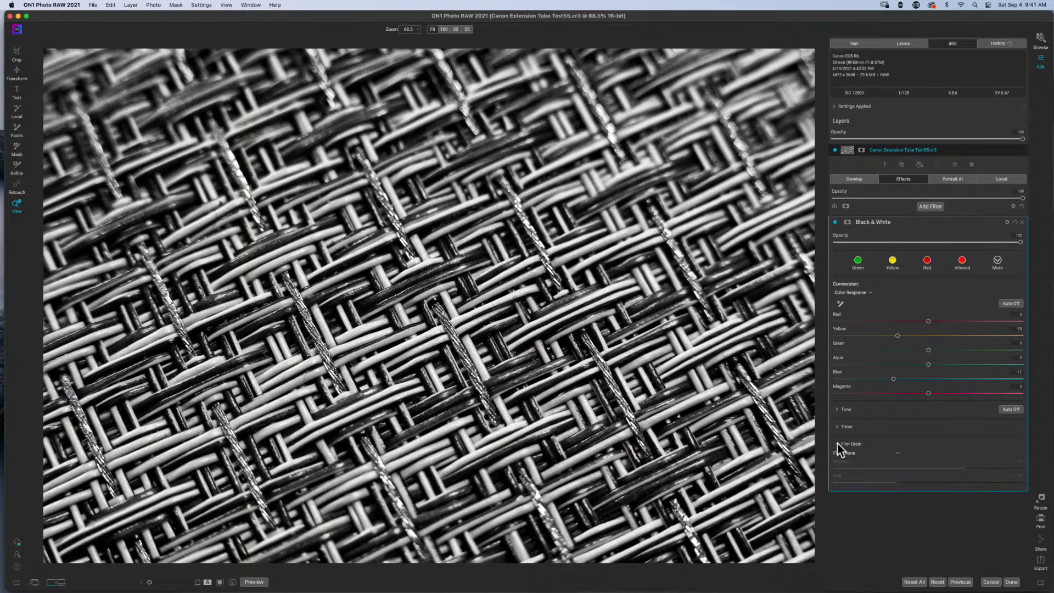
left_click(894, 457)
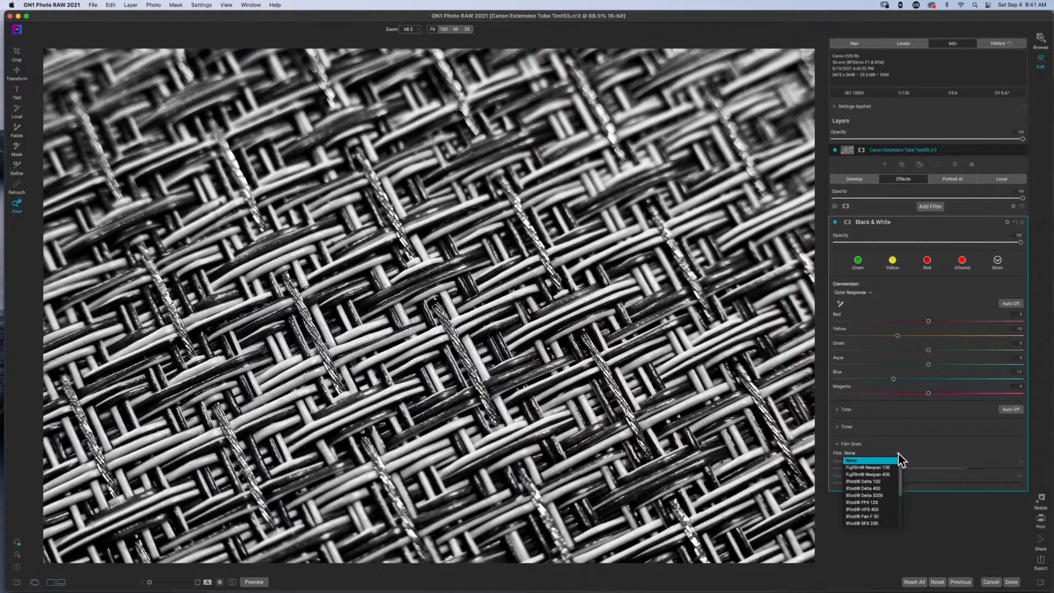
left_click(877, 483)
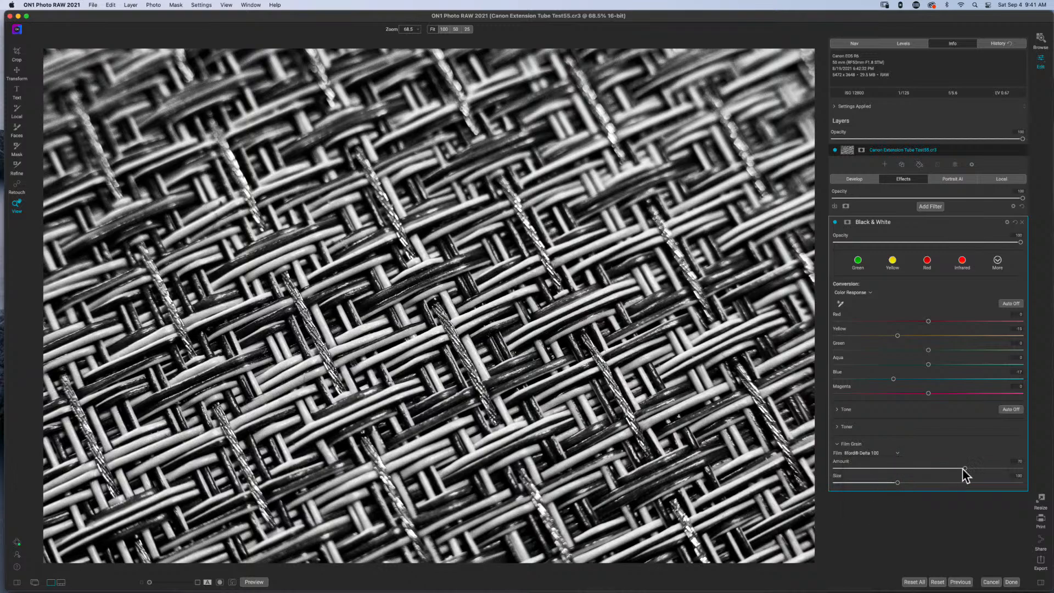
left_click_drag(896, 483, 926, 485)
left_click(839, 411)
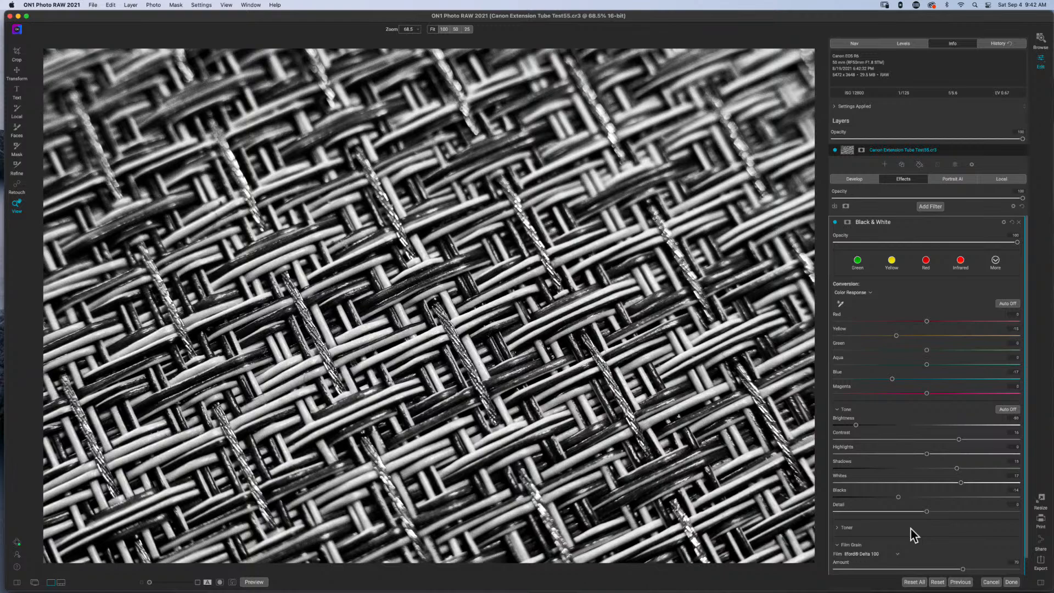
left_click(839, 411)
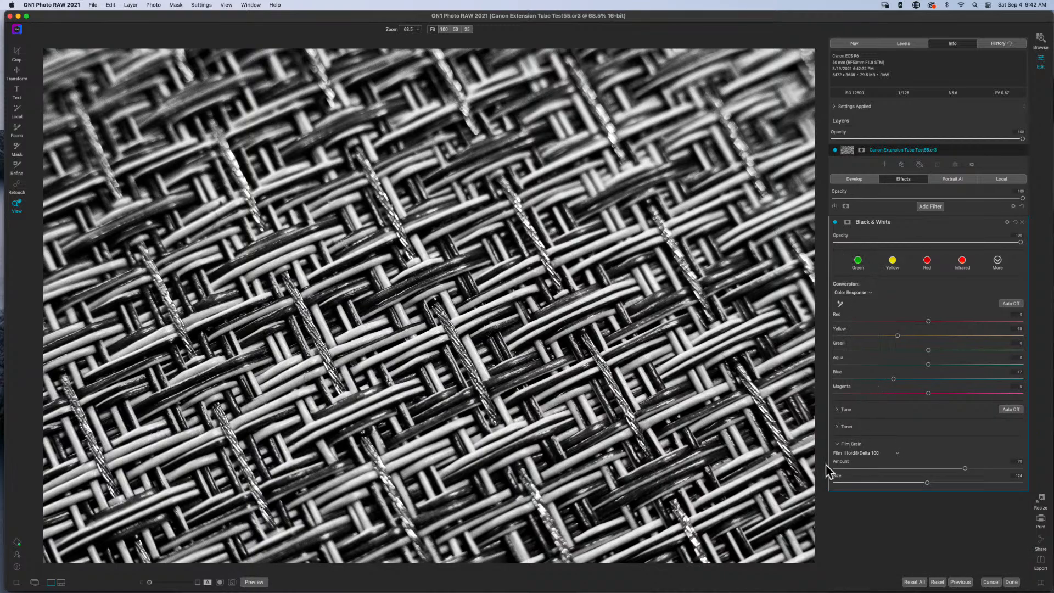
Compare the woven photo with the Black & White filter off and on, and save the finished edit.
left_click(835, 221)
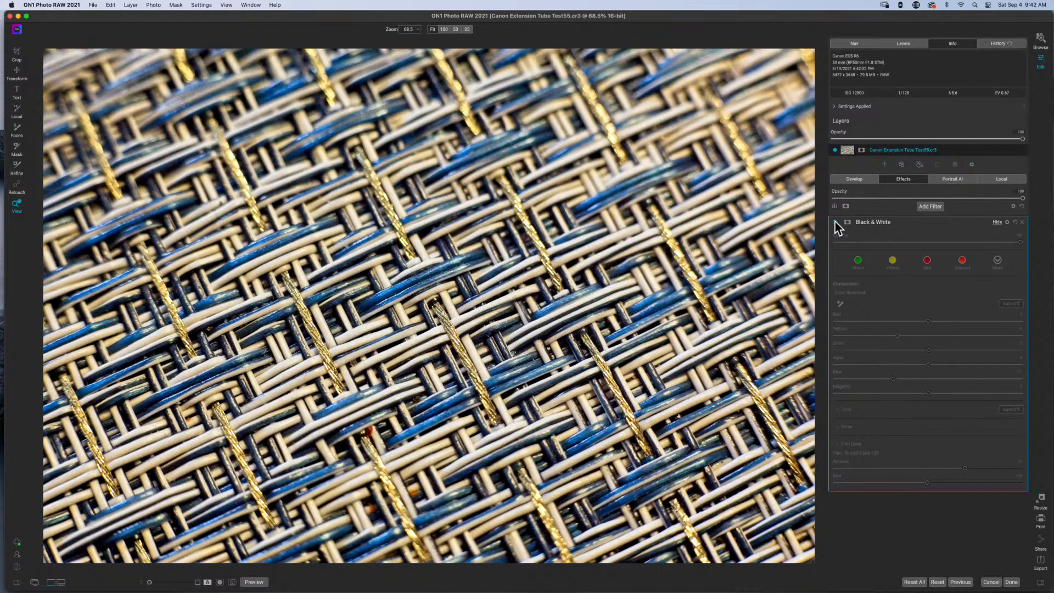
left_click(834, 221)
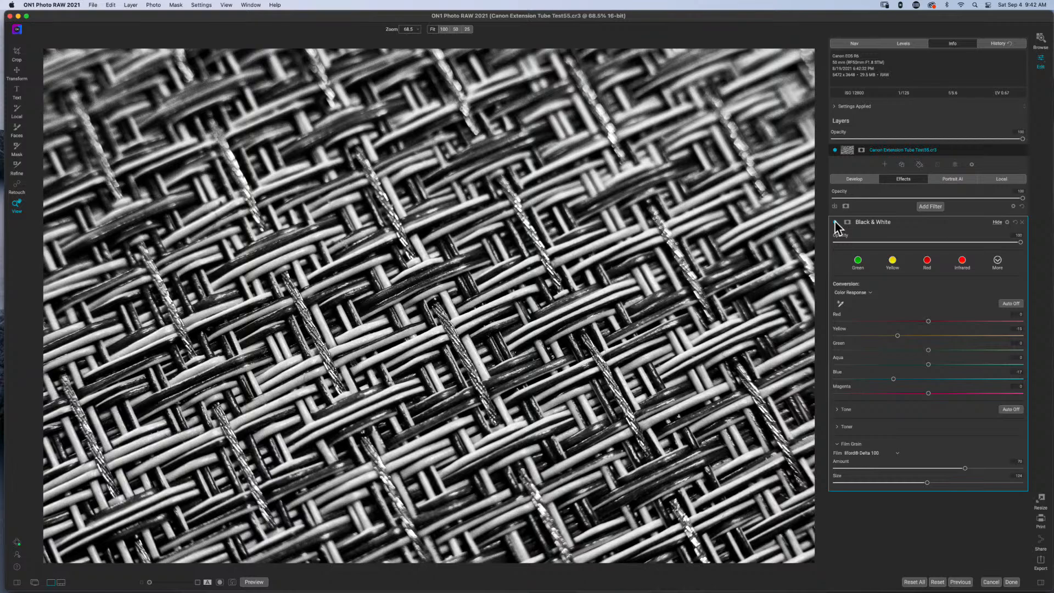
left_click(1010, 581)
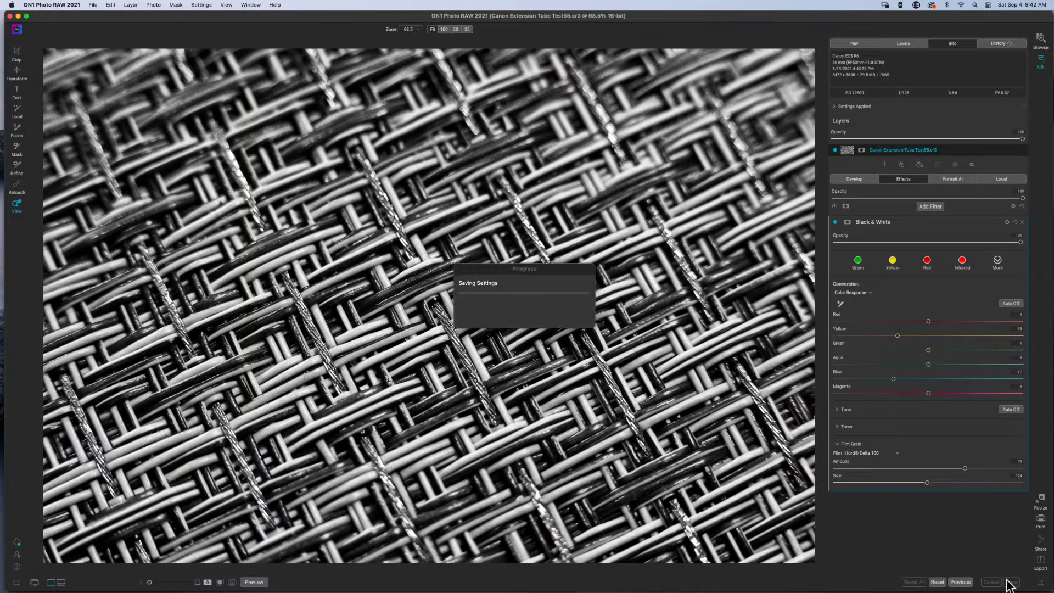
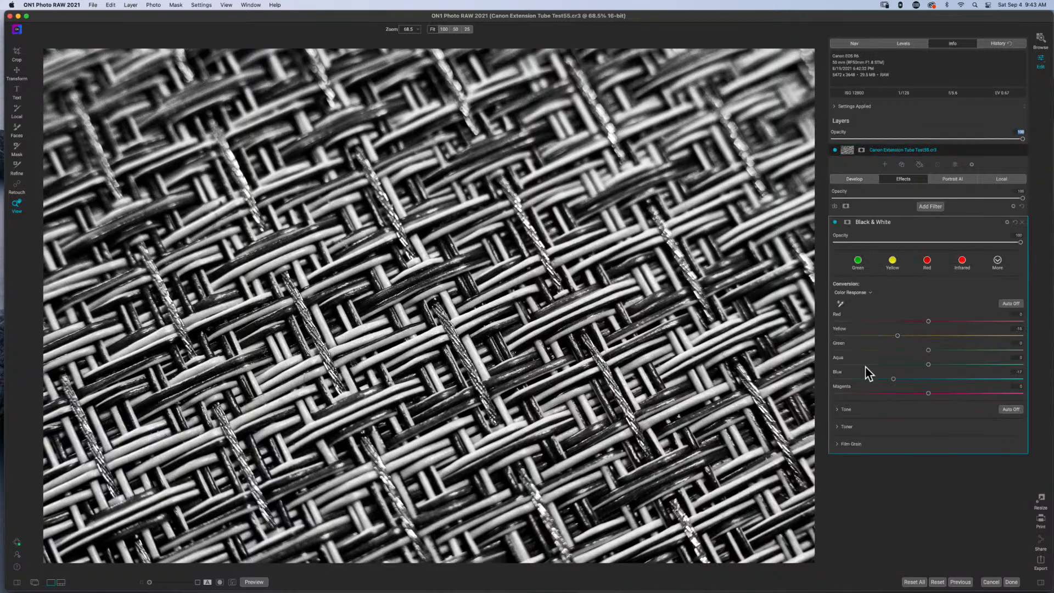
Add a Lens Blur filter above the Black & White filter and apply its Sides preset.
left_click(928, 208)
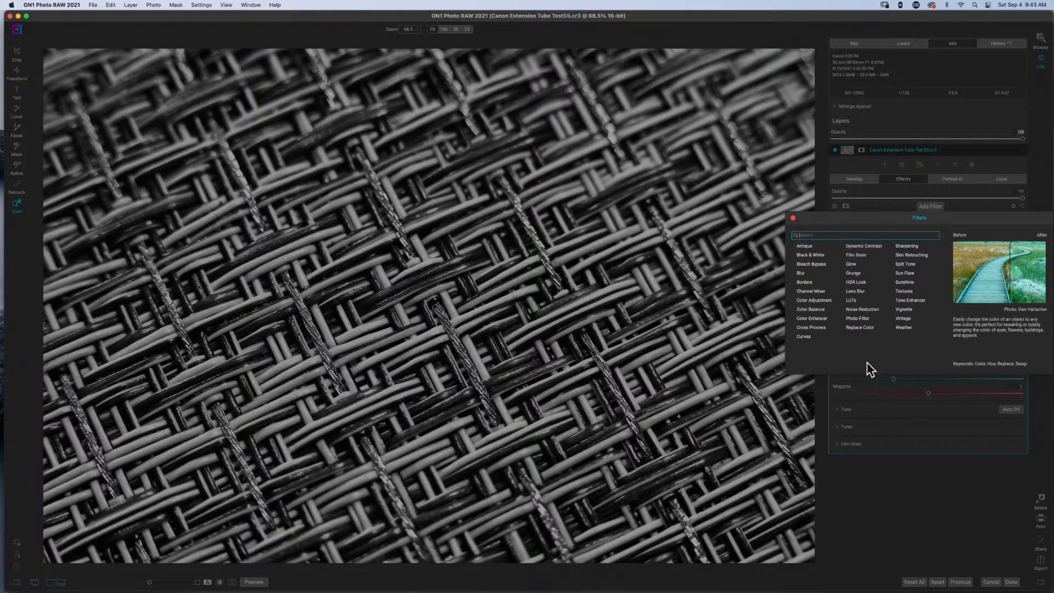
left_click(859, 289)
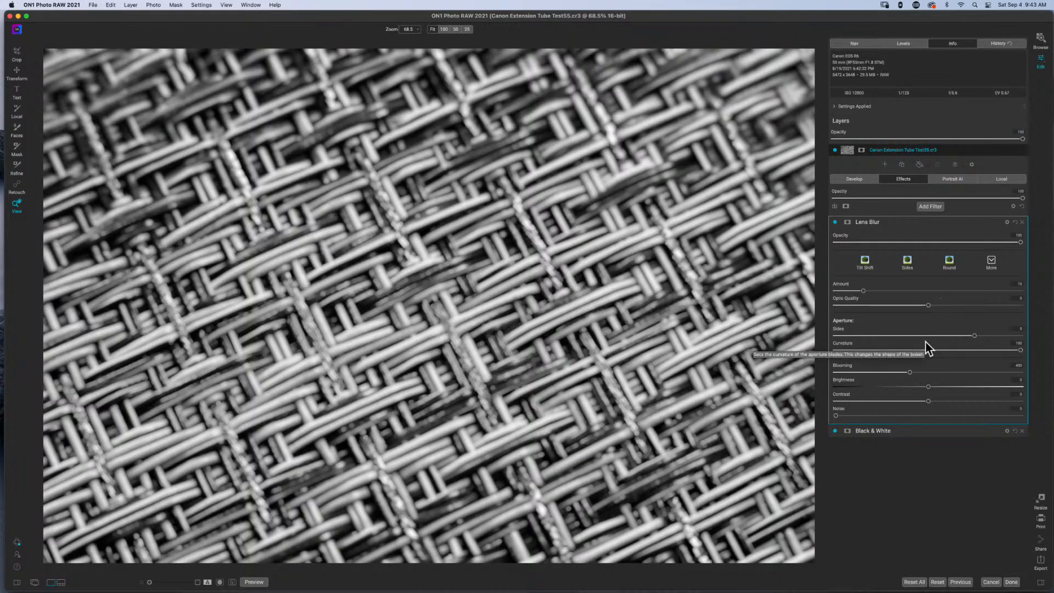
left_click(908, 265)
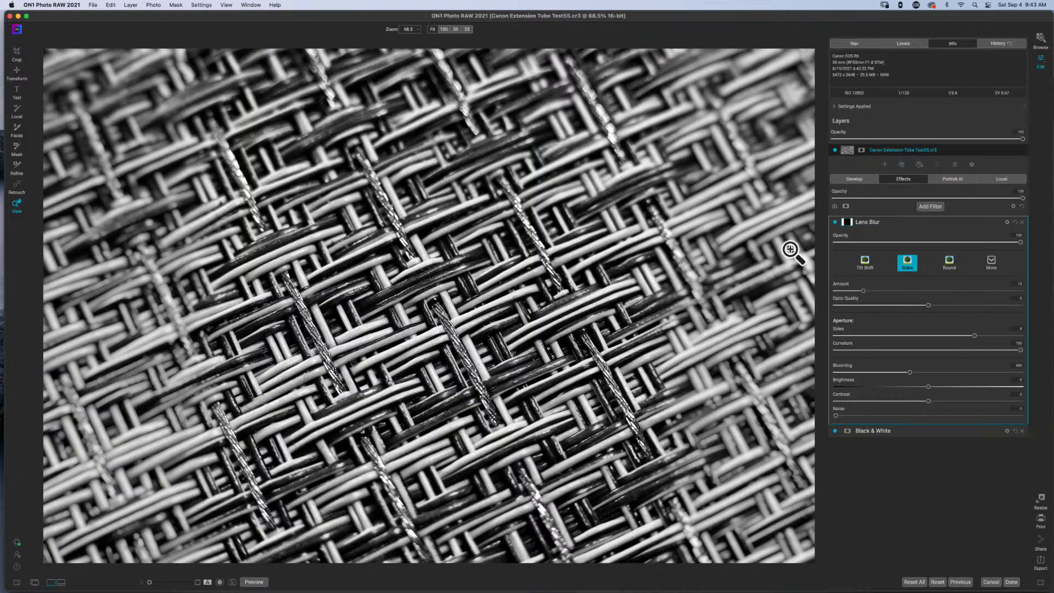
Rotate the Lens Blur mask's reflected gradient diagonally, recentre it on the weave, and adjust its edges so a diagonal band stays sharp.
left_click(847, 221)
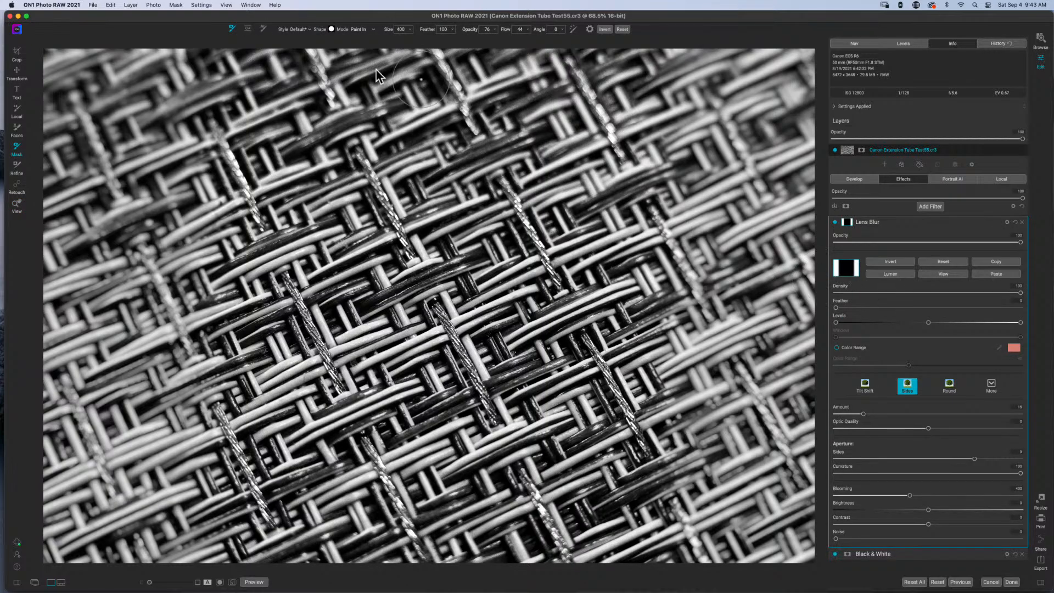
left_click(246, 29)
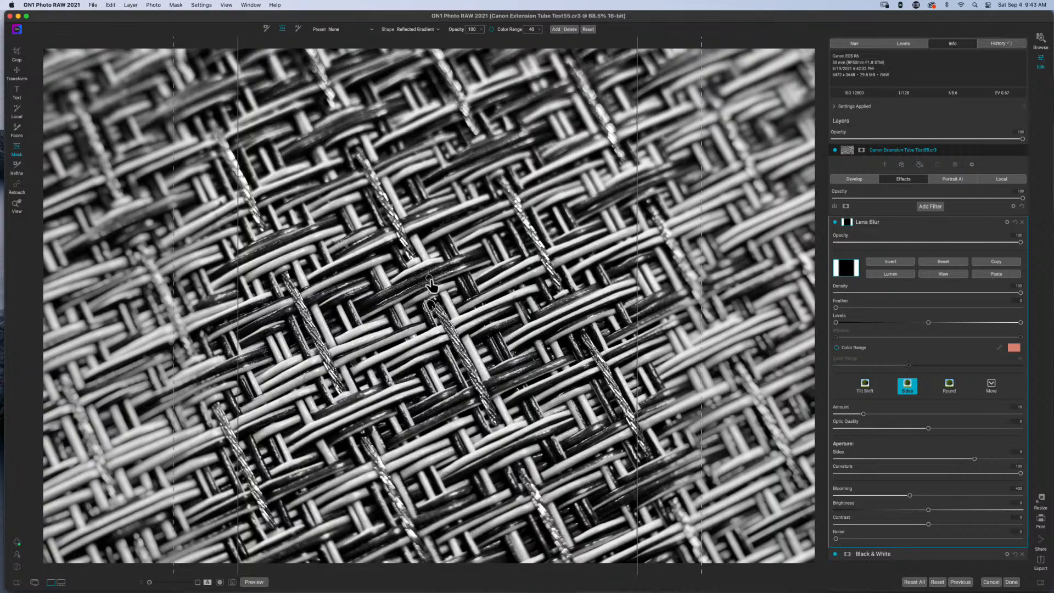
left_click_drag(429, 280, 448, 287)
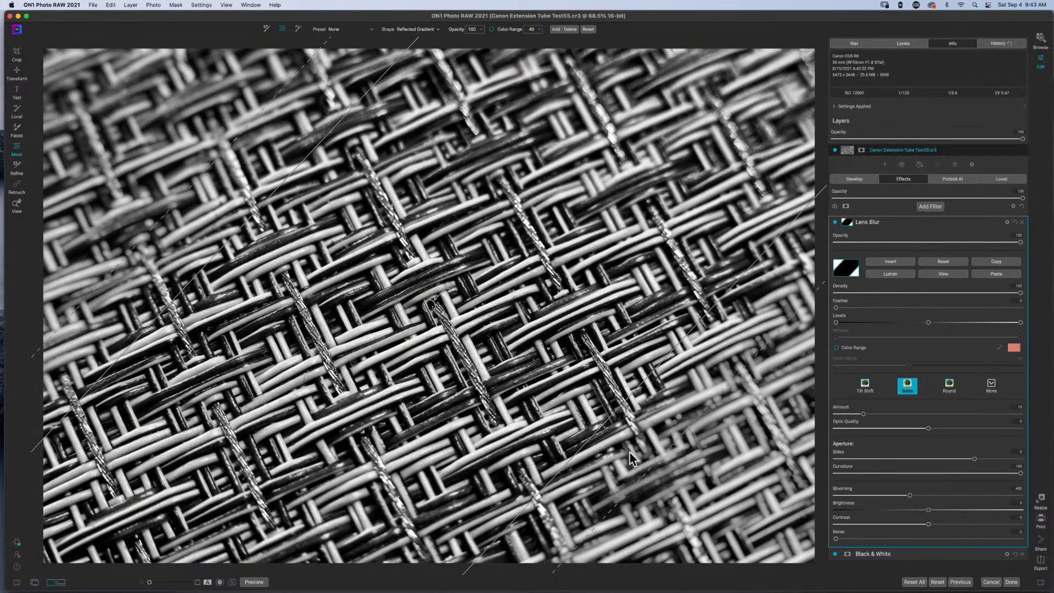
left_click_drag(599, 427, 506, 356)
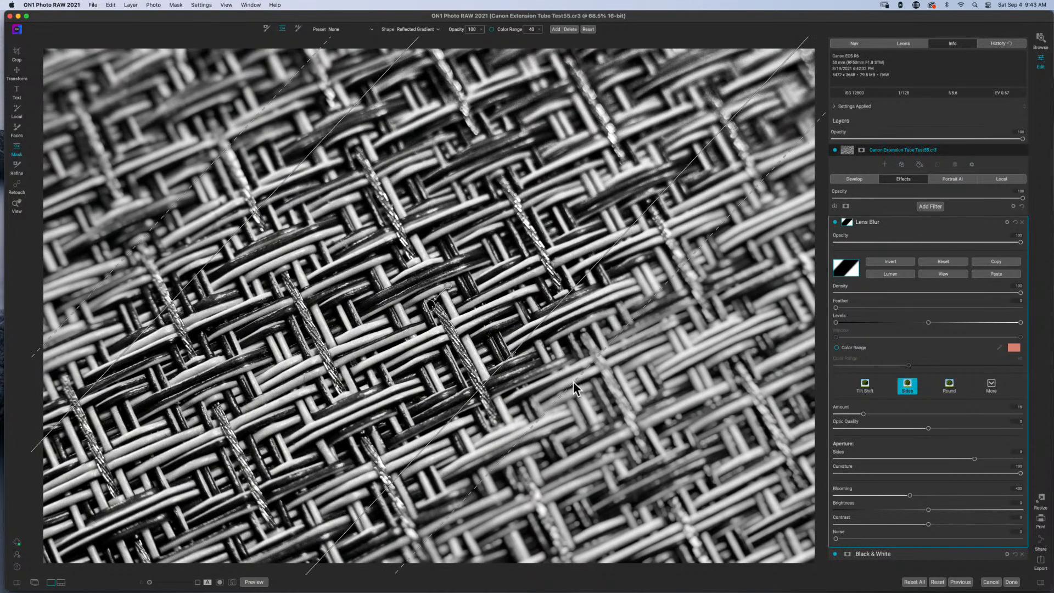
left_click_drag(573, 381, 637, 418)
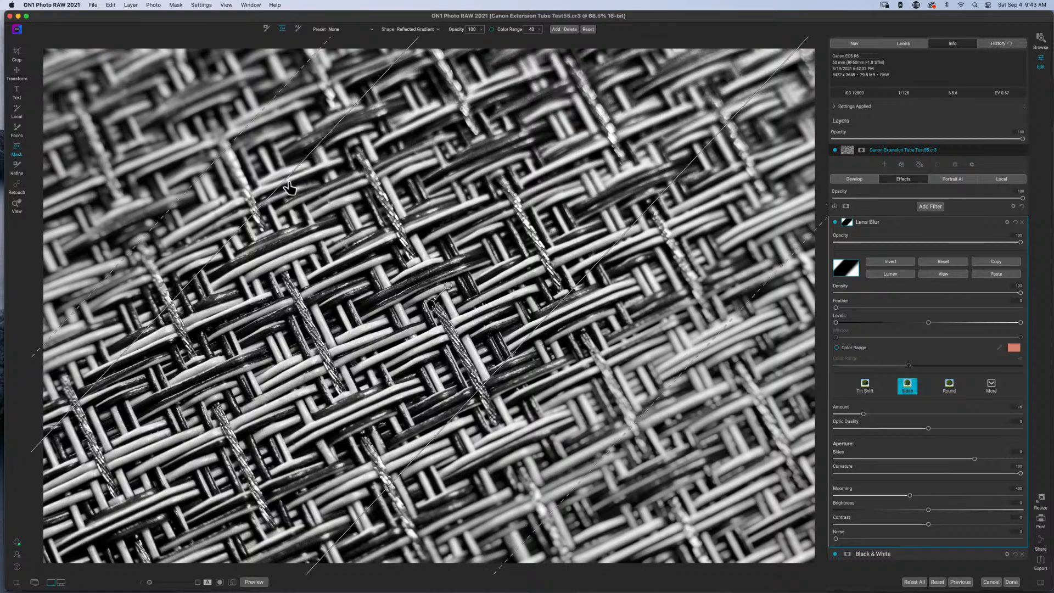
left_click_drag(289, 188, 348, 226)
left_click_drag(431, 307, 454, 331)
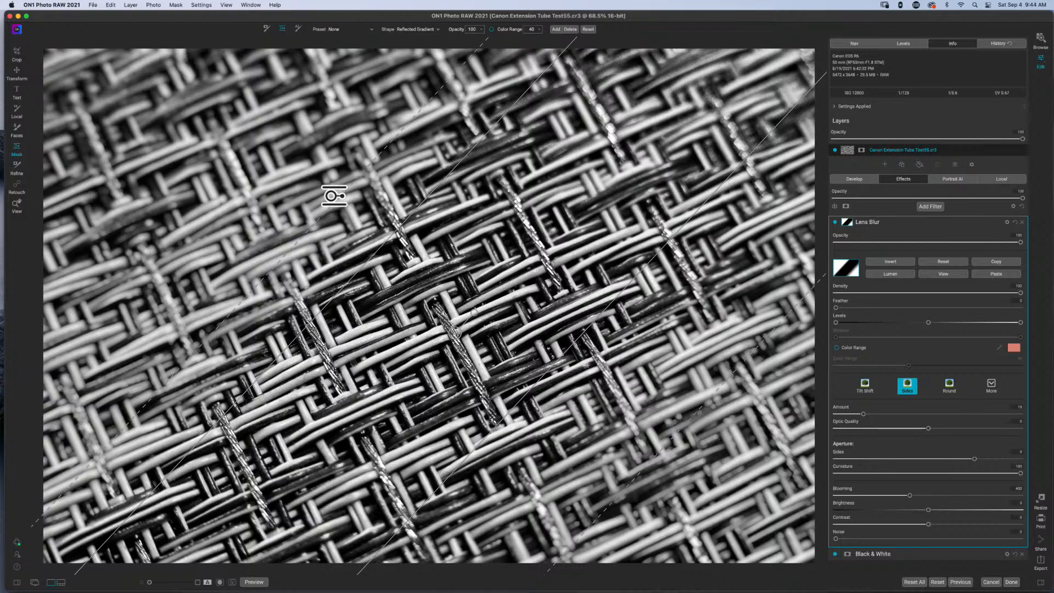
left_click_drag(333, 195, 275, 163)
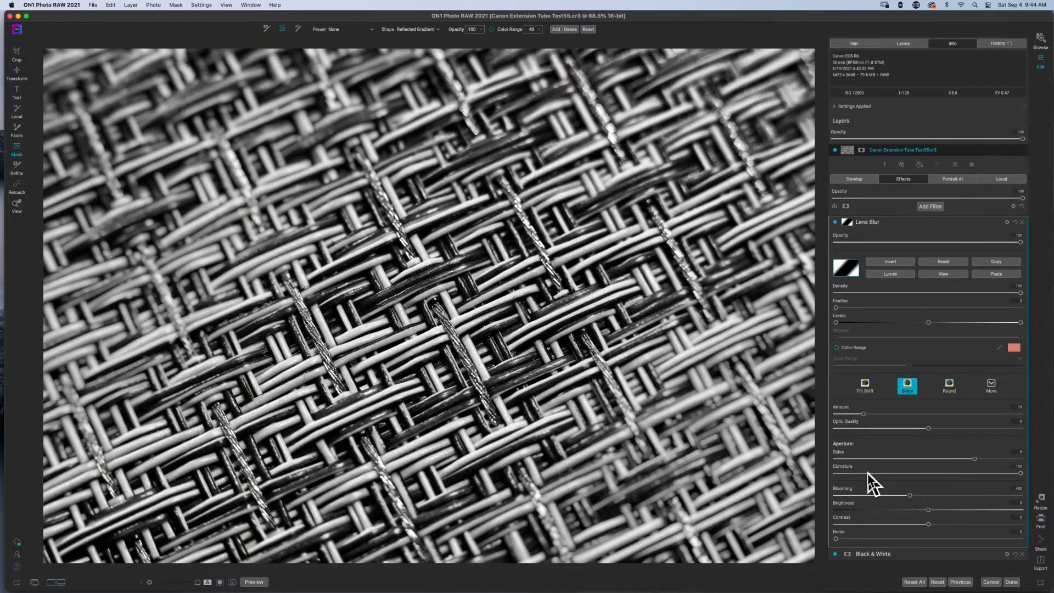
Compare the woven photo with the Lens Blur filter off and on.
left_click(838, 219)
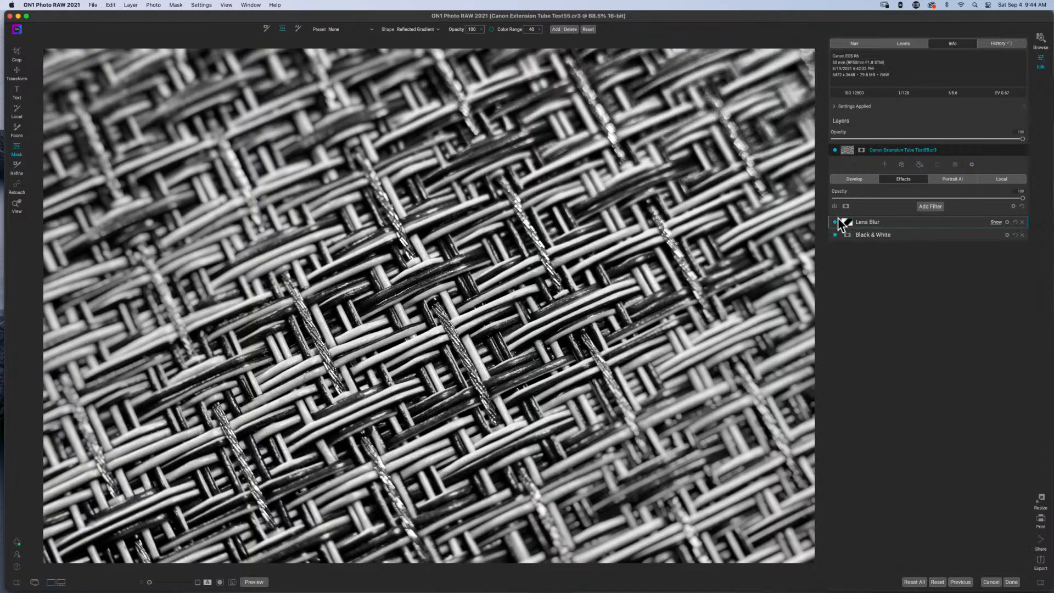
left_click(834, 223)
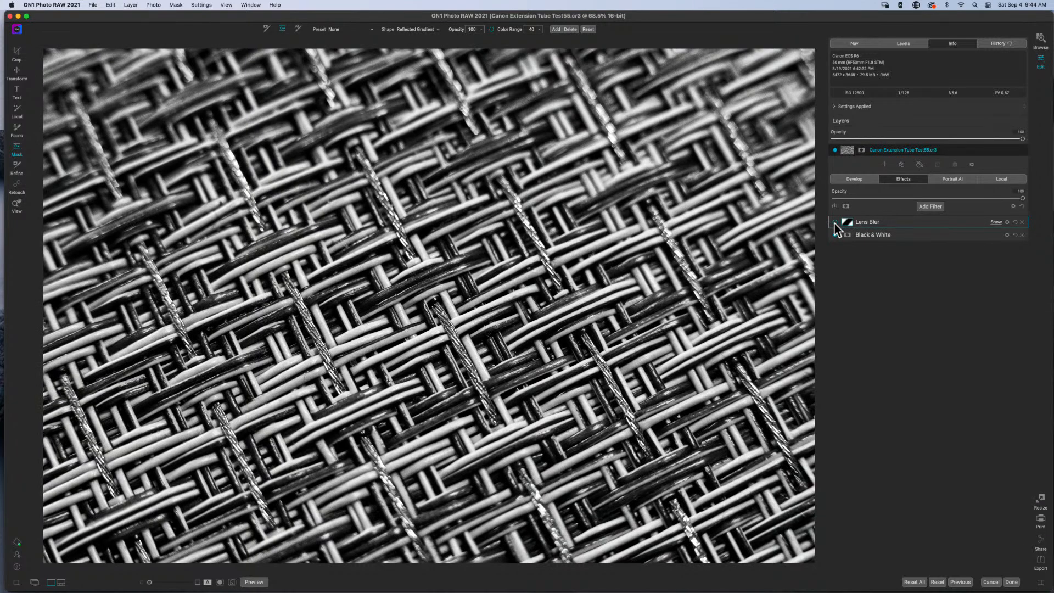
left_click(834, 223)
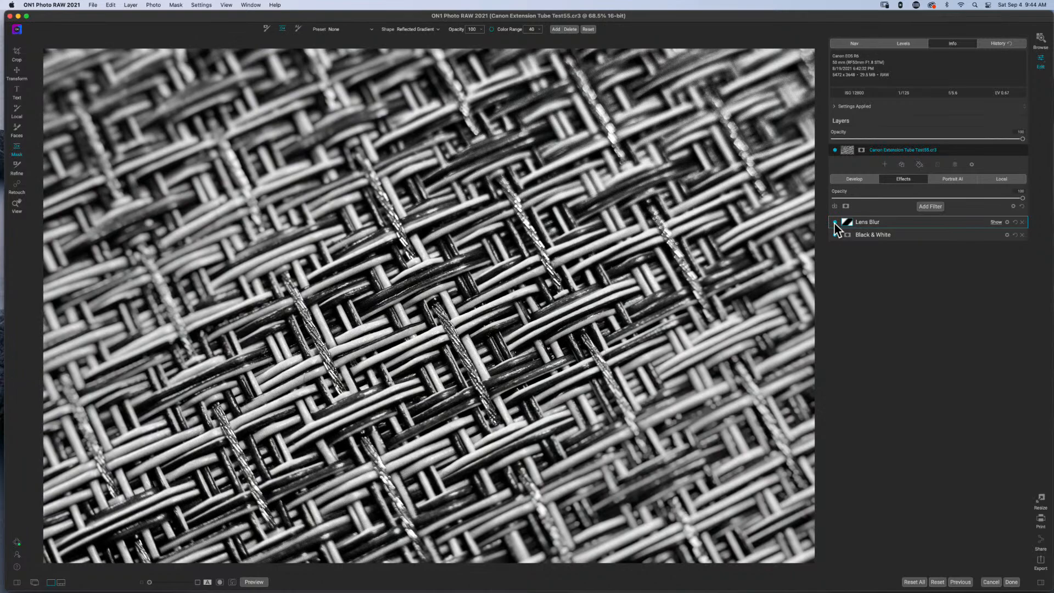
left_click(834, 223)
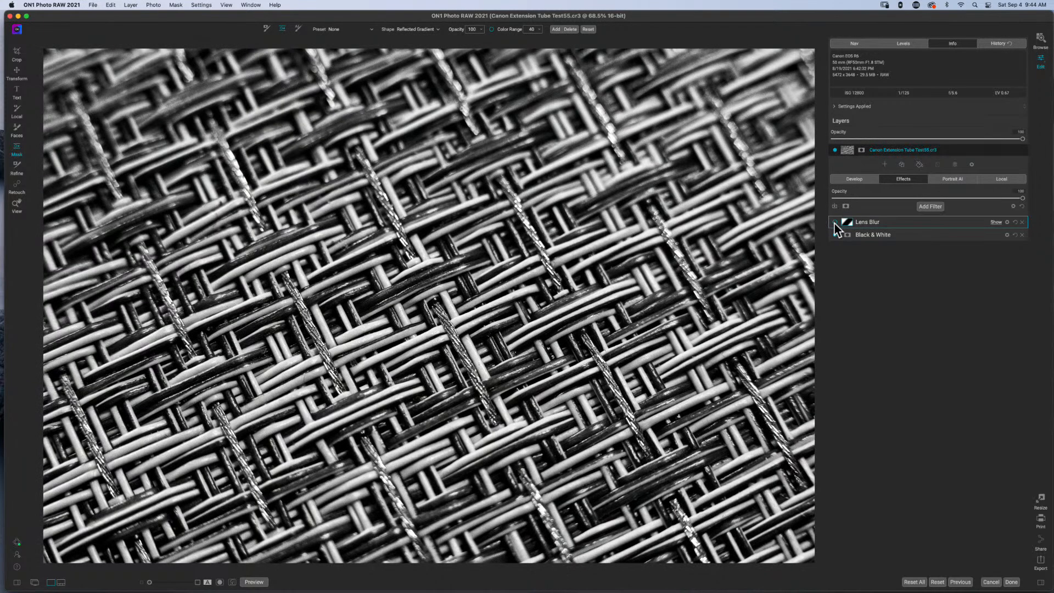
left_click(834, 223)
Add a Borders filter above Lens Blur and reduce the scale of its White Square border to about two-thirds of the range.
left_click(925, 208)
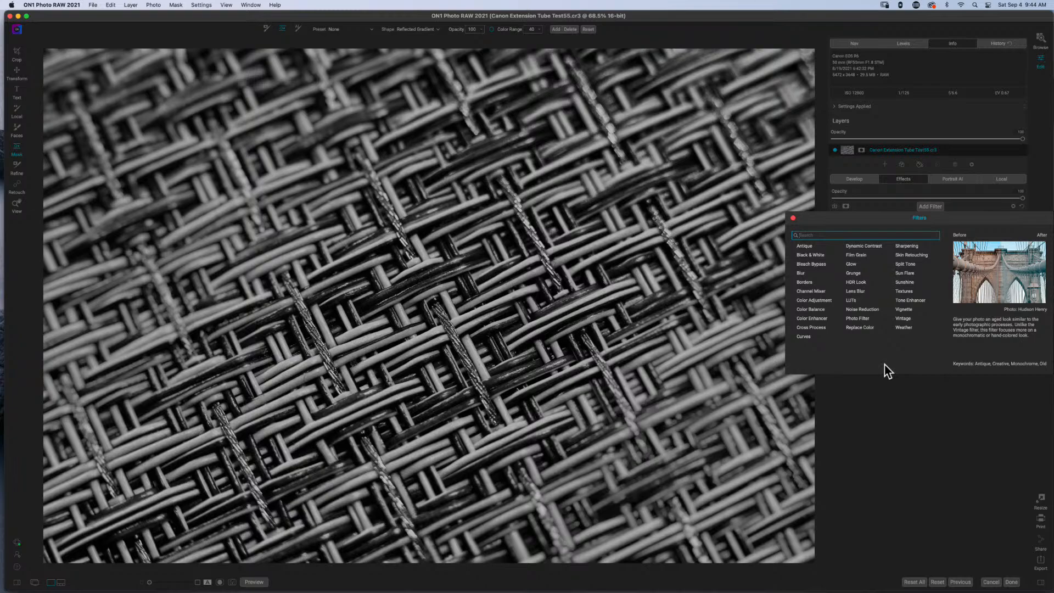
left_click(802, 282)
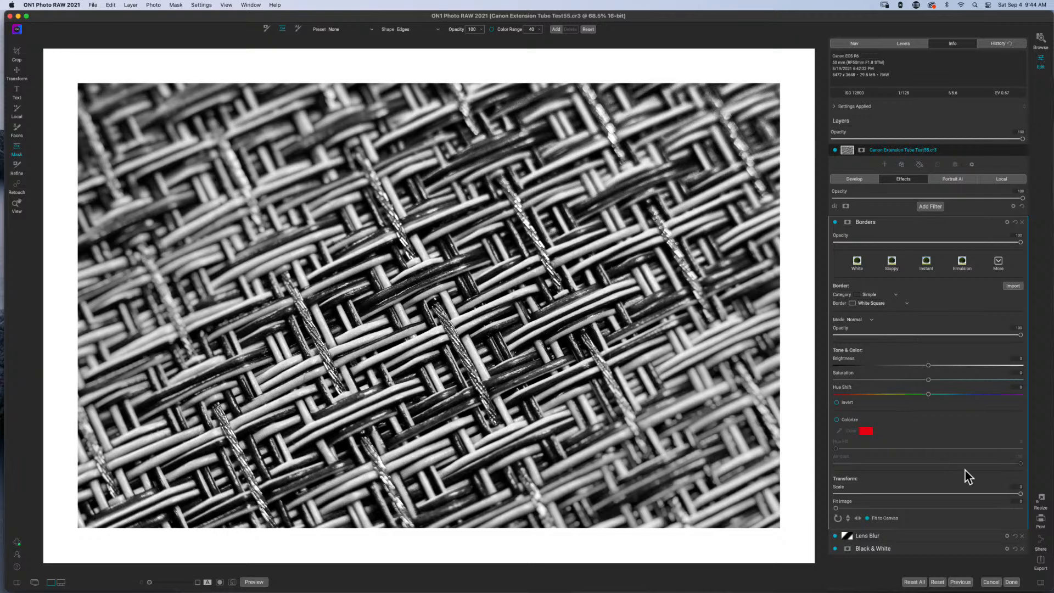
left_click_drag(1020, 494, 953, 494)
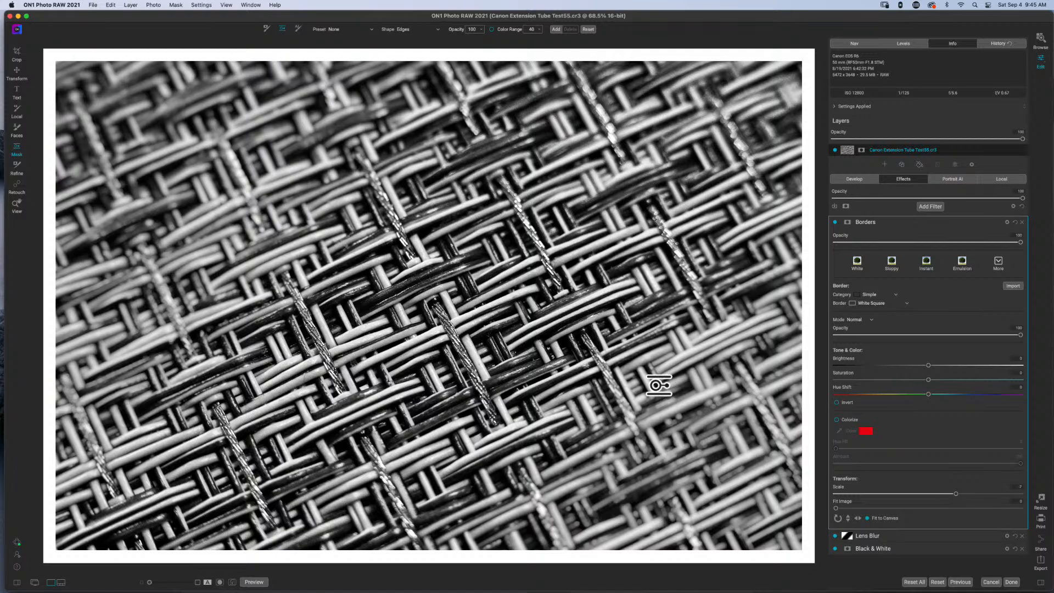
left_click(907, 305)
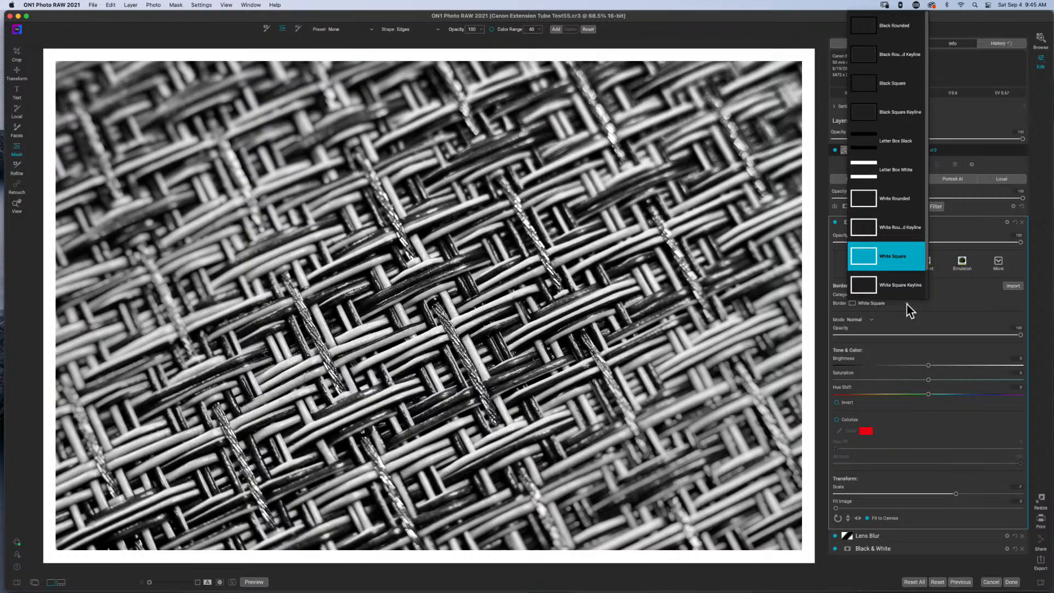
scroll(889, 198, "down", 1)
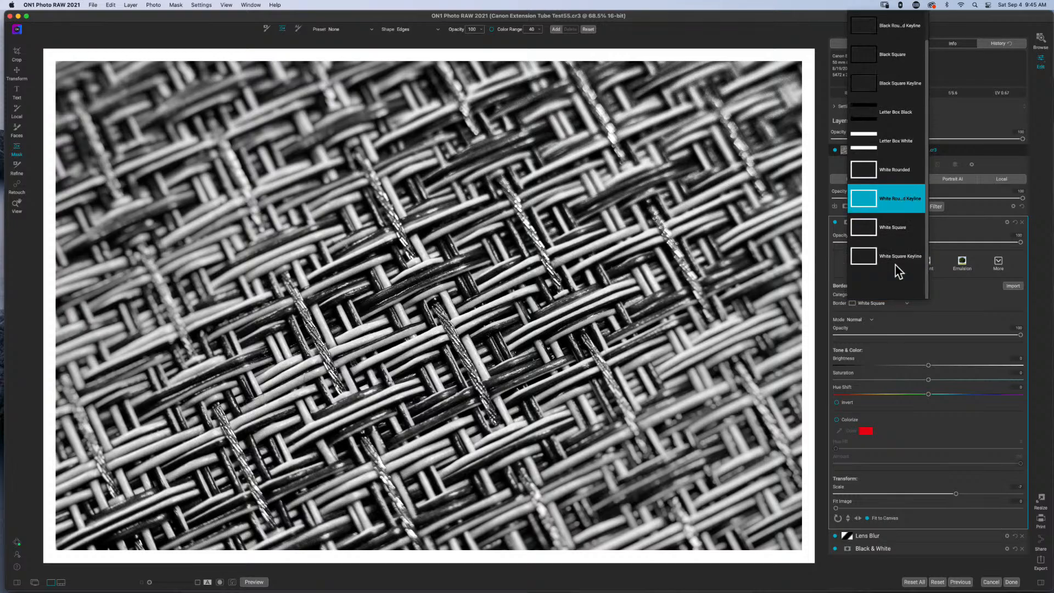
scroll(895, 265, "up", 1)
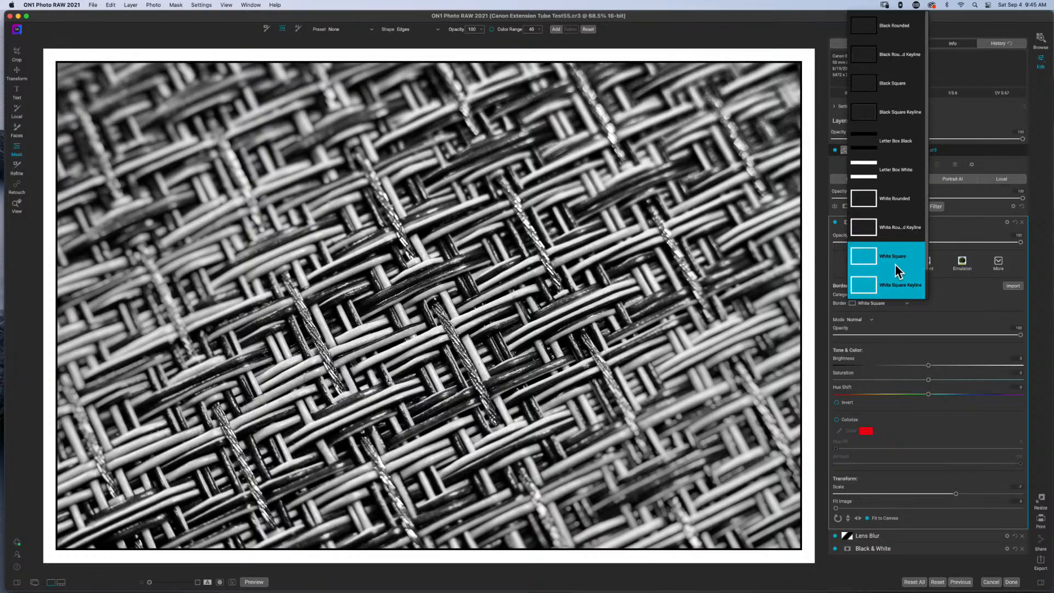
left_click(934, 309)
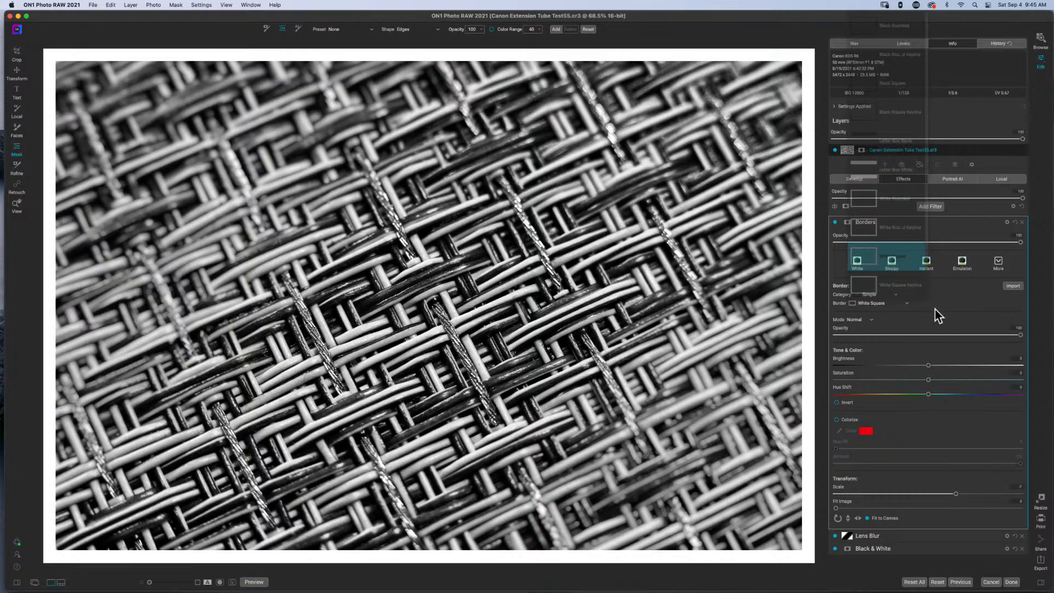
Switch the border to the Brush category and apply the Brush 13 style.
left_click(896, 297)
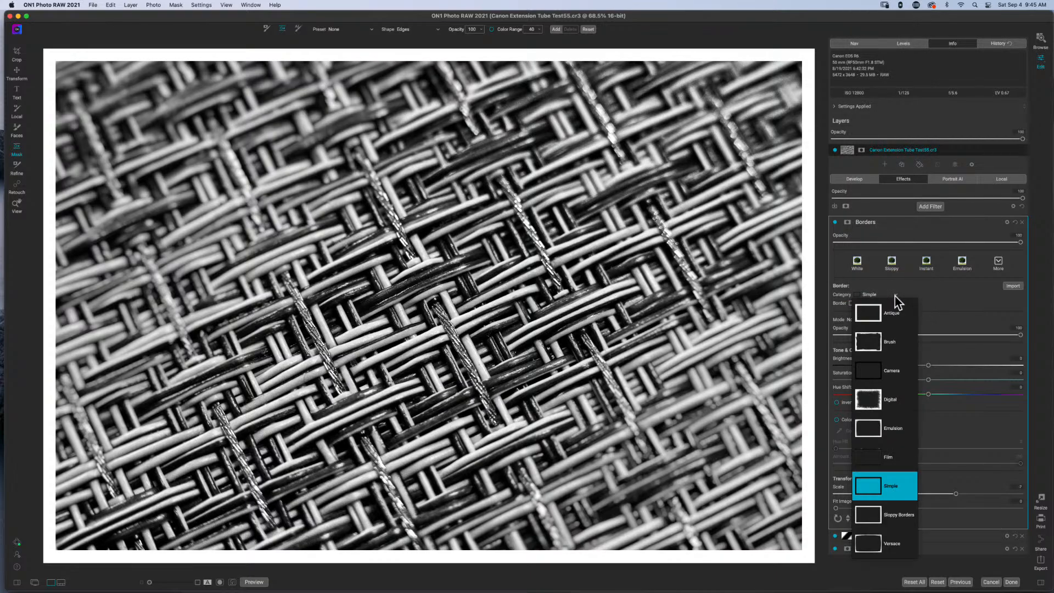
left_click(887, 345)
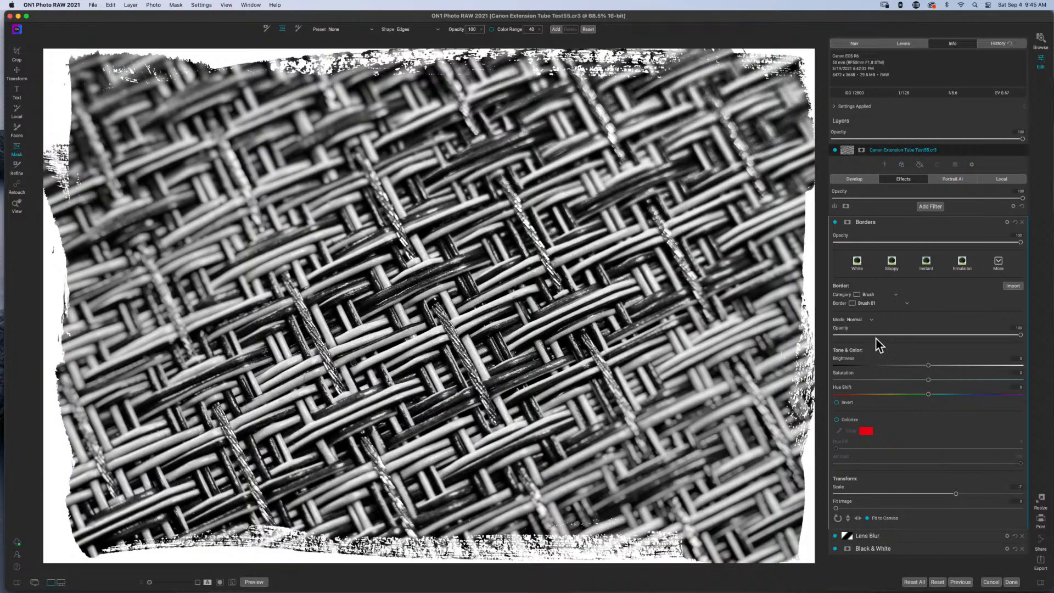
left_click(898, 306)
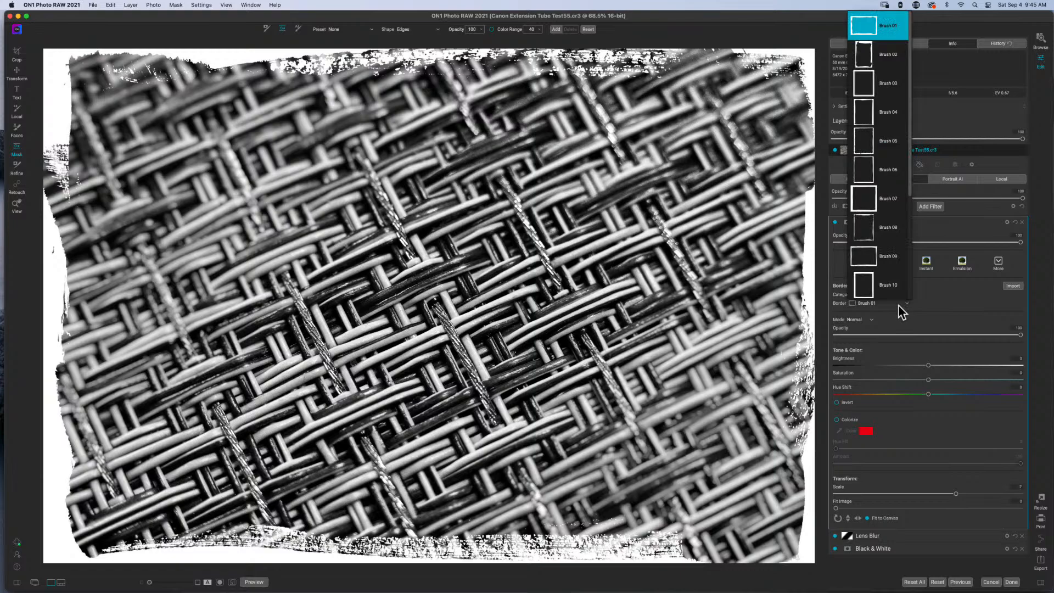
scroll(900, 269, "down", 3)
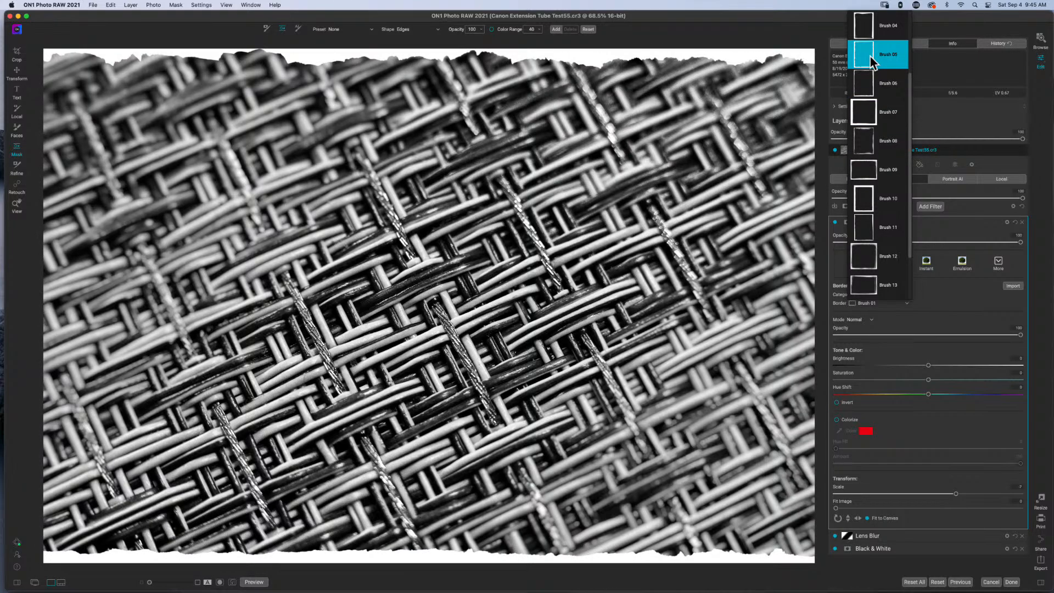
scroll(871, 57, "down", 2)
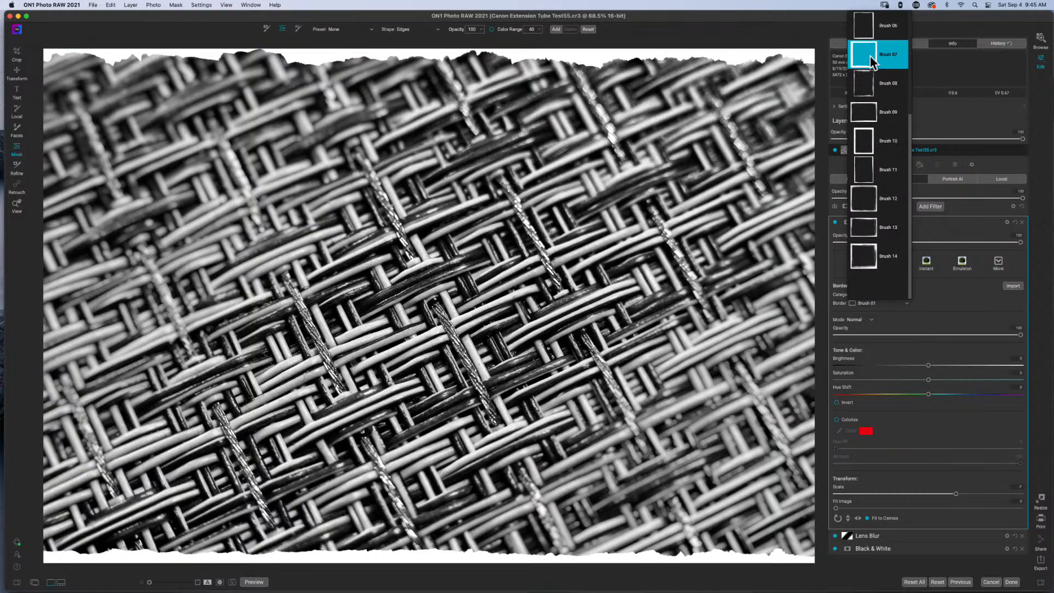
left_click(880, 228)
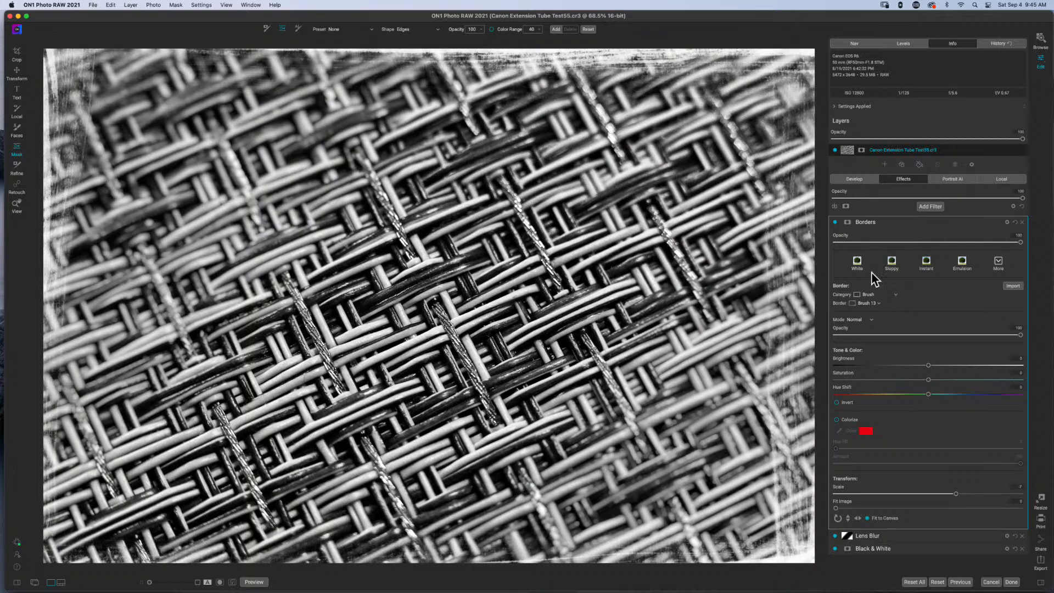
Mask the Brush 13 border with a Linear Left gradient, angled and moved so the border is hidden in the photo's upper-left corner.
left_click(847, 222)
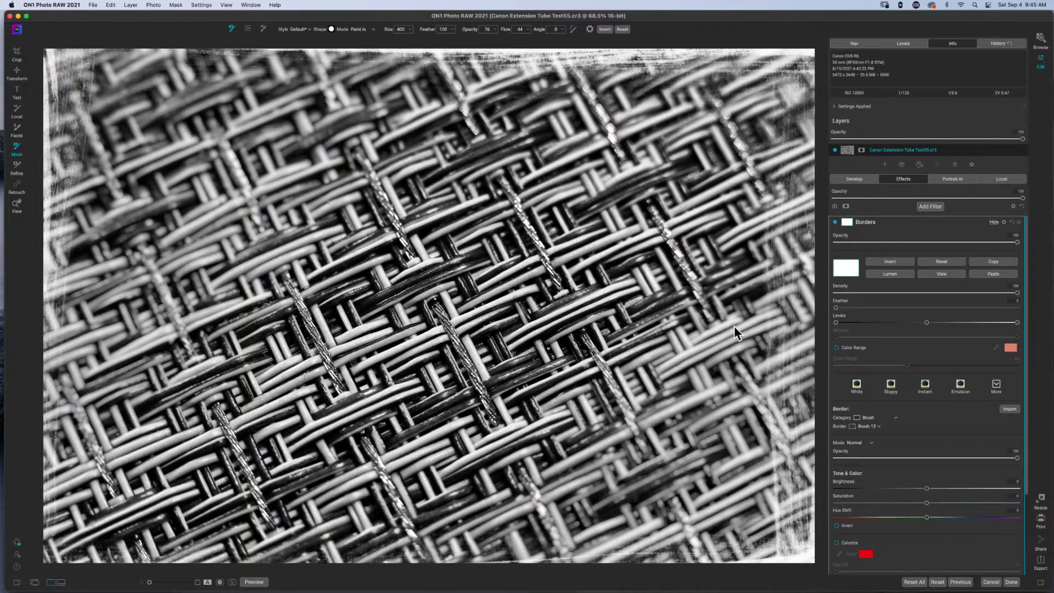
left_click(247, 30)
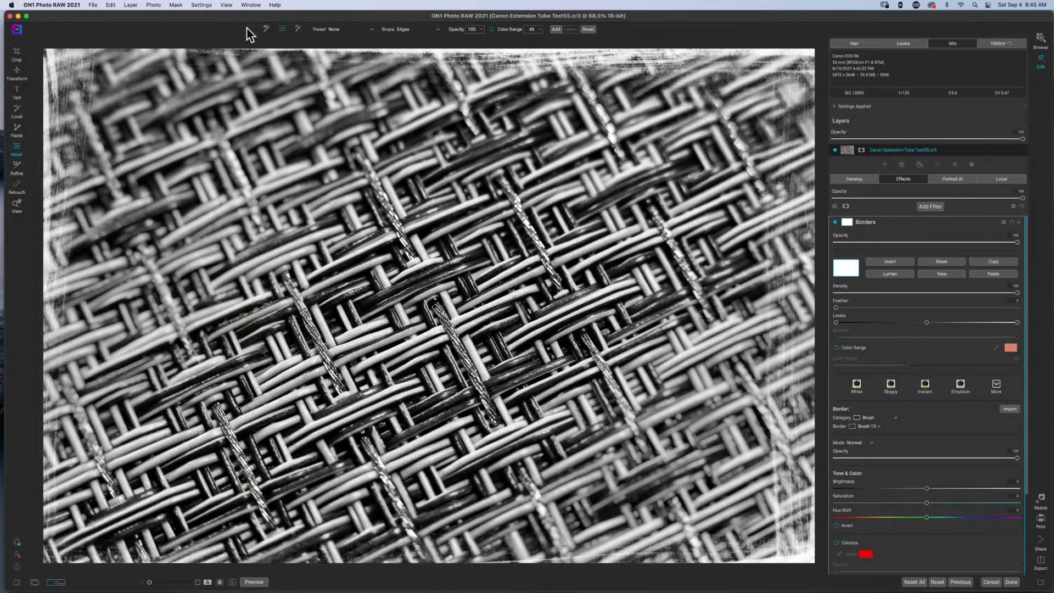
left_click(345, 30)
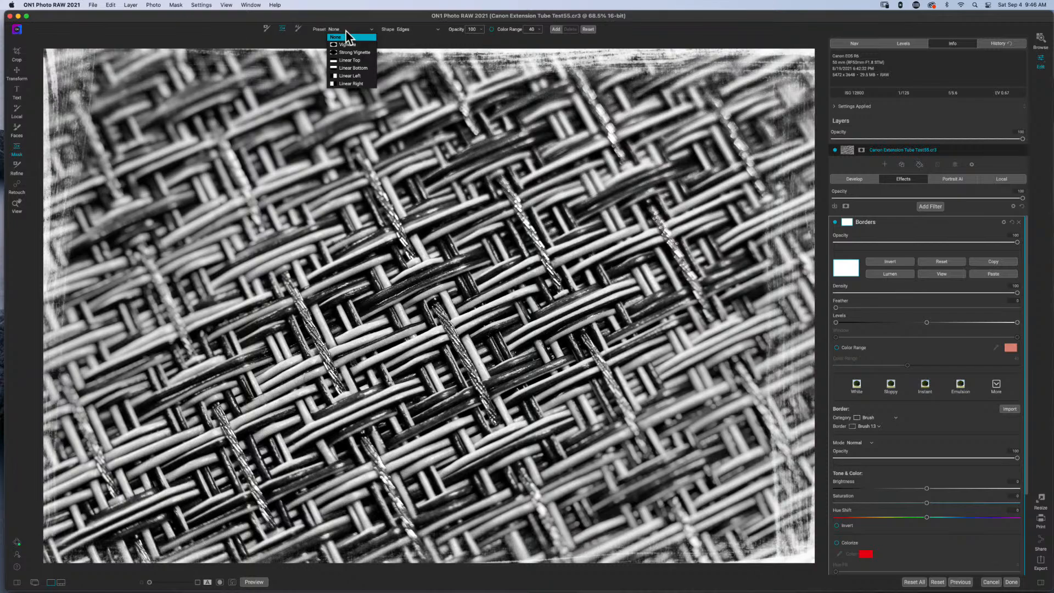
left_click(352, 76)
left_click(407, 278)
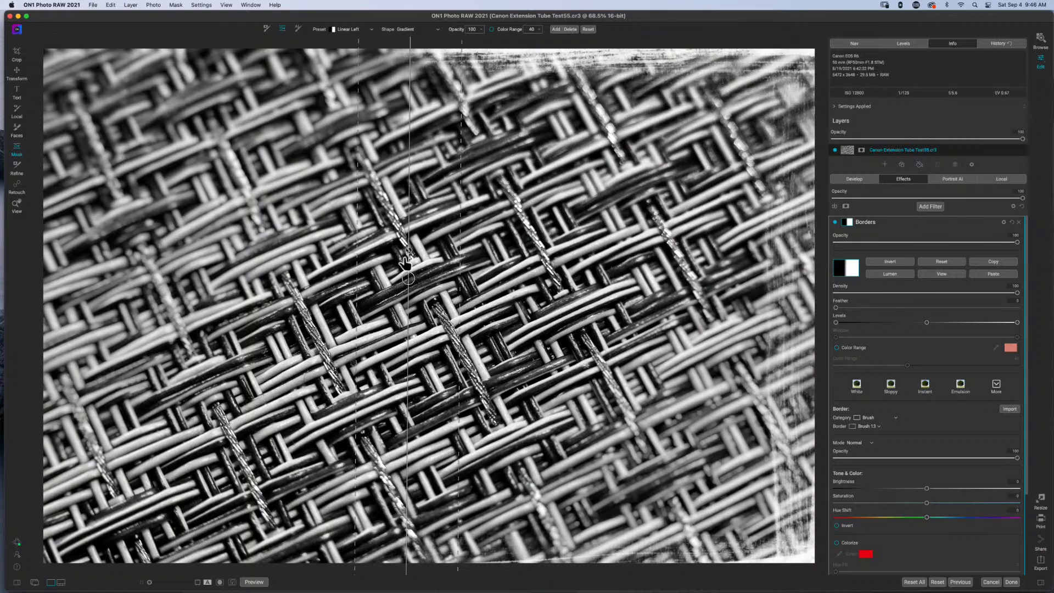
left_click_drag(409, 252, 195, 172)
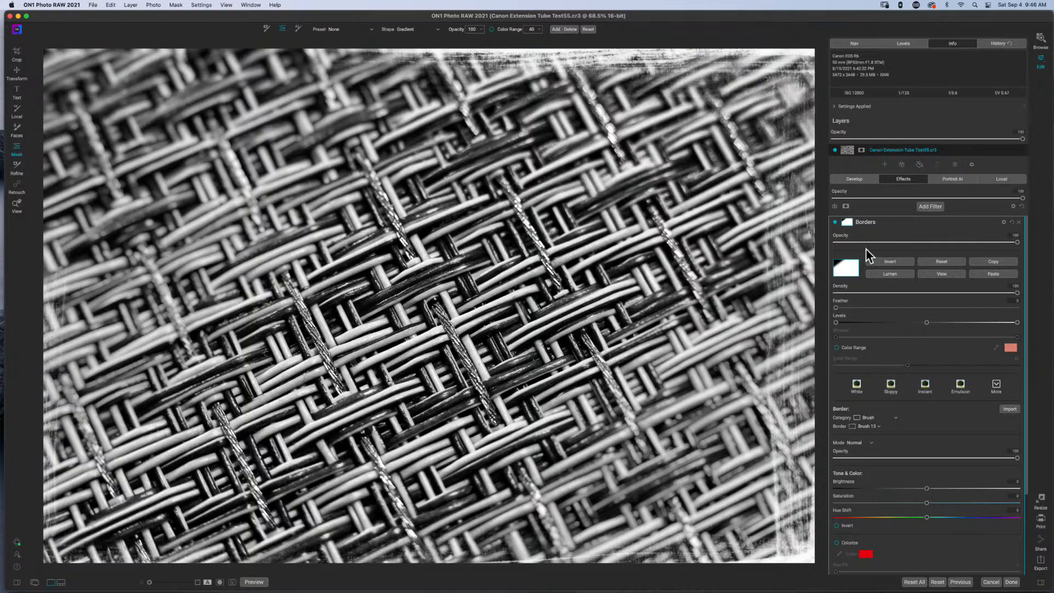
Add a second Borders filter with White Square and mask it with a diagonal gradient so it covers only the photo's upper-left corner.
left_click(928, 207)
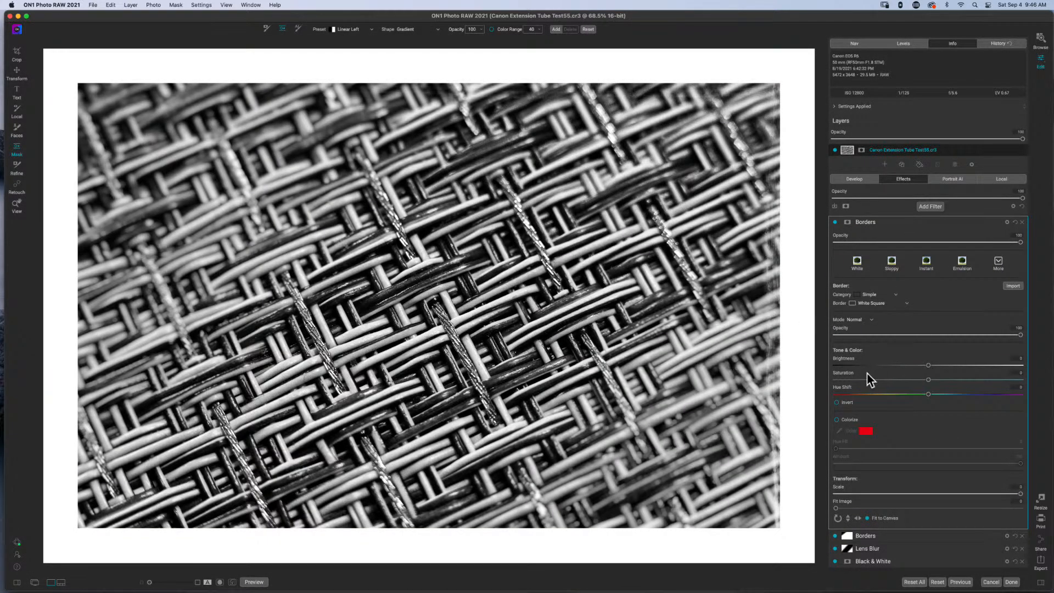
left_click(848, 222)
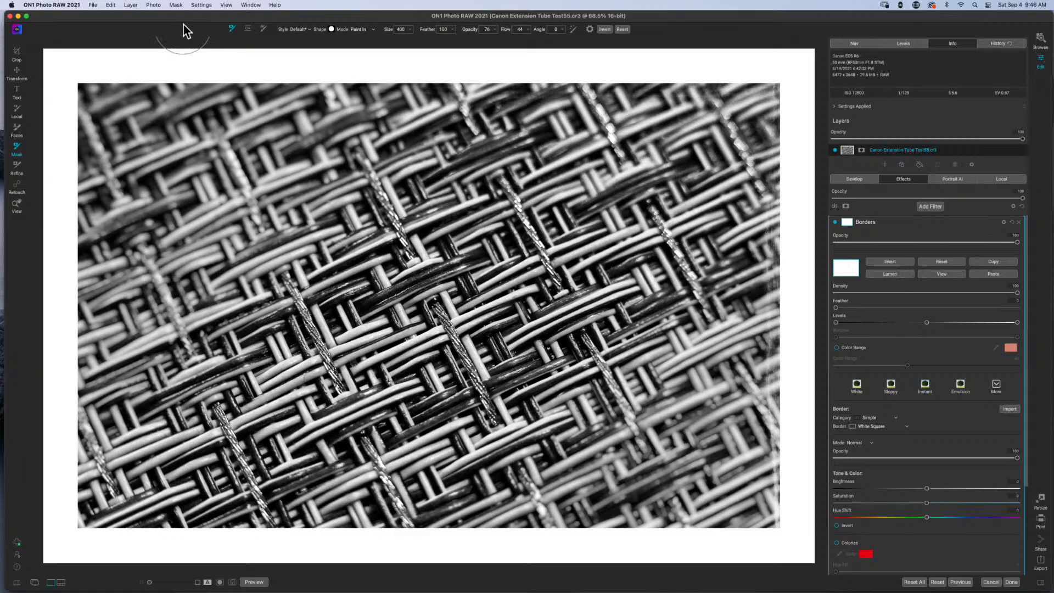
left_click(247, 29)
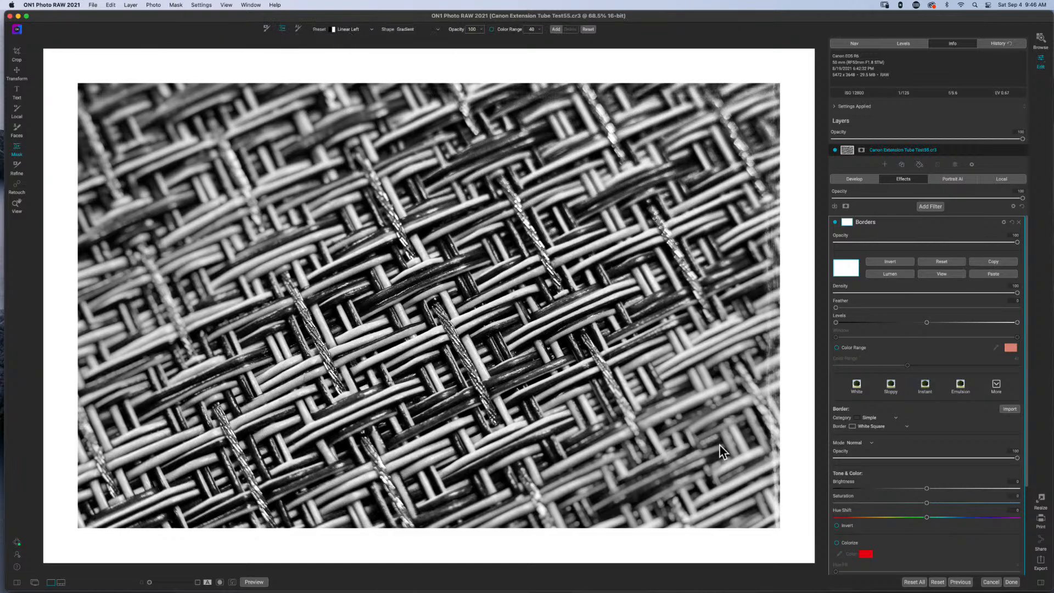
left_click(553, 343)
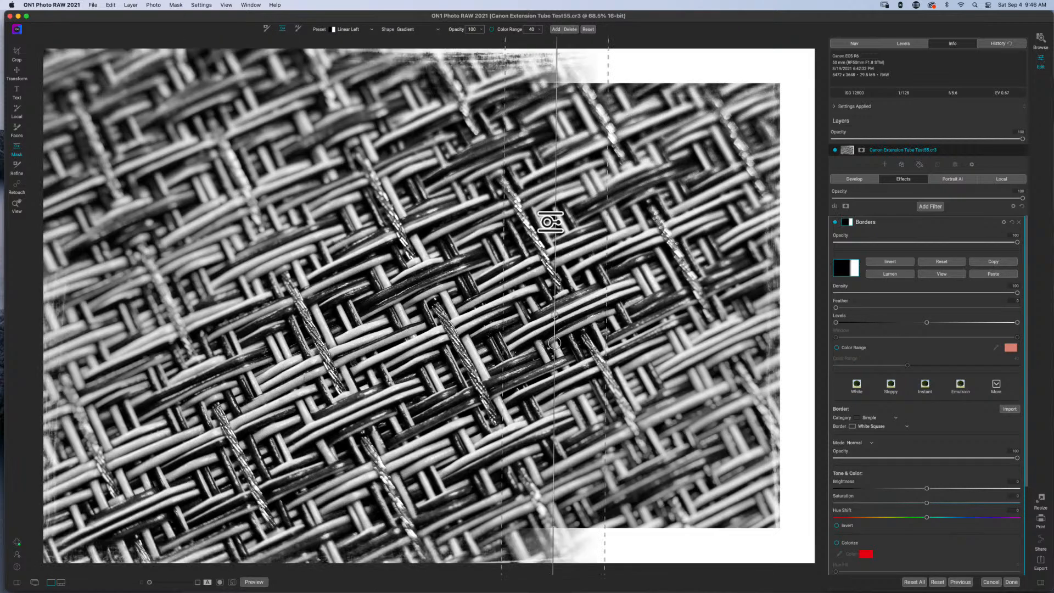
left_click_drag(516, 223, 597, 295)
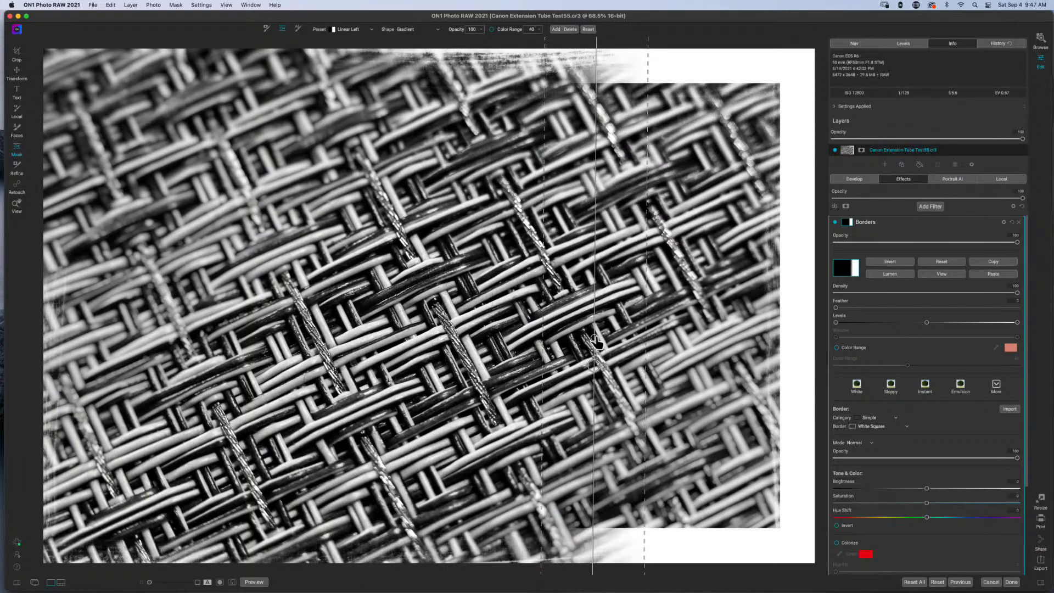
left_click_drag(595, 337, 563, 396)
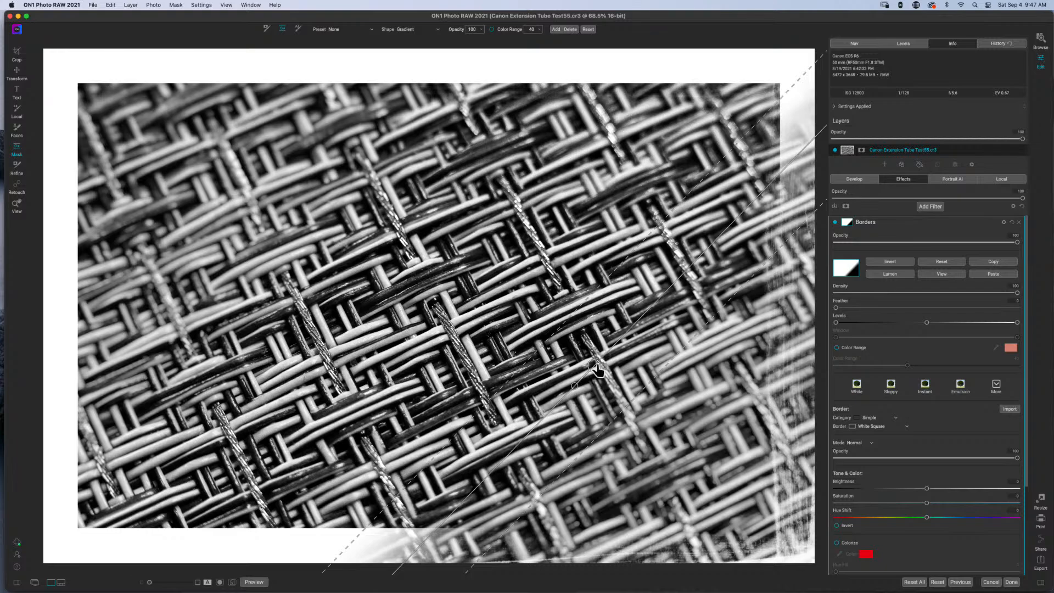
left_click_drag(597, 370, 213, 153)
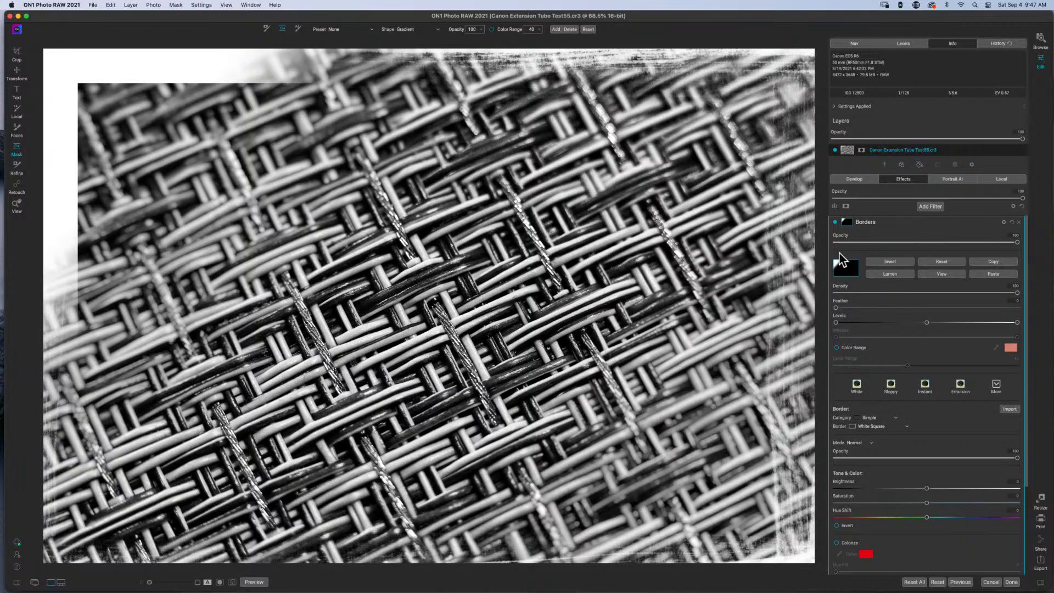
Change the lower Borders filter from the Brush style to the Simple category's Black Rounded border.
left_click(888, 223)
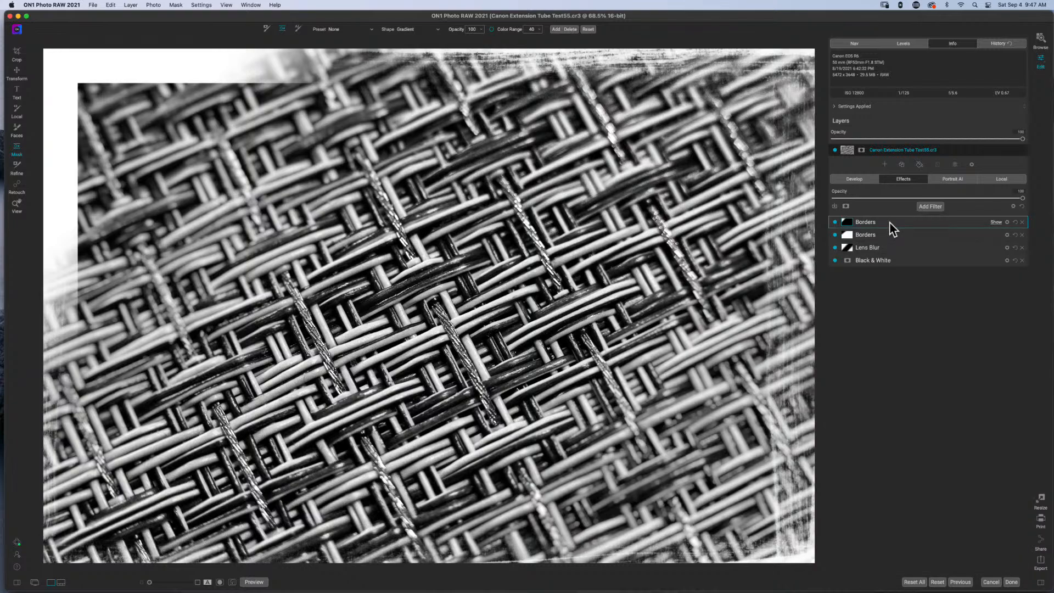
left_click(865, 236)
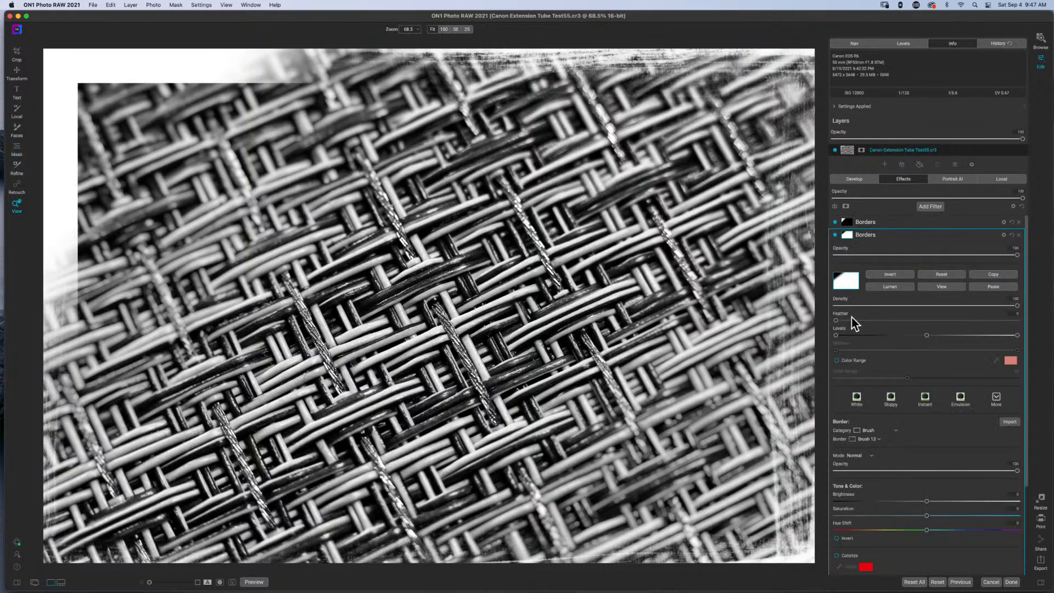
scroll(851, 318, "down", 2)
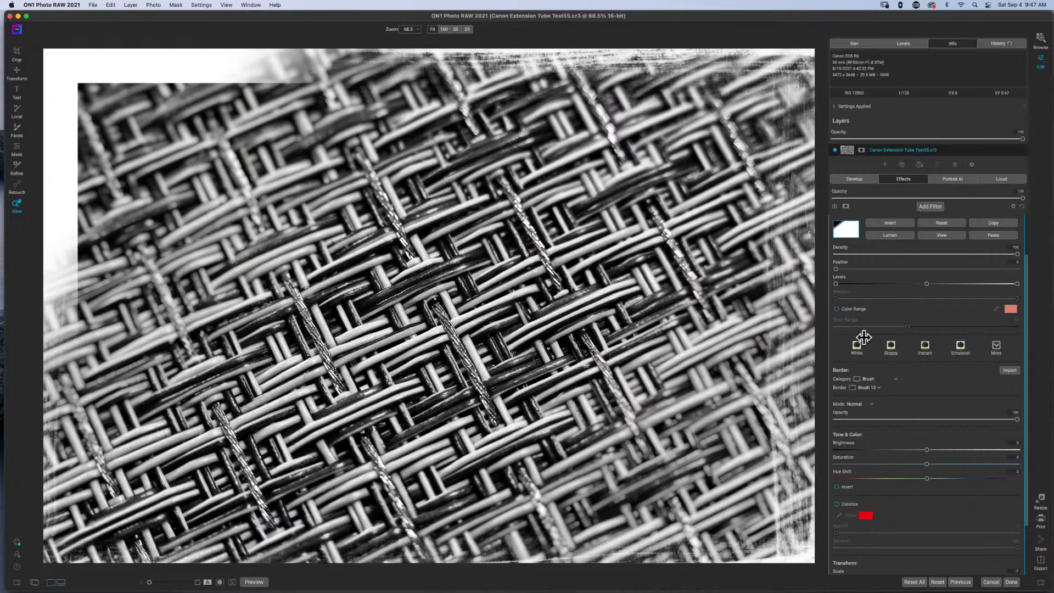
left_click(881, 382)
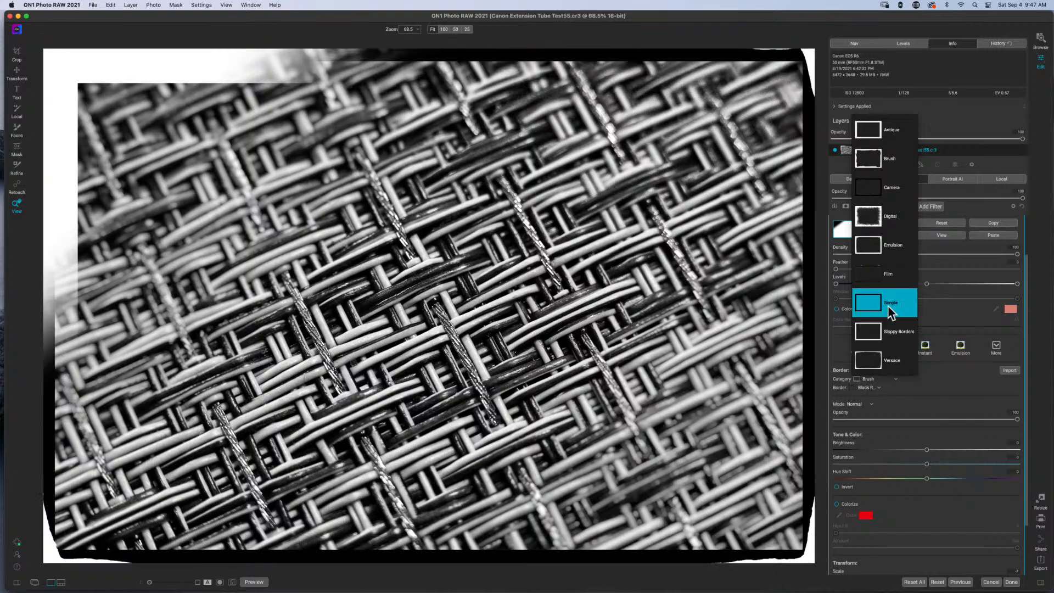
left_click(889, 310)
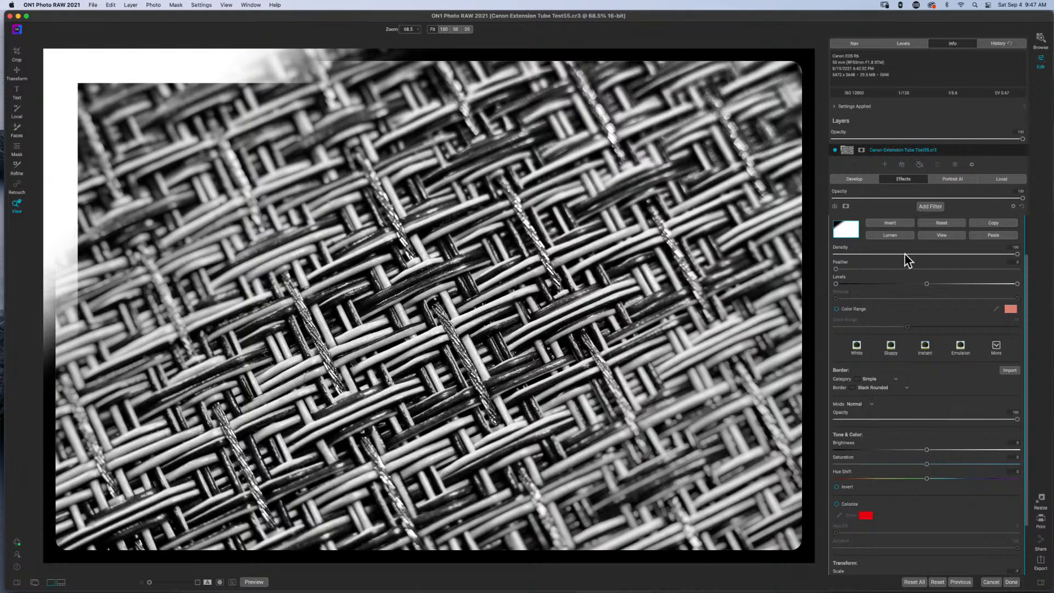
scroll(904, 255, "up", 2)
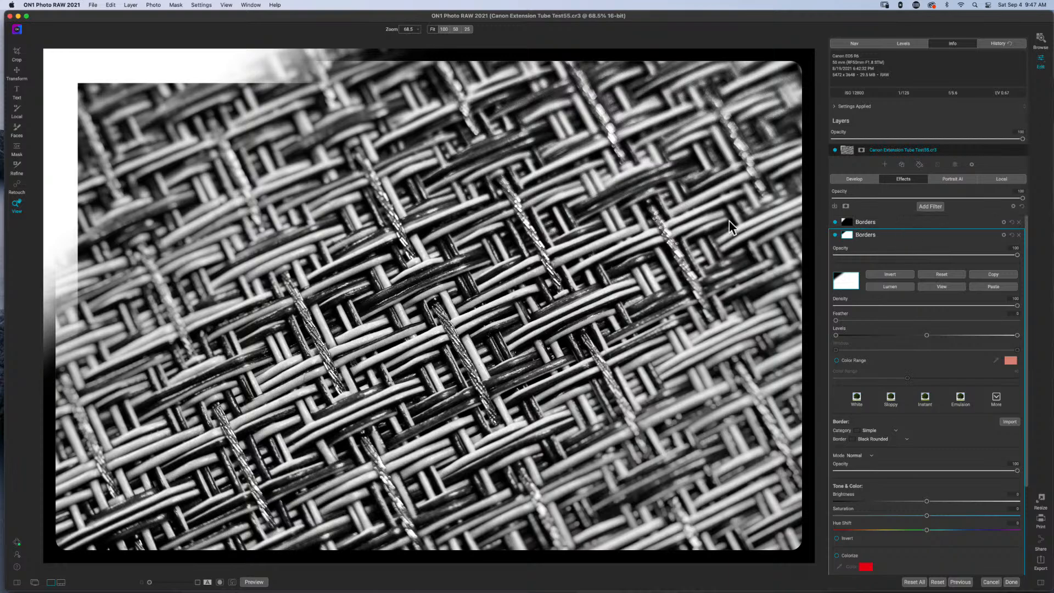
Lower the Scale of the upper Borders filter's White Square border until its thickness matches the black border.
left_click(885, 225)
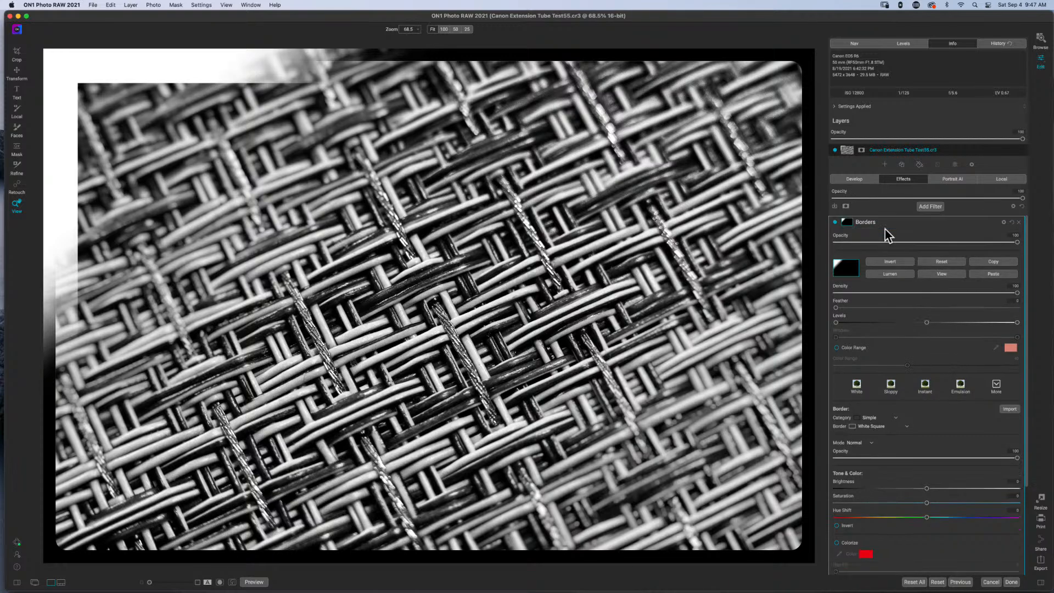
scroll(963, 417, "down", 2)
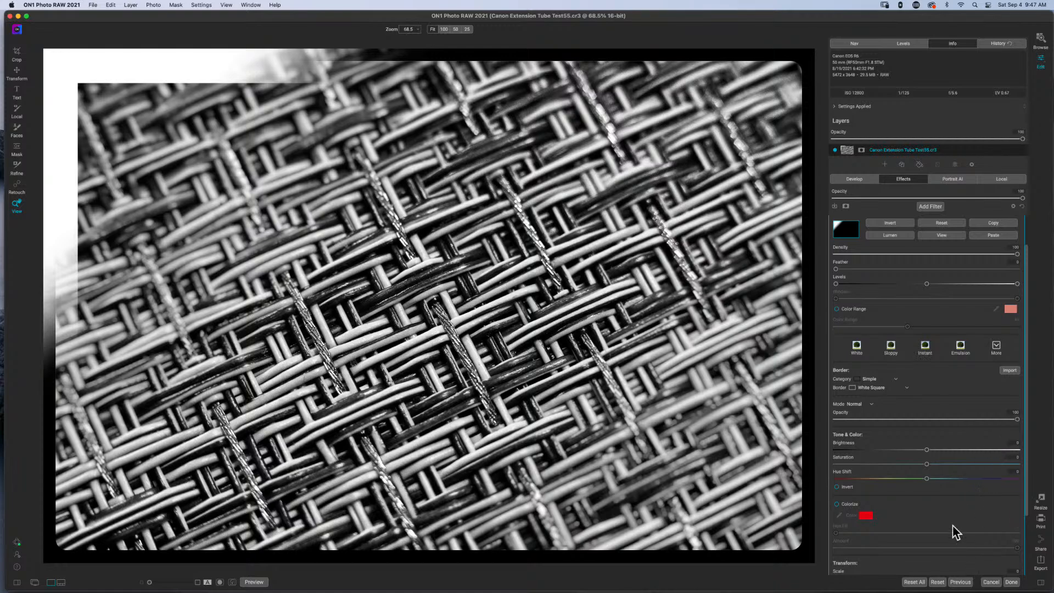
scroll(955, 529, "down", 3)
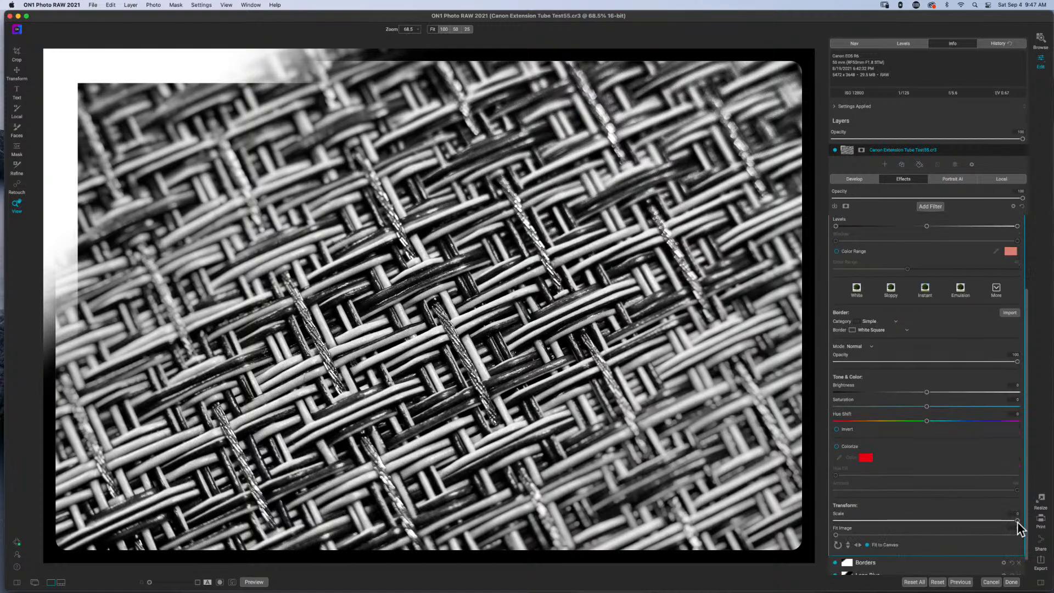
left_click_drag(1017, 527, 953, 524)
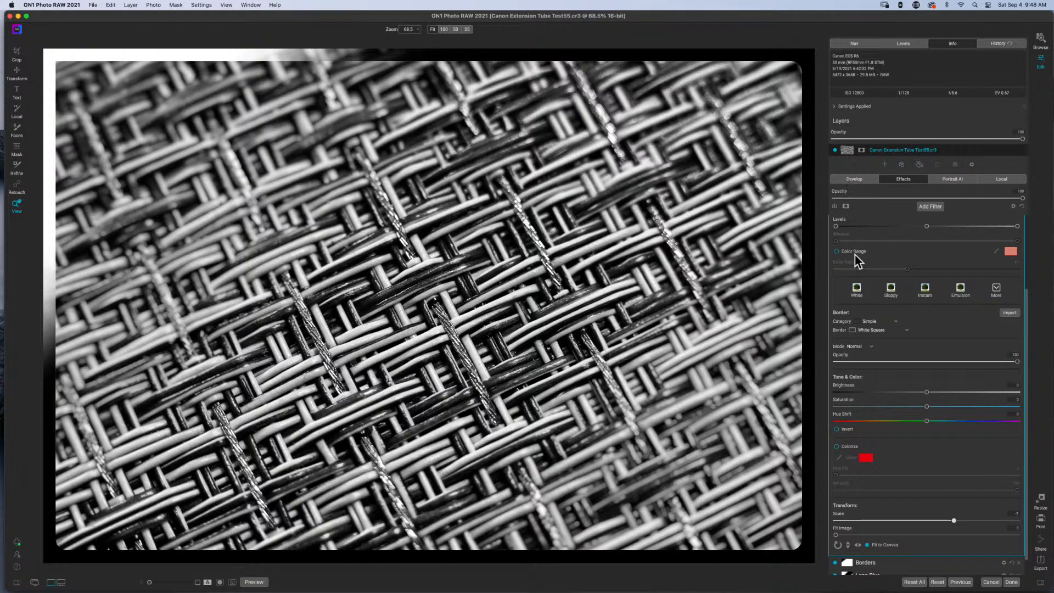
Move the White Square border's gradient mask to the photo's center, angle it between opposite corners, and tighten its feather for a sharper white-to-black transition.
scroll(855, 254, "up", 3)
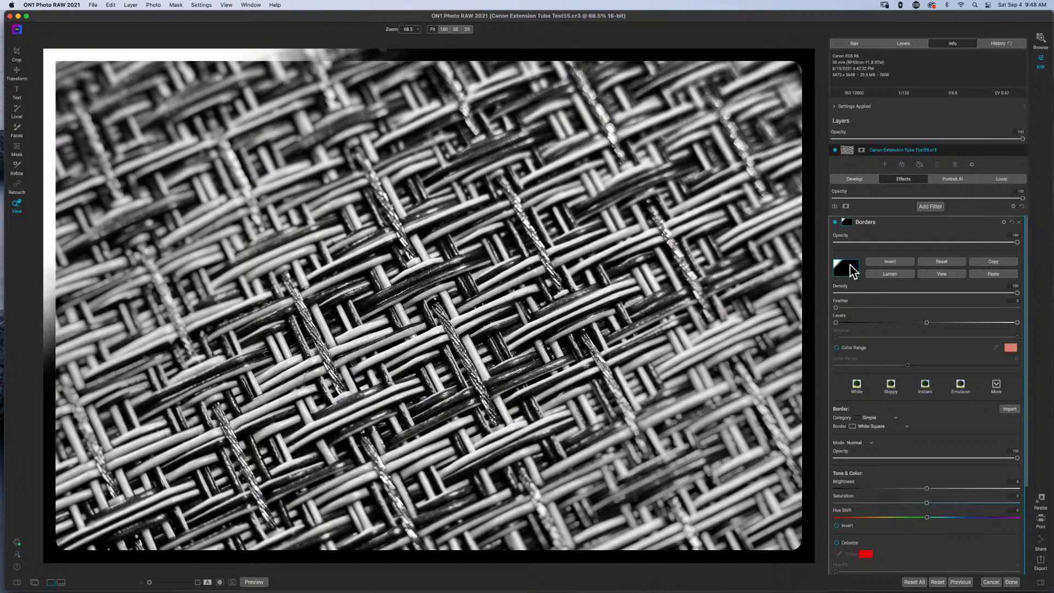
left_click(16, 150)
left_click(211, 150)
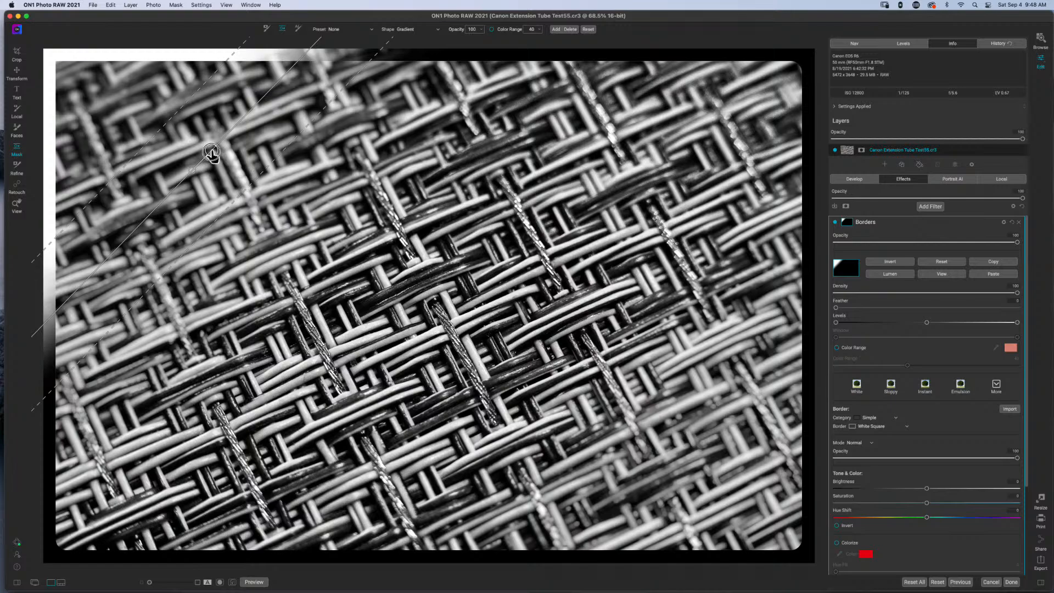
left_click_drag(224, 163, 389, 303)
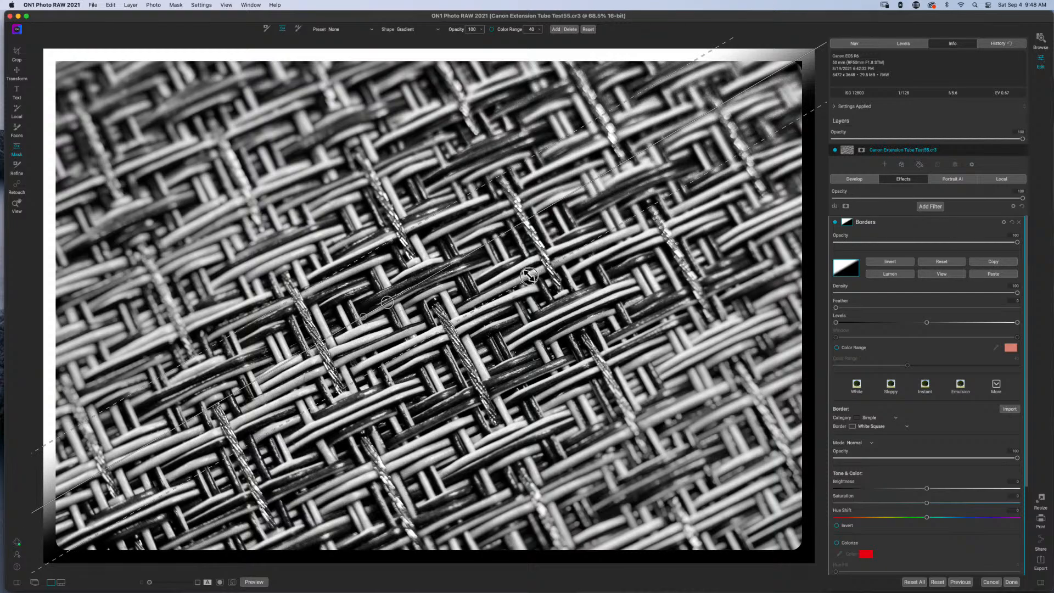
left_click_drag(517, 264, 501, 243)
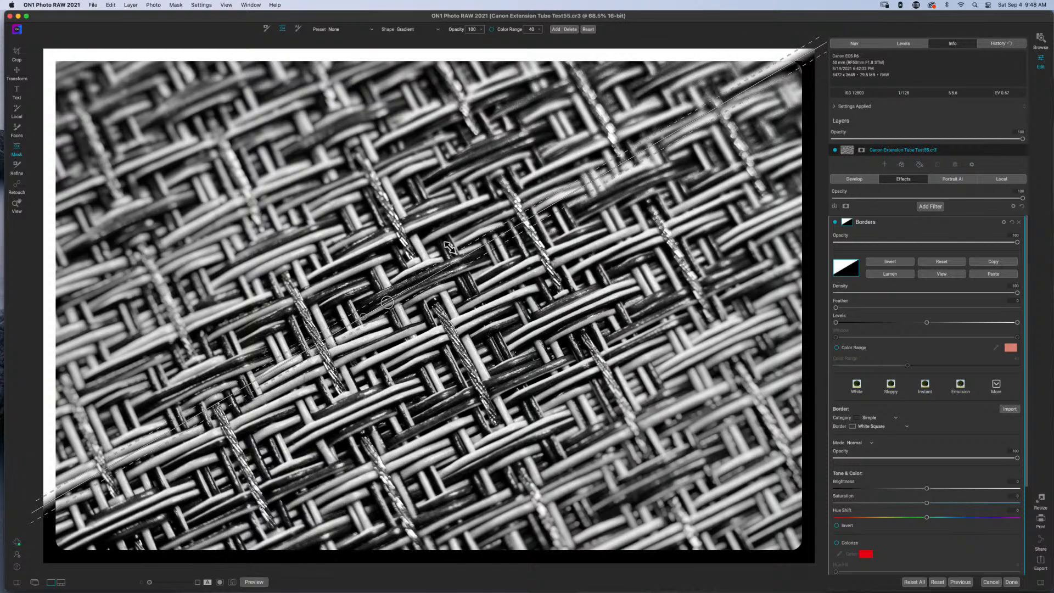
left_click_drag(387, 303, 403, 321)
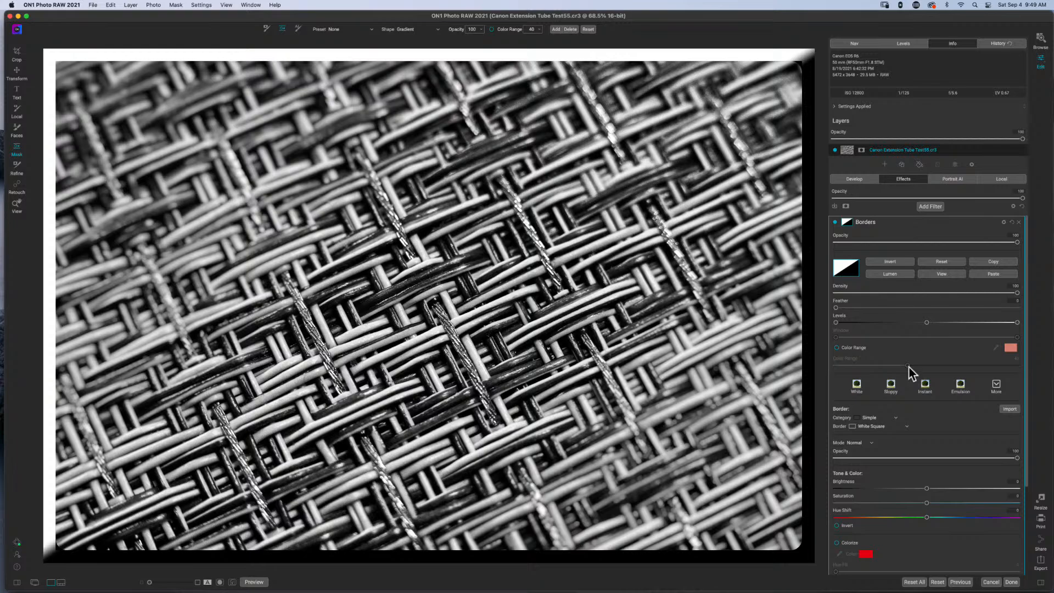
Collapse the upper Borders filter's settings and turn the preview off to compare the edit with the original photo.
scroll(947, 452, "down", 4)
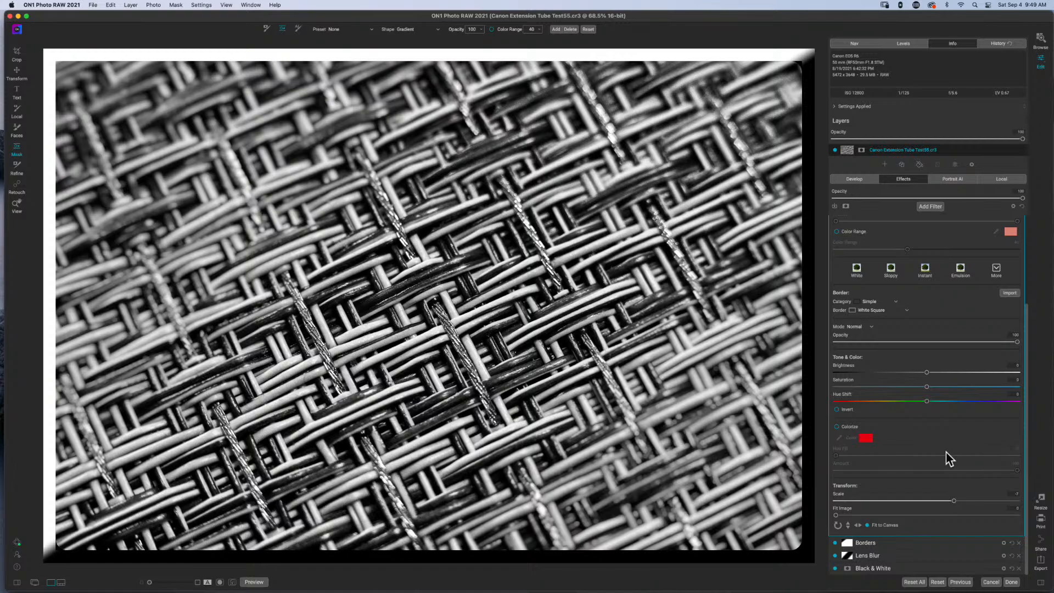
scroll(946, 452, "up", 4)
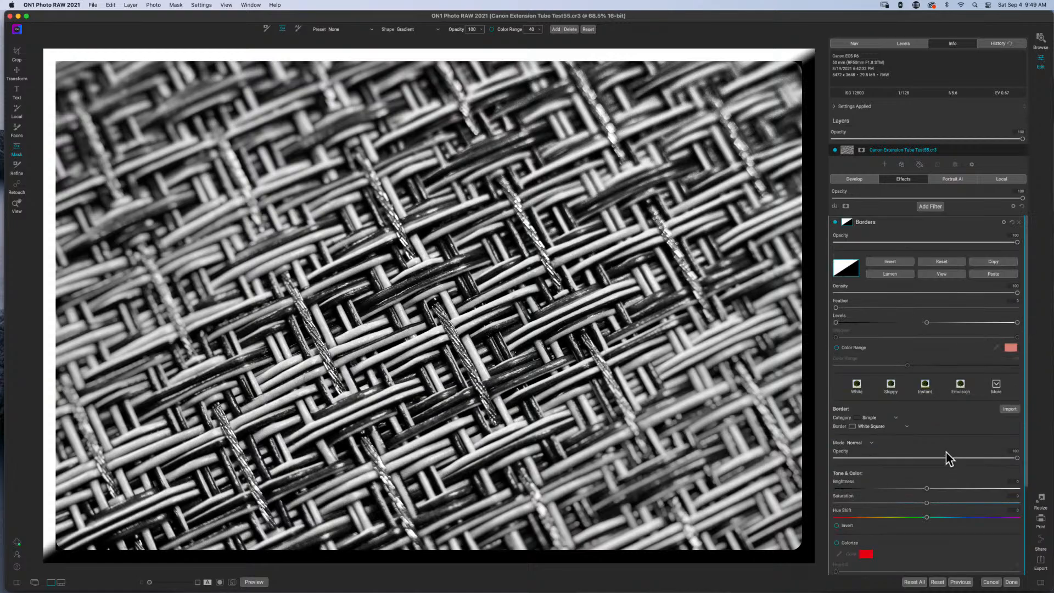
left_click(920, 220)
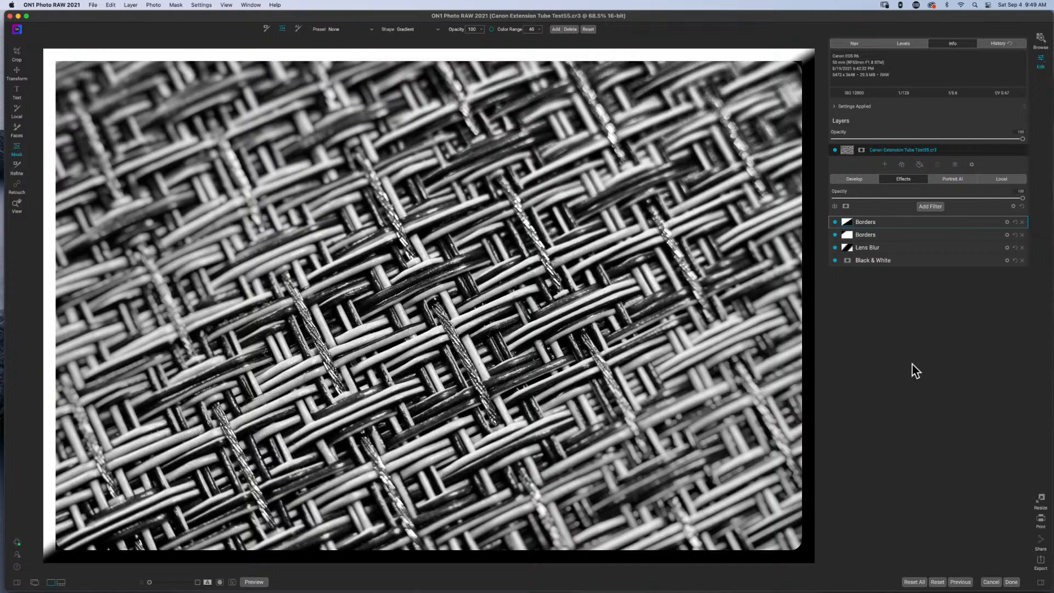
key("super+p")
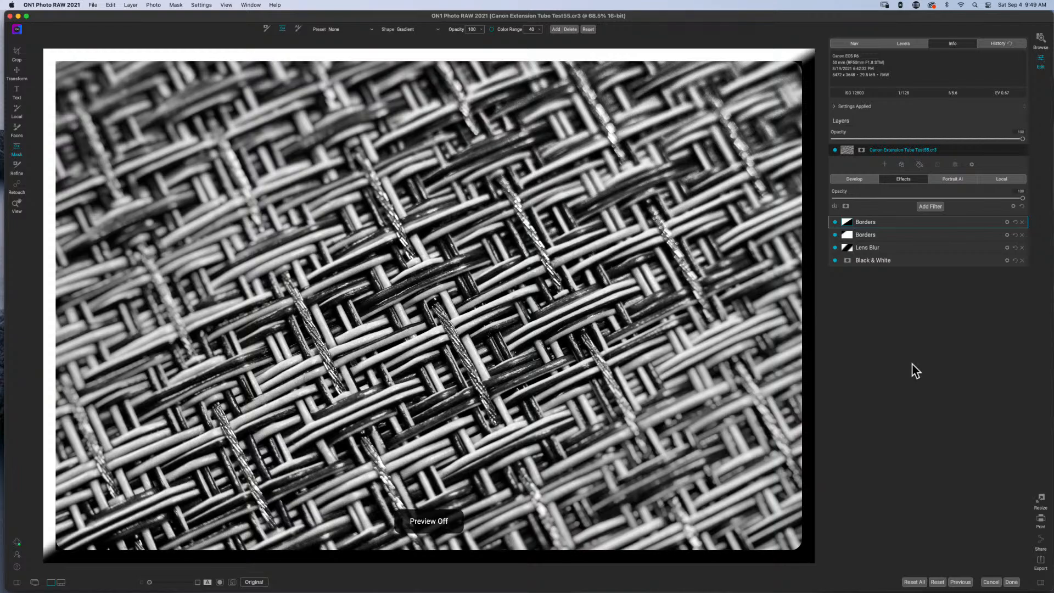